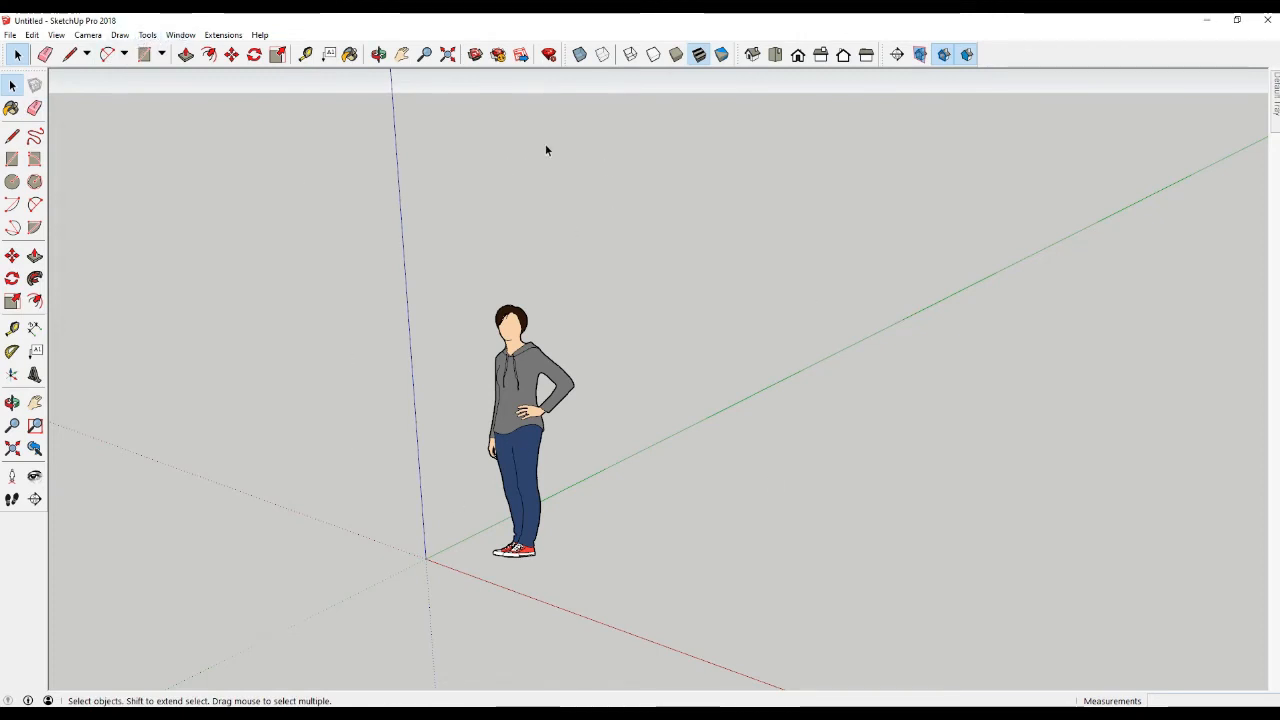
Orbit around the standing figure to view it from different angles
key(o)
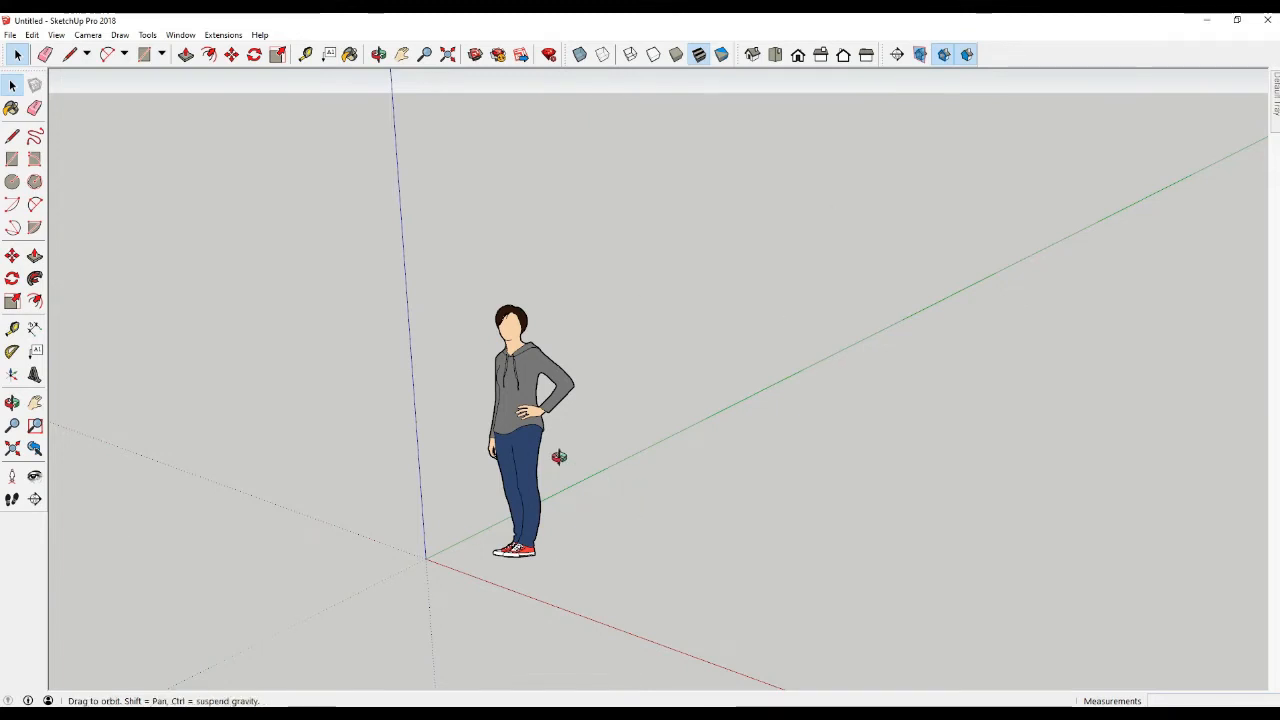
drag(509, 447, 486, 434)
key(space)
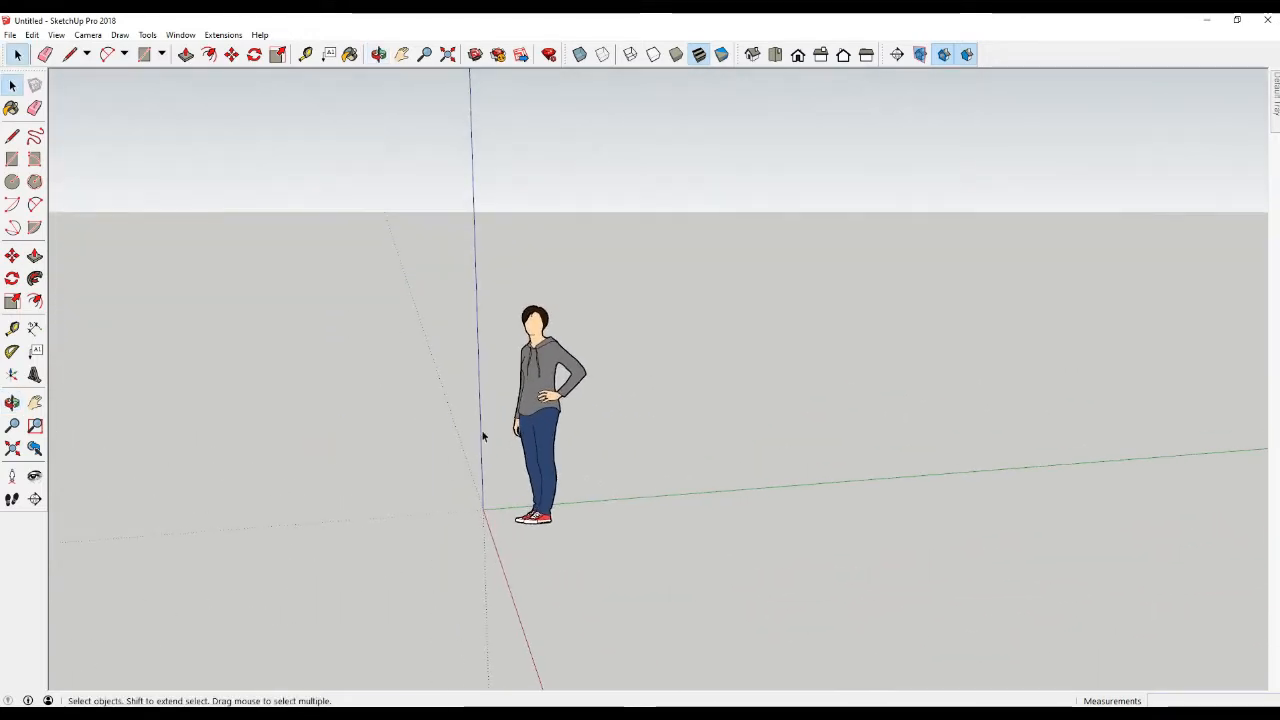
click(576, 400)
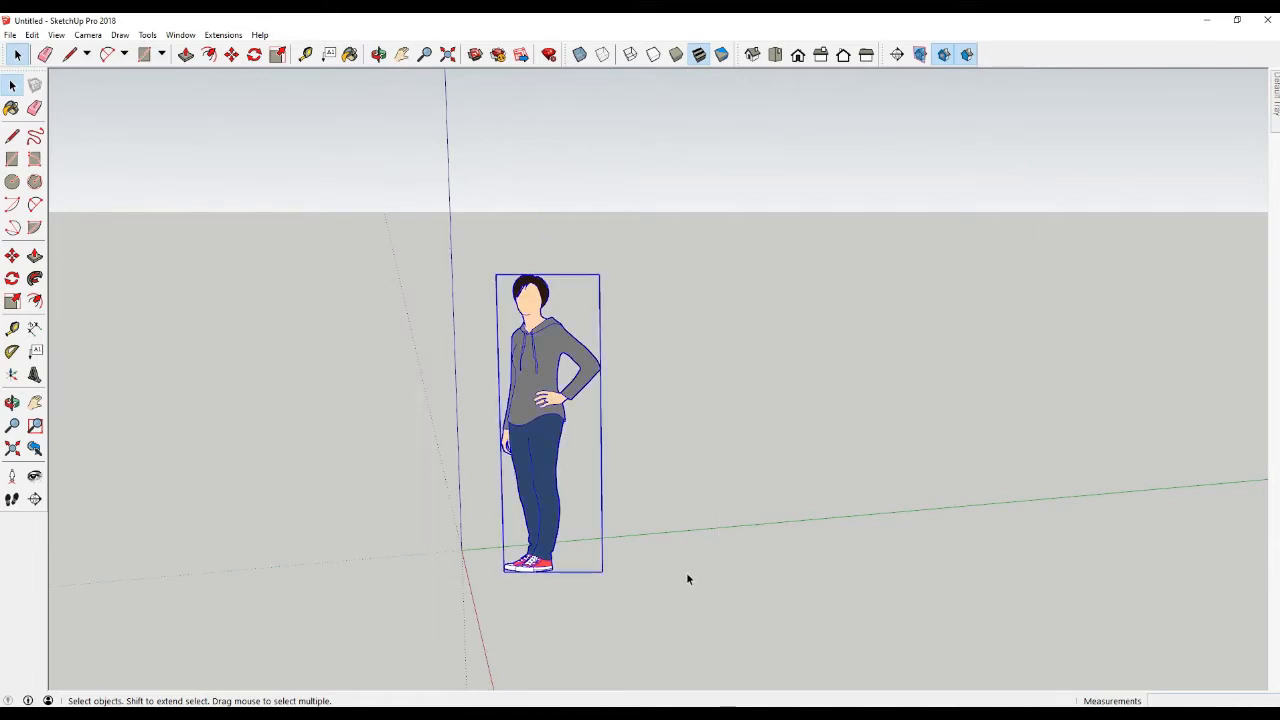
key(o)
drag(540, 457, 716, 483)
key(space)
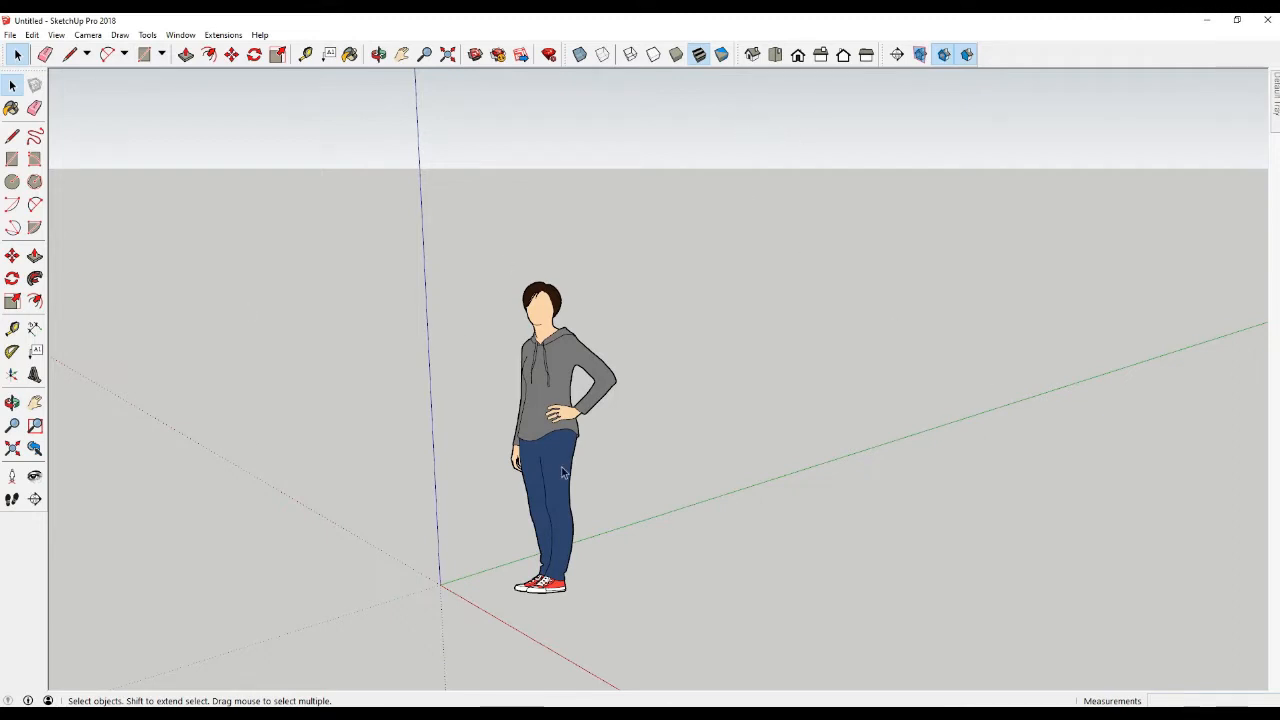
middle_drag(562, 473, 548, 404)
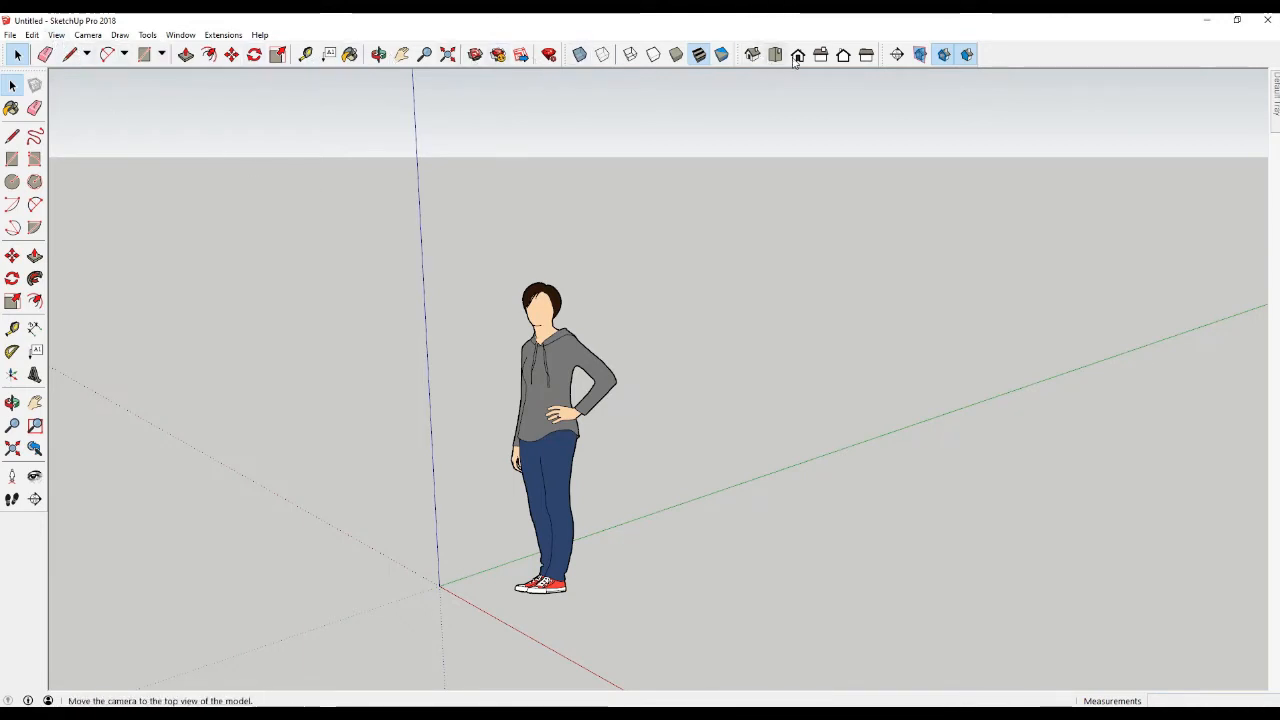
Review the list of toolbars that can be shown or hidden
right_click(1000, 58)
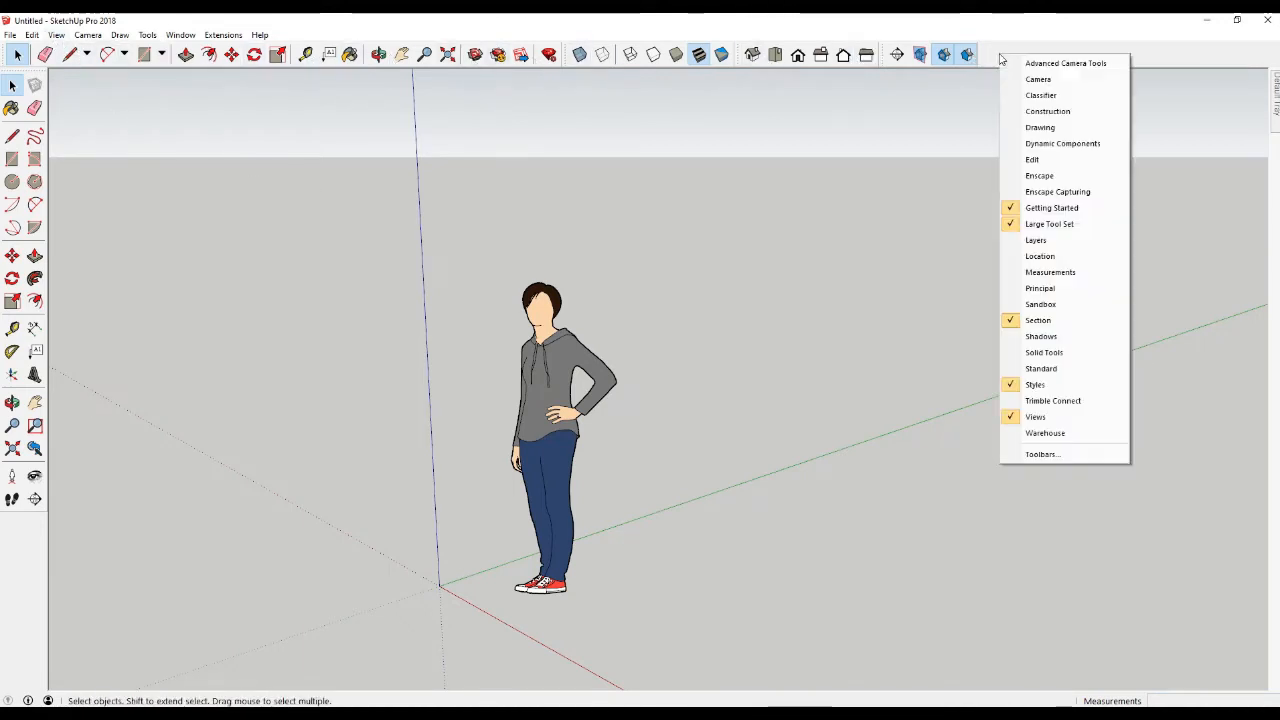
right_click(982, 60)
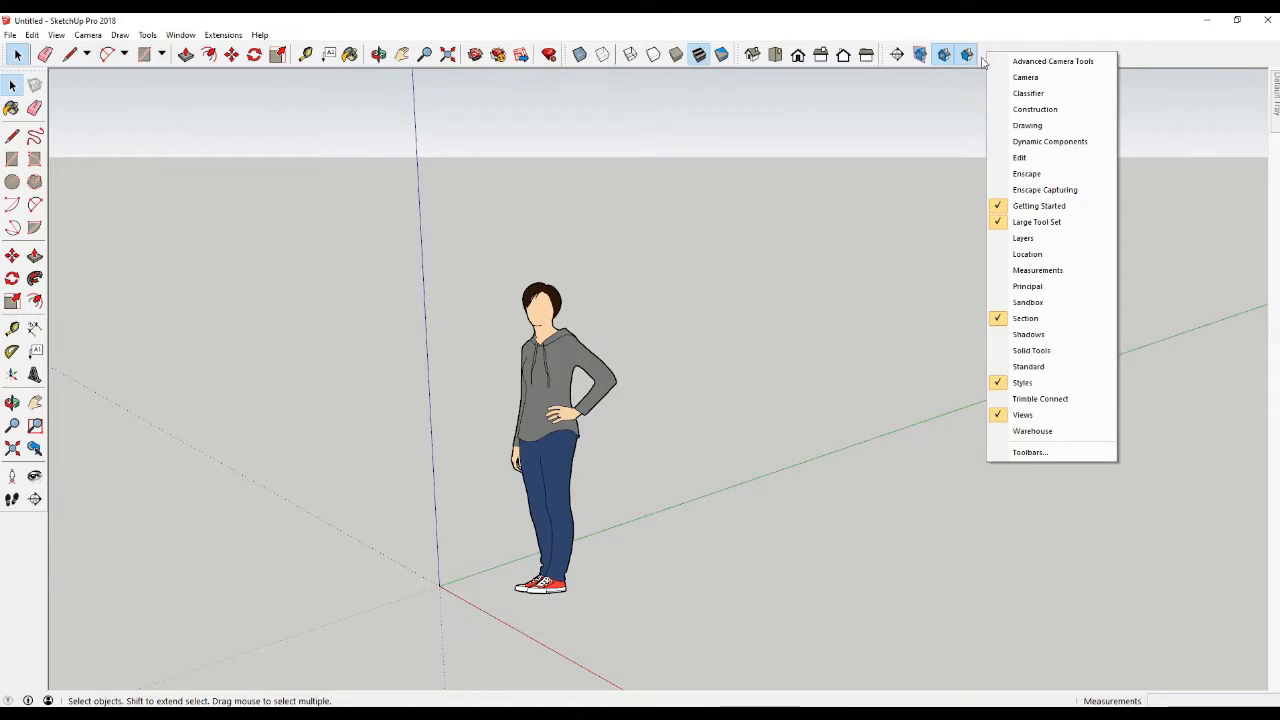
right_click(904, 52)
right_click(800, 55)
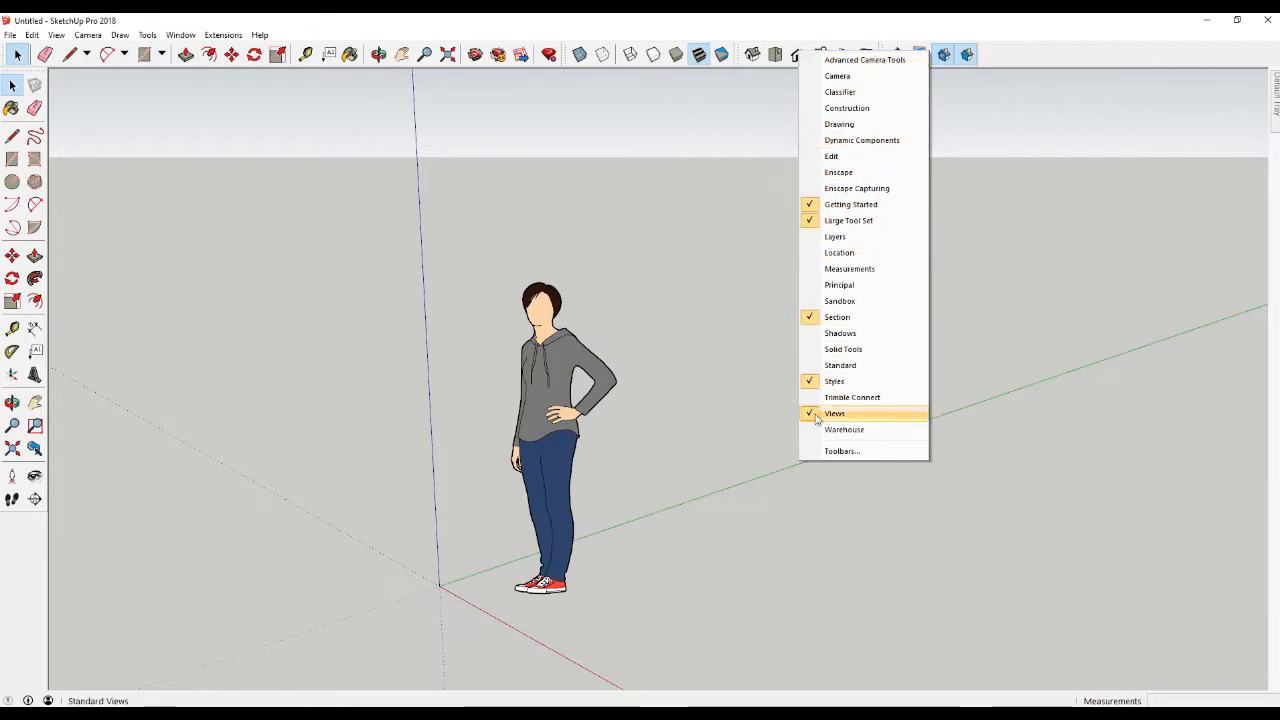
click(1031, 57)
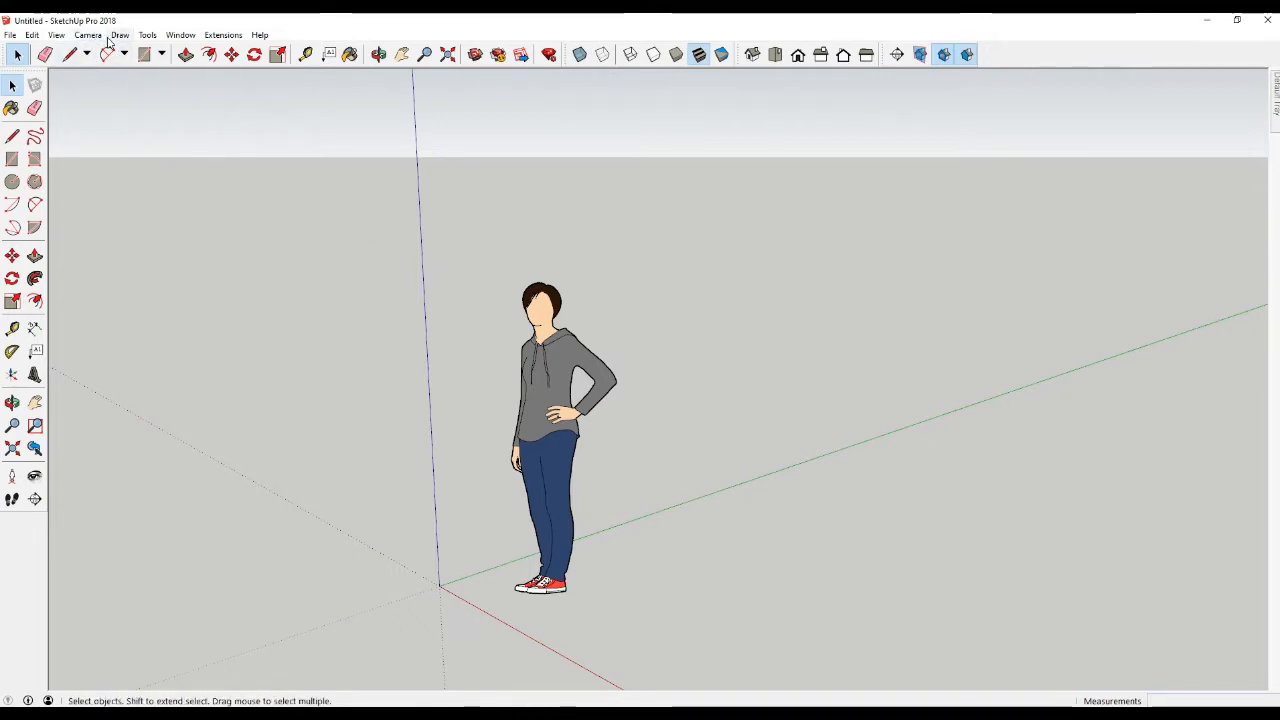
Examine the available modelling and drawing commands together with their assigned keyboard shortcuts
click(147, 35)
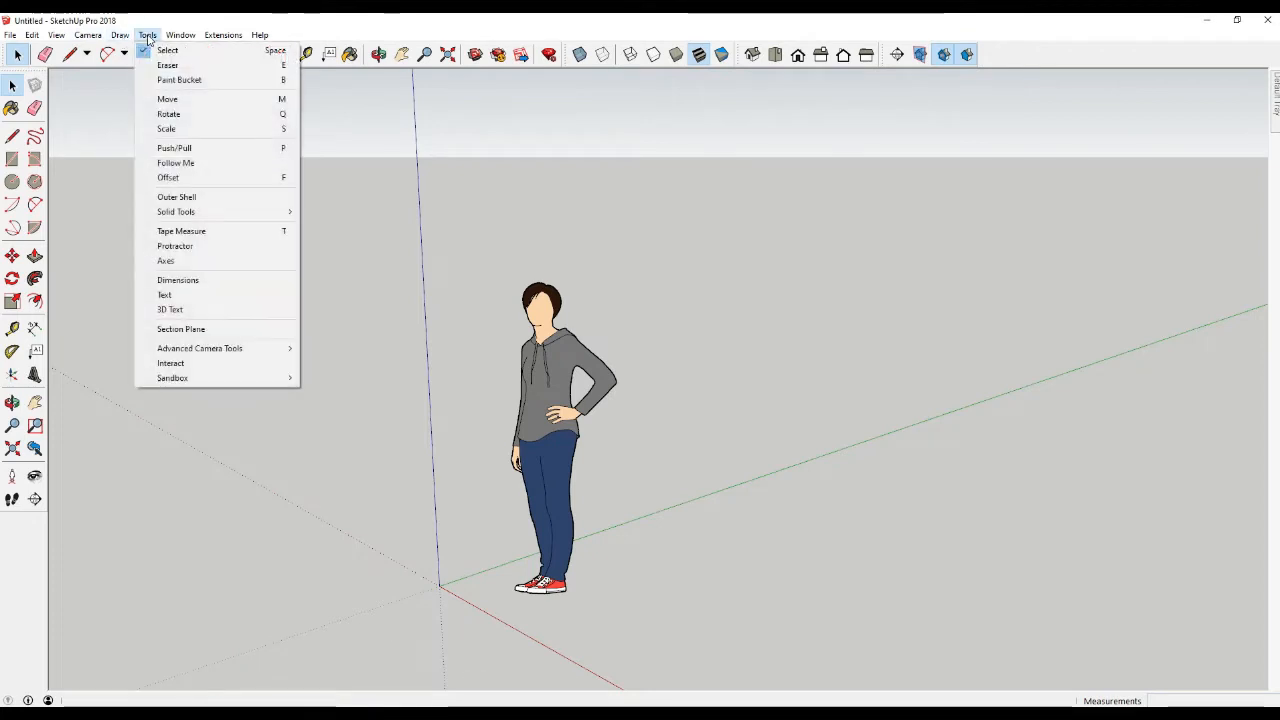
mouse_move(147, 35)
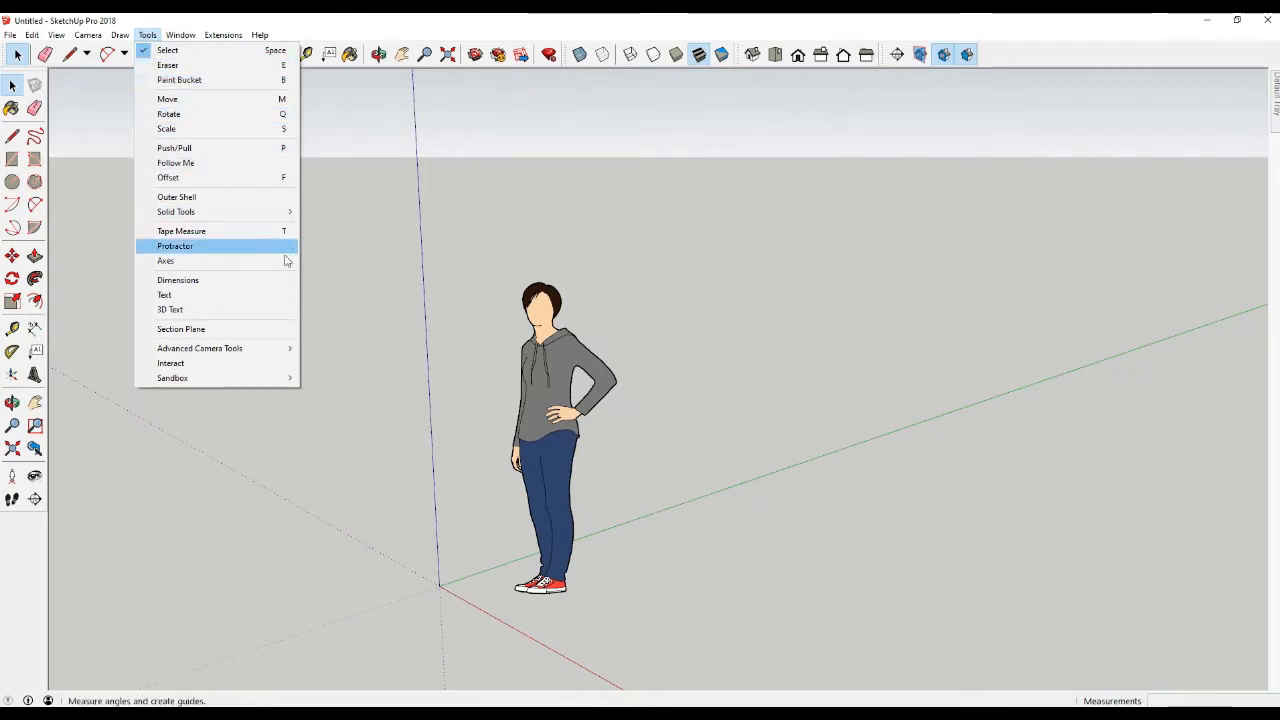
click(377, 280)
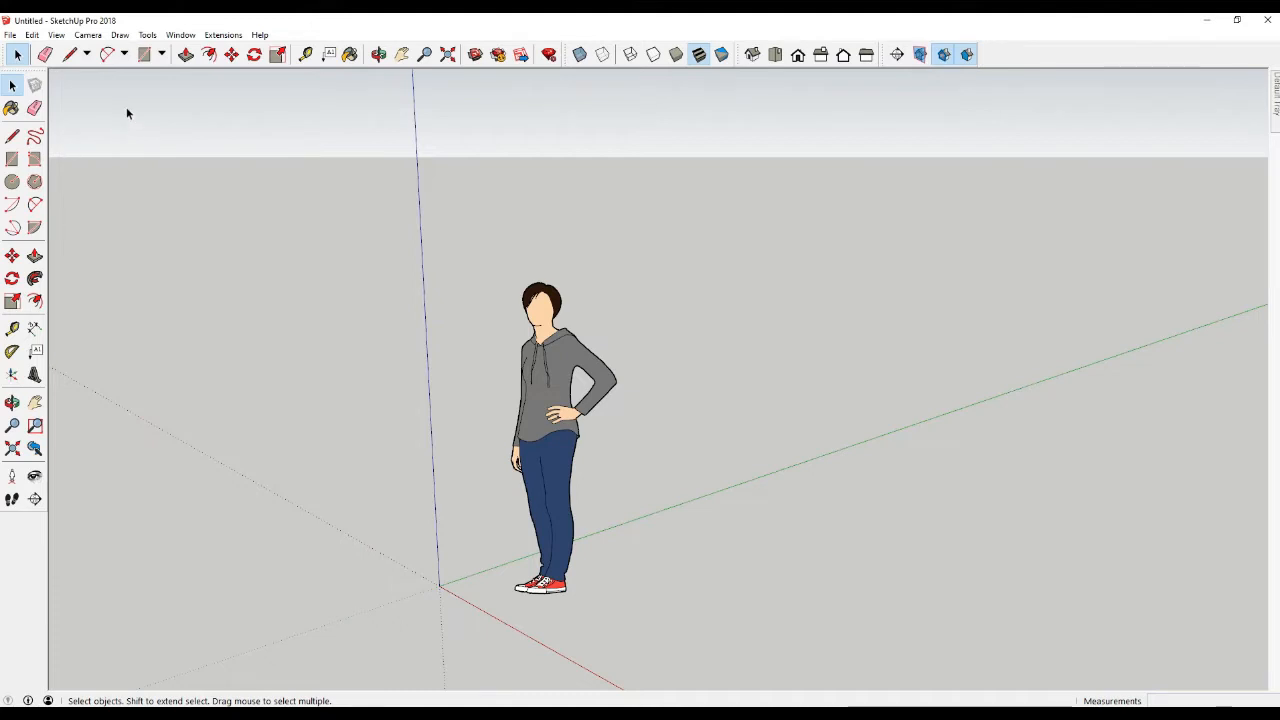
click(146, 35)
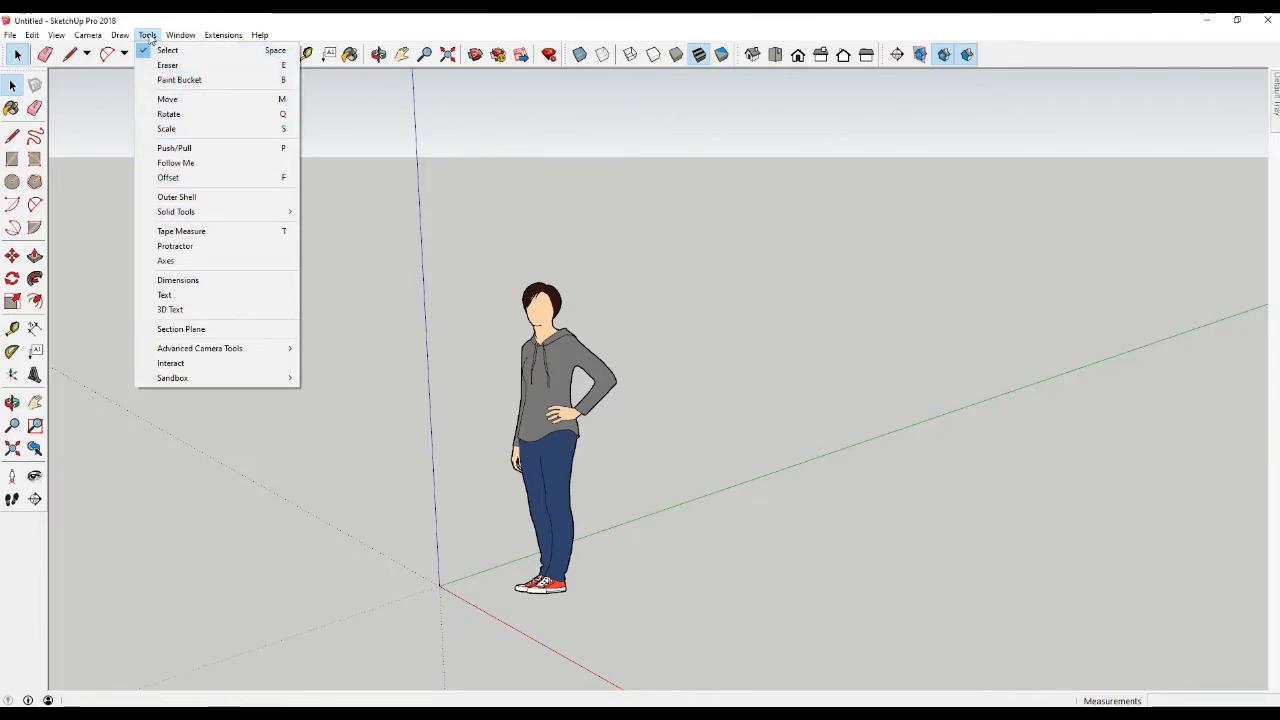
mouse_move(129, 38)
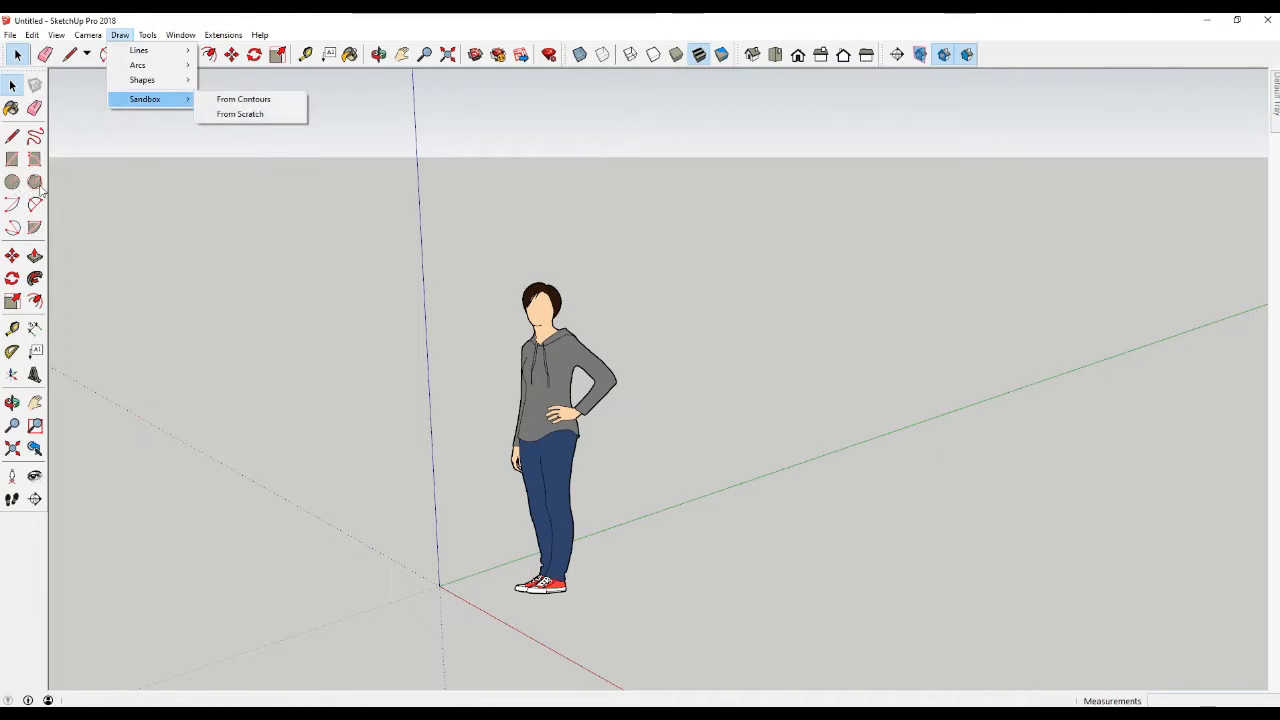
click(87, 226)
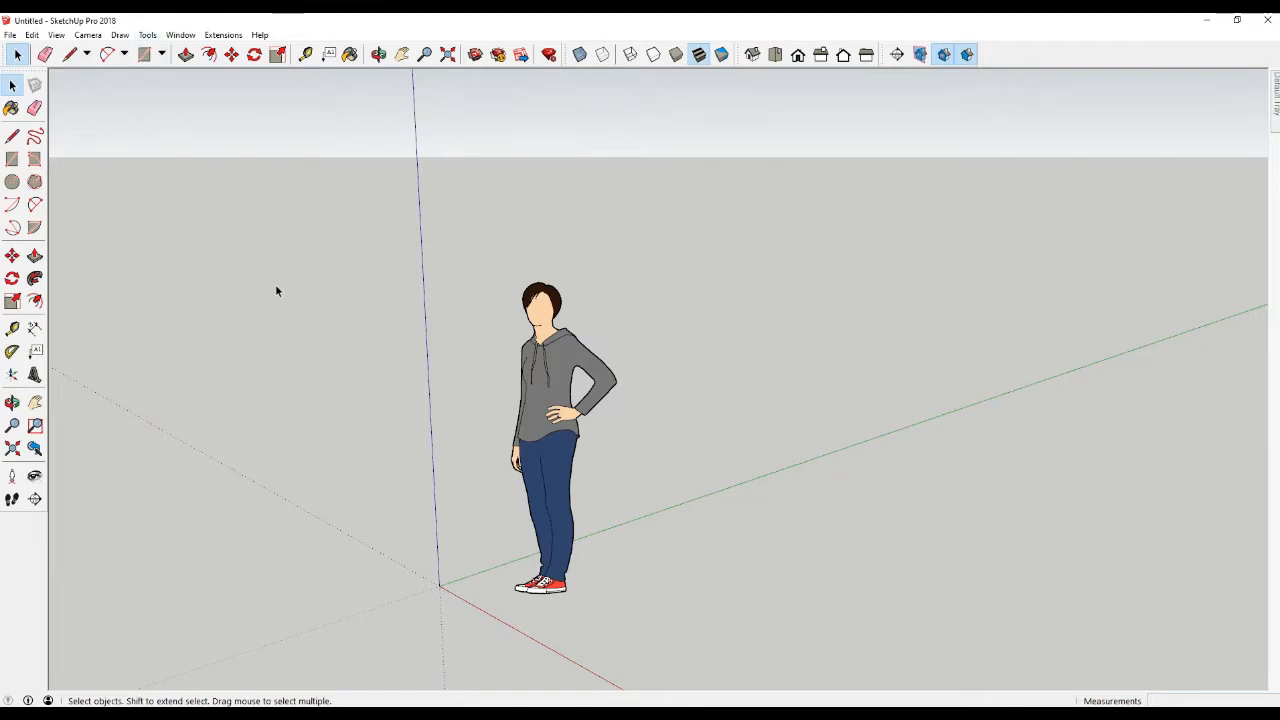
Try moving the standing figure about 2000 mm away, followed by a second move of about 4900 mm
click(148, 35)
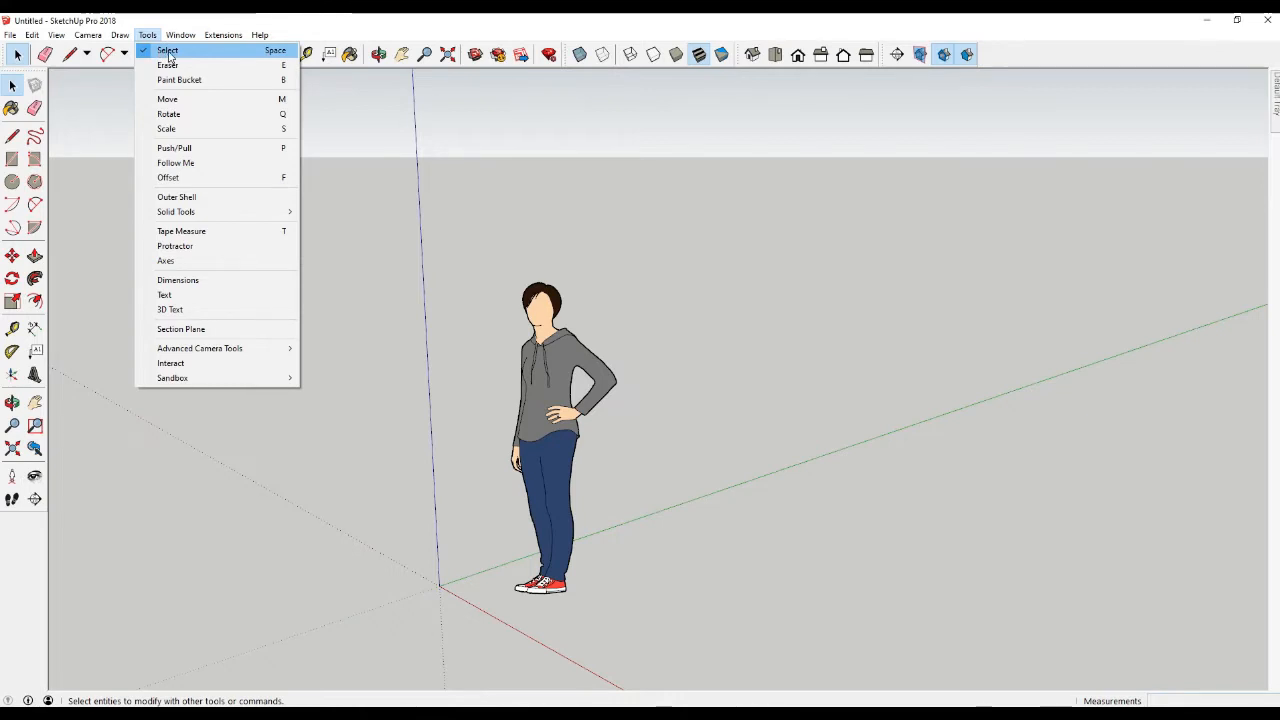
click(169, 53)
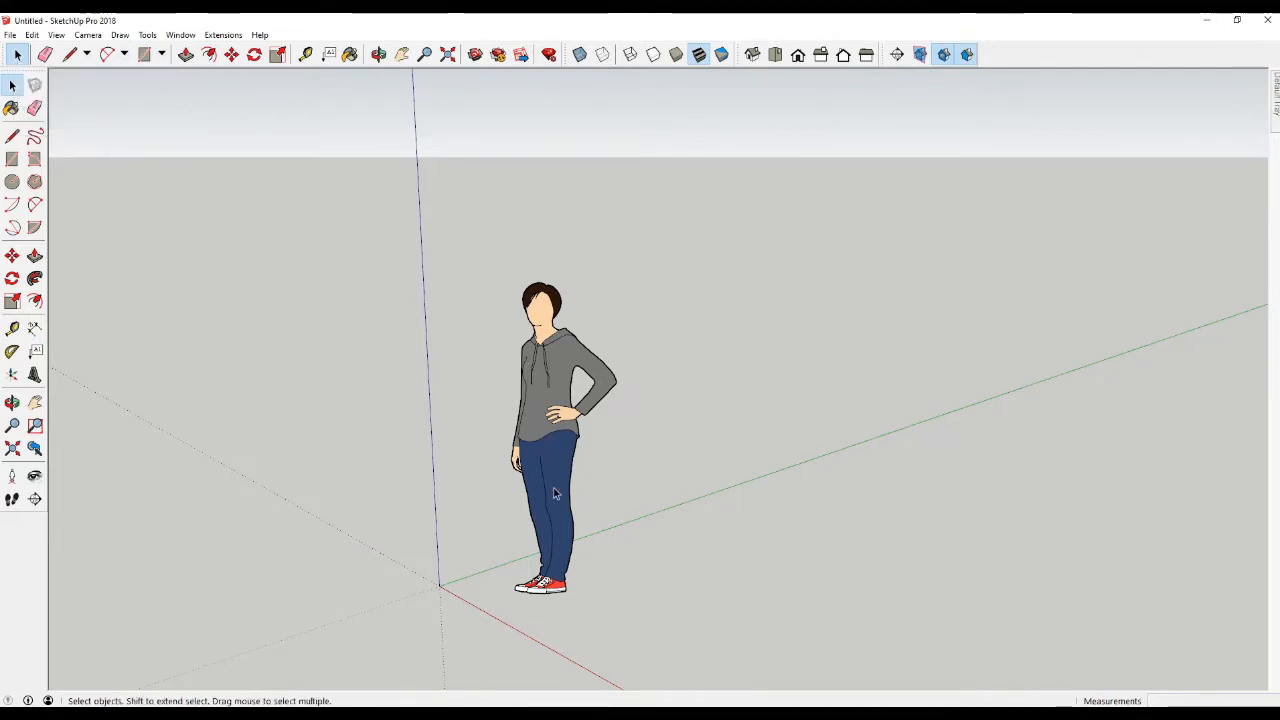
scroll(545, 445, up, 2)
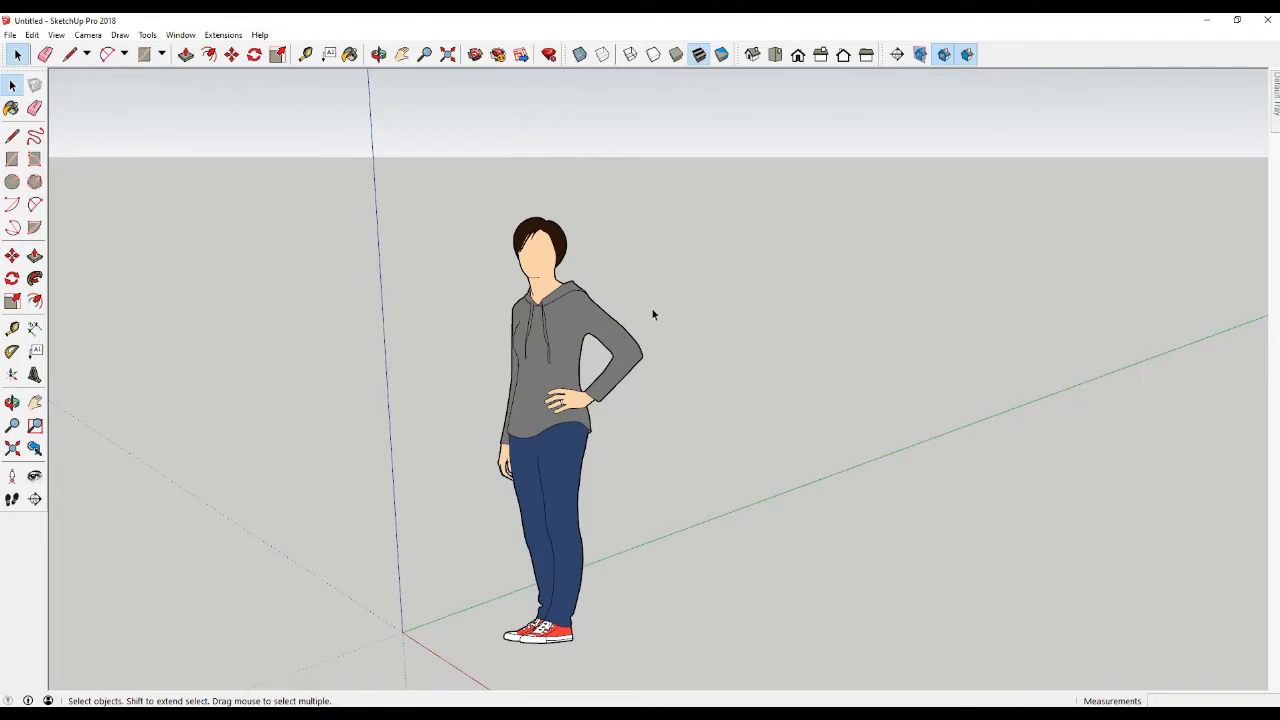
click(564, 364)
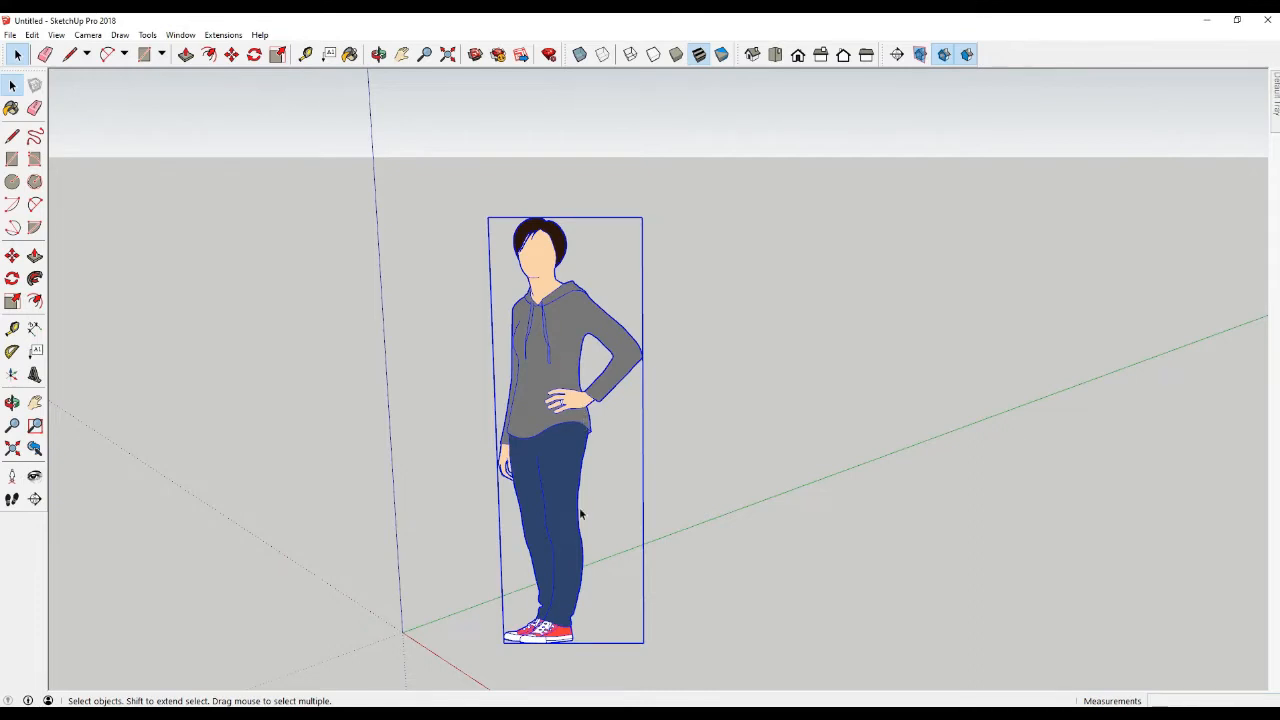
key(m)
click(550, 640)
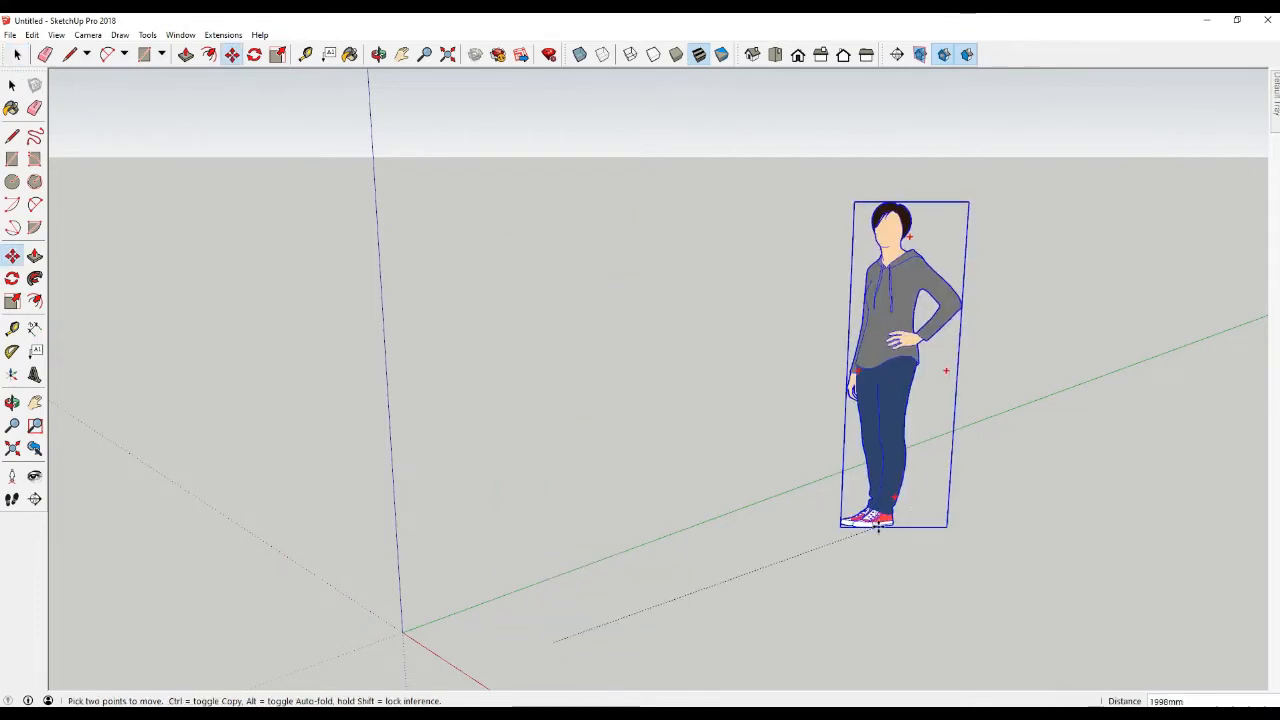
click(877, 523)
click(901, 538)
click(430, 376)
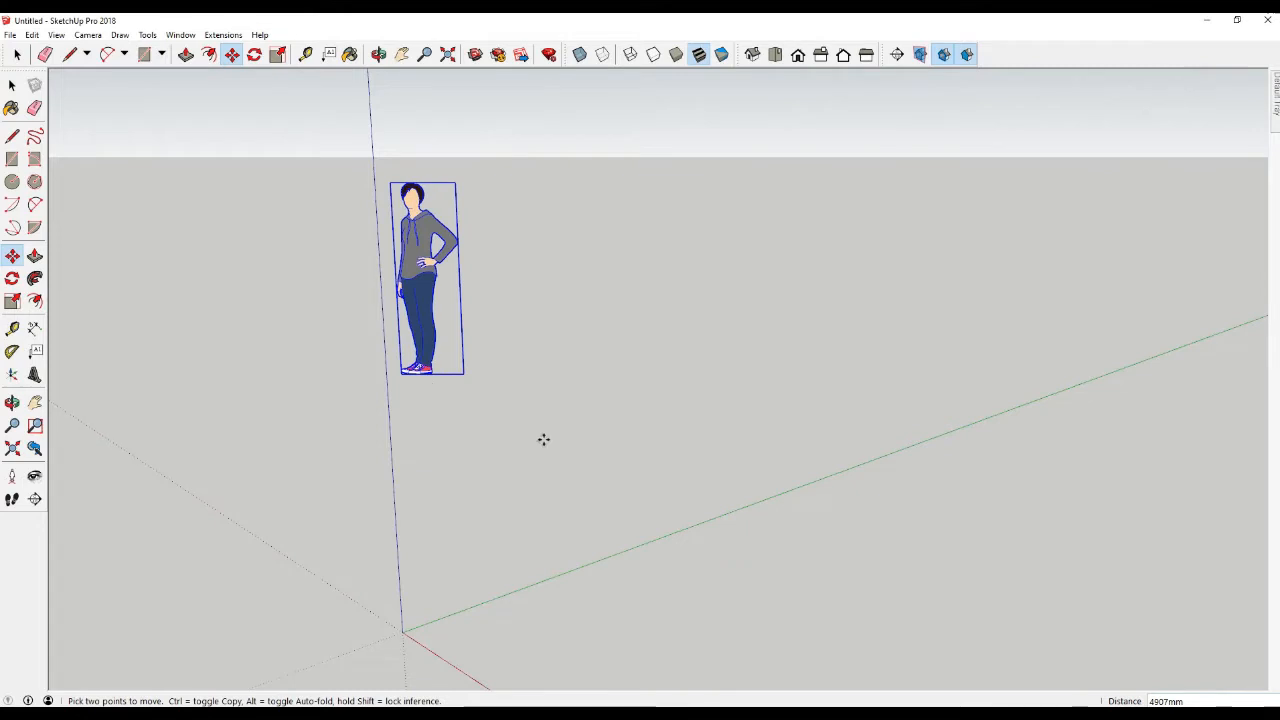
key(ctrl+z)
key(ctrl+z)
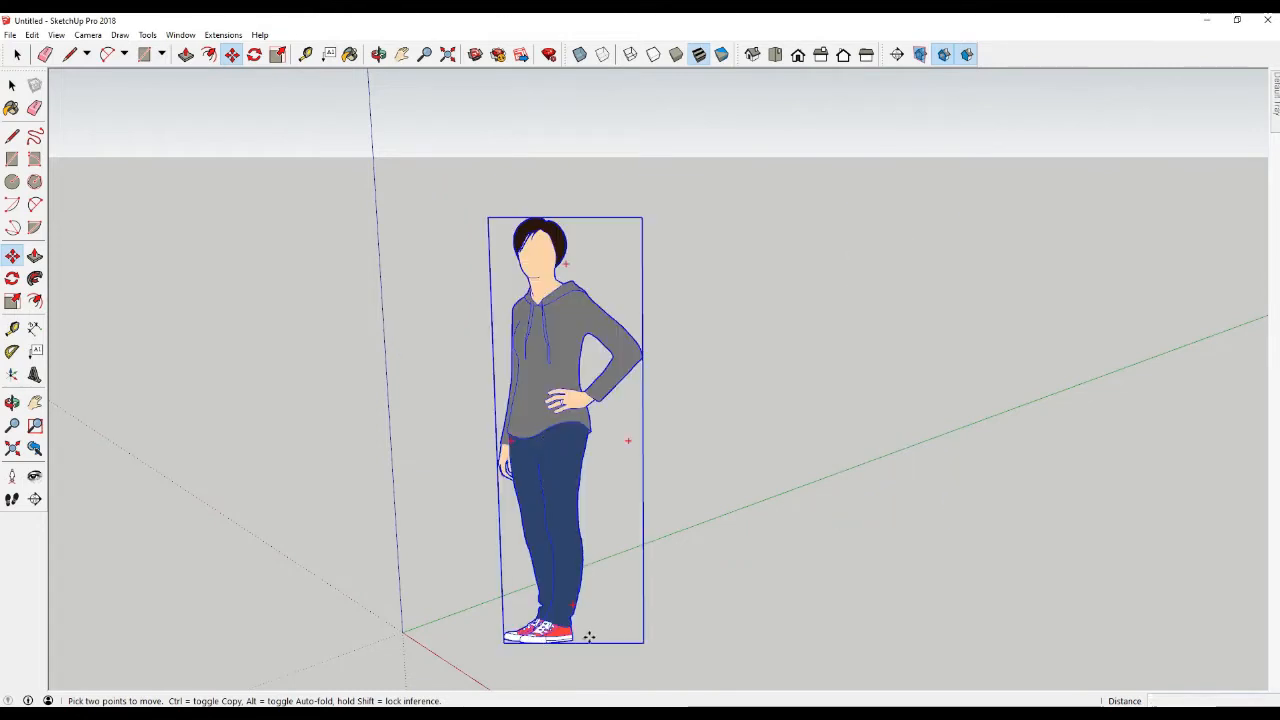
Try placing a copy of the standing figure a short distance away with the Move tool
click(586, 634)
key(ctrl)
click(705, 583)
key(ctrl+z)
key(space)
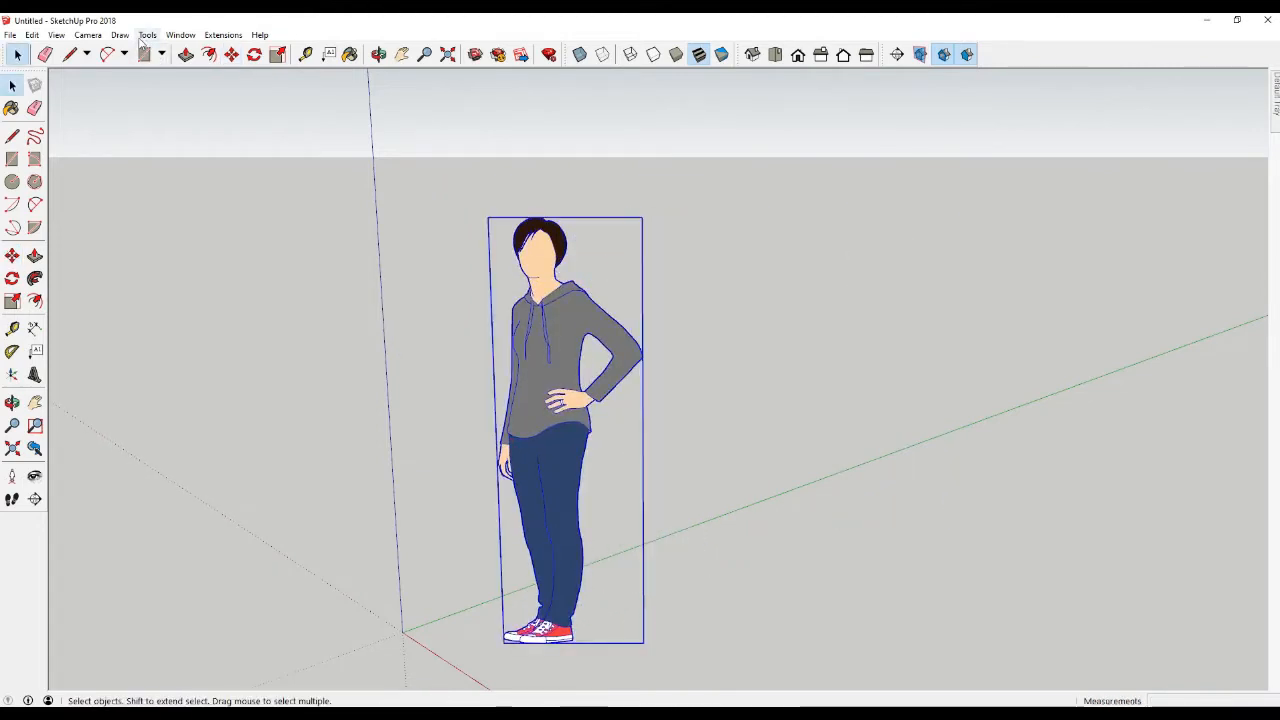
Try rotating the standing figure by about 120 degrees around a point on its torso, and clear the selection
click(147, 35)
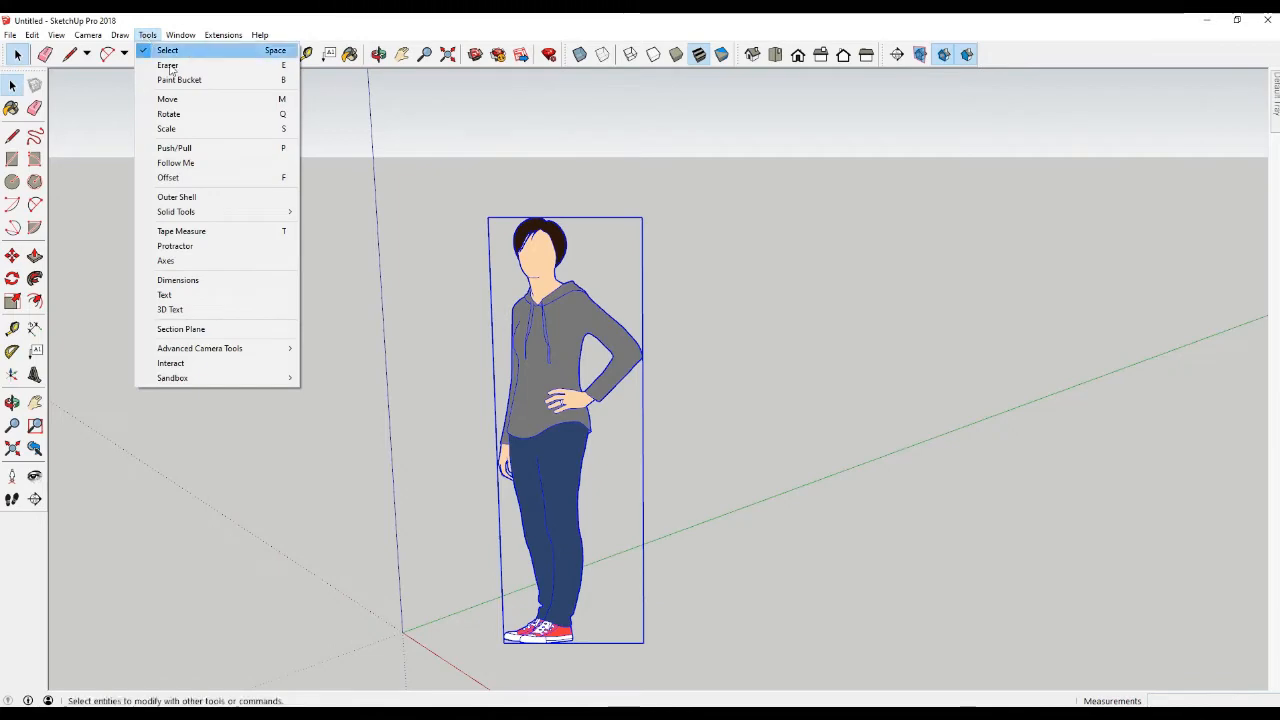
click(167, 50)
key(q)
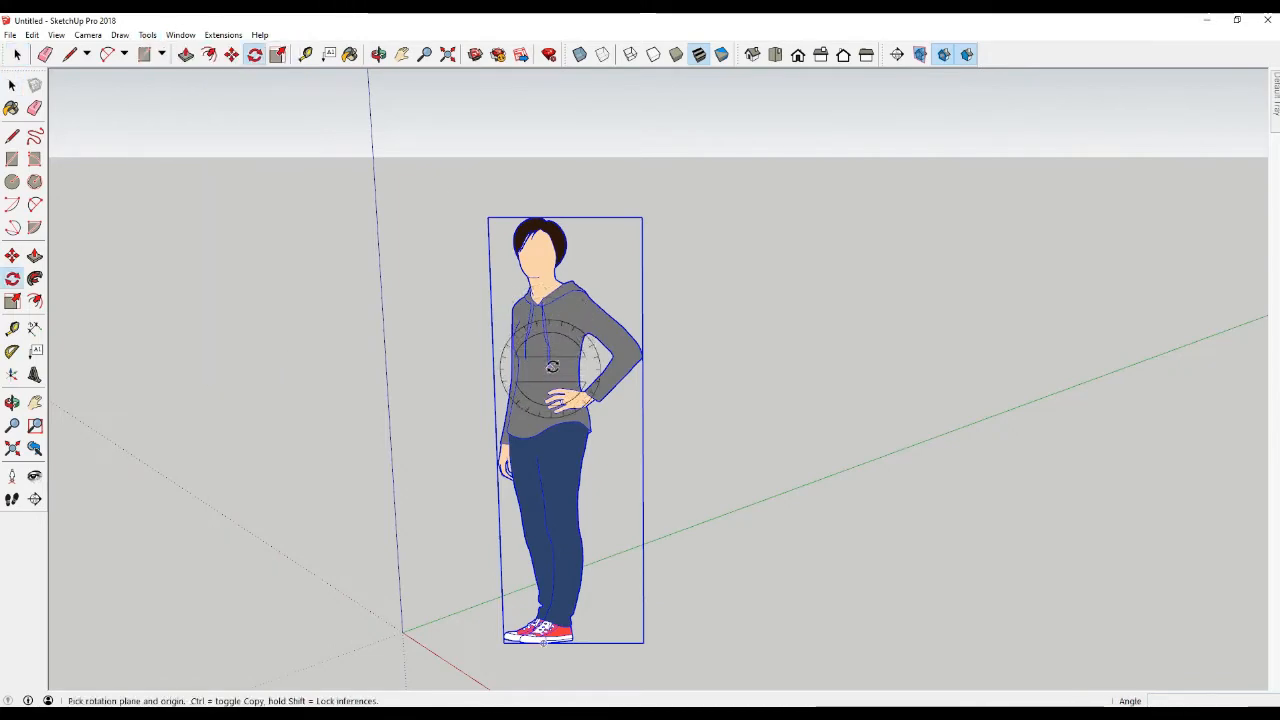
click(550, 369)
click(557, 307)
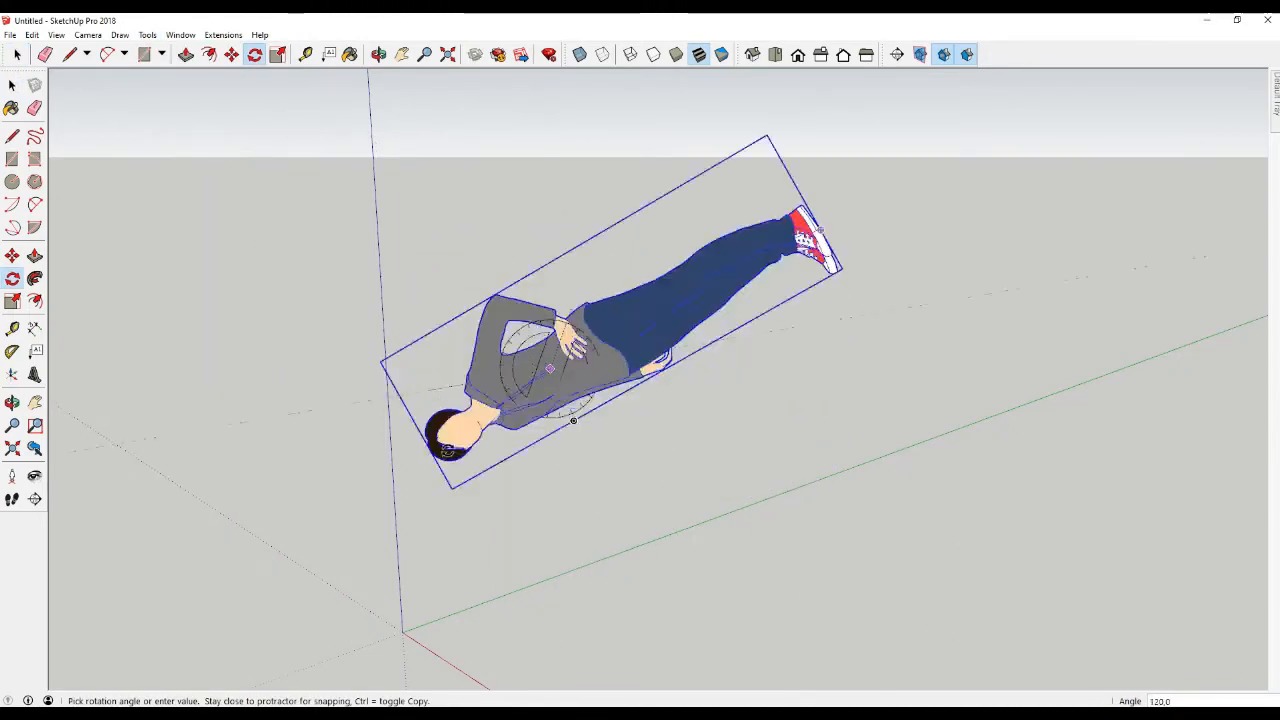
key(Escape)
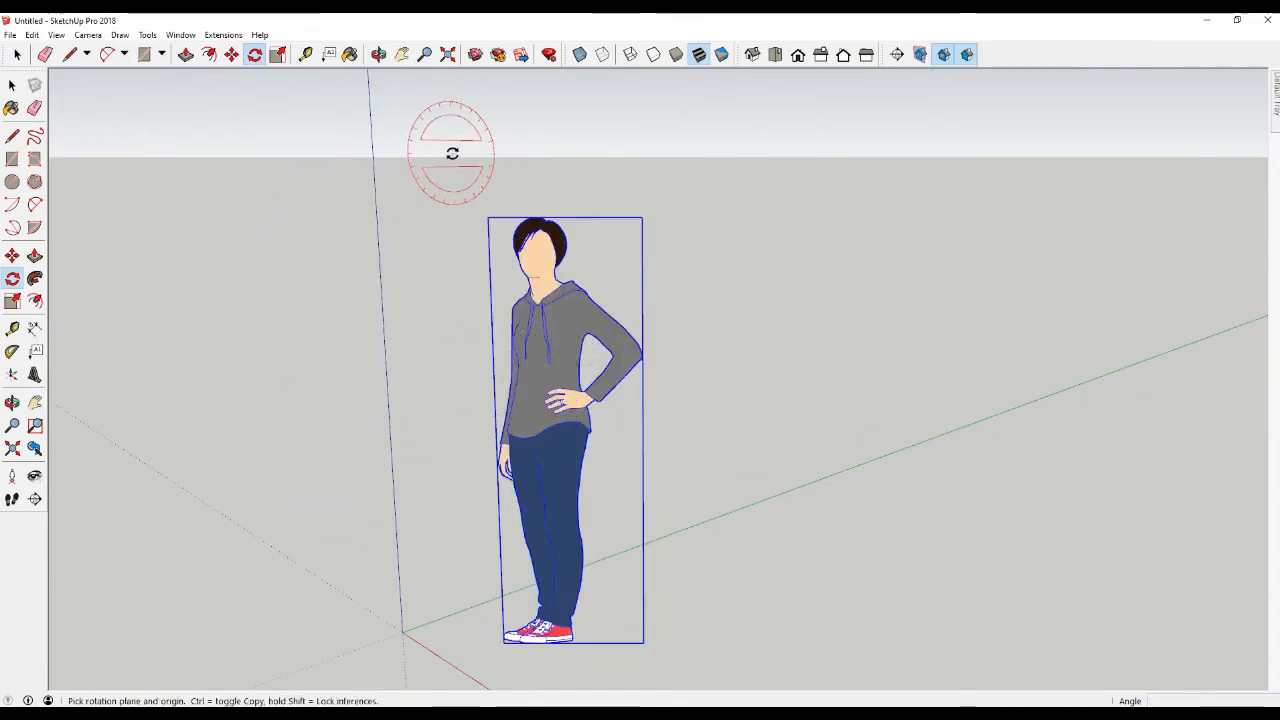
click(13, 86)
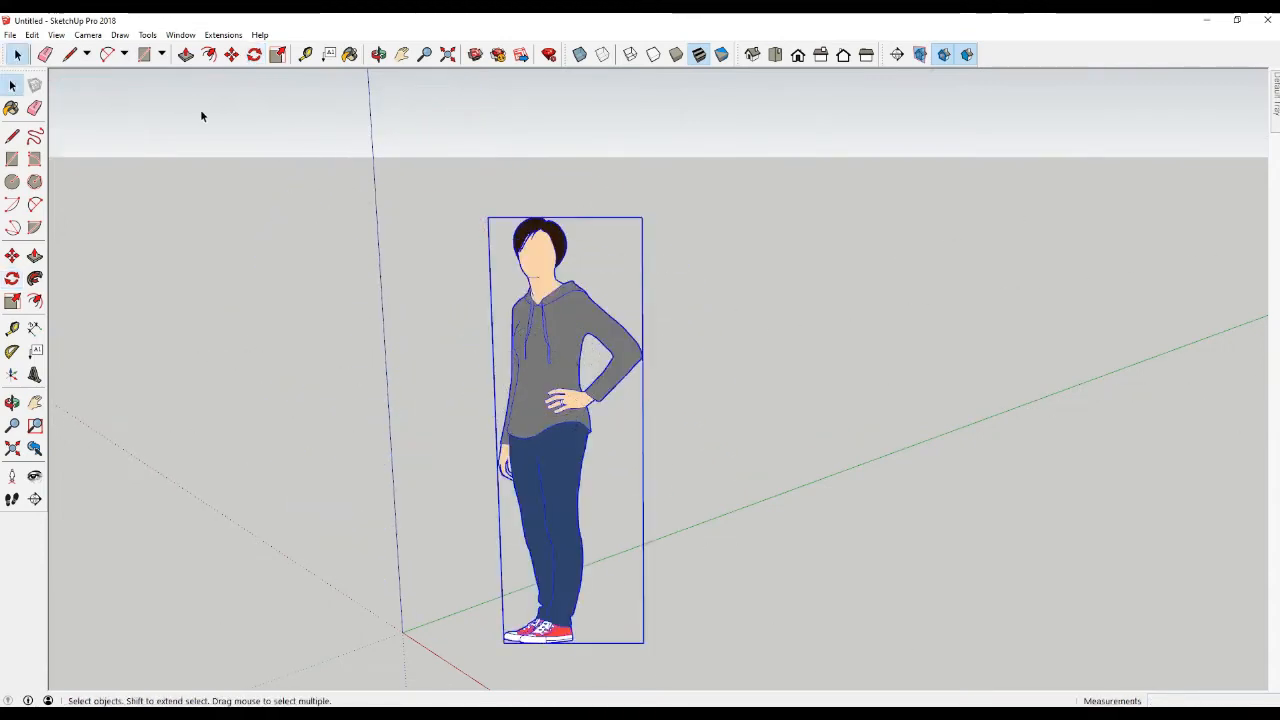
click(666, 322)
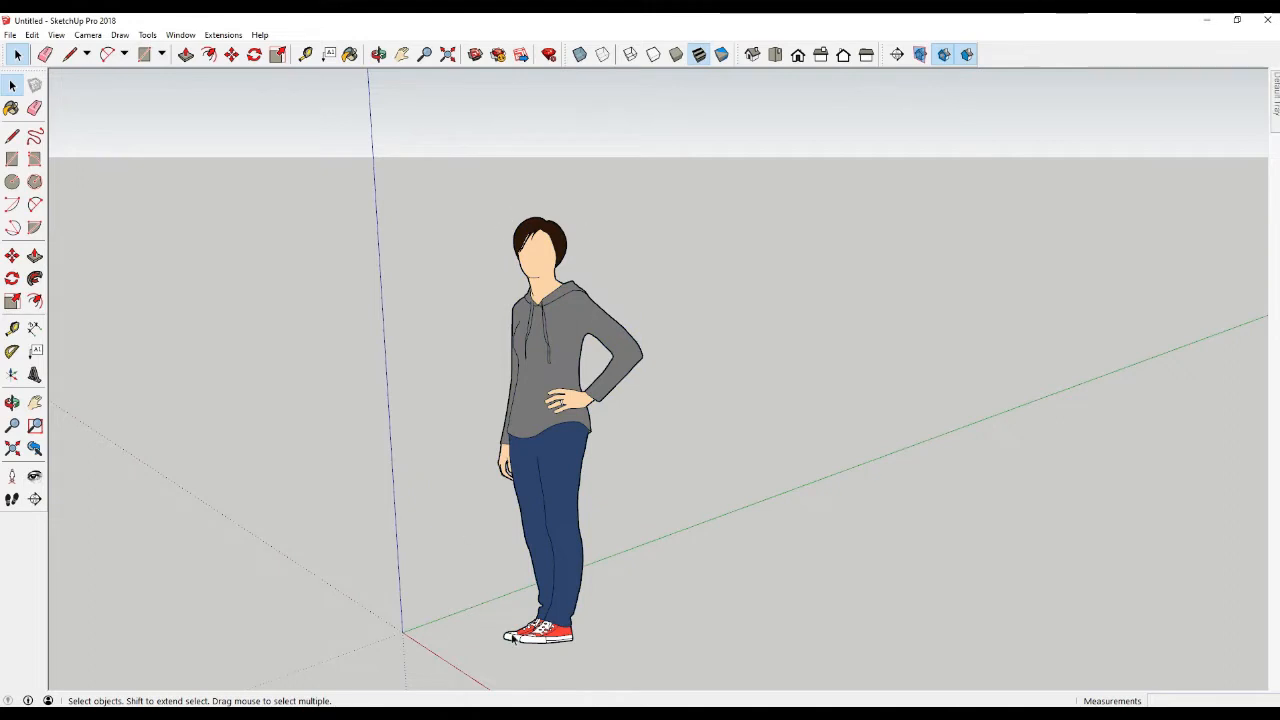
Check the shortcut of the Select command and activate the Eraser tool
scroll(353, 460, down, 2)
scroll(353, 460, up, 2)
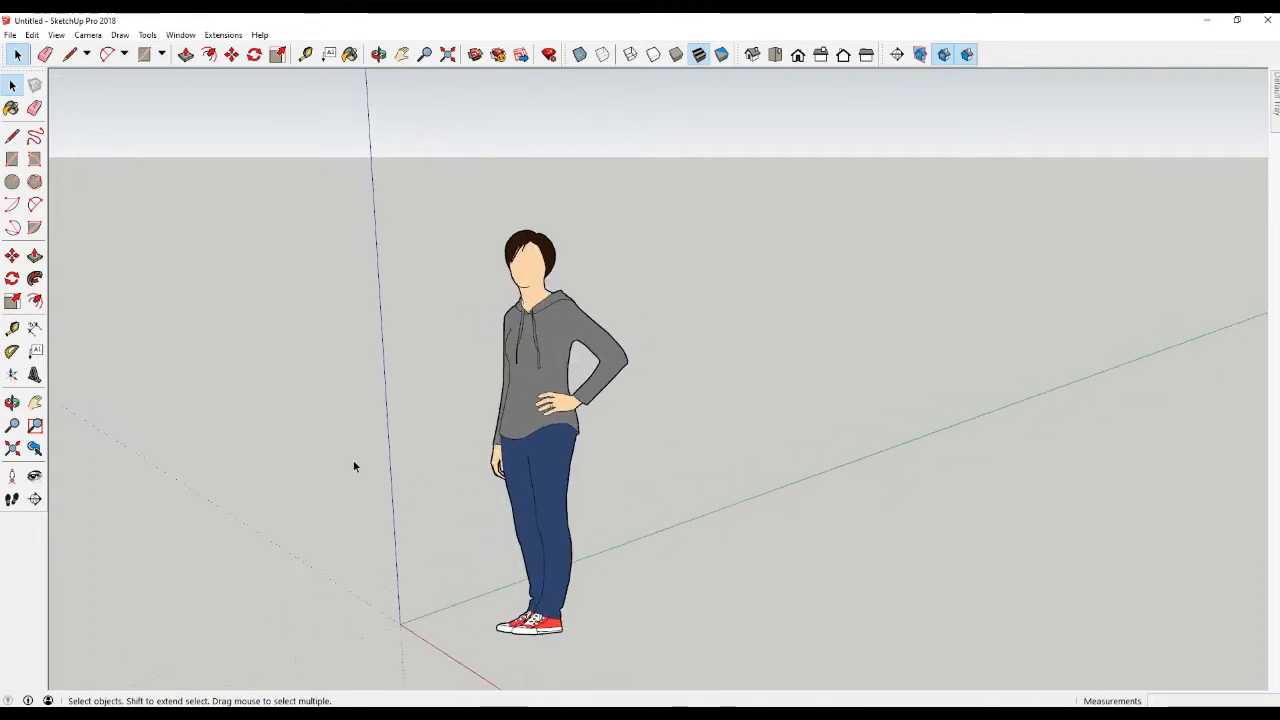
scroll(353, 460, down, 1)
scroll(353, 465, down, 1)
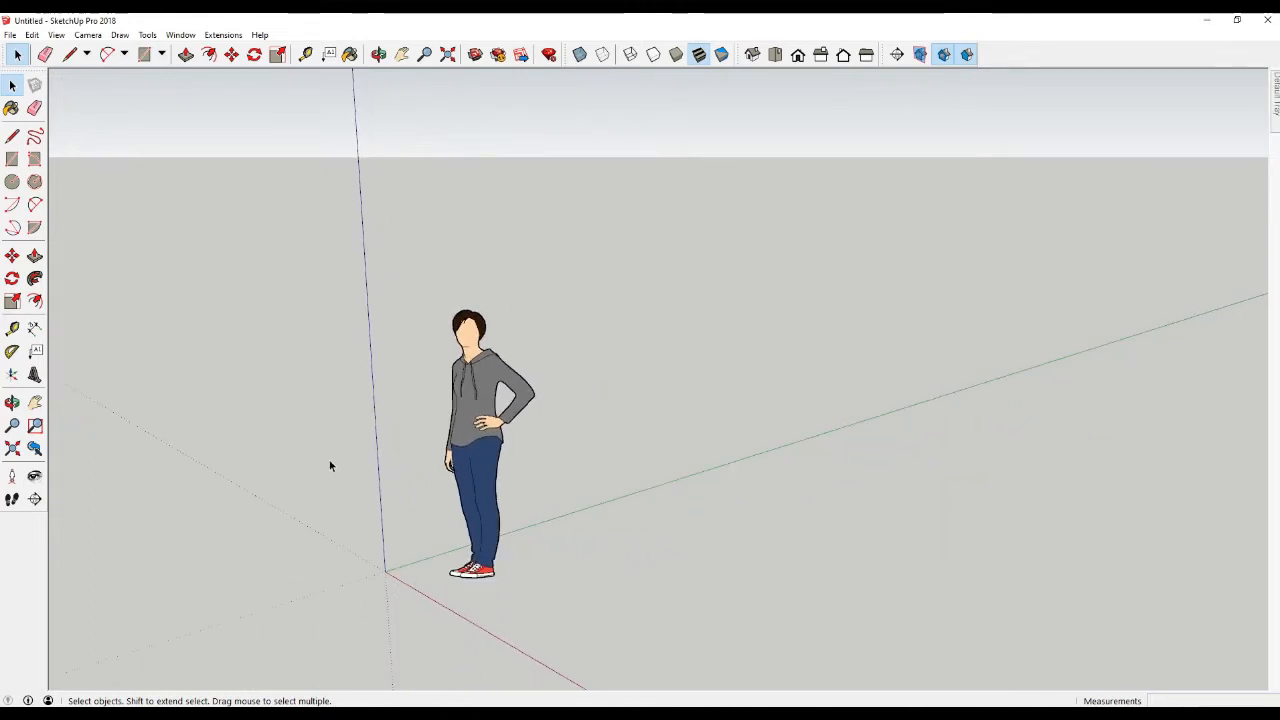
click(147, 35)
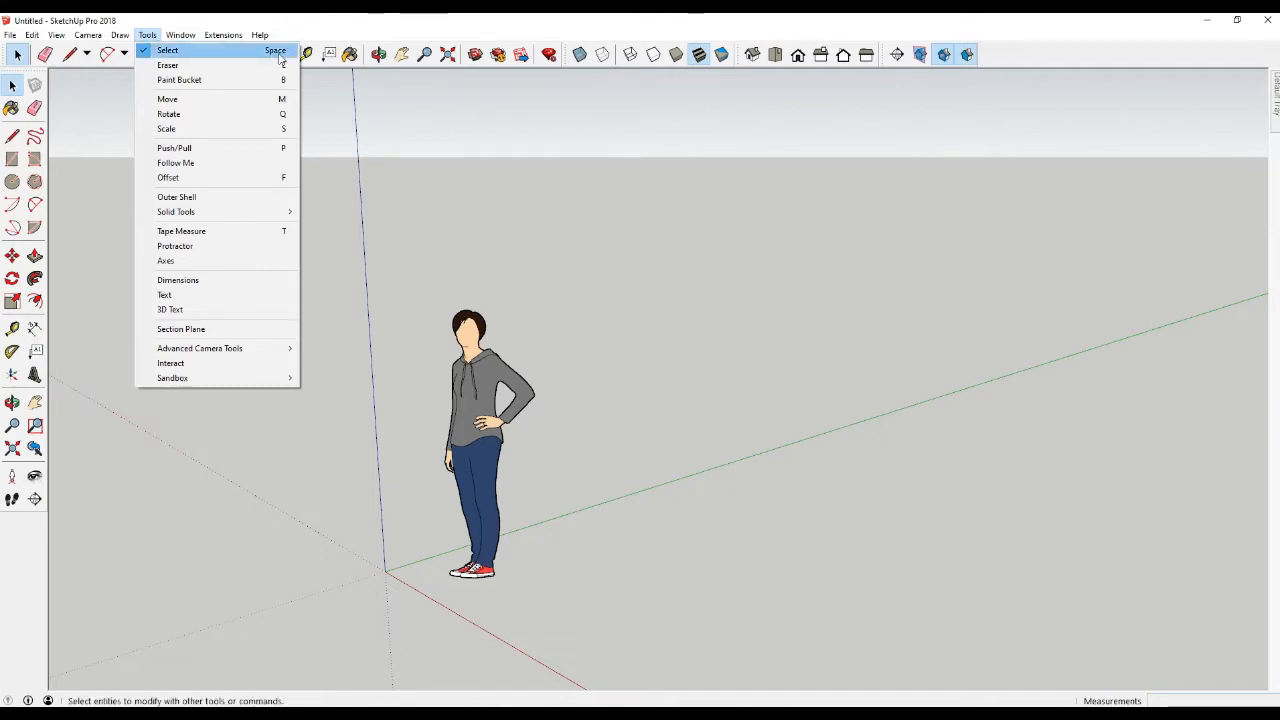
click(498, 321)
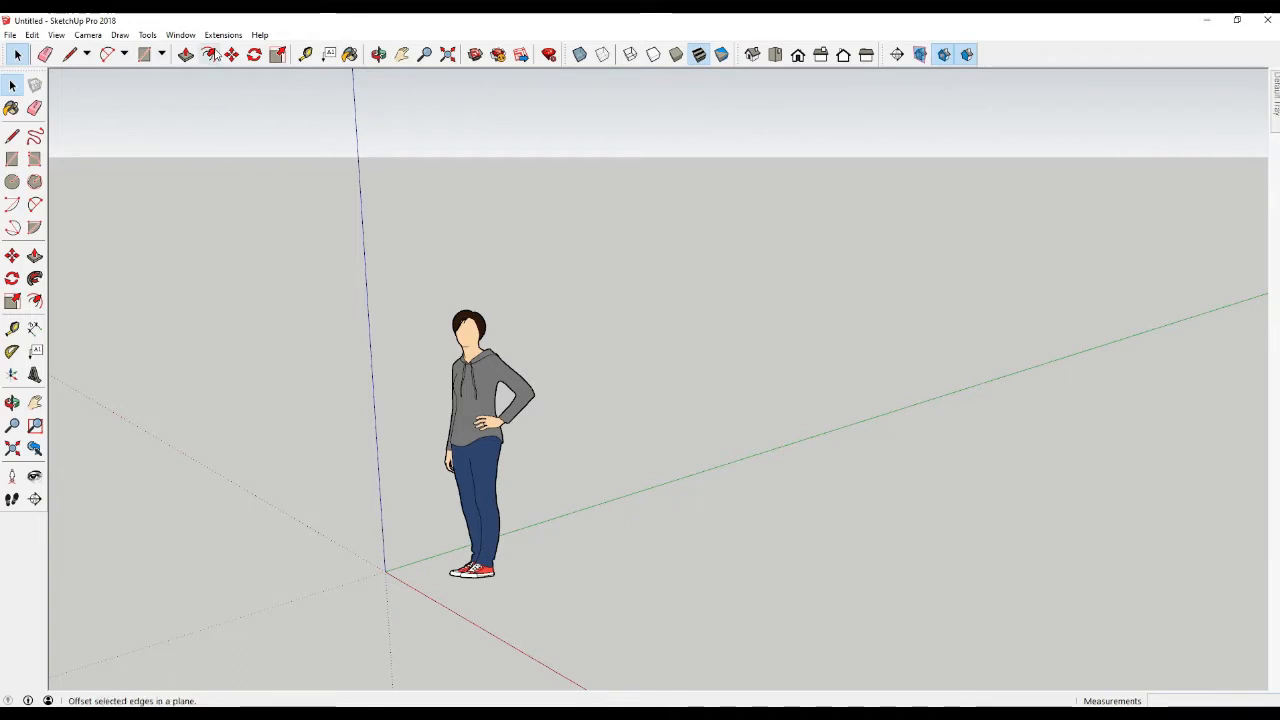
click(148, 36)
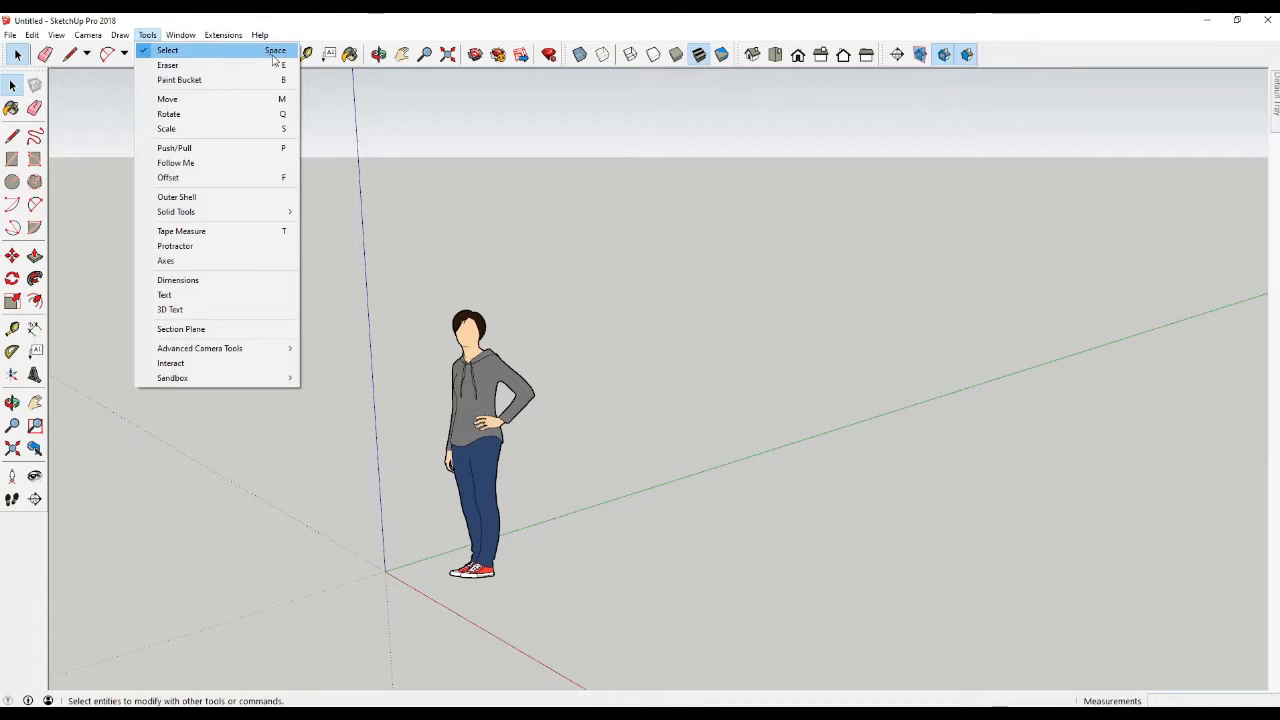
click(213, 66)
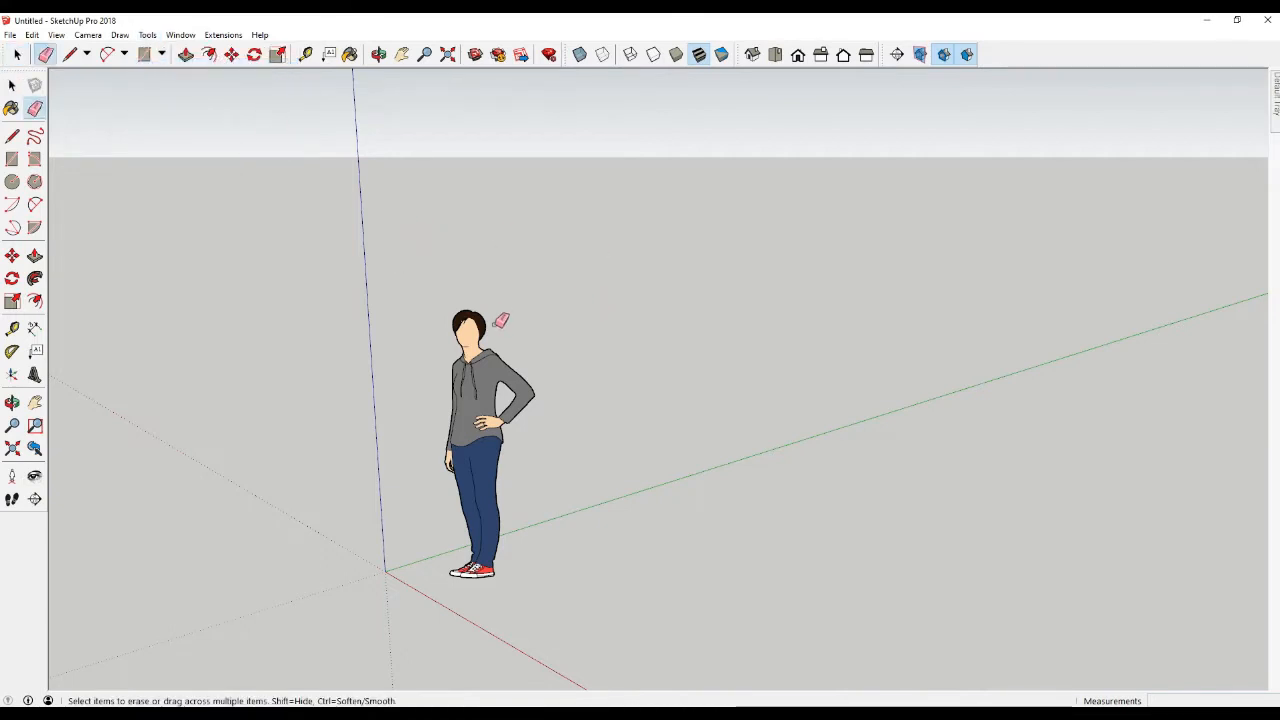
Try erasing the standing figure three times with the Eraser tool, undoing each deletion, and return to the Select tool
scroll(515, 315, up, 1)
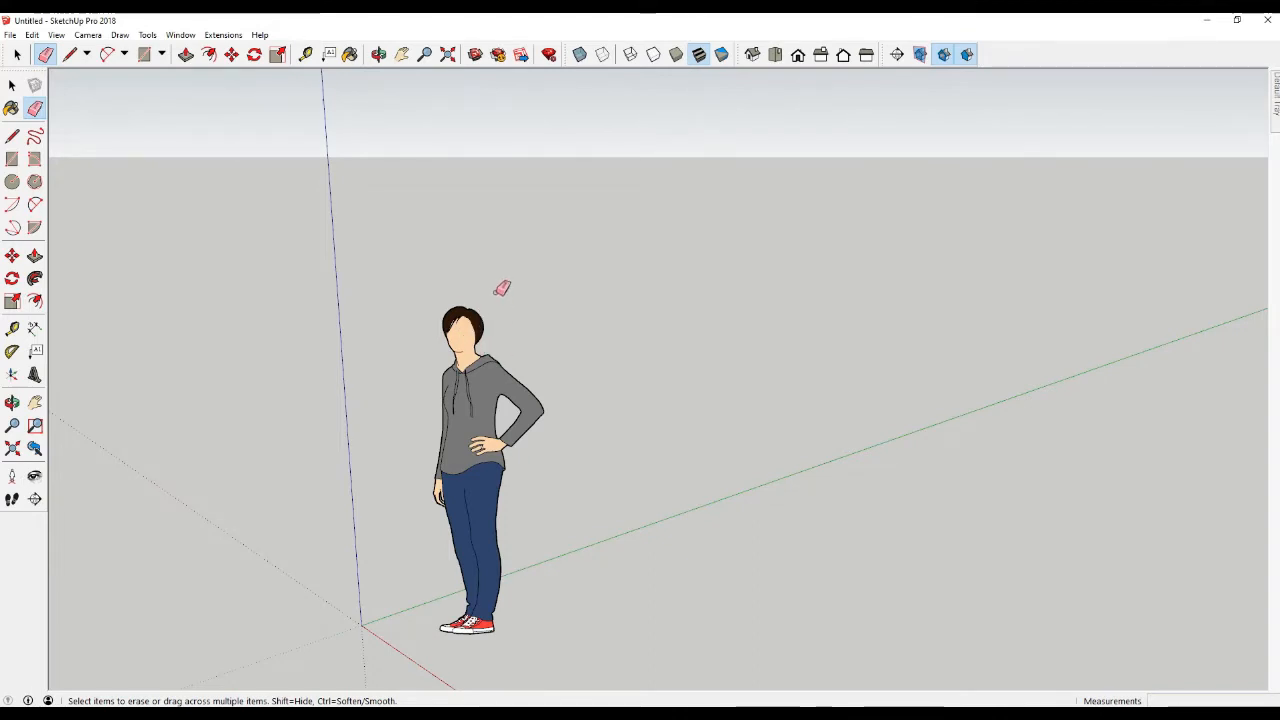
click(481, 436)
key(ctrl+z)
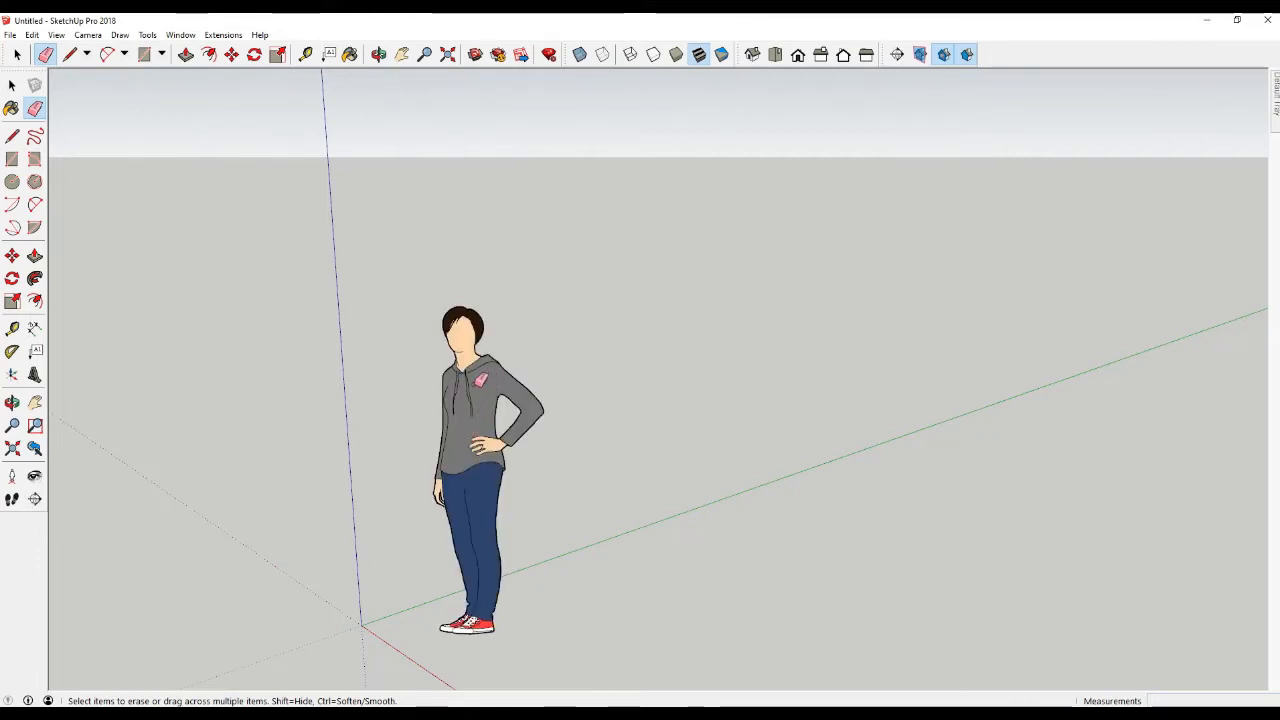
scroll(484, 378, up, 3)
scroll(481, 381, up, 2)
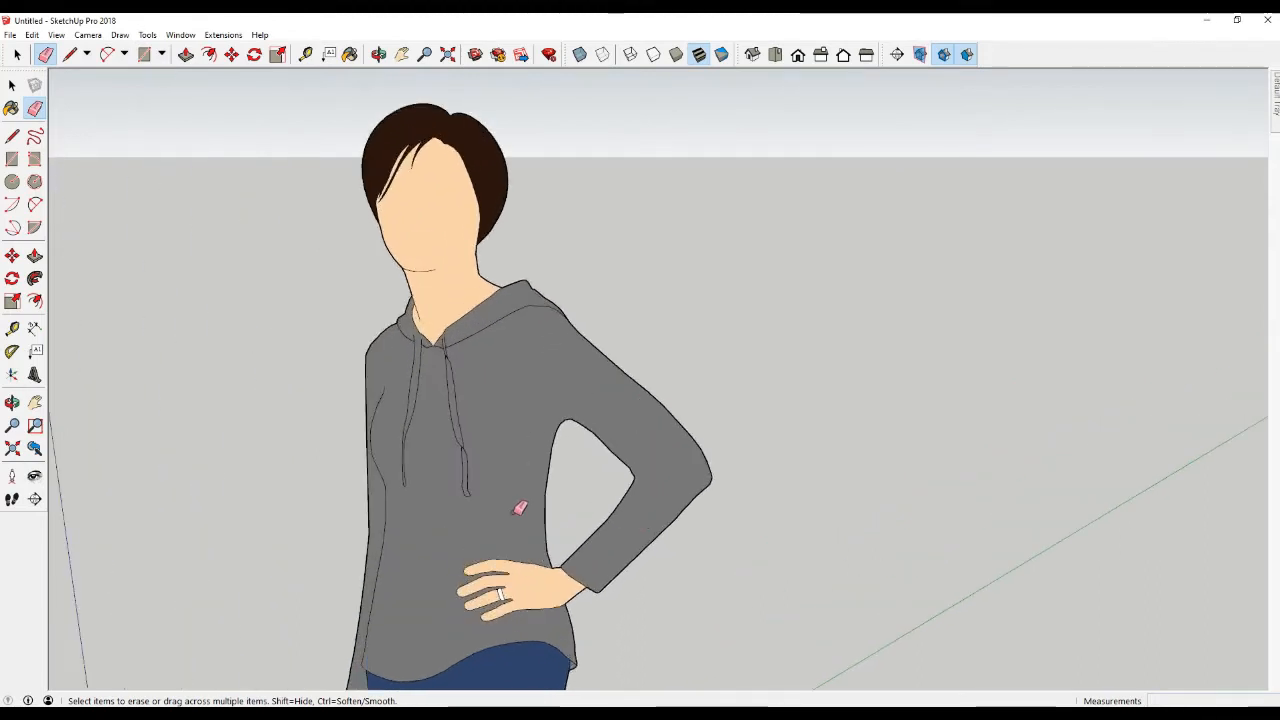
click(675, 406)
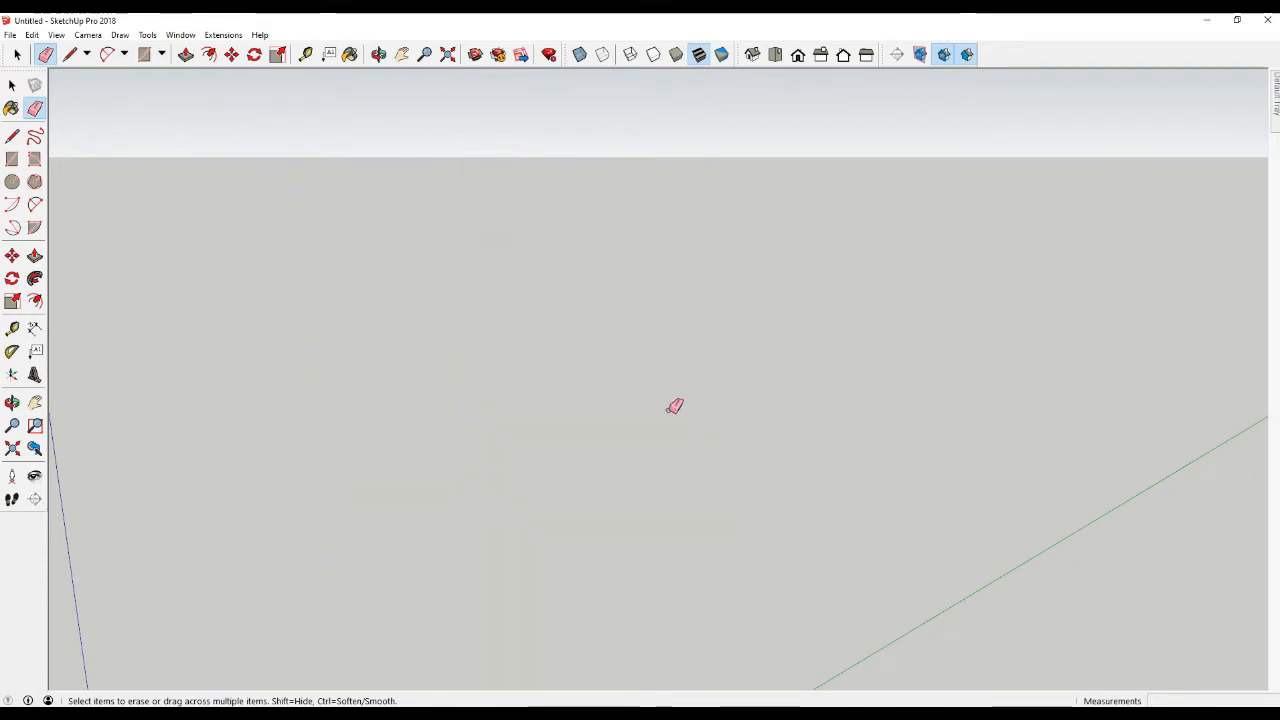
key(ctrl+z)
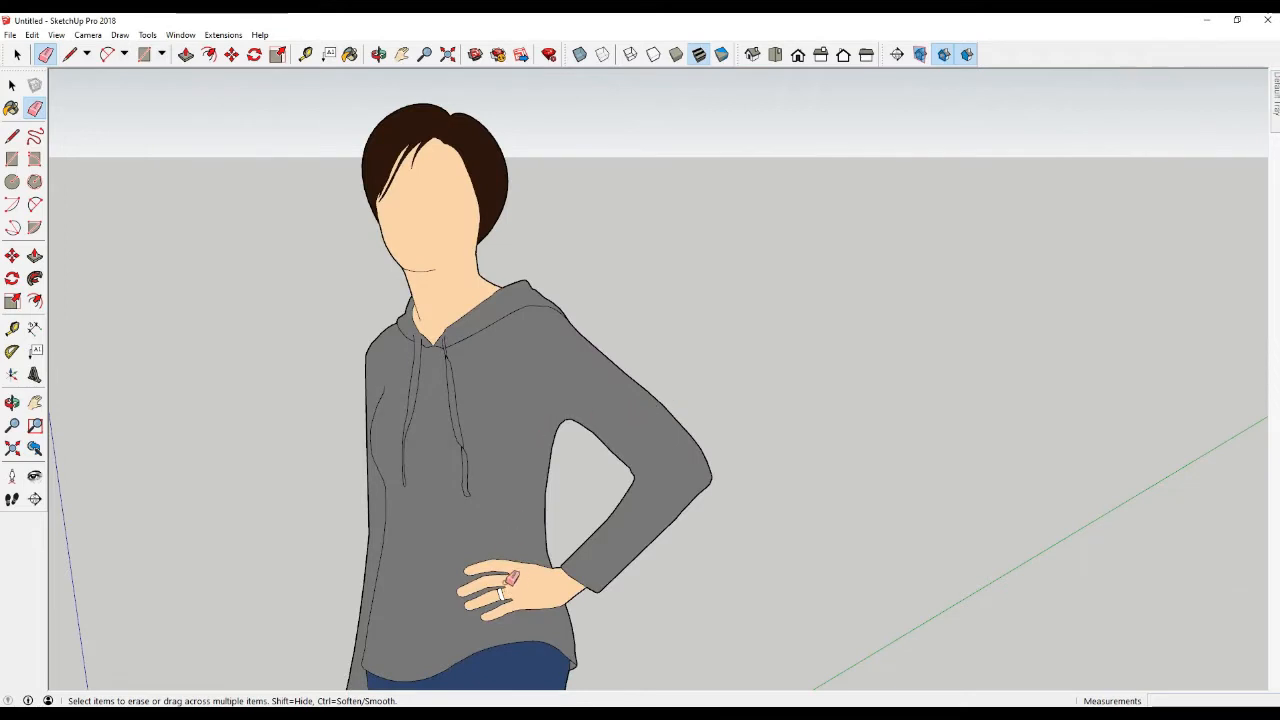
click(514, 486)
key(ctrl+z)
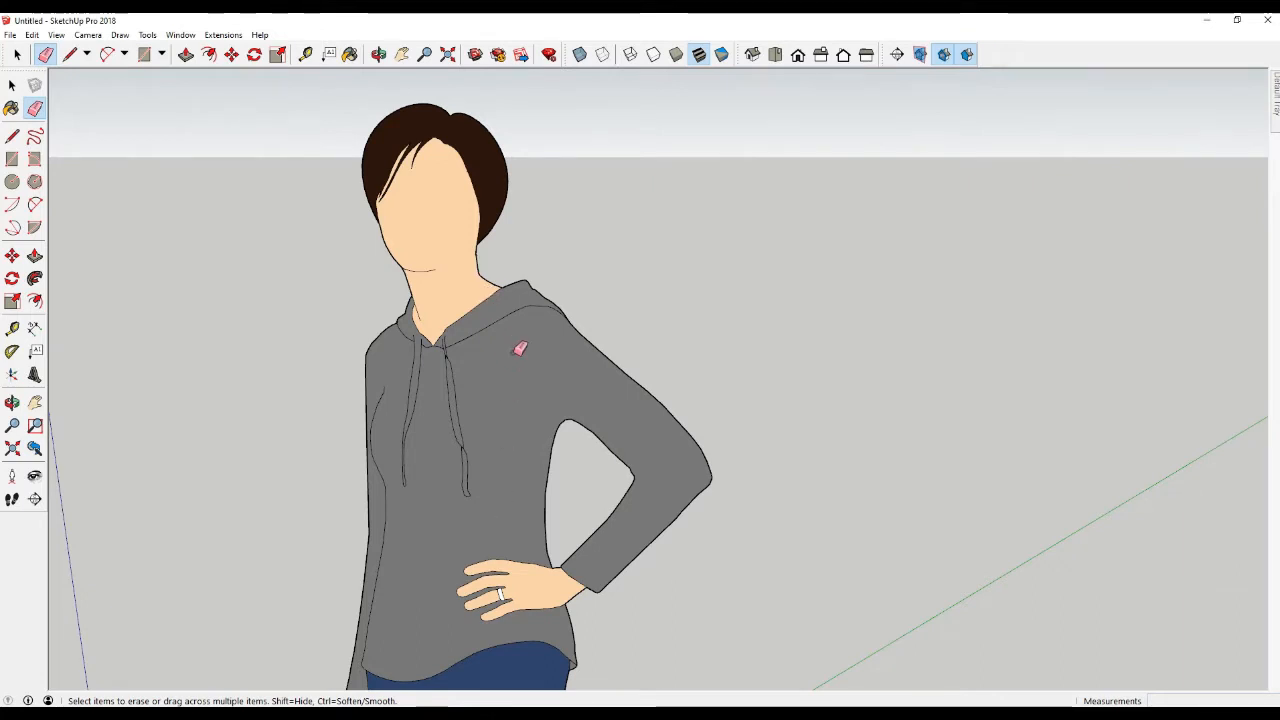
key(space)
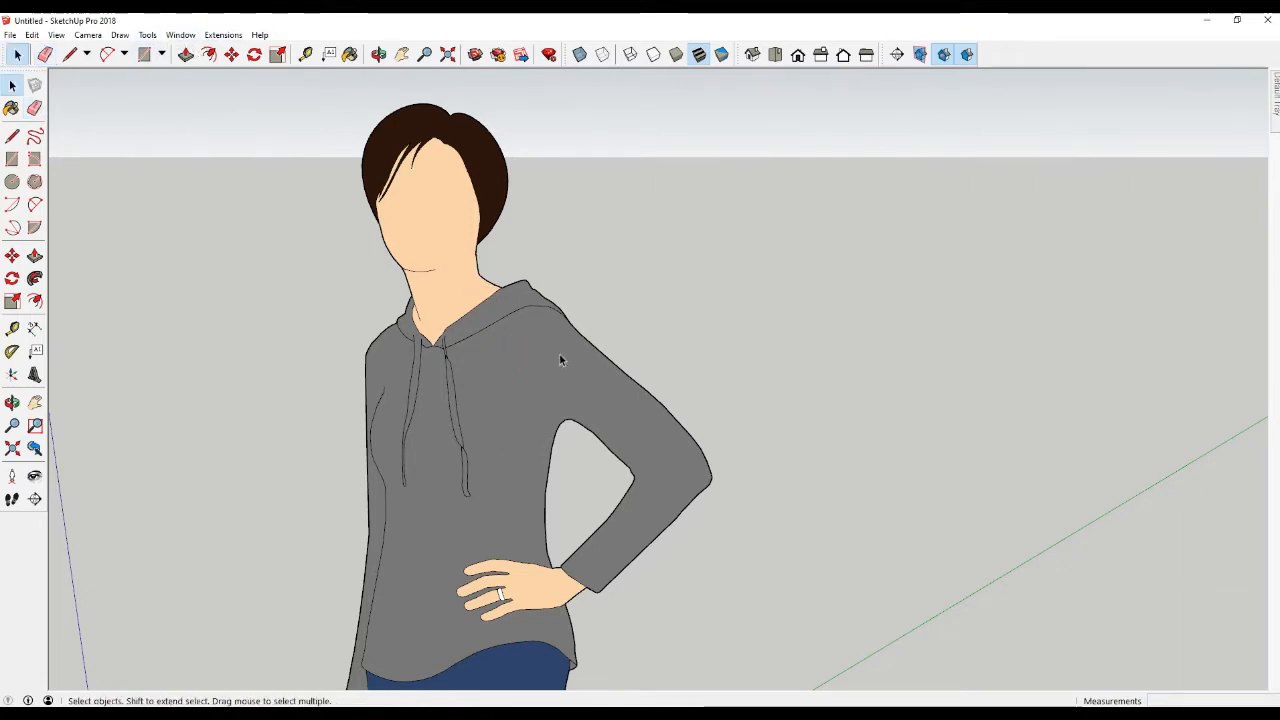
Activate the Paint Bucket tool
scroll(559, 353, down, 5)
scroll(531, 455, up, 2)
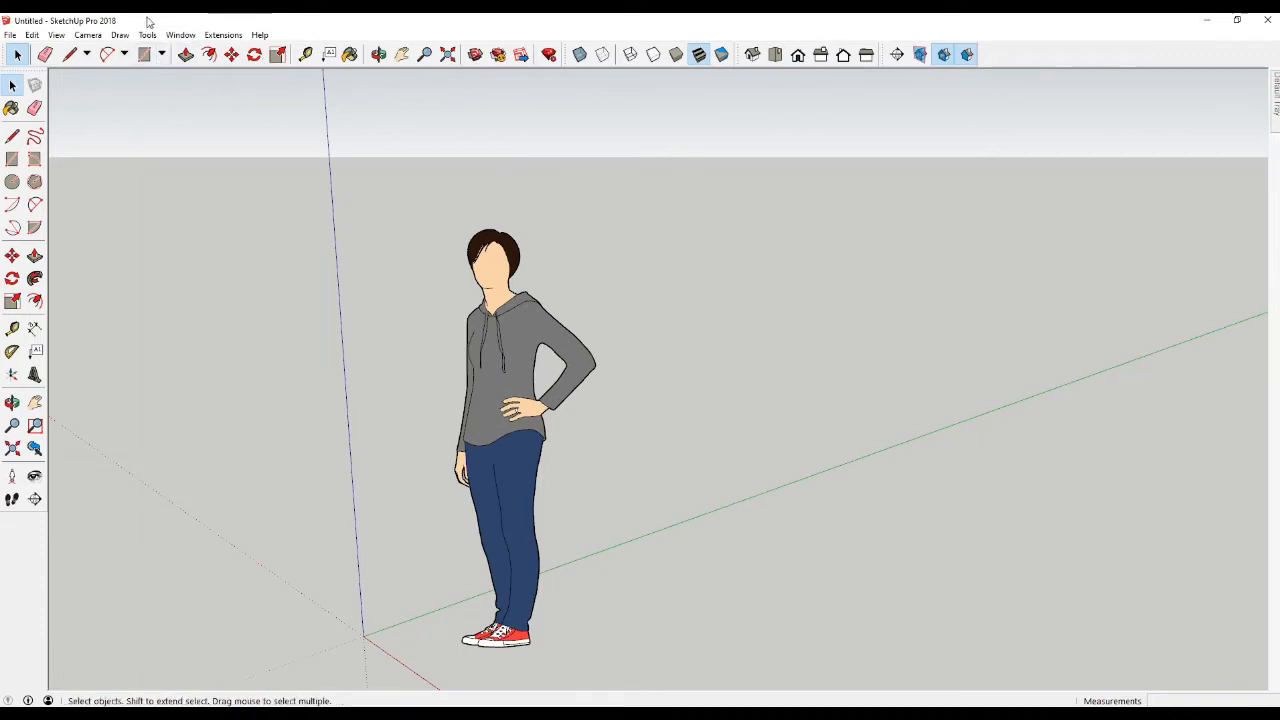
click(122, 35)
mouse_move(145, 36)
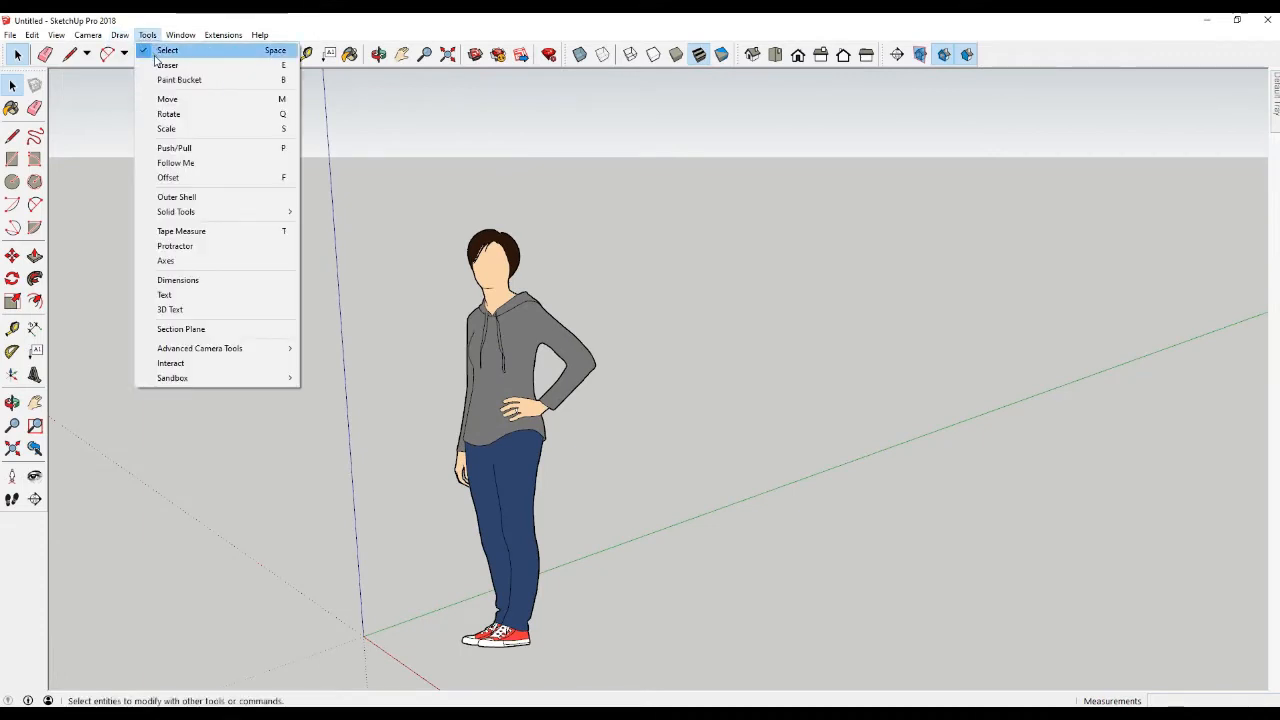
click(241, 82)
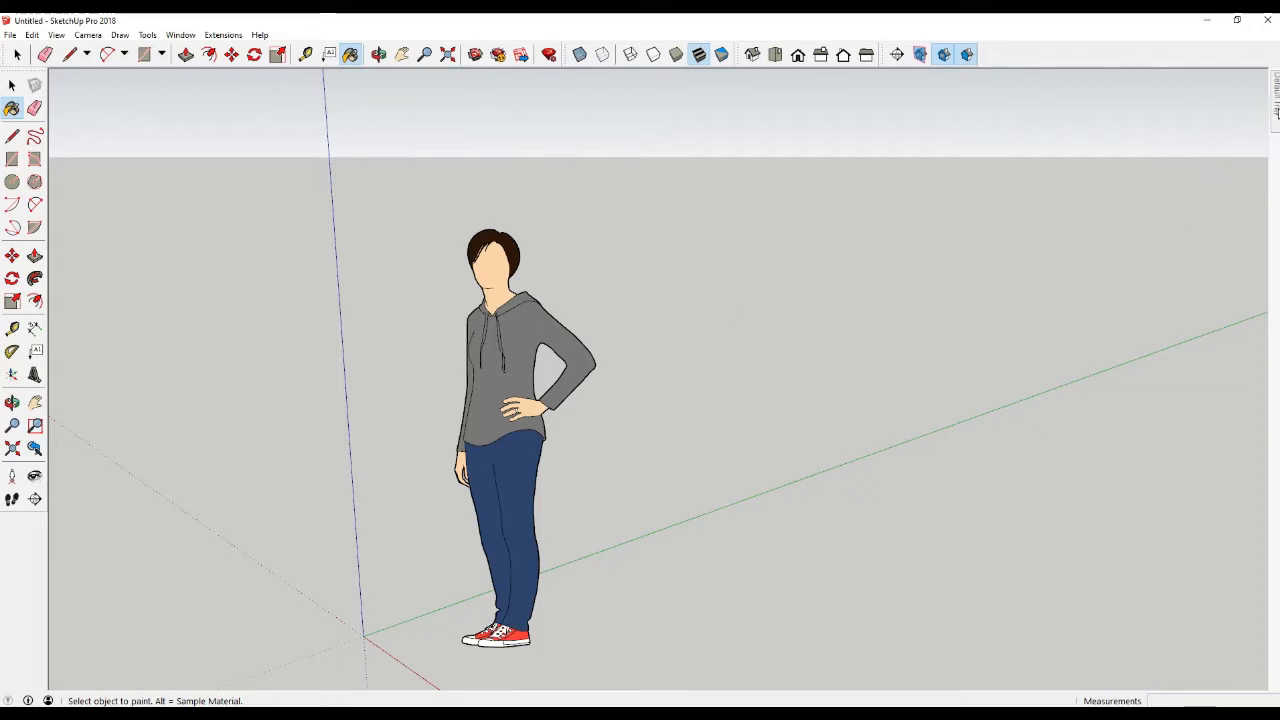
Check which panels are enabled in the Default Tray, including Materials, and pin the tray open
mouse_move(1277, 112)
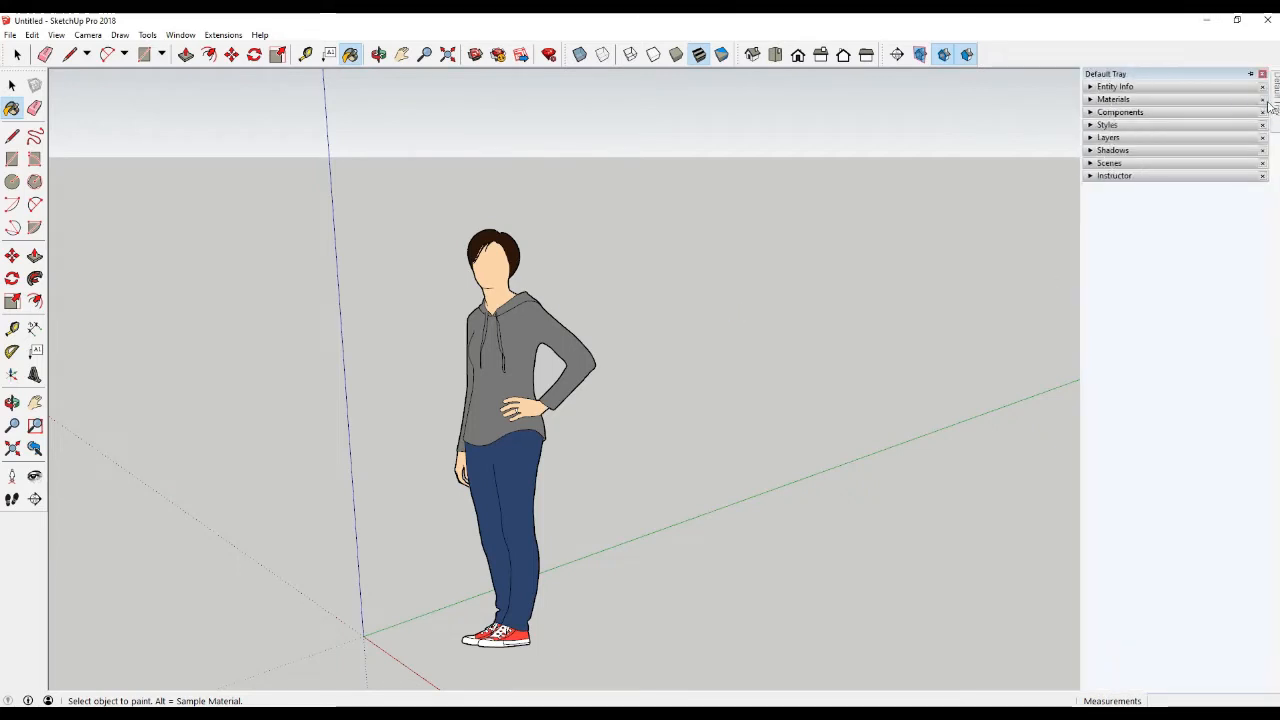
click(181, 36)
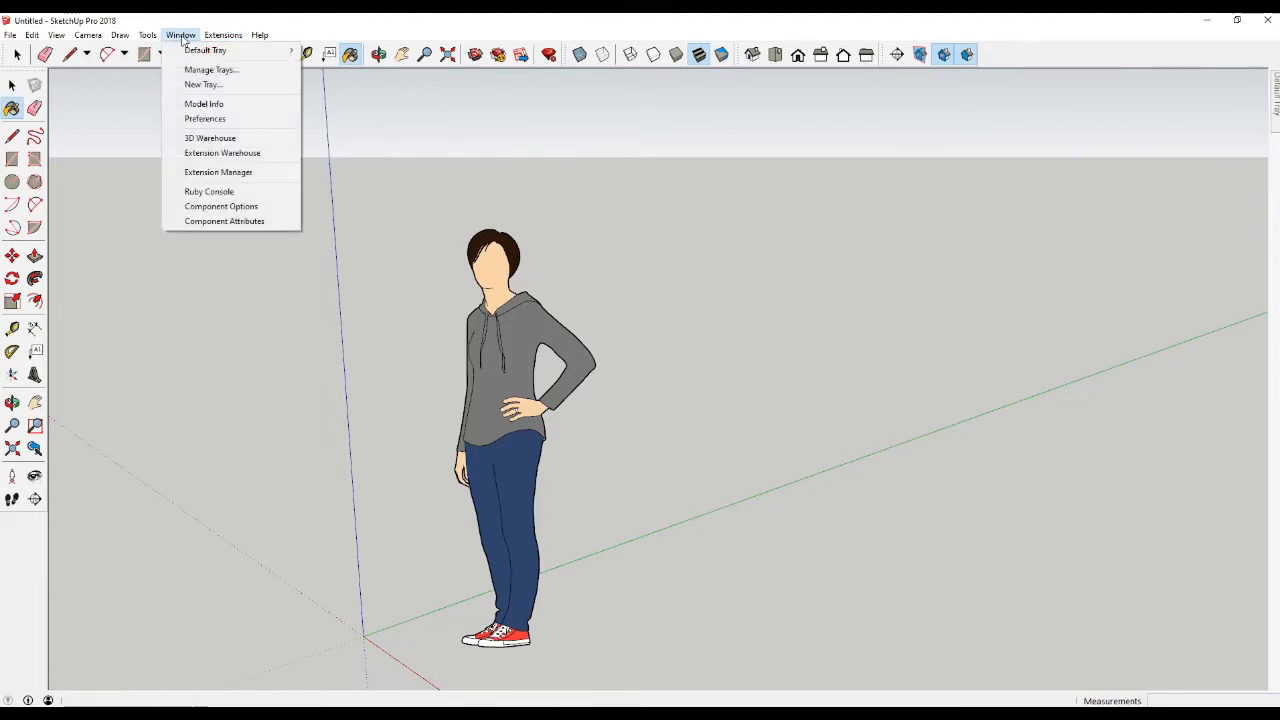
mouse_move(188, 52)
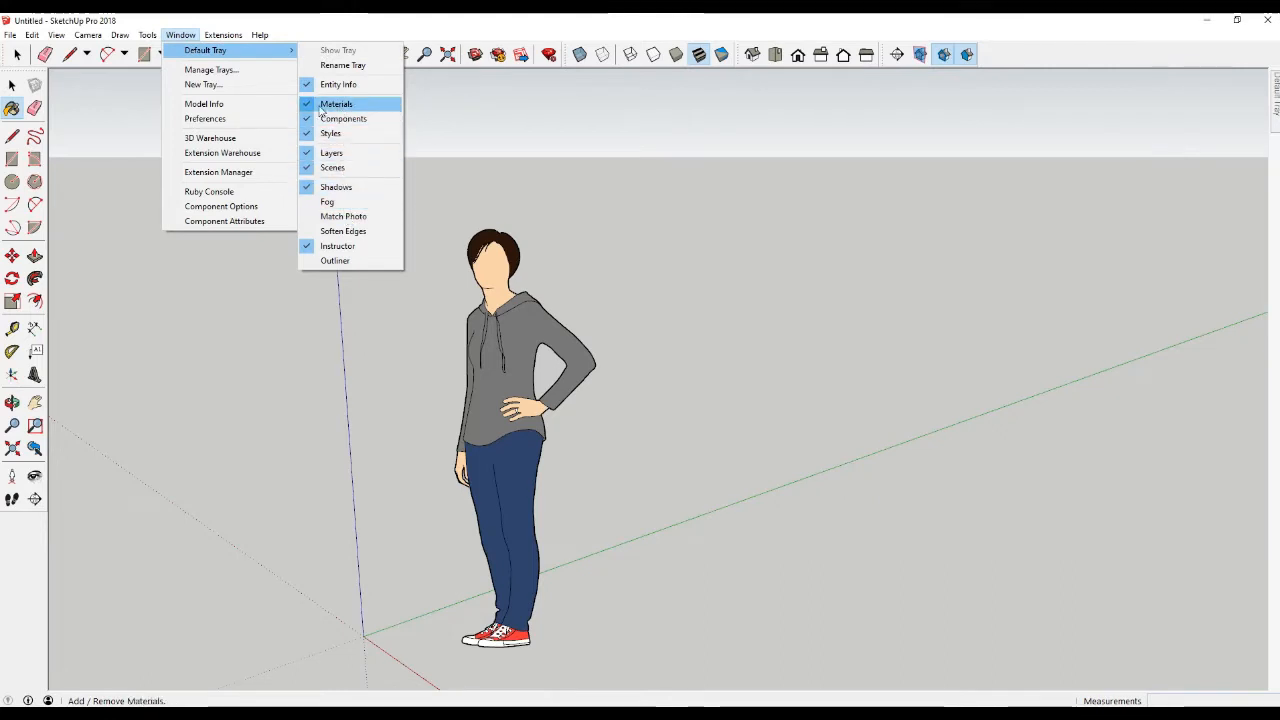
click(1085, 74)
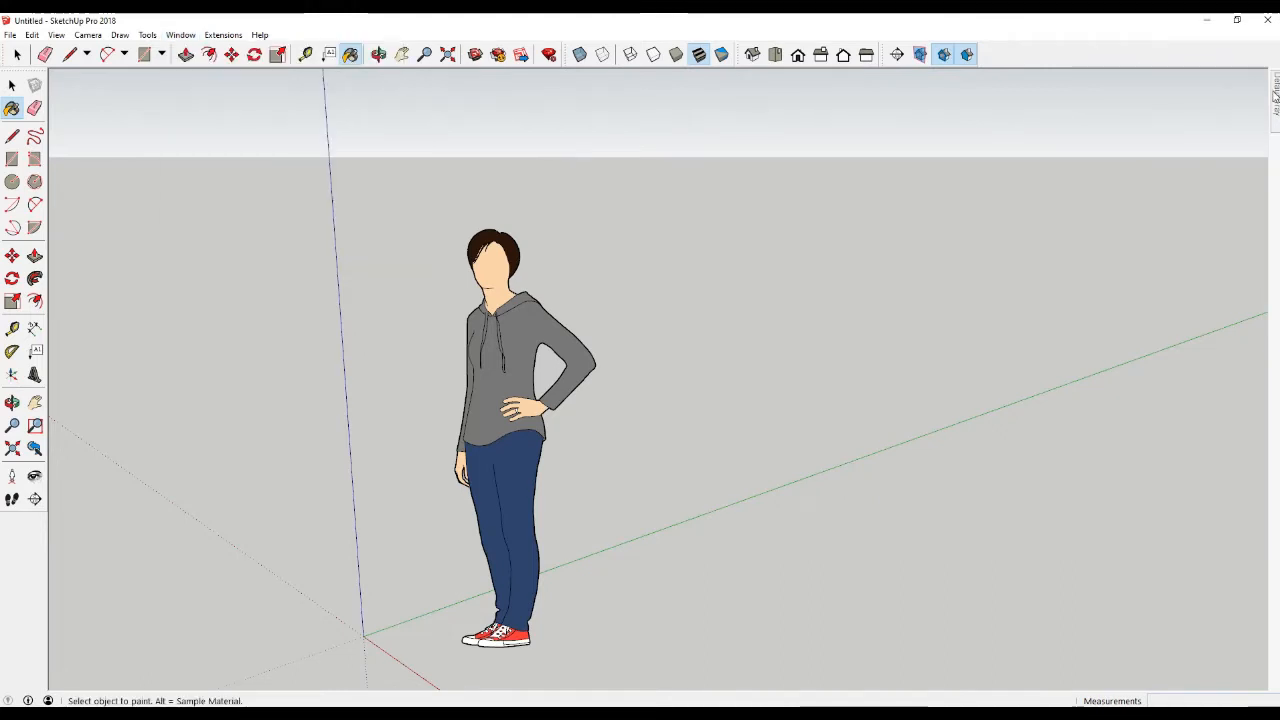
mouse_move(1276, 92)
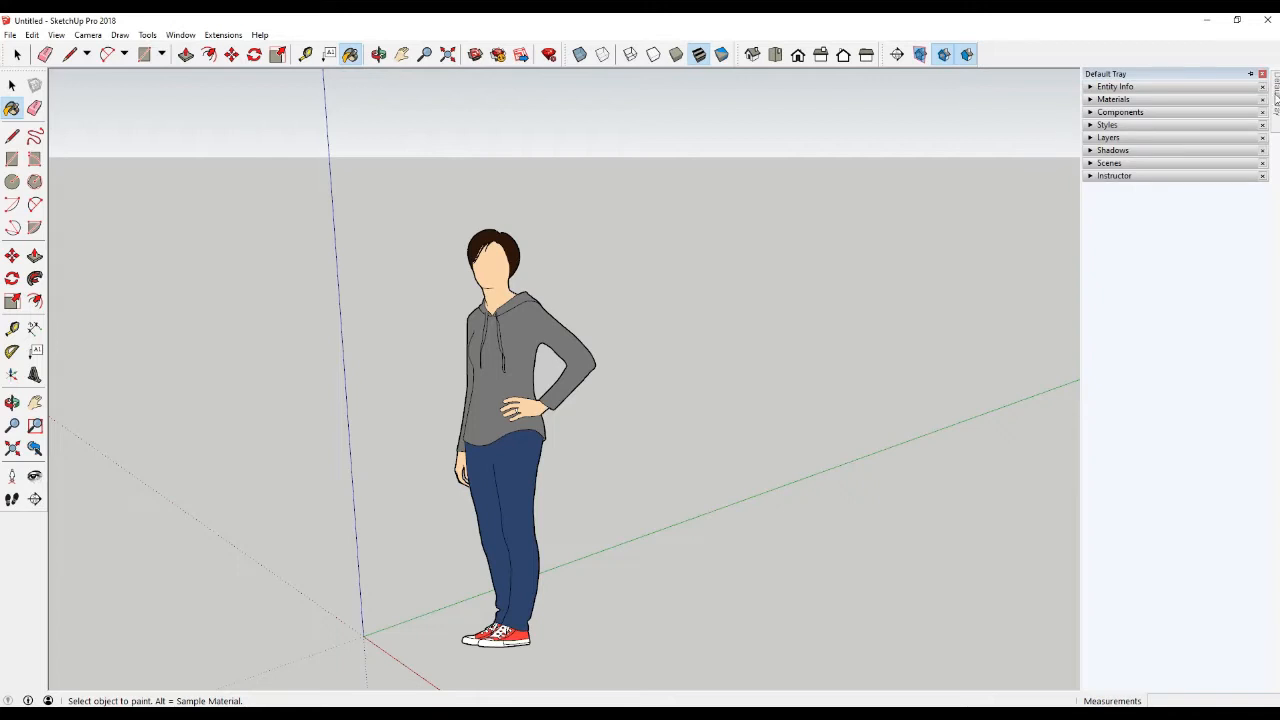
click(1250, 75)
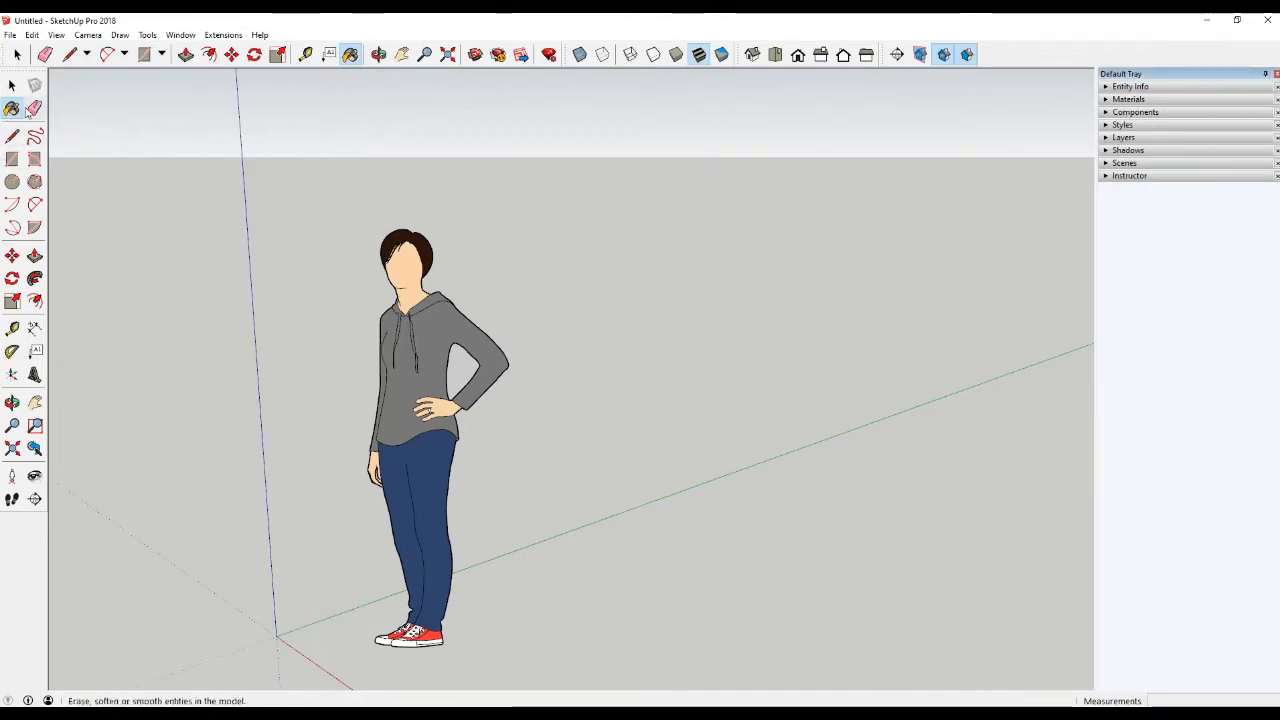
Paint the standing figure with the Asphalt New material from the Asphalt and Concrete collection, and return to the Select tool
click(147, 35)
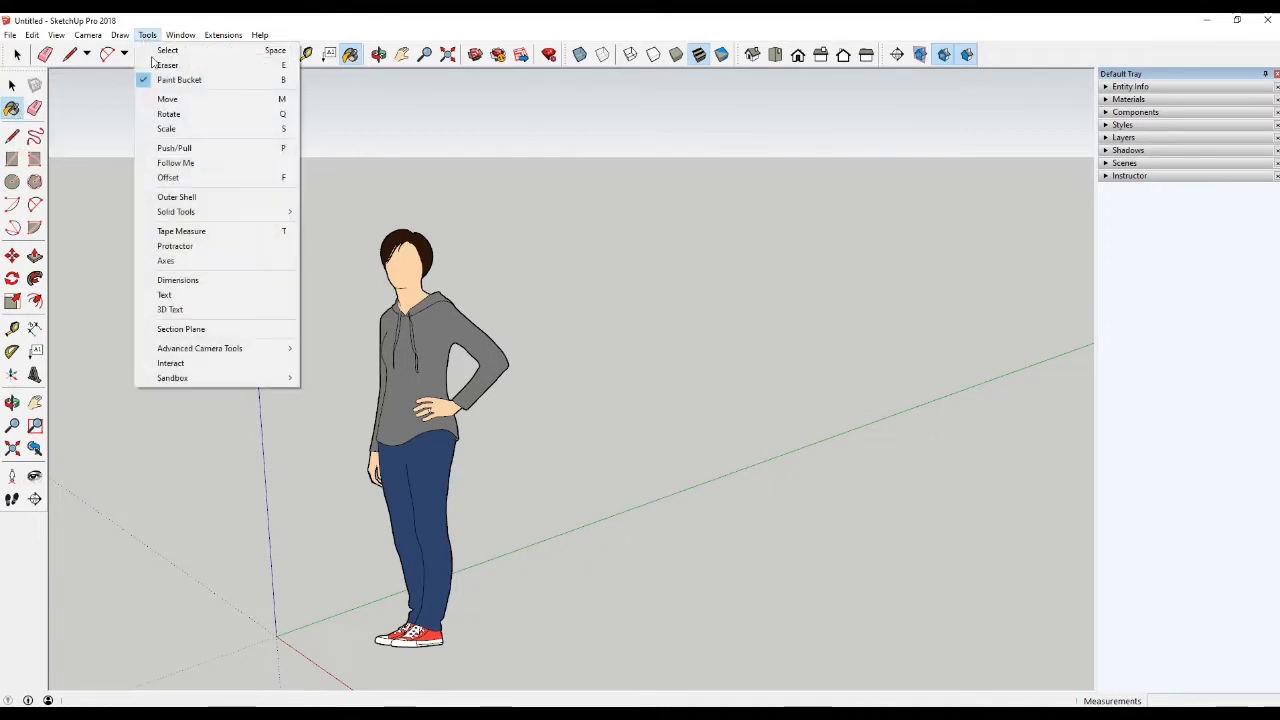
click(453, 205)
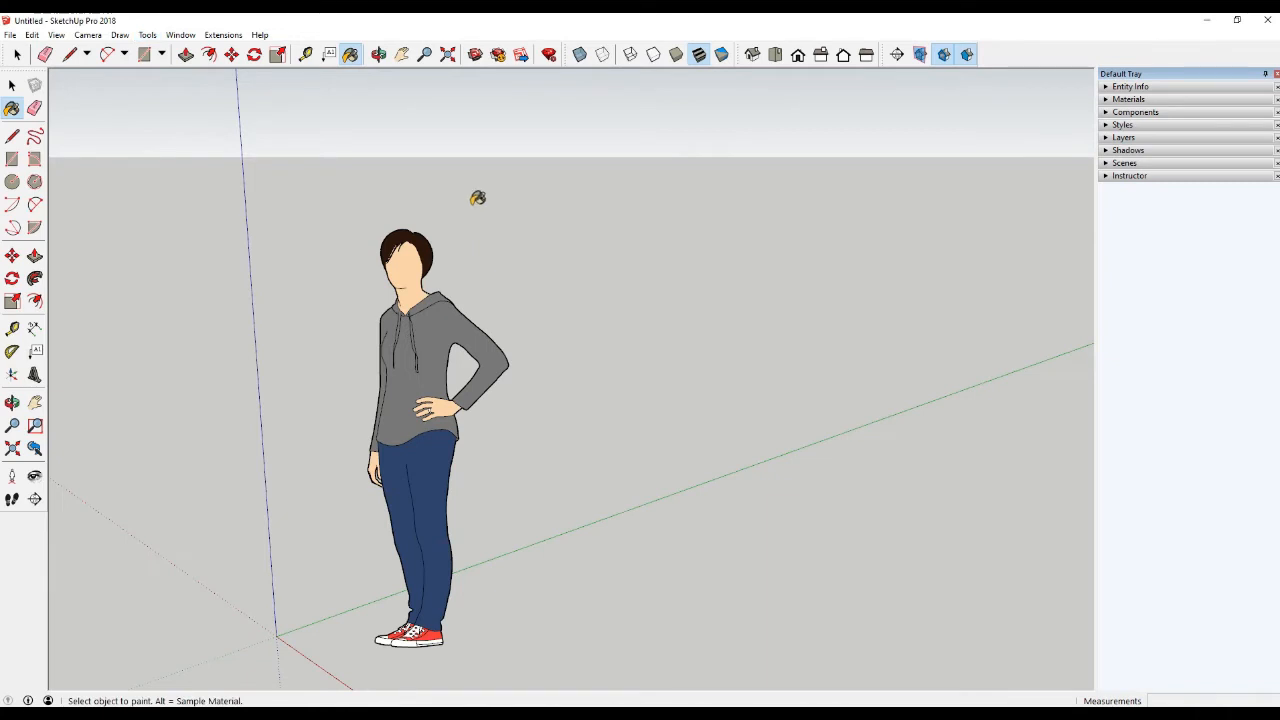
click(1107, 100)
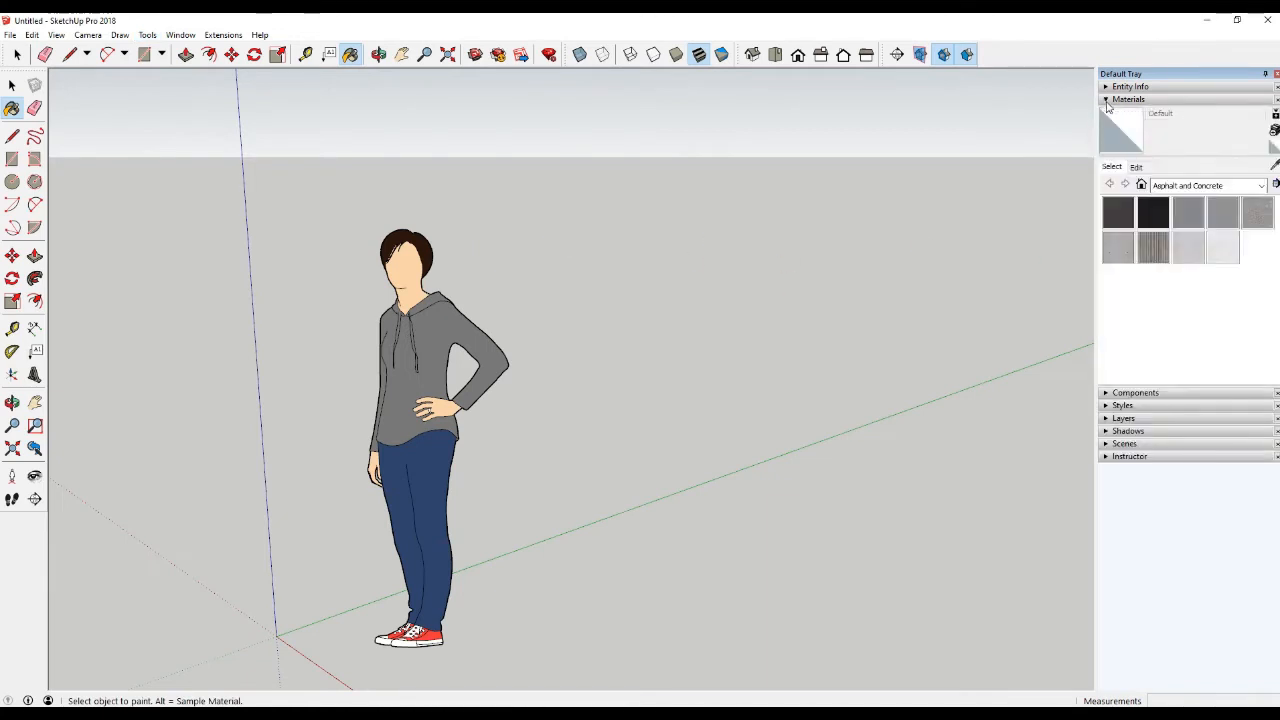
click(1117, 219)
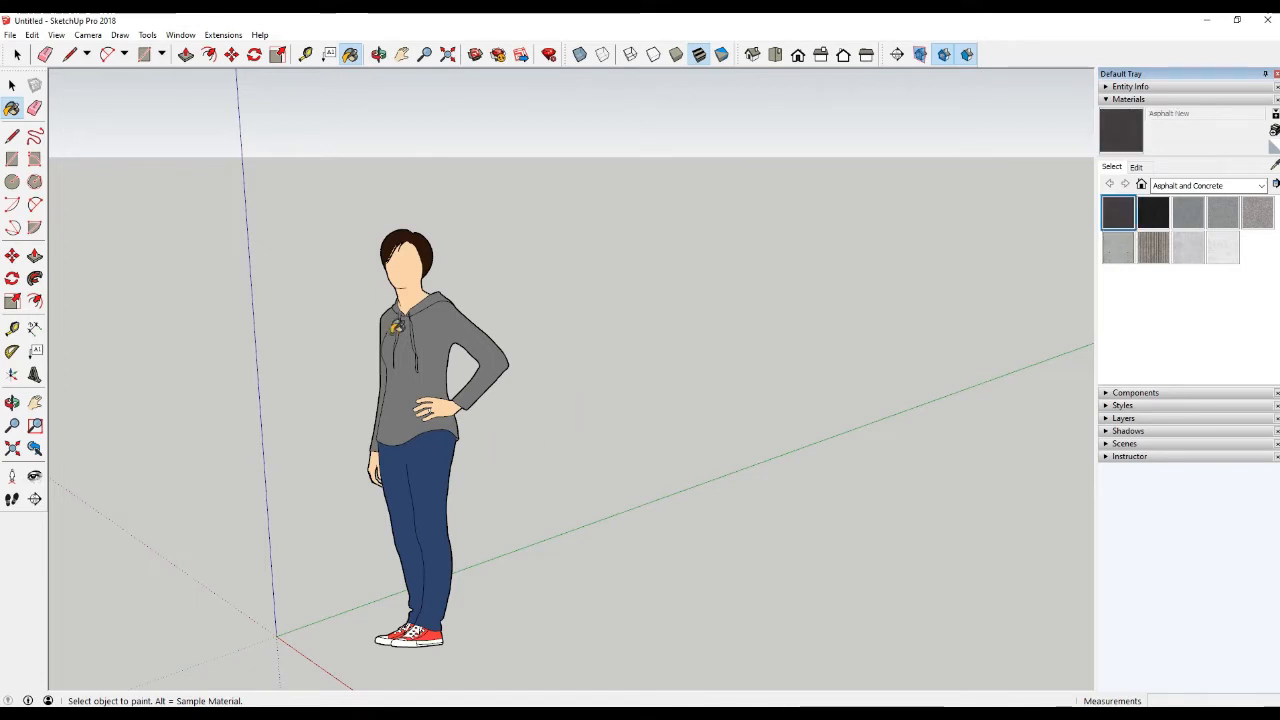
click(431, 337)
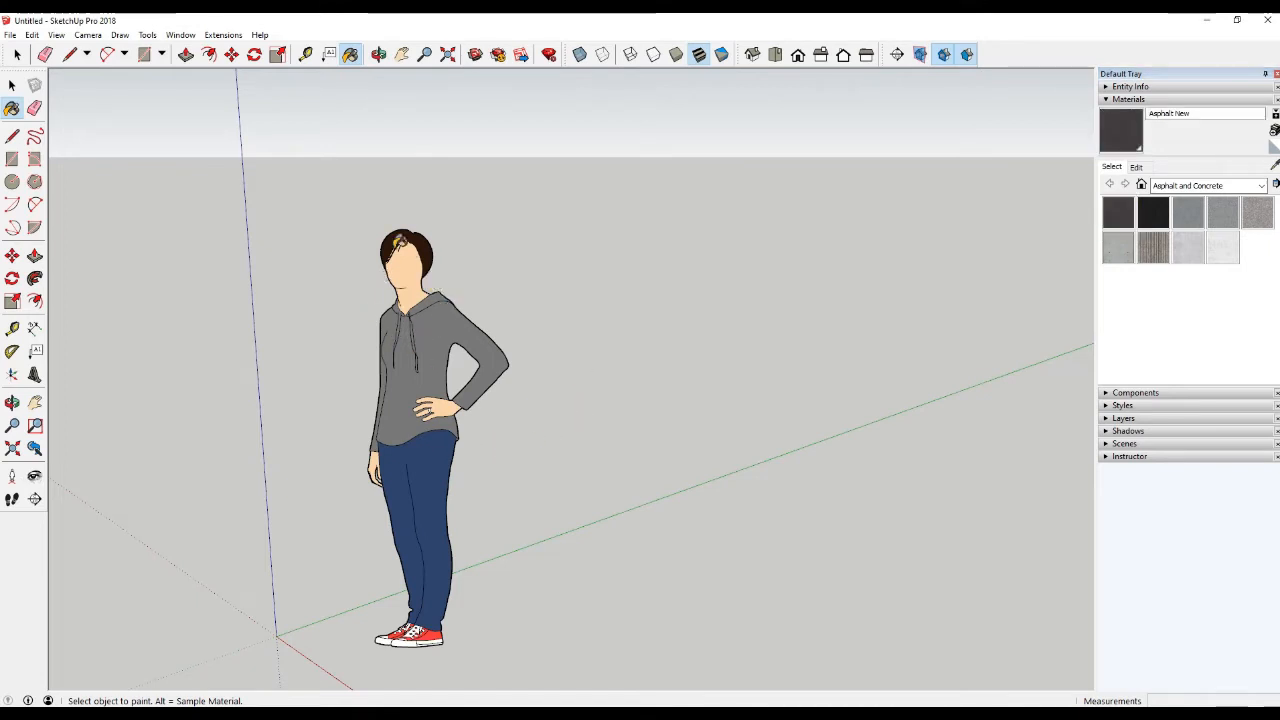
key(space)
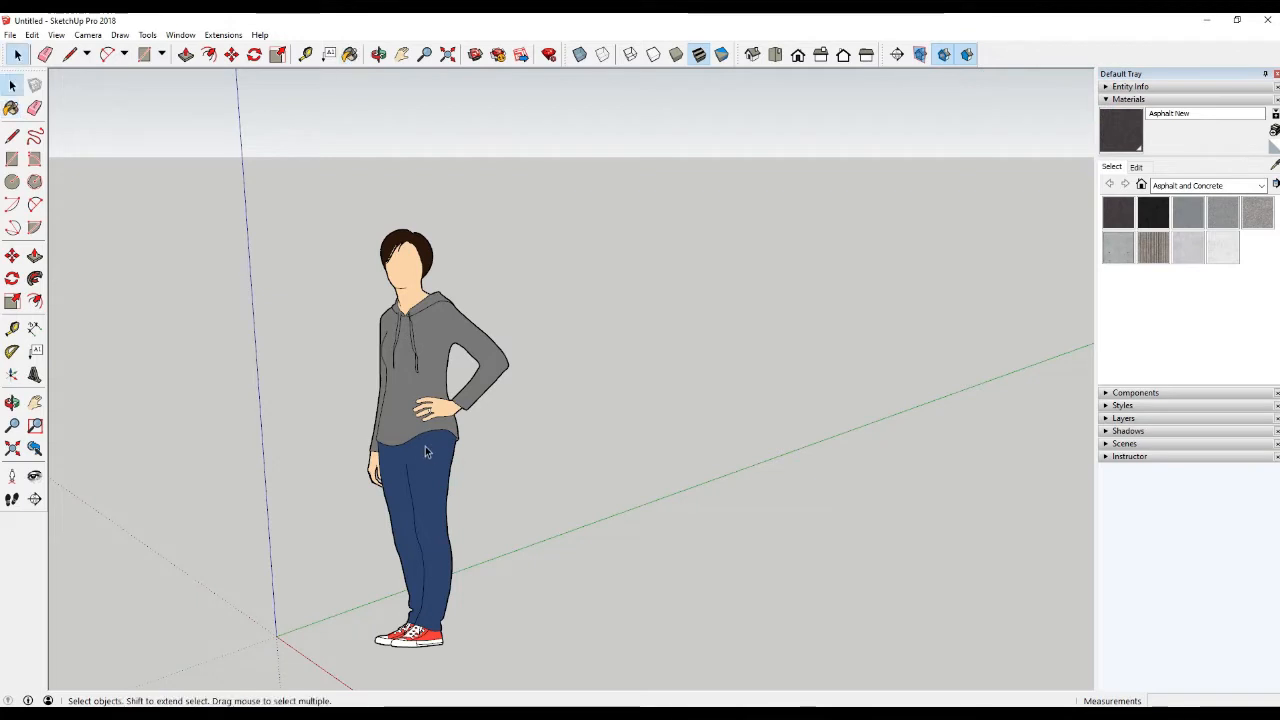
Draw a ground rectangle of about 2538 mm by 4538 mm starting at the origin along the red and green axes
scroll(378, 428, down, 5)
key(r)
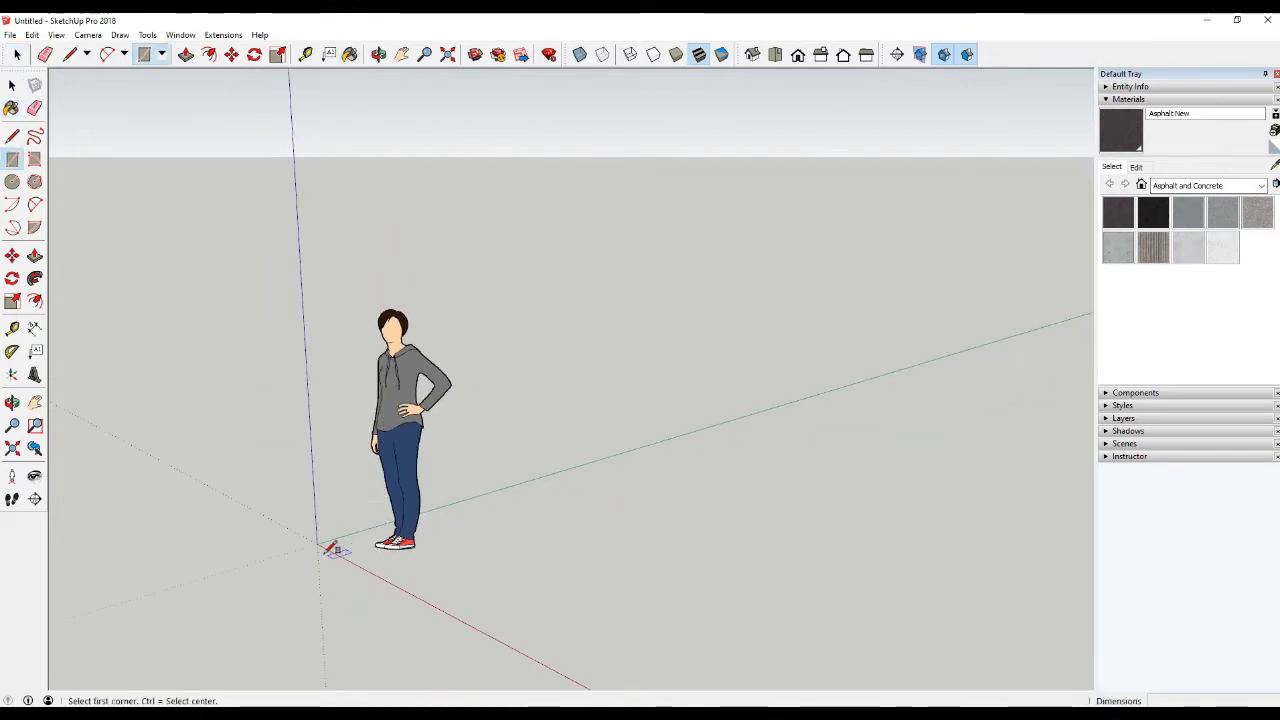
click(318, 544)
click(962, 481)
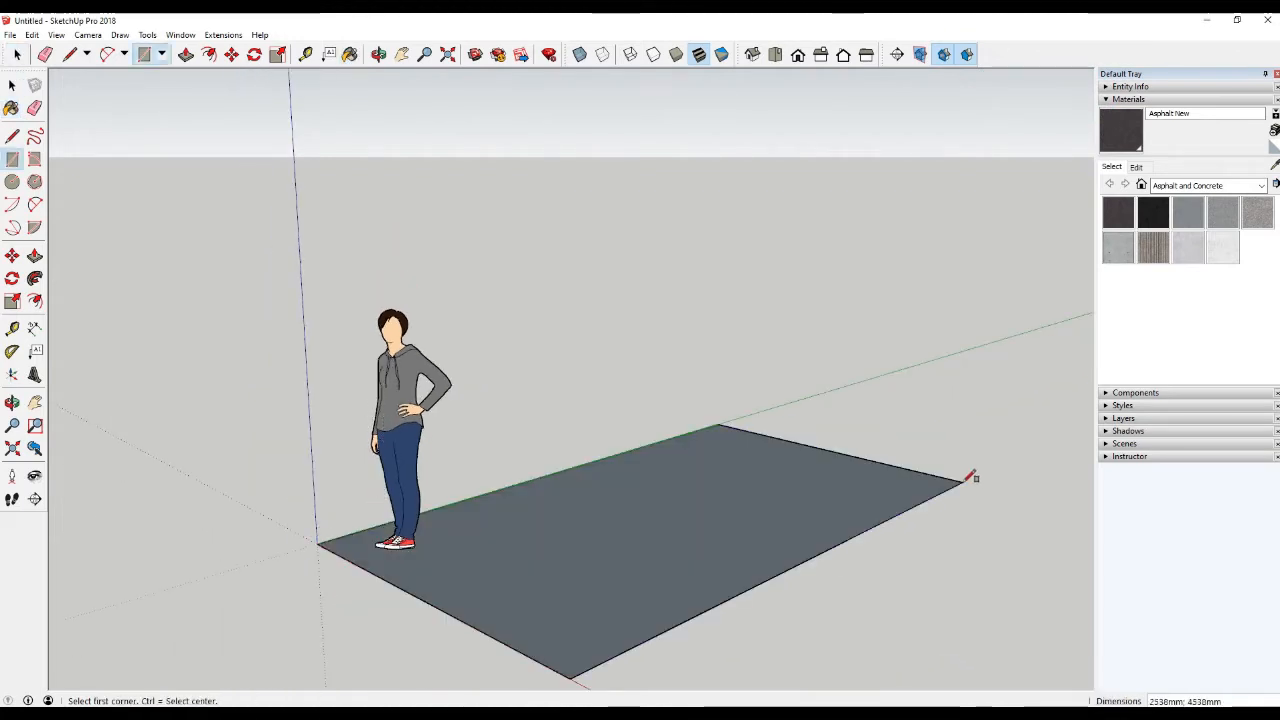
key(space)
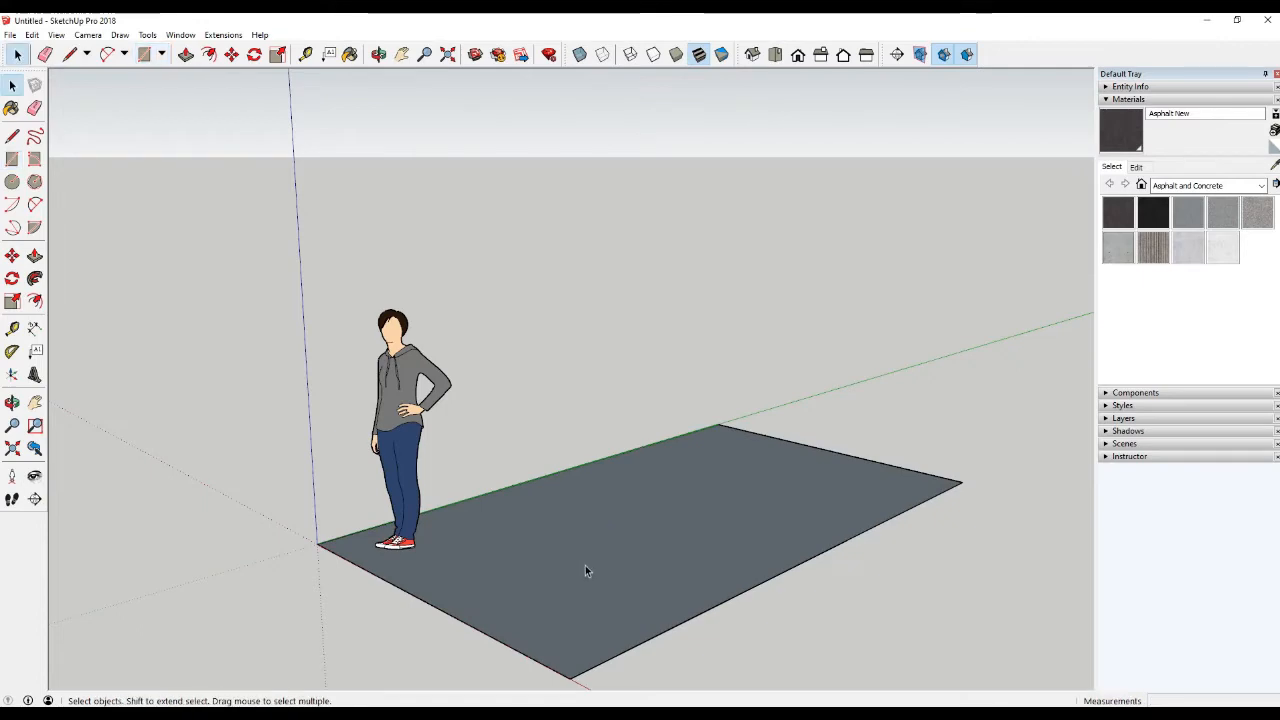
Select the ground rectangle's face together with its edges, and reselect only the face
scroll(615, 593, up, 3)
scroll(560, 531, down, 4)
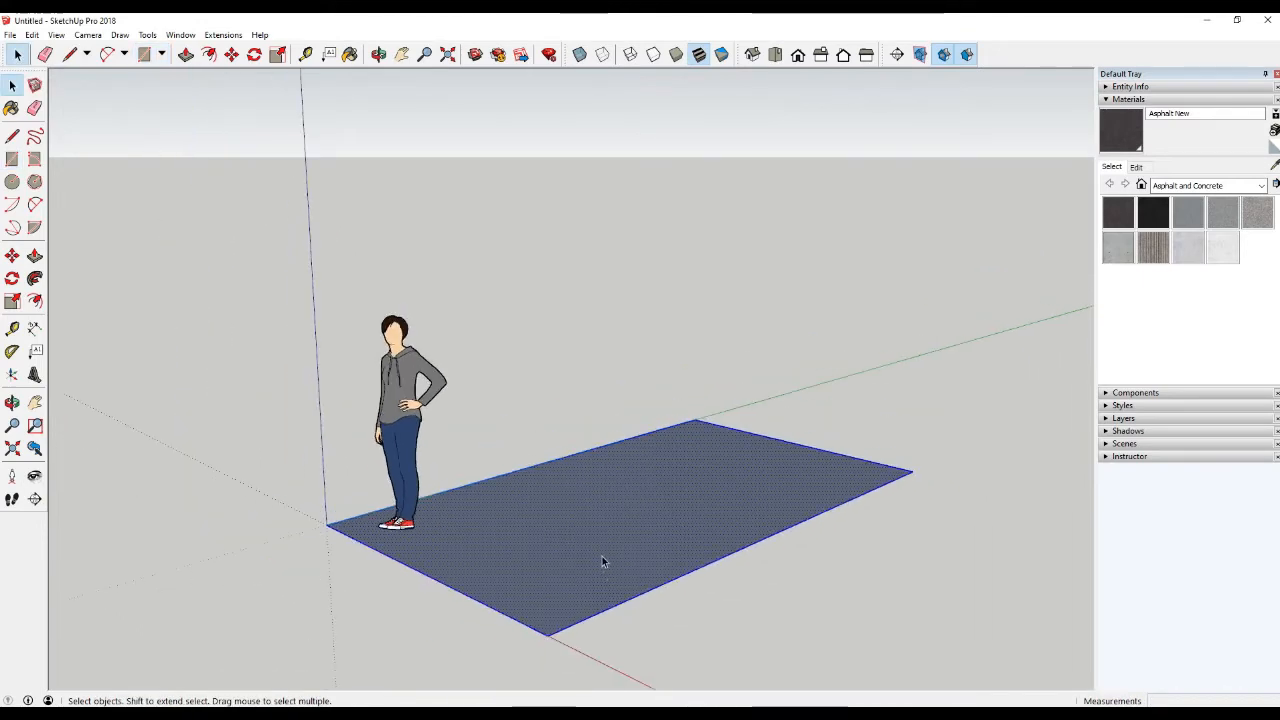
scroll(603, 557, up, 3)
scroll(566, 592, up, 3)
scroll(528, 445, down, 4)
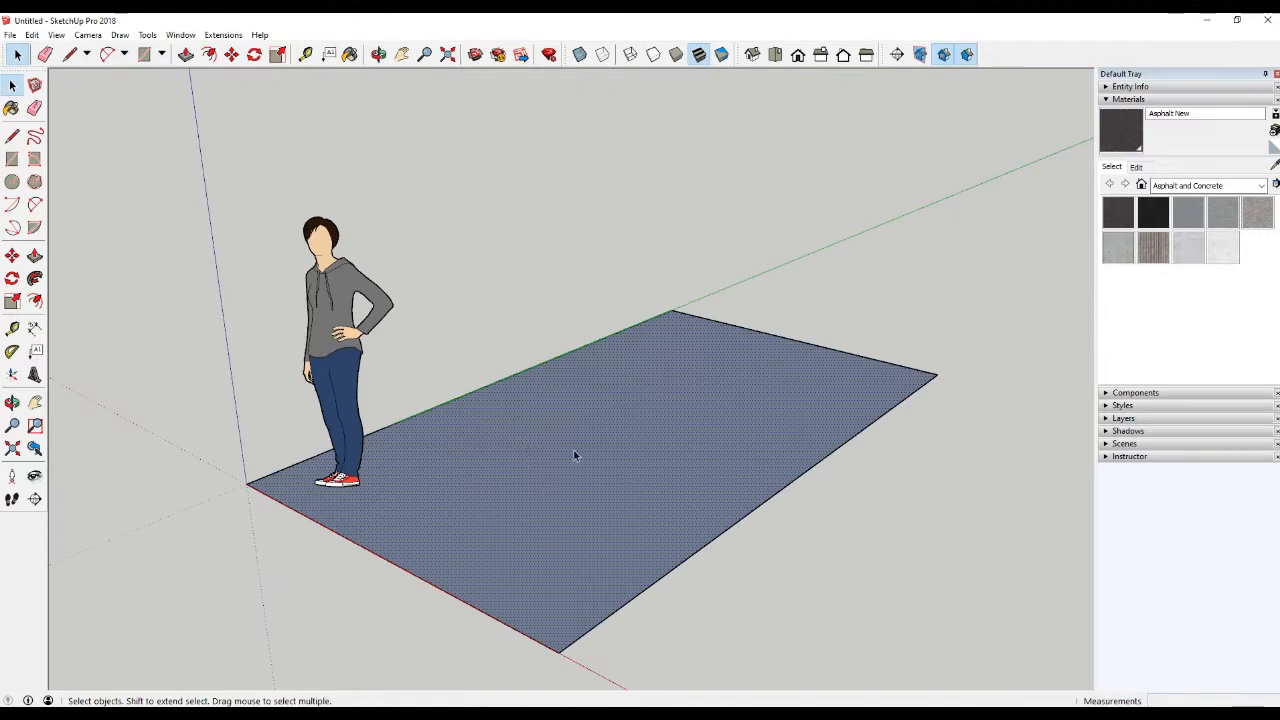
Draw a second rectangle of about 3595 mm by 2598 mm from the first one's far corner on the green axis
key(r)
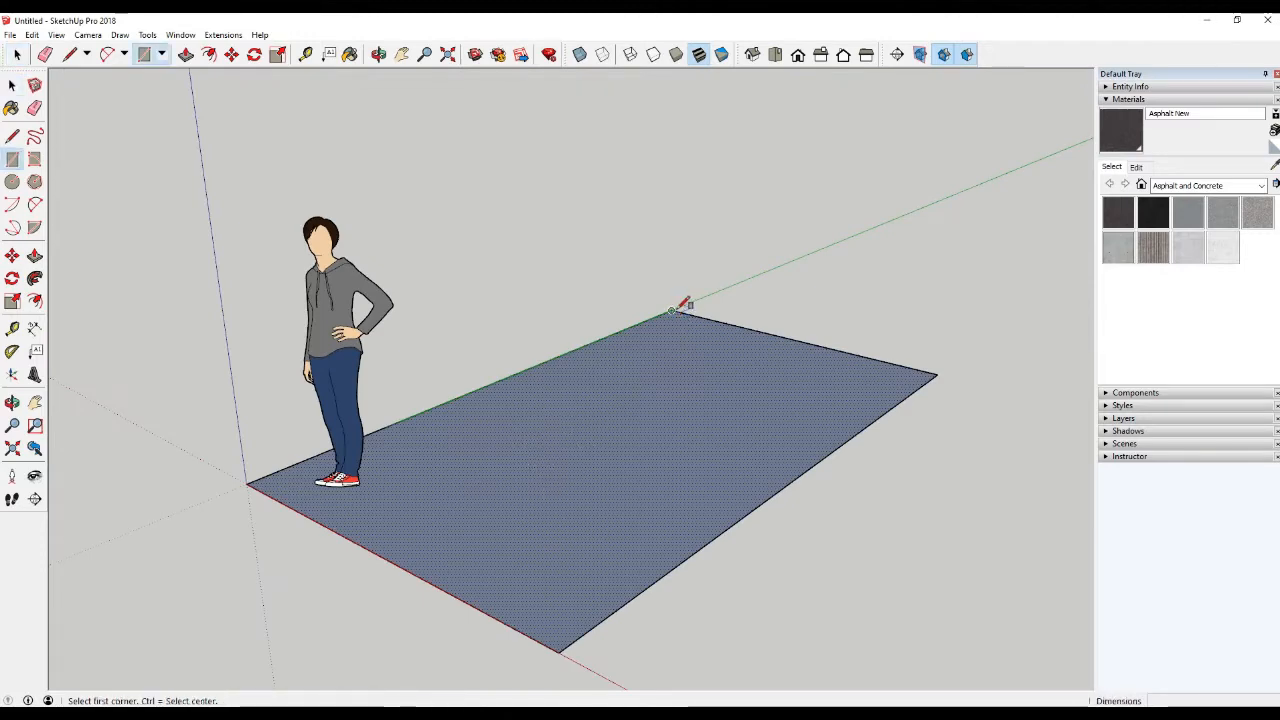
click(671, 311)
click(666, 210)
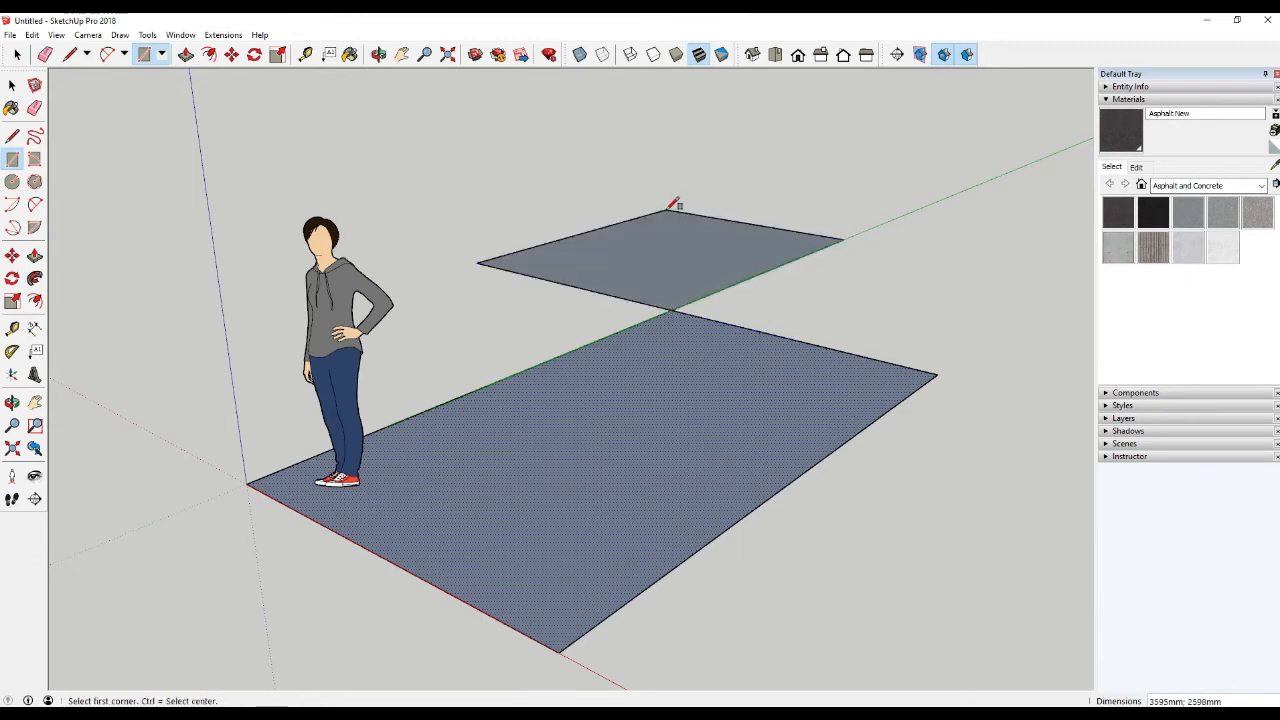
key(space)
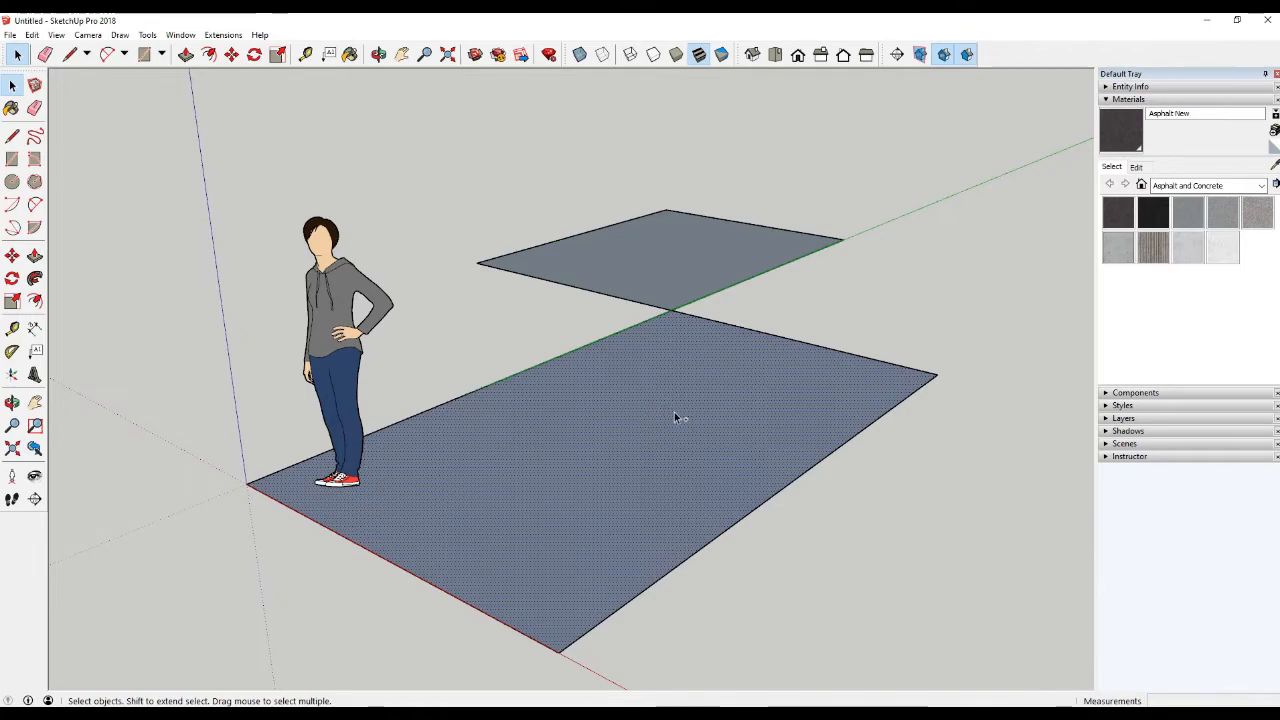
Practise adding and removing the two rectangle faces from the selection, including deselecting everything, ending with both faces selected
shift+click(668, 279)
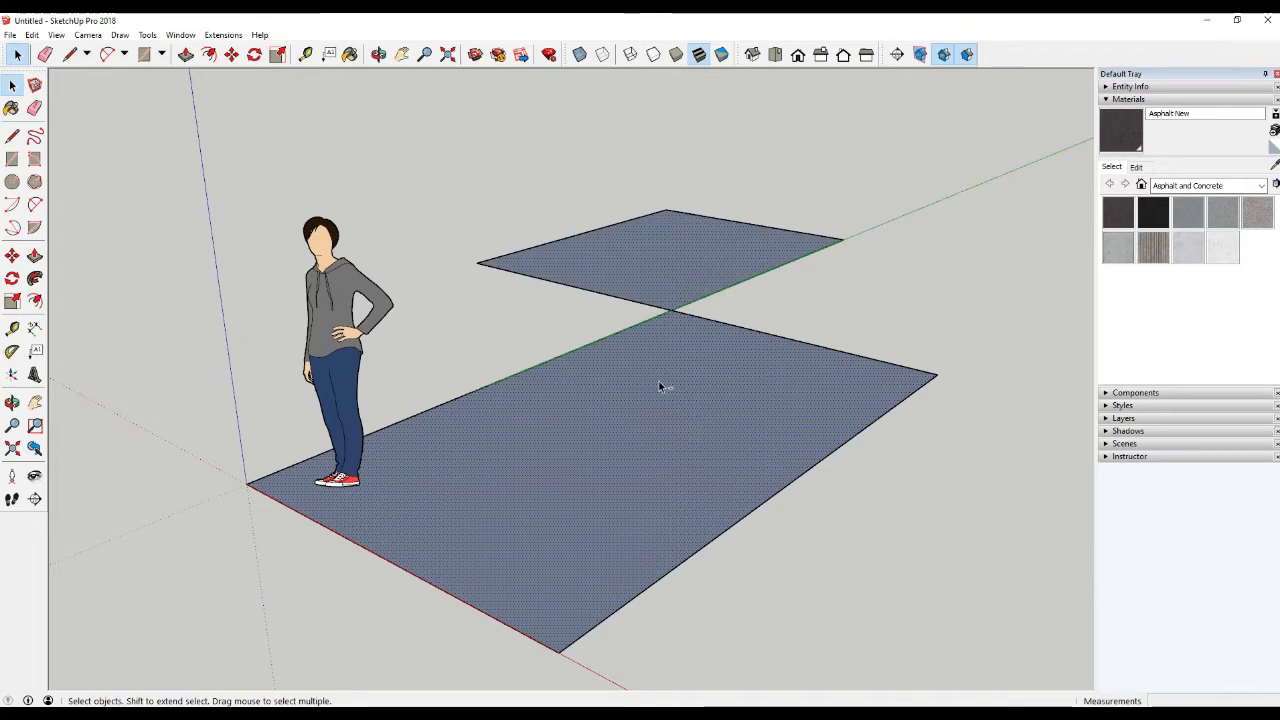
key(ctrl+t)
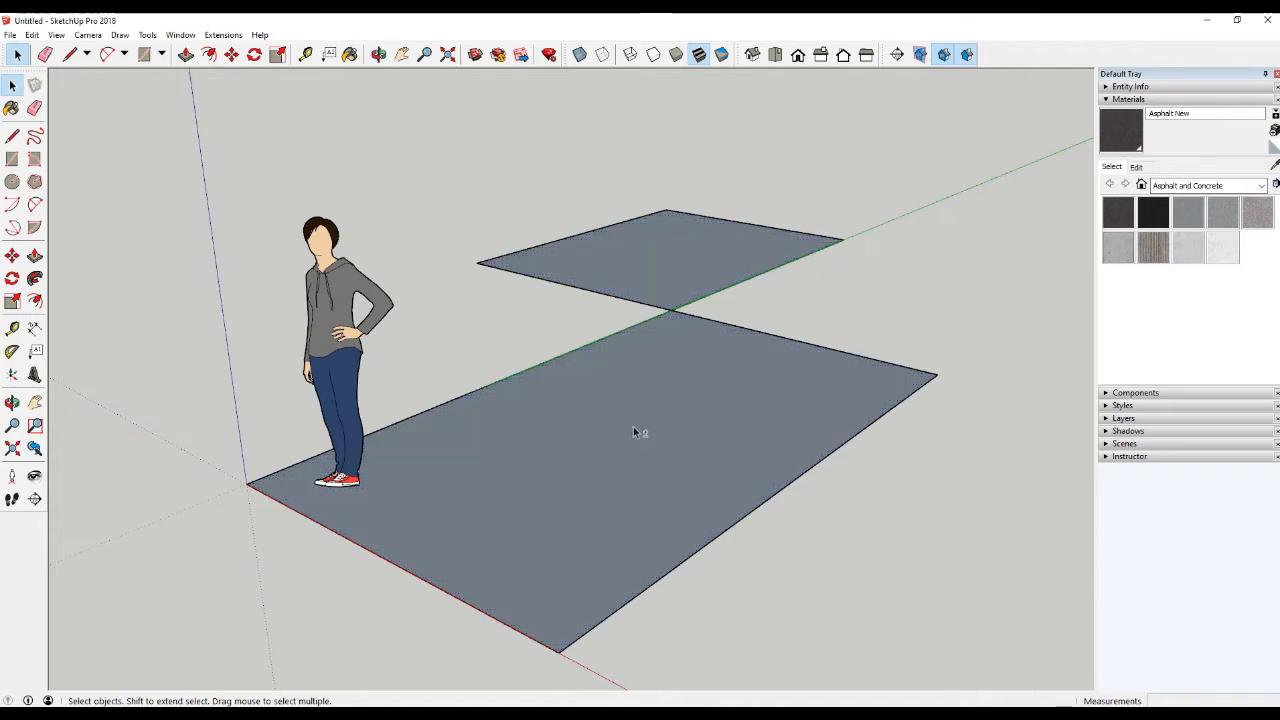
shift+click(630, 424)
shift+click(636, 439)
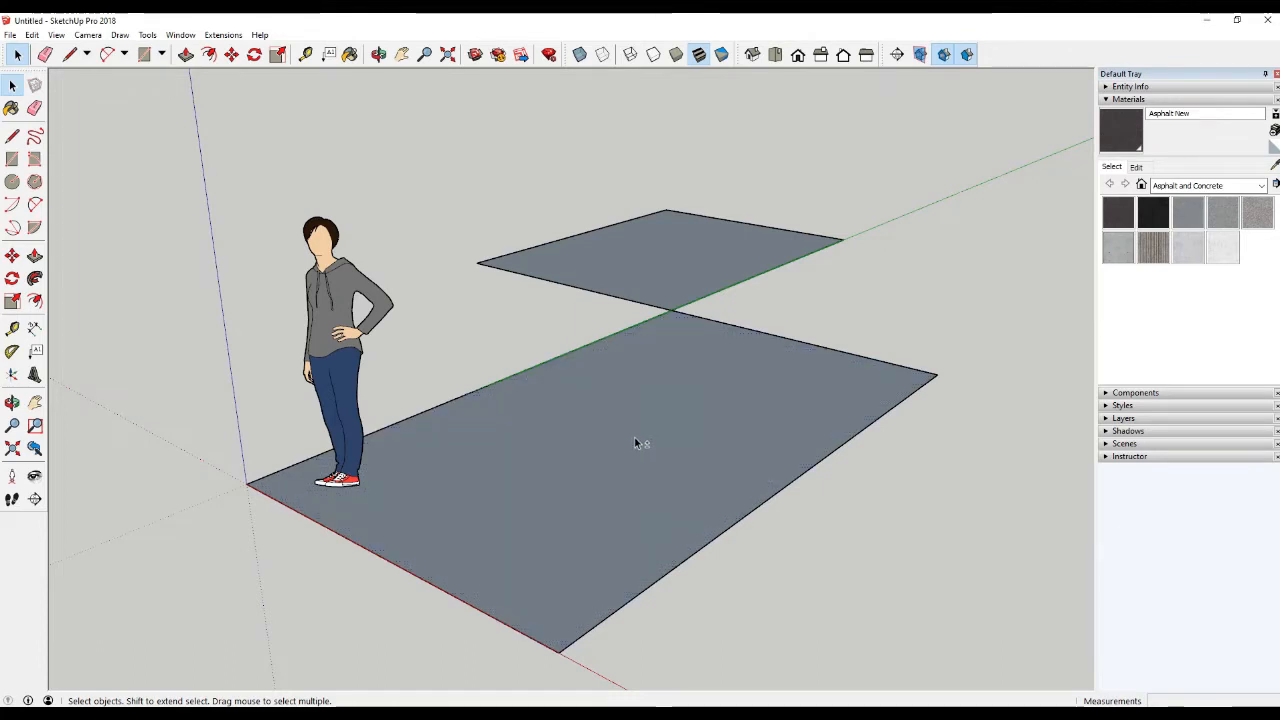
shift+click(639, 404)
shift+click(656, 287)
shift+click(665, 348)
shift+click(662, 284)
shift+click(668, 383)
shift+click(662, 266)
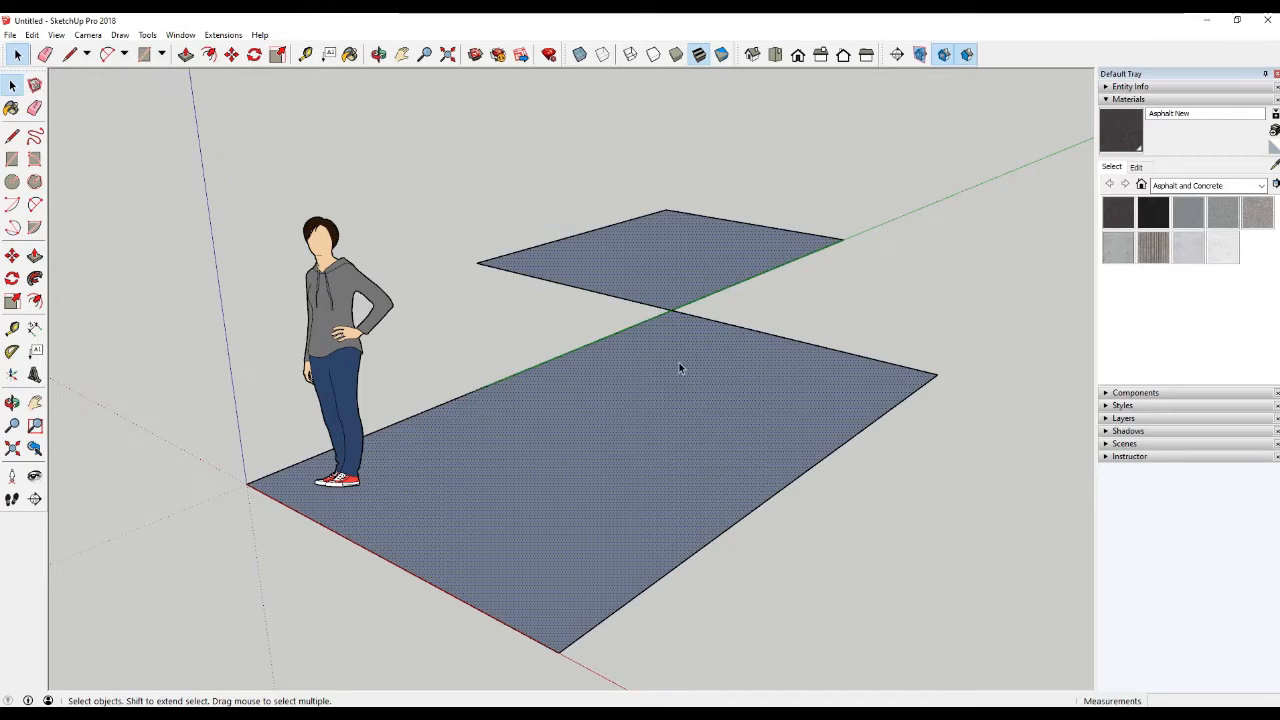
Clear the selection and undo the second rectangle
click(830, 320)
key(ctrl+z)
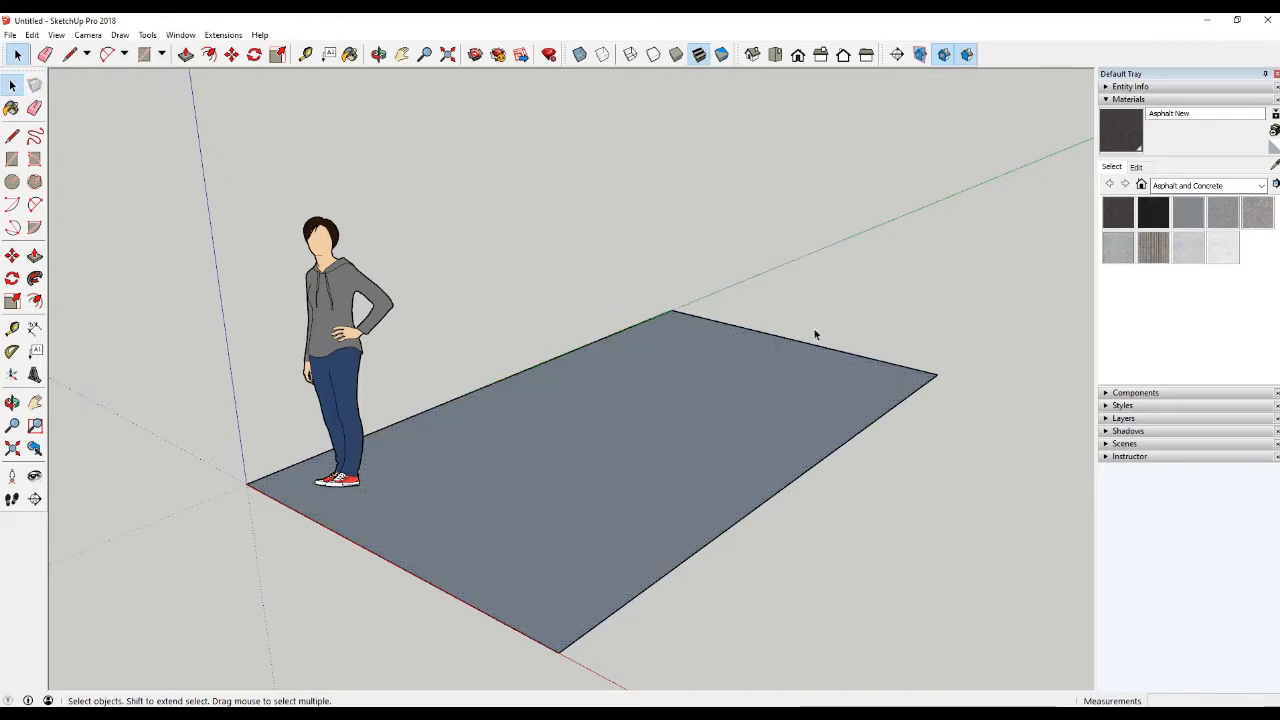
Activate the Paint Bucket and show the In Model materials, comparing their swatches with the colours on the standing figure
click(150, 36)
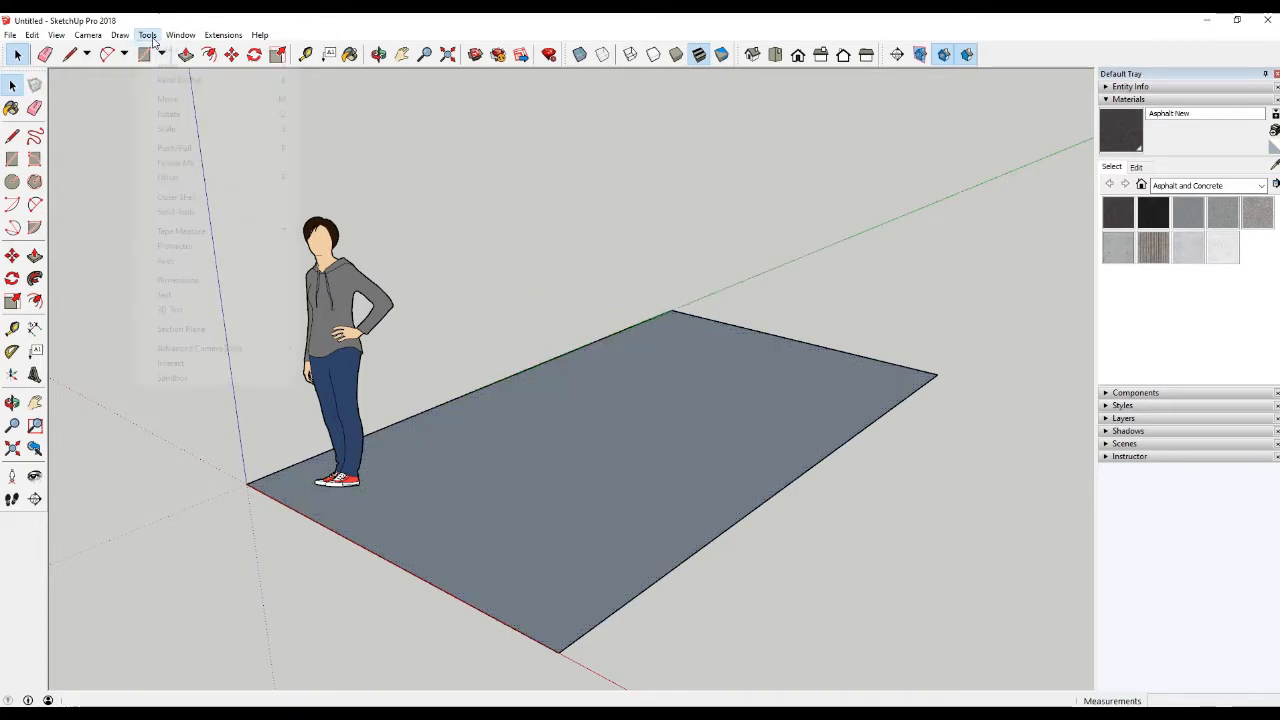
click(512, 190)
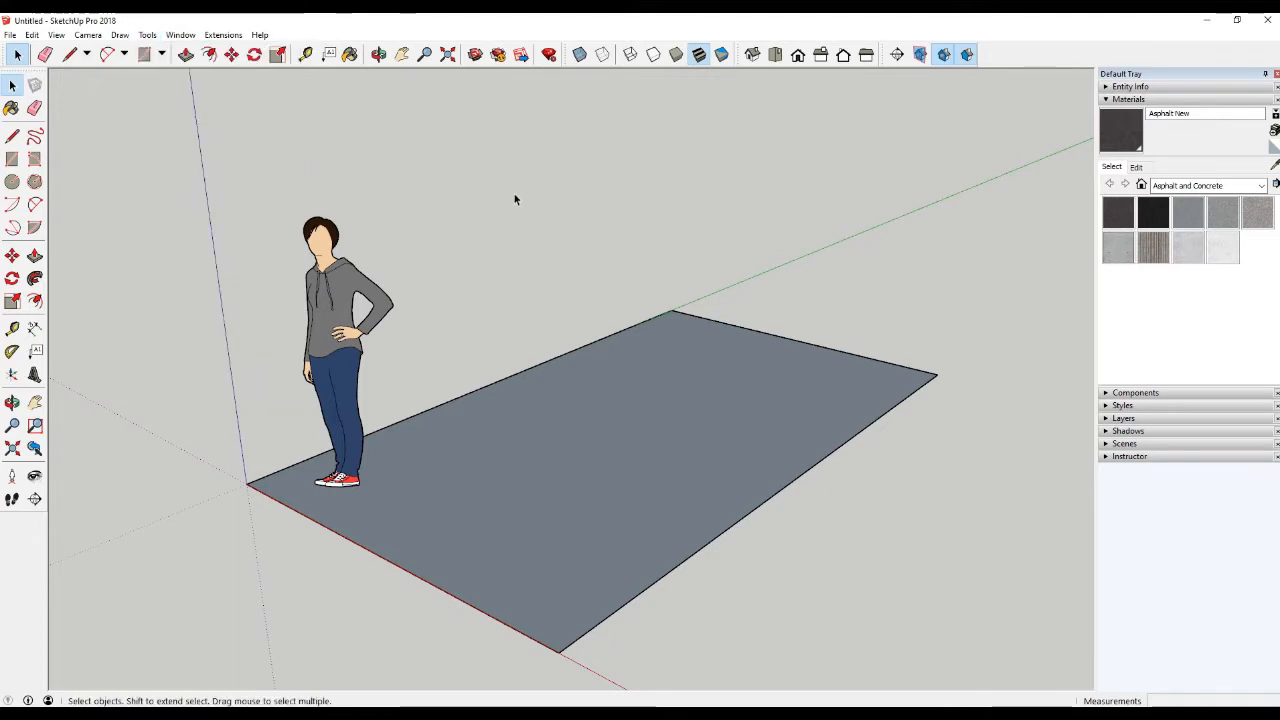
key(b)
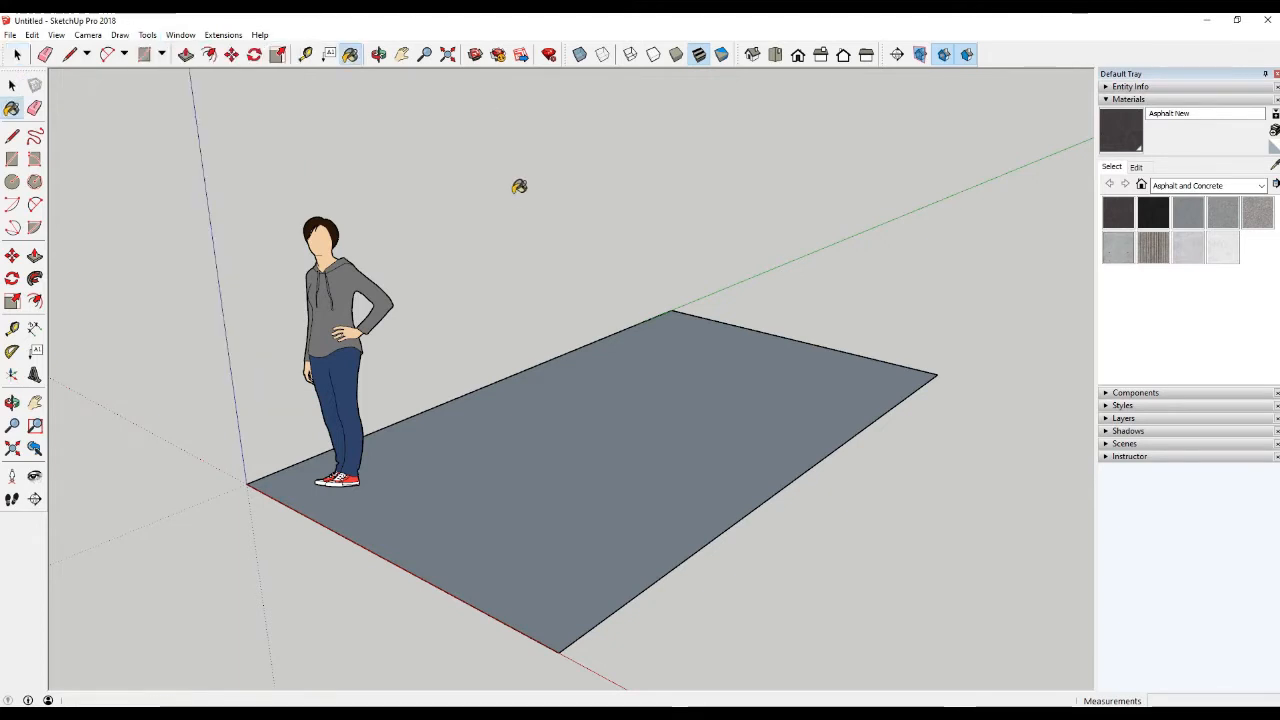
click(1175, 186)
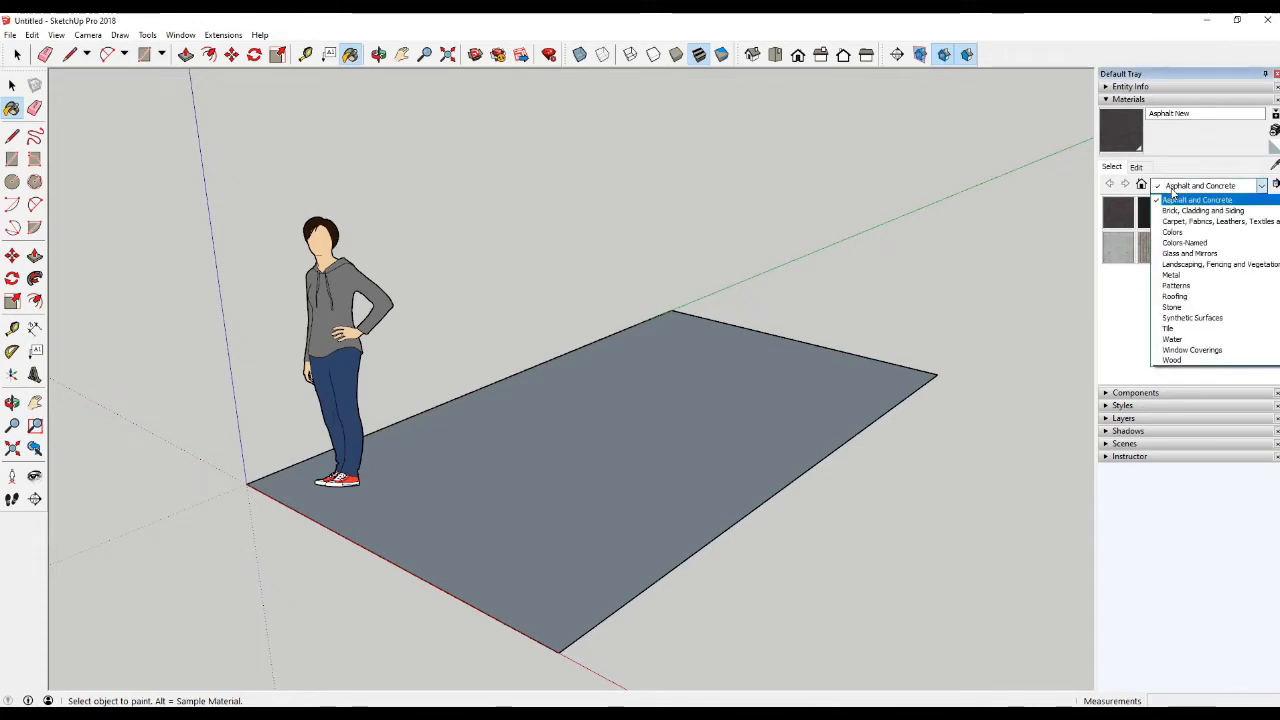
scroll(1180, 202, up, 3)
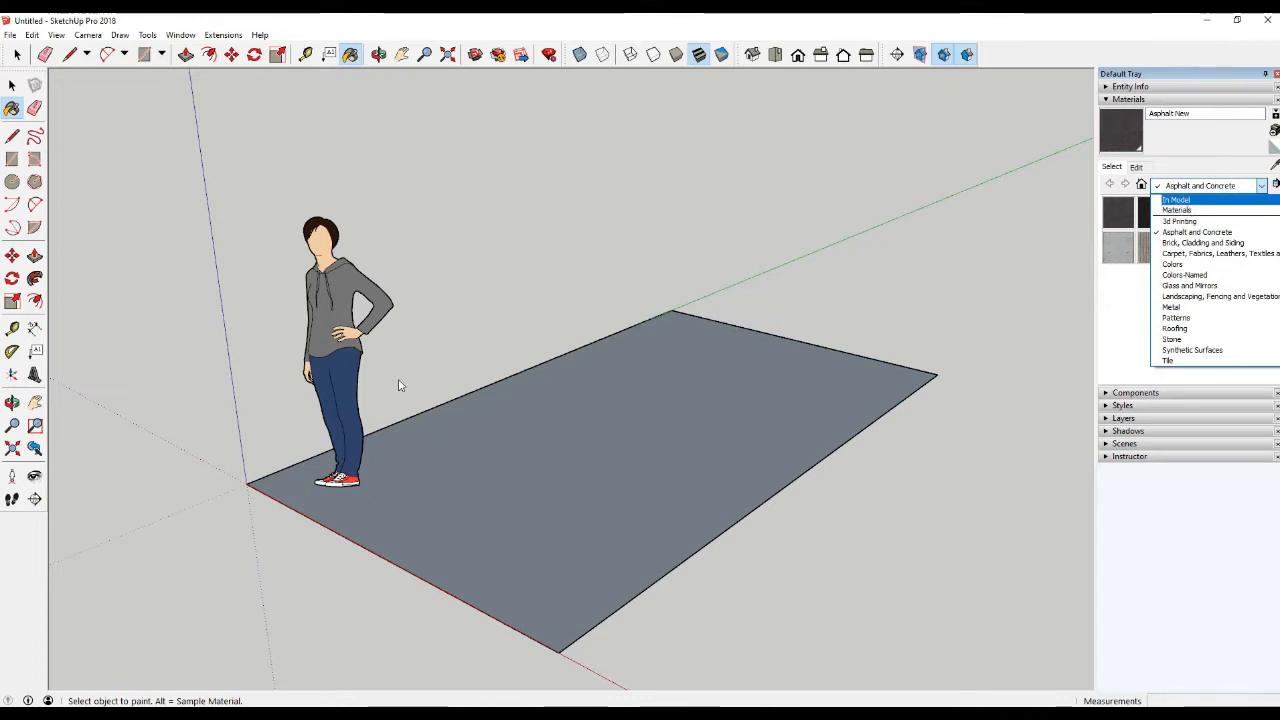
click(1178, 200)
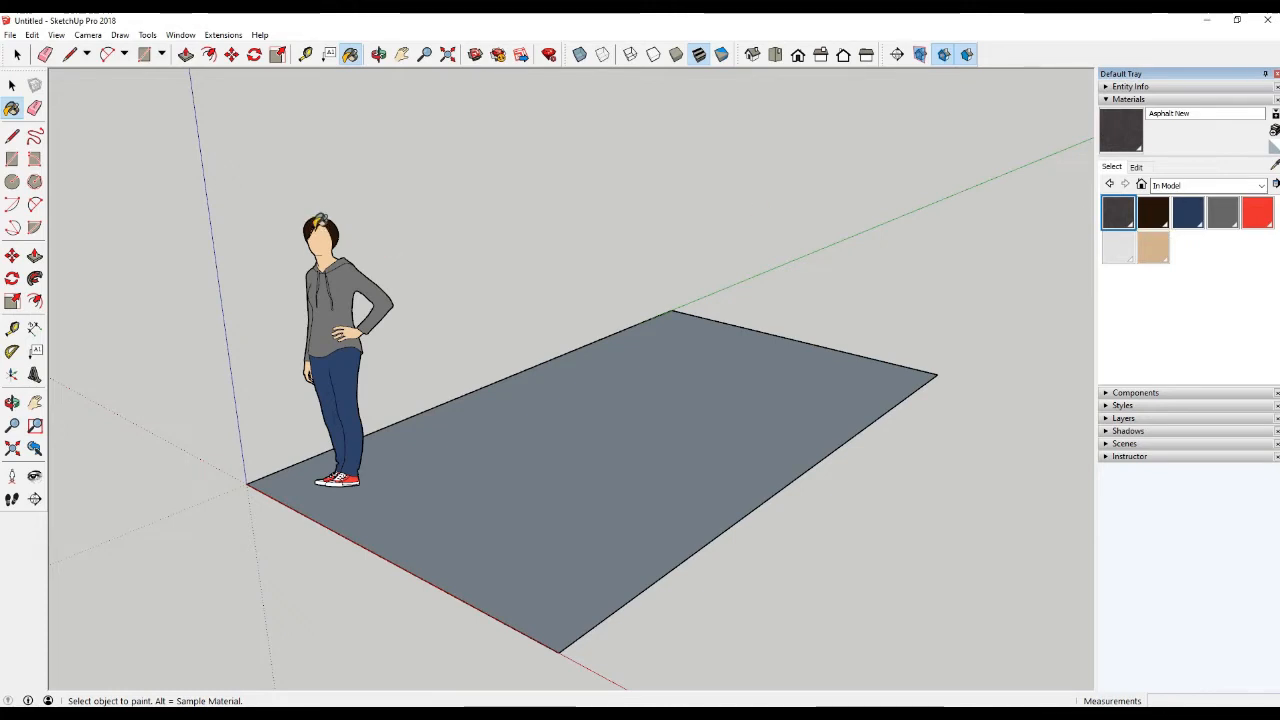
scroll(320, 225, up, 2)
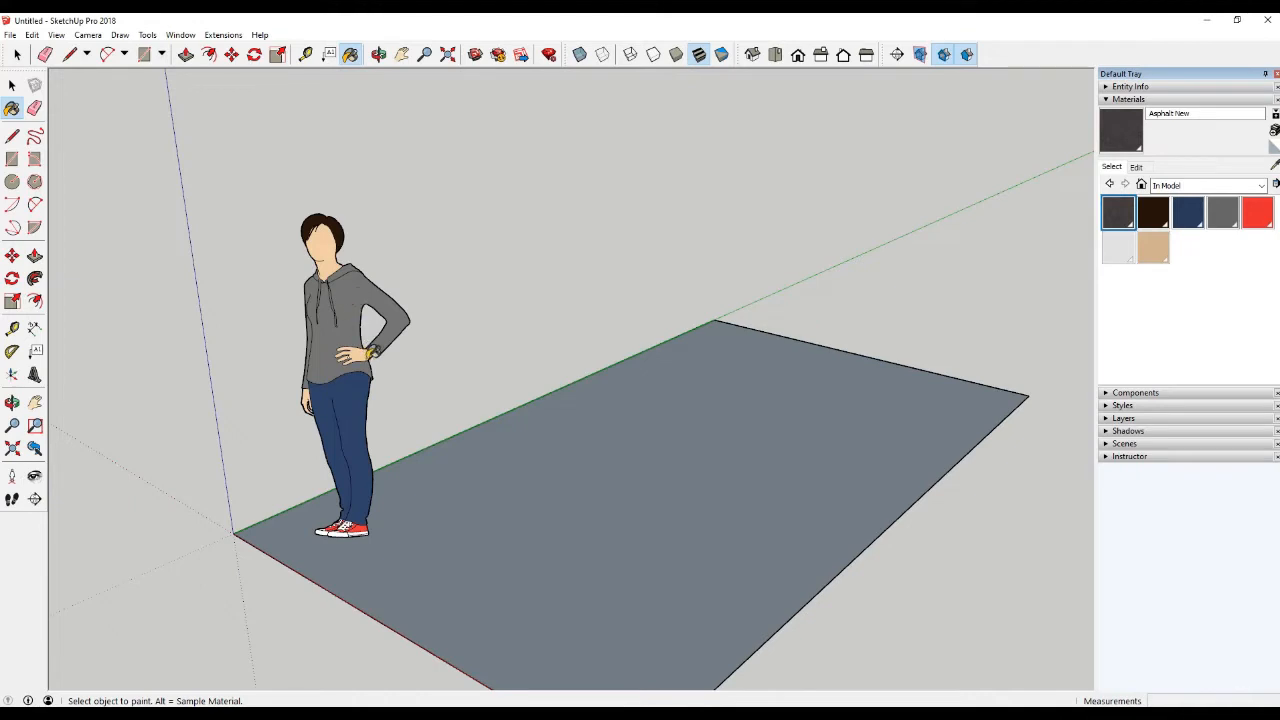
click(1170, 188)
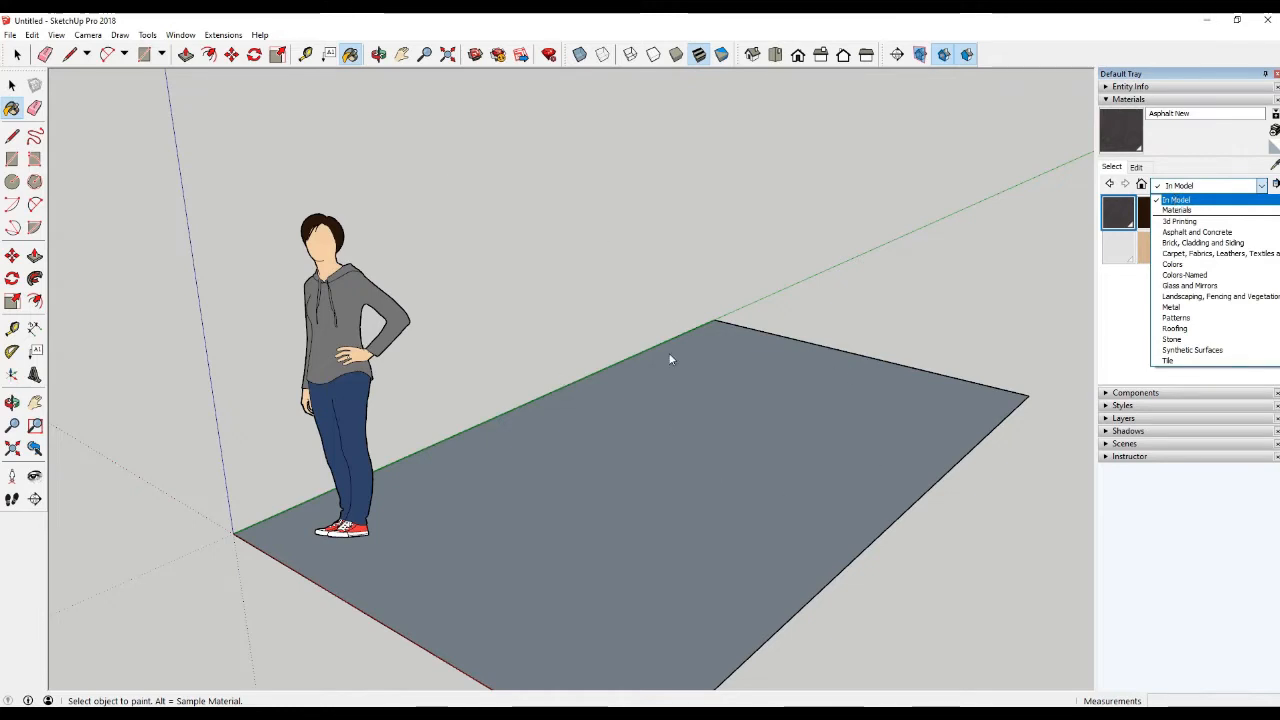
click(692, 402)
scroll(720, 354, down, 1)
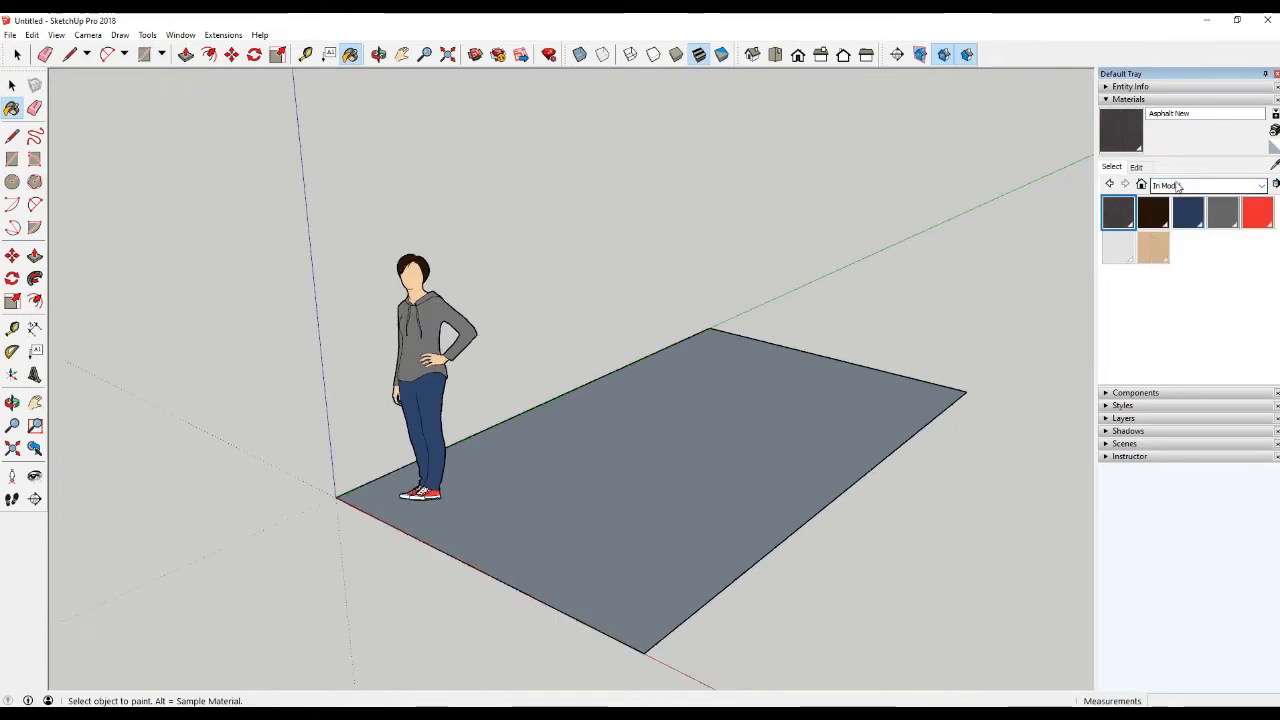
Browse the material library's overview and its 3d Printing, Asphalt and Concrete, and Brick, Cladding and Siding collections
click(1210, 186)
click(1183, 211)
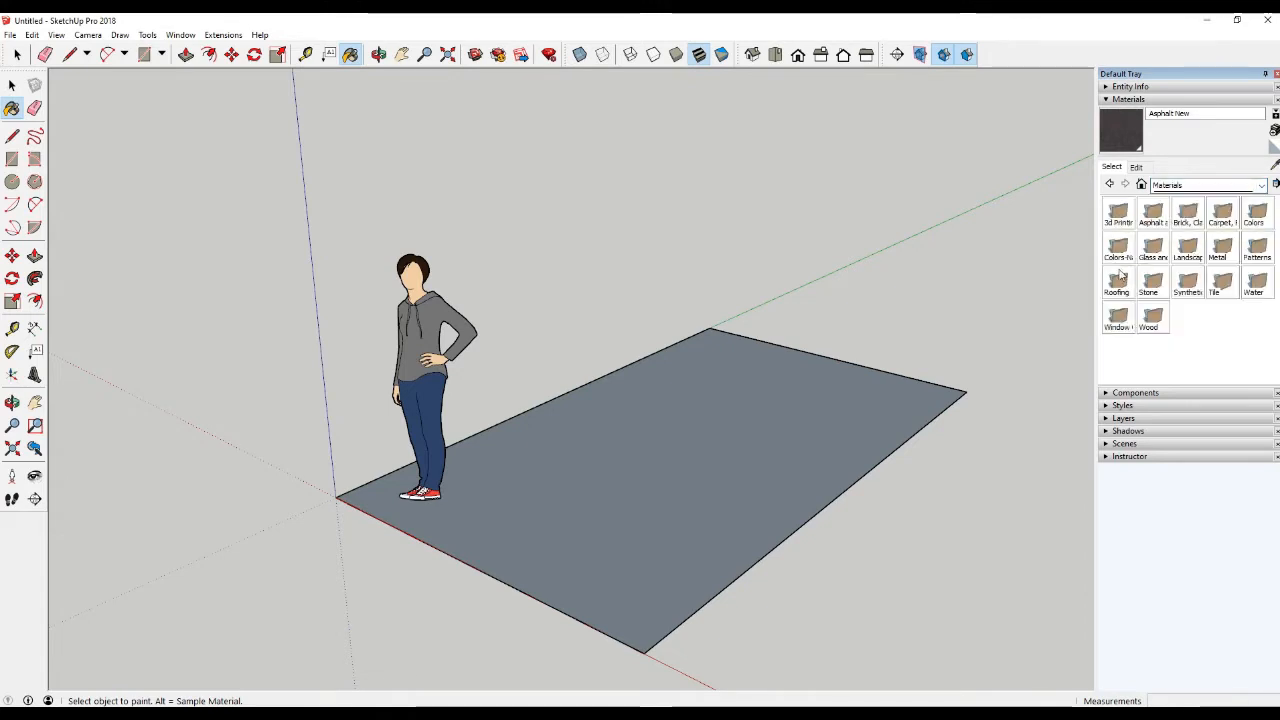
click(1177, 186)
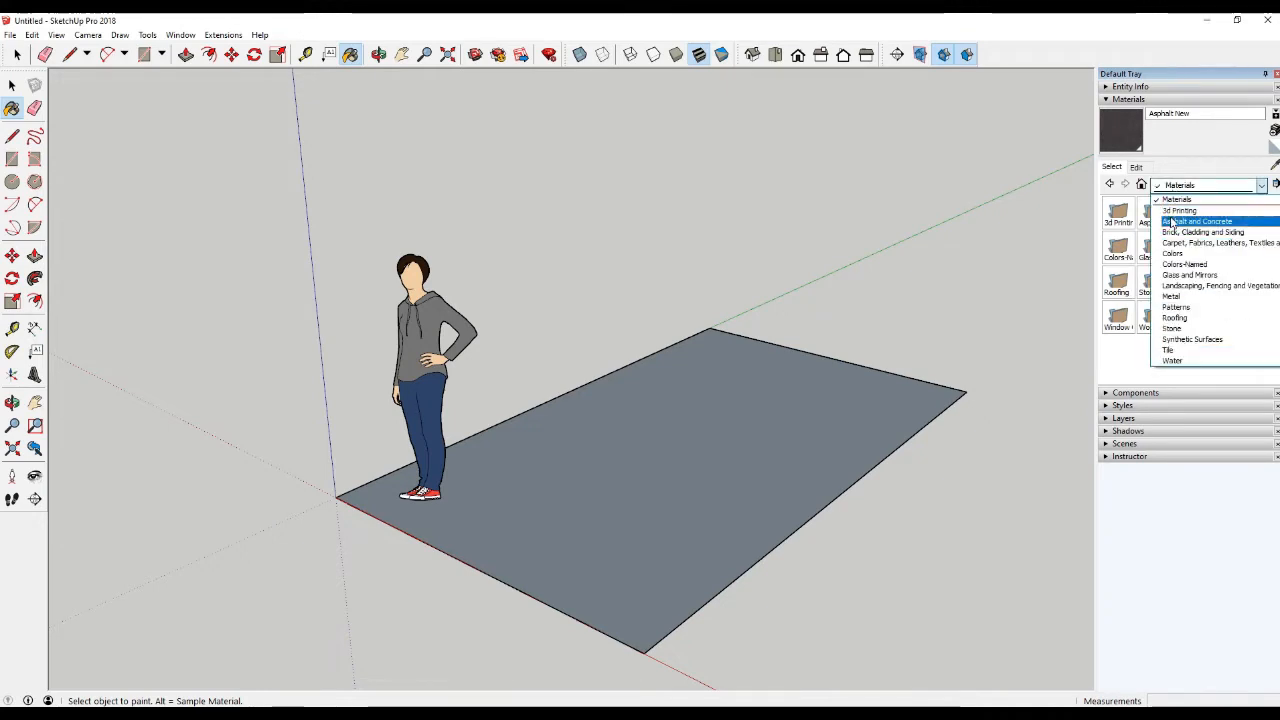
click(1170, 212)
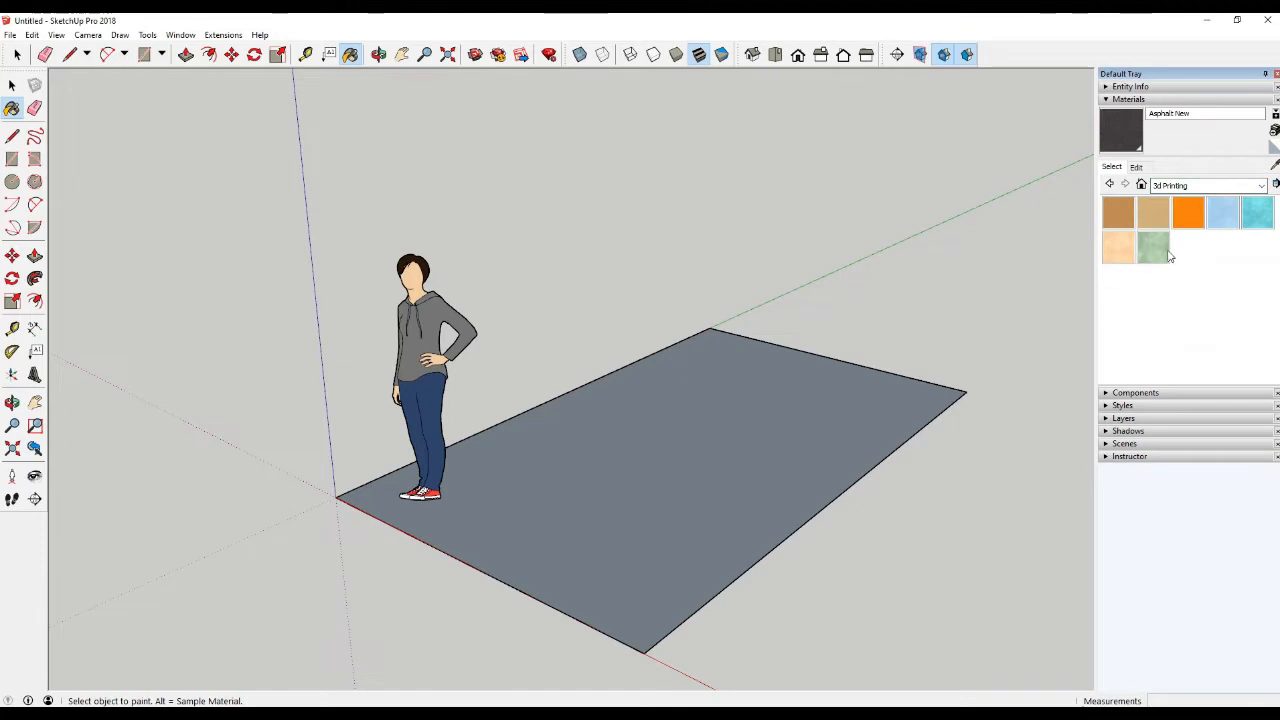
click(1186, 187)
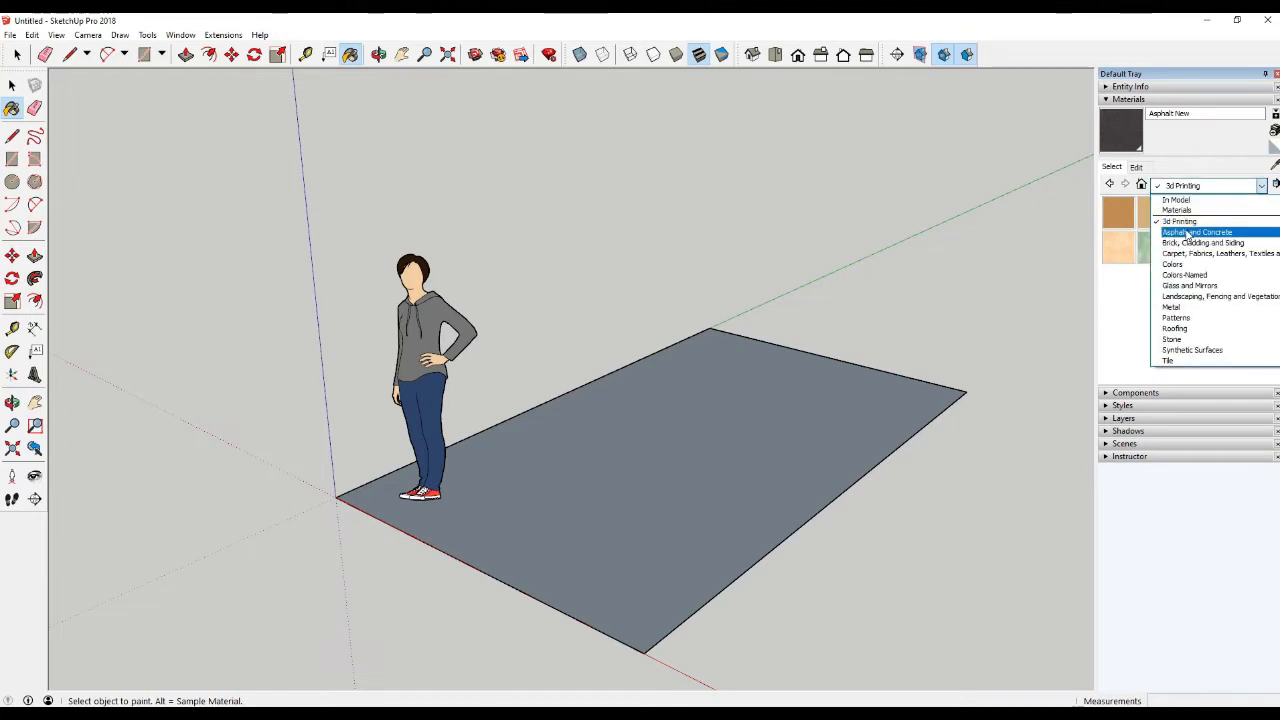
click(1187, 233)
click(1187, 190)
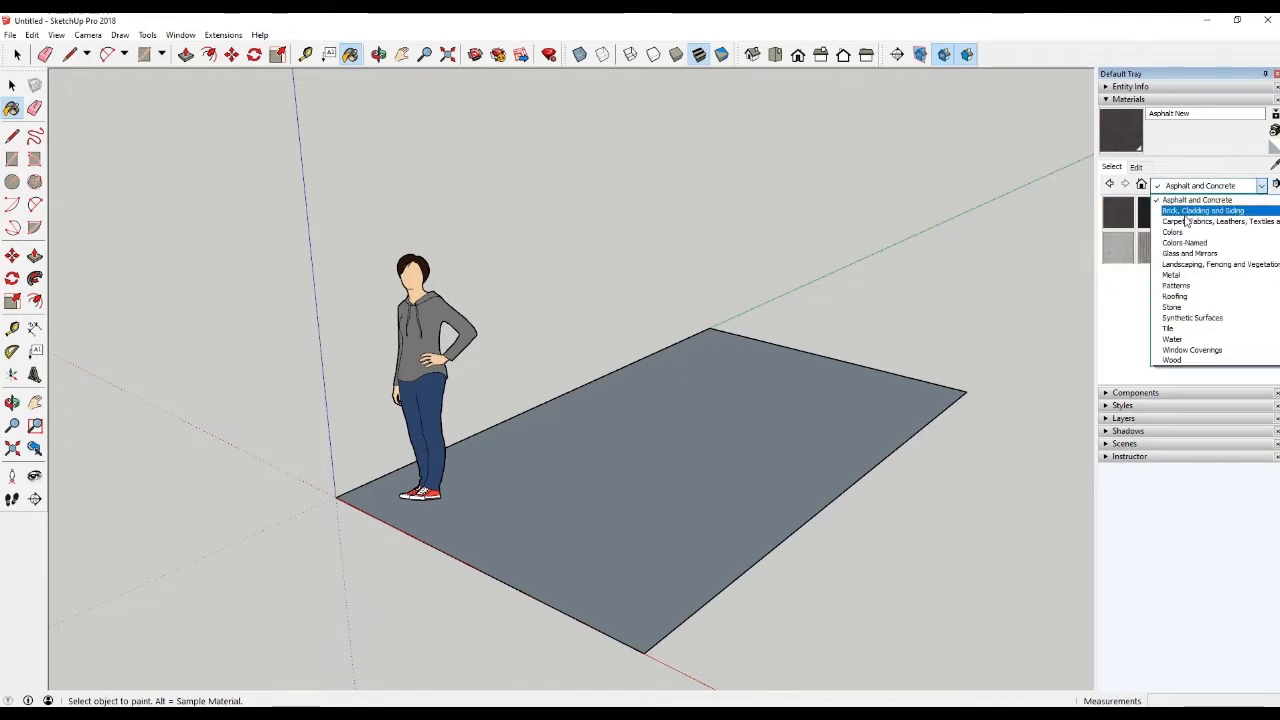
click(1187, 207)
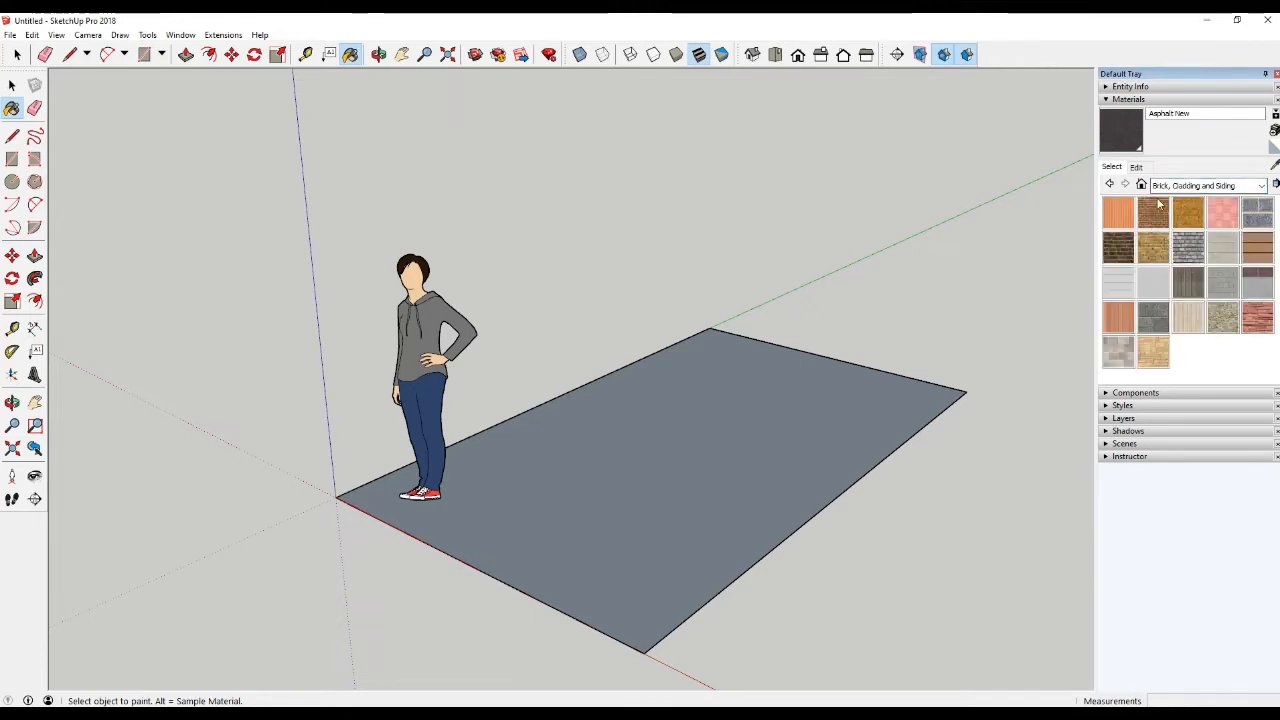
click(1169, 186)
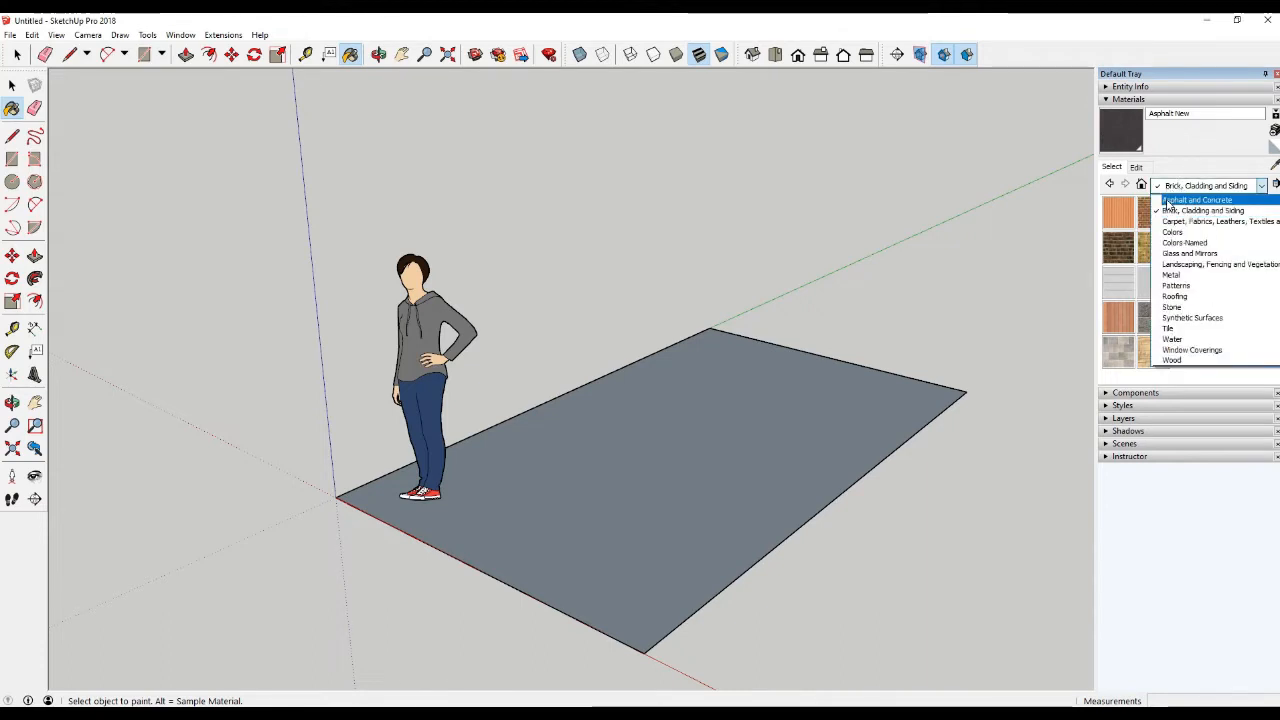
Paint the ground rectangle with Asphalt New from the Asphalt and Concrete collection and inspect its texture up close
click(1167, 201)
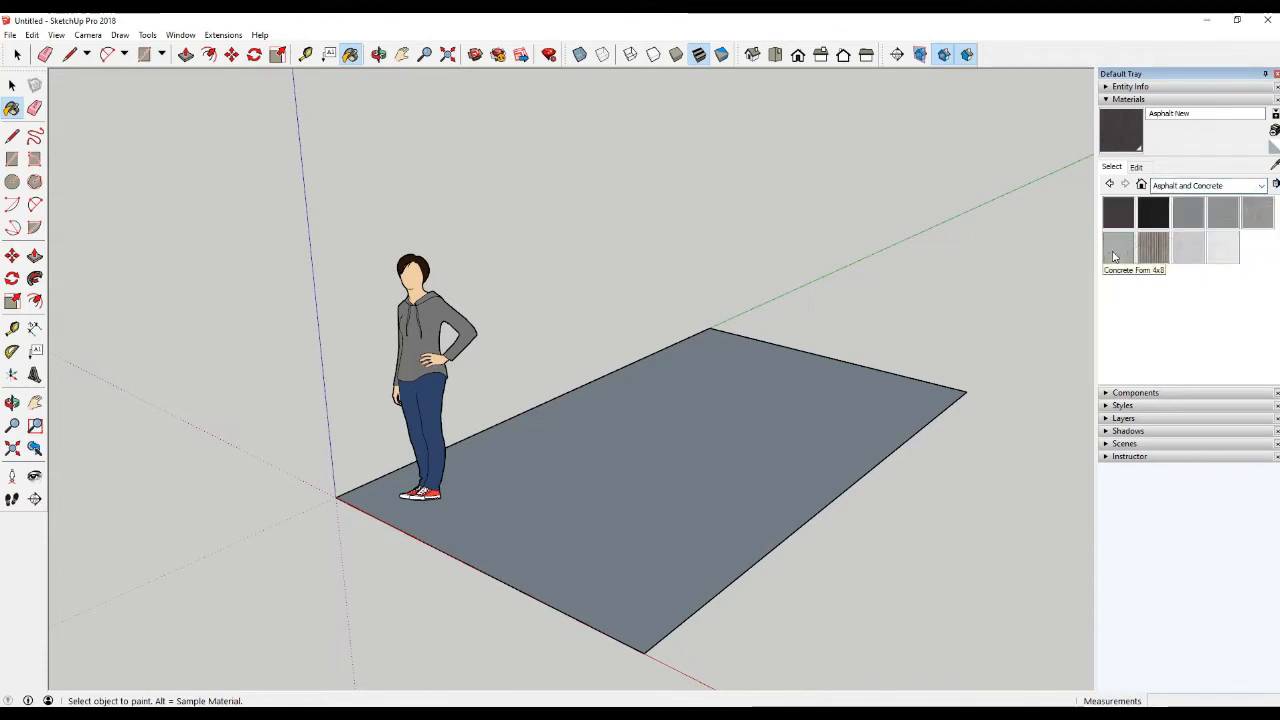
click(1114, 257)
click(1122, 224)
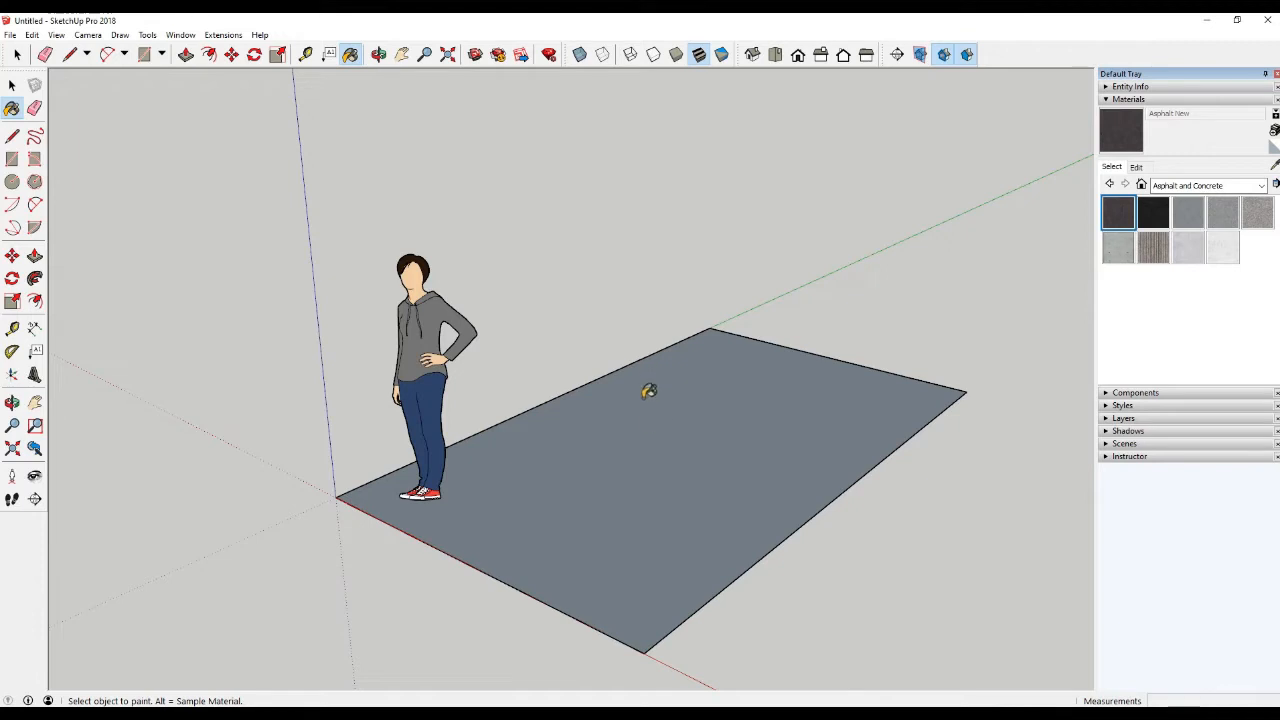
click(637, 448)
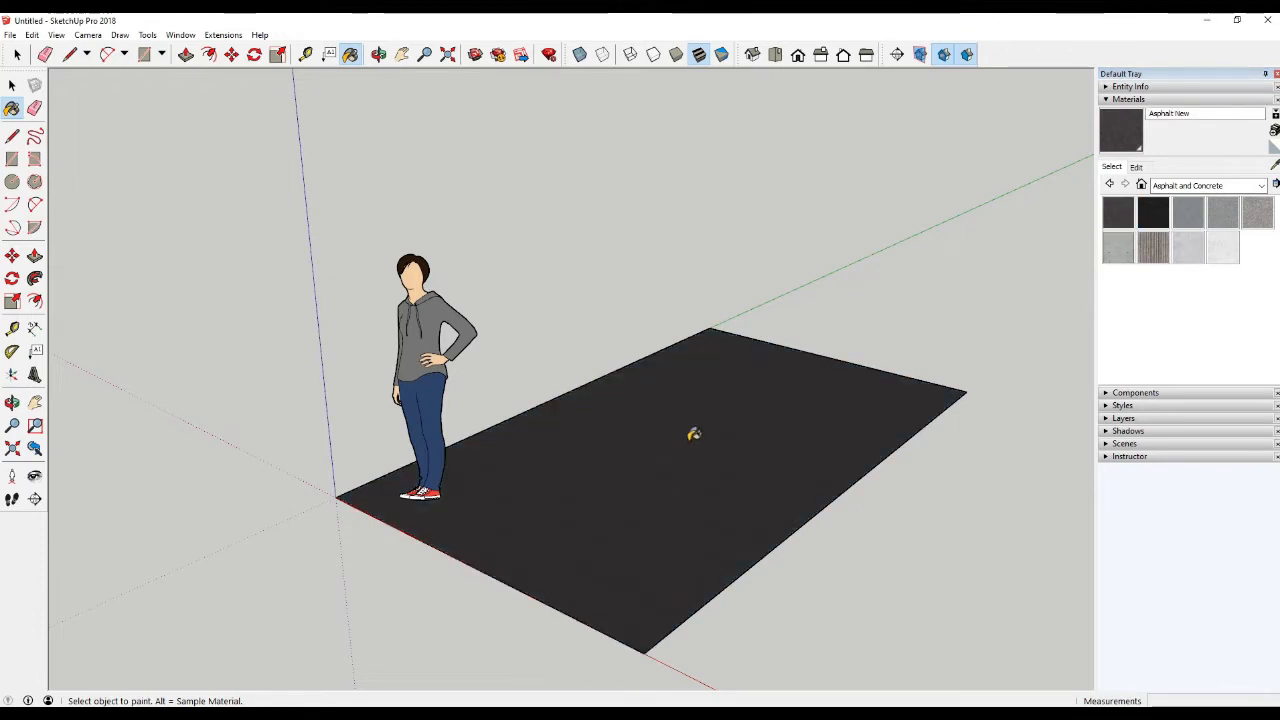
scroll(694, 537, up, 2)
scroll(511, 506, up, 5)
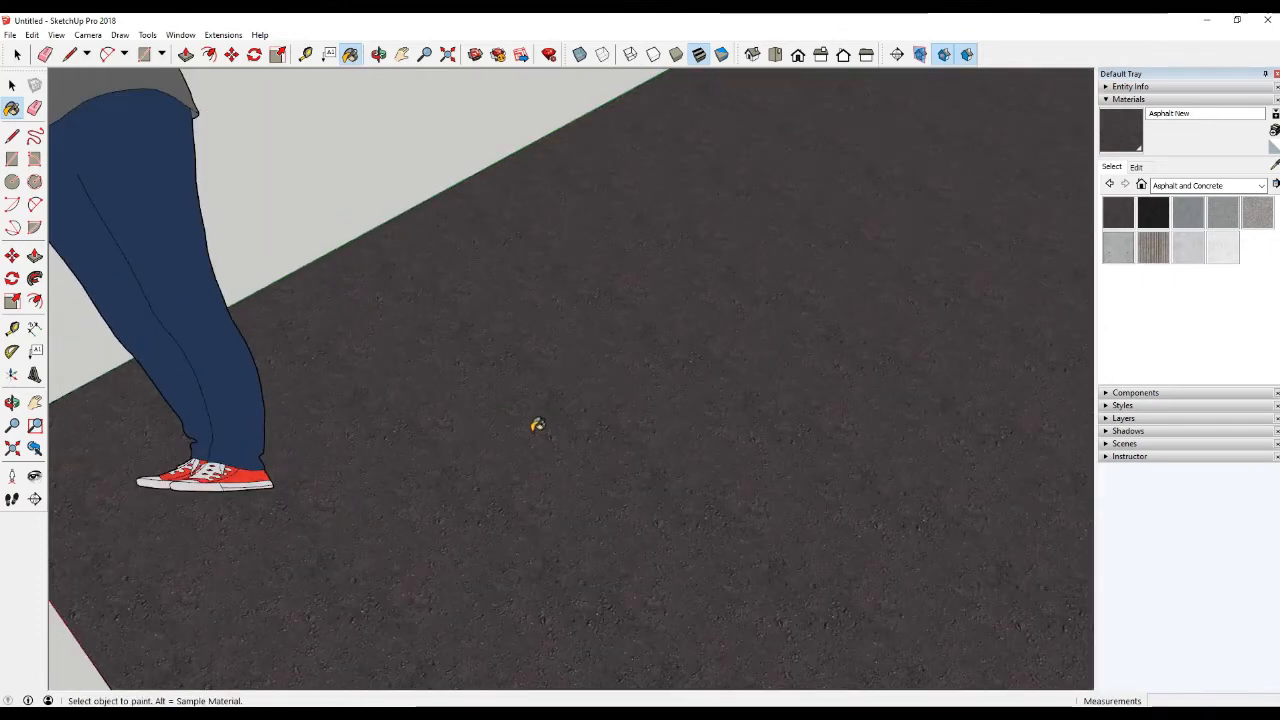
scroll(537, 425, down, 5)
middle_drag(531, 423, 423, 357)
scroll(624, 397, up, 3)
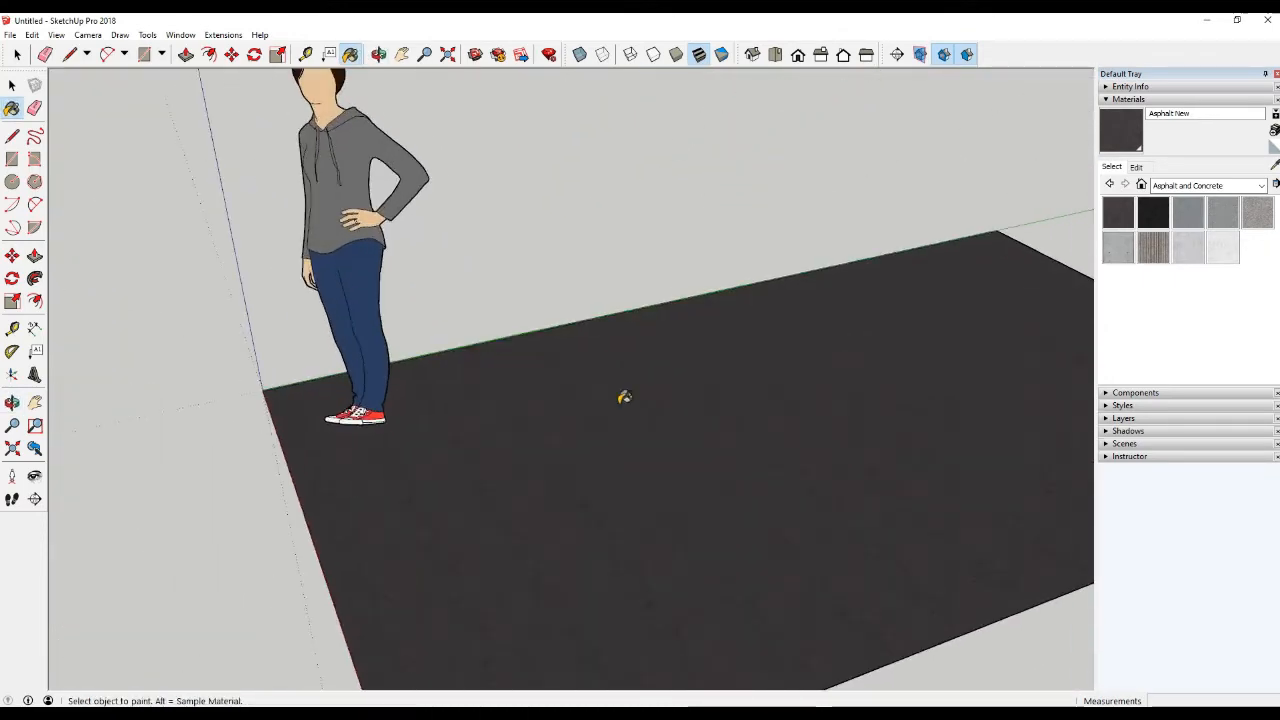
scroll(624, 397, down, 6)
Draw a rectangle of about 1081 mm by 984 mm across the red axis, beyond the asphalt rectangle
key(r)
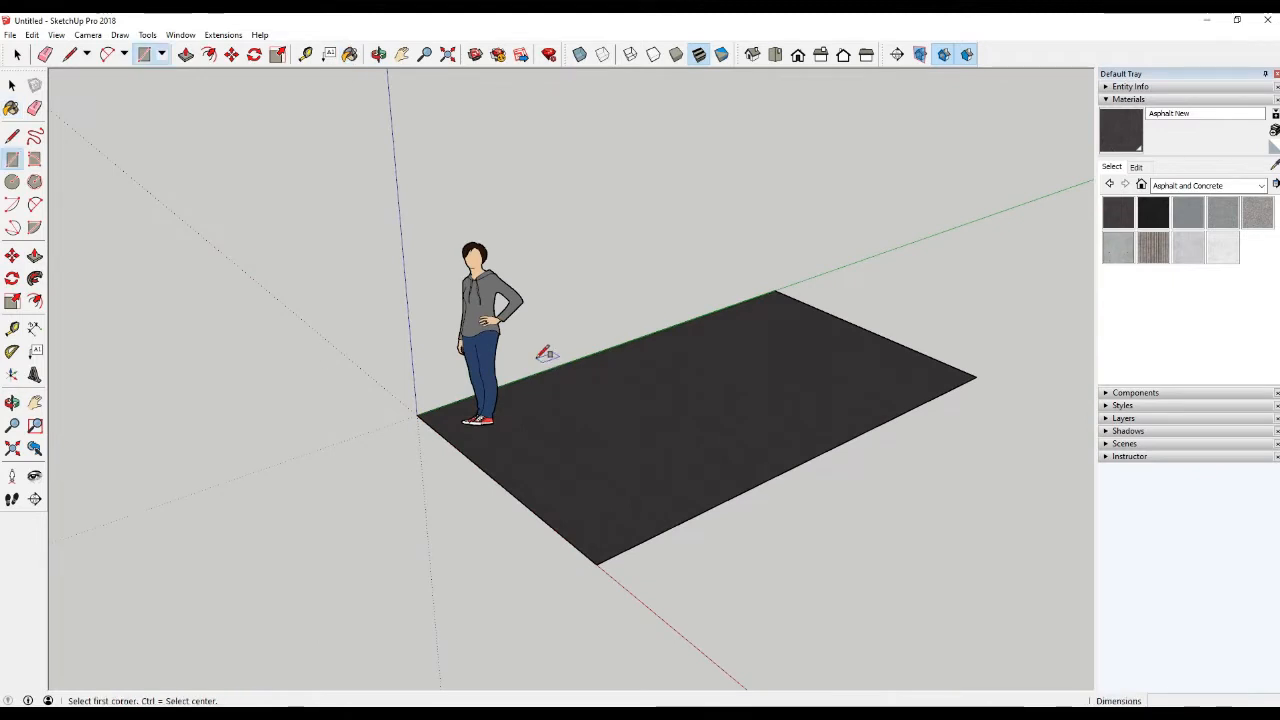
scroll(550, 400, down, 3)
middle_drag(557, 437, 731, 420)
scroll(669, 466, up, 3)
click(664, 473)
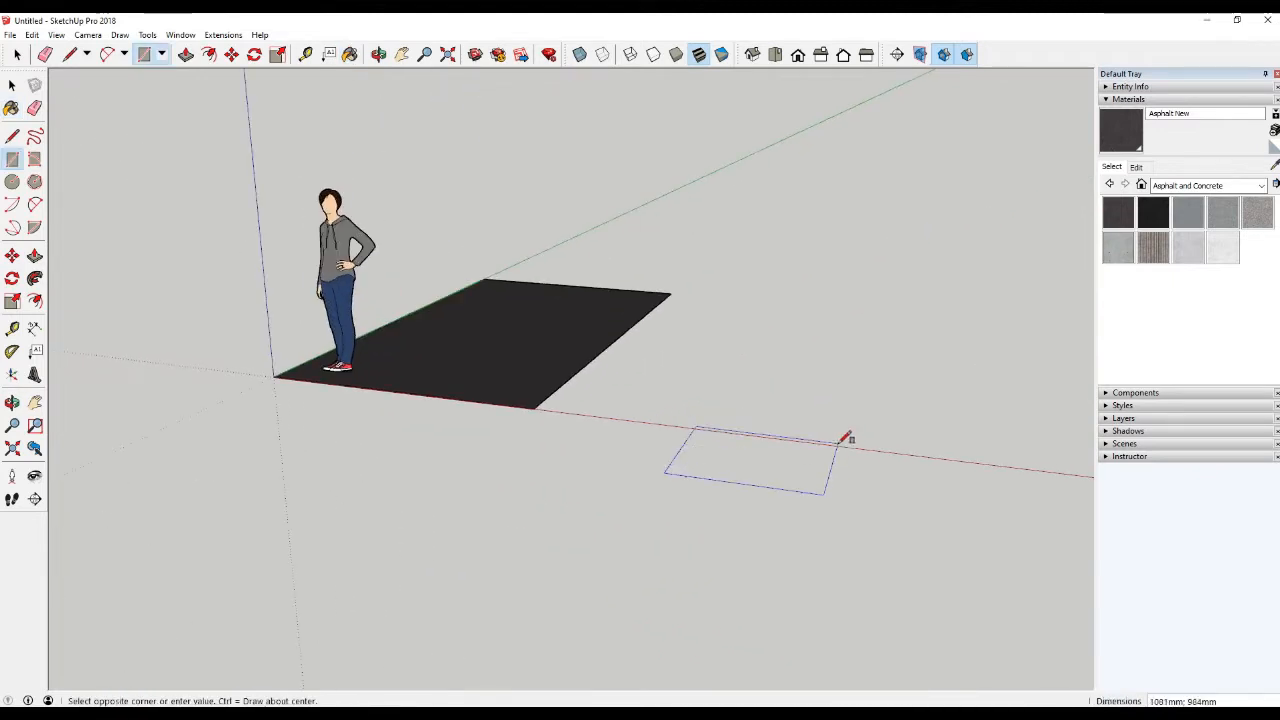
click(845, 438)
Push/Pull the new rectangle upward into a roughly cube-shaped box
key(p)
drag(789, 463, 789, 318)
key(o)
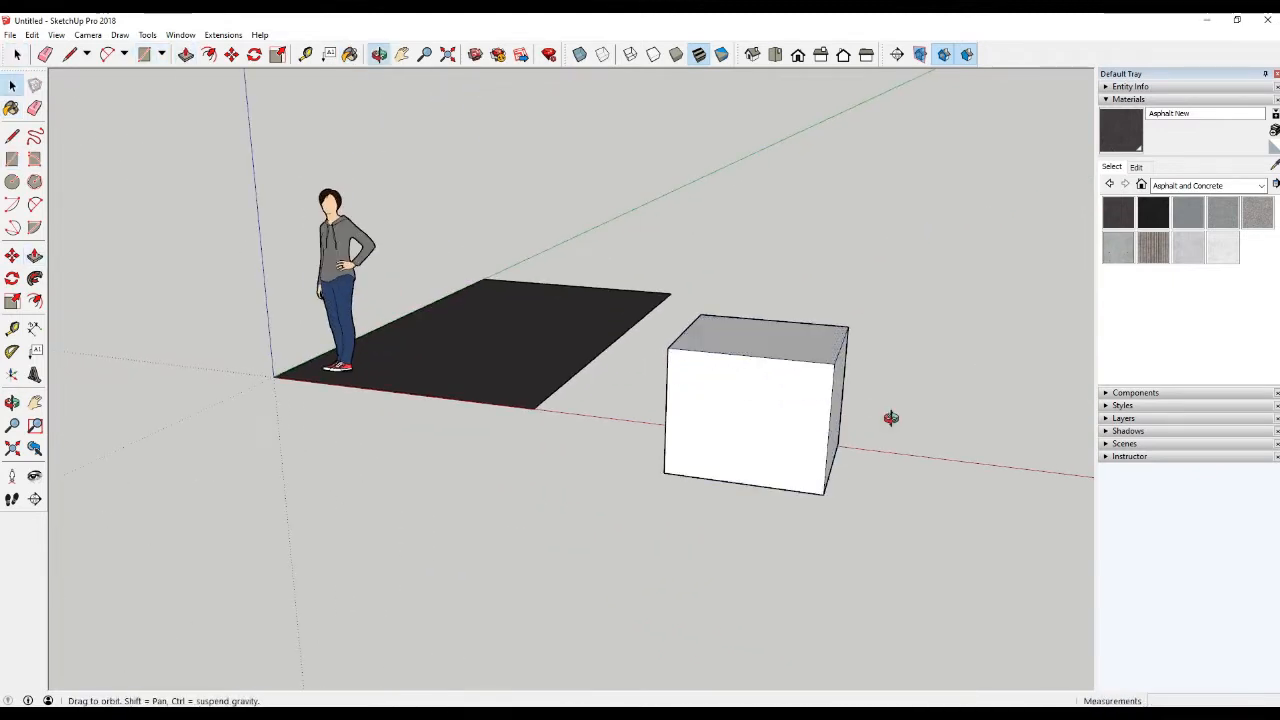
key(space)
scroll(751, 391, up, 3)
middle_drag(751, 391, 787, 462)
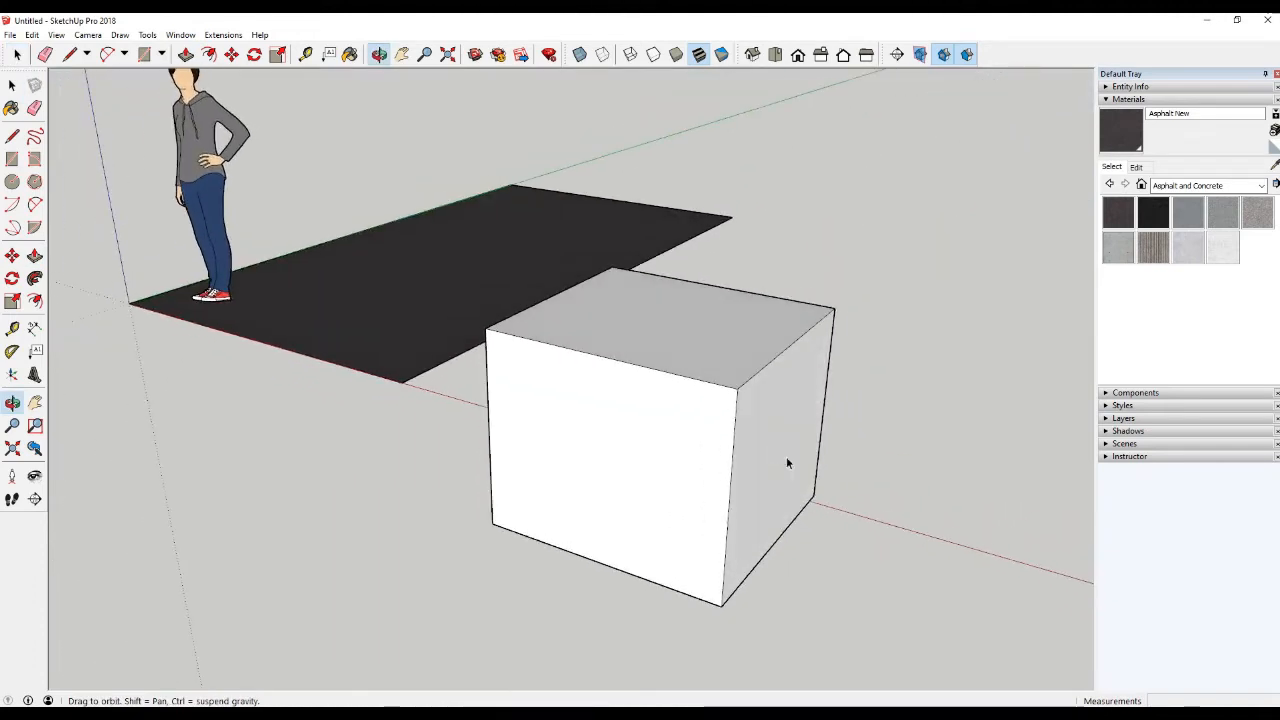
key(space)
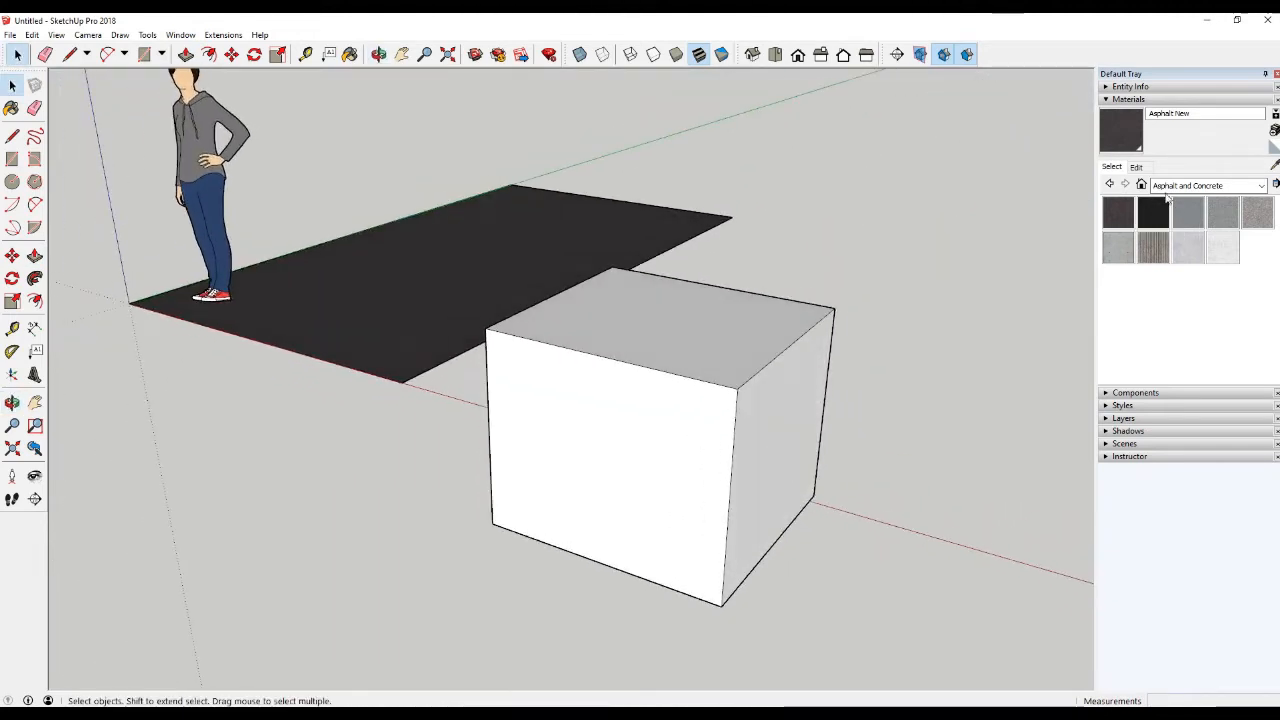
Paint the box's large front face with Polished Concrete New
middle_drag(613, 476, 669, 488)
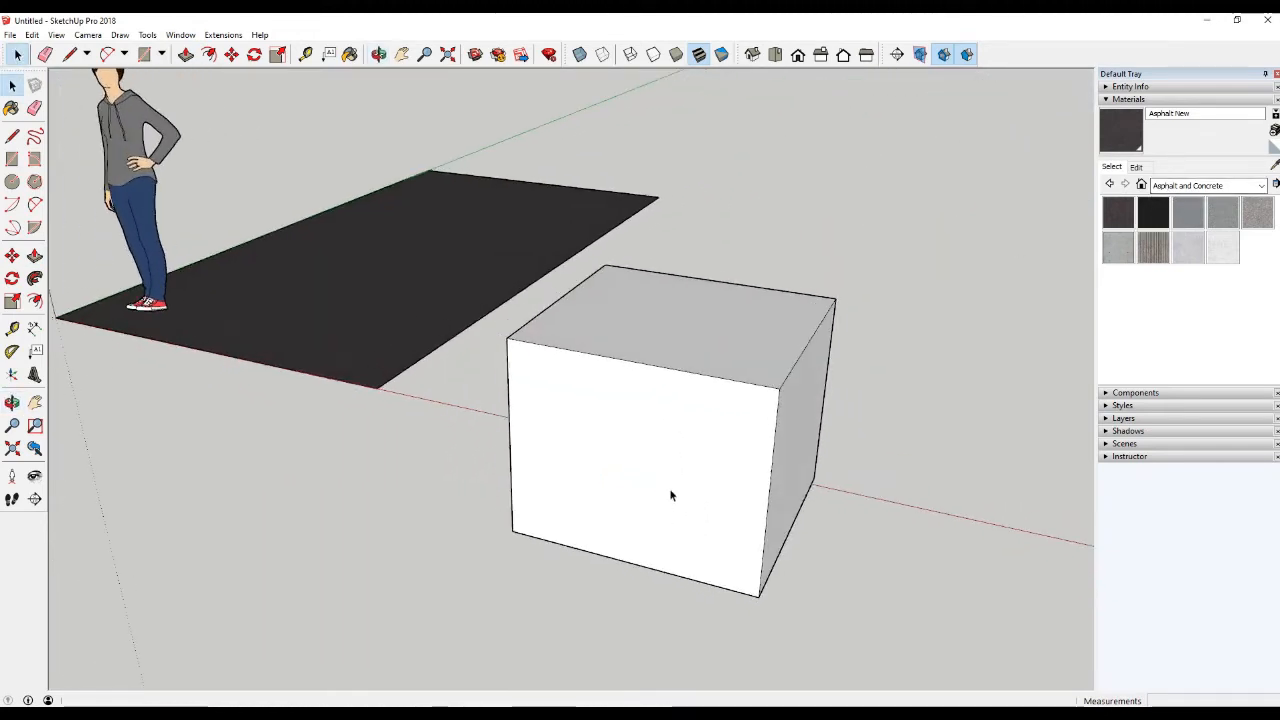
key(b)
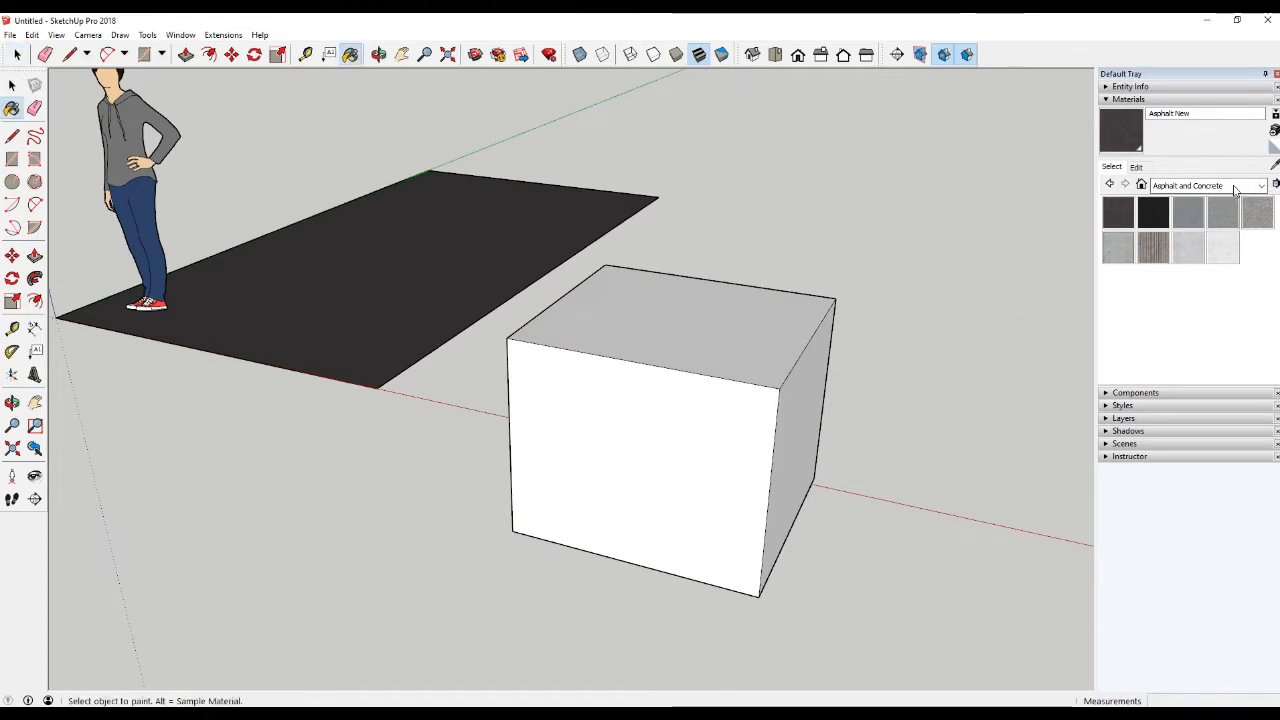
click(1190, 249)
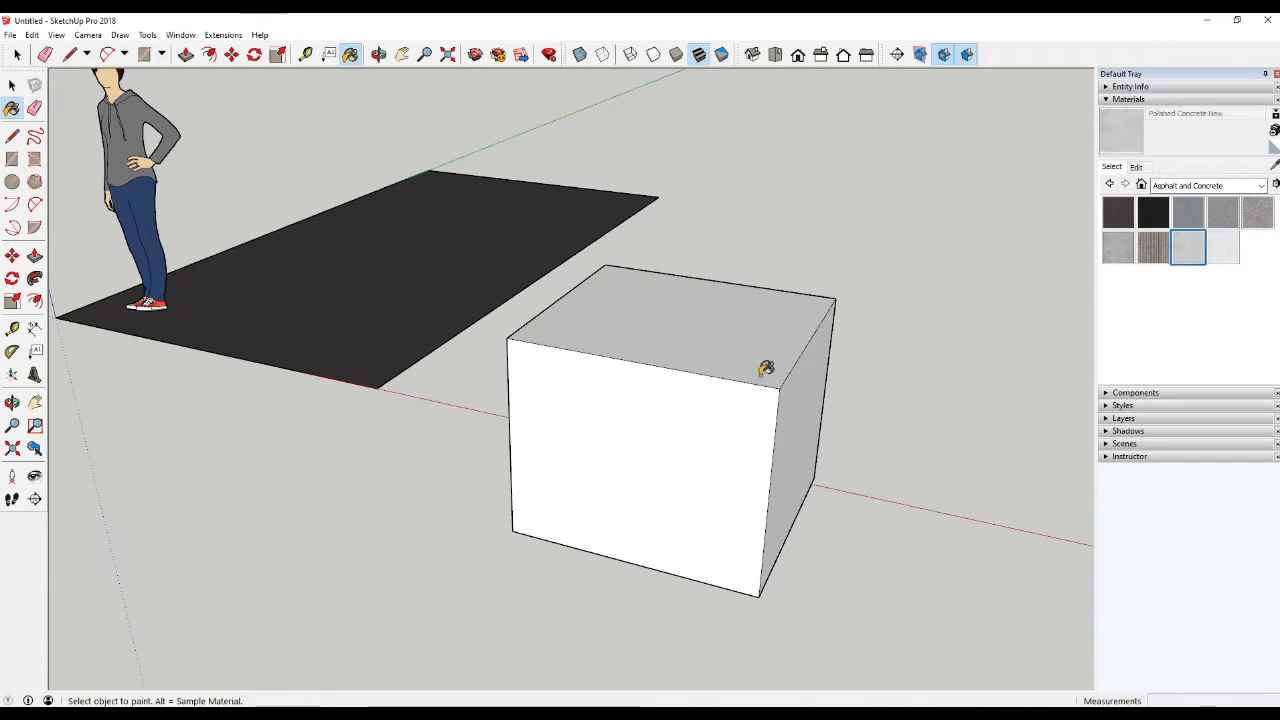
click(670, 442)
middle_drag(766, 457, 676, 428)
scroll(674, 428, up, 3)
scroll(967, 340, down, 2)
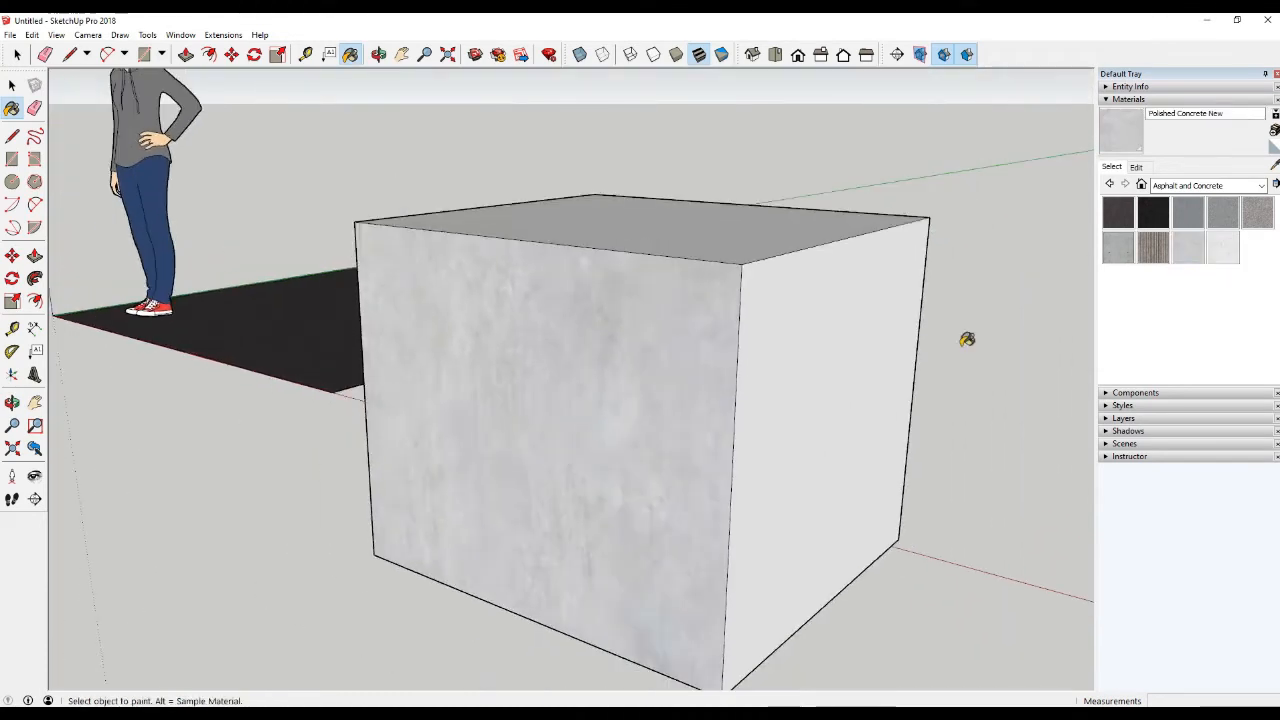
Paint the box face next to the concrete one with Brick Tumbled from Brick, Cladding and Siding, and repaint it with Brick Rough Dark
click(1198, 186)
click(1195, 212)
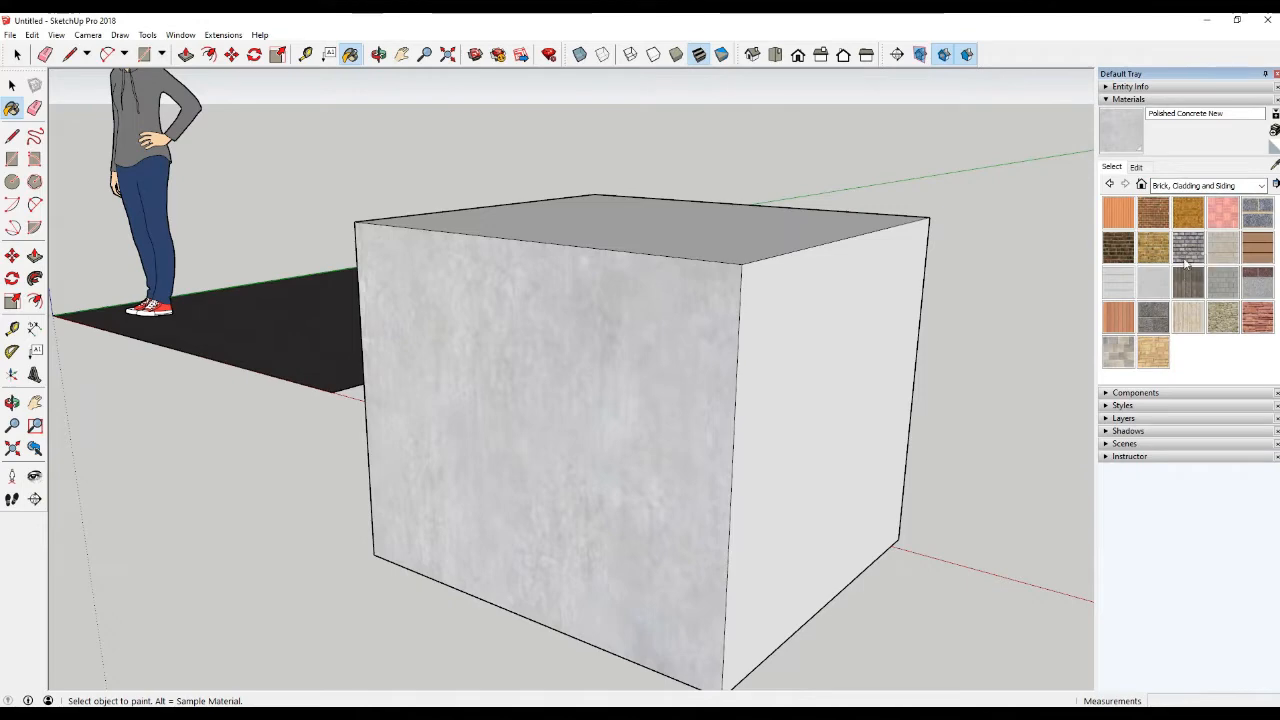
click(1188, 247)
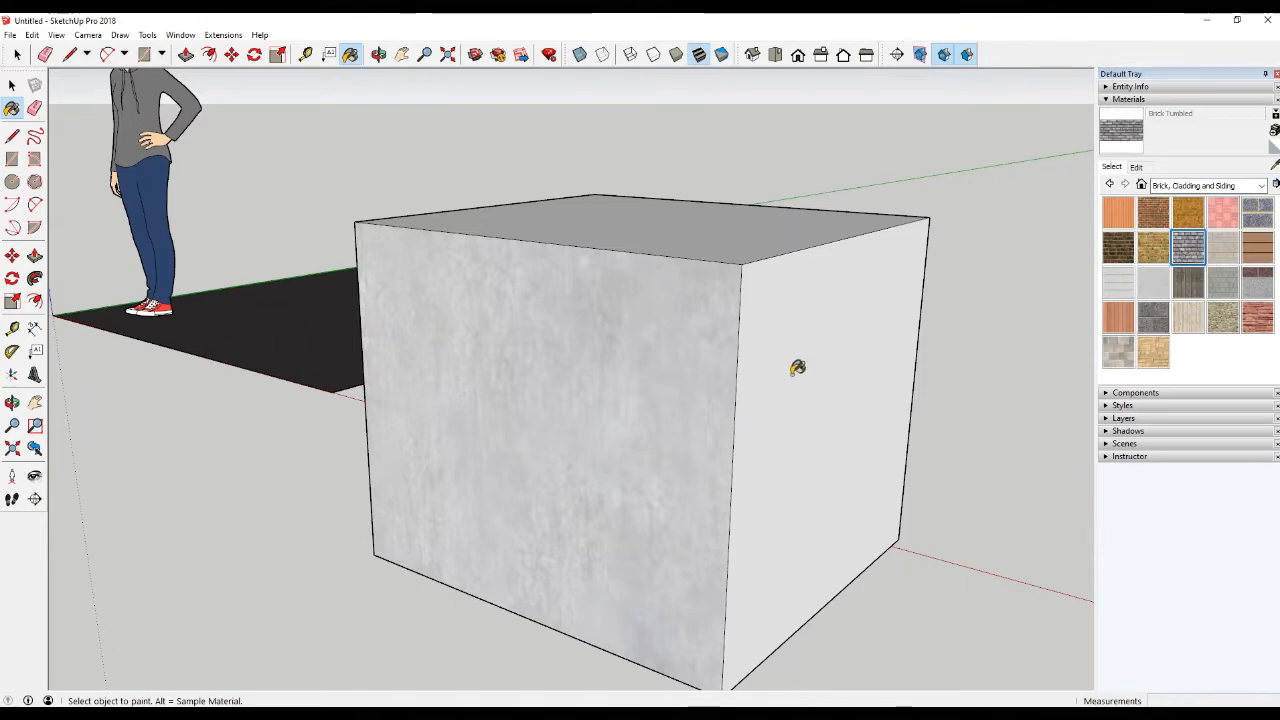
click(800, 368)
mouse_move(800, 368)
middle_down()
mouse_move(651, 410)
mouse_move(735, 403)
middle_up()
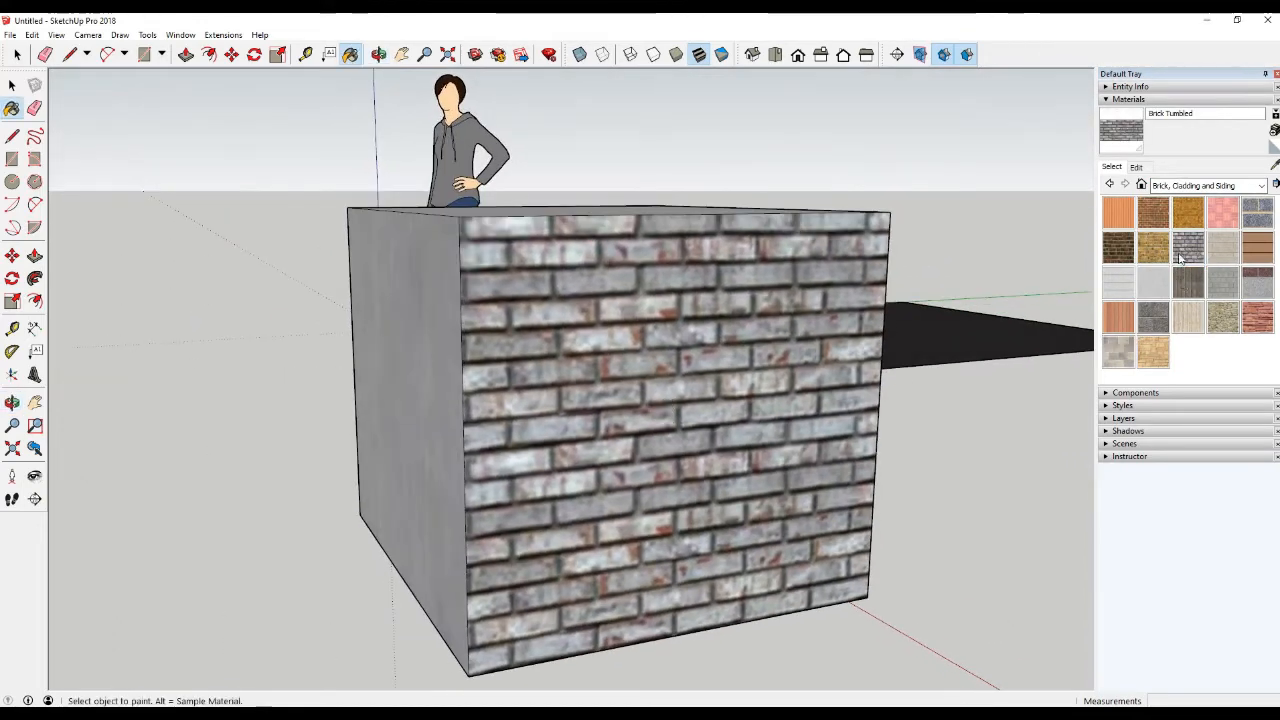
click(1120, 248)
click(600, 450)
mouse_move(600, 450)
middle_down()
mouse_move(484, 452)
mouse_move(826, 400)
middle_up()
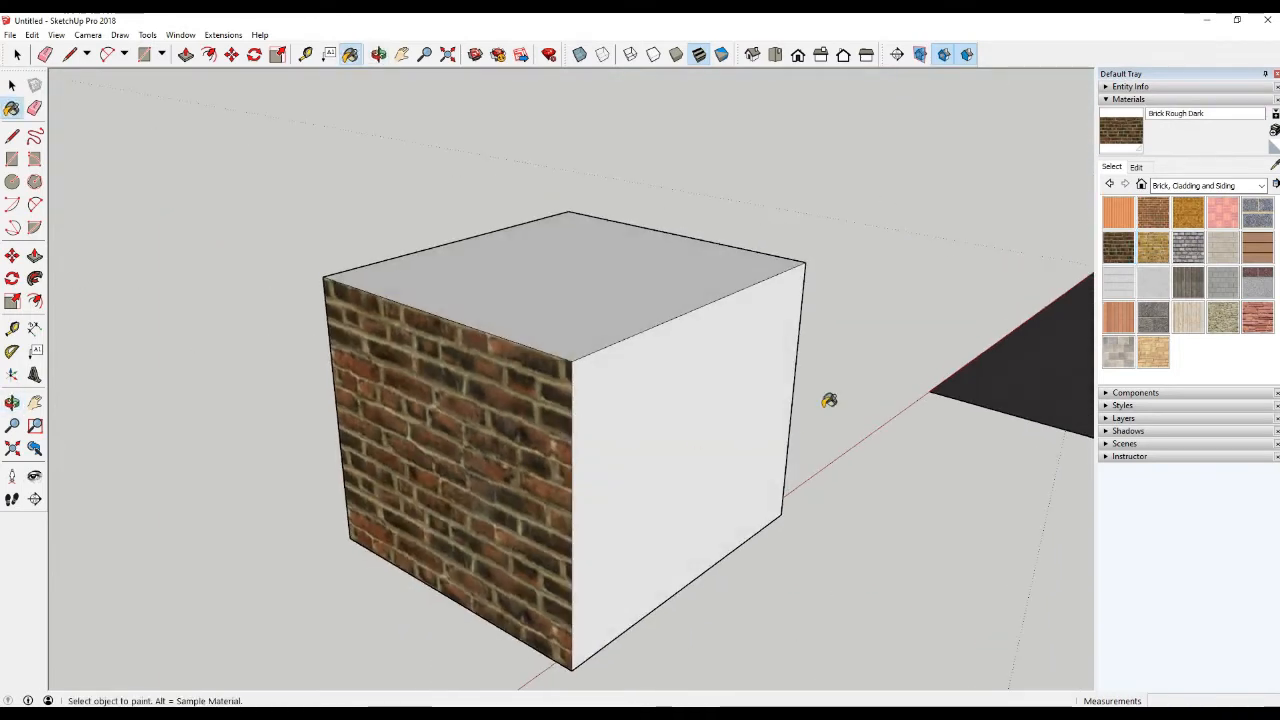
Paint the blank box face next to the brick one with Carpet Berber Pattern Gray from the carpet and fabrics materials
click(1177, 187)
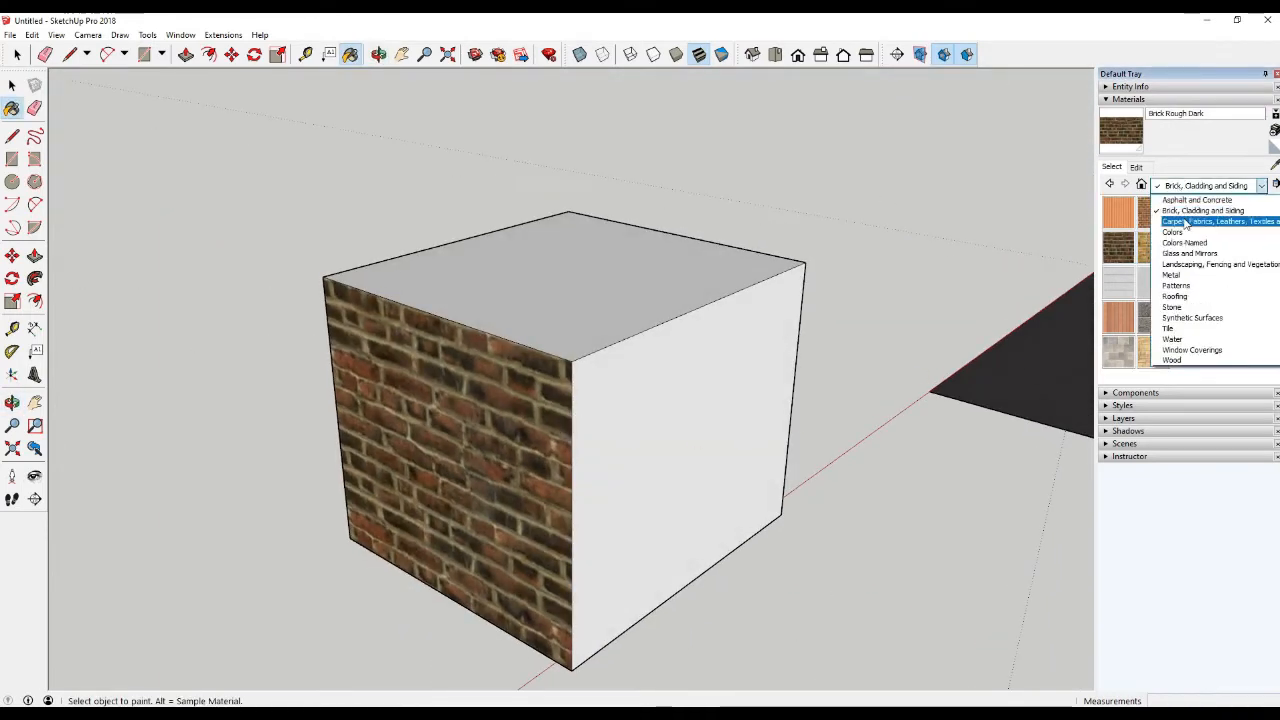
click(1150, 220)
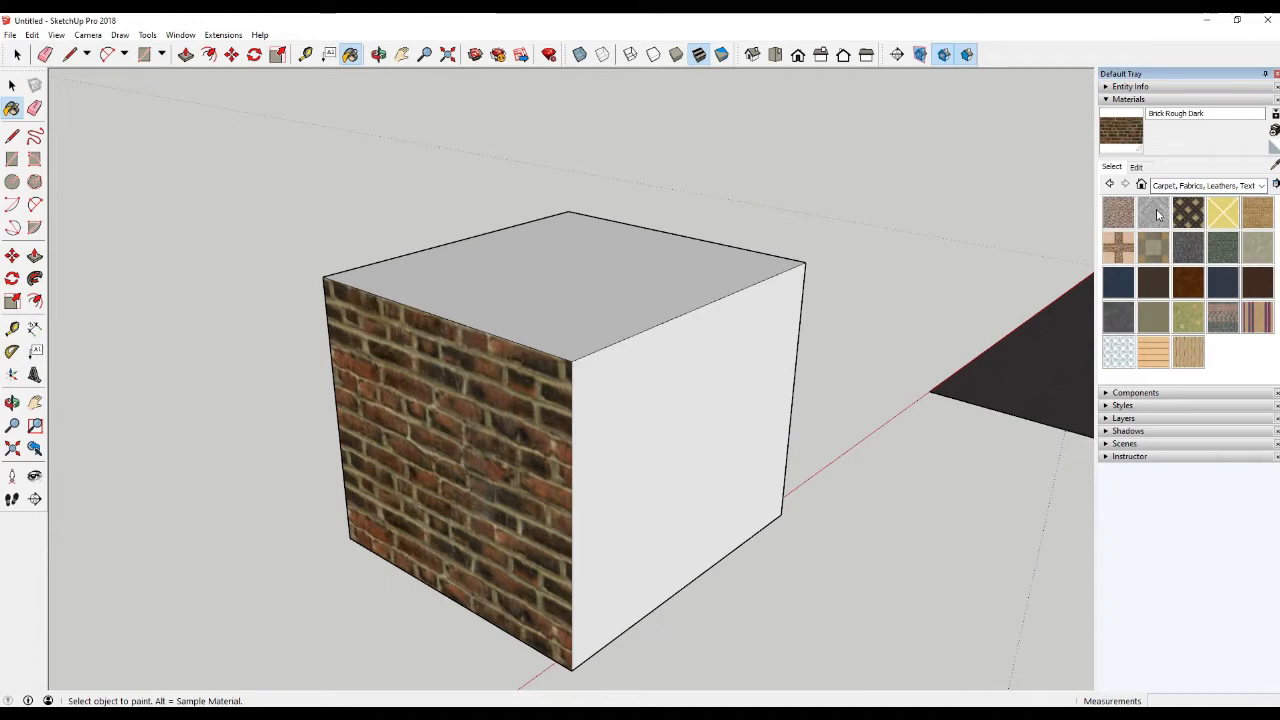
click(1155, 213)
click(666, 386)
mouse_move(668, 395)
middle_down()
mouse_move(674, 463)
mouse_move(409, 371)
mouse_move(381, 410)
mouse_move(466, 429)
middle_up()
Browse the swatches in the Colors and Colors-Named material collections and compare the two
click(1206, 187)
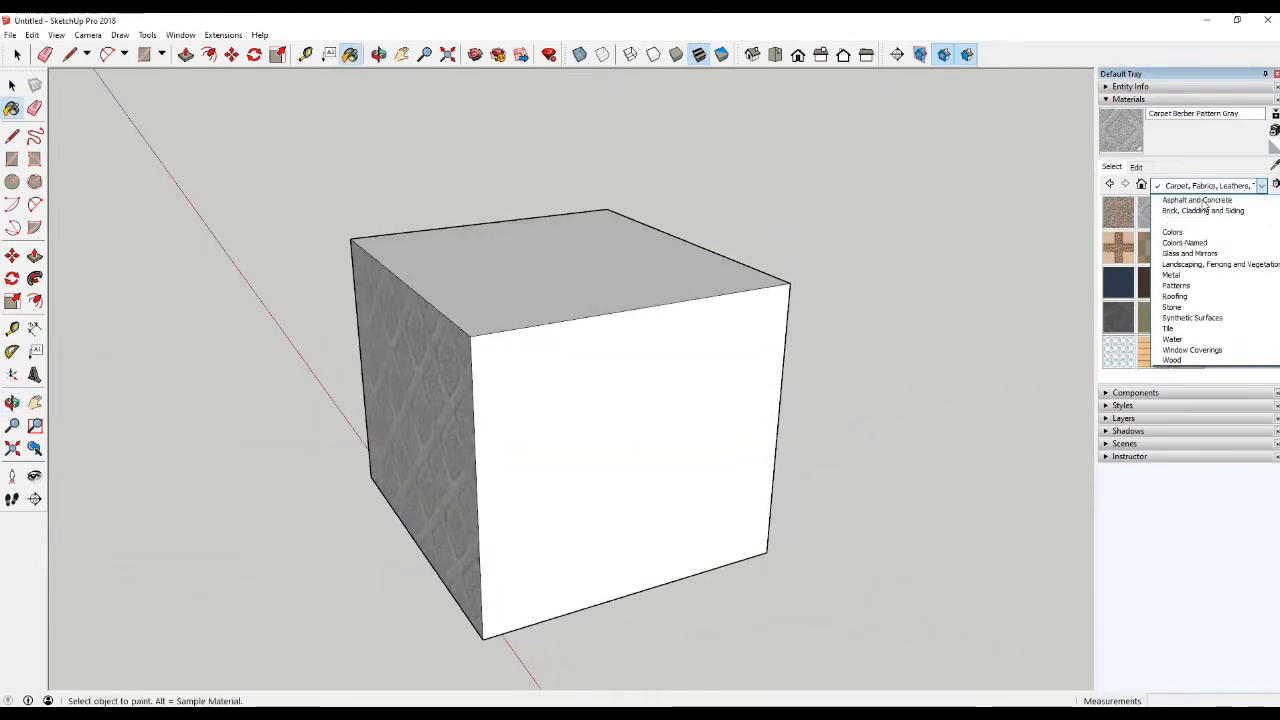
click(1195, 232)
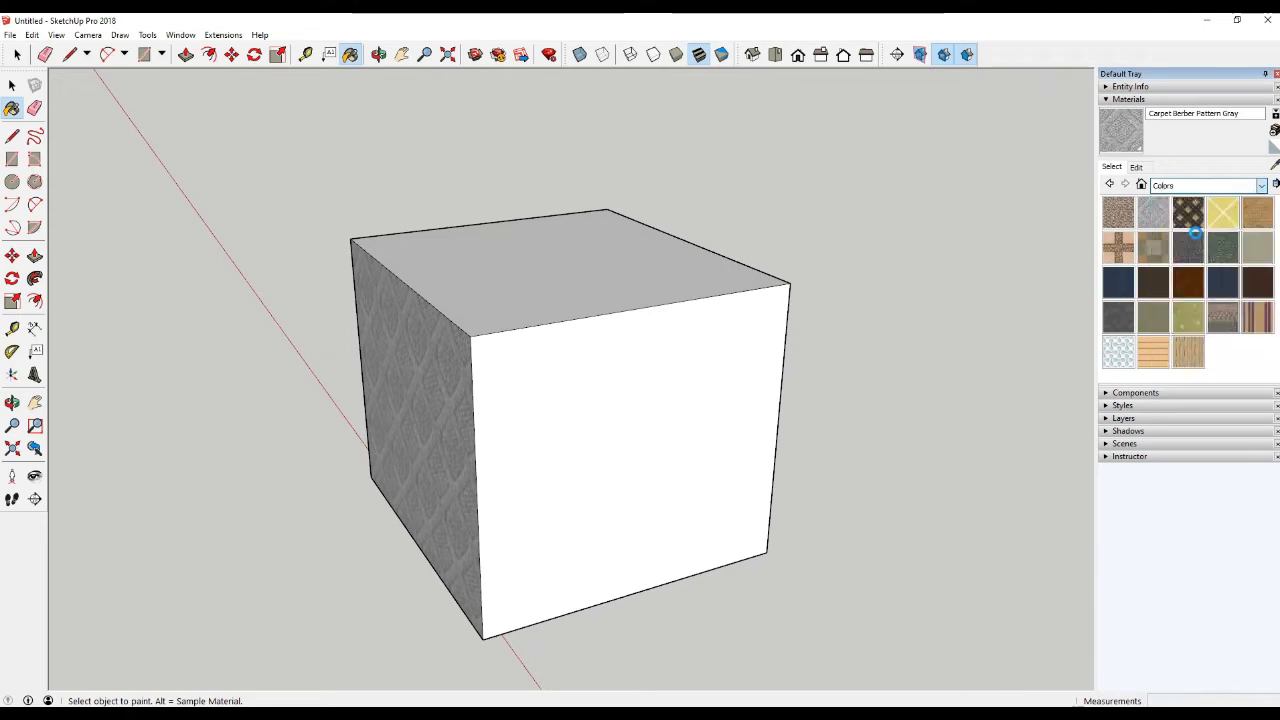
mouse_move(1276, 215)
mouse_down()
mouse_move(1276, 300)
mouse_move(1276, 205)
mouse_up()
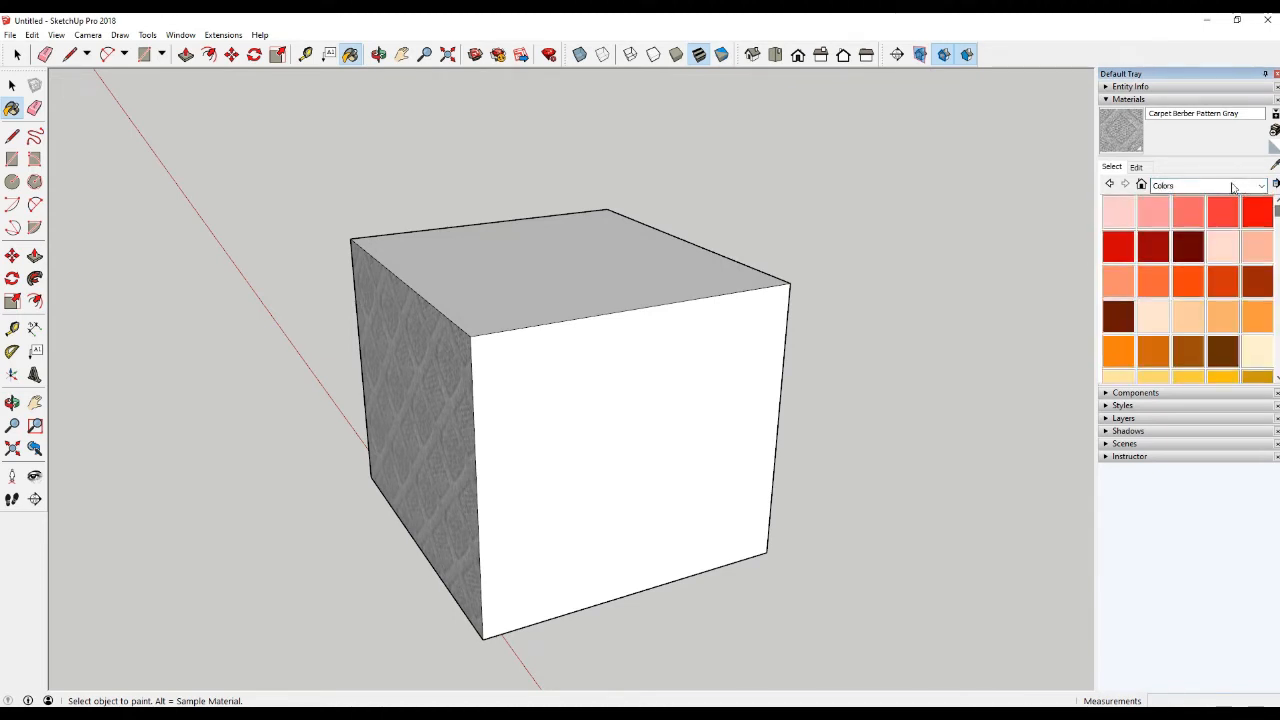
click(1235, 186)
click(1210, 244)
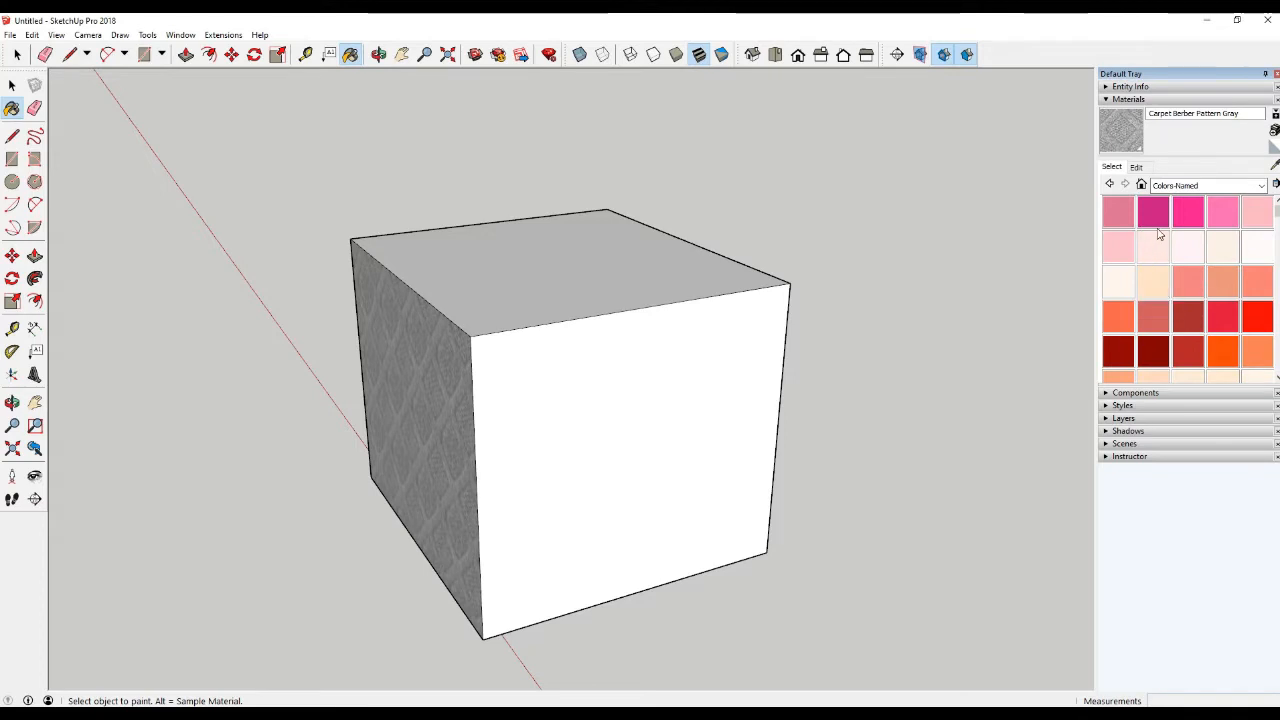
click(1256, 188)
click(1195, 221)
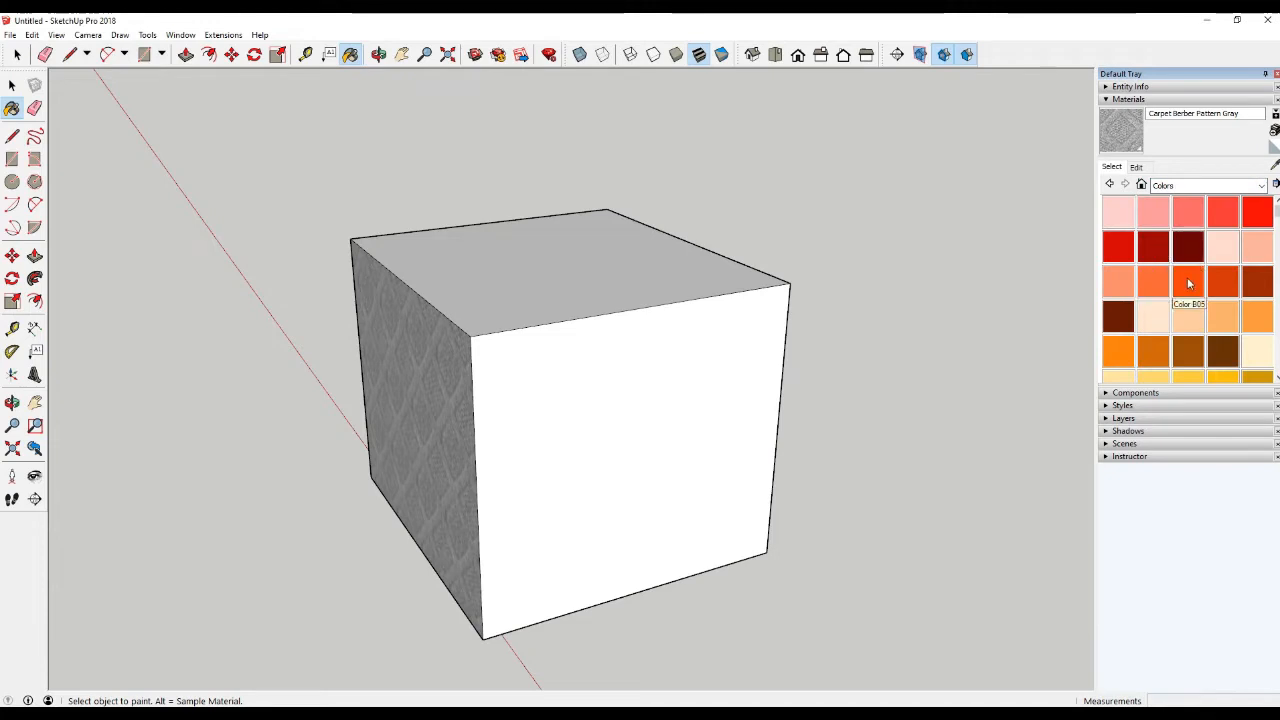
click(1195, 187)
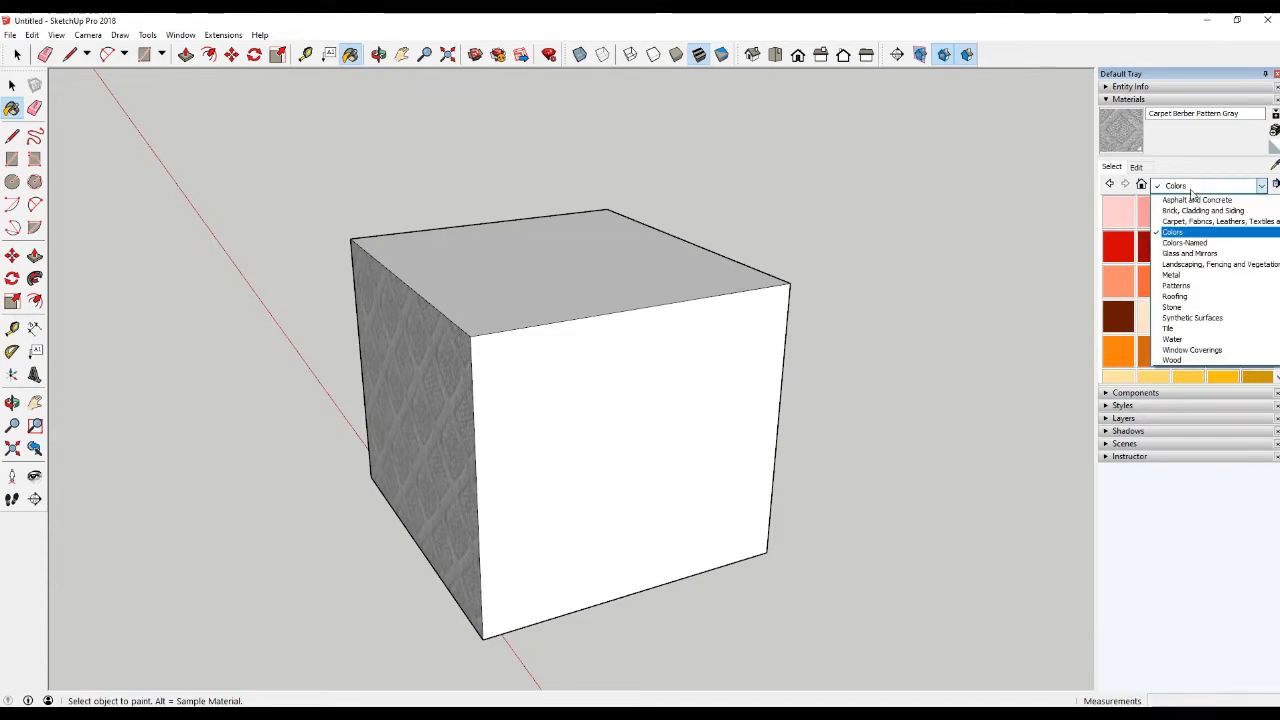
click(1186, 245)
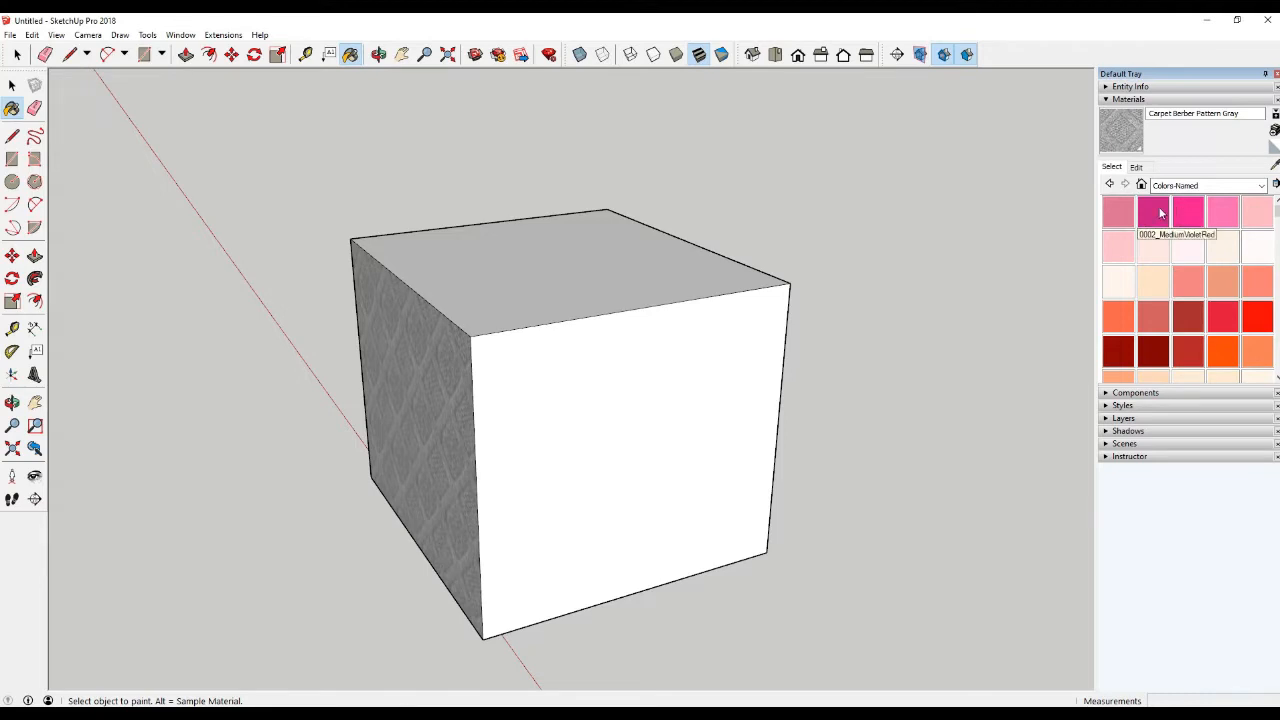
scroll(1244, 258, down, 3)
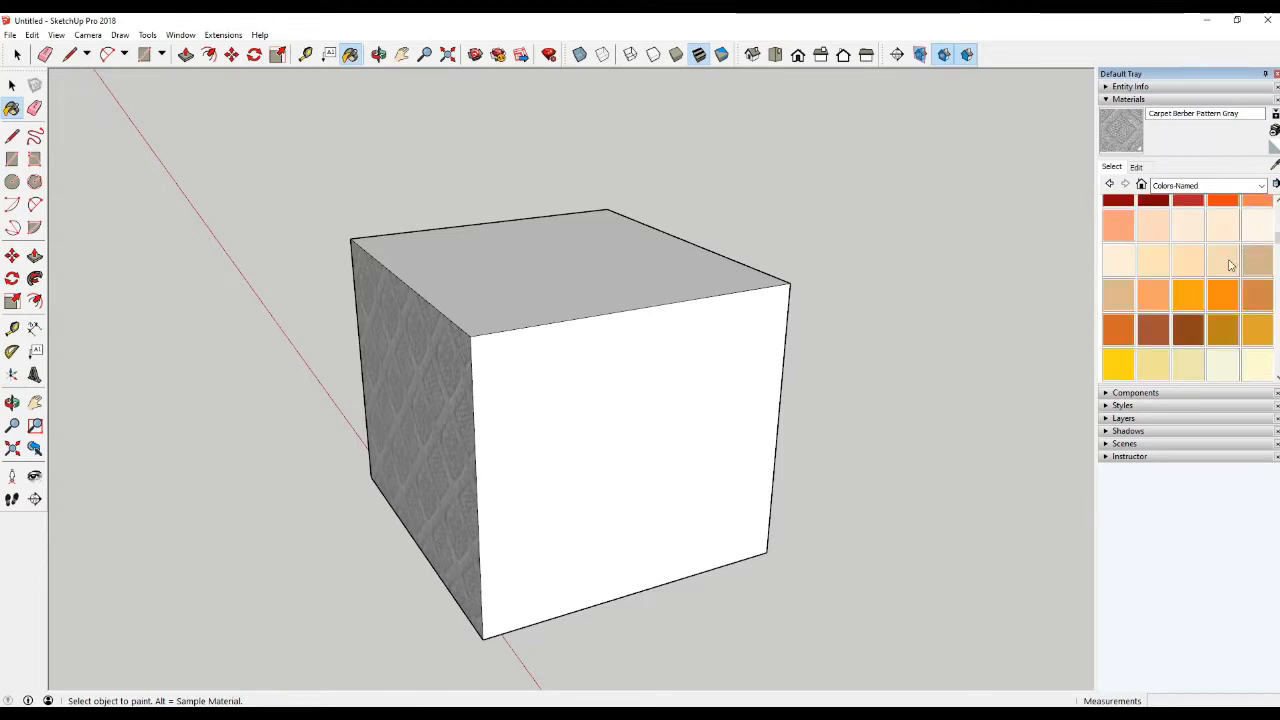
scroll(1230, 264, down, 3)
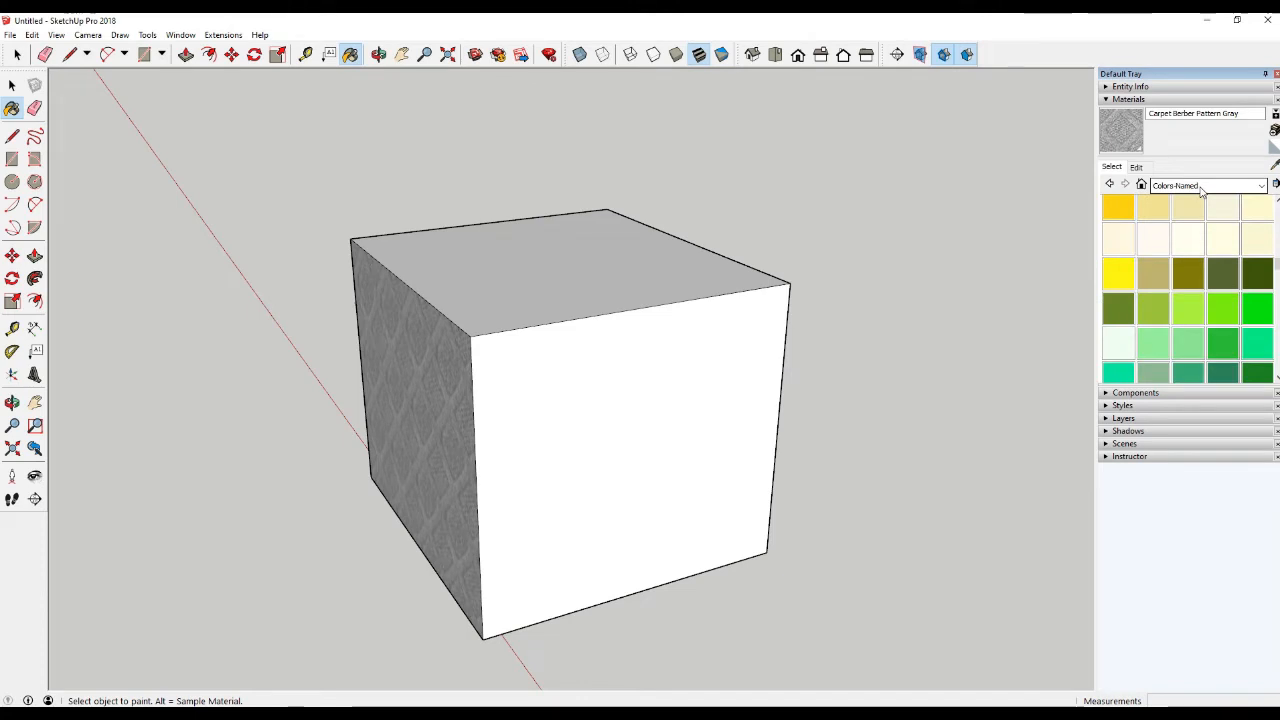
Paint the blank box face next to the carpet one with Translucent Glass Gray from Glass and Mirrors
click(1201, 187)
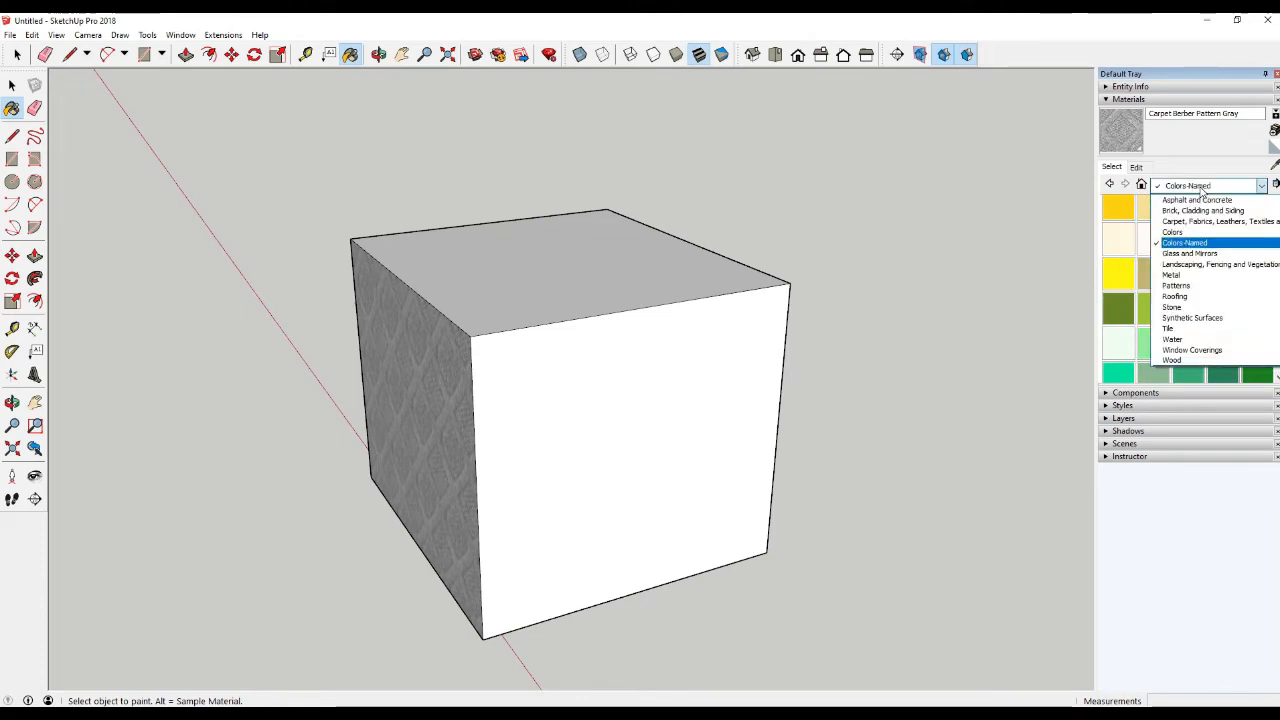
click(1196, 253)
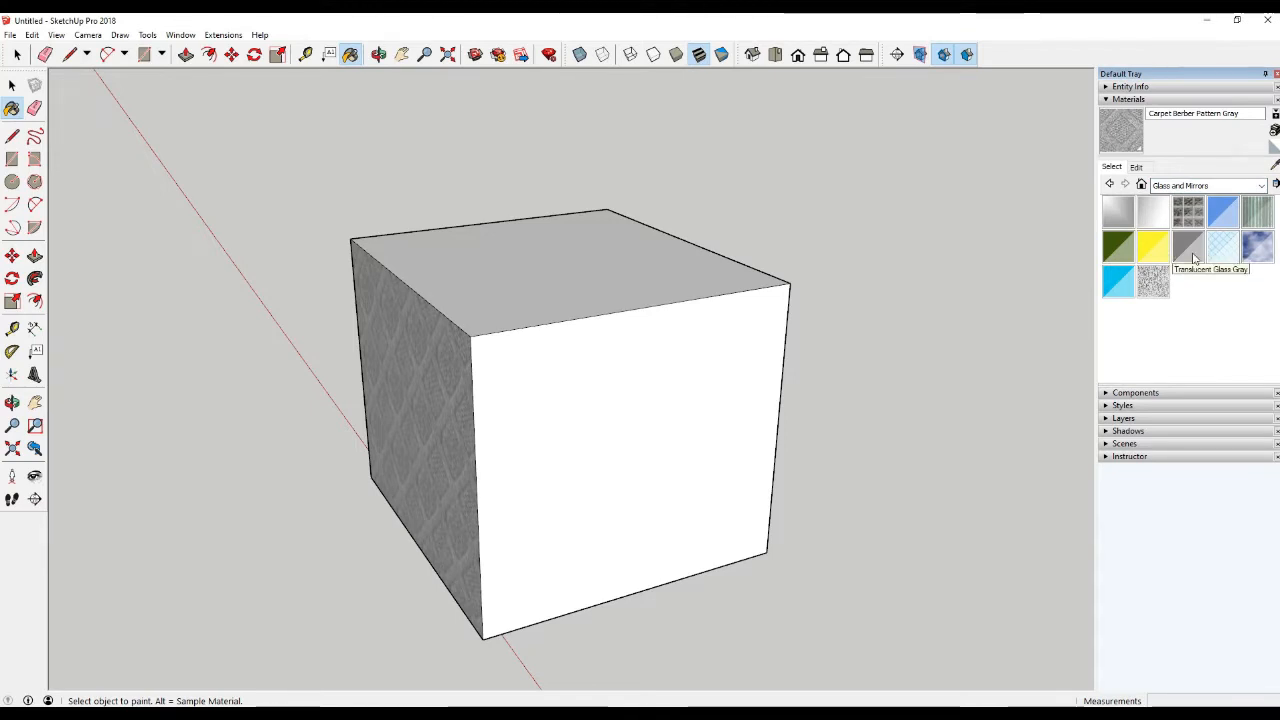
click(1190, 250)
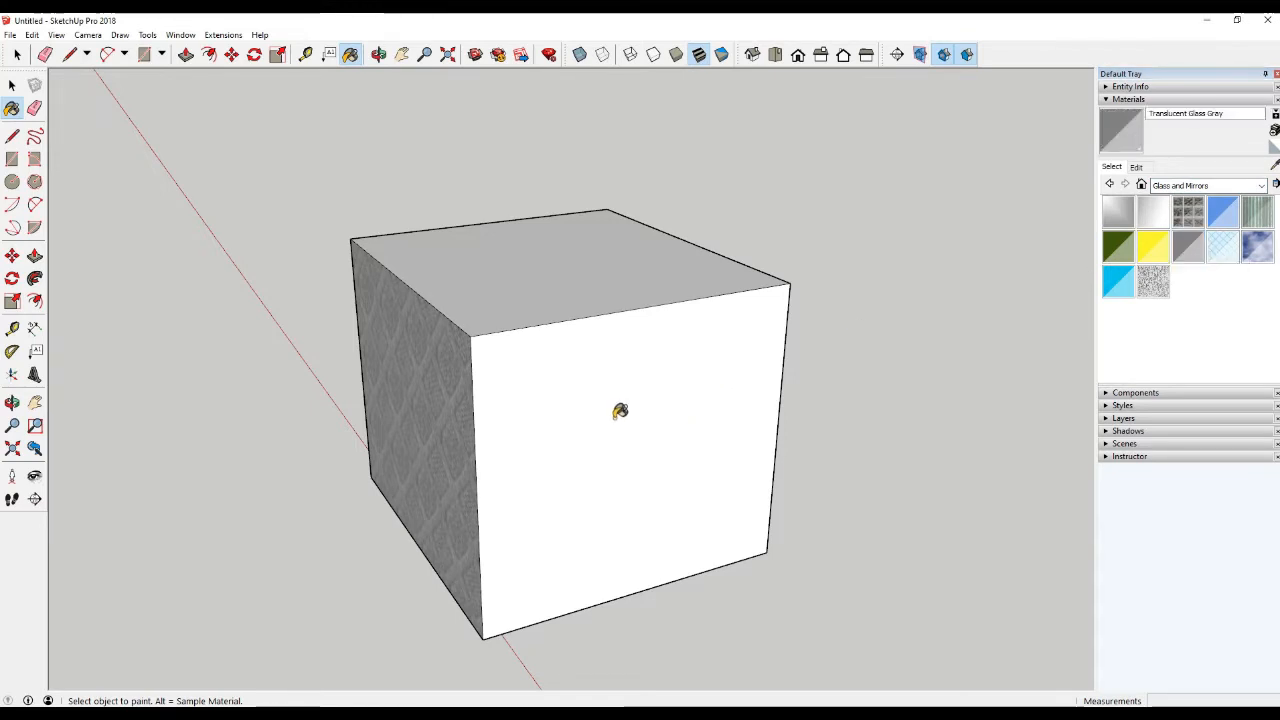
click(620, 411)
mouse_move(663, 391)
middle_down()
mouse_move(477, 354)
mouse_move(674, 331)
mouse_move(520, 340)
middle_up()
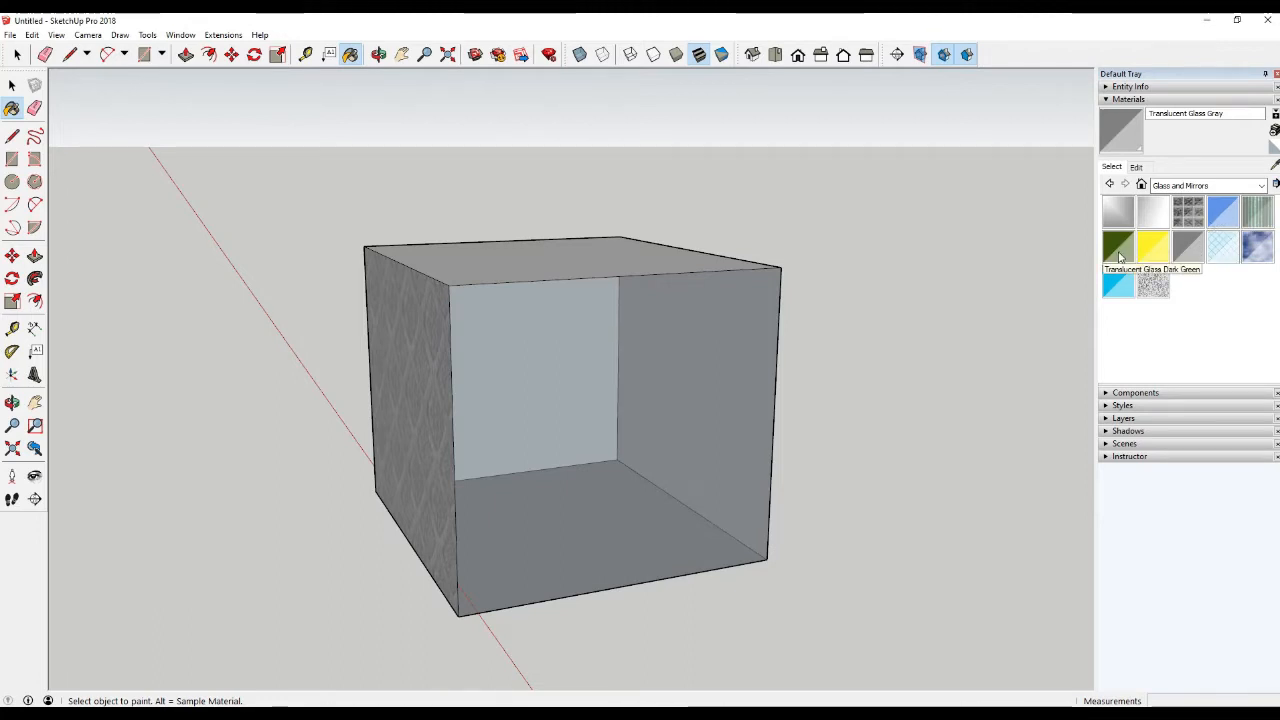
Paint the box's top face with 0003_DeepPink from the Colors-Named collection
click(1185, 186)
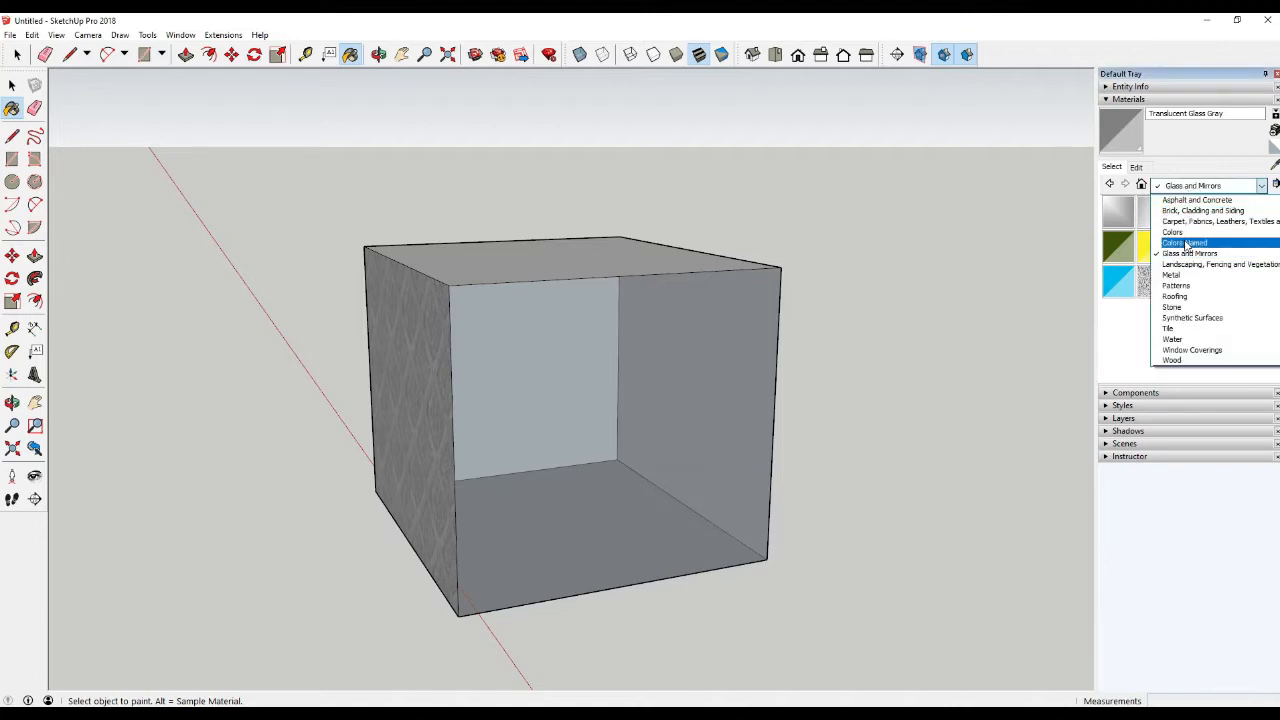
click(1186, 243)
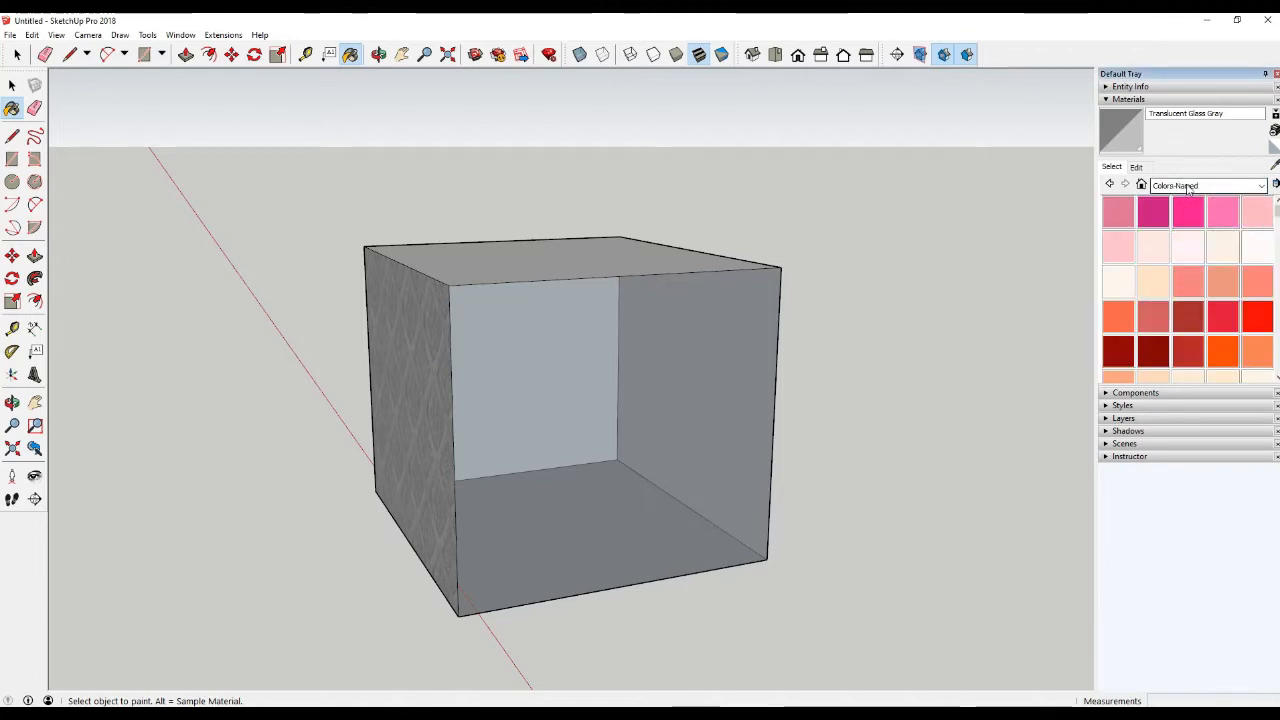
middle_drag(640, 397, 645, 370)
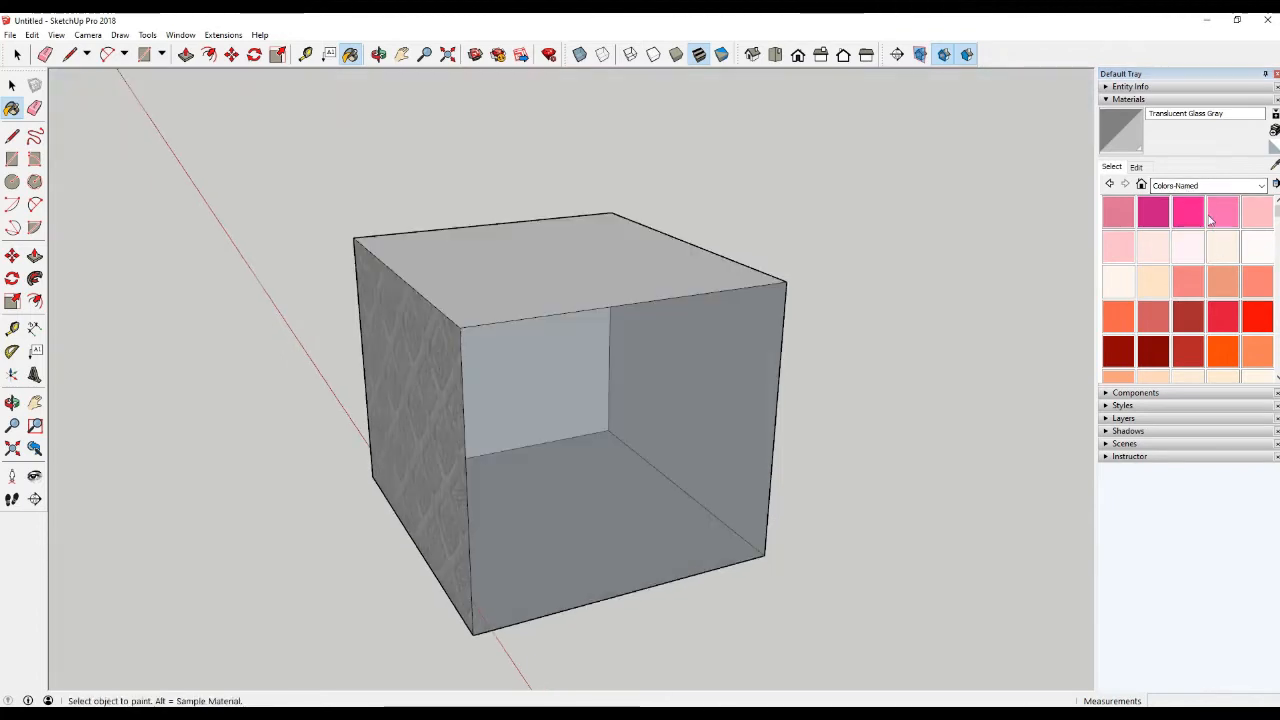
click(1187, 218)
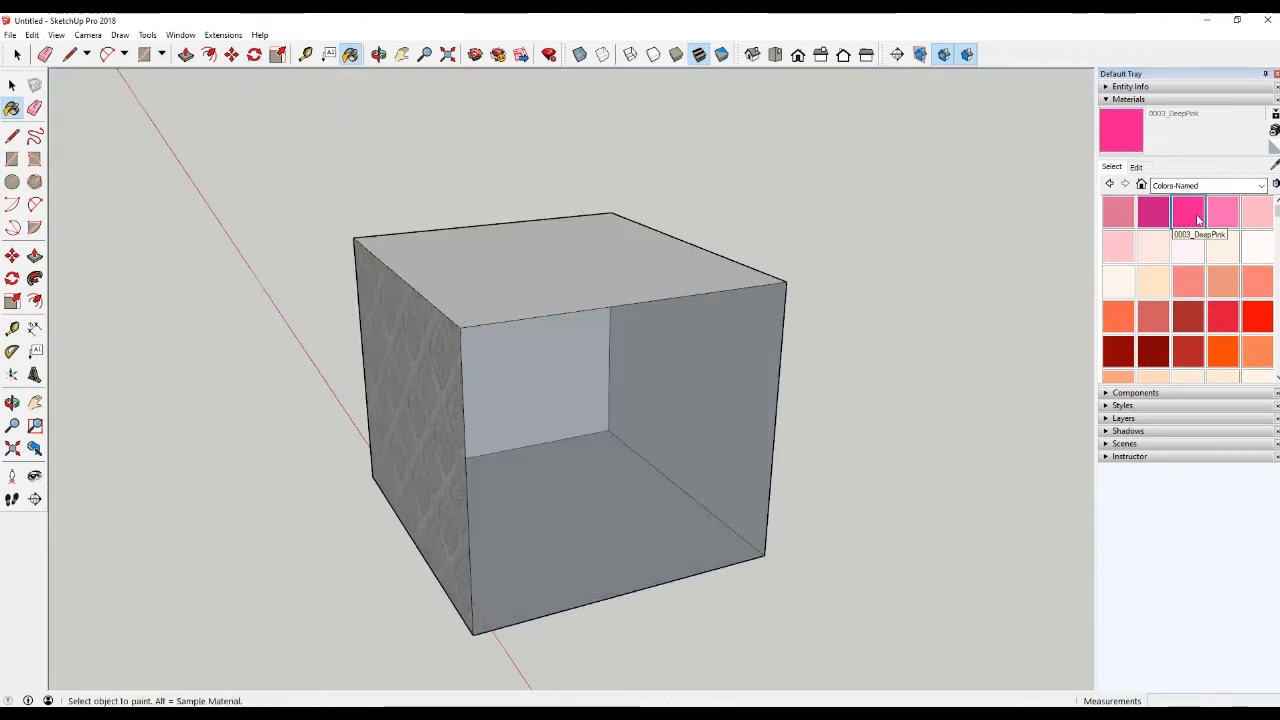
middle_drag(620, 303, 616, 418)
click(609, 306)
scroll(574, 283, up, 2)
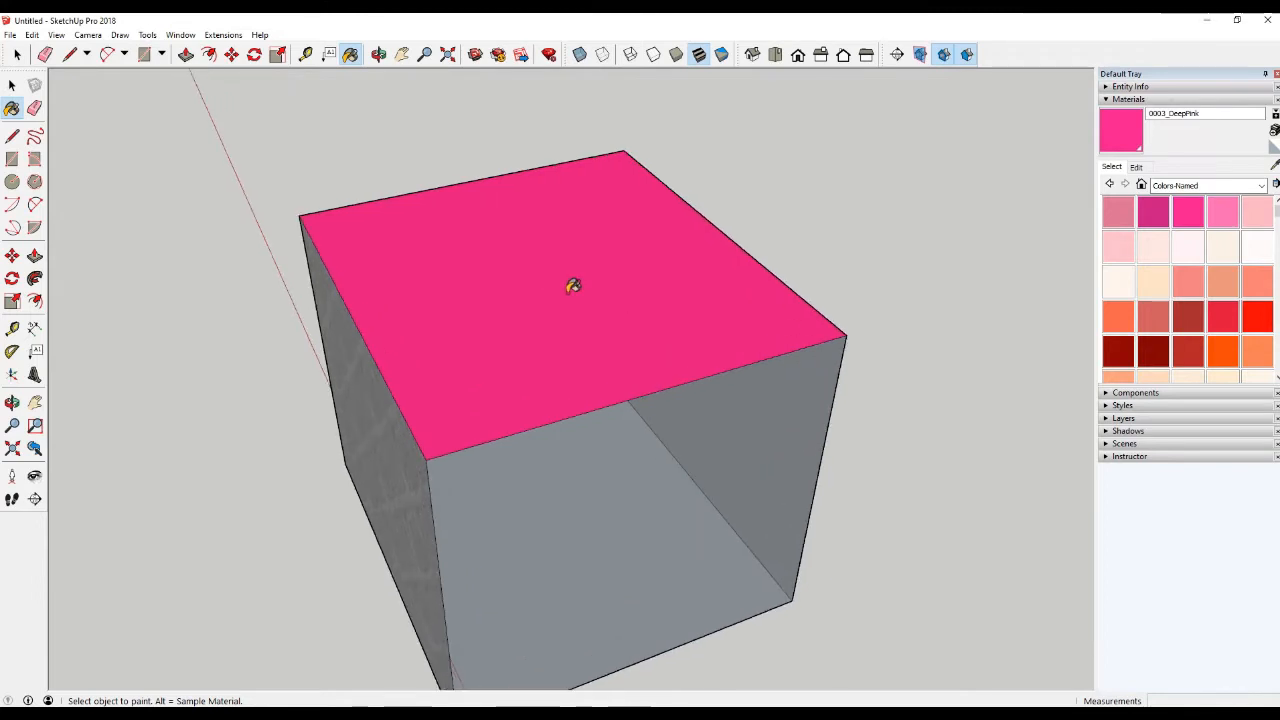
middle_drag(574, 283, 490, 300)
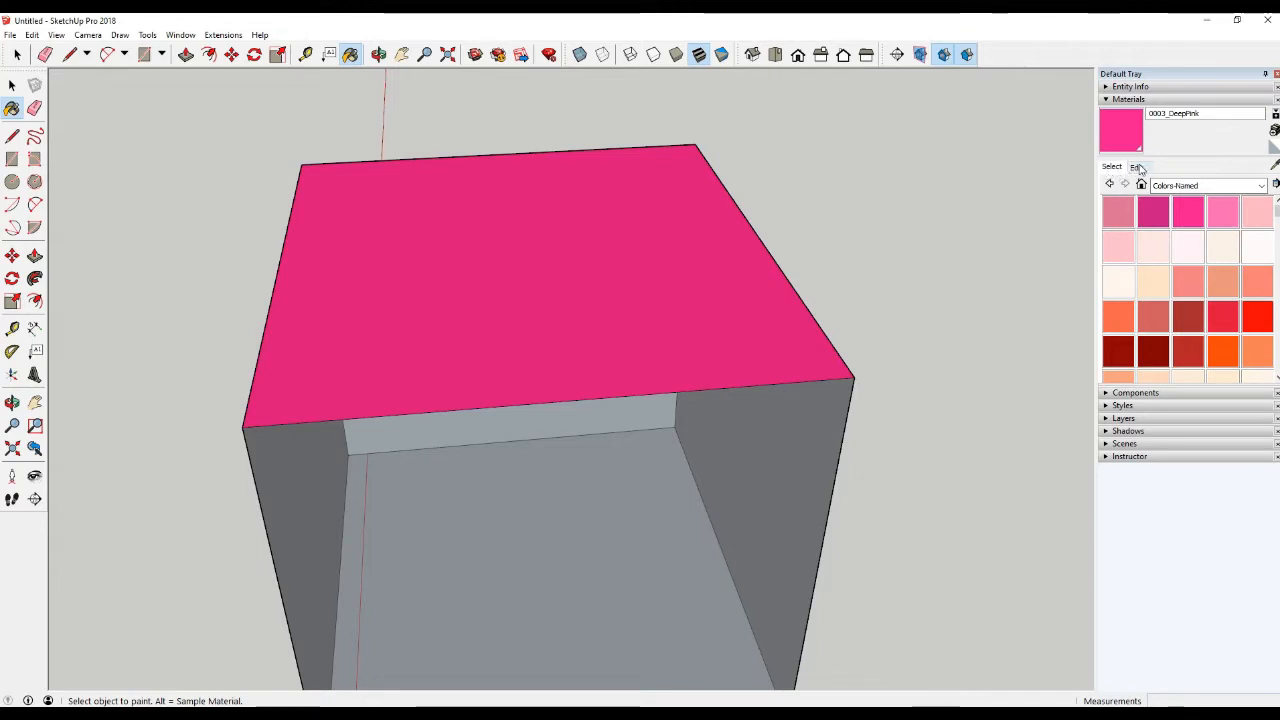
Edit the top face's 0003_DeepPink material with the Color Wheel, changing its color to a light green
click(1137, 169)
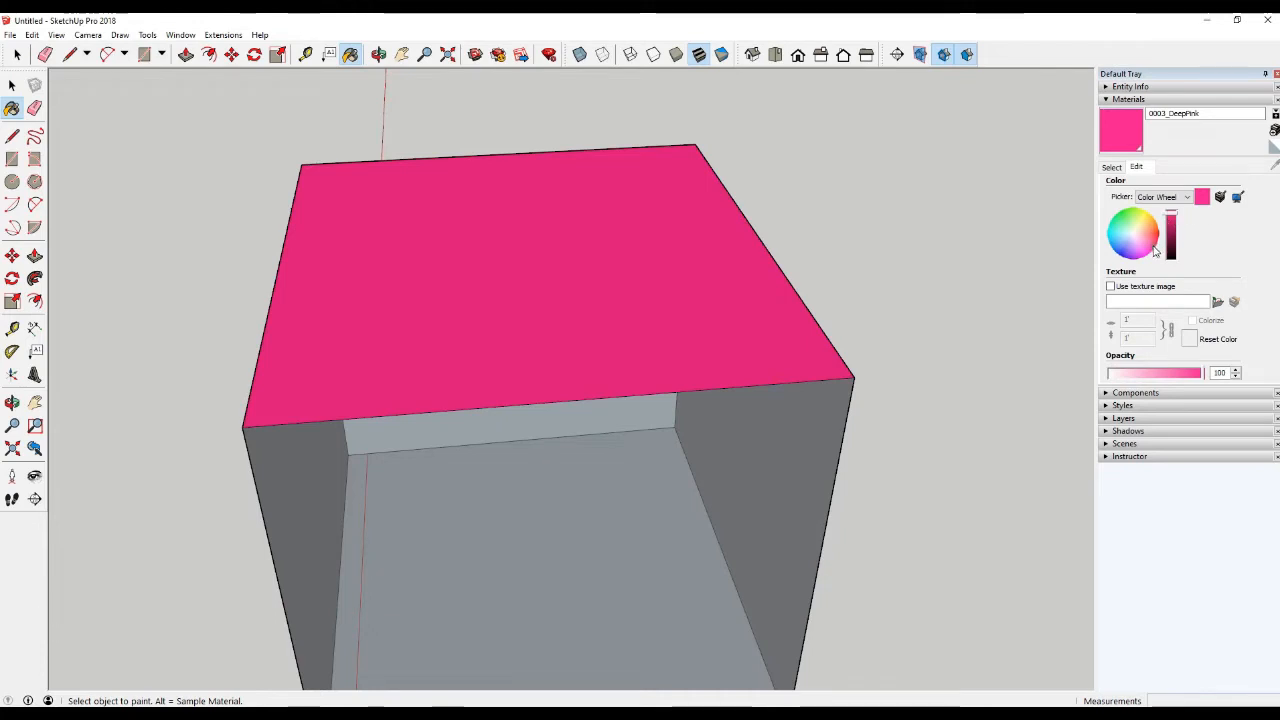
click(1147, 238)
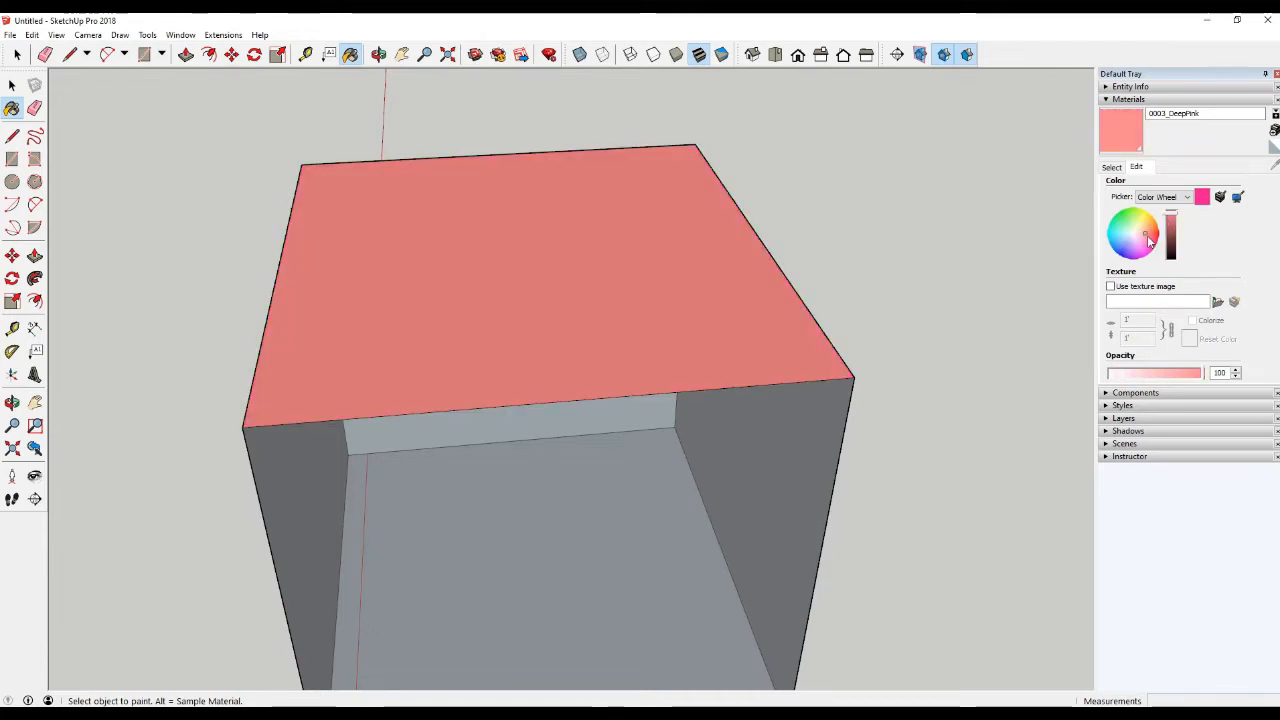
mouse_move(1146, 237)
mouse_down()
mouse_move(1130, 235)
mouse_move(1140, 252)
mouse_move(1150, 238)
mouse_move(1134, 222)
mouse_move(1124, 232)
mouse_up()
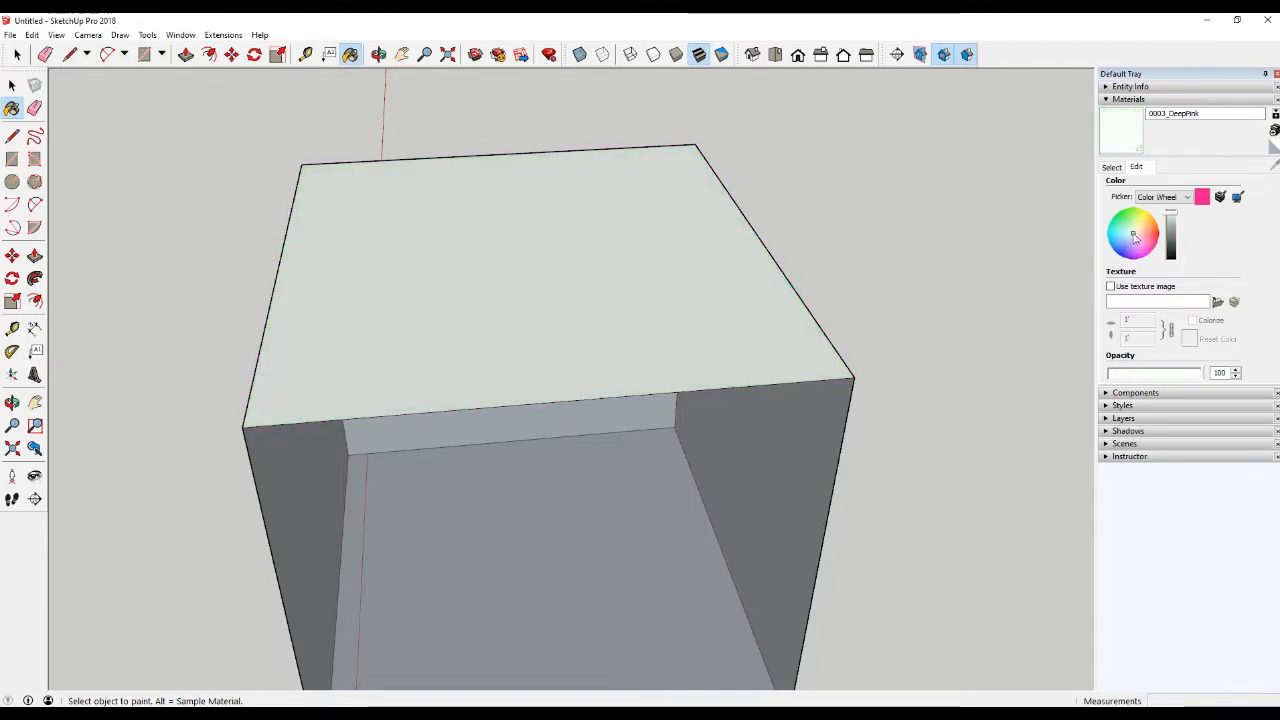
drag(1133, 236, 1122, 230)
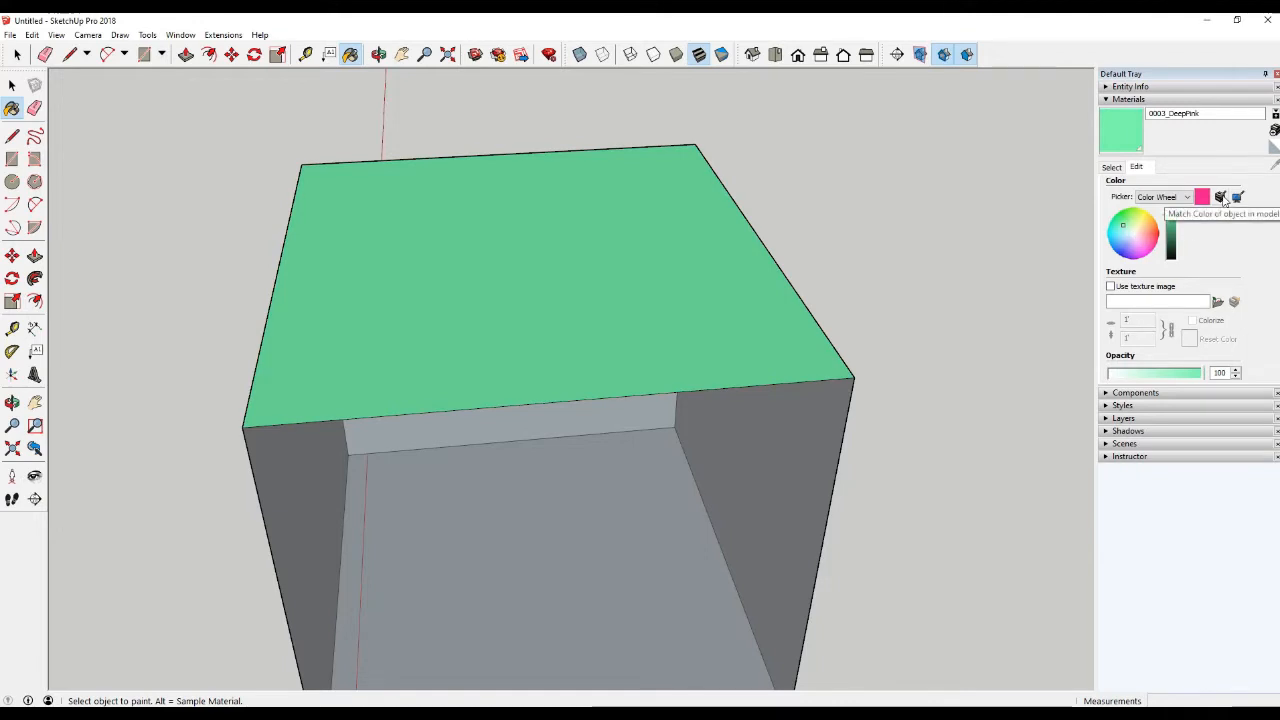
Match the top face material's color to the gray carpet face of the box
mouse_move(794, 360)
middle_down()
mouse_move(648, 384)
mouse_move(629, 351)
middle_up()
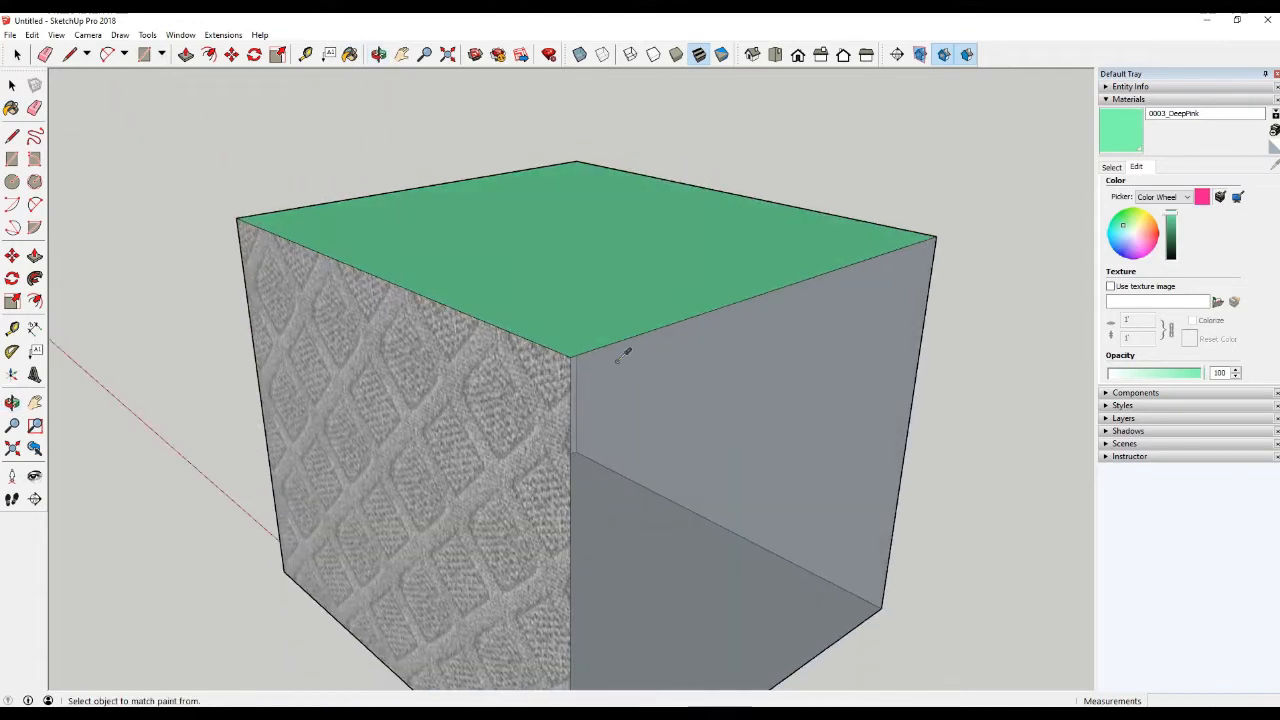
click(484, 342)
click(686, 214)
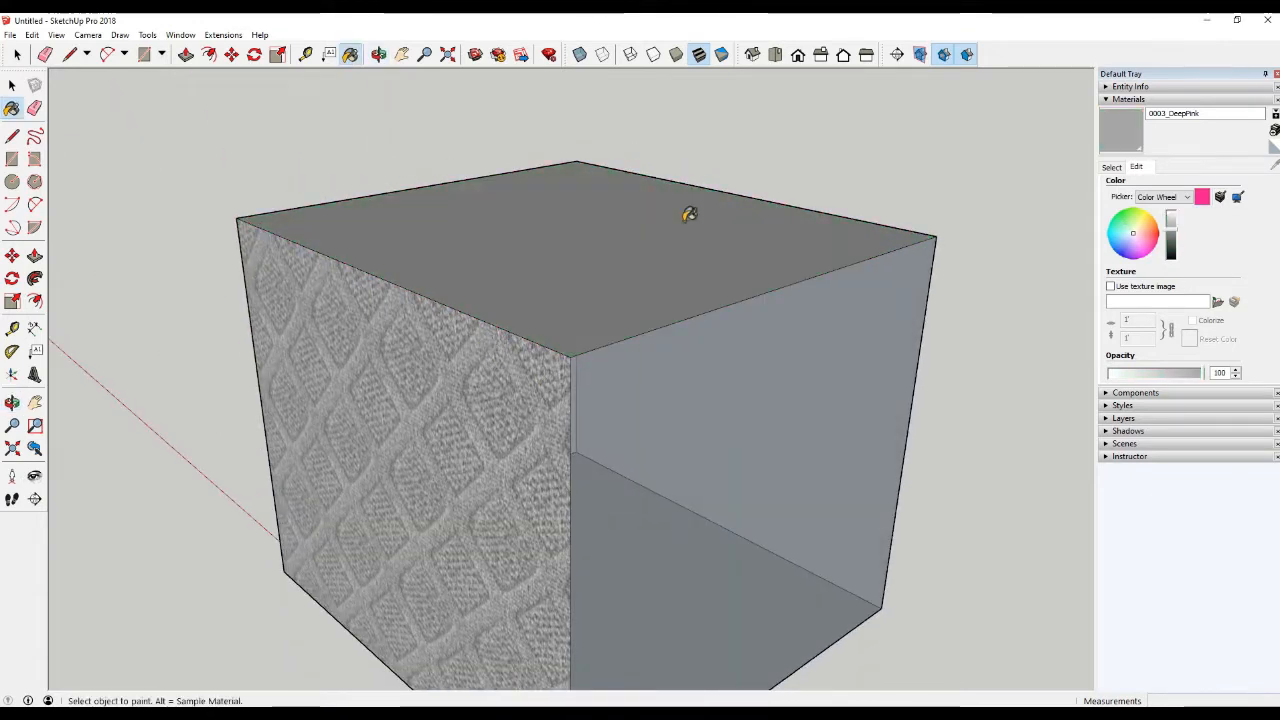
Match the top face material's color to the pink of the Eraser icon on the screen
click(1238, 198)
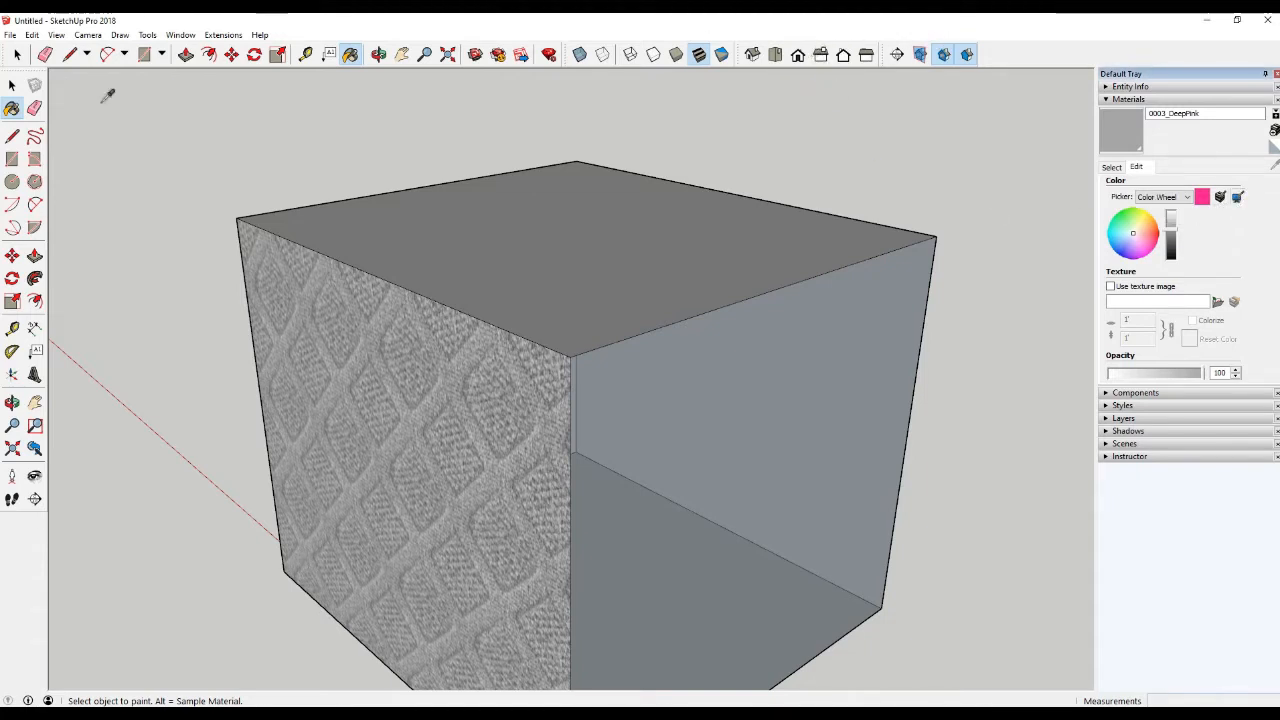
click(34, 107)
click(757, 217)
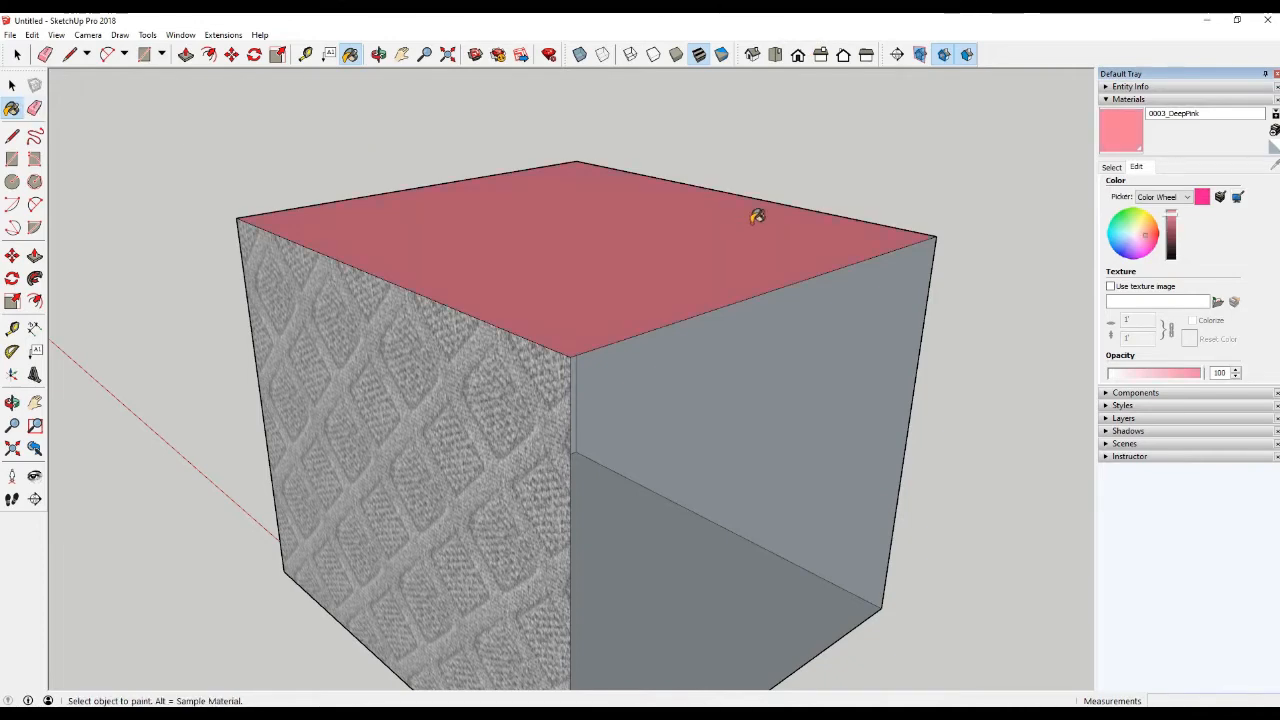
middle_drag(757, 217, 711, 337)
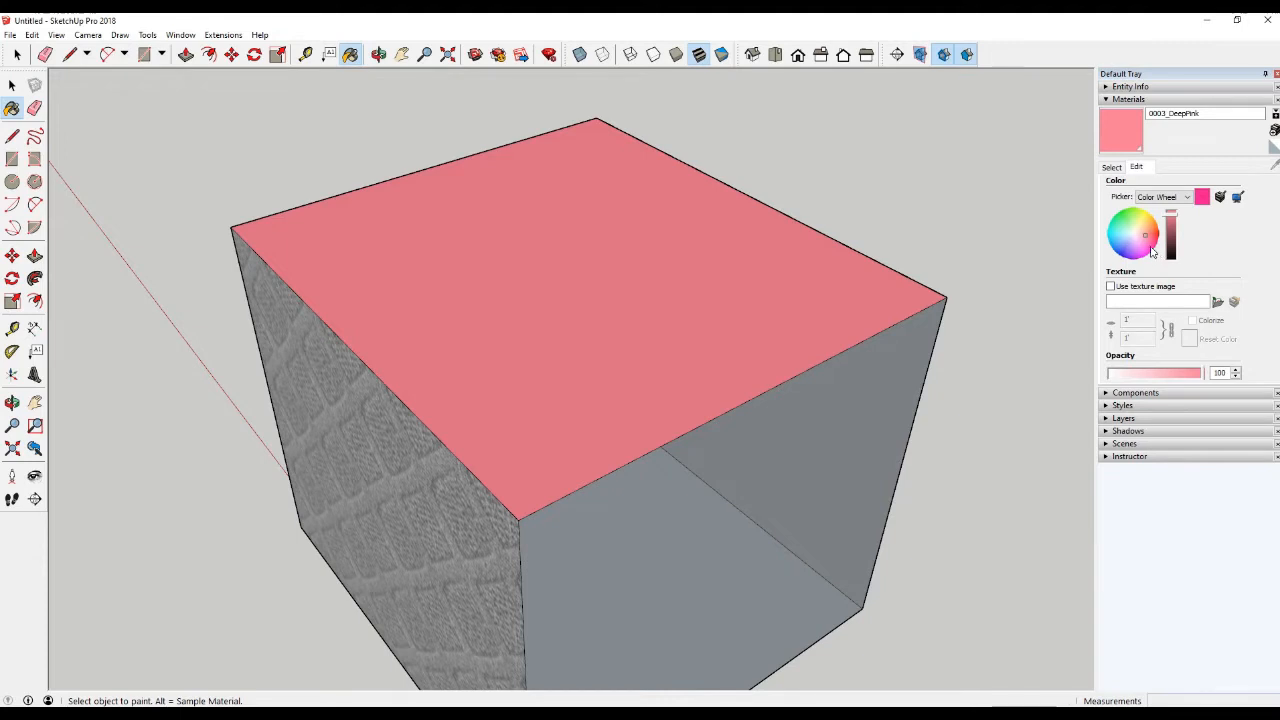
middle_drag(823, 323, 719, 325)
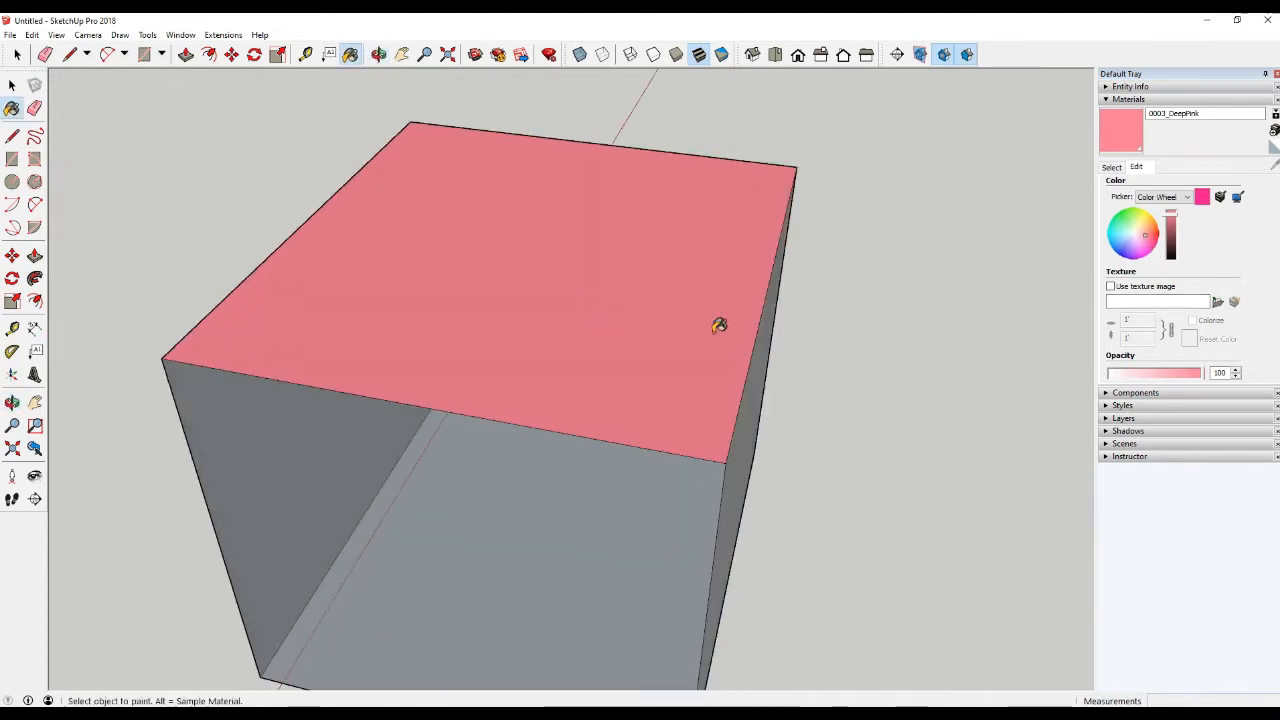
Lower the opacity of the top face's pink 0003_DeepPink material to 52
click(1114, 168)
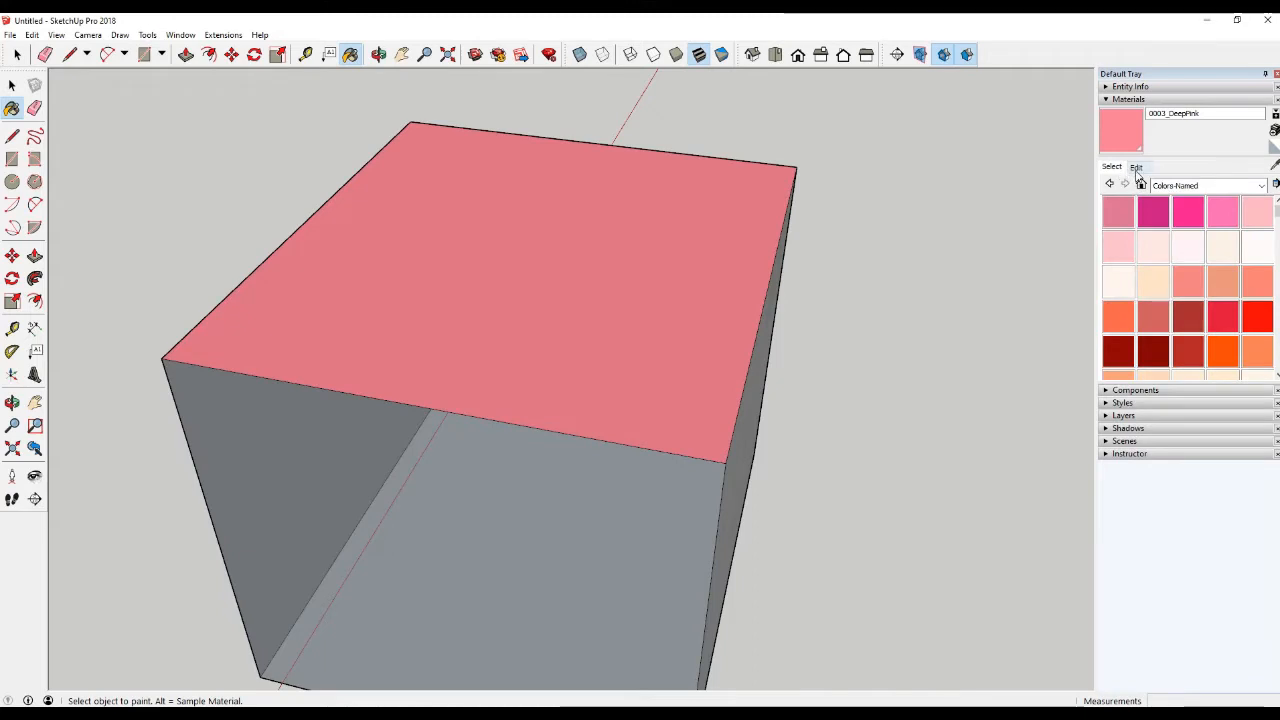
click(1137, 168)
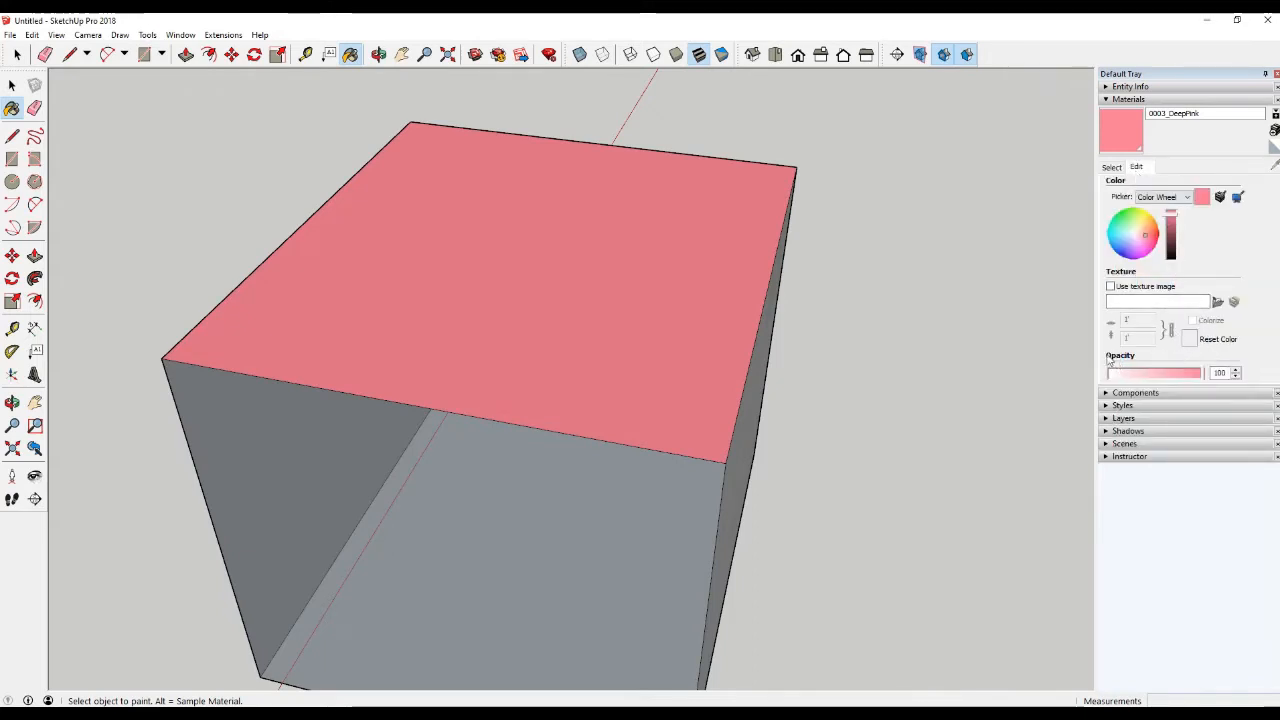
mouse_move(651, 360)
middle_down()
mouse_move(757, 209)
mouse_move(900, 191)
mouse_move(600, 219)
mouse_move(509, 251)
mouse_move(642, 358)
mouse_move(660, 345)
middle_up()
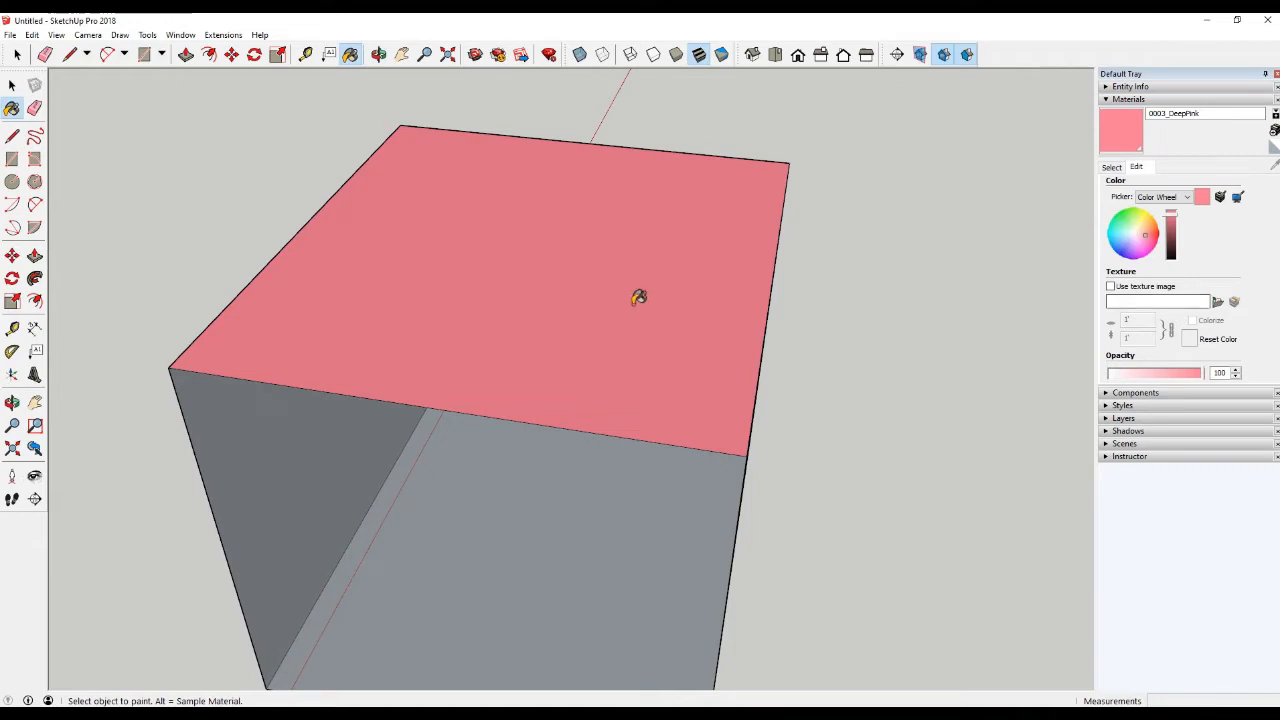
middle_drag(639, 297, 569, 260)
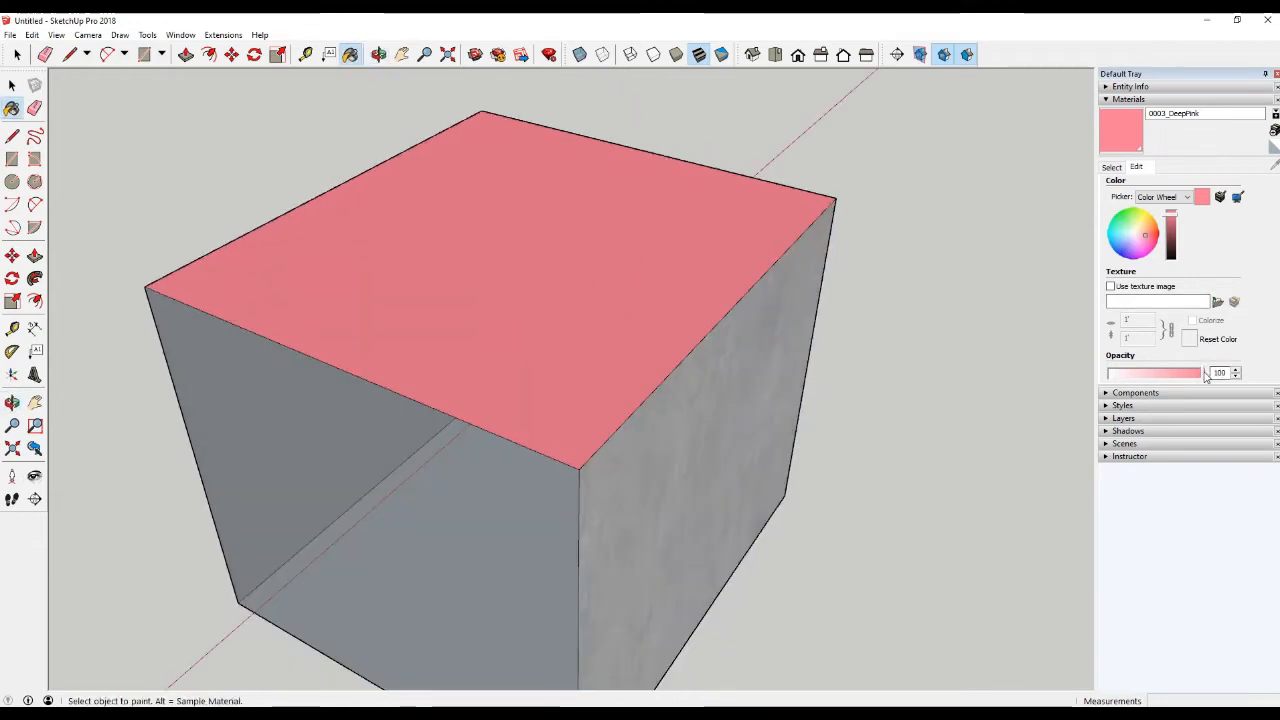
drag(1204, 375, 1161, 376)
mouse_move(520, 346)
middle_down()
mouse_move(729, 109)
mouse_move(532, 427)
mouse_move(500, 409)
middle_up()
scroll(526, 414, down, 4)
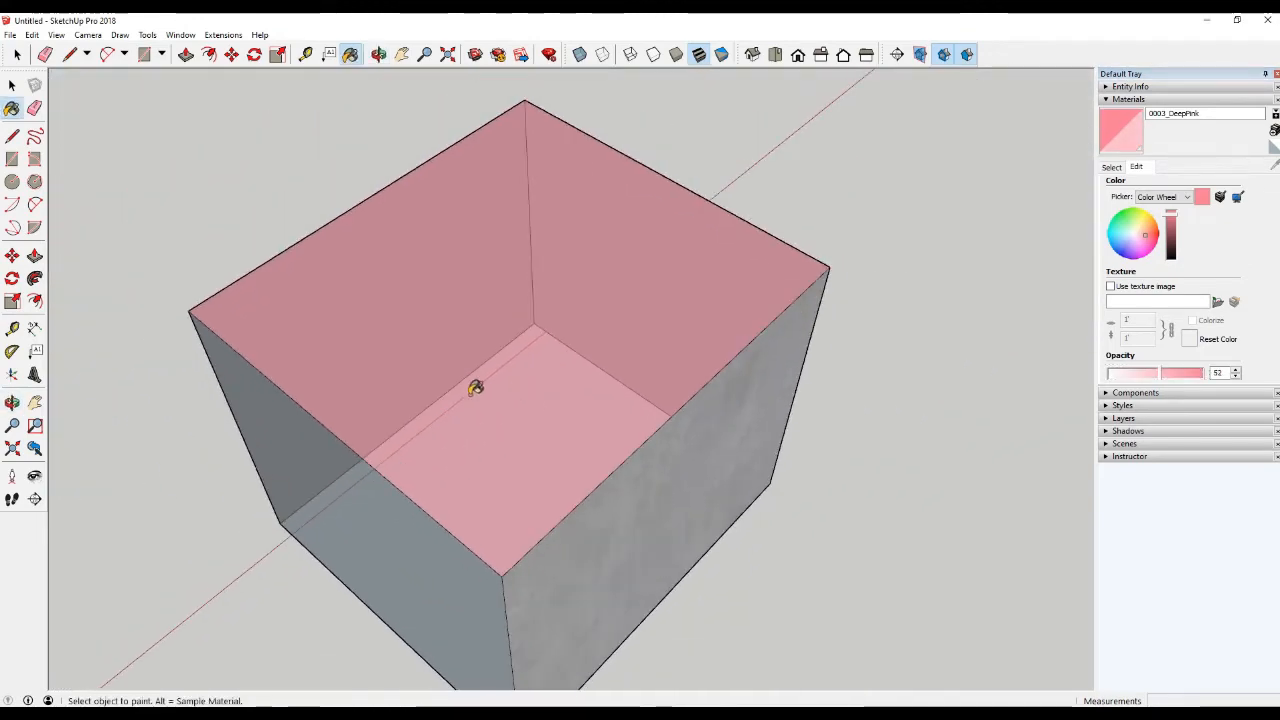
mouse_move(531, 331)
middle_down()
mouse_move(583, 357)
mouse_move(651, 286)
mouse_move(680, 290)
middle_up()
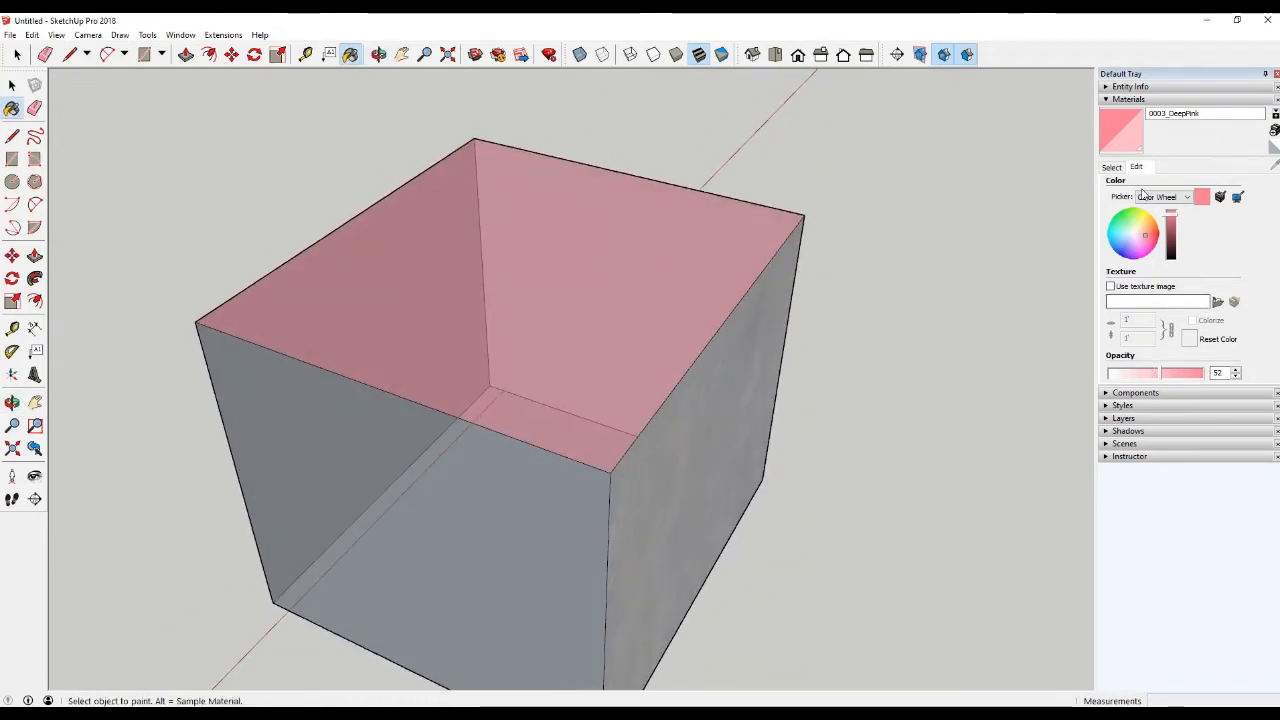
Sample the Brick Rough Dark material from the brick face of the box
click(1112, 168)
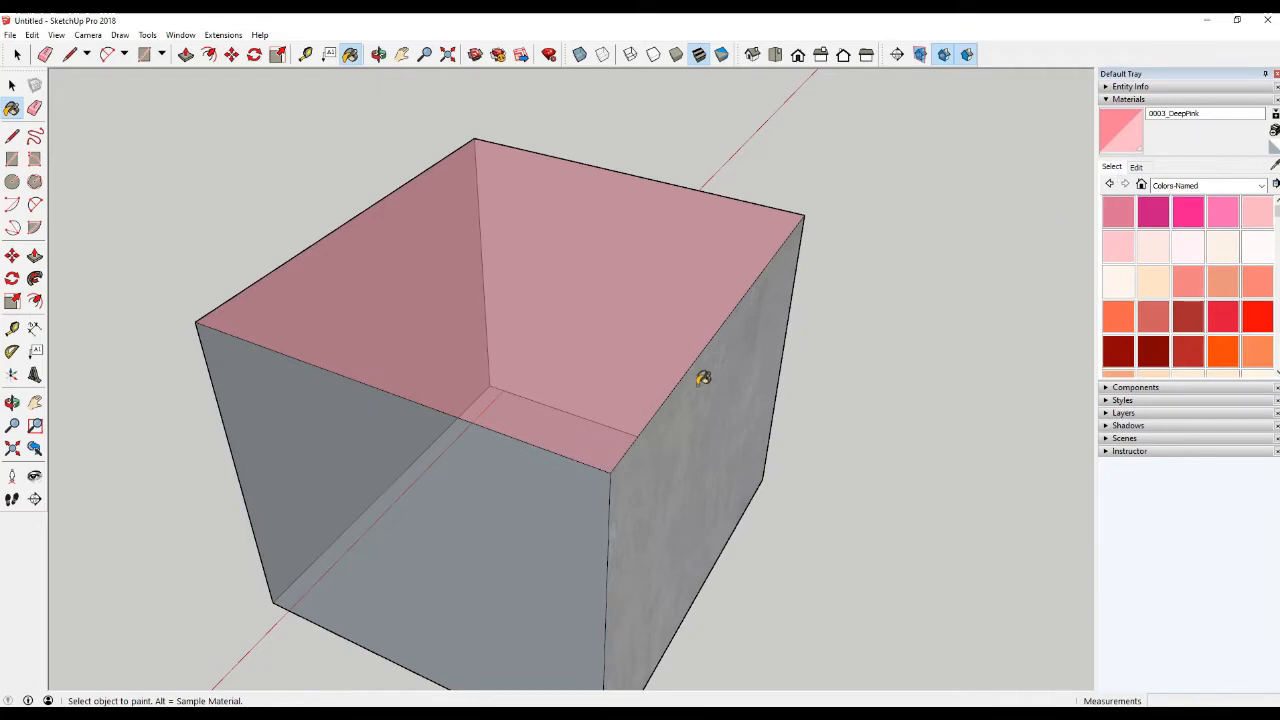
mouse_move(643, 366)
middle_down()
mouse_move(377, 297)
mouse_move(285, 415)
mouse_move(509, 397)
mouse_move(531, 409)
middle_up()
scroll(531, 409, up, 5)
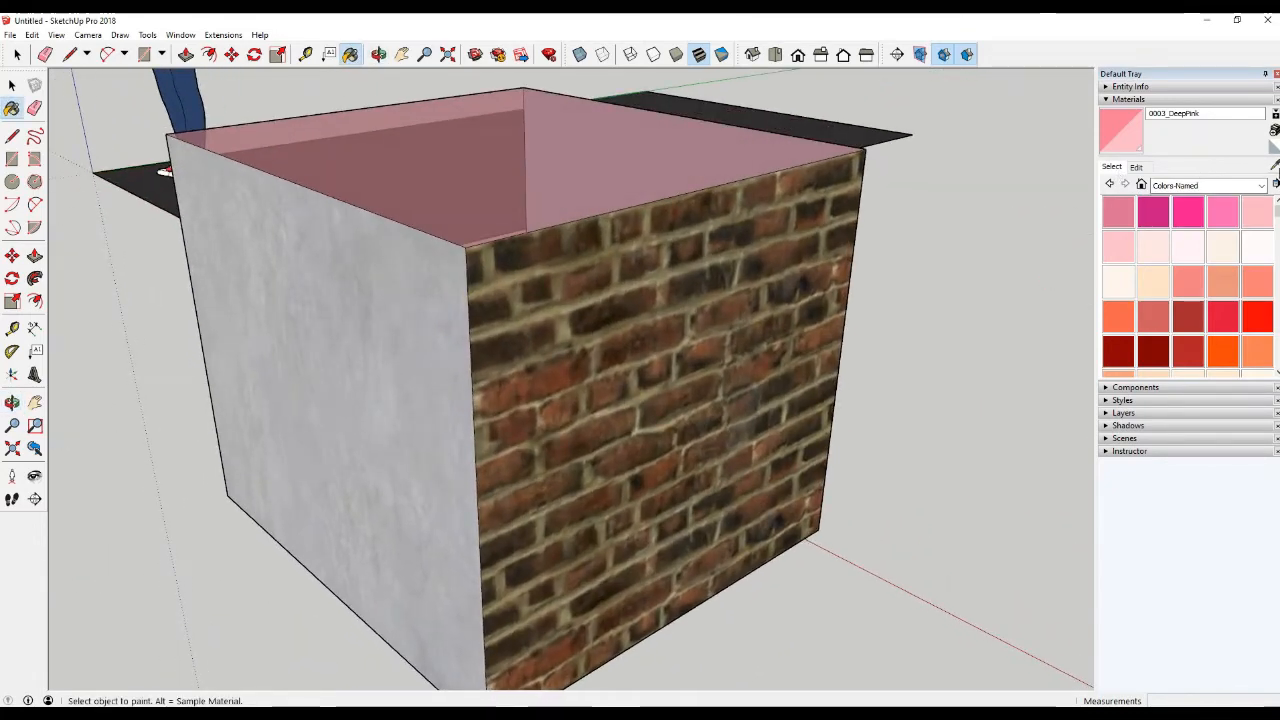
scroll(640, 352, down, 2)
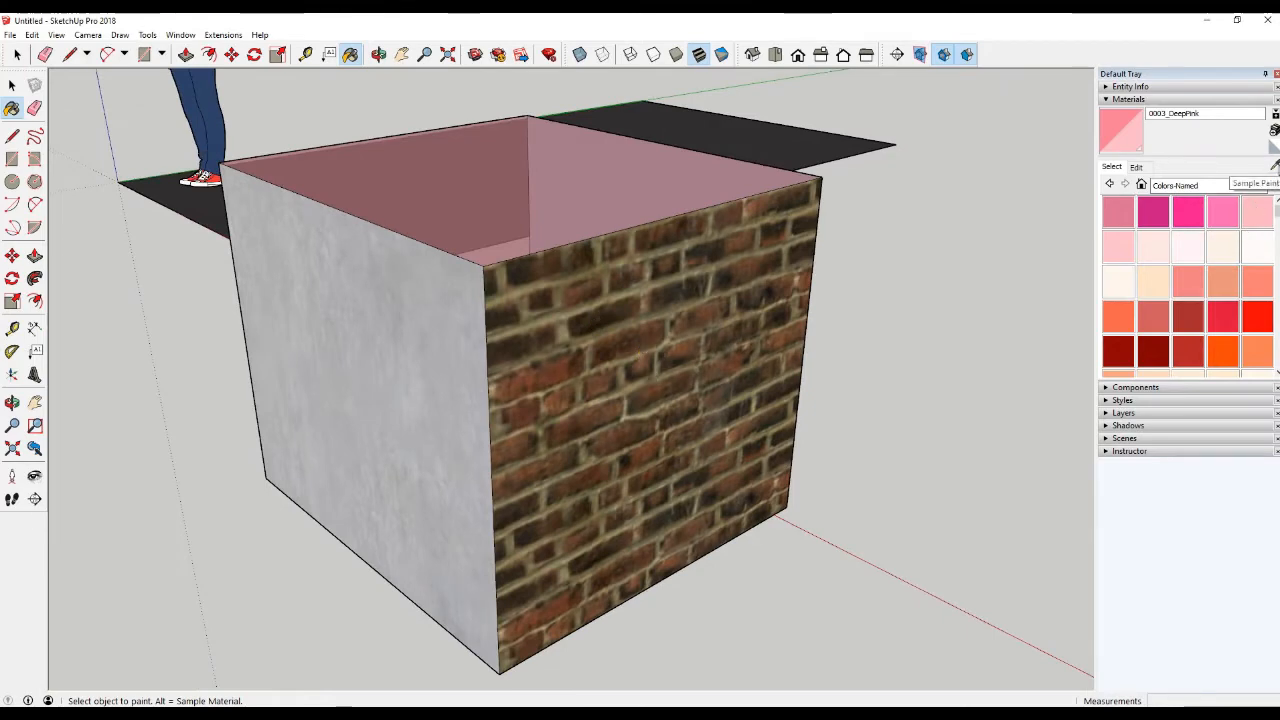
click(1274, 165)
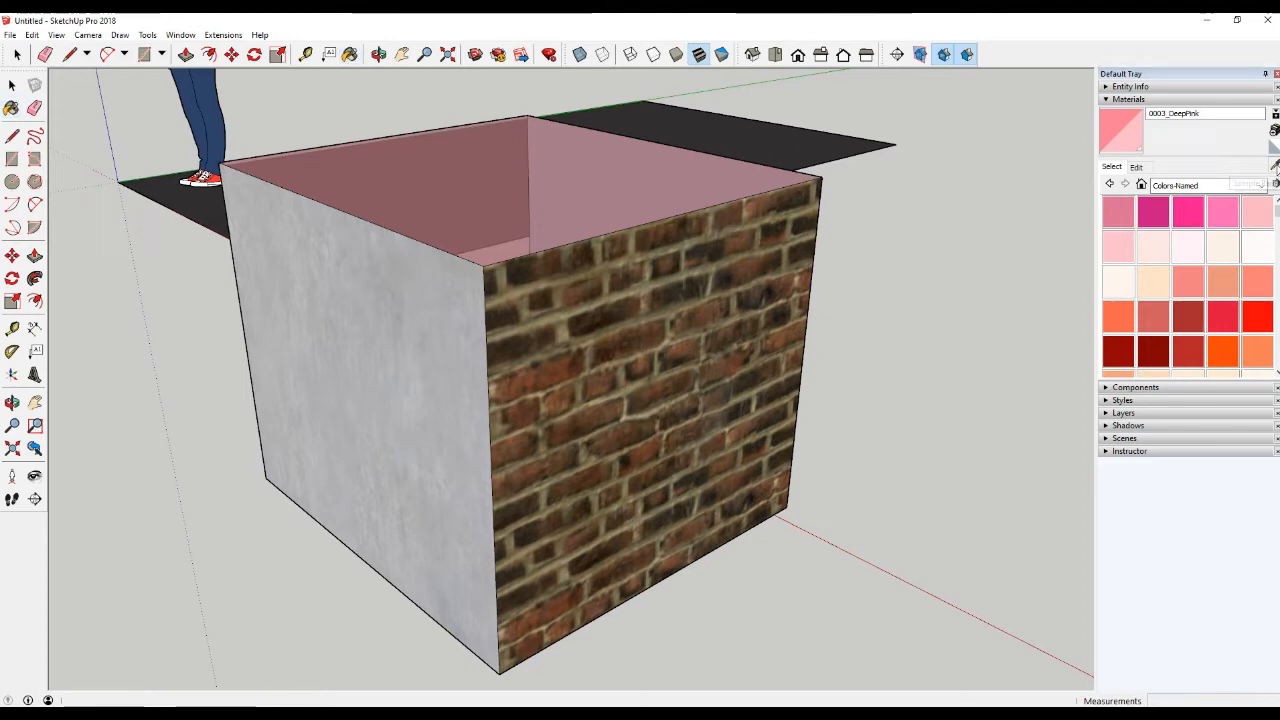
click(712, 350)
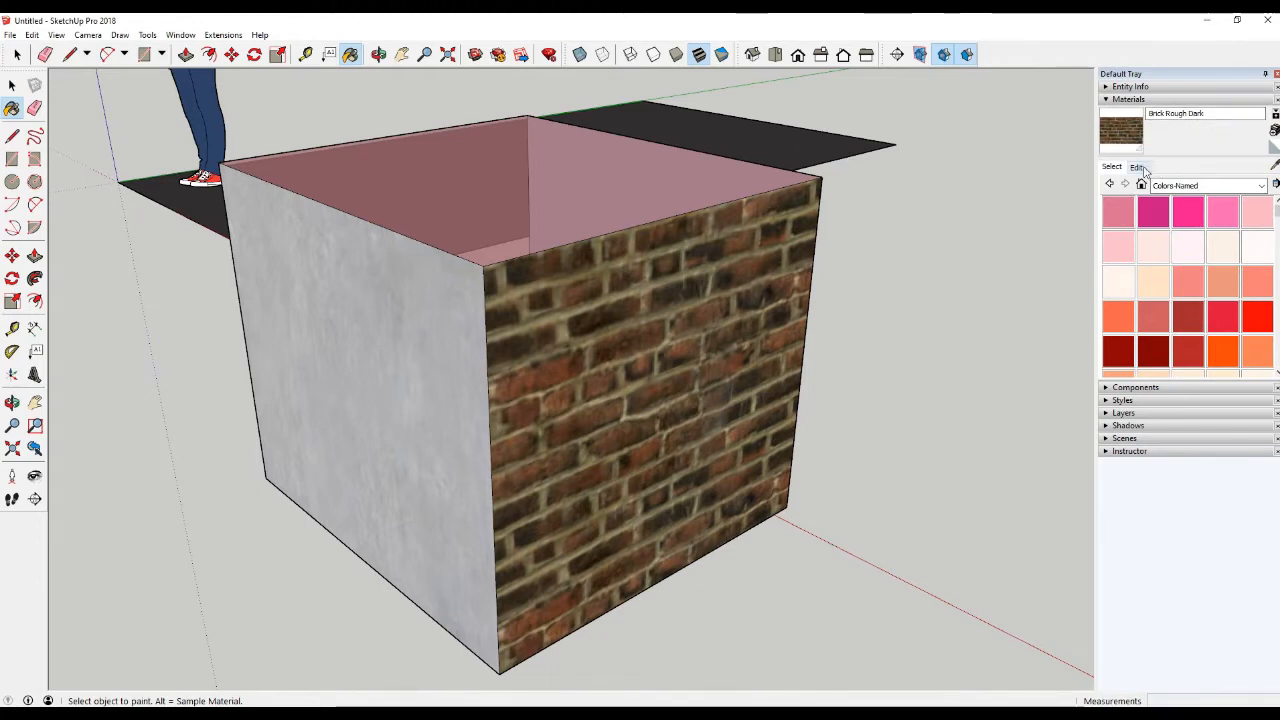
Recolor the Brick Rough Dark material to dark blue with the Color Wheel
click(1140, 168)
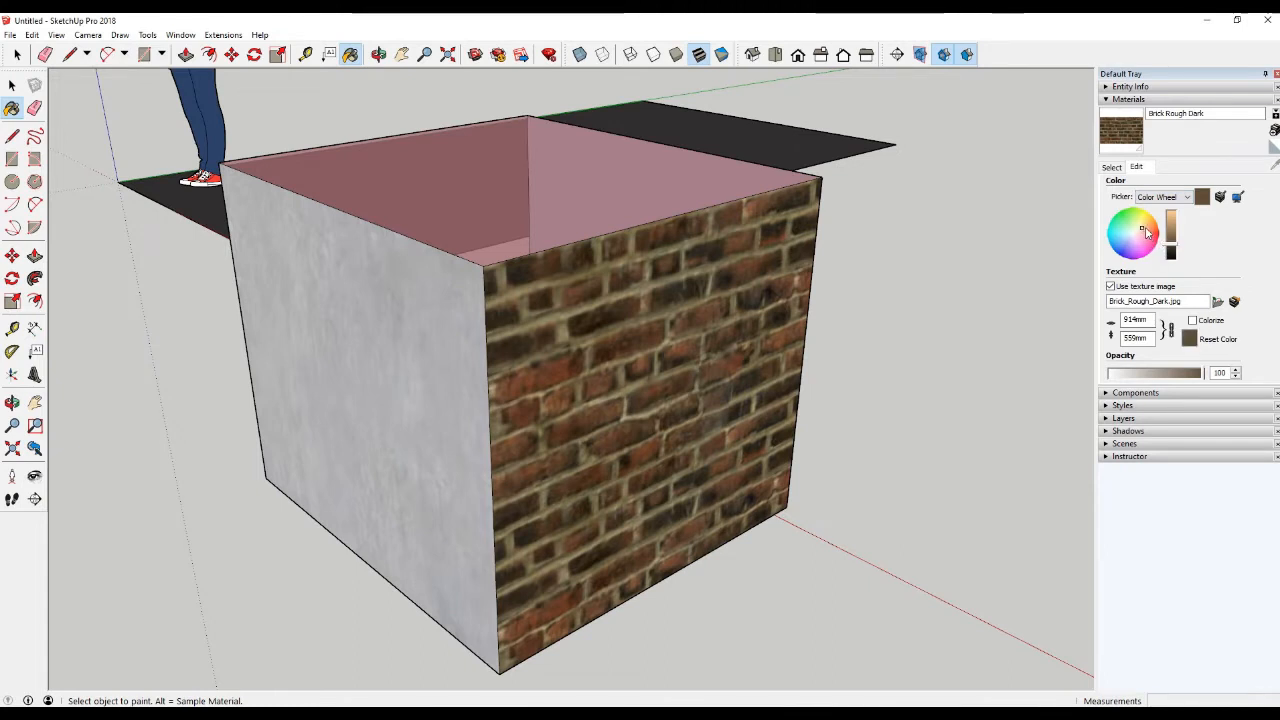
click(1147, 234)
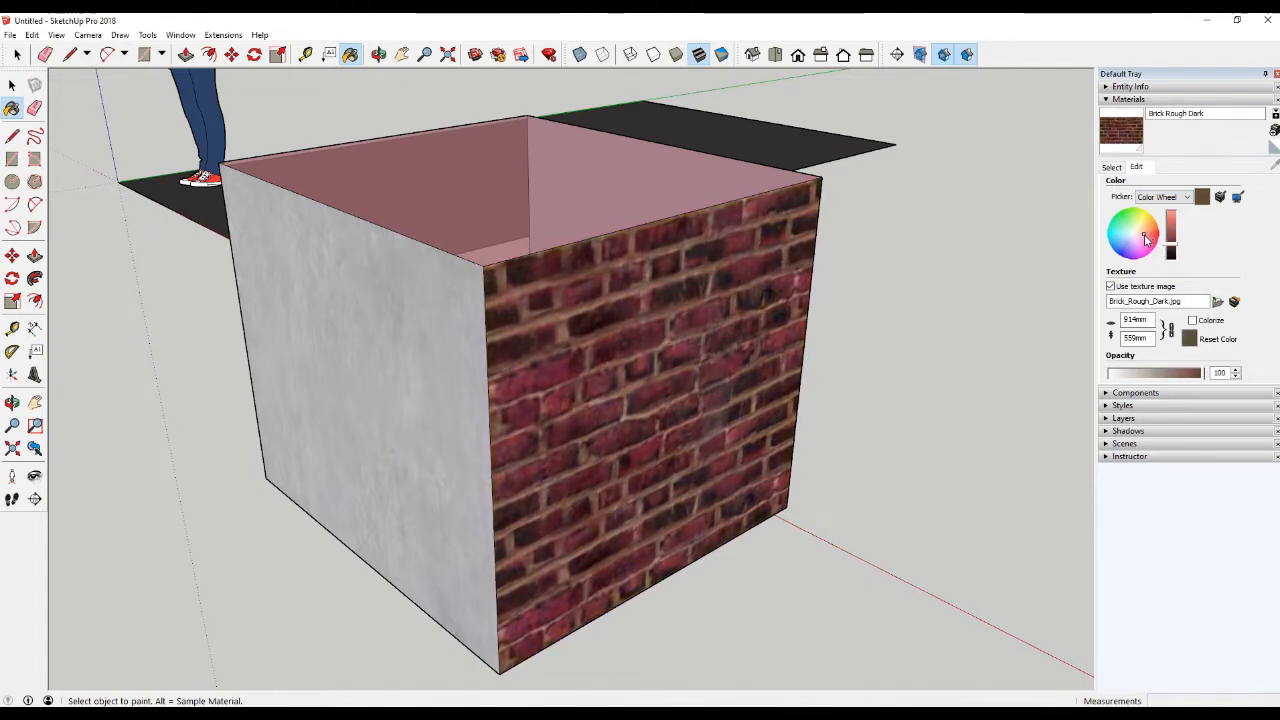
mouse_move(1147, 238)
mouse_down()
mouse_move(1134, 228)
mouse_move(1129, 246)
mouse_up()
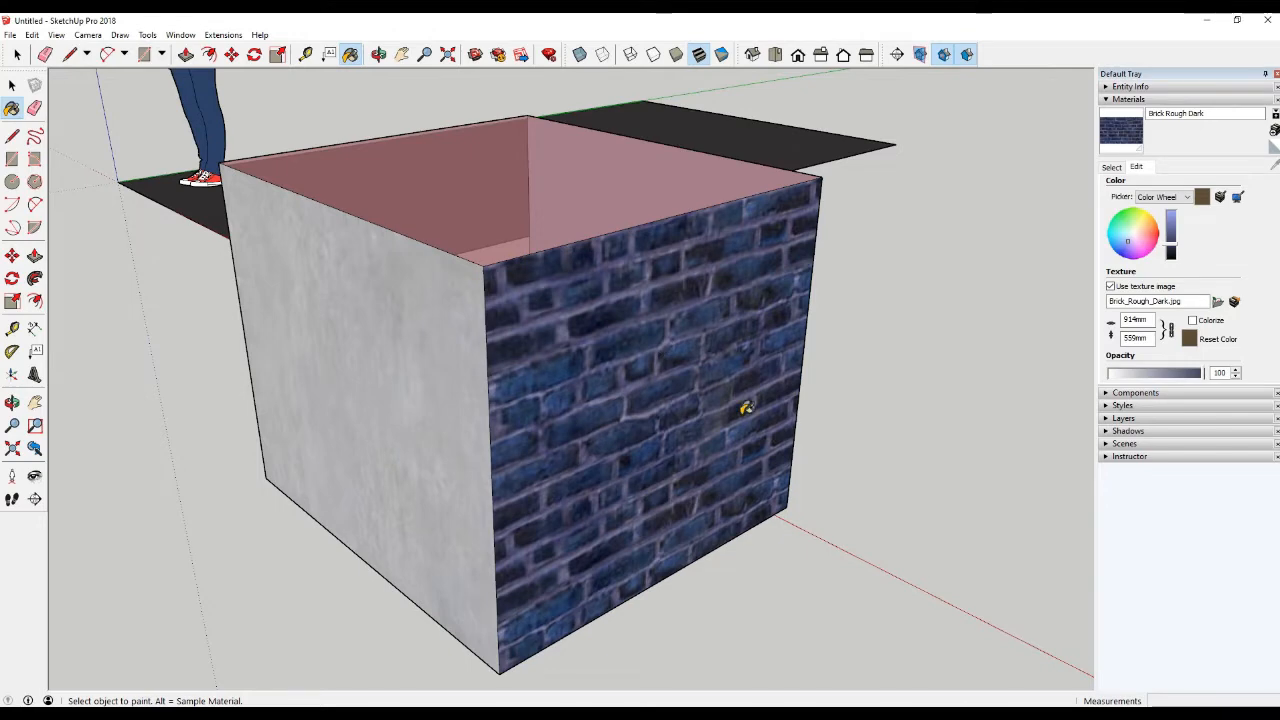
Reduce the opacity of the blue brick material to 51
scroll(677, 374, up, 2)
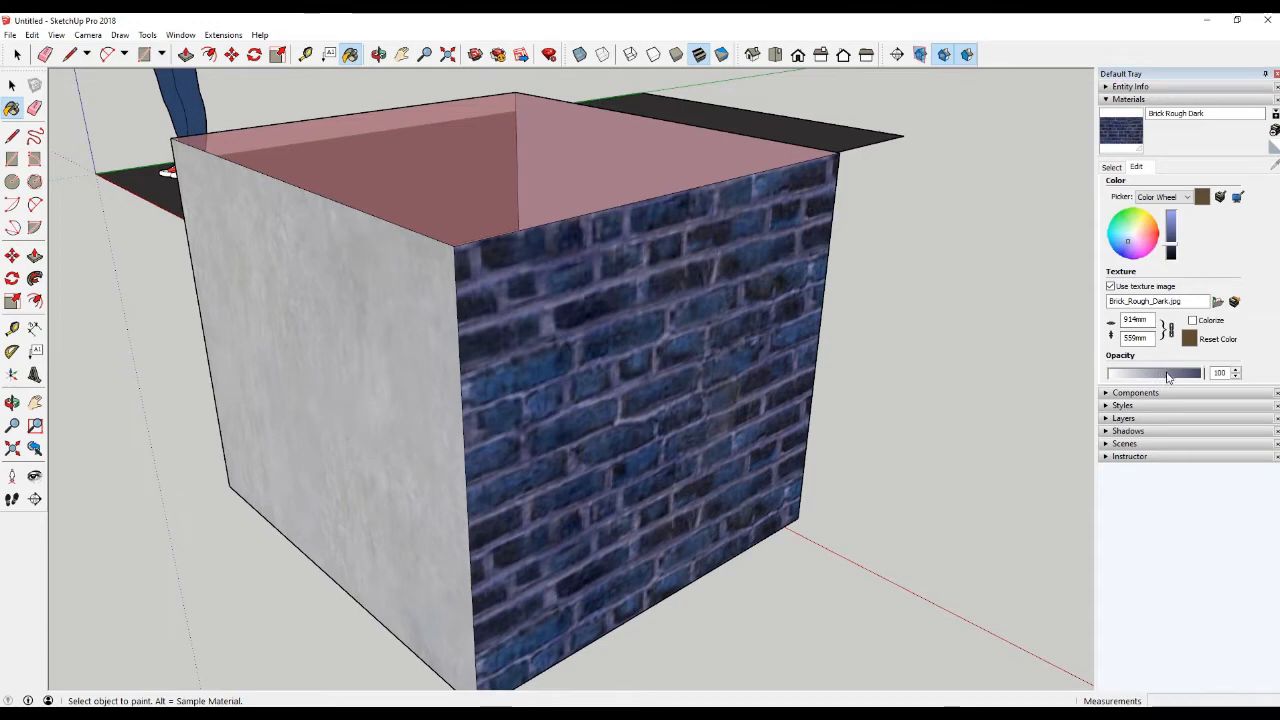
click(1168, 376)
drag(1167, 376, 1159, 376)
middle_drag(662, 389, 514, 368)
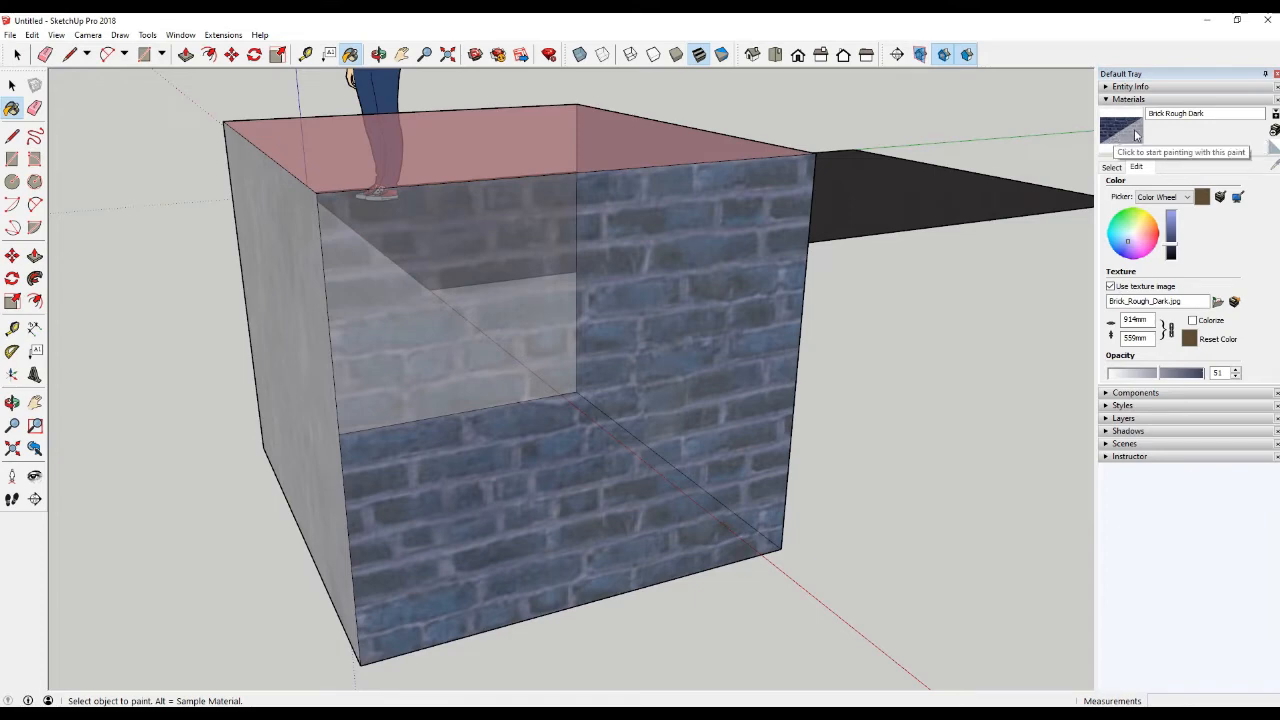
middle_drag(437, 366, 529, 394)
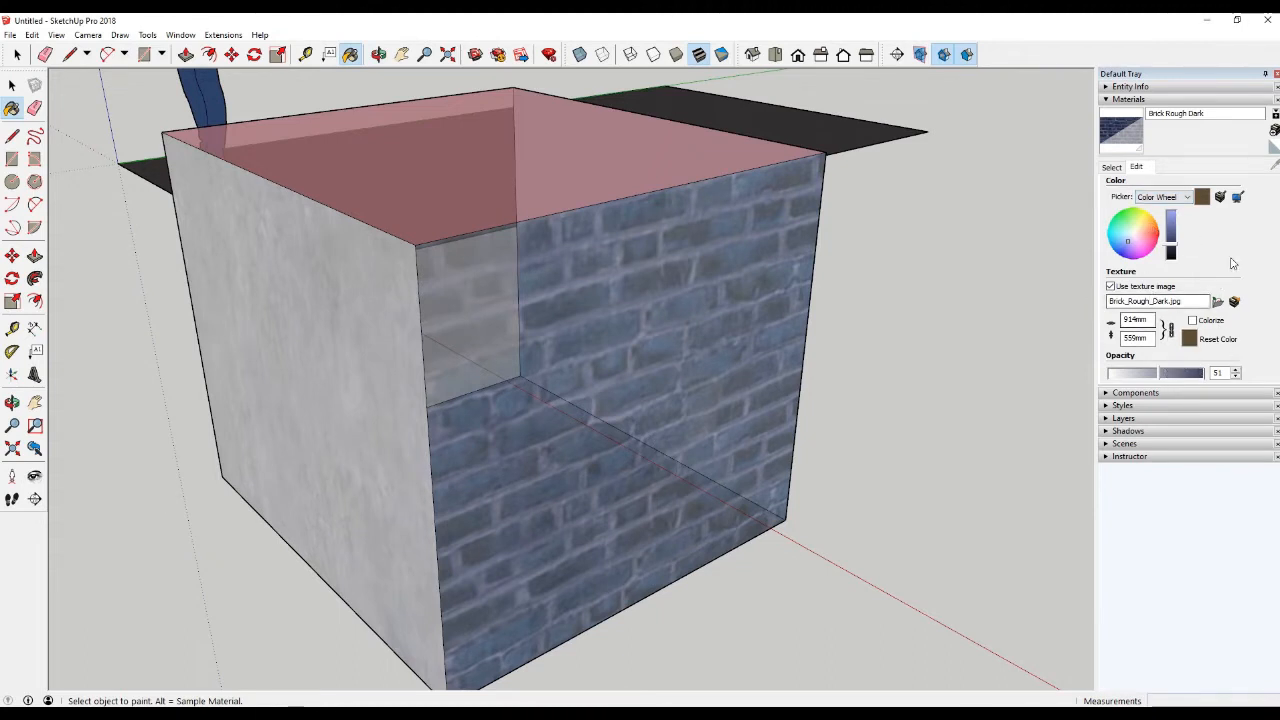
Create a new material that uses the arsitek-1 image from the Pictures folder as its texture
click(1112, 166)
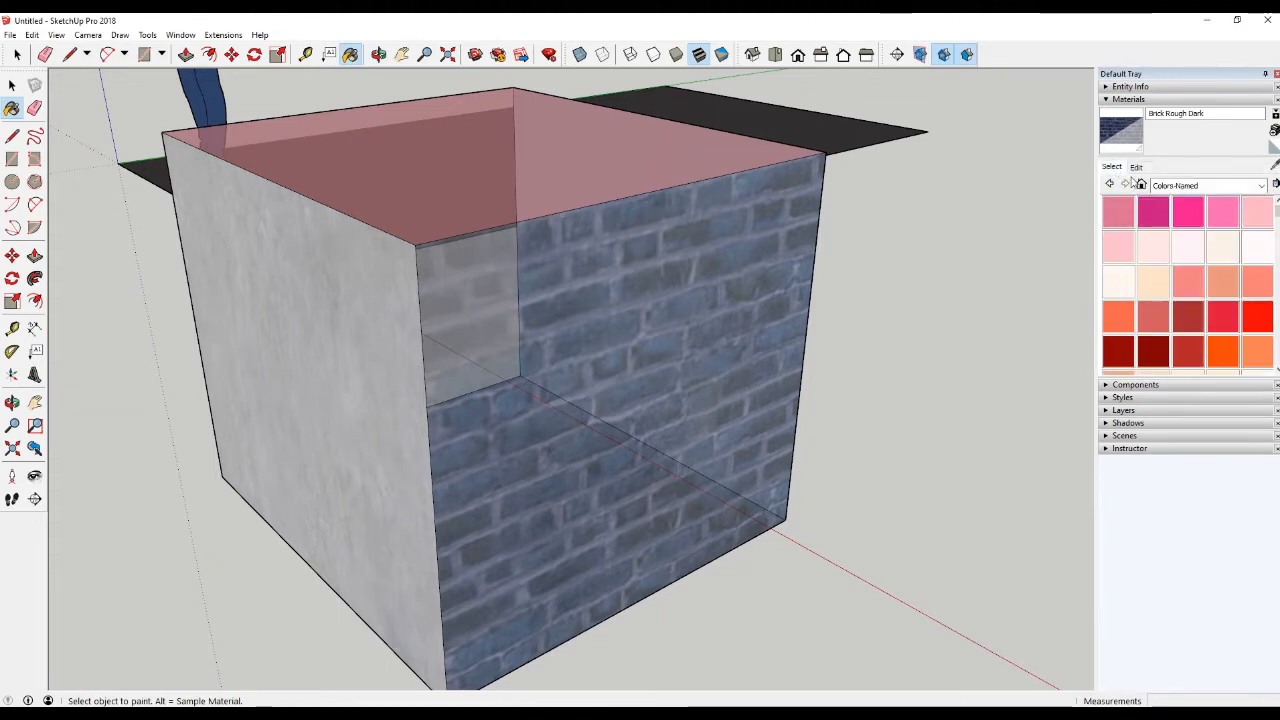
click(1238, 187)
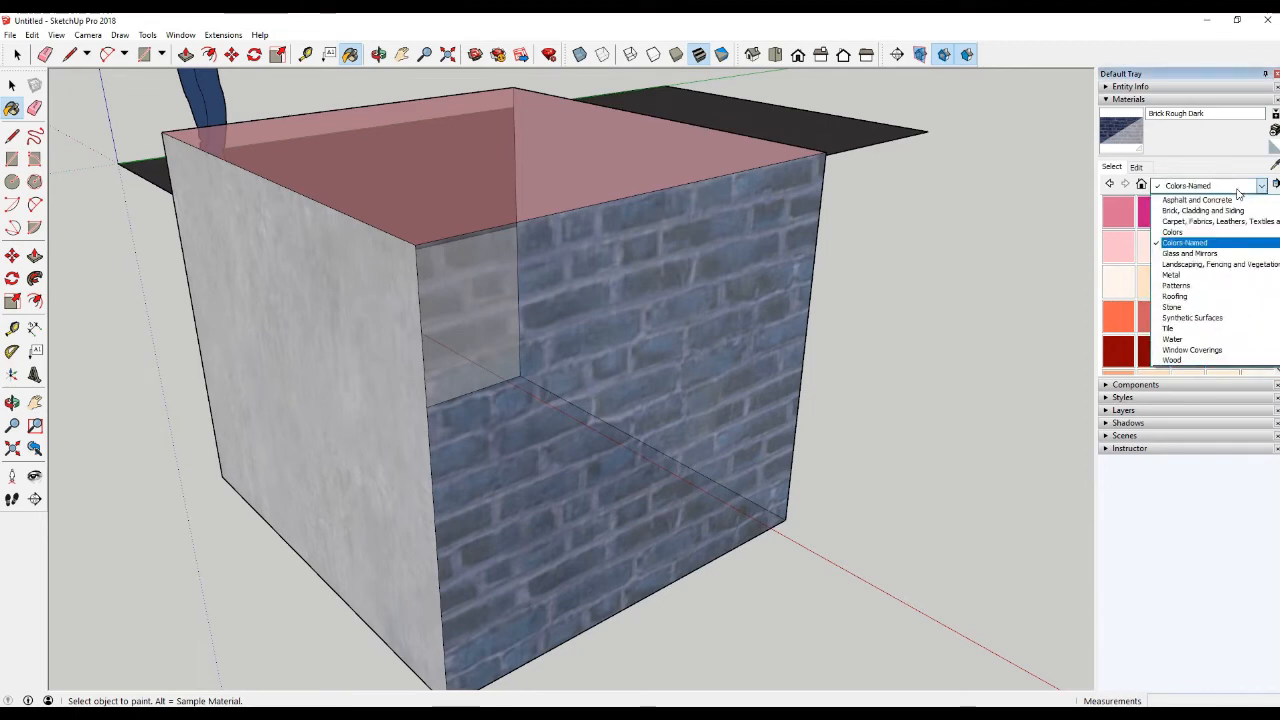
click(1238, 187)
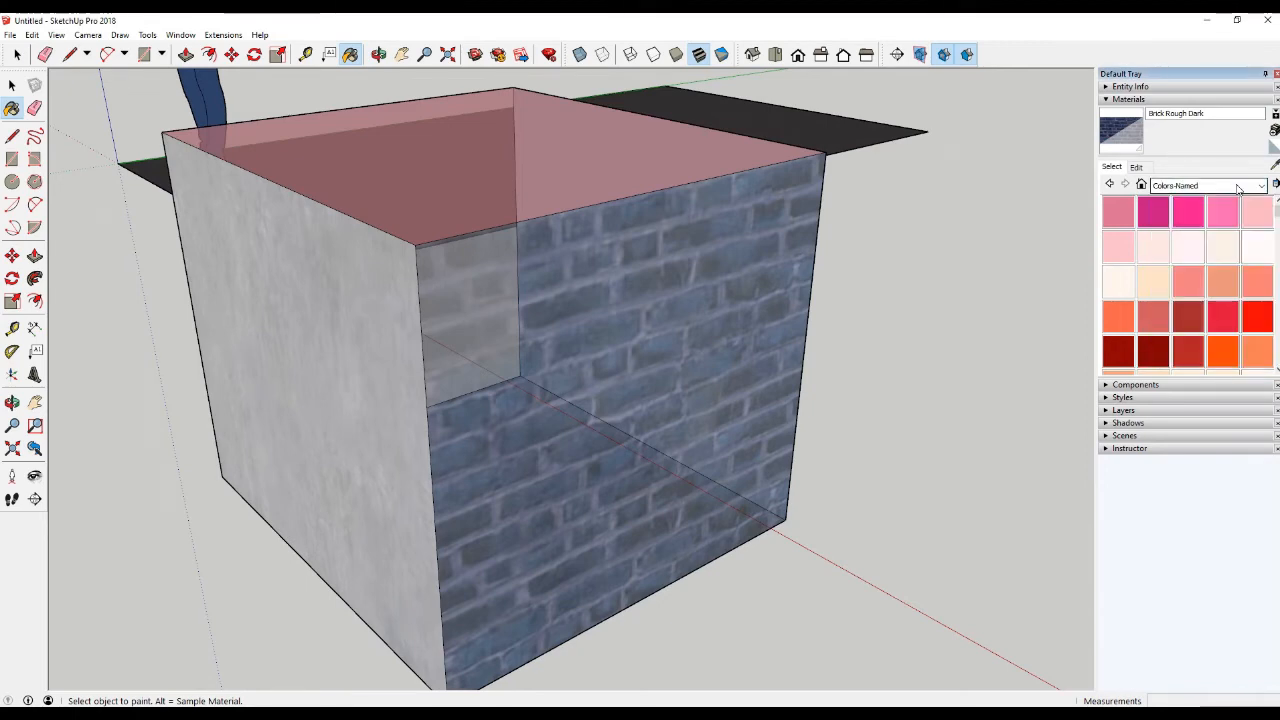
click(1274, 133)
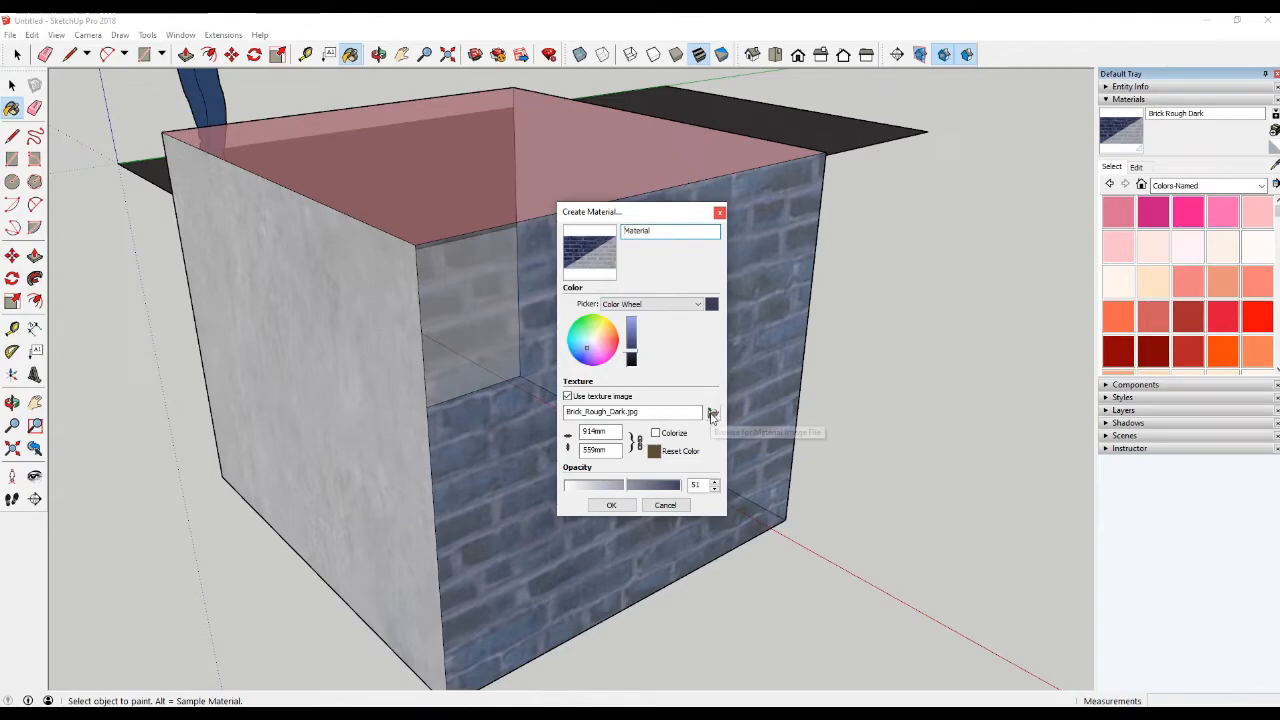
click(711, 415)
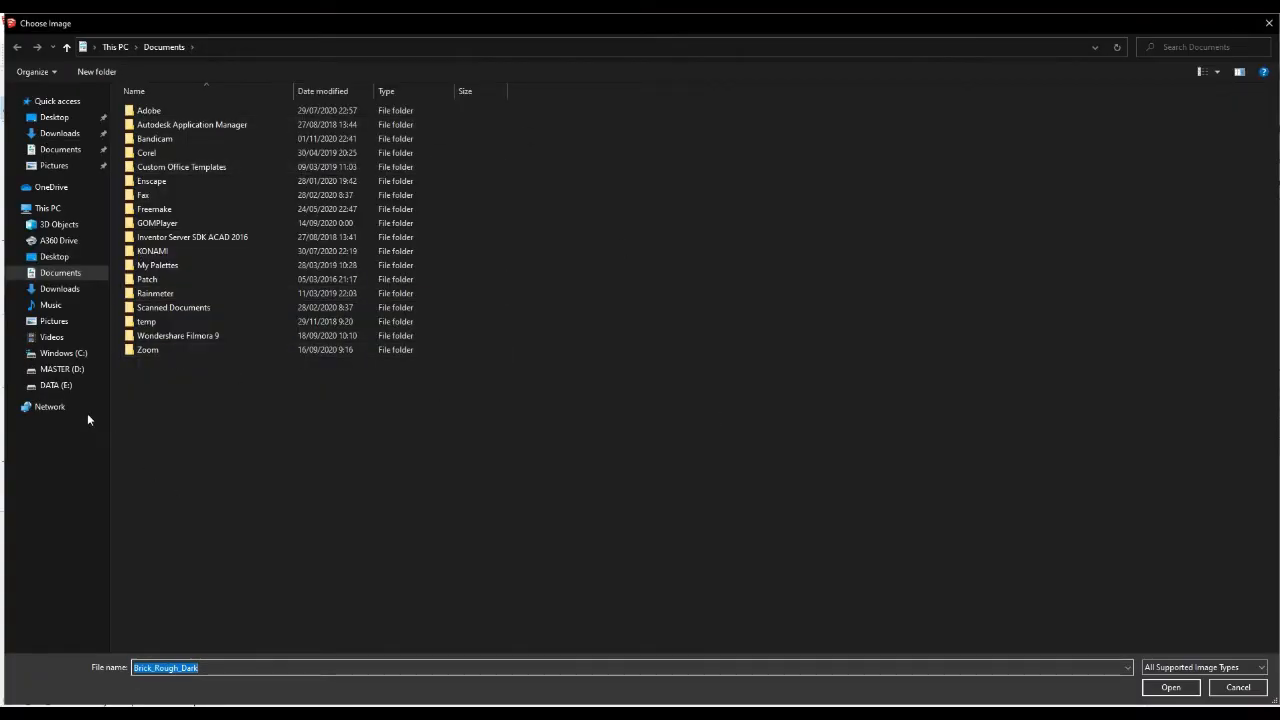
click(66, 374)
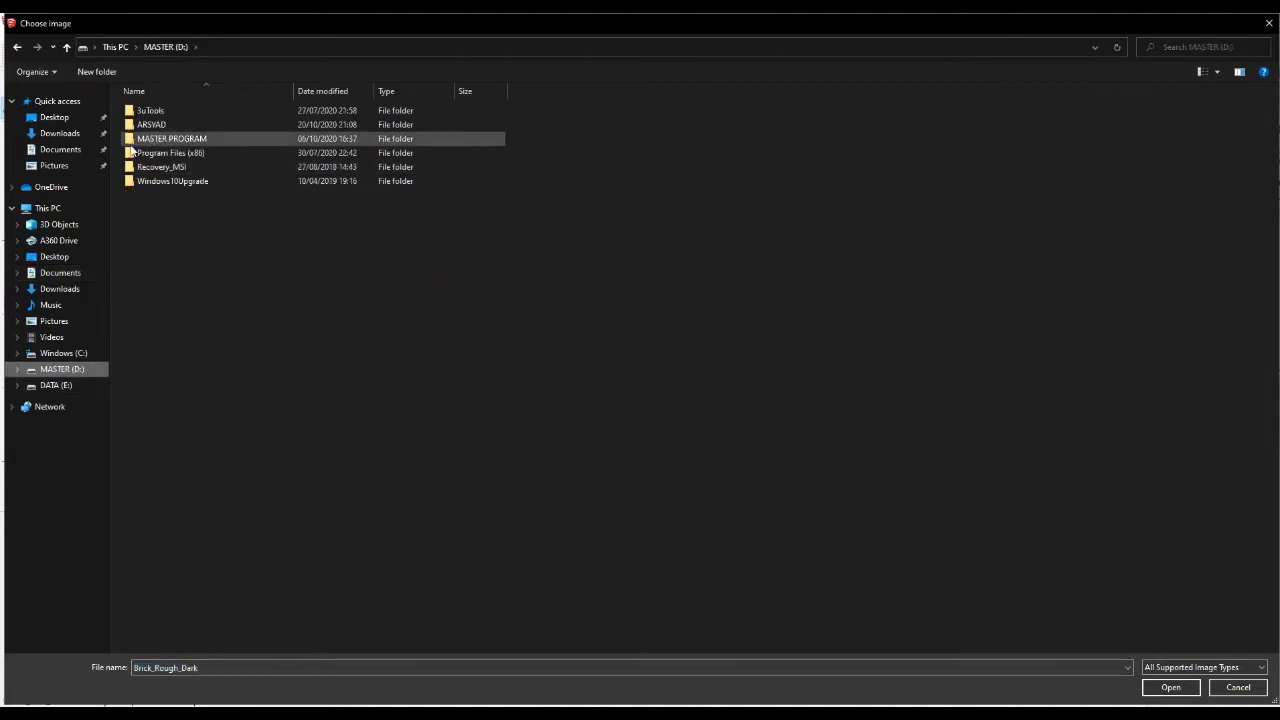
click(55, 165)
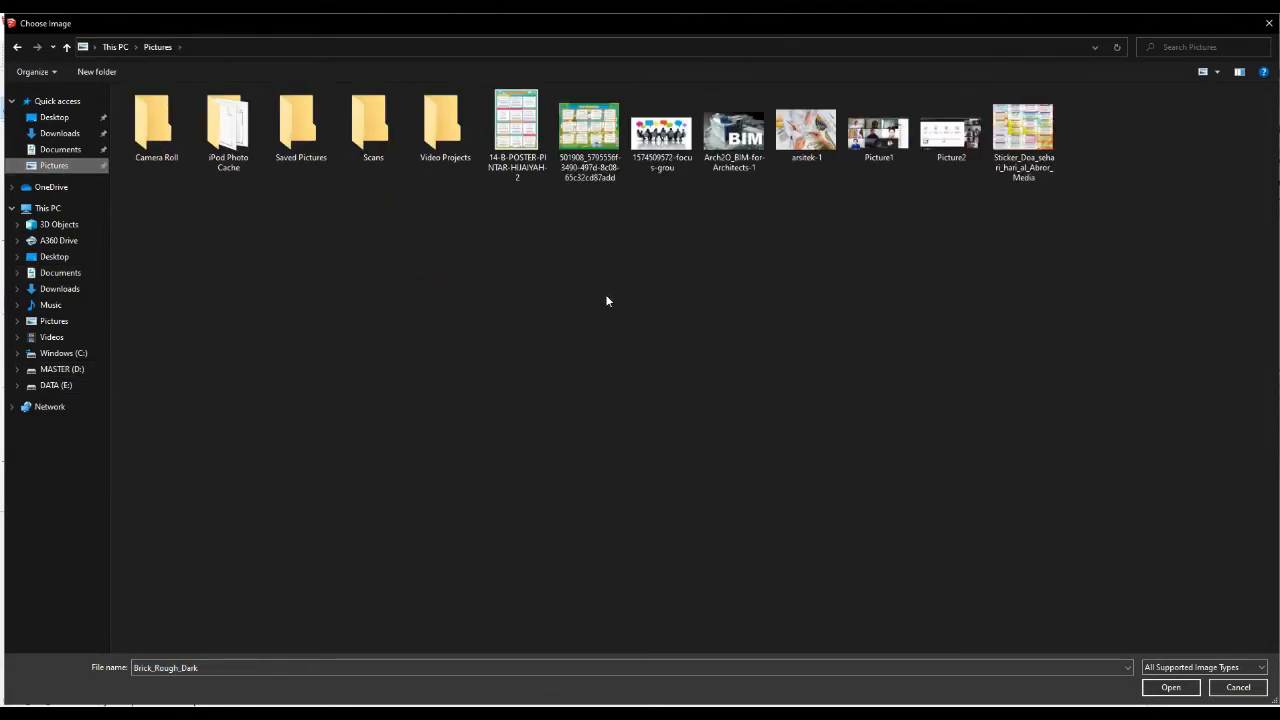
double_click(805, 135)
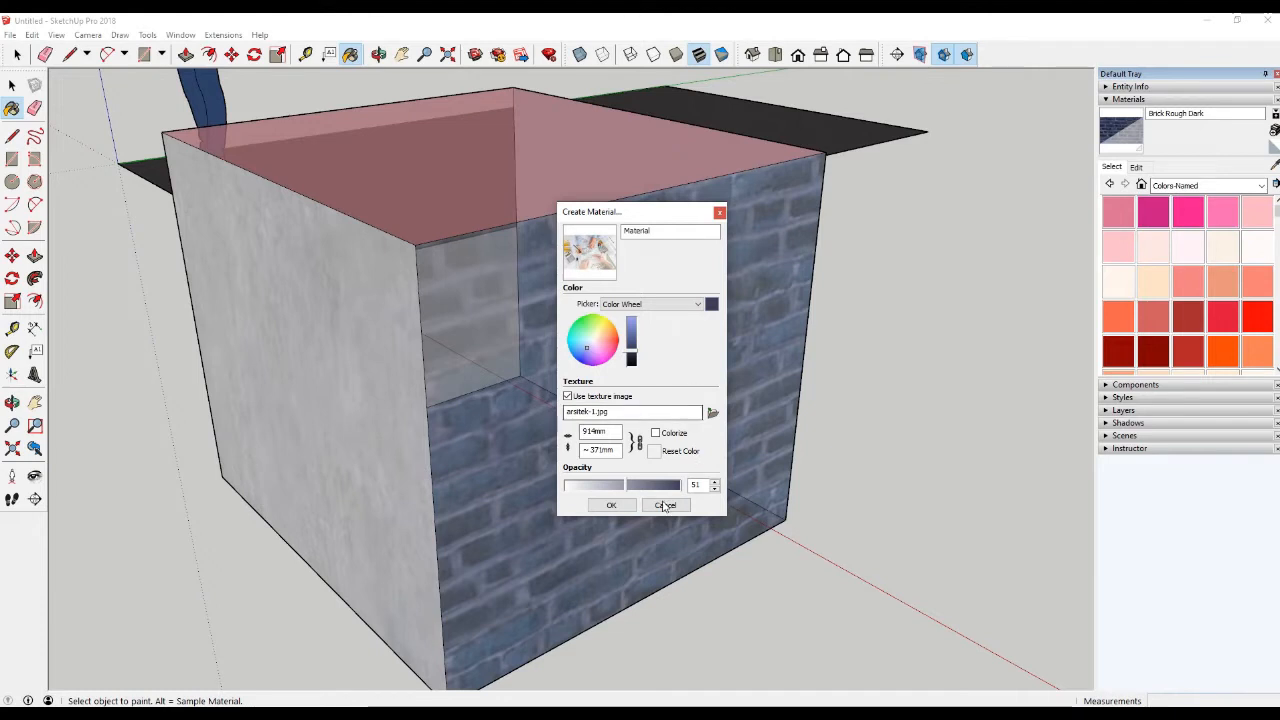
click(609, 505)
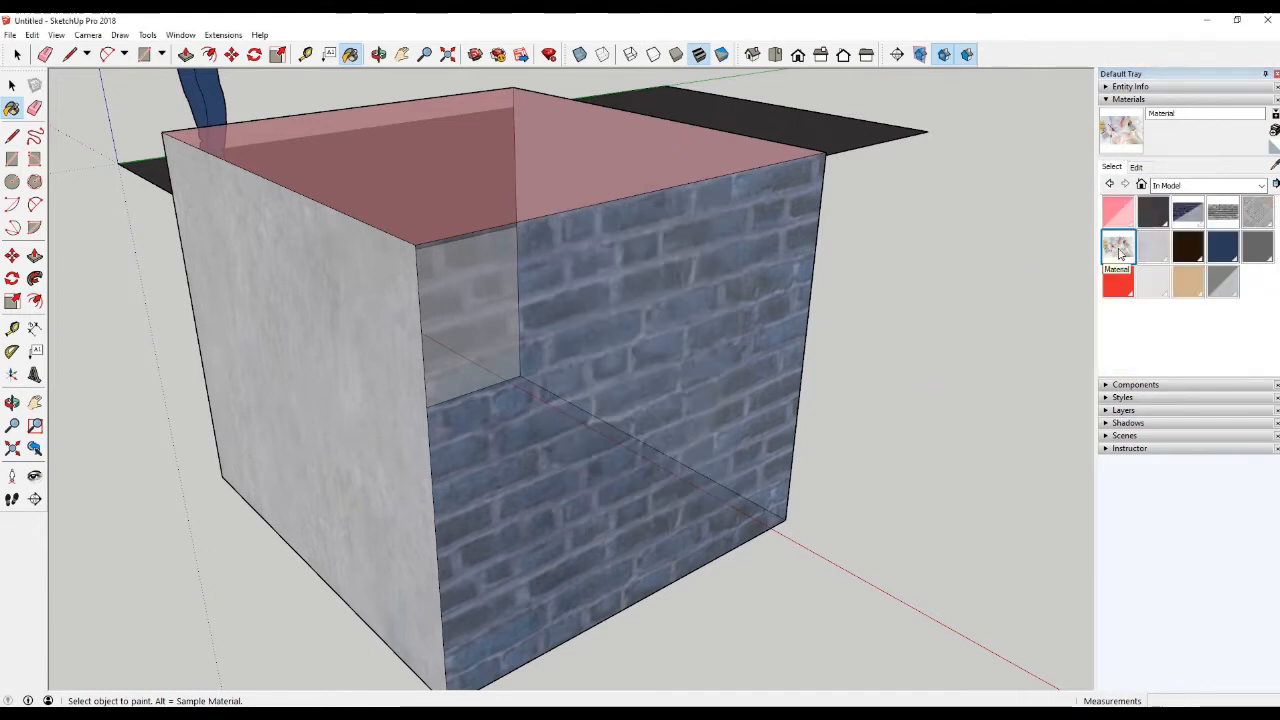
Paint the light gray concrete face of the box with the new arsitek-1 image material
mouse_move(554, 329)
middle_down()
mouse_move(814, 277)
mouse_move(497, 363)
middle_up()
click(404, 414)
mouse_move(404, 414)
middle_down()
mouse_move(660, 365)
mouse_move(600, 300)
mouse_move(560, 370)
mouse_move(603, 345)
mouse_move(720, 360)
mouse_move(765, 337)
mouse_move(808, 405)
middle_up()
Set the image material's texture width to 1500 mm at a locked aspect ratio and raise its opacity to 100
click(1136, 167)
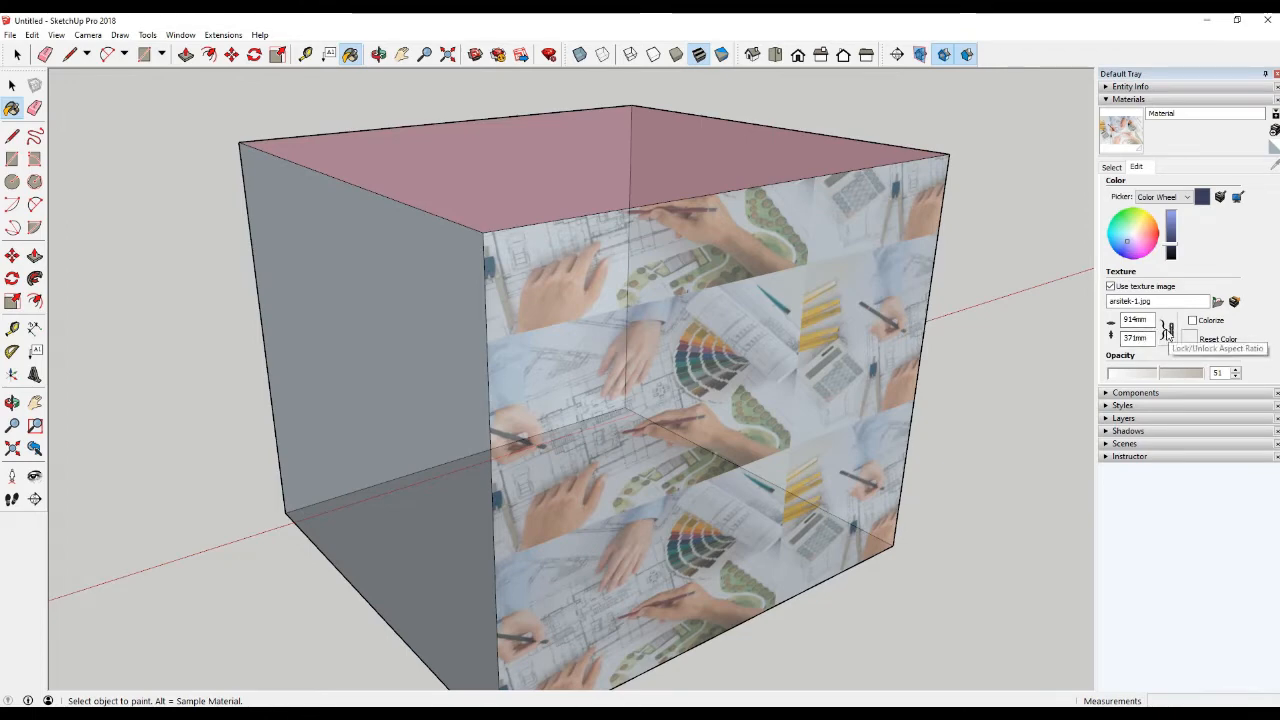
click(1168, 332)
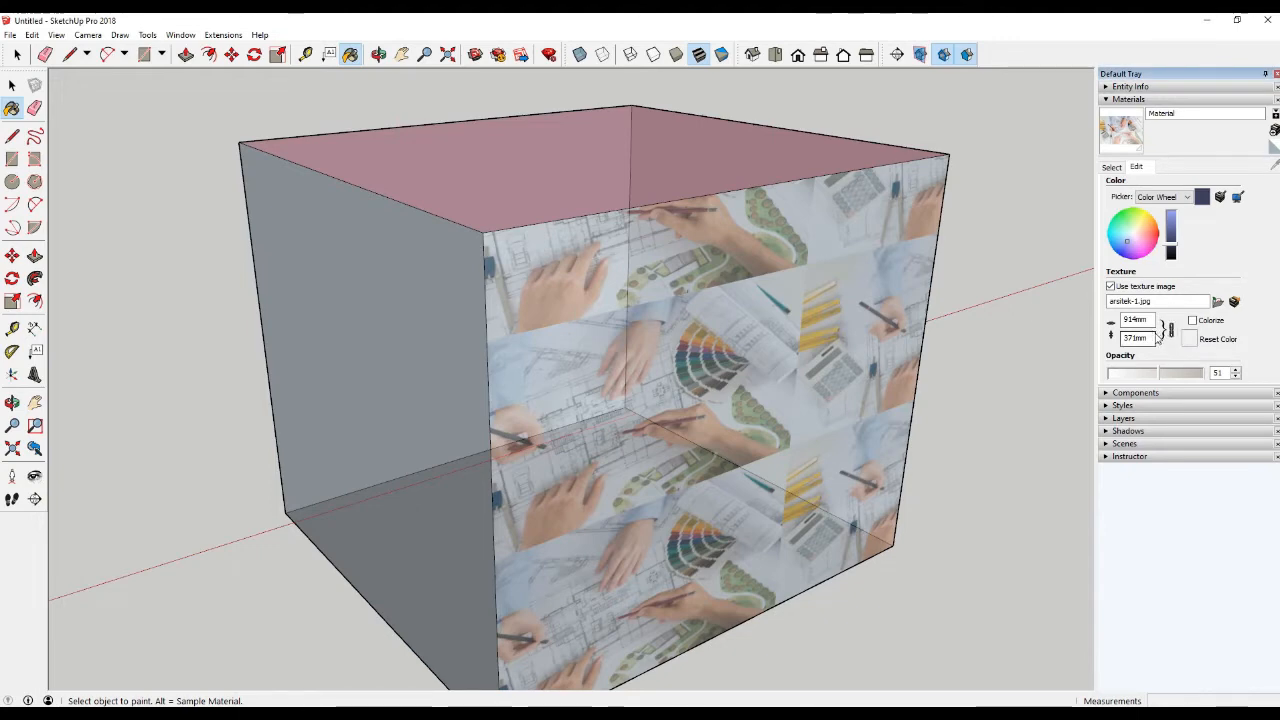
middle_click(774, 331)
middle_drag(1135, 319, 1137, 320)
click(1137, 320)
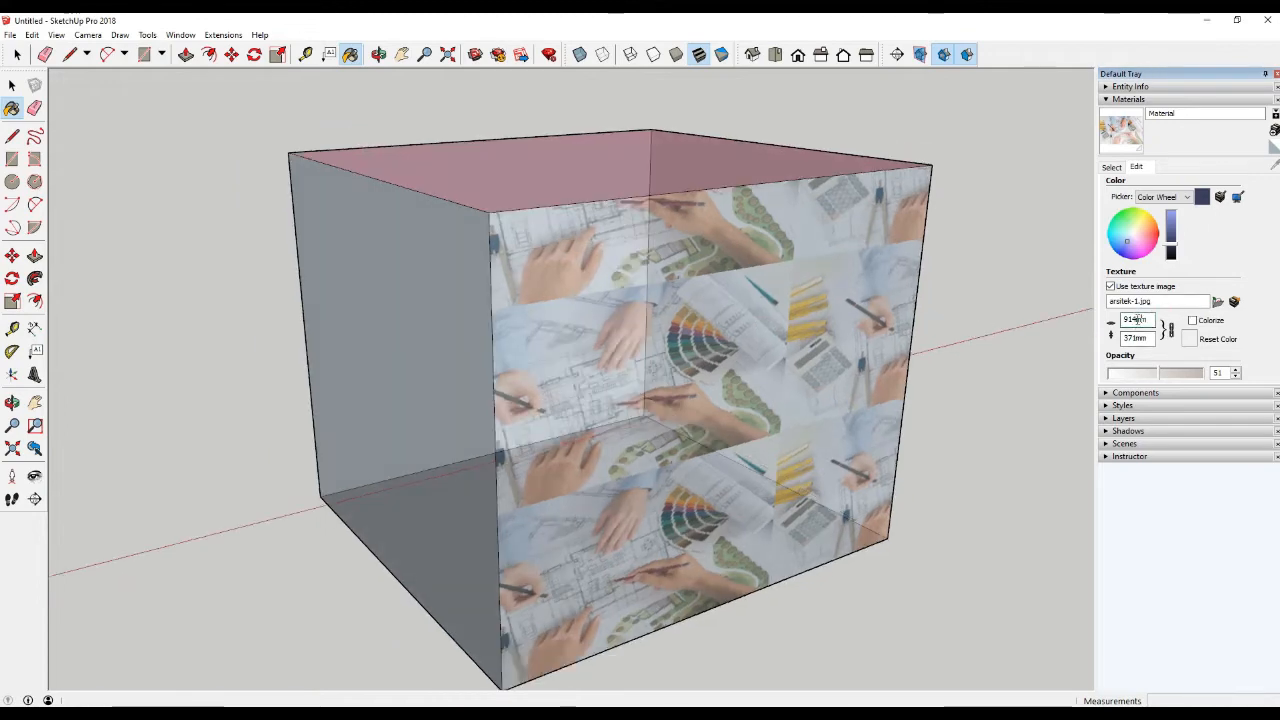
text(1500)
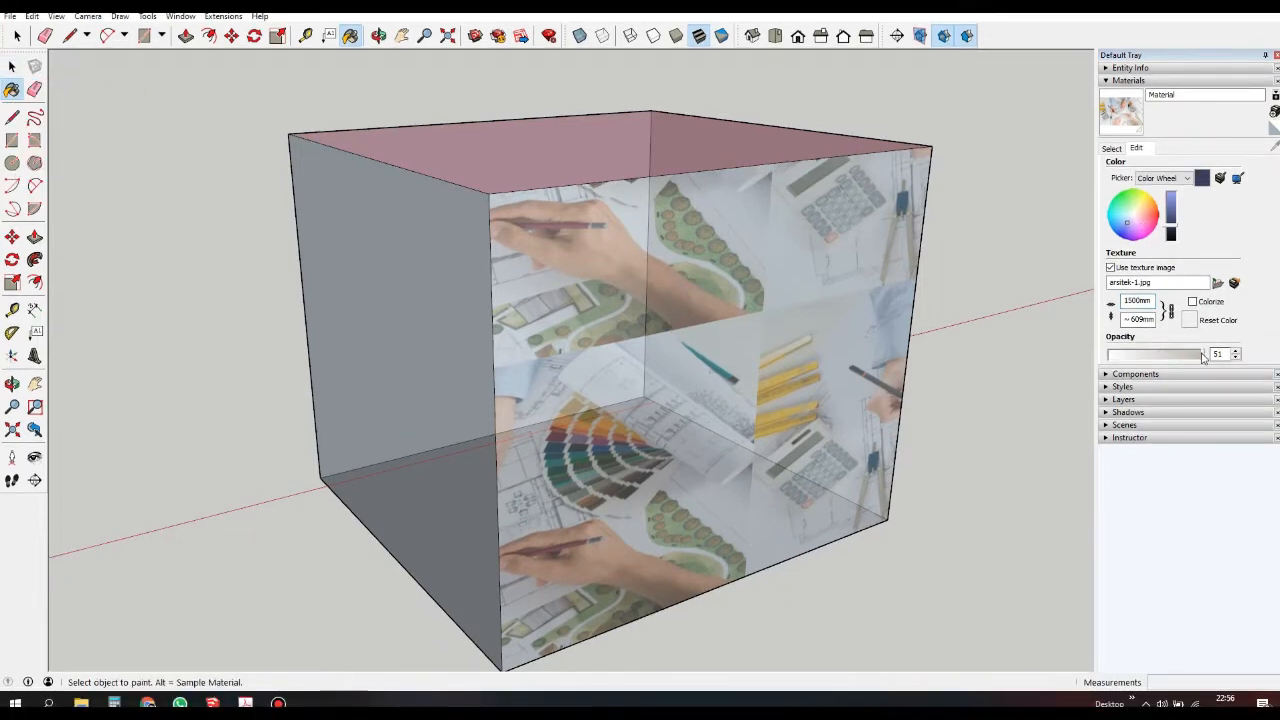
click(1203, 357)
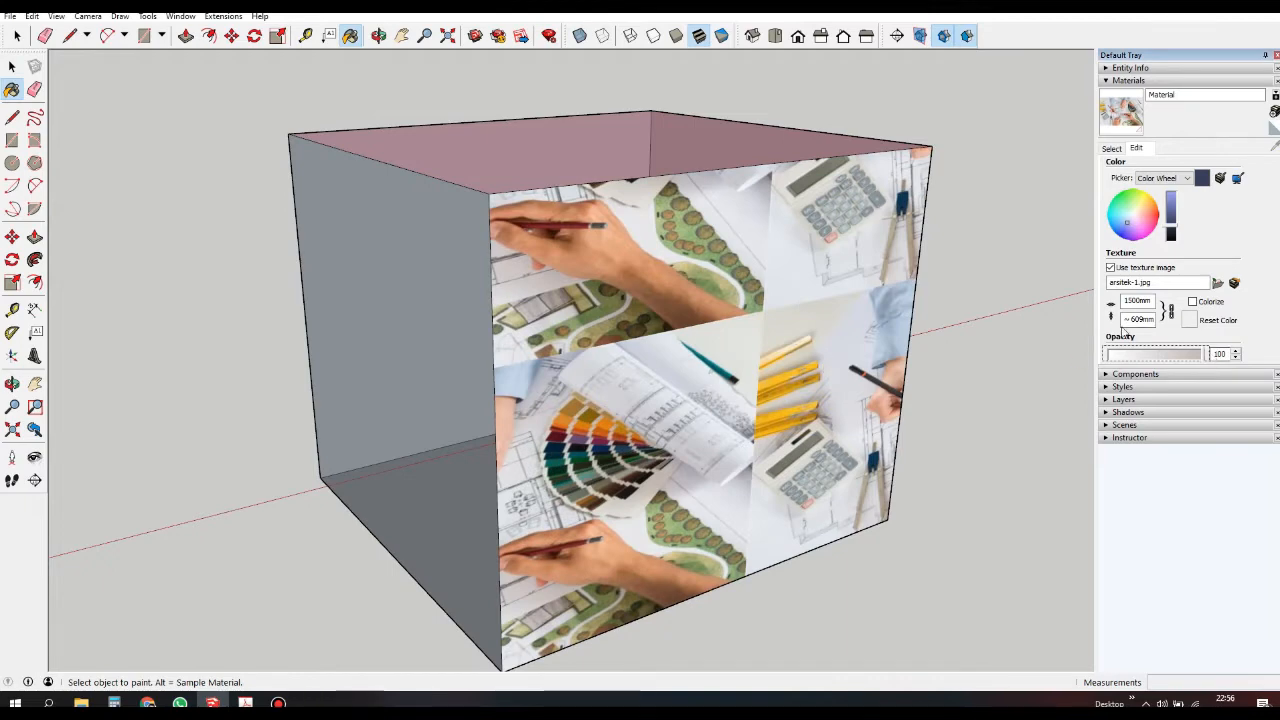
Start positioning the arsitek-1 texture on the box face and move it so the image corner meets the face's upper outer corner
click(11, 66)
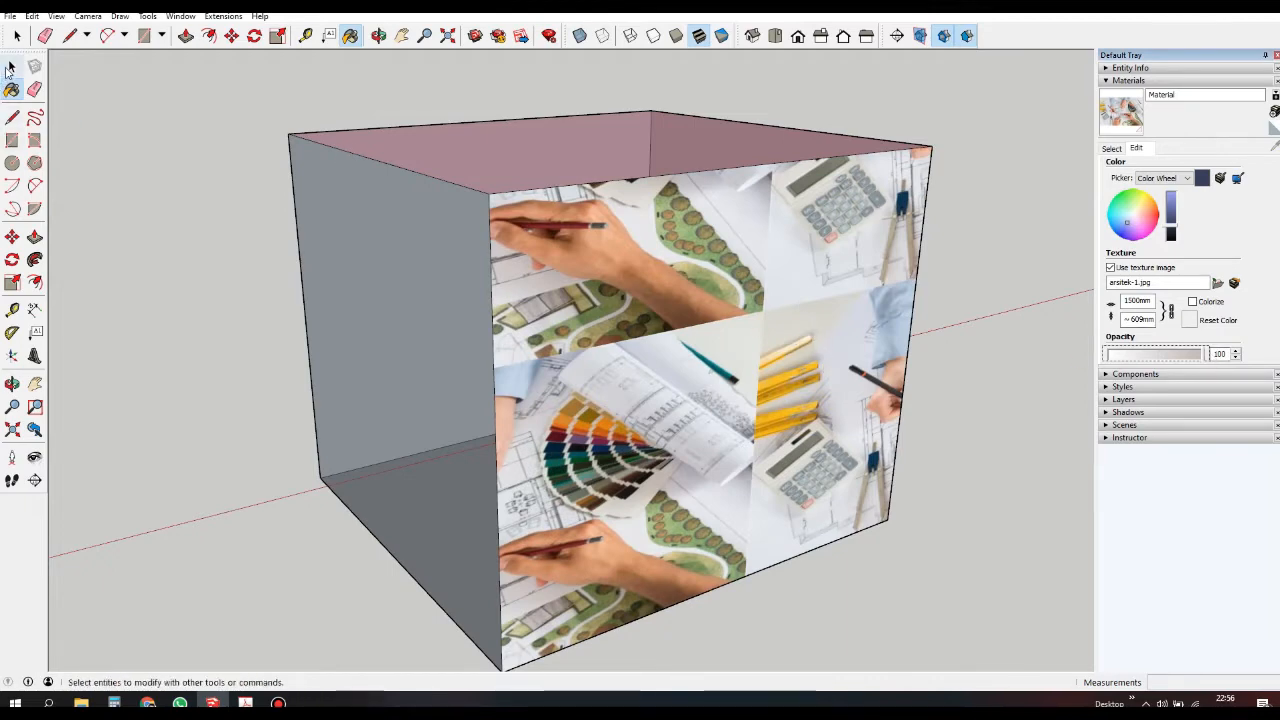
click(668, 320)
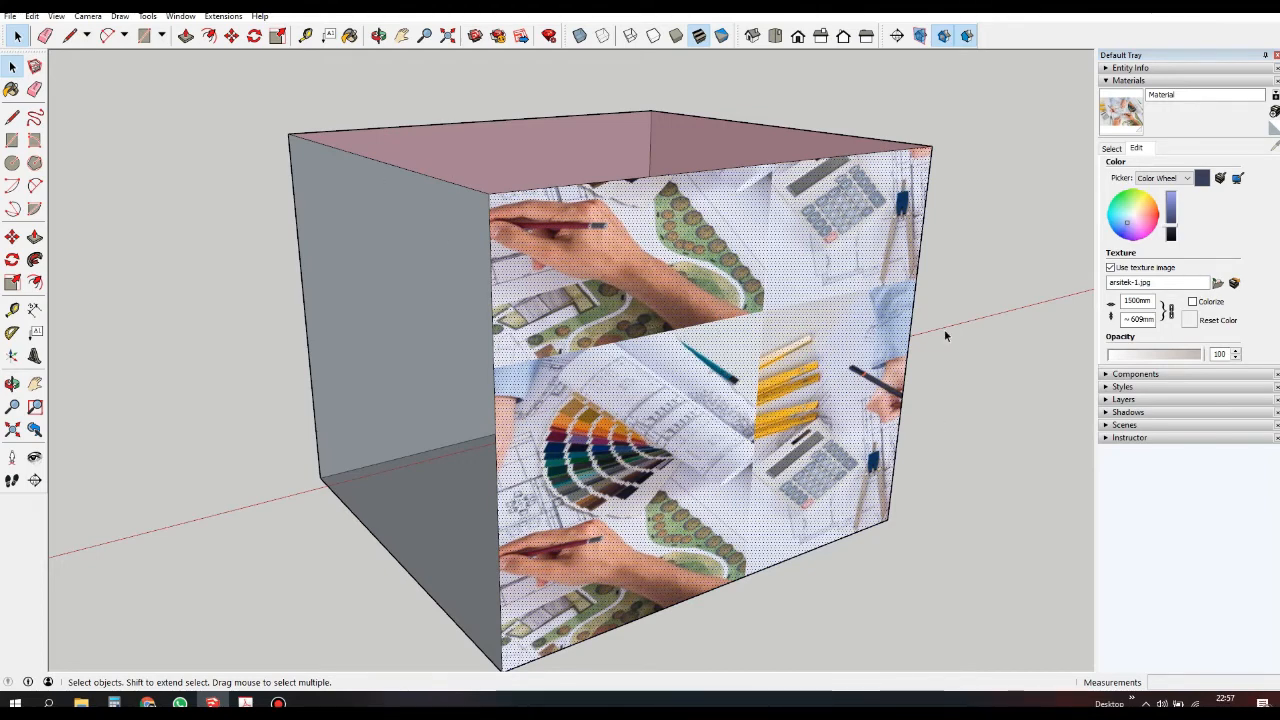
right_click(703, 292)
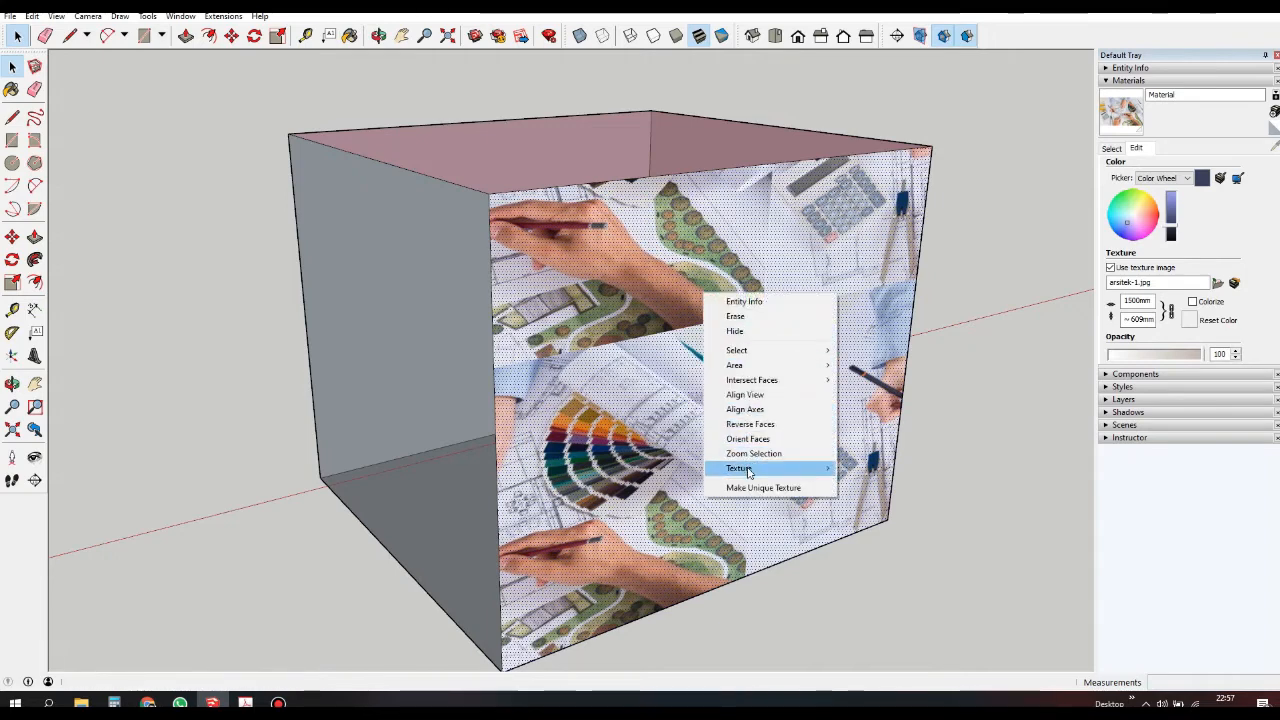
mouse_move(790, 468)
click(856, 467)
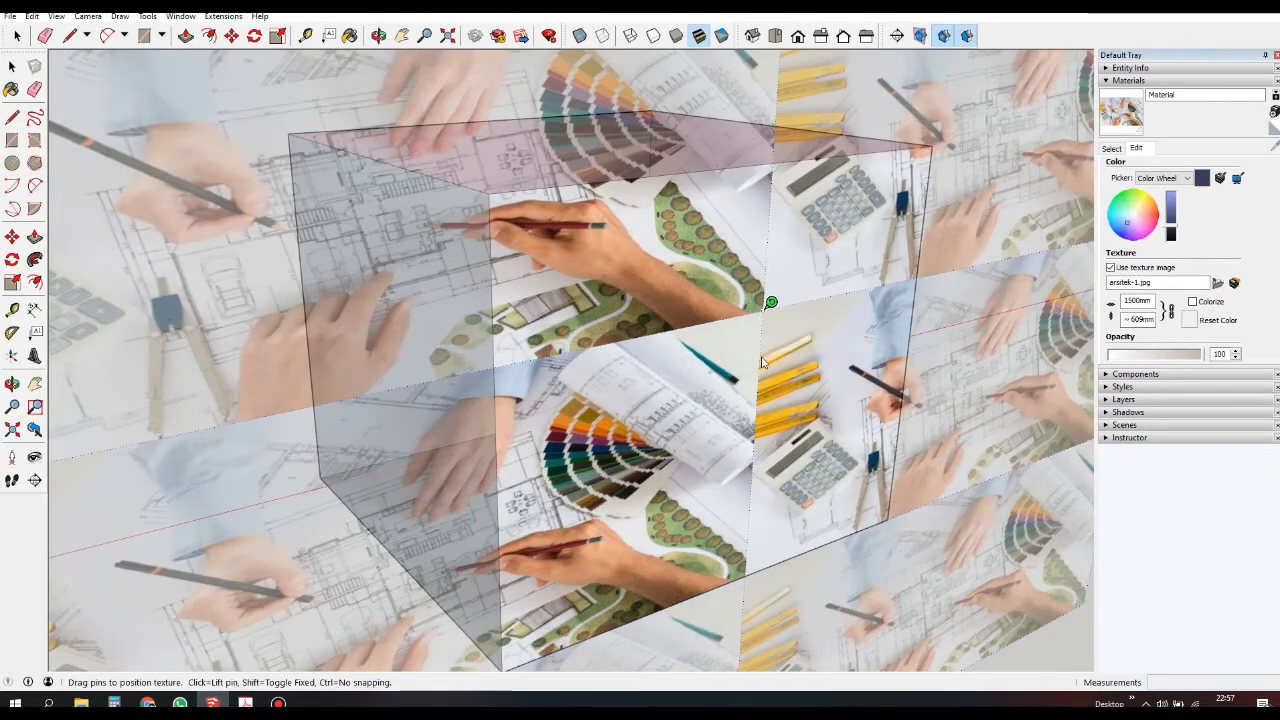
drag(770, 304, 933, 136)
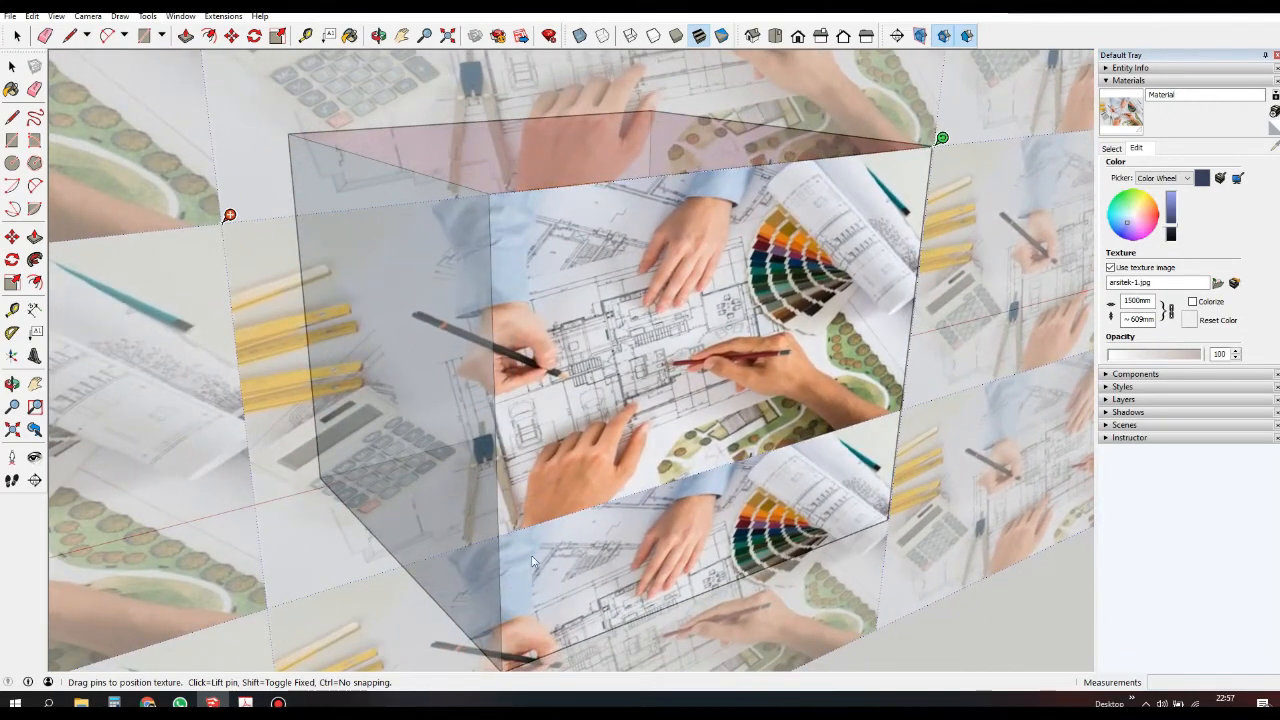
Enlarge the arsitek-1 texture and shift it so that a single image covers the whole box face, and finish positioning it
scroll(548, 455, down, 1)
scroll(552, 450, down, 3)
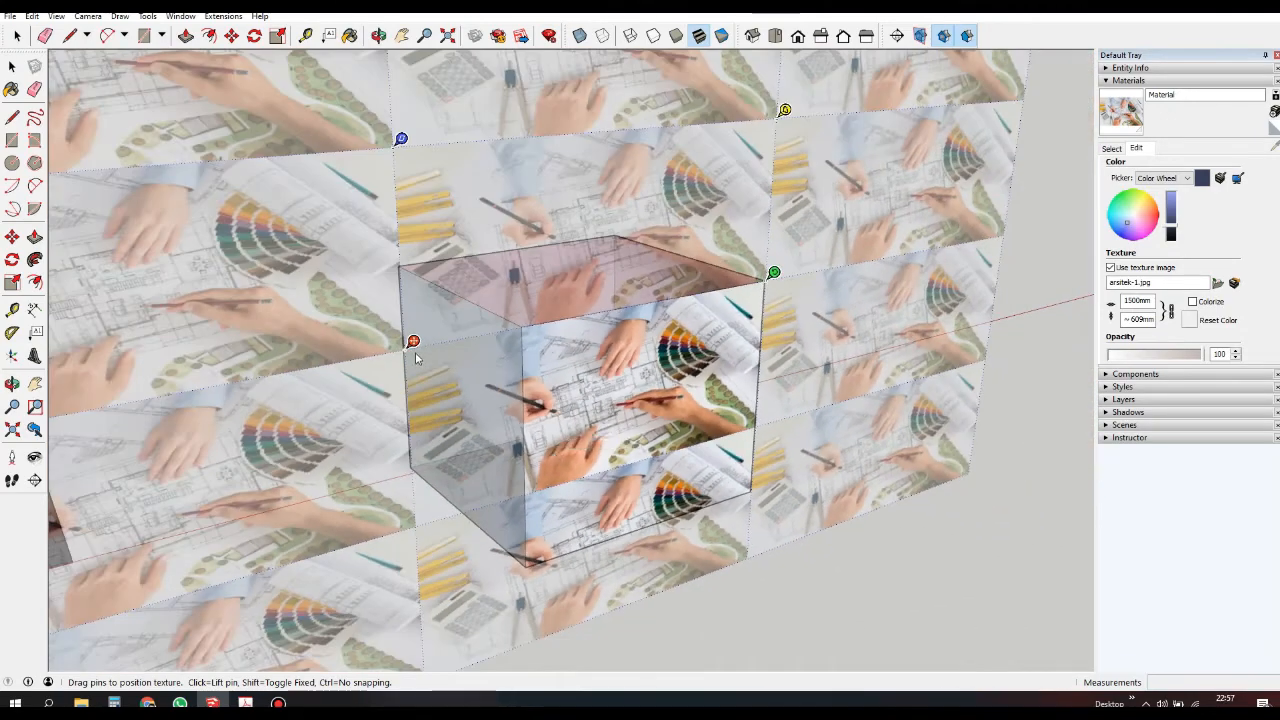
drag(775, 273, 848, 258)
drag(811, 328, 780, 347)
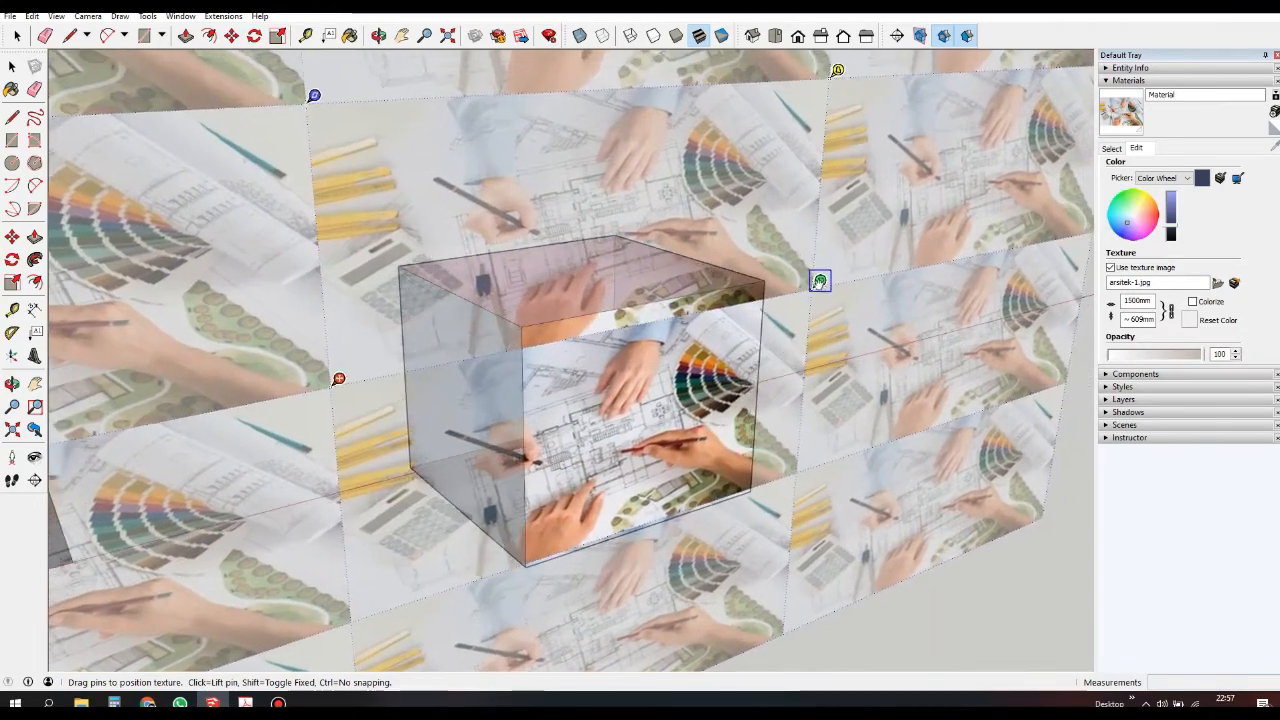
drag(817, 277, 870, 268)
drag(866, 334, 829, 323)
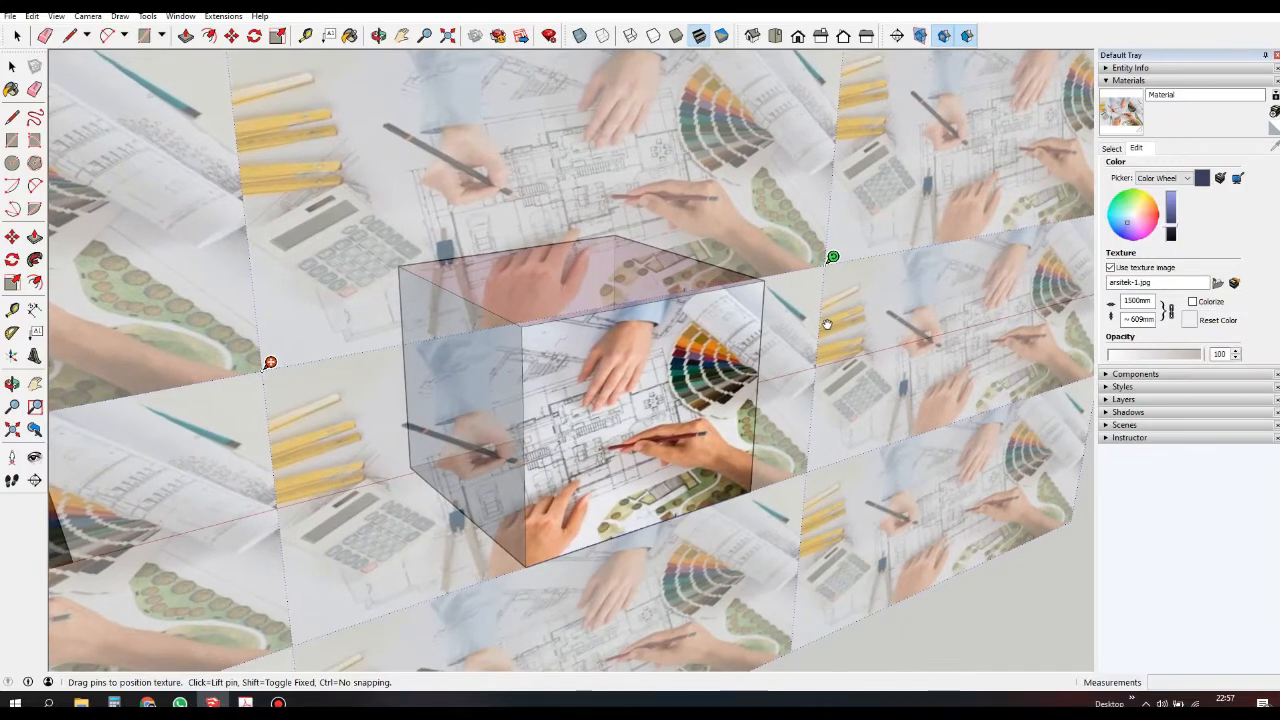
click(1049, 631)
Reposition the gray diamond-patterned texture on the box's opposite face by slightly enlarging it and shearing it sideways
middle_drag(752, 528, 804, 488)
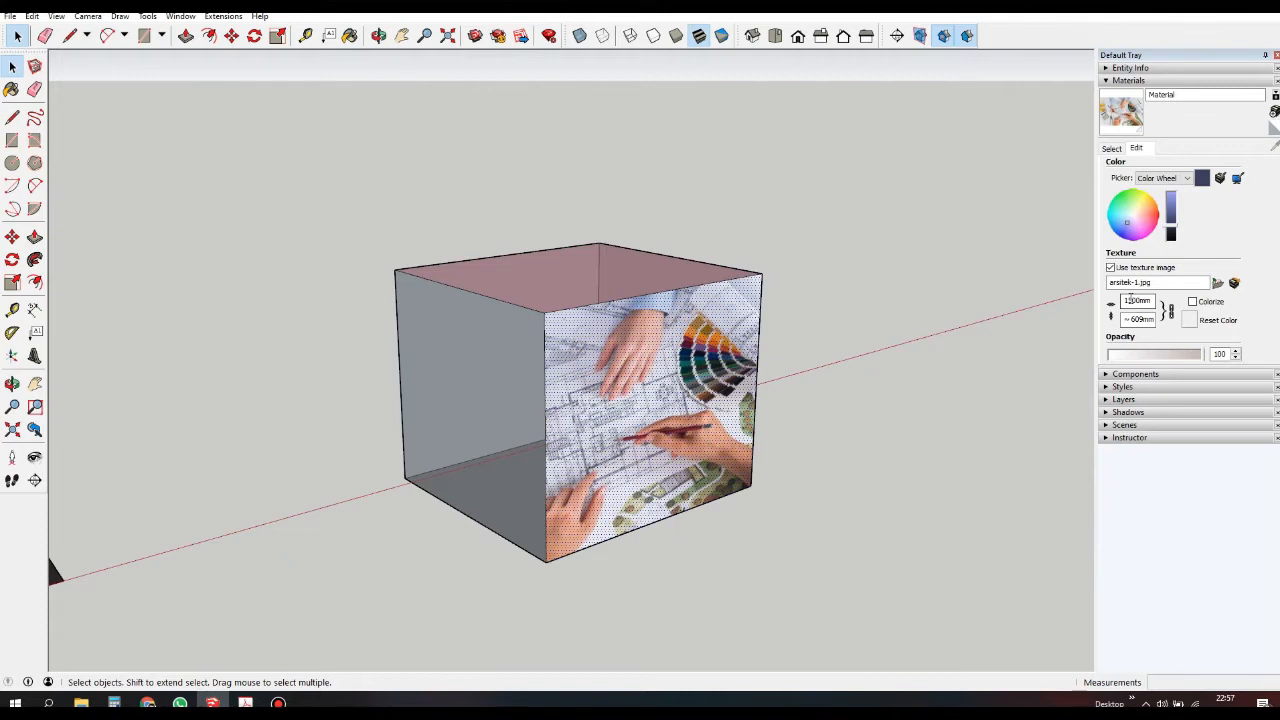
right_click(685, 387)
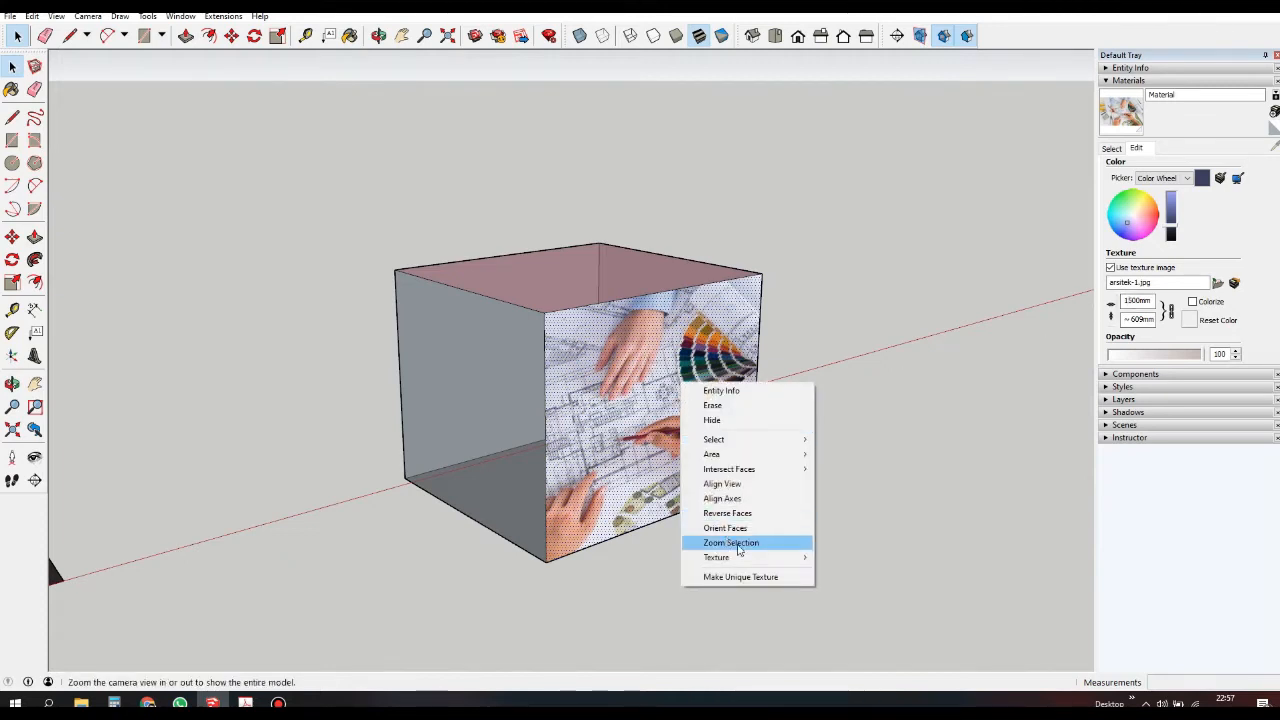
middle_drag(716, 557, 531, 294)
scroll(445, 343, up, 2)
right_click(531, 296)
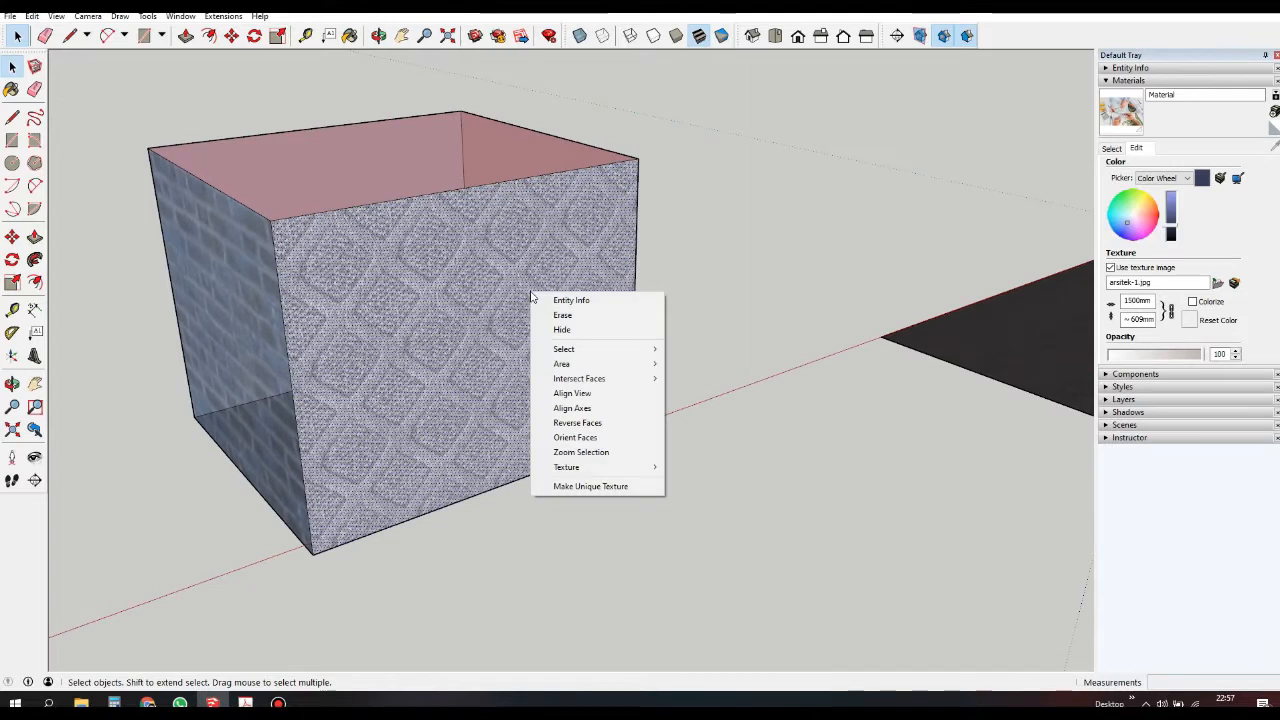
click(389, 373)
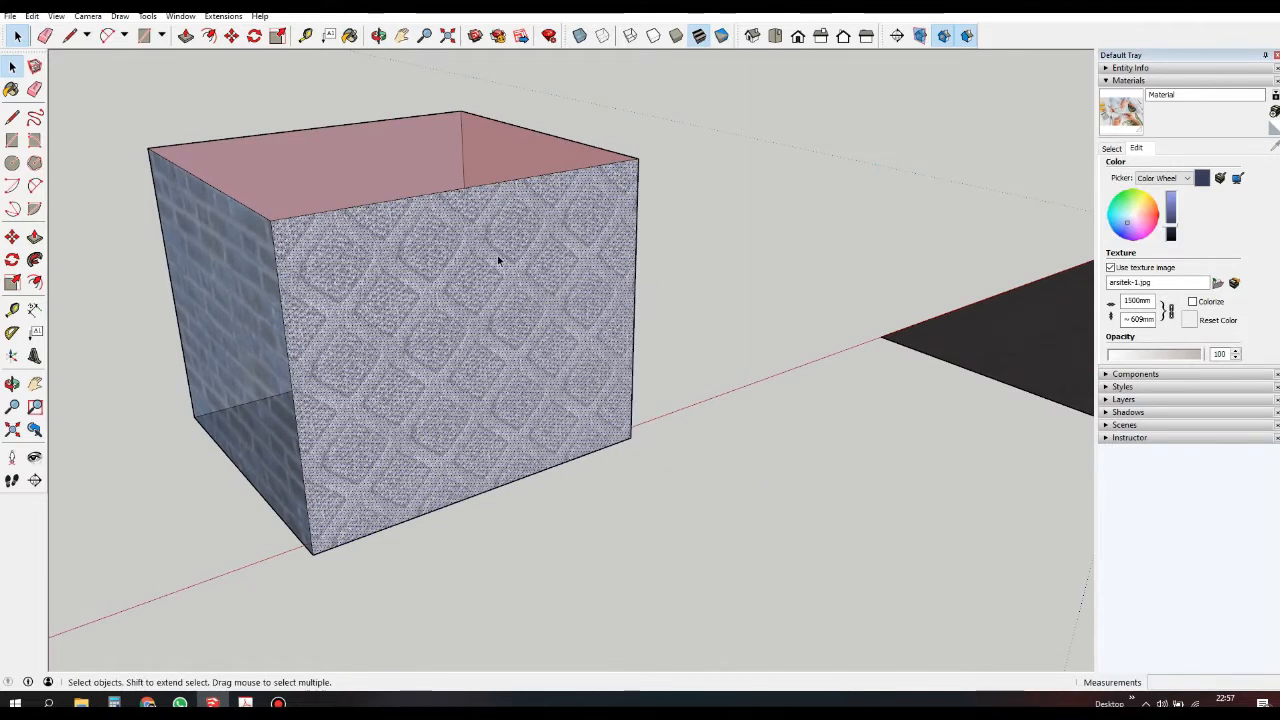
right_click(506, 316)
mouse_move(569, 489)
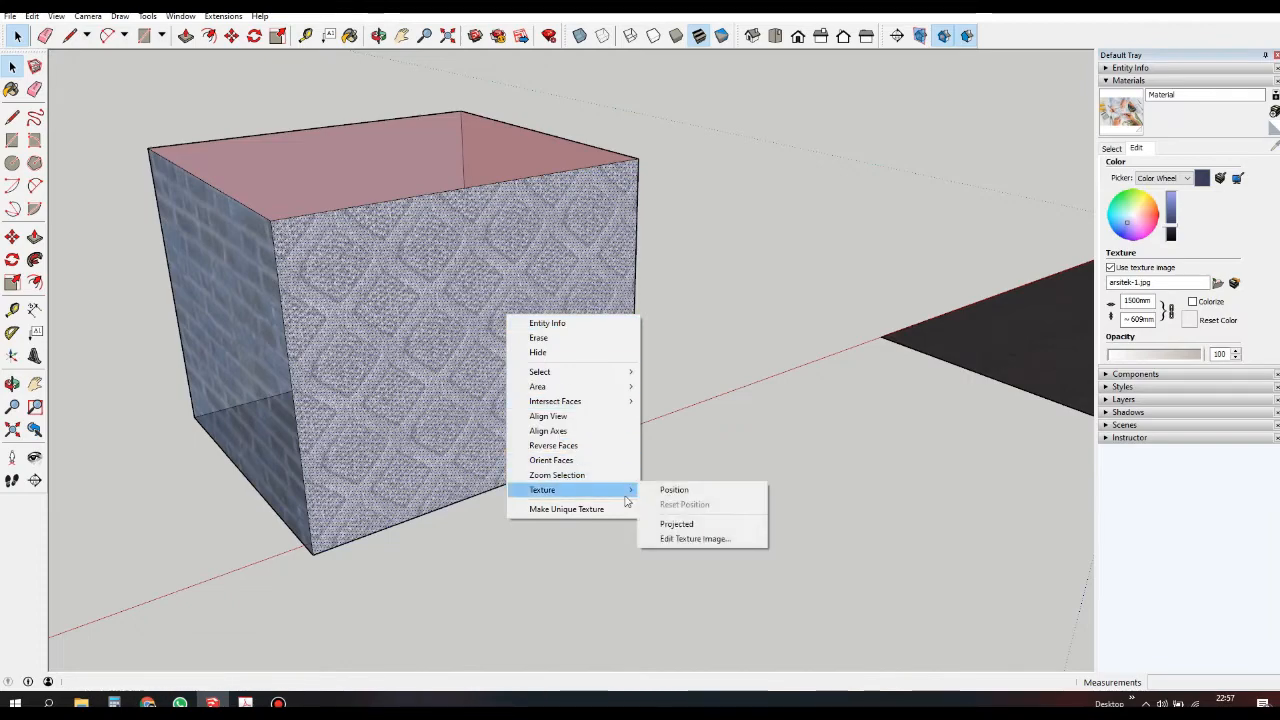
click(684, 491)
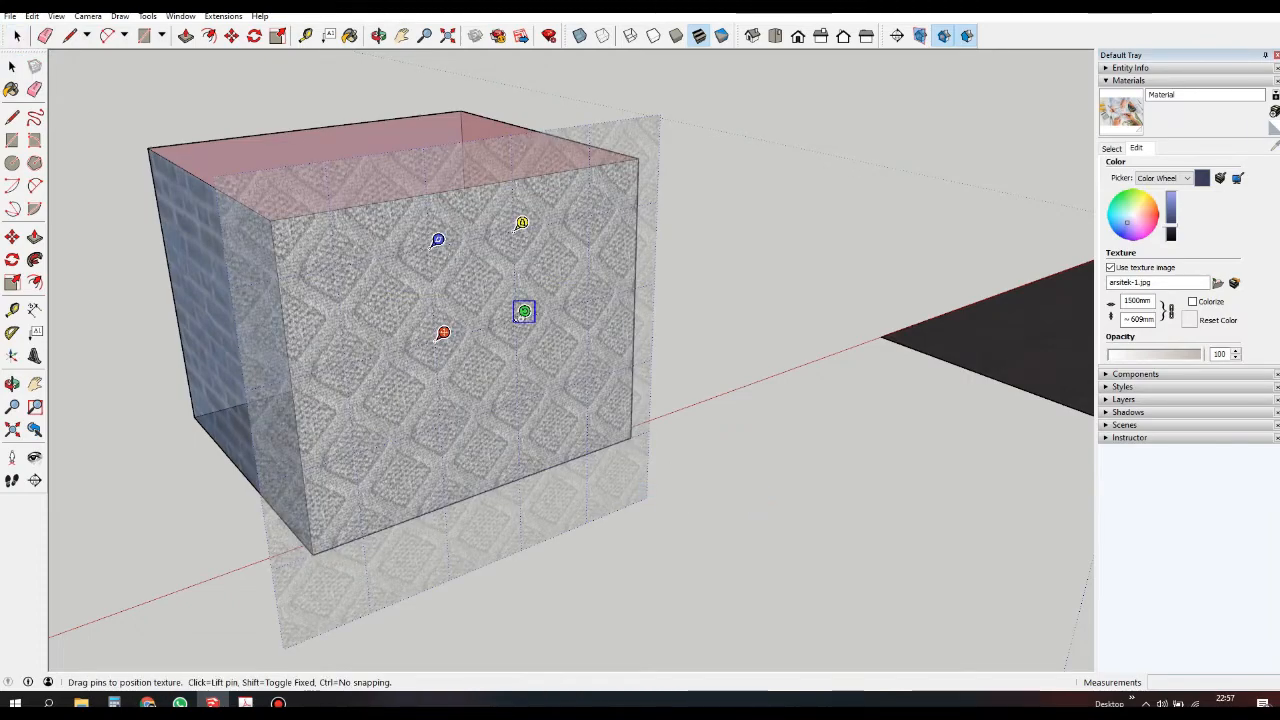
mouse_move(523, 309)
mouse_down()
mouse_move(606, 298)
mouse_move(520, 309)
mouse_move(517, 264)
mouse_move(548, 305)
mouse_up()
drag(435, 208, 491, 214)
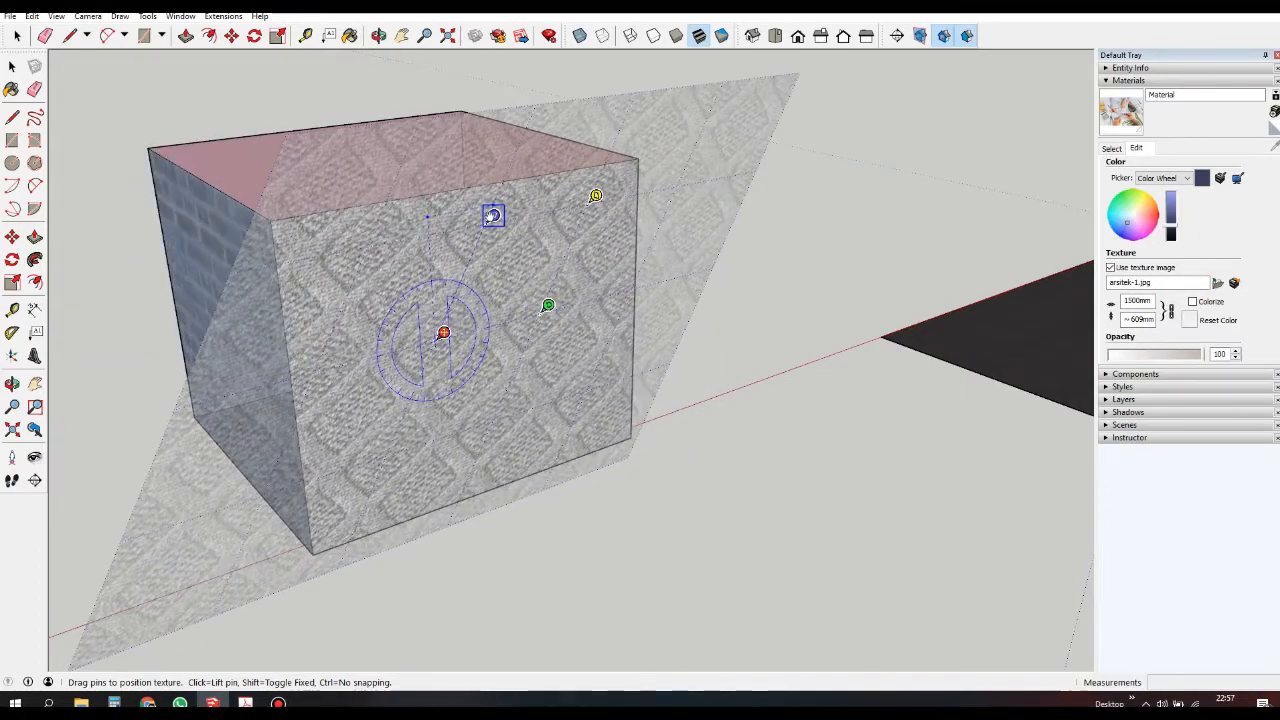
click(697, 428)
Browse the material collections, viewing Carpet, Fabrics, Leathers, Textiles and Glass and Mirrors
middle_drag(697, 428, 935, 268)
scroll(543, 371, down, 2)
scroll(705, 308, up, 3)
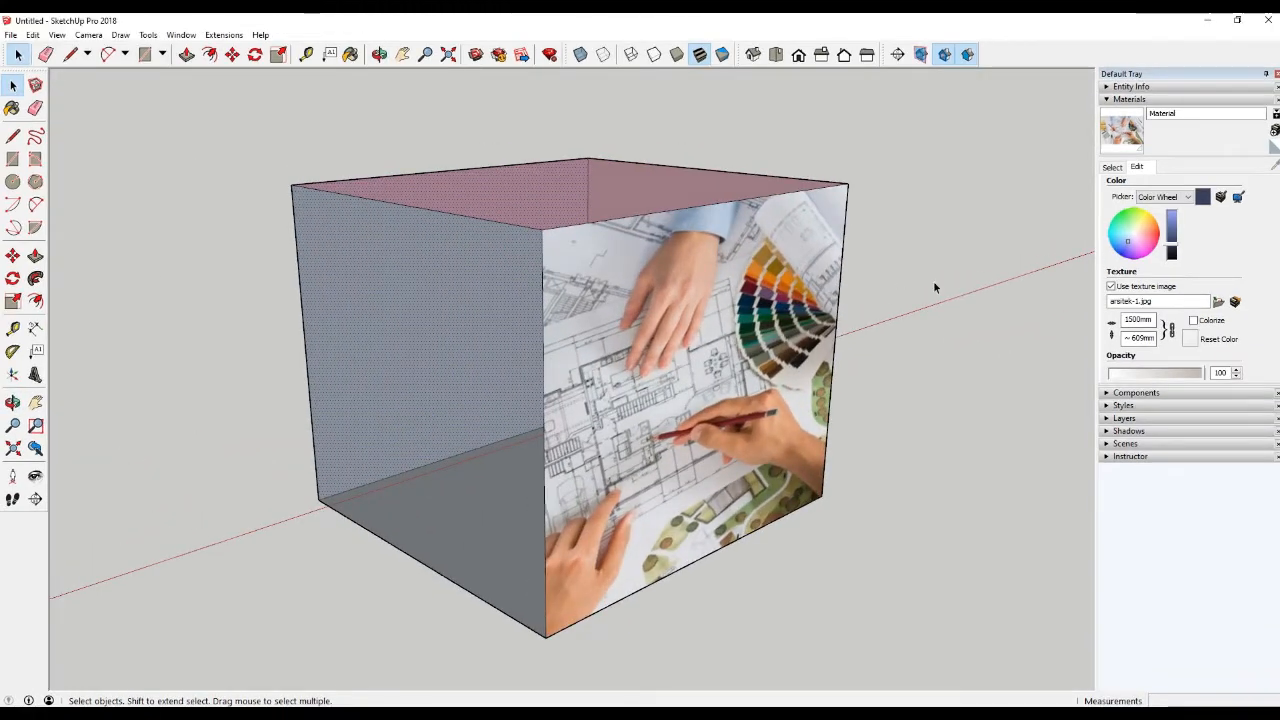
click(1112, 167)
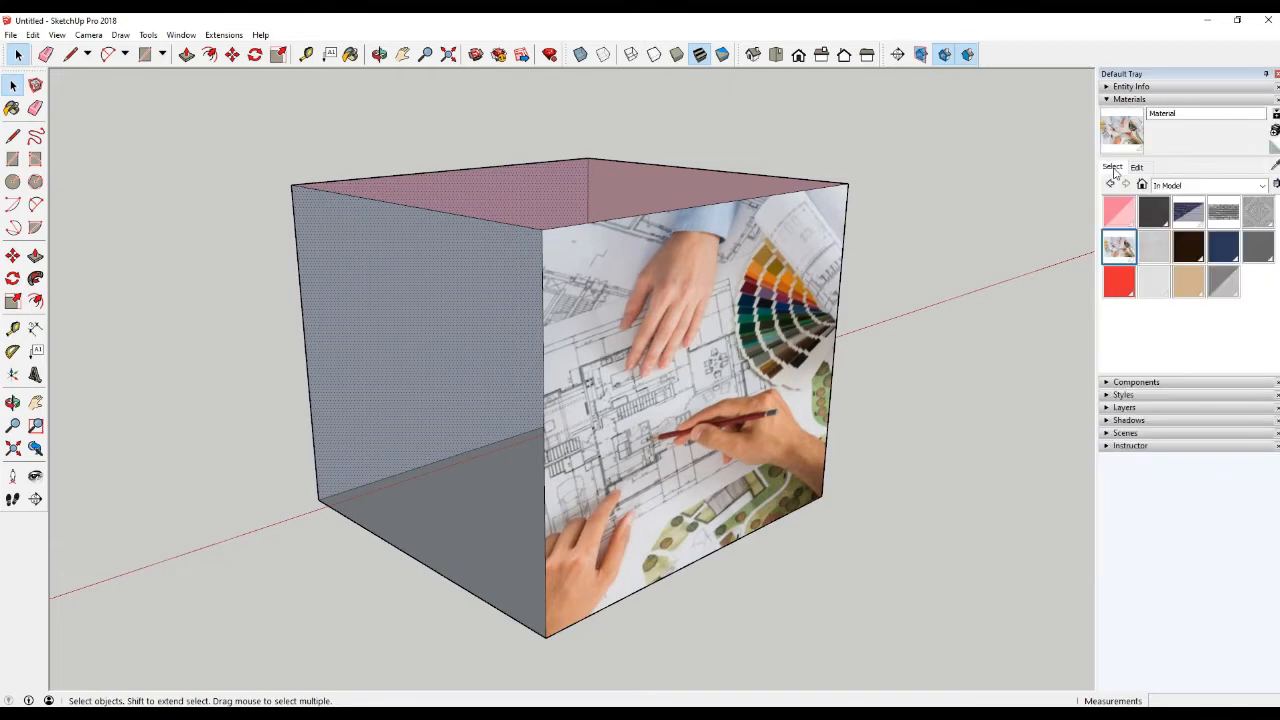
click(1182, 186)
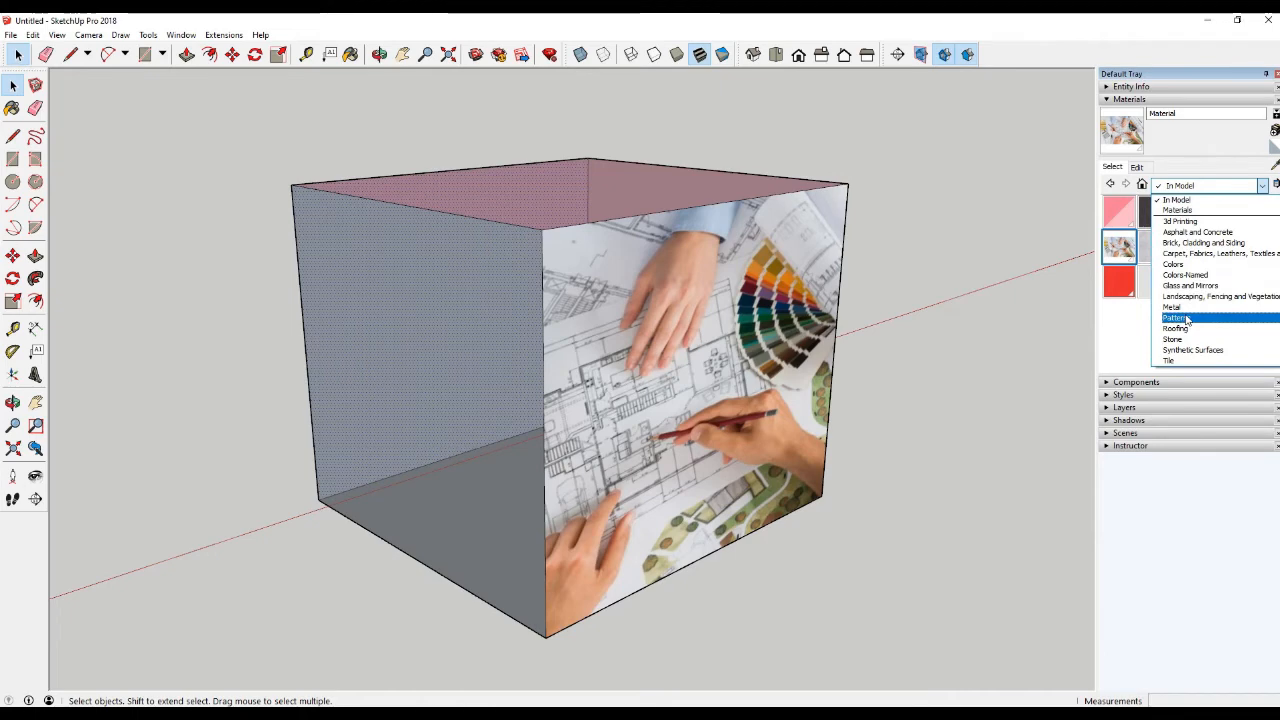
click(1185, 255)
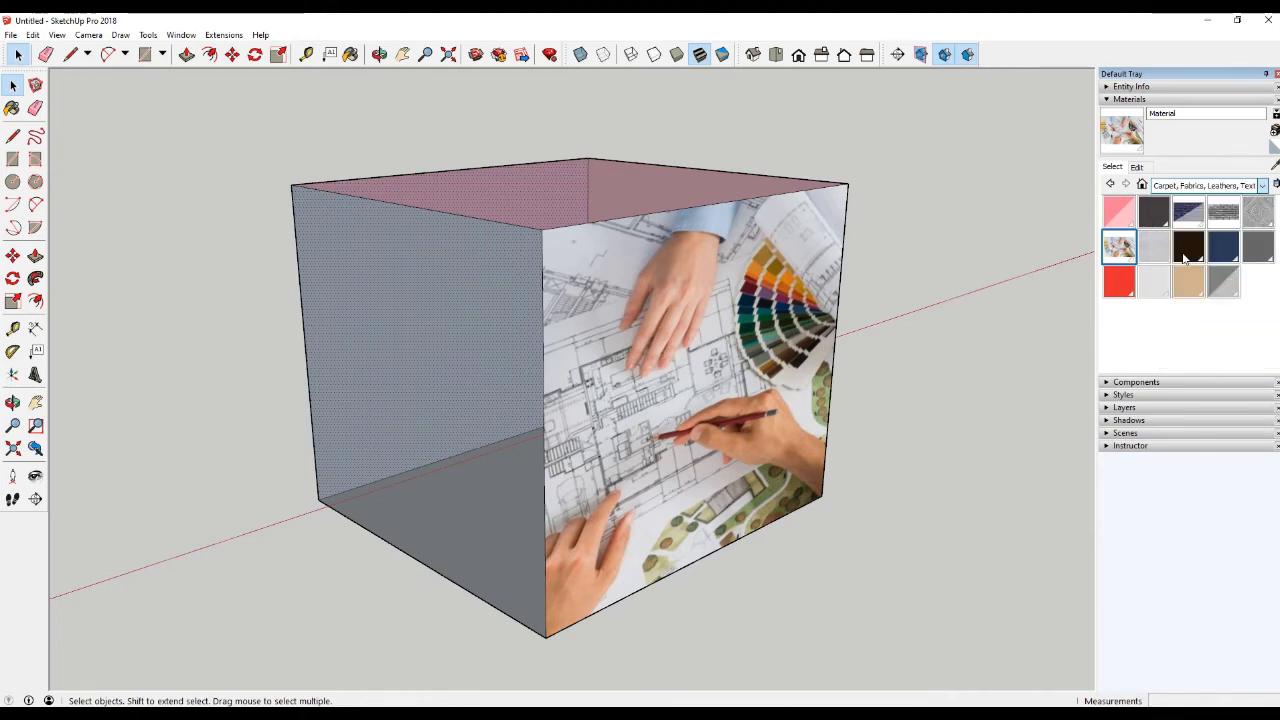
click(1190, 188)
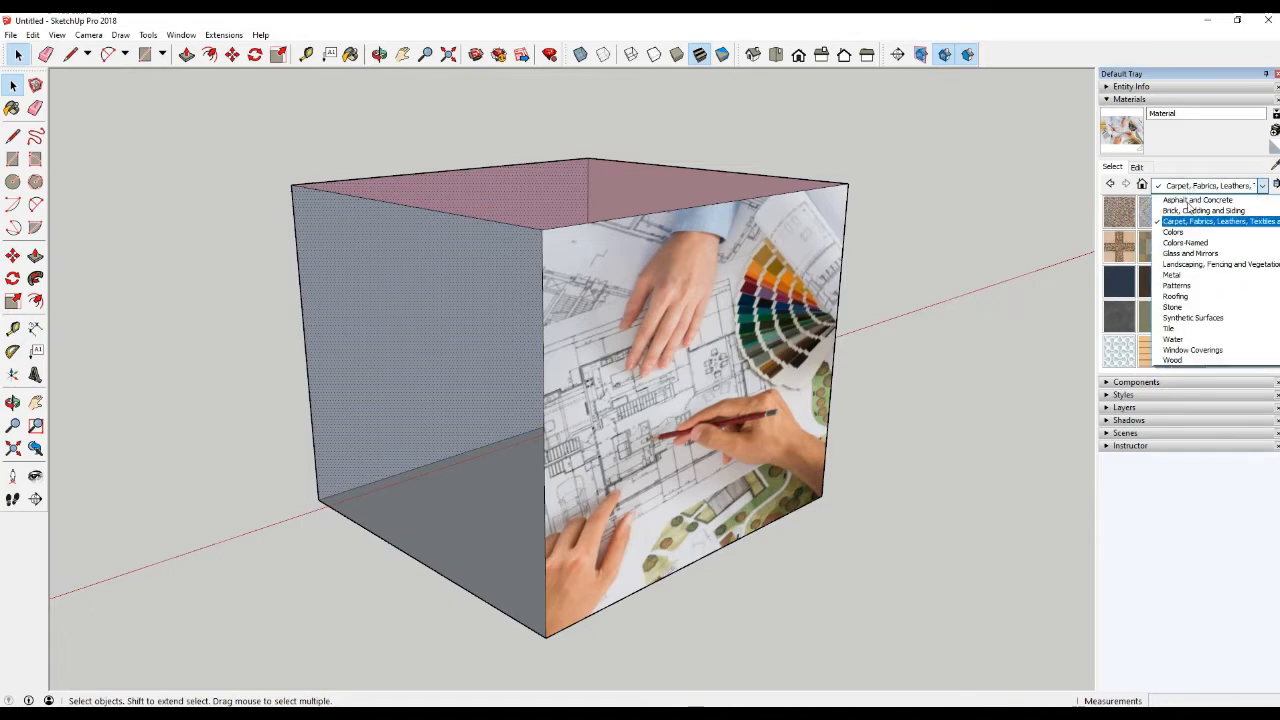
click(1193, 255)
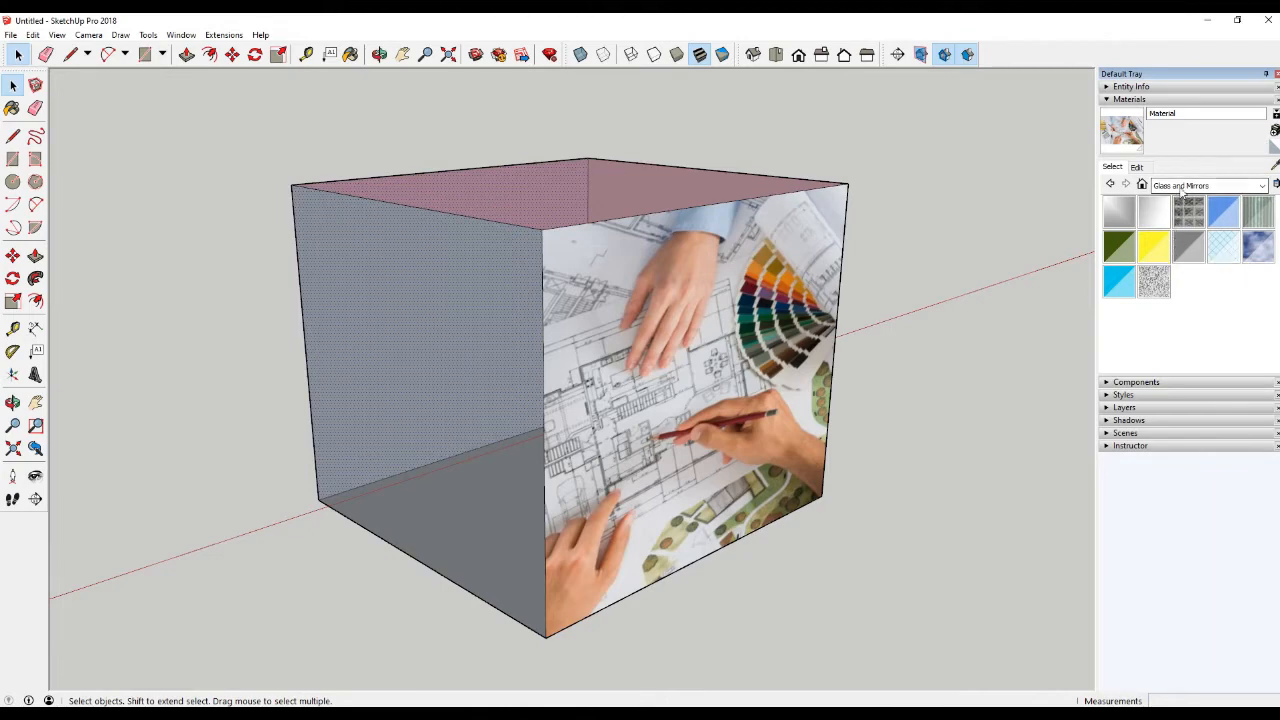
click(1181, 187)
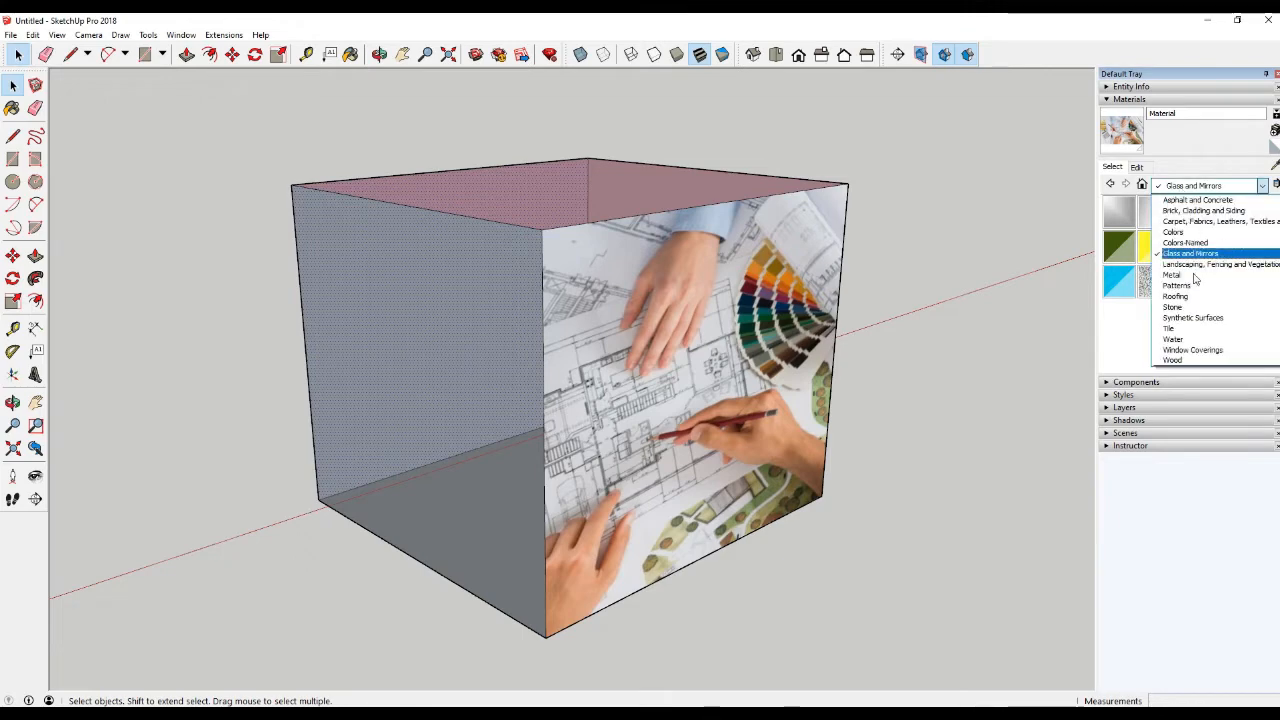
click(1137, 324)
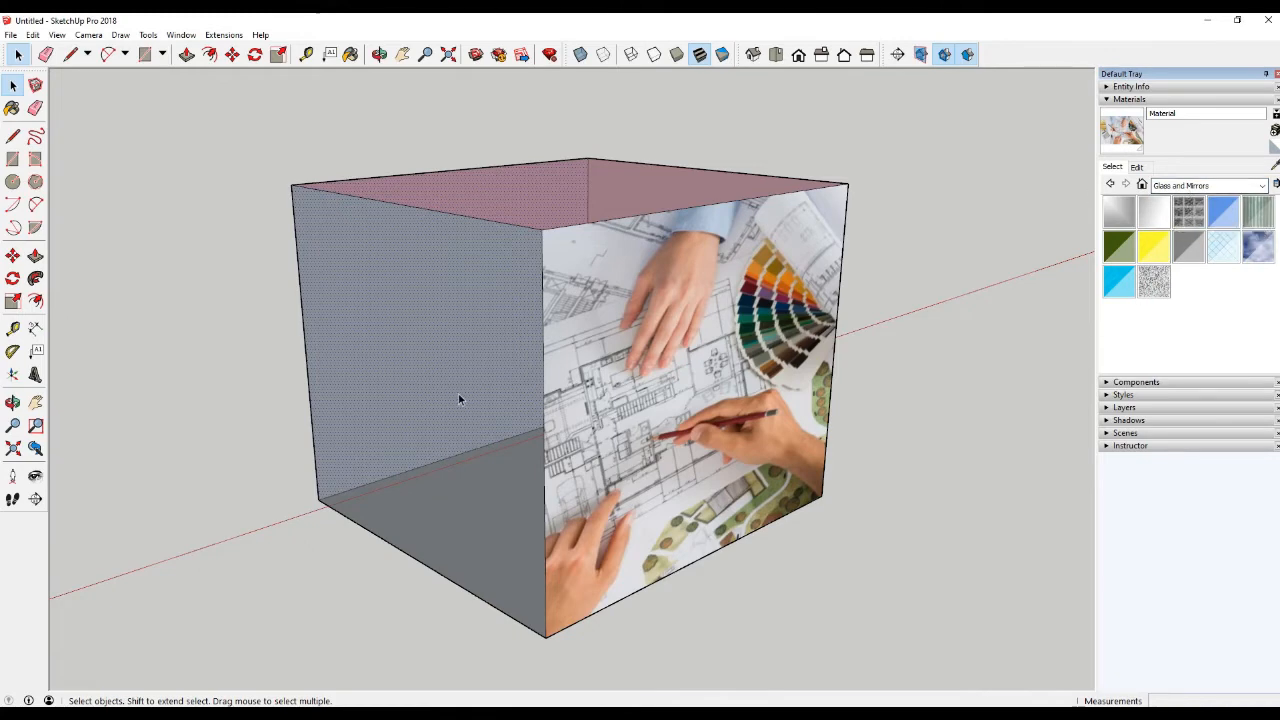
middle_drag(460, 397, 550, 413)
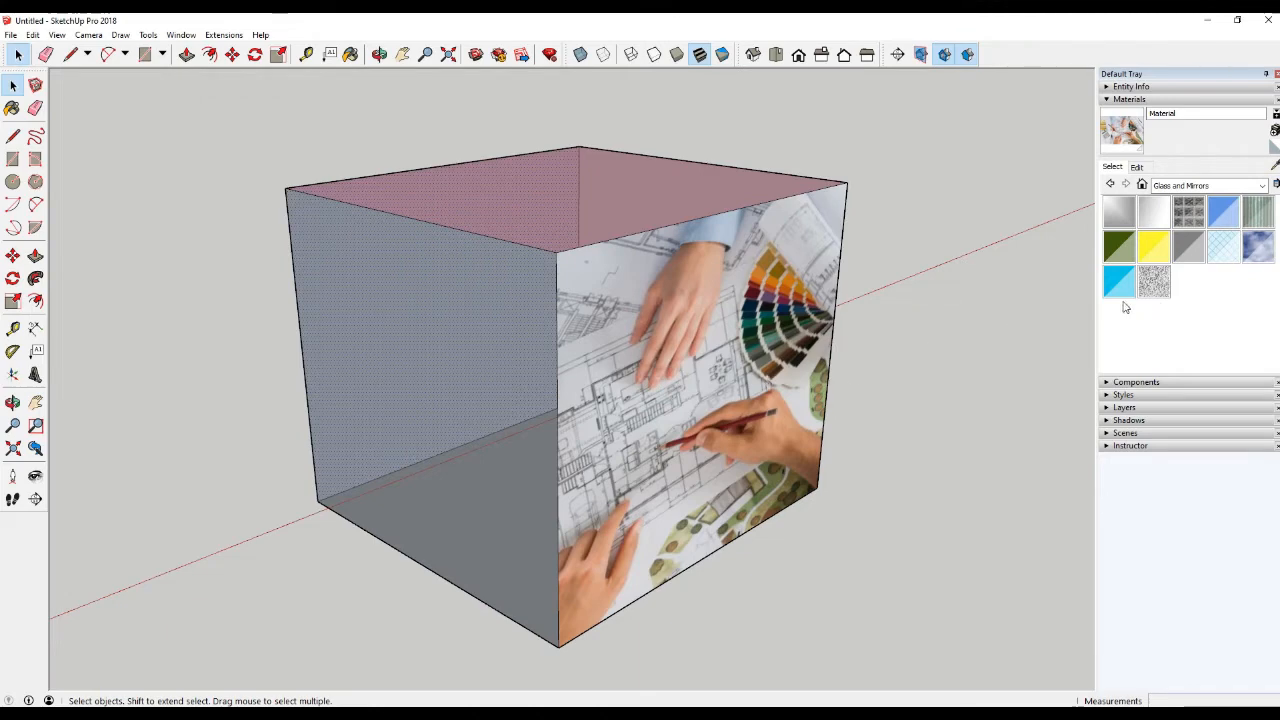
middle_drag(748, 383, 606, 425)
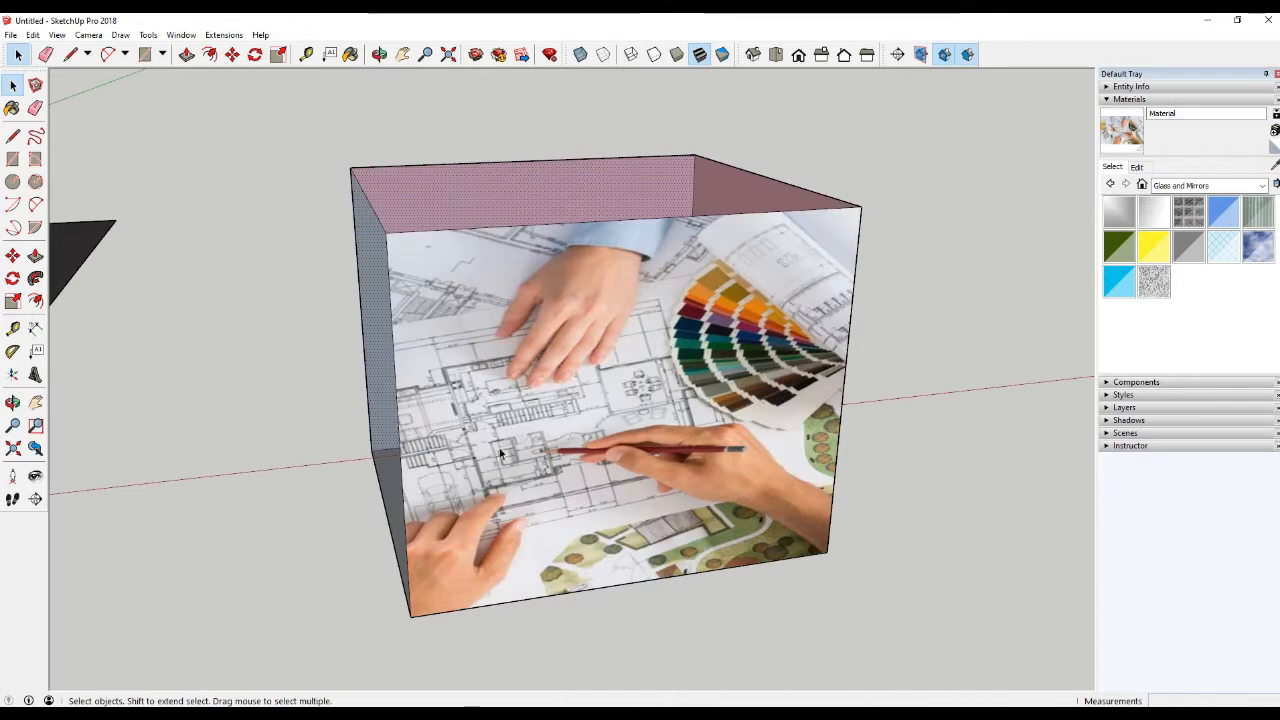
middle_drag(608, 338, 581, 318)
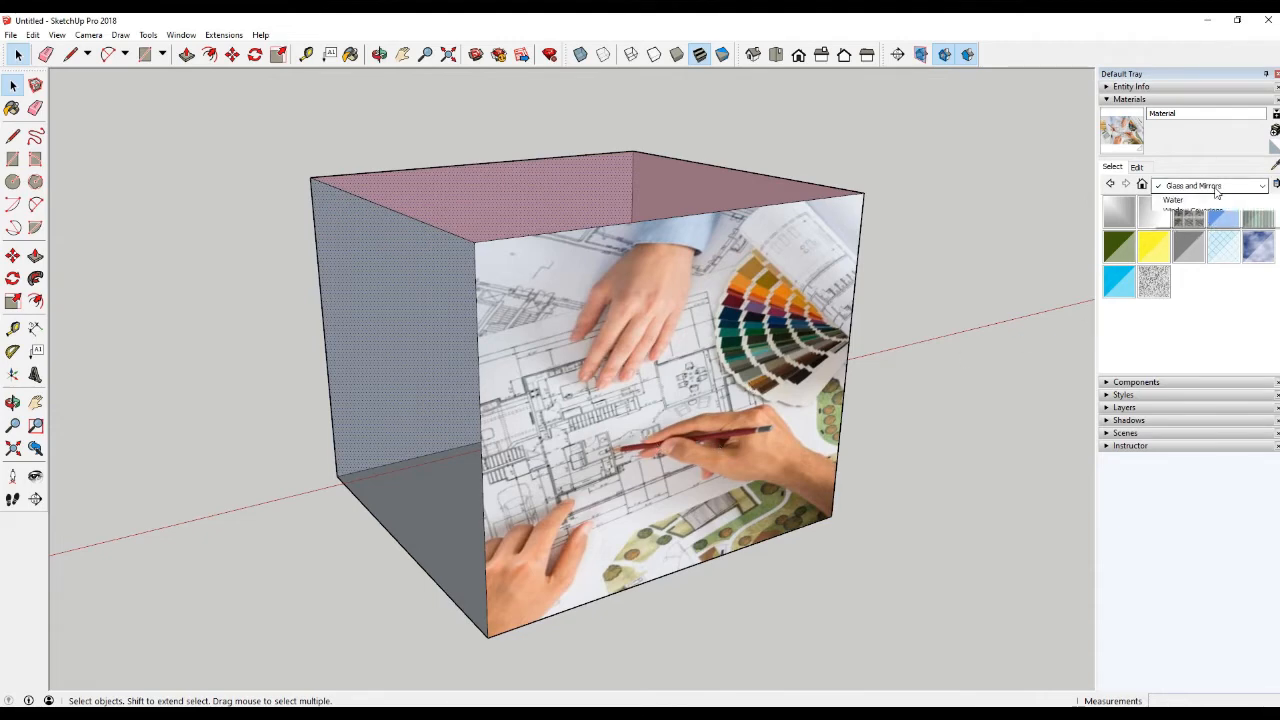
click(1215, 186)
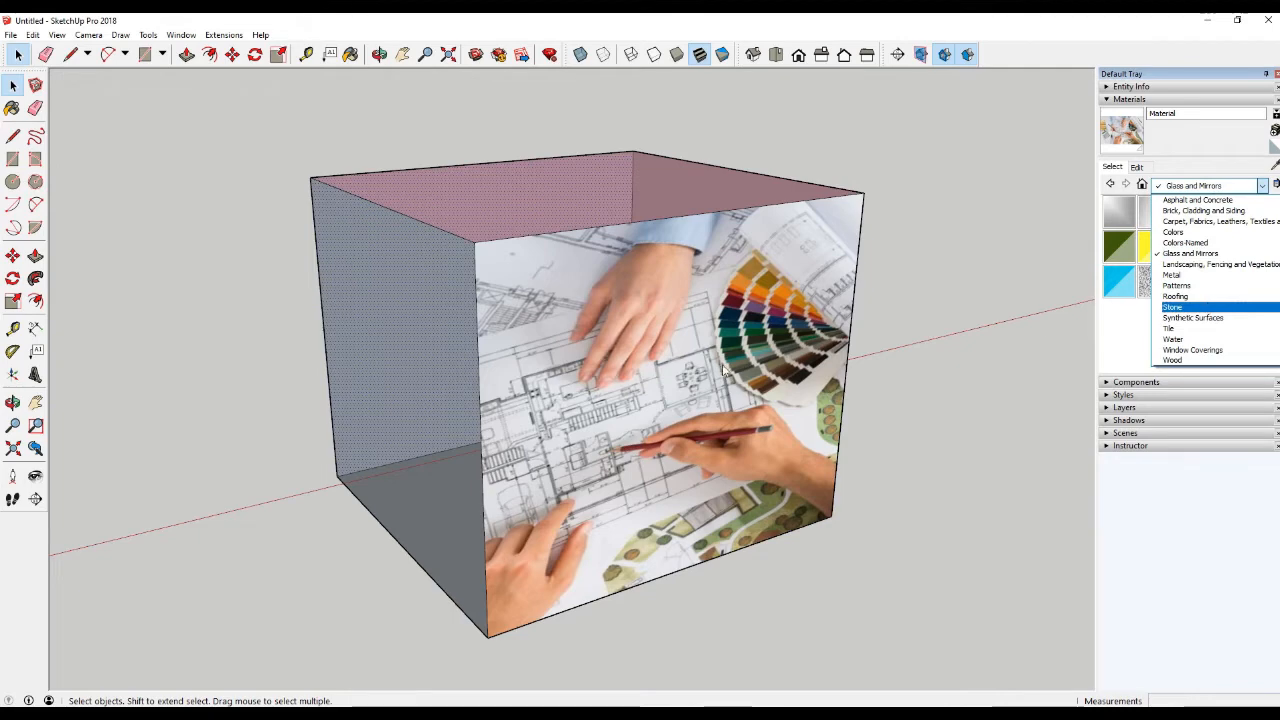
click(234, 450)
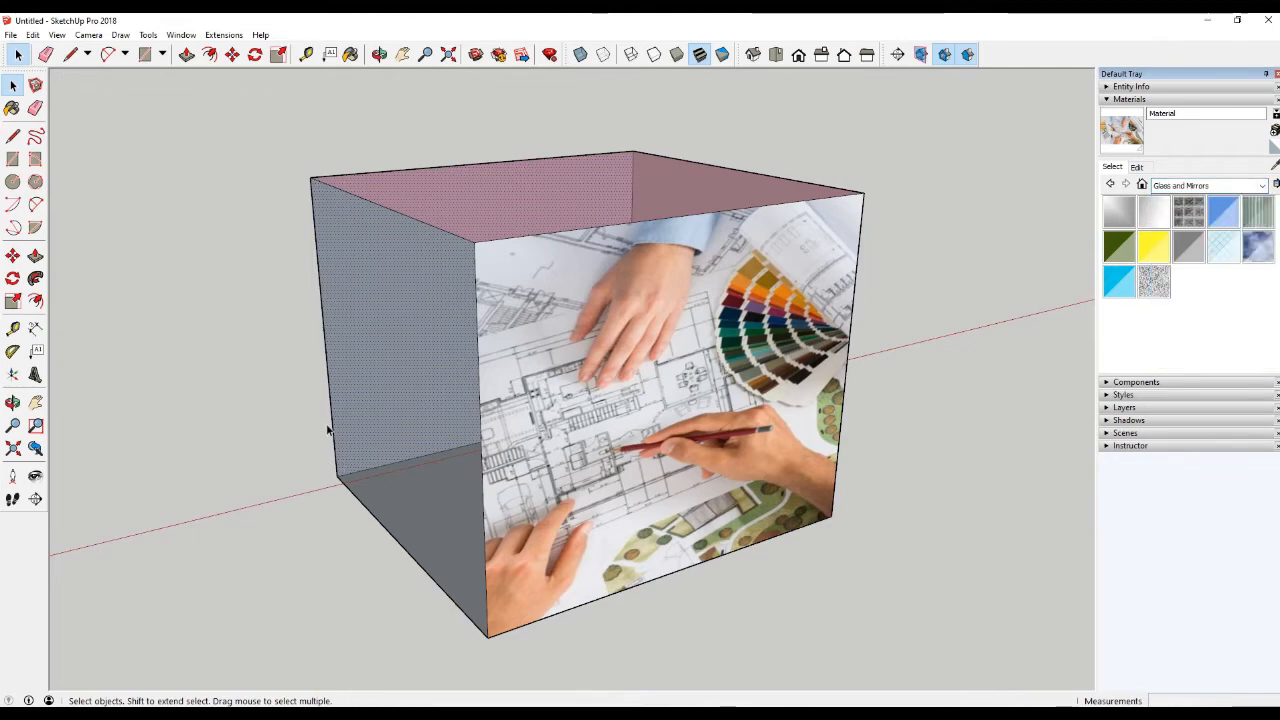
middle_drag(330, 430, 357, 445)
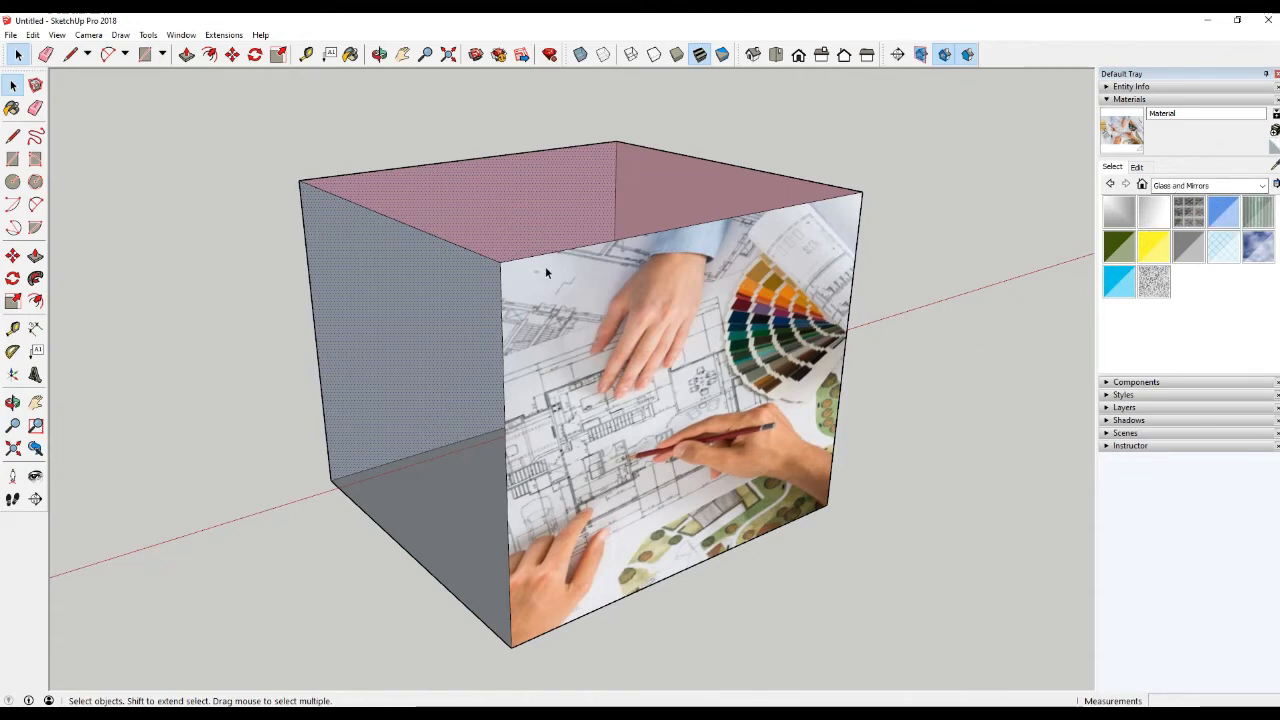
middle_drag(435, 352, 628, 365)
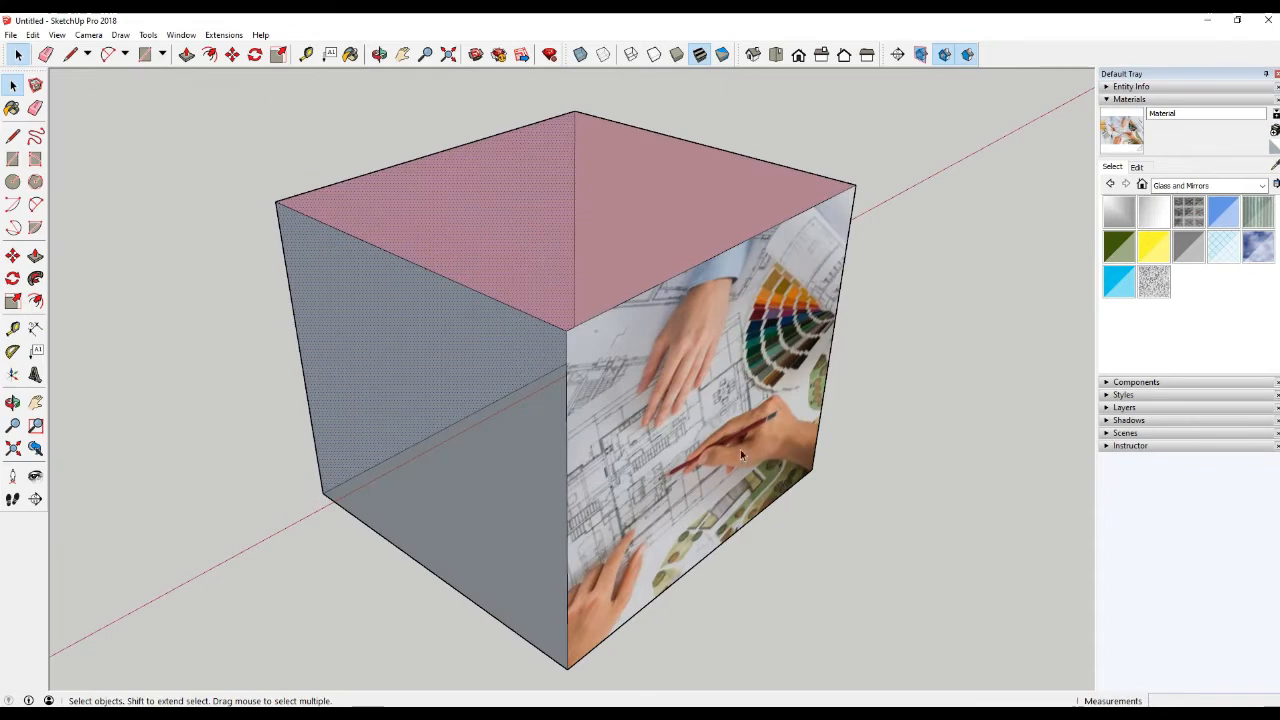
middle_drag(423, 397, 723, 397)
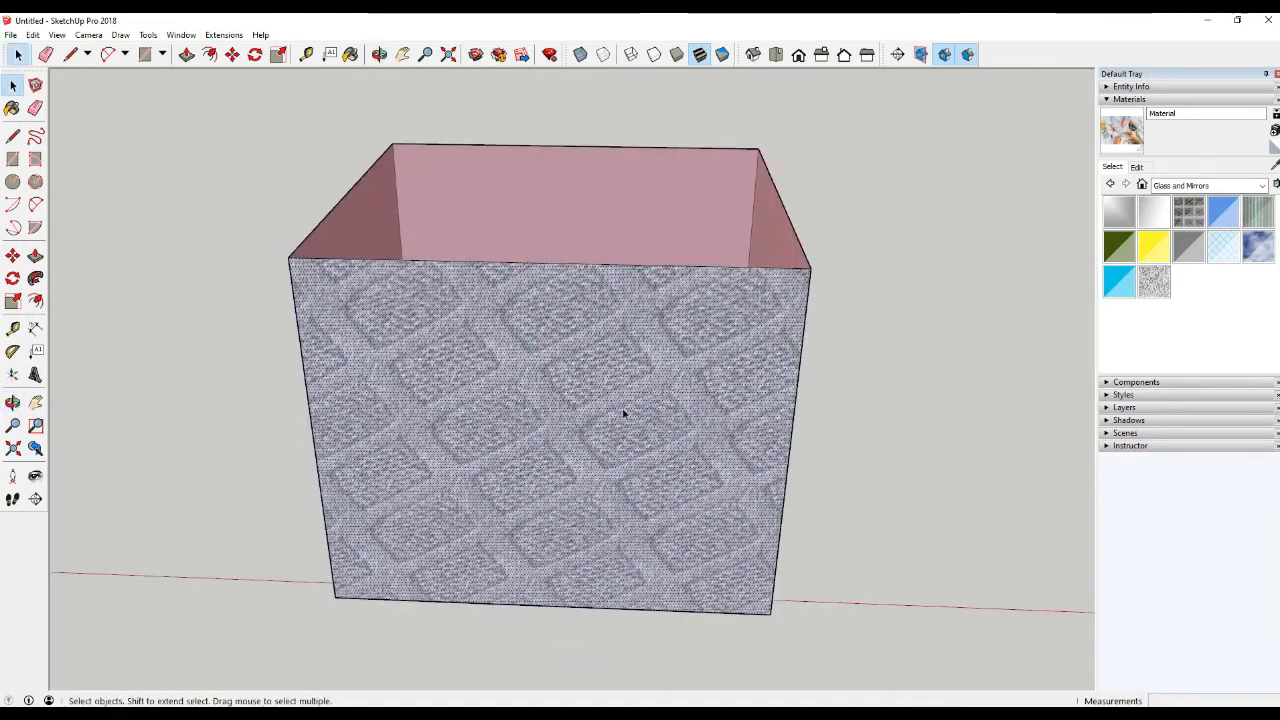
middle_drag(623, 414, 602, 444)
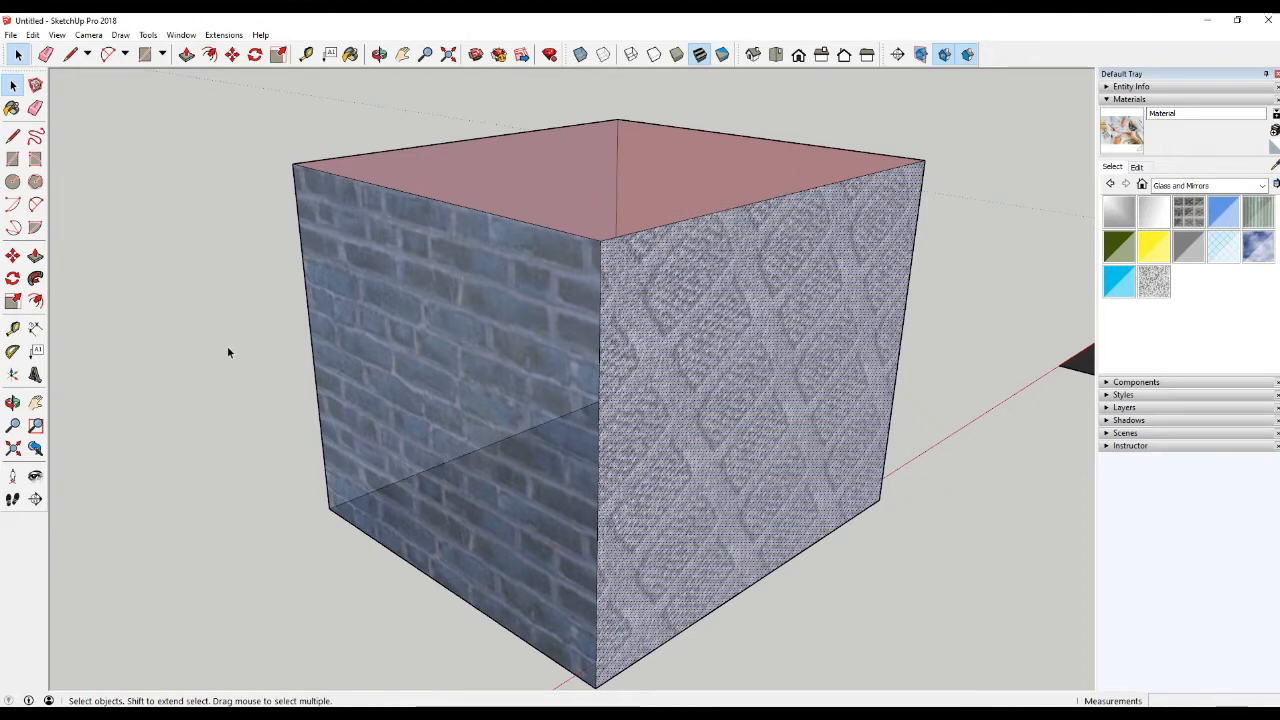
click(146, 35)
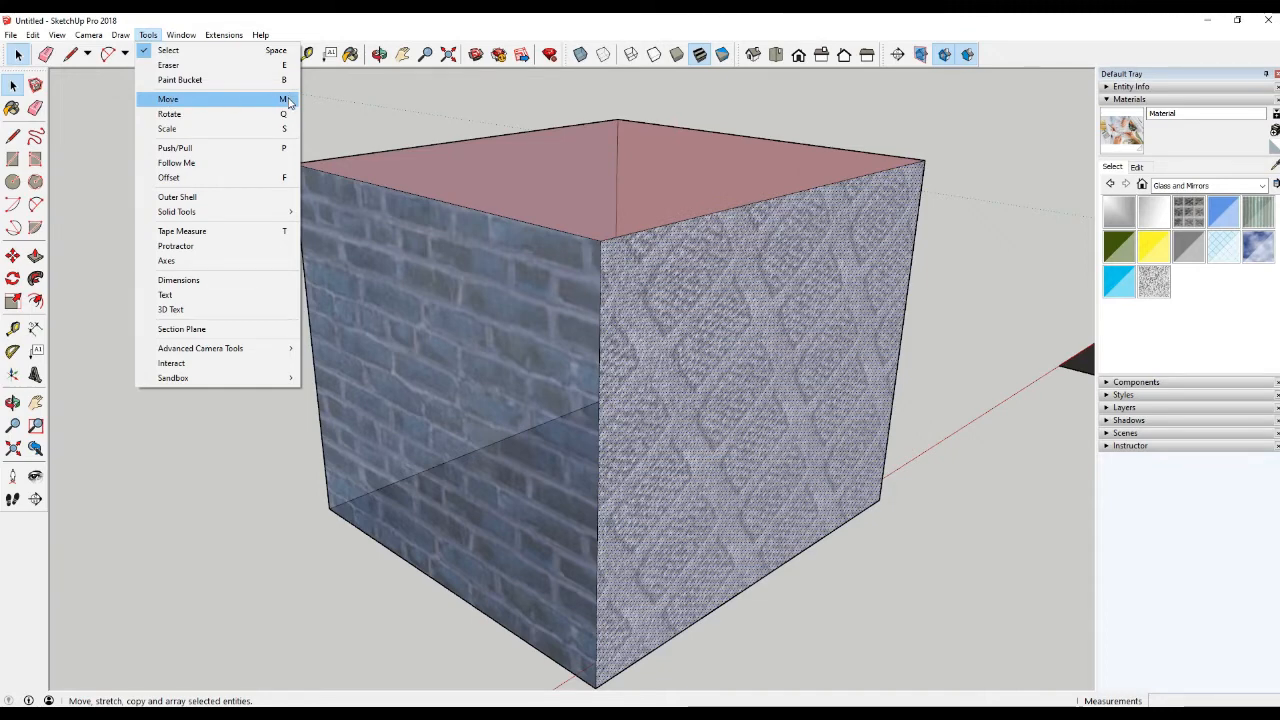
click(485, 265)
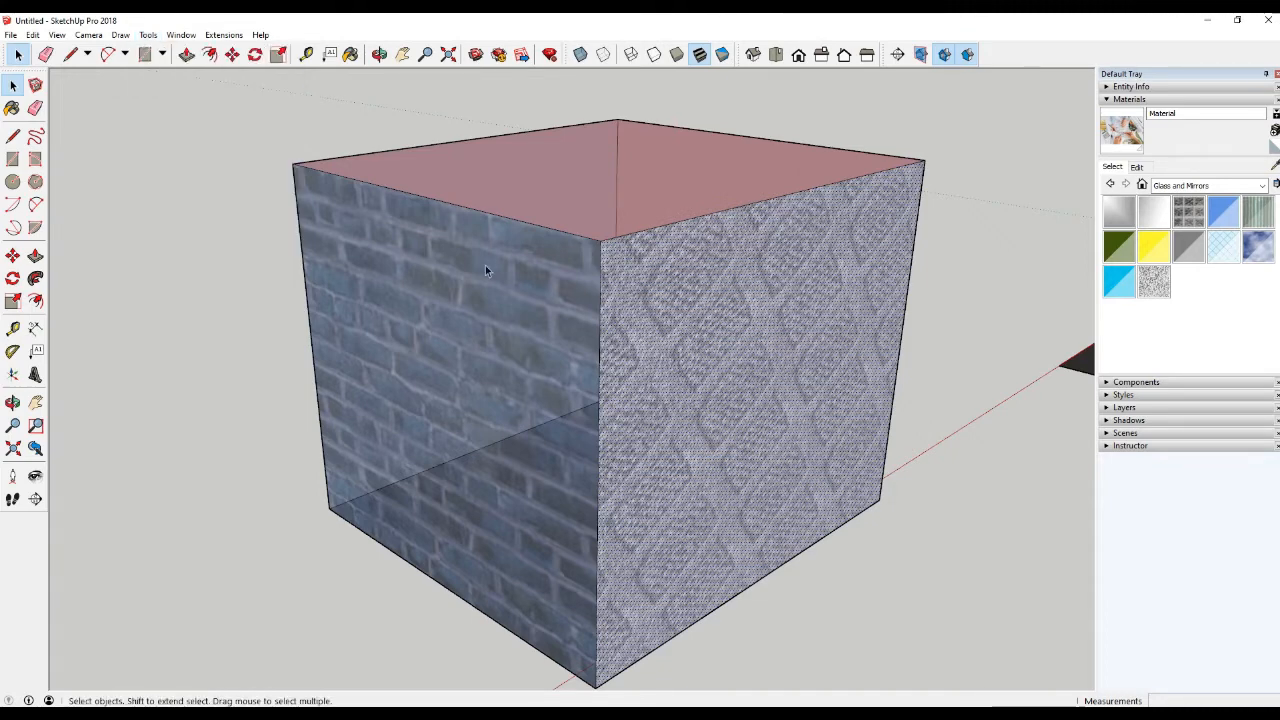
scroll(649, 256, down, 2)
middle_drag(698, 260, 594, 374)
scroll(603, 326, down, 2)
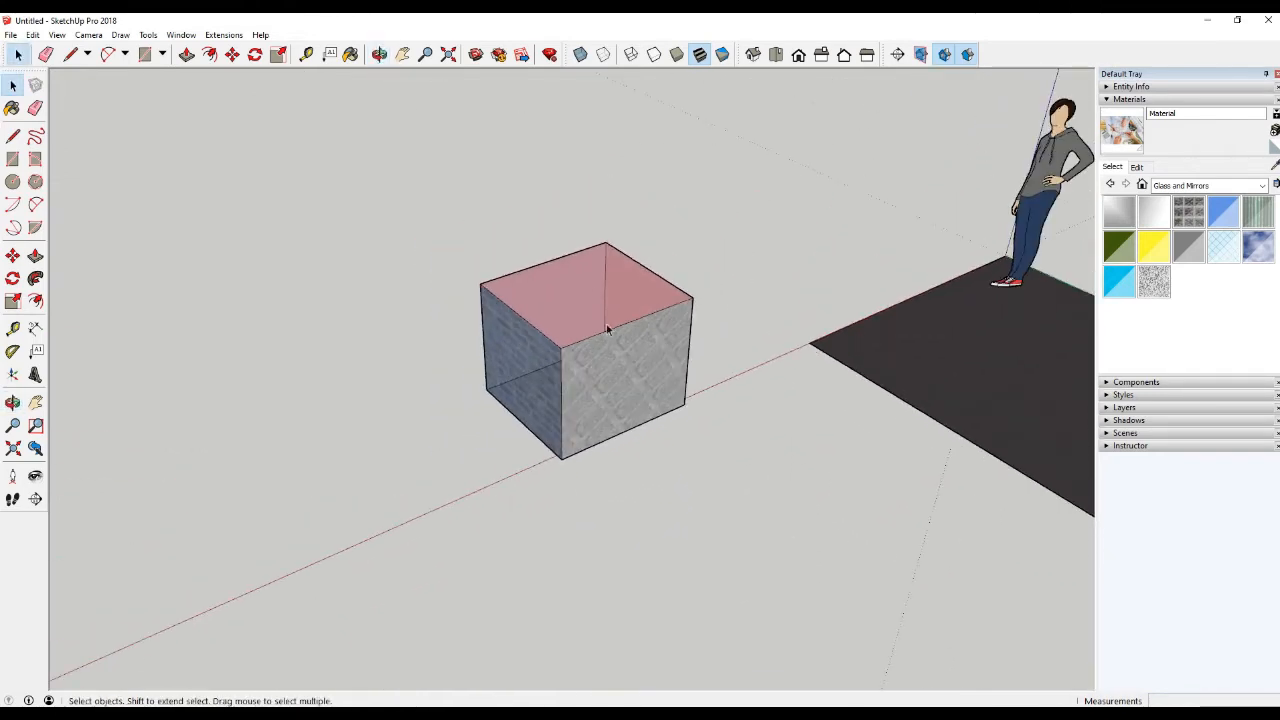
Select all faces and edges of the textured box with a selection window enclosing it
scroll(594, 323, up, 2)
middle_drag(594, 323, 569, 337)
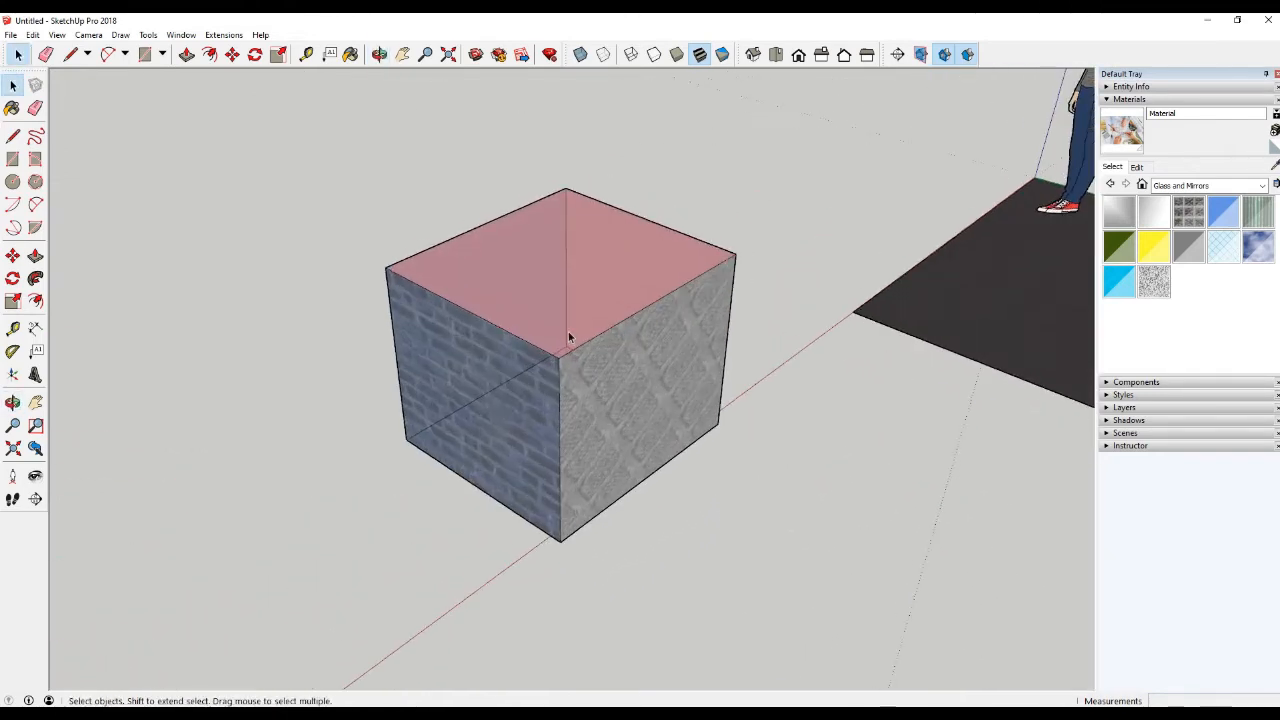
scroll(569, 337, up, 2)
drag(249, 143, 948, 603)
scroll(948, 603, down, 2)
middle_drag(948, 603, 640, 400)
scroll(547, 397, up, 1)
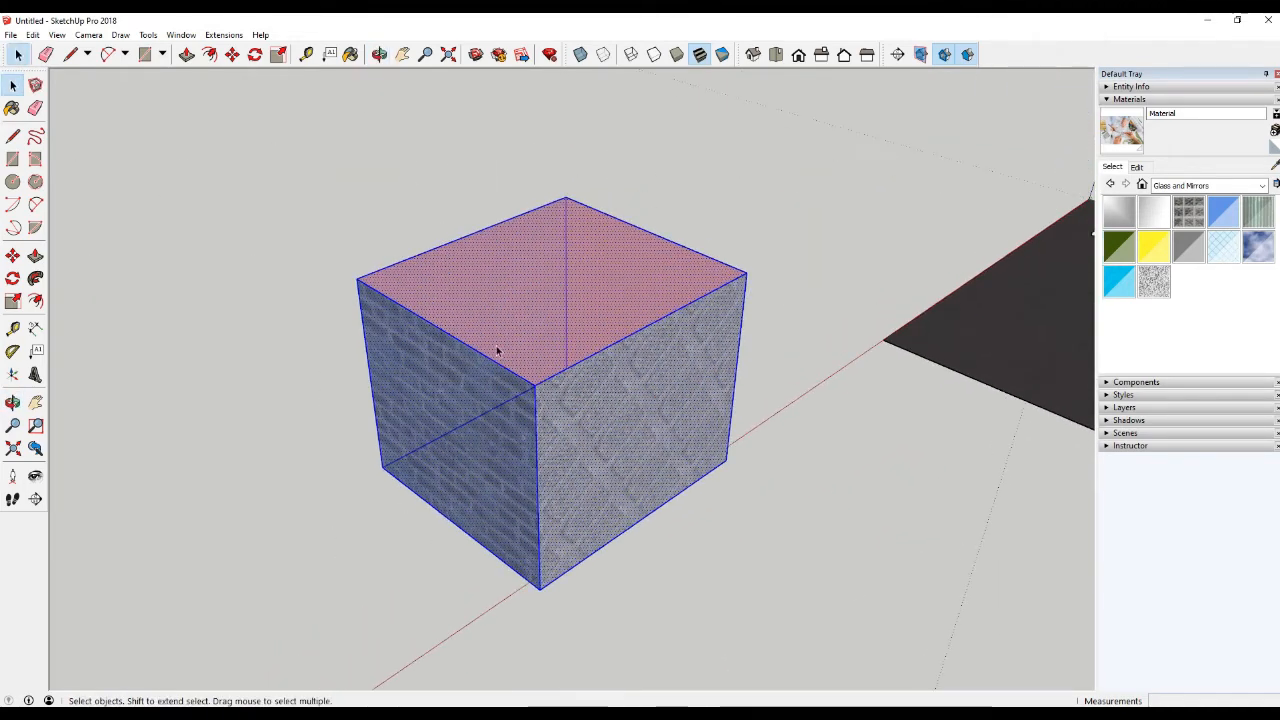
Select only the blue brick face of the box, start the Move tool on it, and cancel without moving it
click(410, 400)
scroll(440, 368, down, 1)
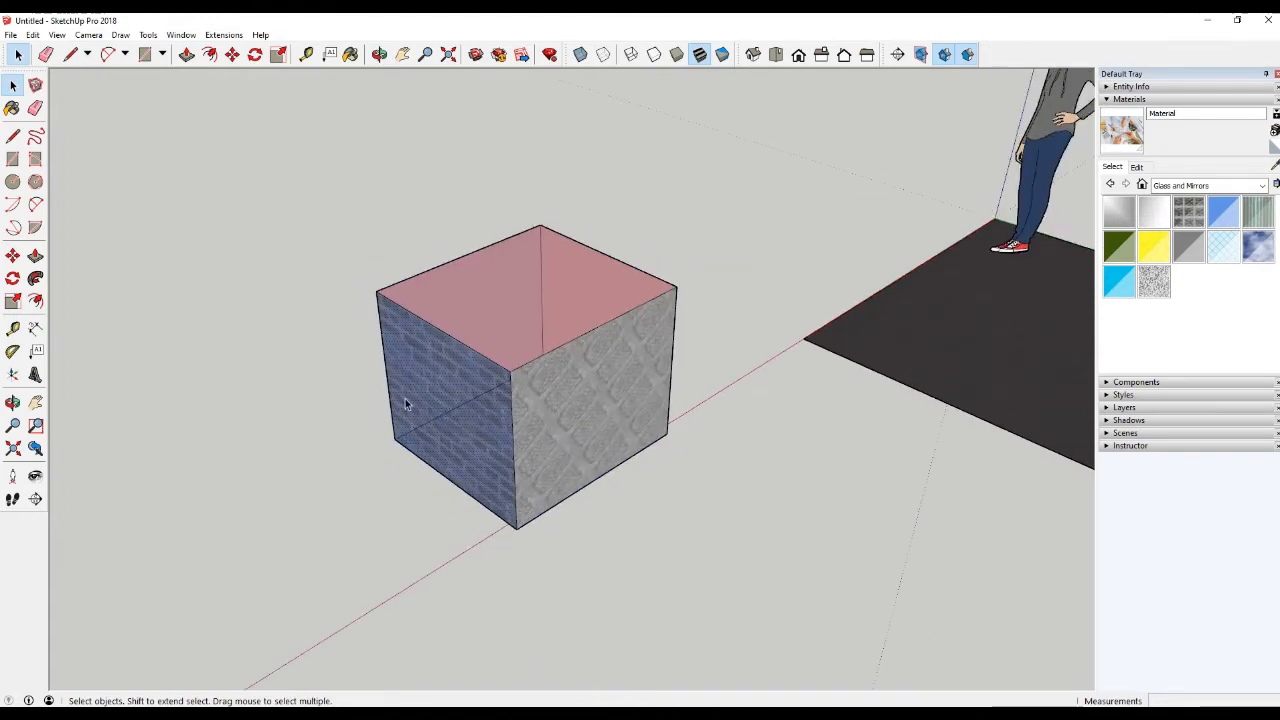
key(m)
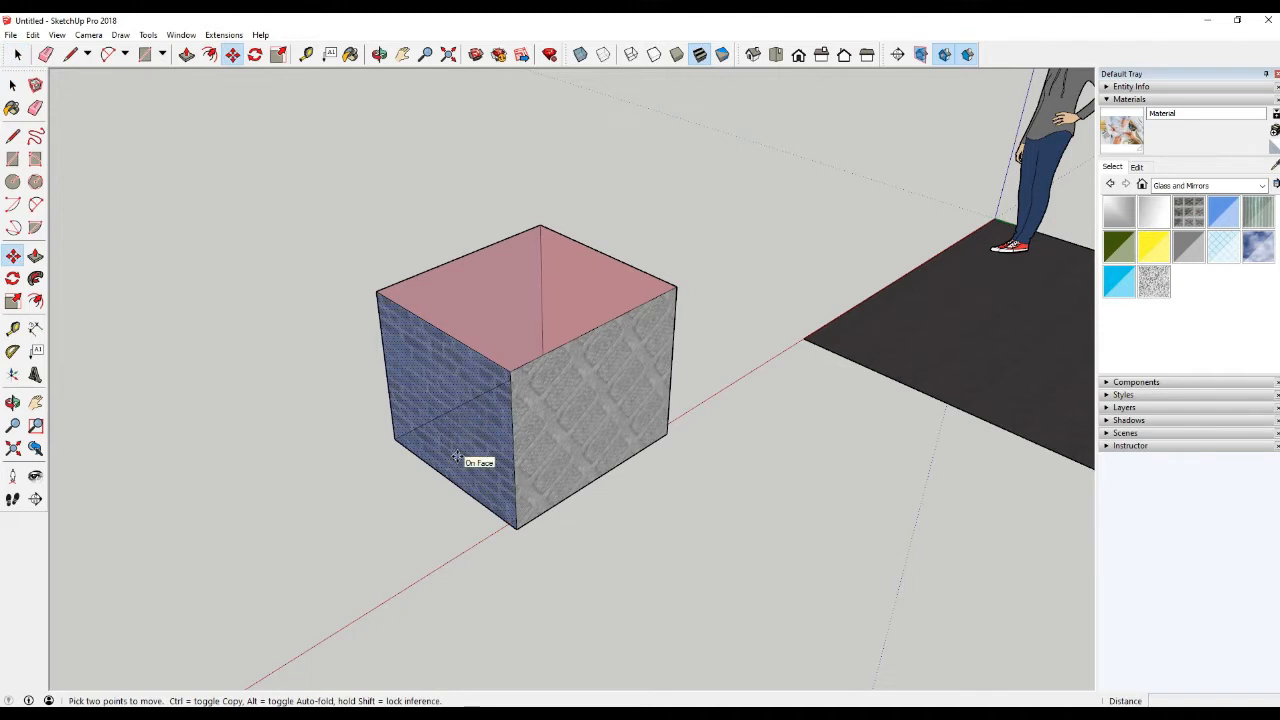
scroll(456, 458, up, 1)
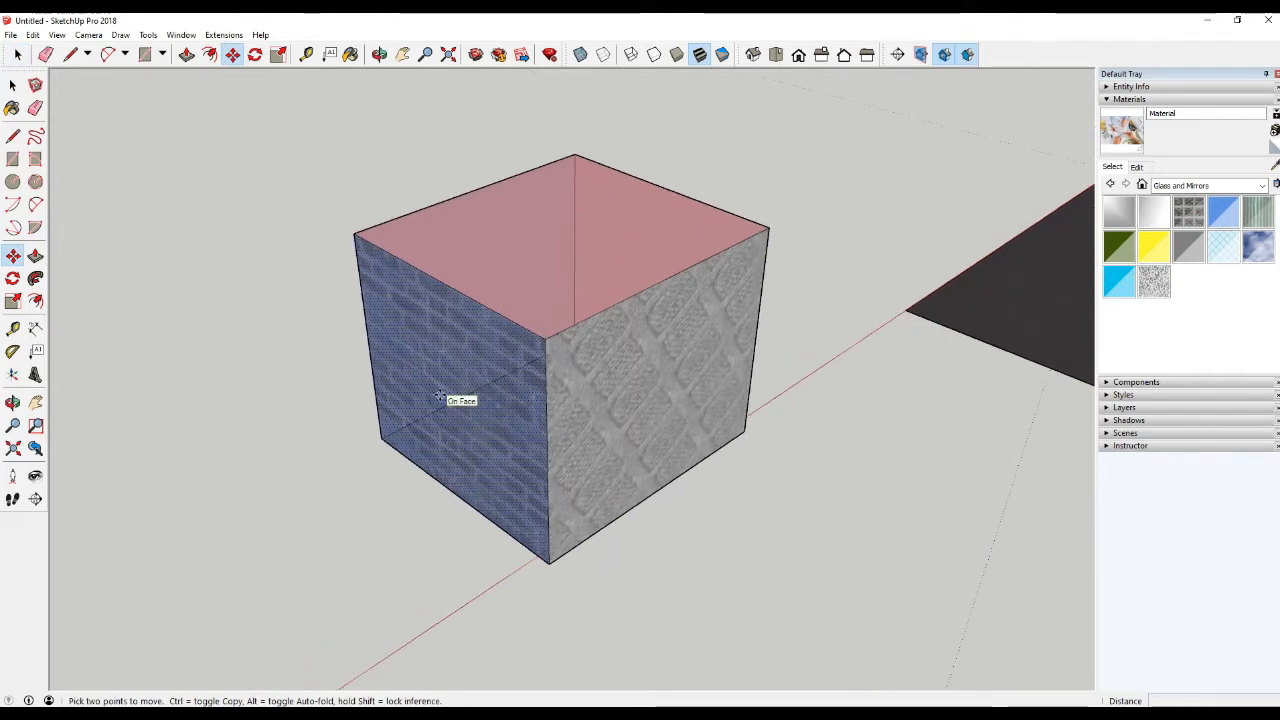
key(space)
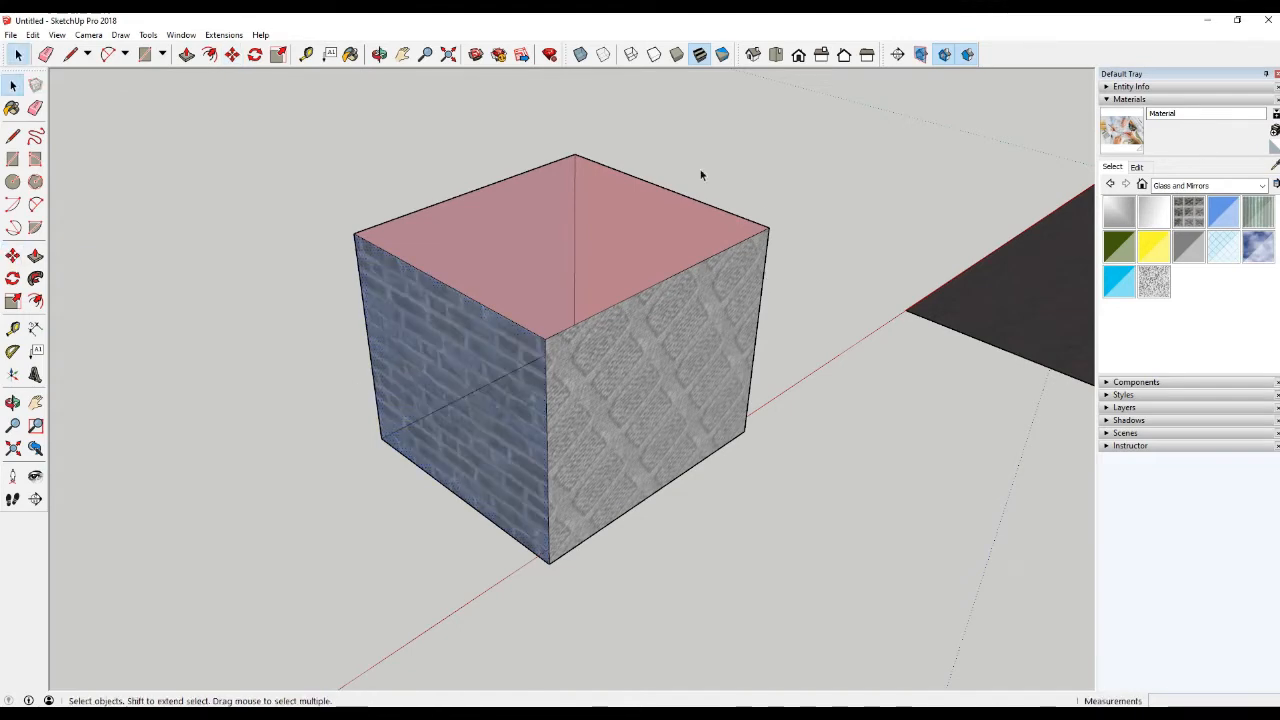
Enclose the whole box in a selection window again and clear the selection
drag(263, 123, 914, 620)
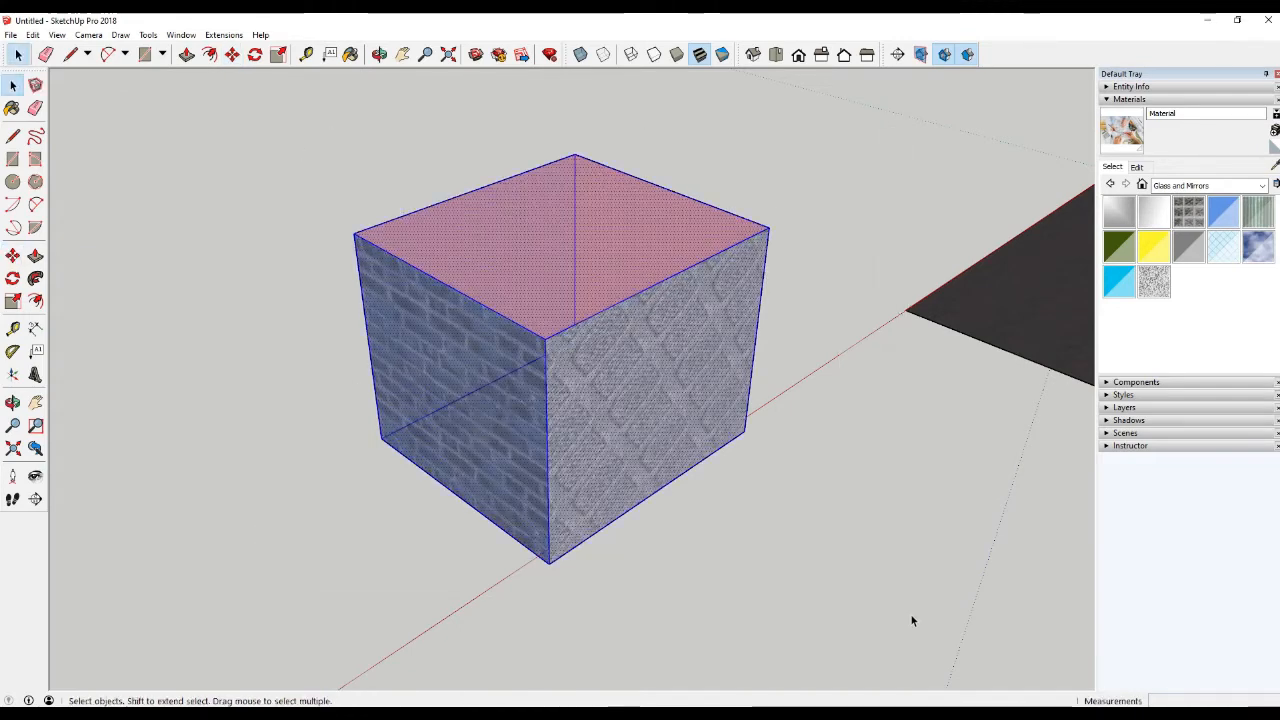
drag(263, 121, 909, 620)
middle_drag(810, 567, 604, 548)
click(329, 464)
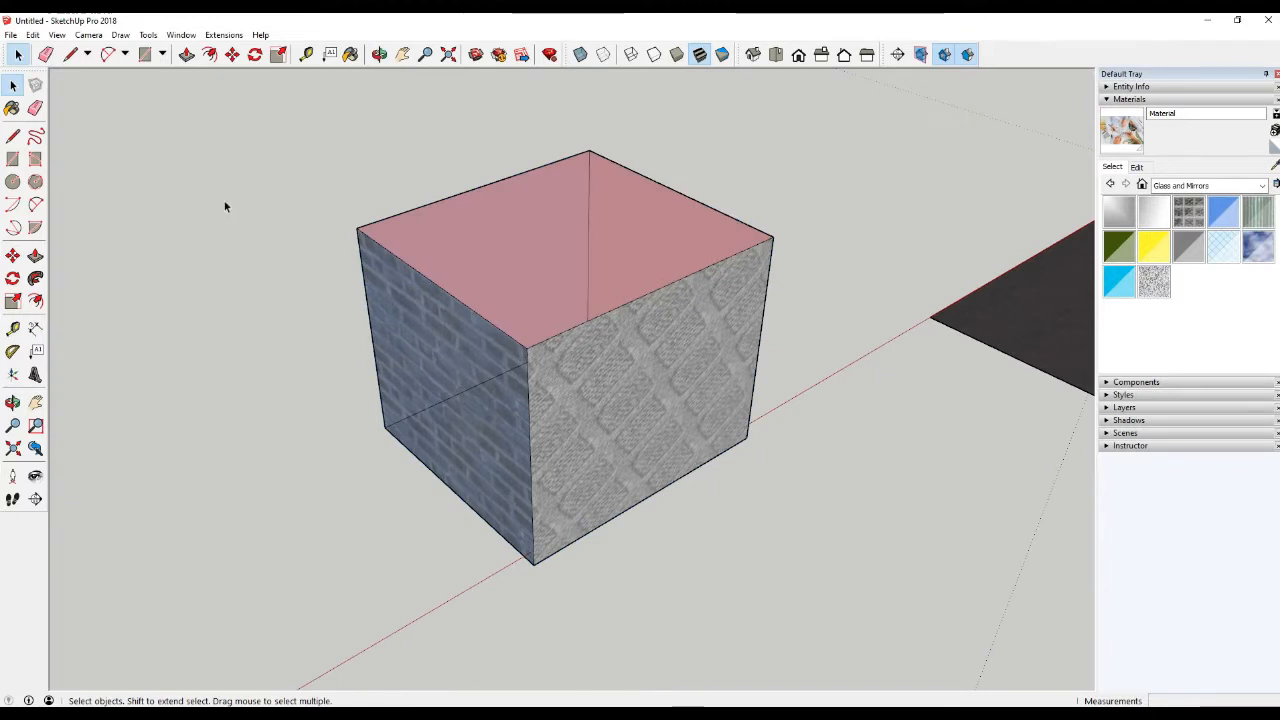
Move the brick face's outer vertical edge outward by about 1061 mm and undo the move
key(m)
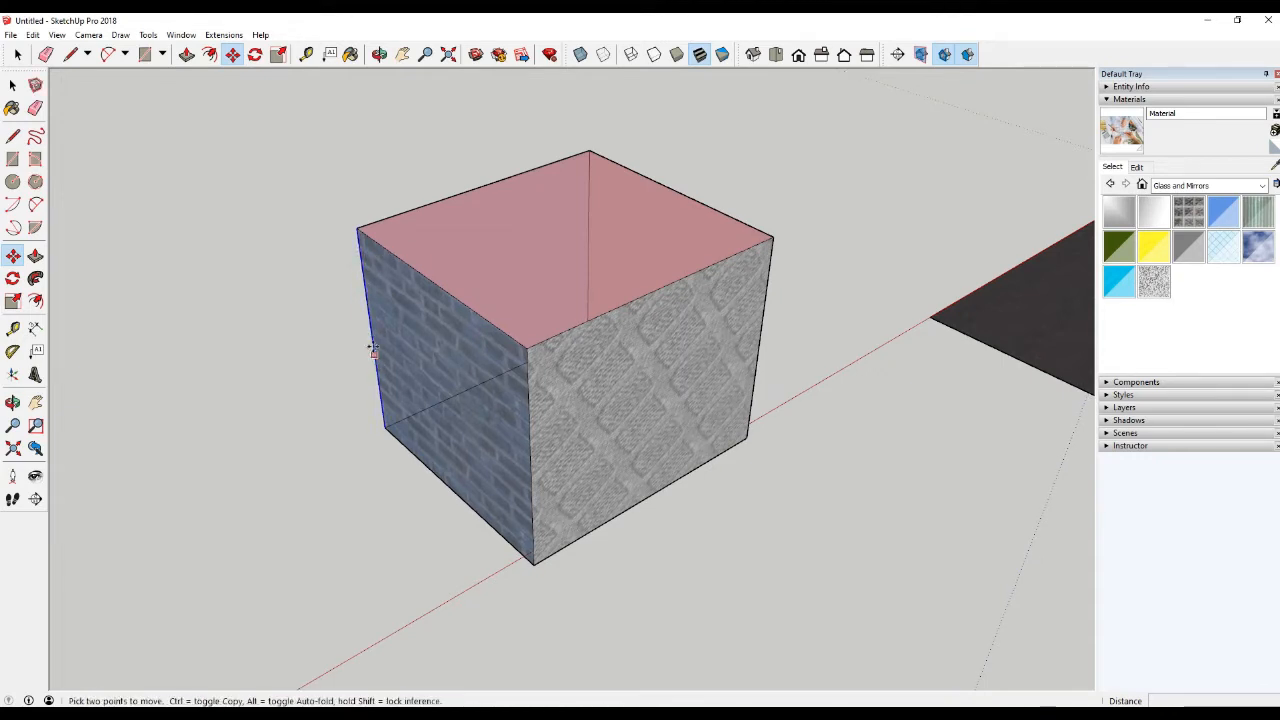
scroll(361, 282, up, 2)
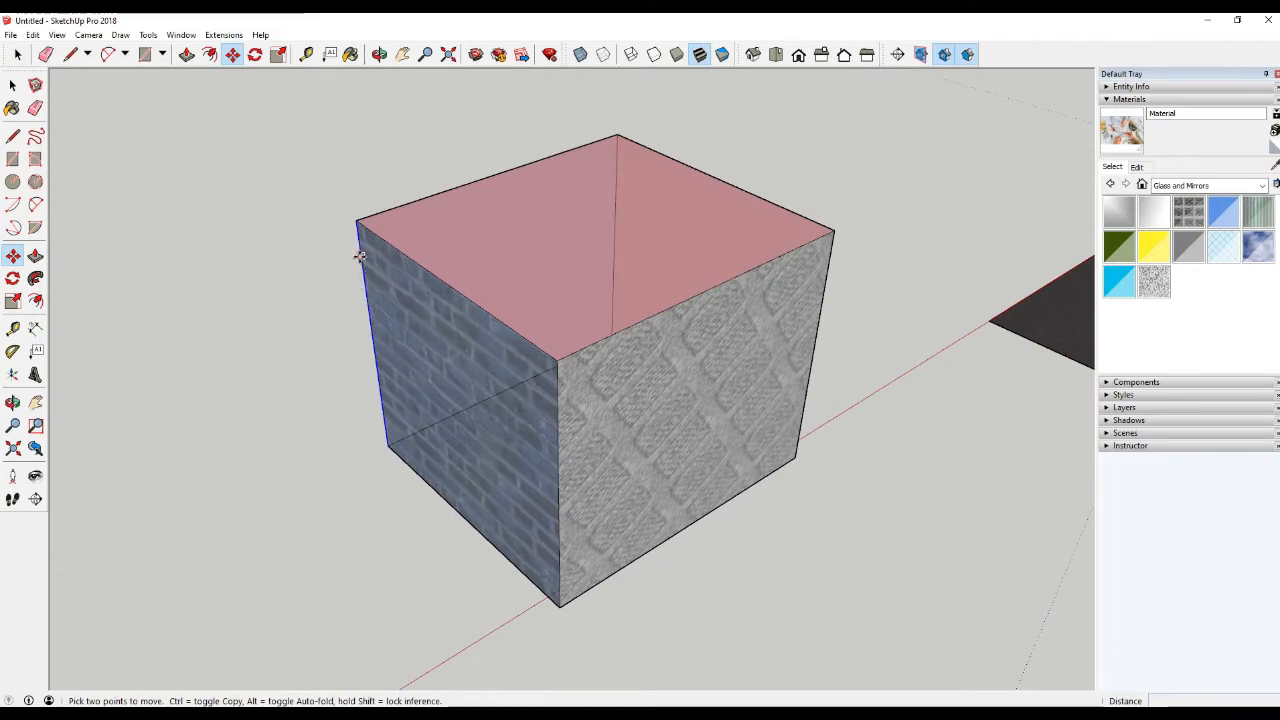
click(371, 330)
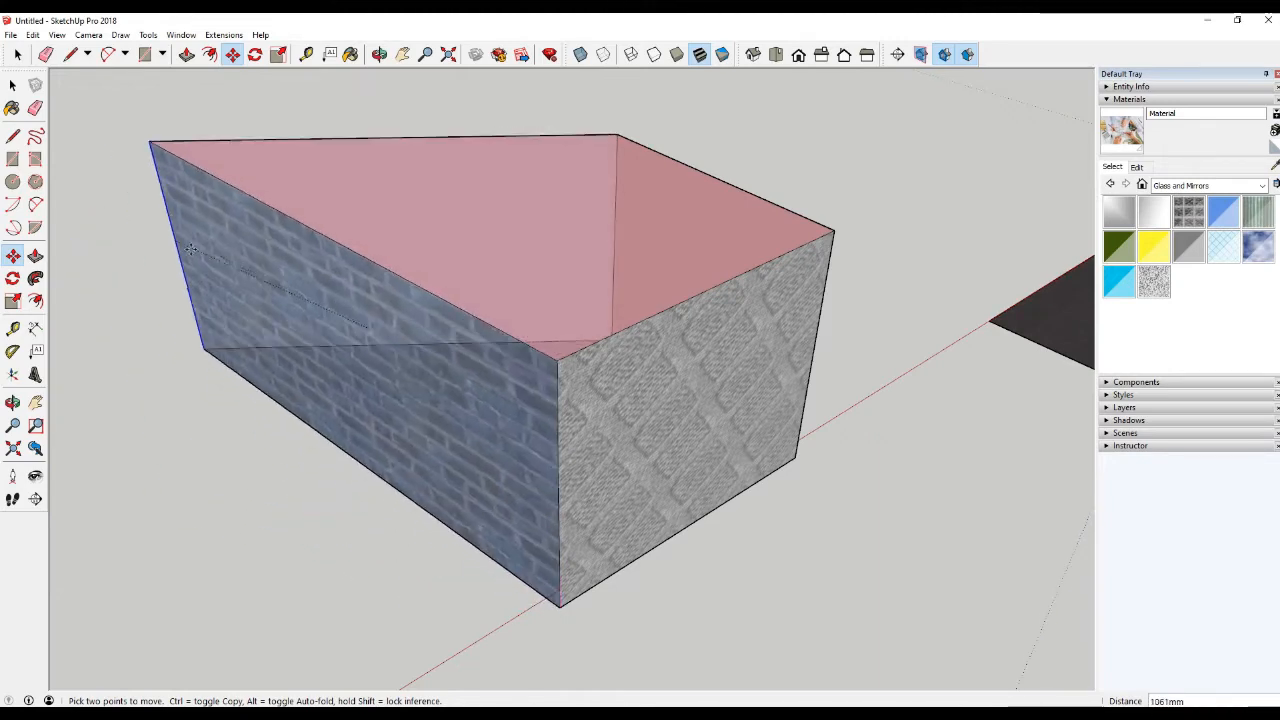
click(197, 257)
key(ctrl+z)
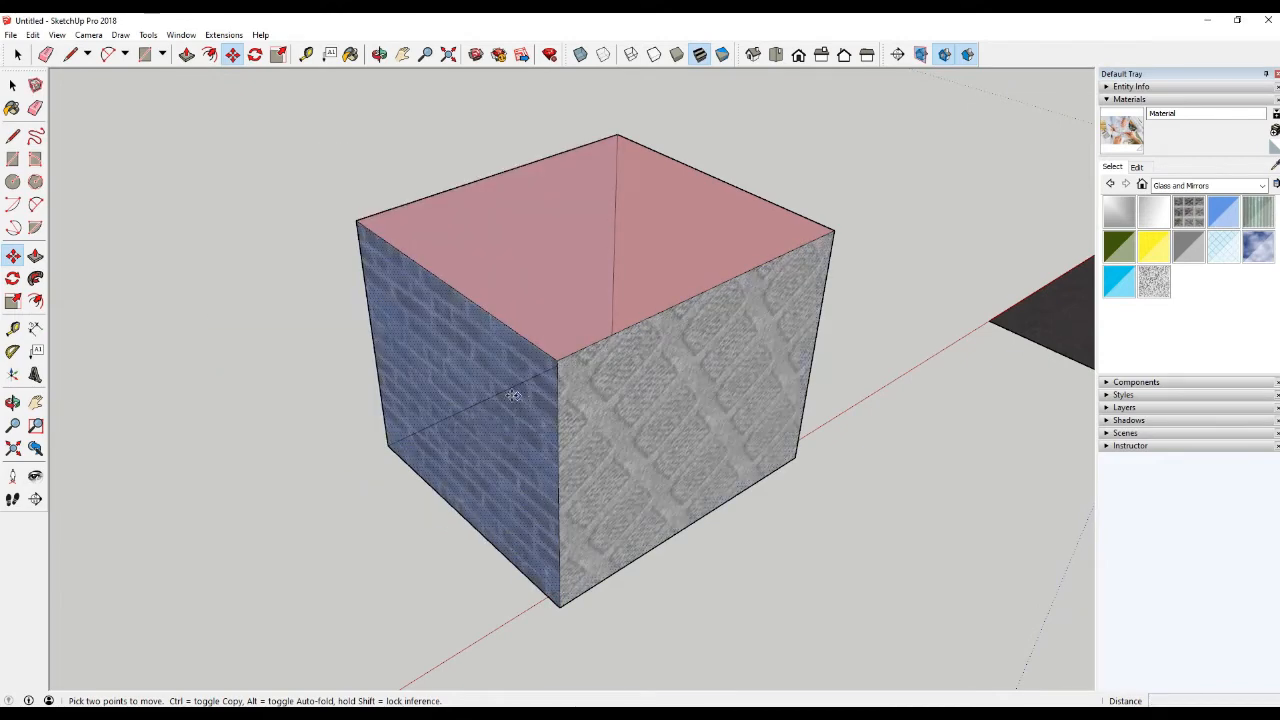
Try to move the ungrouped box's brick face on its own
click(462, 355)
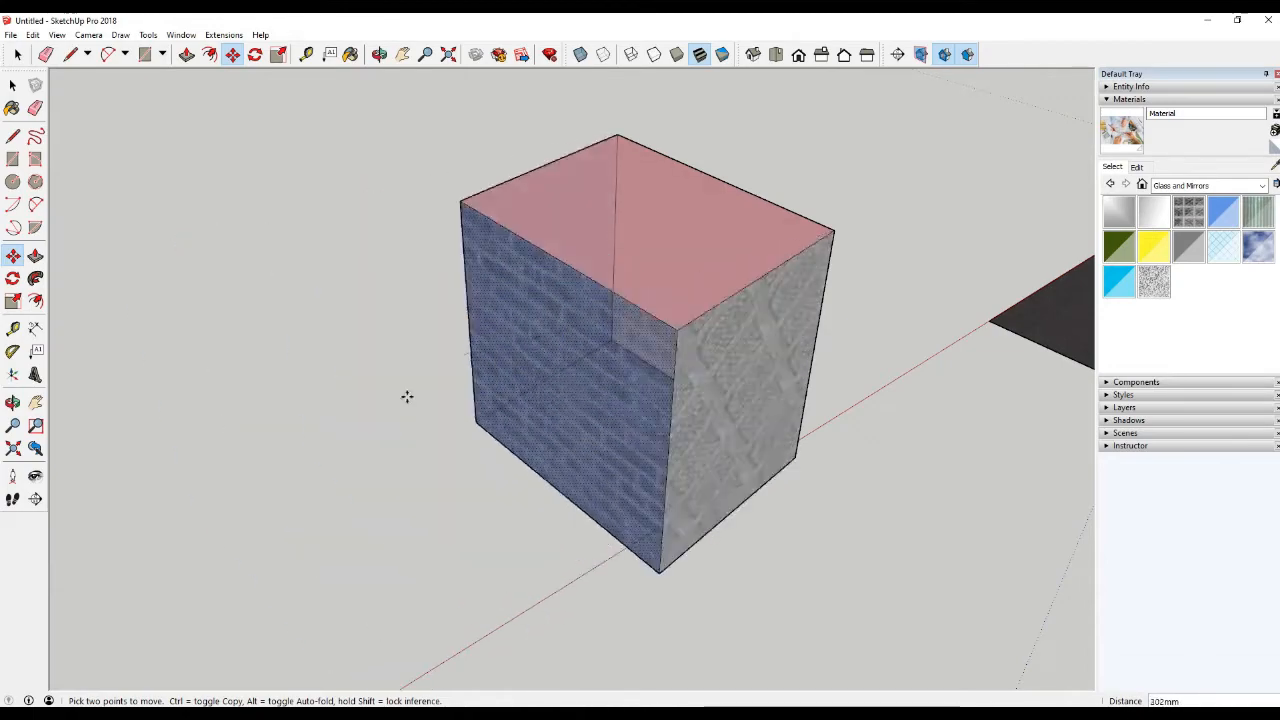
click(469, 401)
key(space)
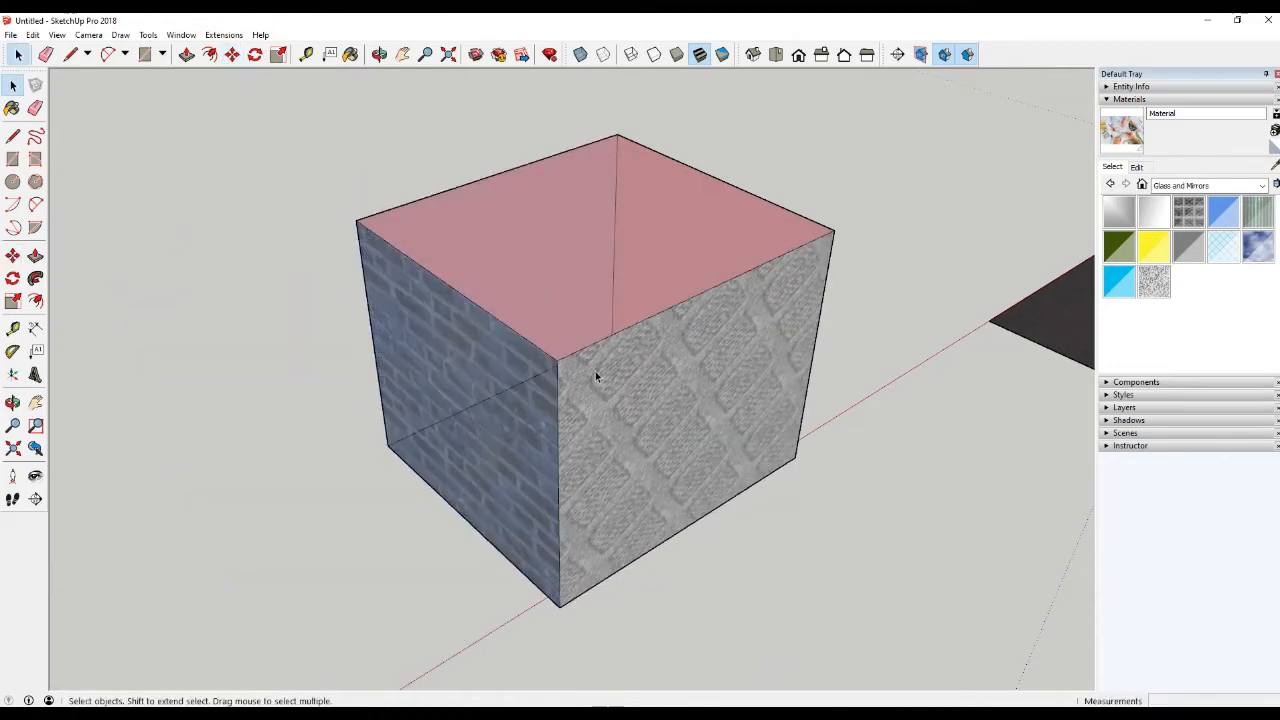
Select every face and edge of the ungrouped box by enclosing it completely in a selection window
scroll(595, 371, down, 3)
middle_drag(609, 357, 597, 381)
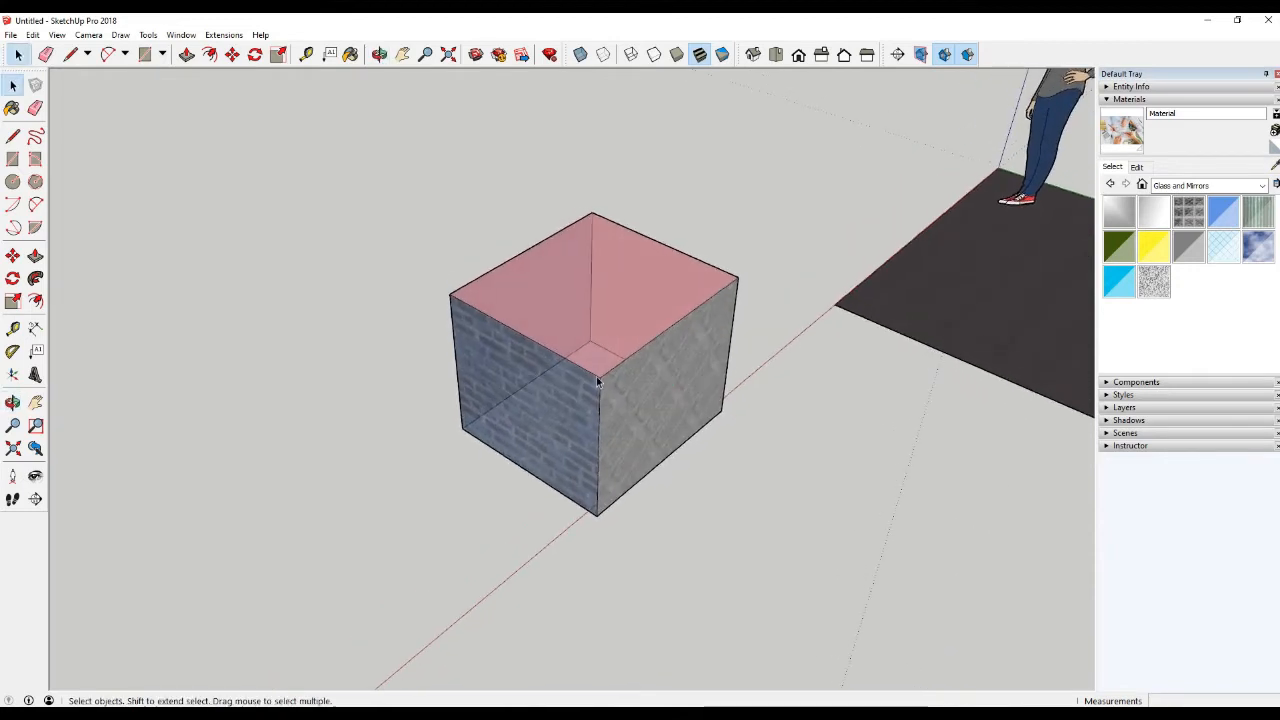
scroll(597, 381, down, 2)
scroll(604, 336, up, 2)
scroll(534, 341, down, 1)
scroll(645, 334, up, 3)
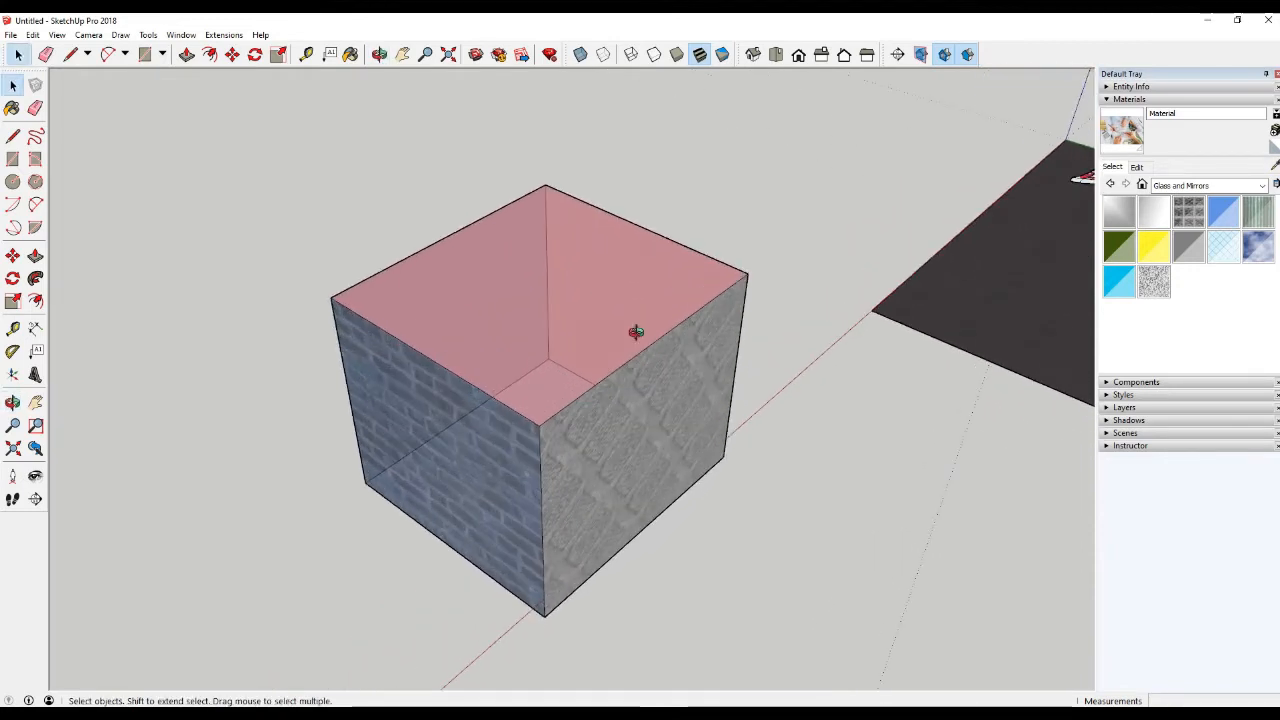
middle_drag(636, 331, 571, 369)
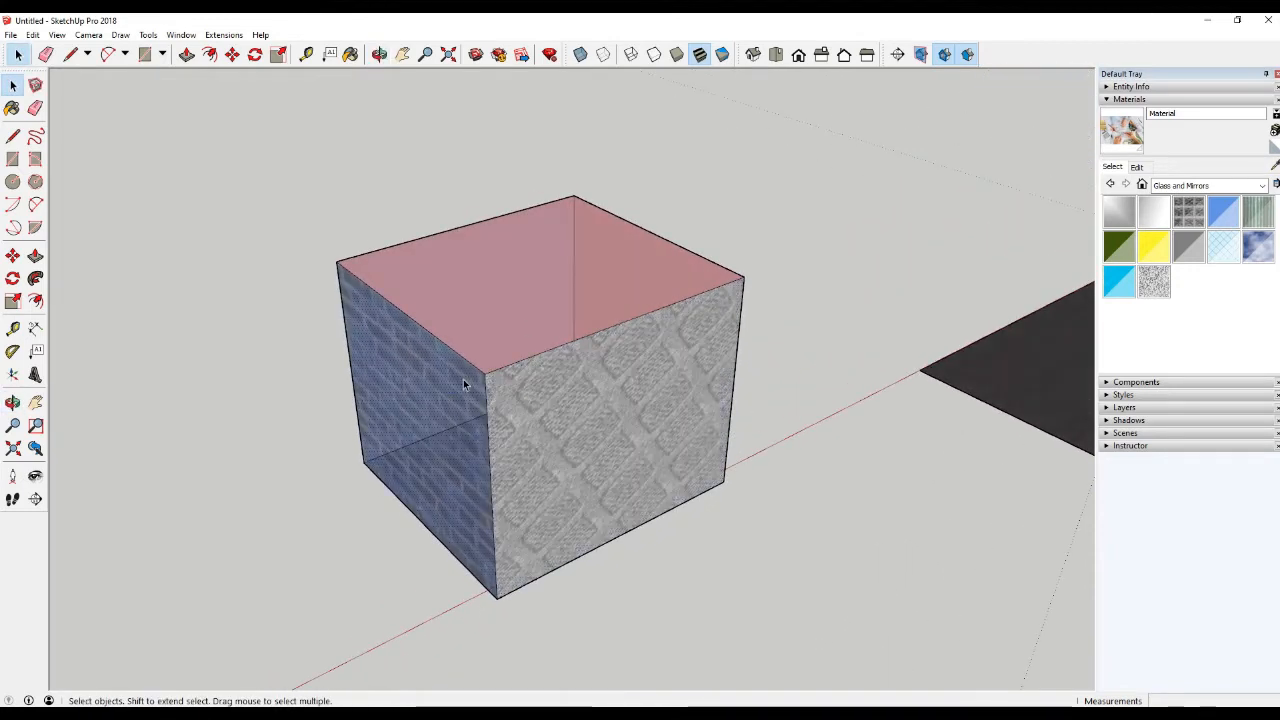
click(492, 347)
drag(238, 152, 858, 648)
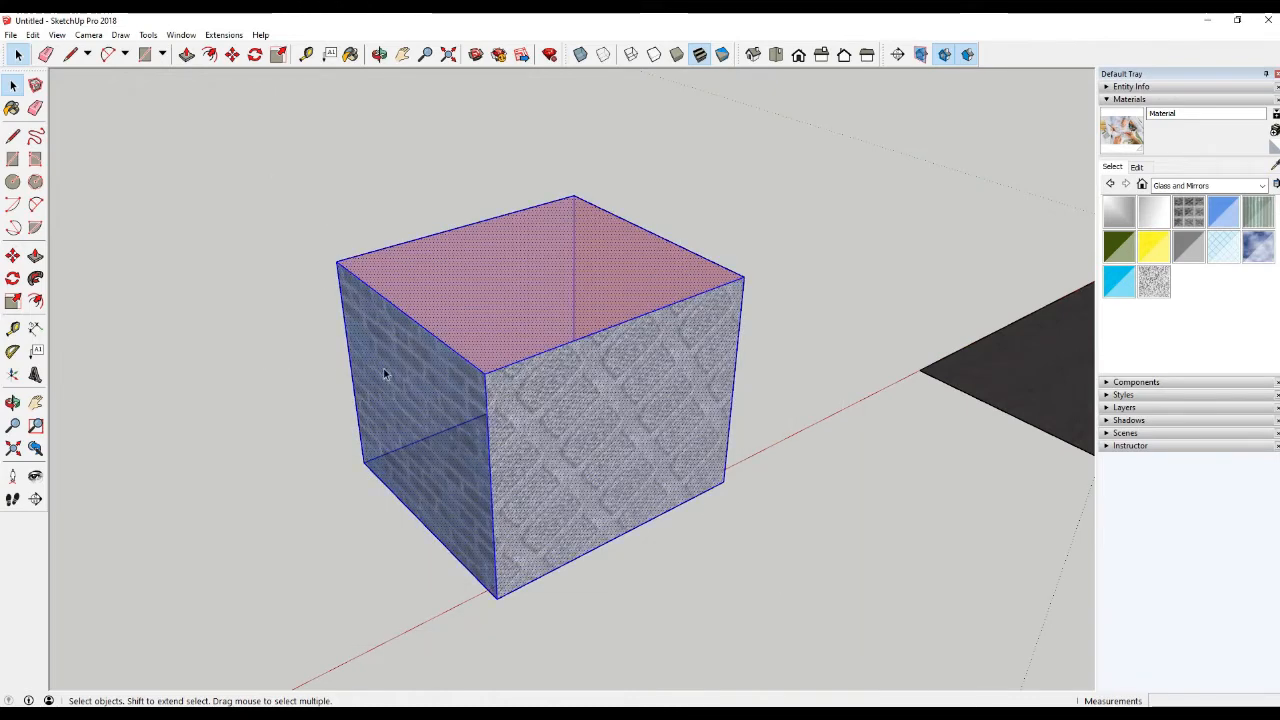
click(333, 362)
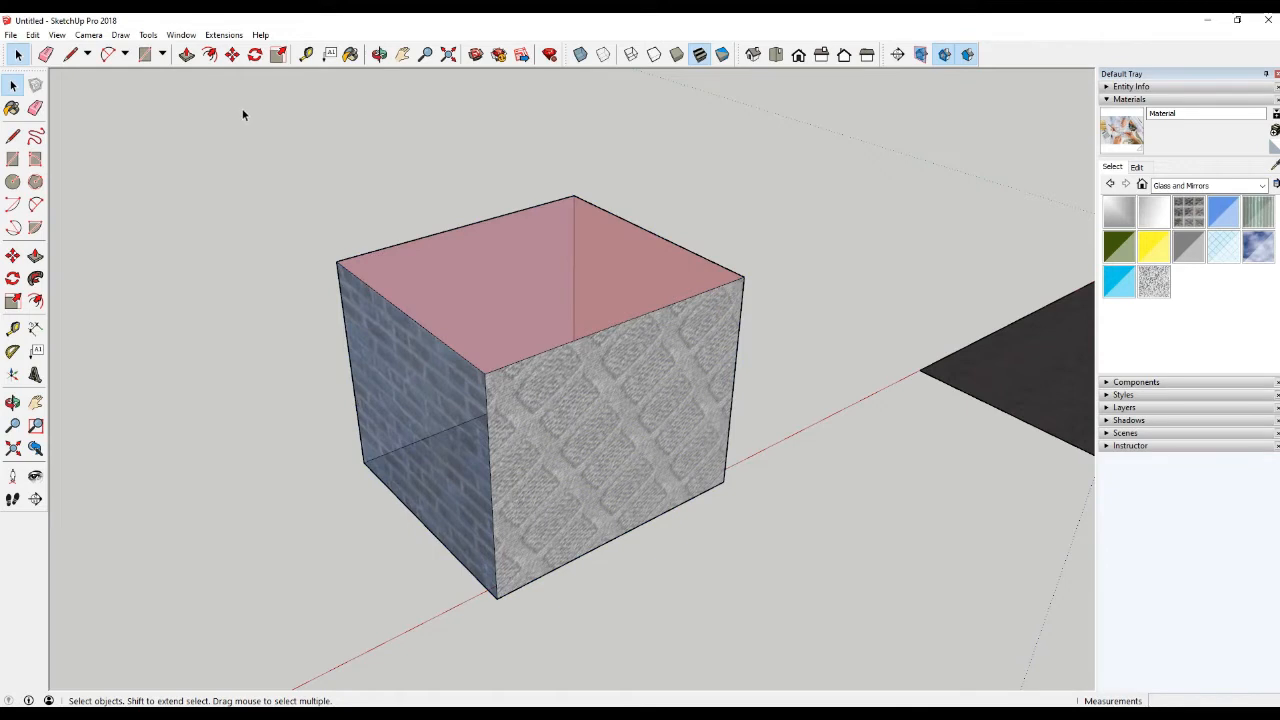
drag(294, 167, 807, 621)
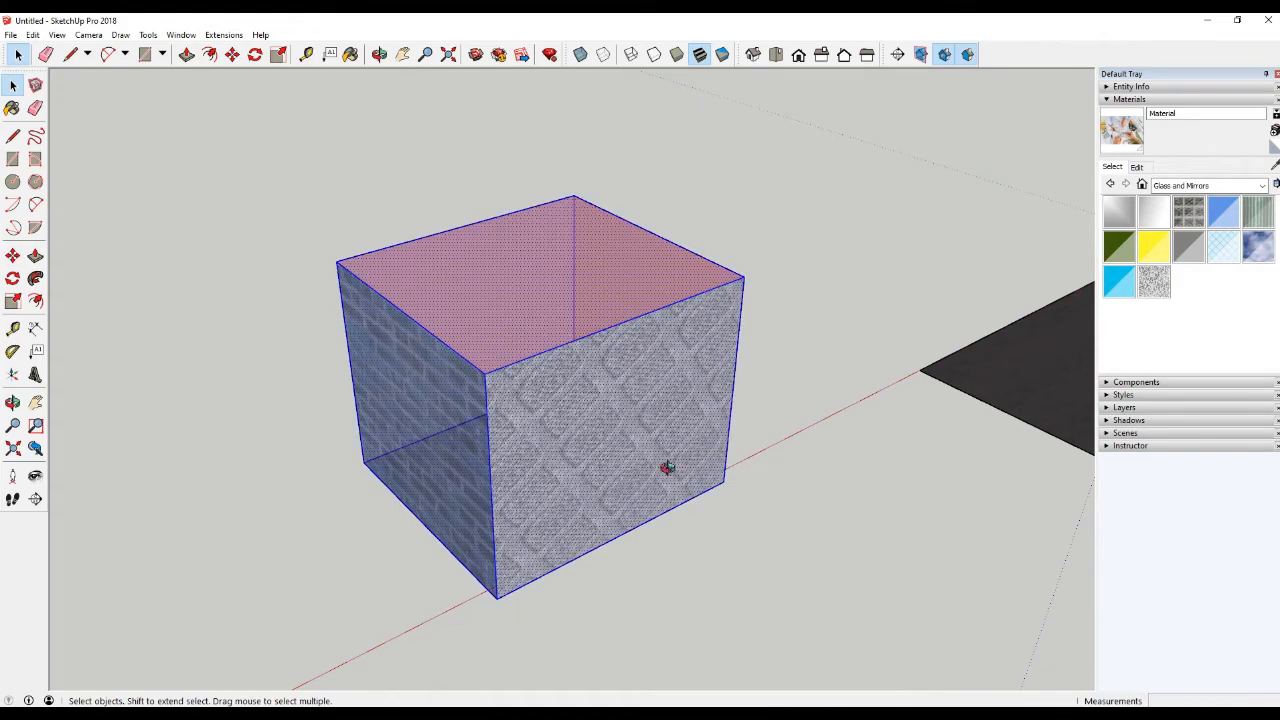
middle_drag(667, 467, 625, 467)
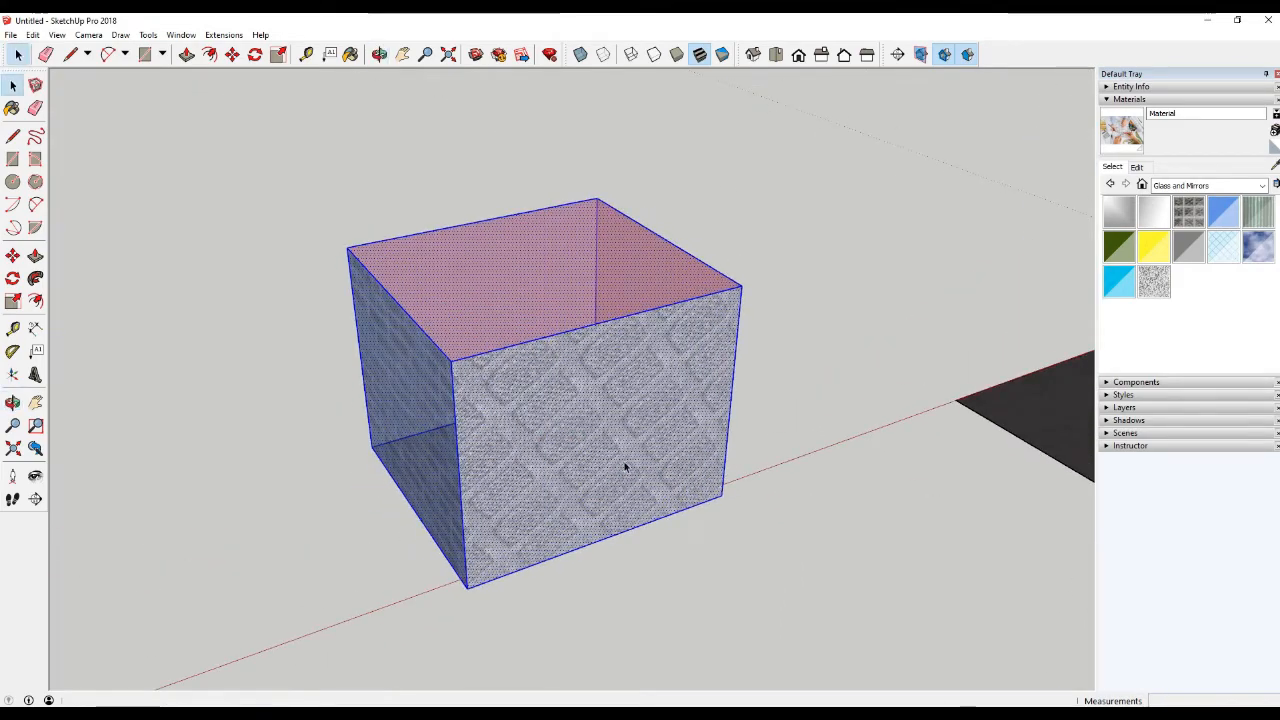
Try moving the fully selected box from several base points, on the box and in empty space, cancelling each move
key(m)
click(618, 402)
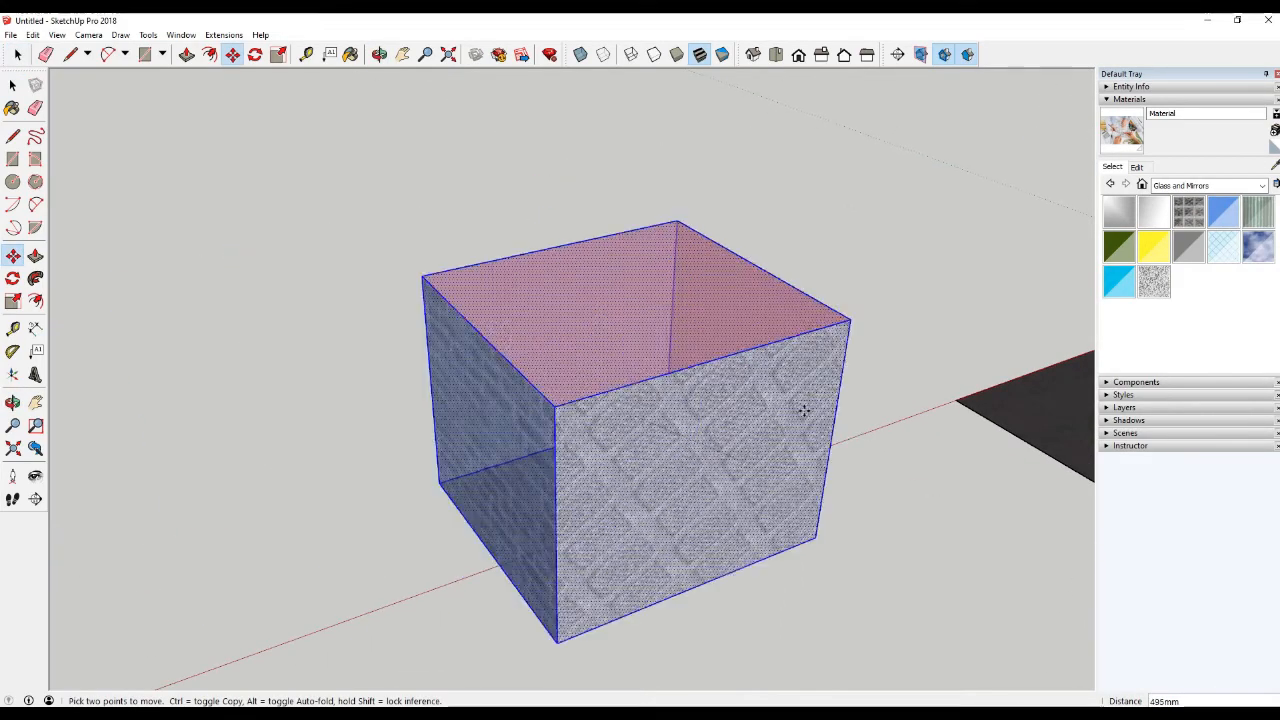
click(649, 417)
key(space)
key(m)
click(737, 606)
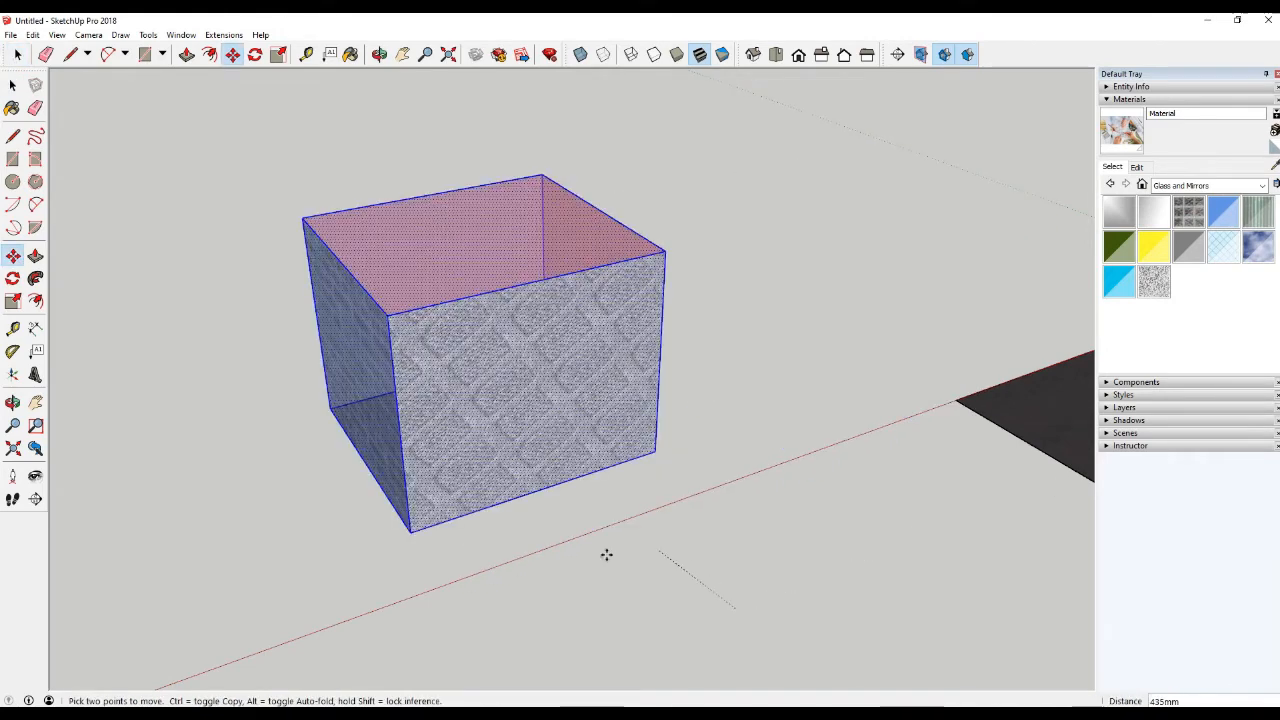
key(Escape)
key(space)
key(m)
click(914, 414)
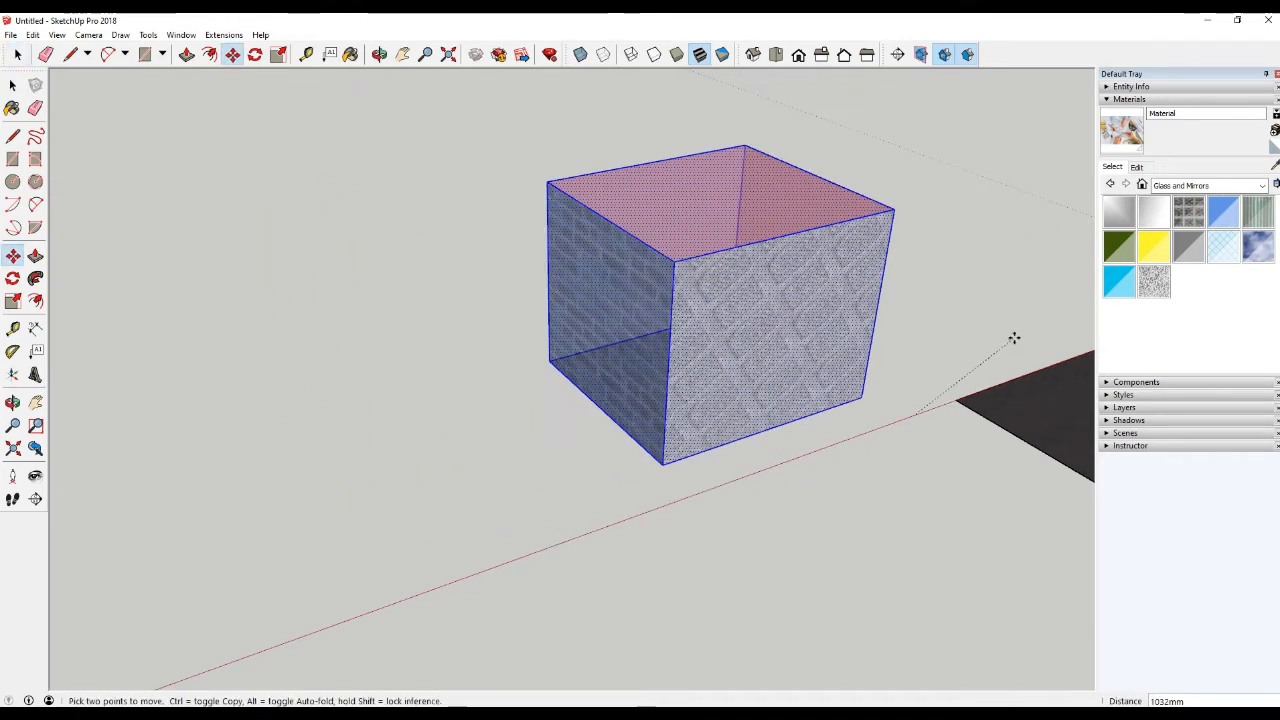
key(Escape)
key(space)
key(m)
click(652, 295)
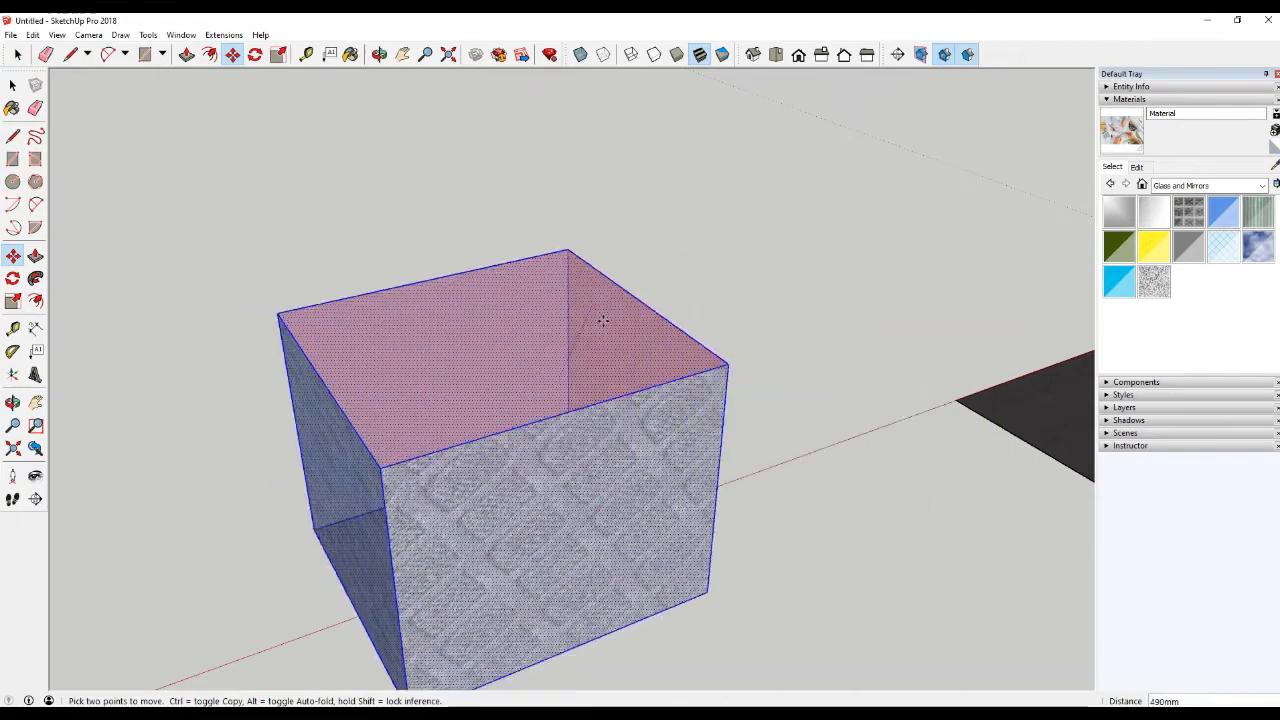
key(Escape)
key(space)
Make a group from the box's selected faces and edges and clear the selection
scroll(668, 344, down, 3)
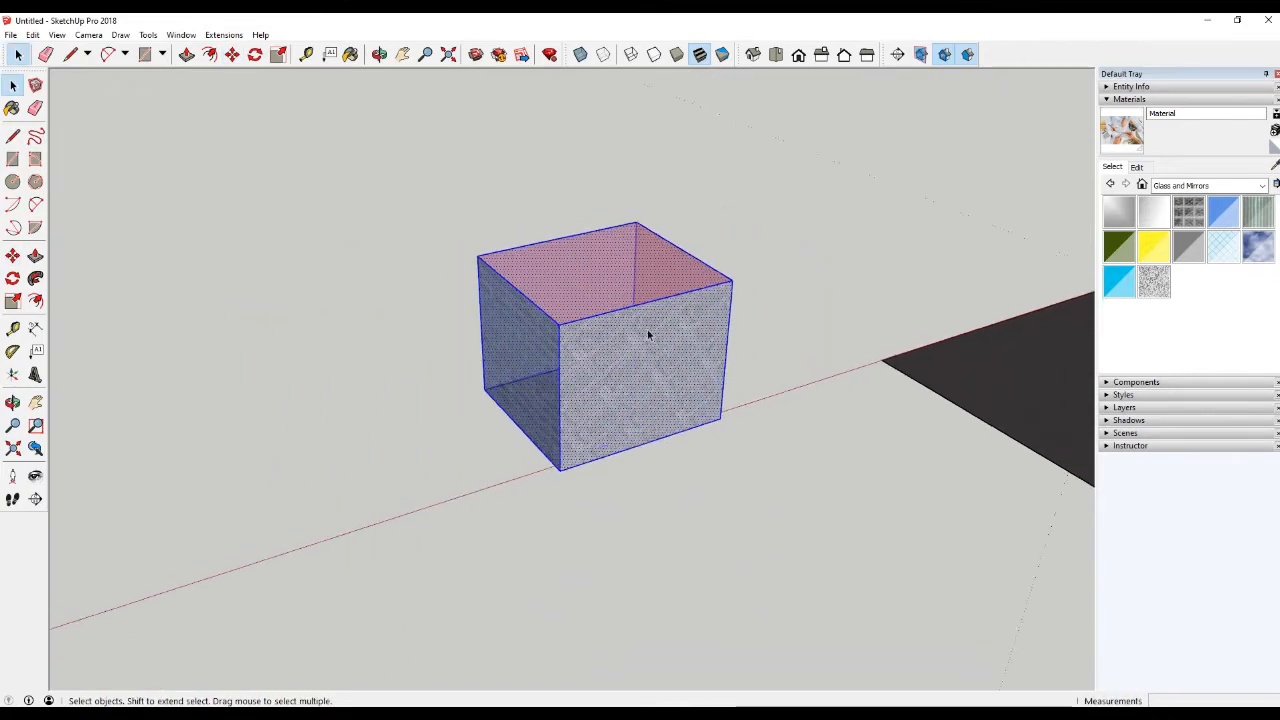
scroll(647, 329, up, 2)
scroll(620, 352, up, 1)
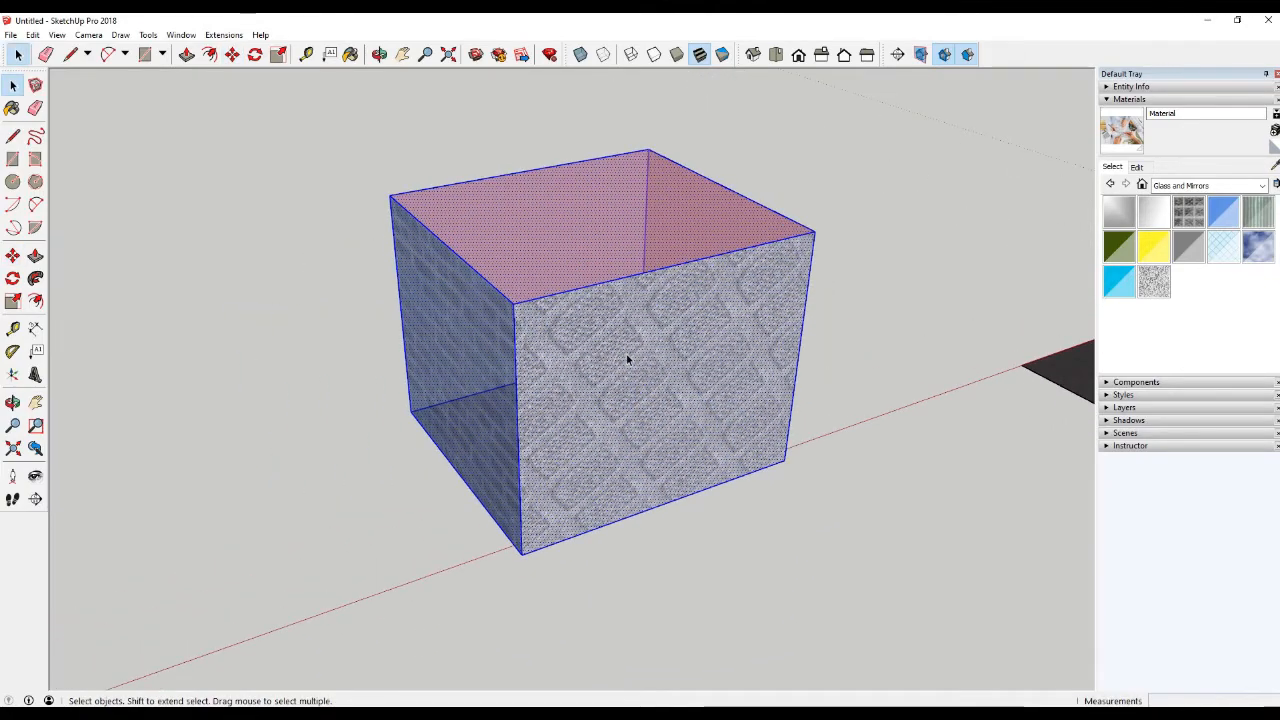
right_click(541, 330)
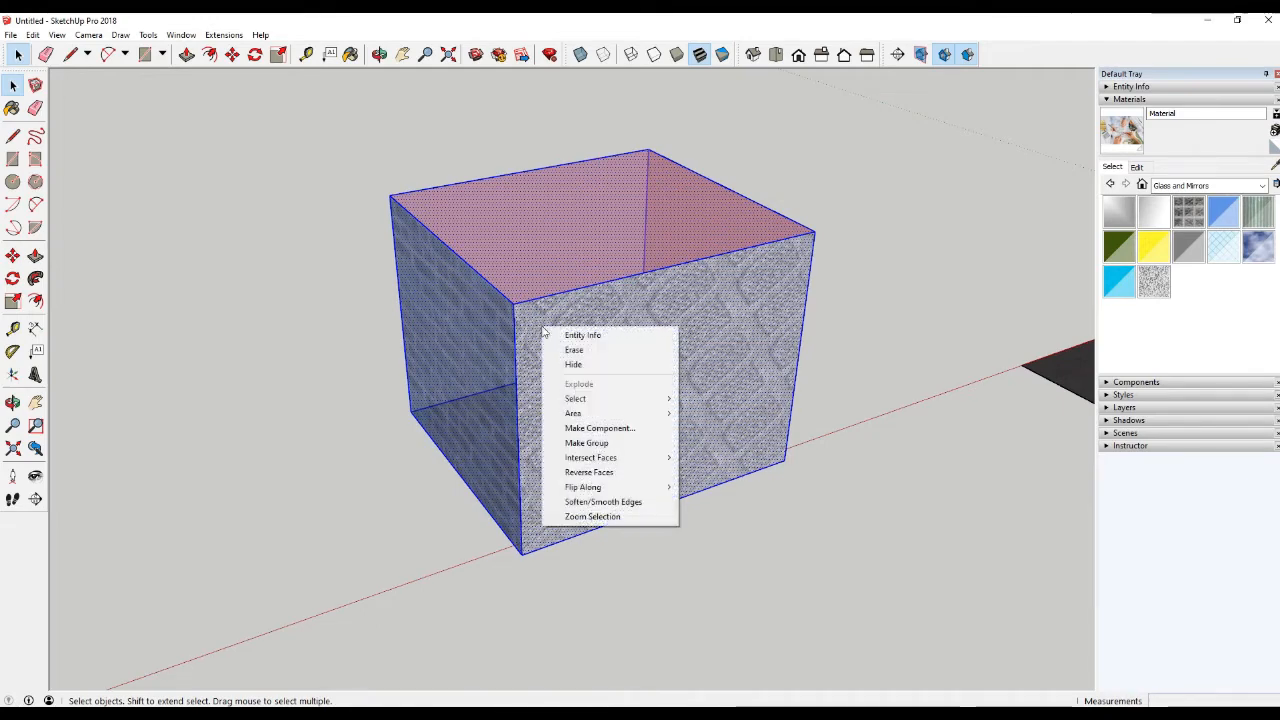
click(612, 445)
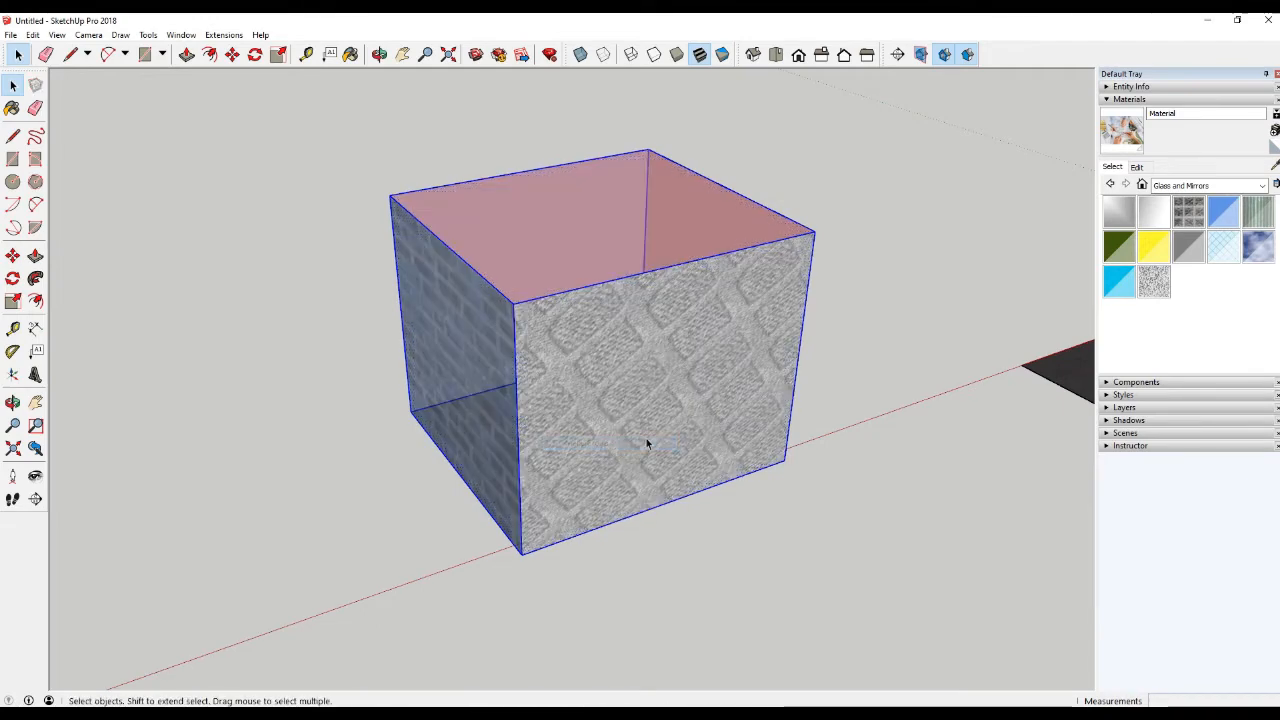
click(786, 527)
key(m)
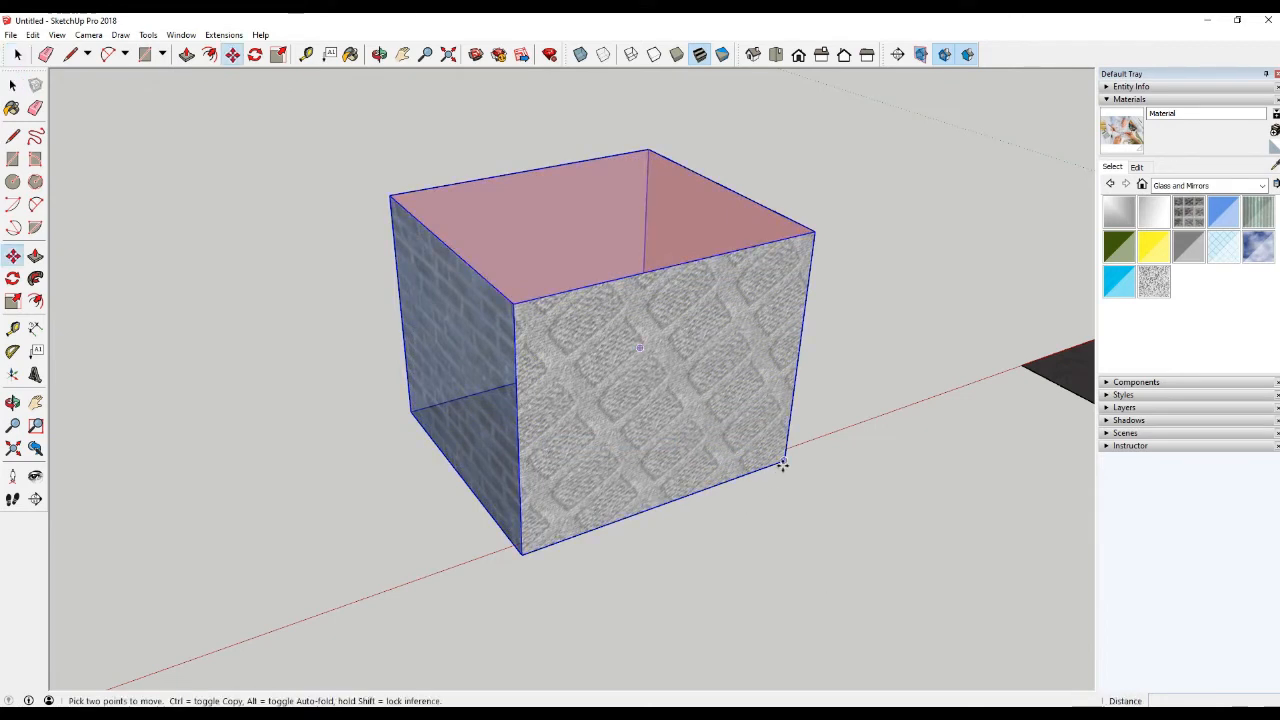
click(521, 551)
key(space)
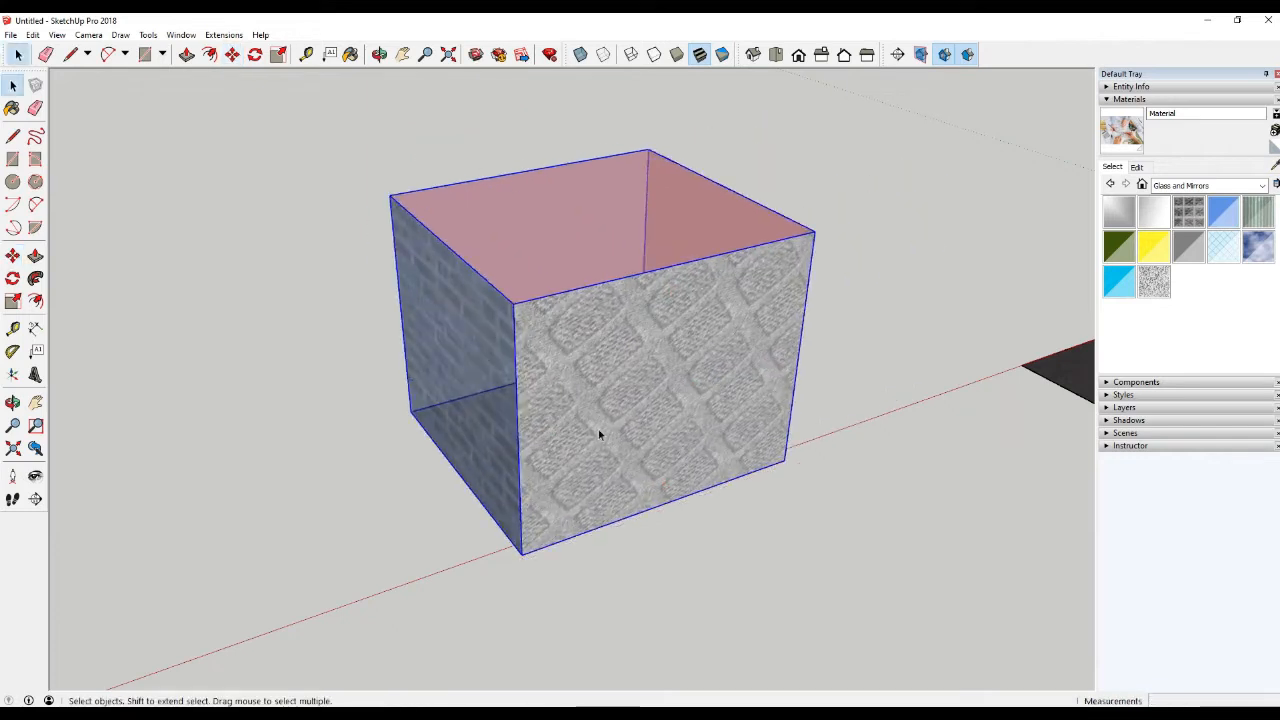
click(372, 499)
Move the grouped box as a single object by about 88 mm along the red axis
key(m)
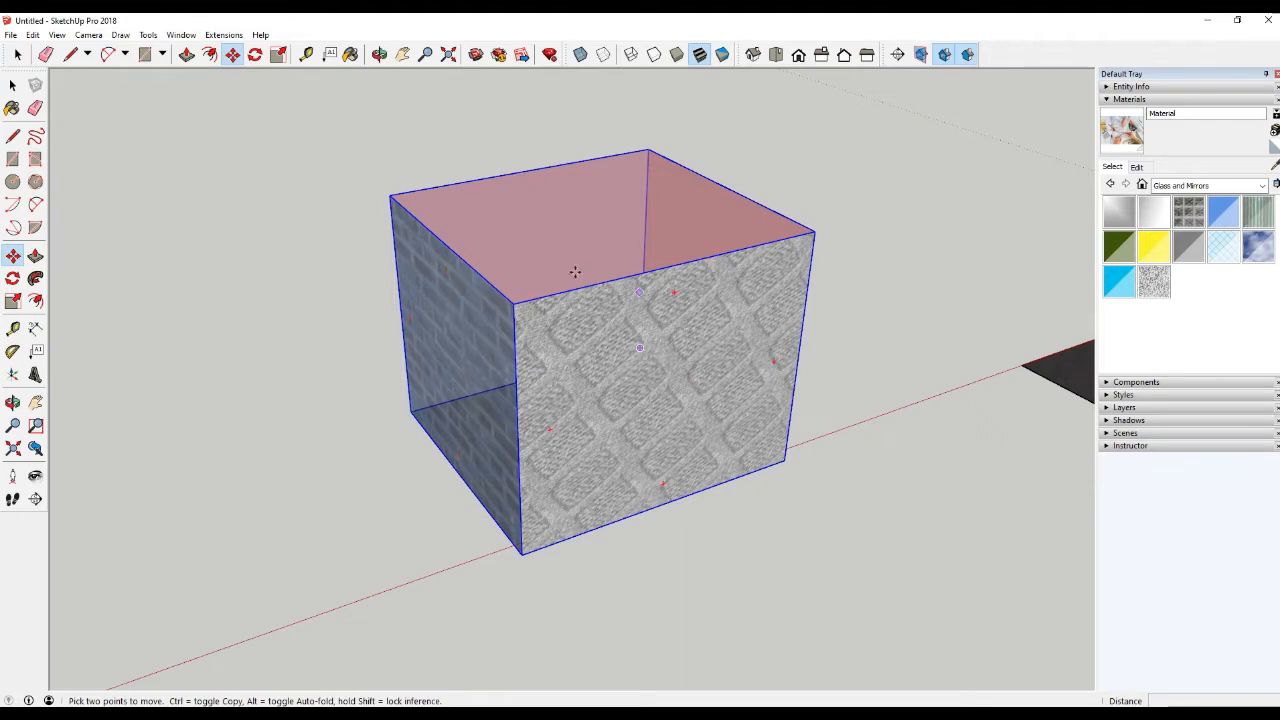
click(490, 358)
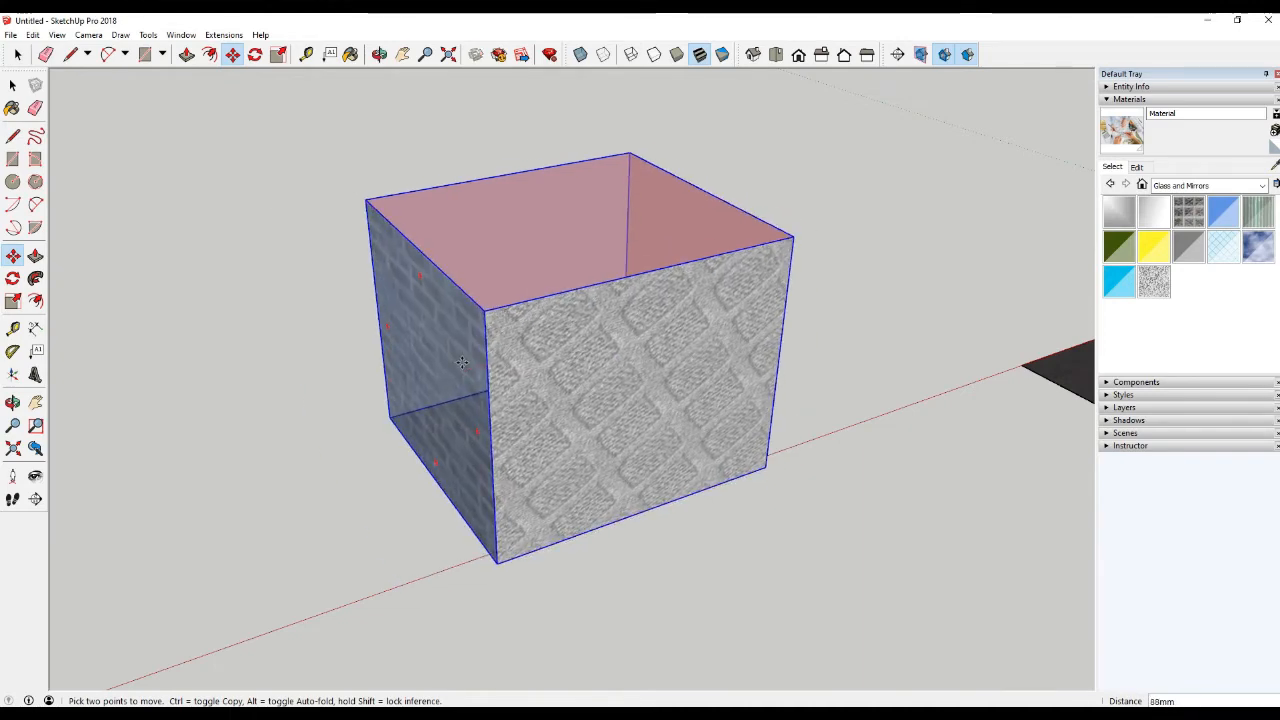
click(463, 369)
key(space)
Select the entire grouped box by picking its gray diamond-patterned face
scroll(599, 321, down, 3)
scroll(599, 321, up, 2)
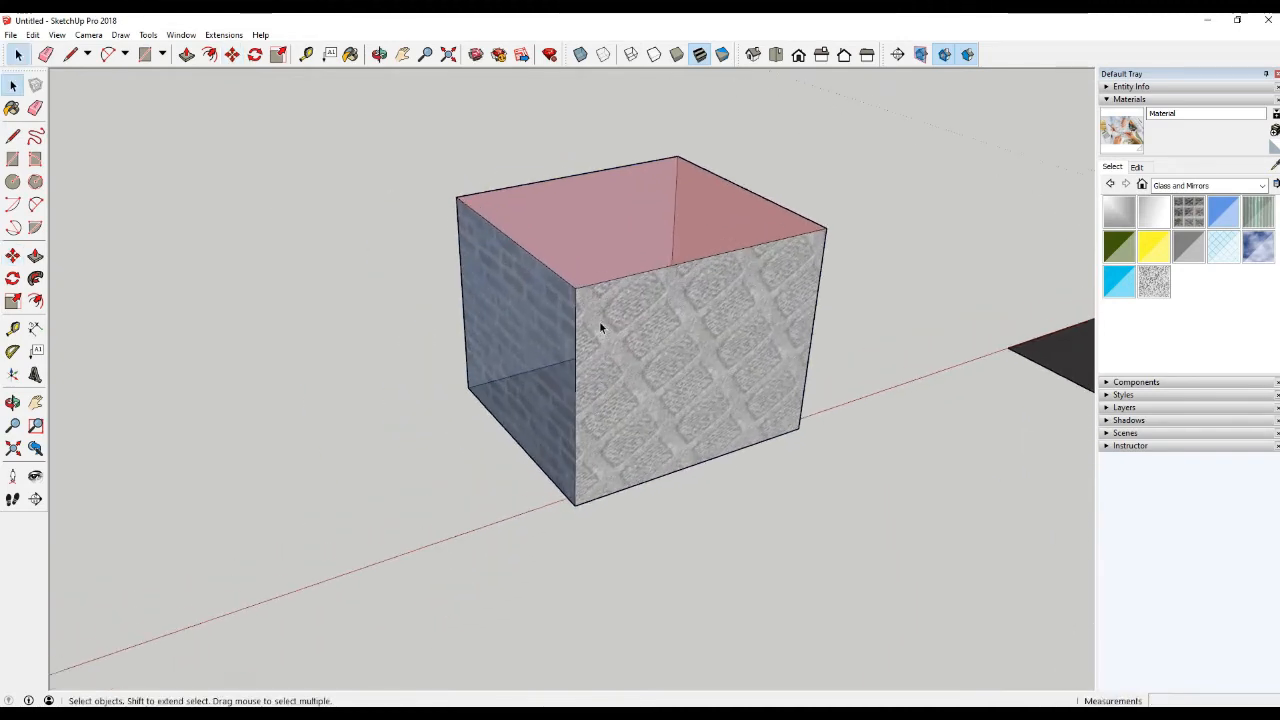
click(600, 326)
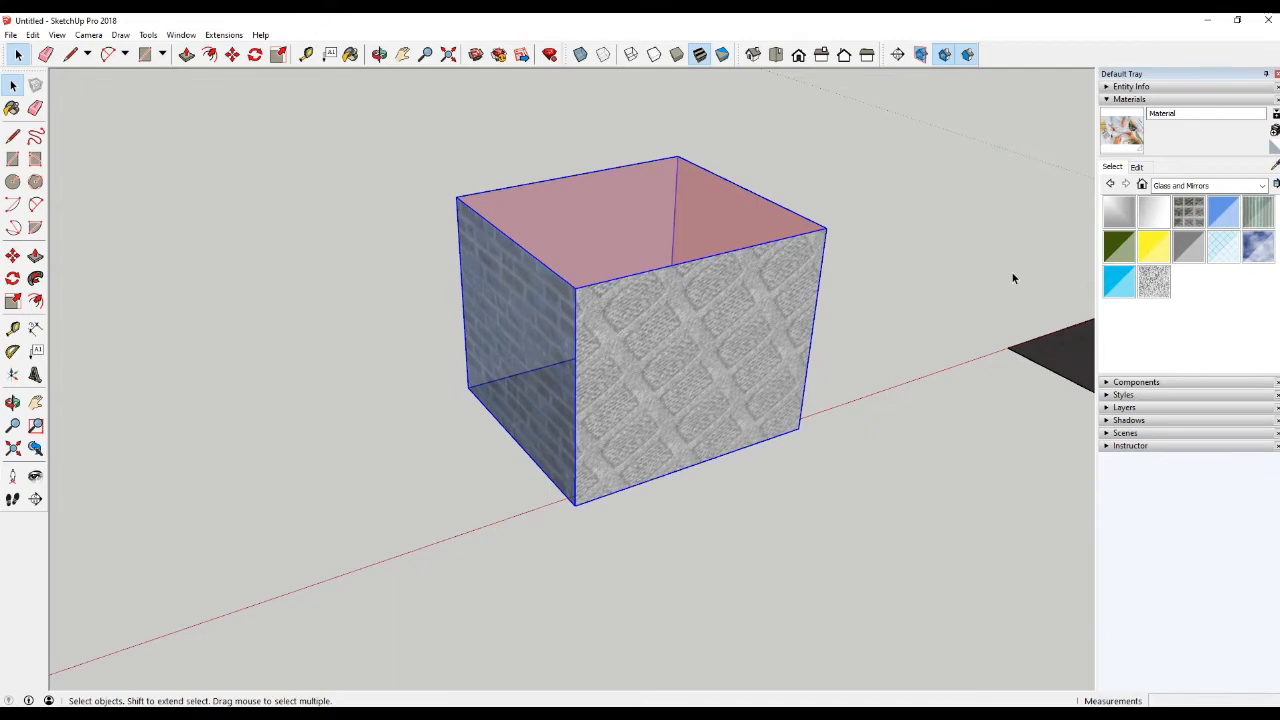
Select all faces and edges inside the box group and leave the group again
key(ctrl+g)
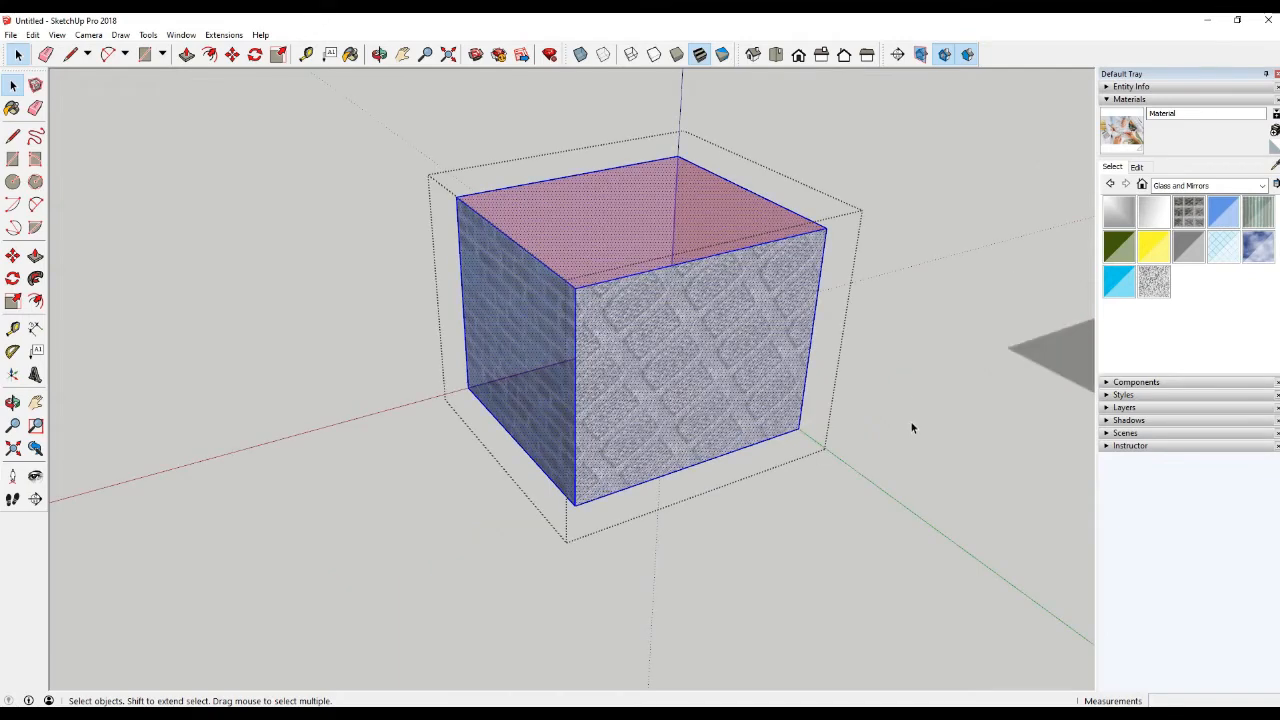
click(911, 428)
middle_drag(610, 456, 560, 323)
Move the grouped box along the red and blue axes and place it about 91 mm from its starting point
click(579, 344)
scroll(580, 343, down, 2)
key(m)
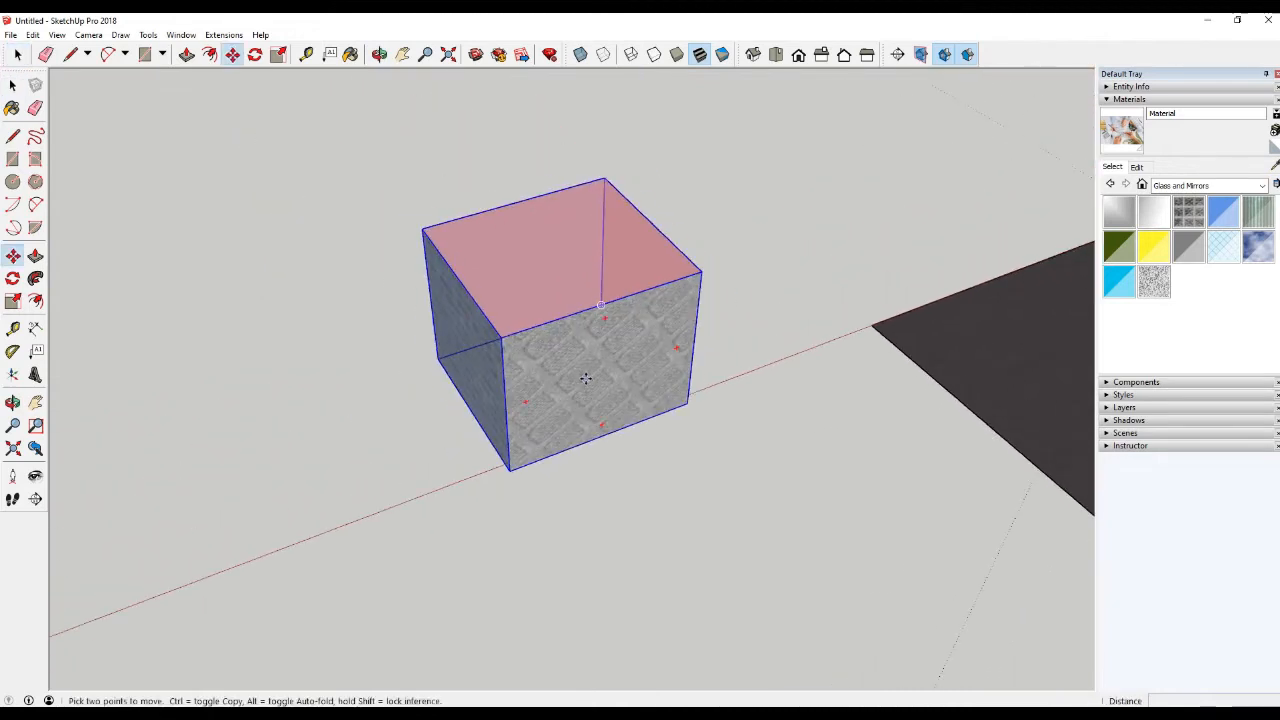
click(582, 379)
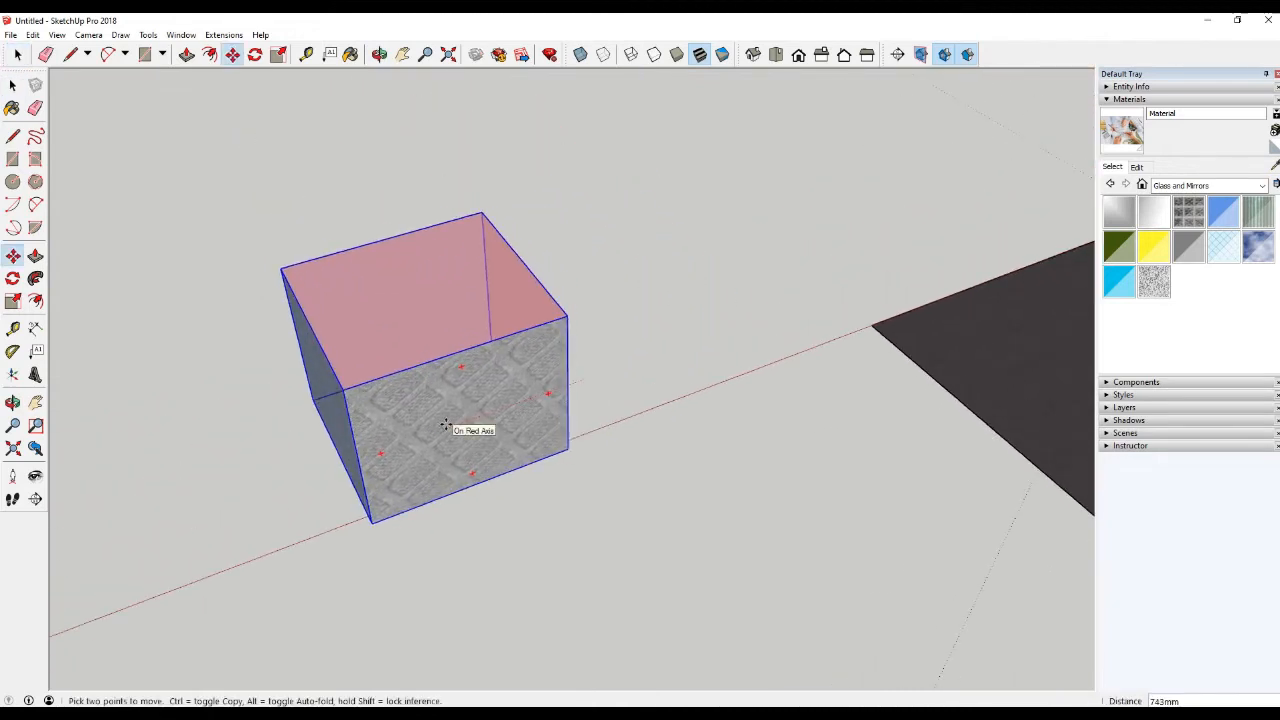
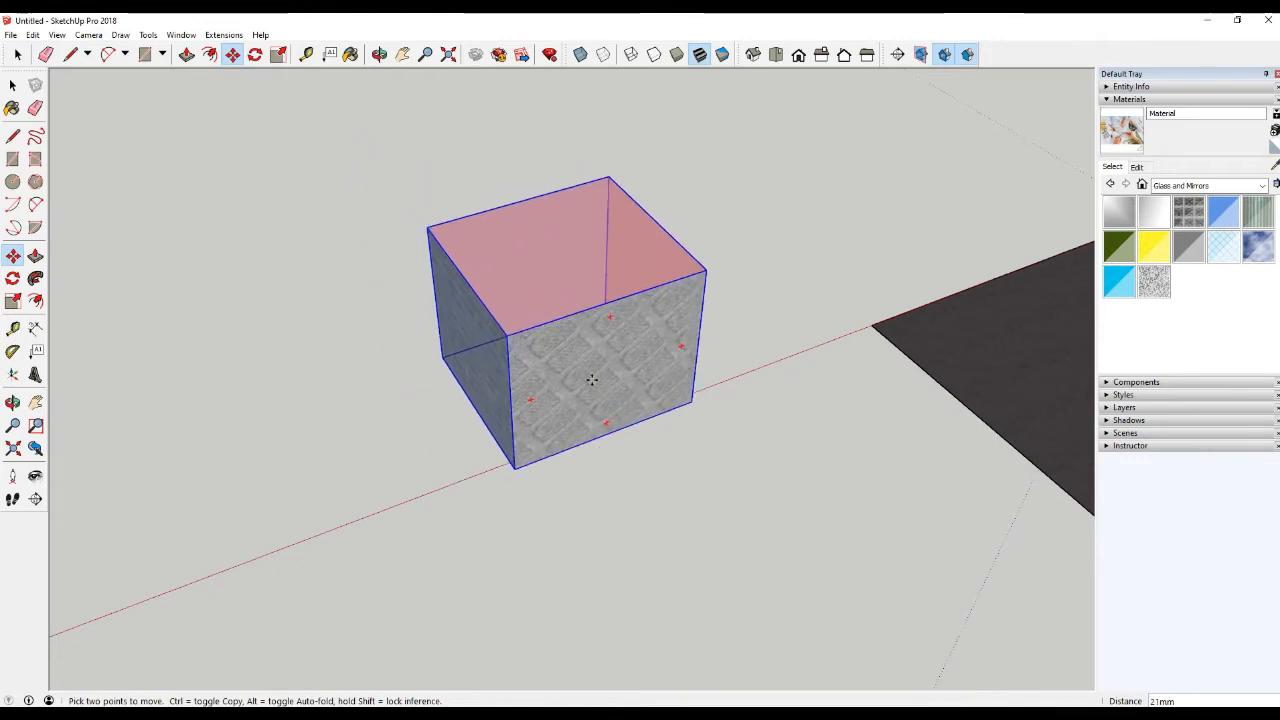
middle_drag(592, 379, 600, 271)
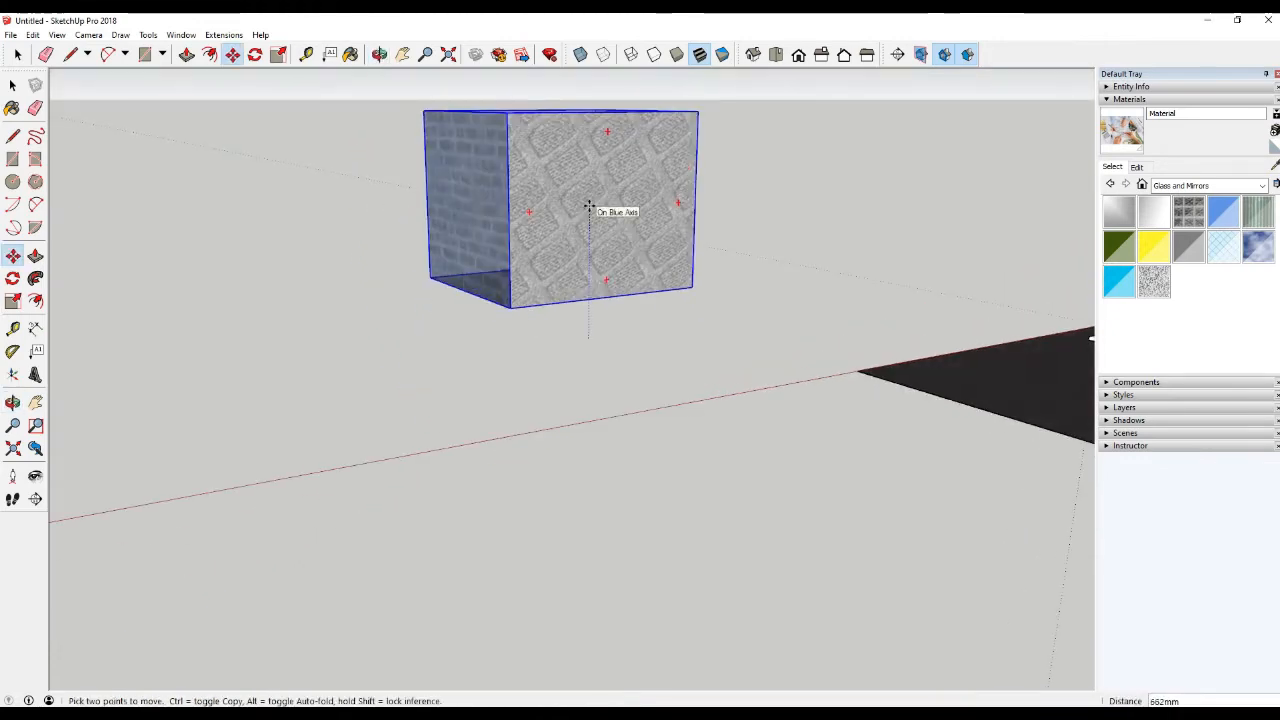
scroll(575, 400, down, 5)
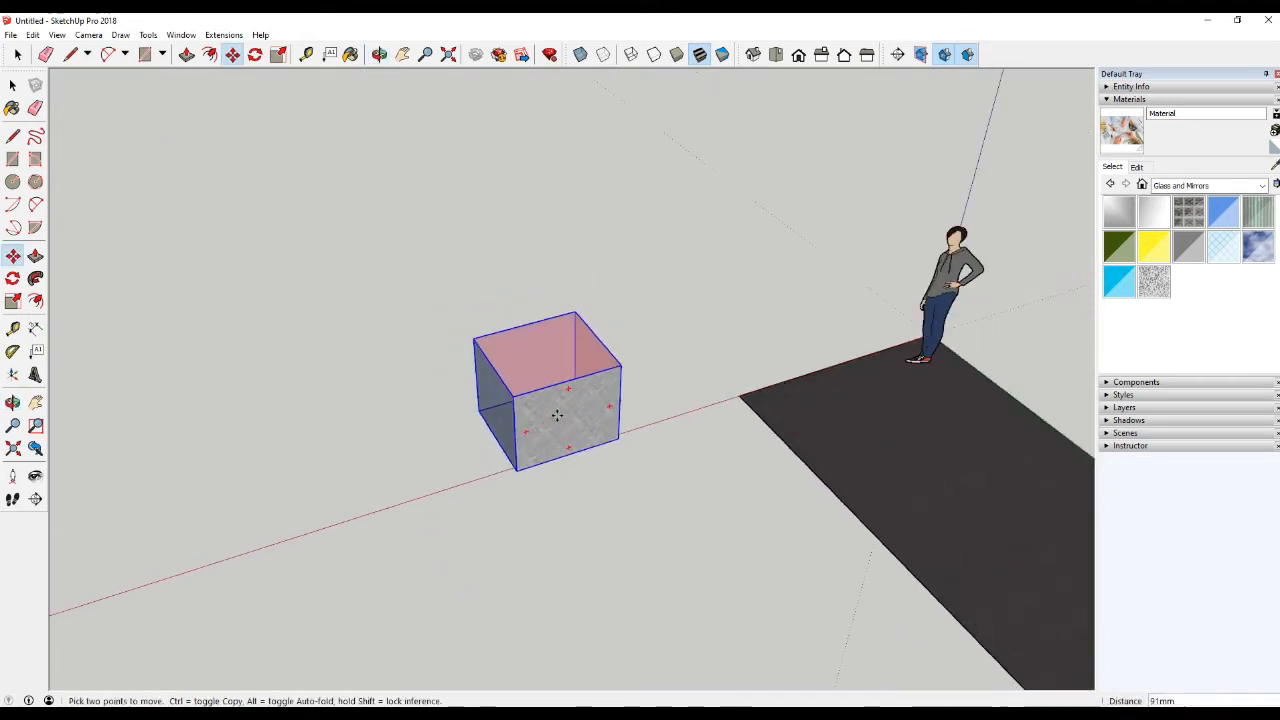
click(557, 415)
key(space)
Examine the model's origin and axes beside the scale figure, and the grouped box from the opposite side
middle_drag(643, 420, 408, 485)
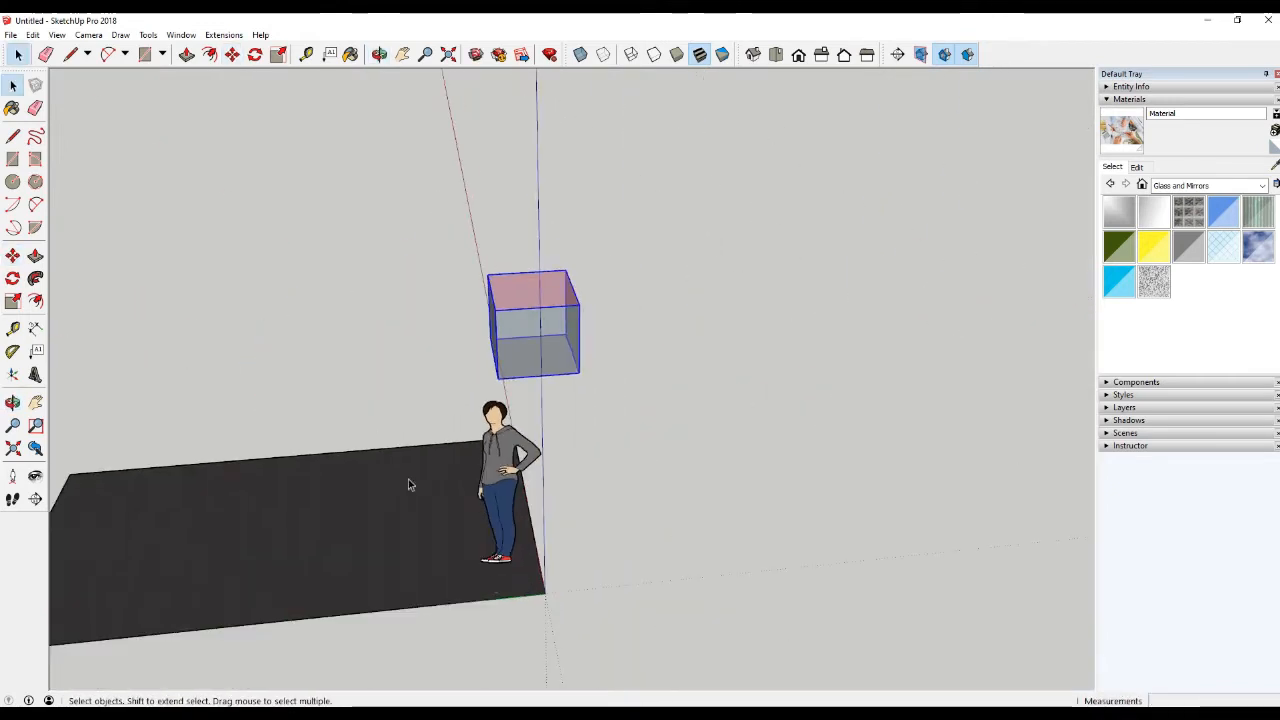
scroll(526, 603, up, 4)
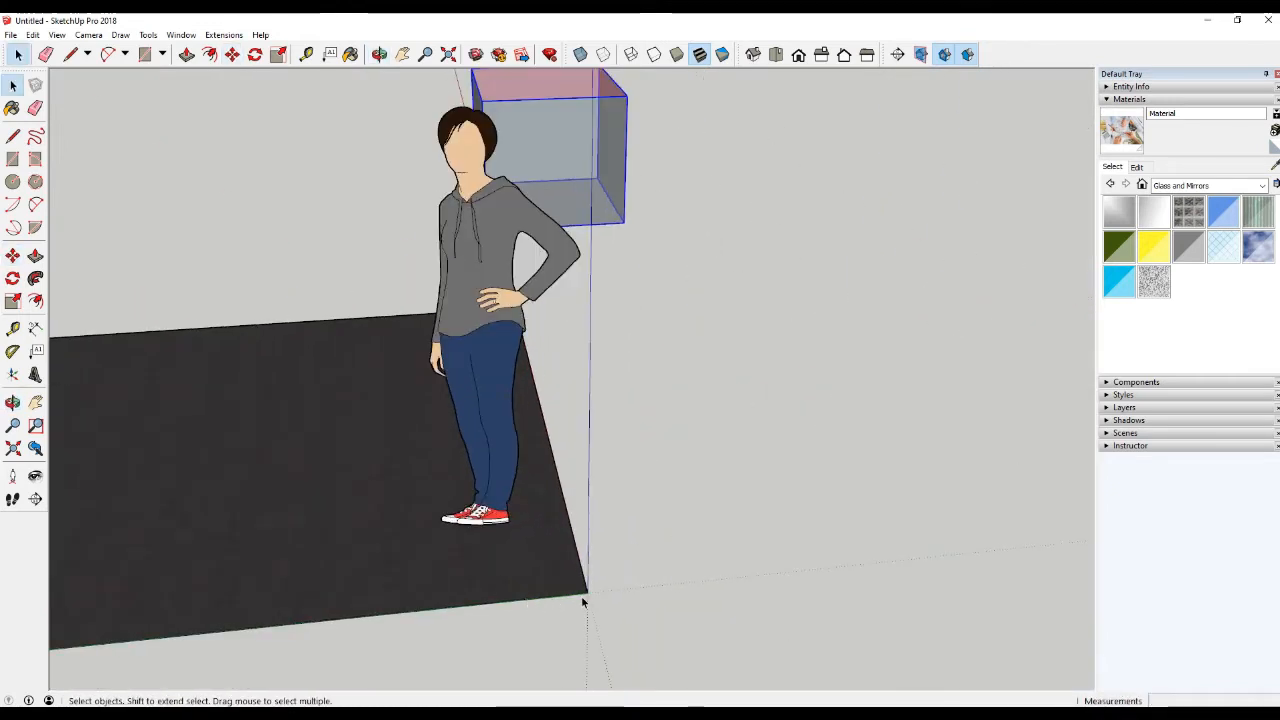
scroll(587, 591, down, 2)
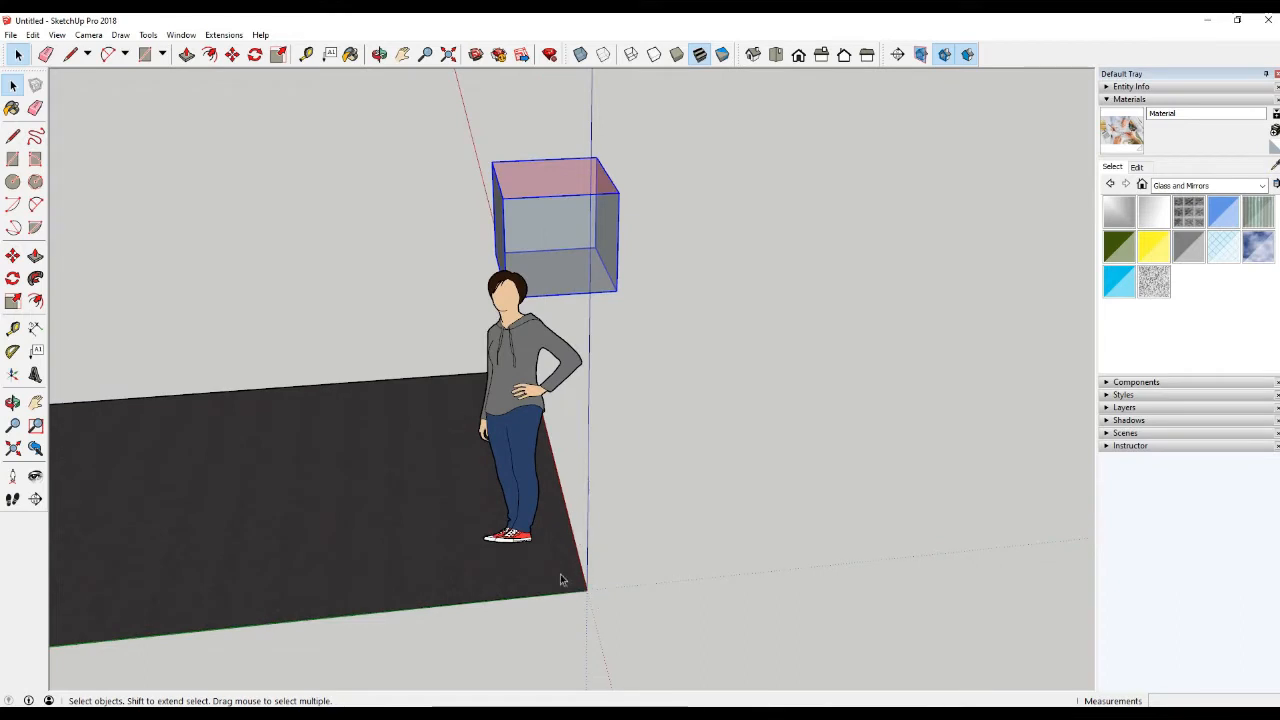
middle_drag(561, 580, 415, 367)
scroll(415, 367, up, 3)
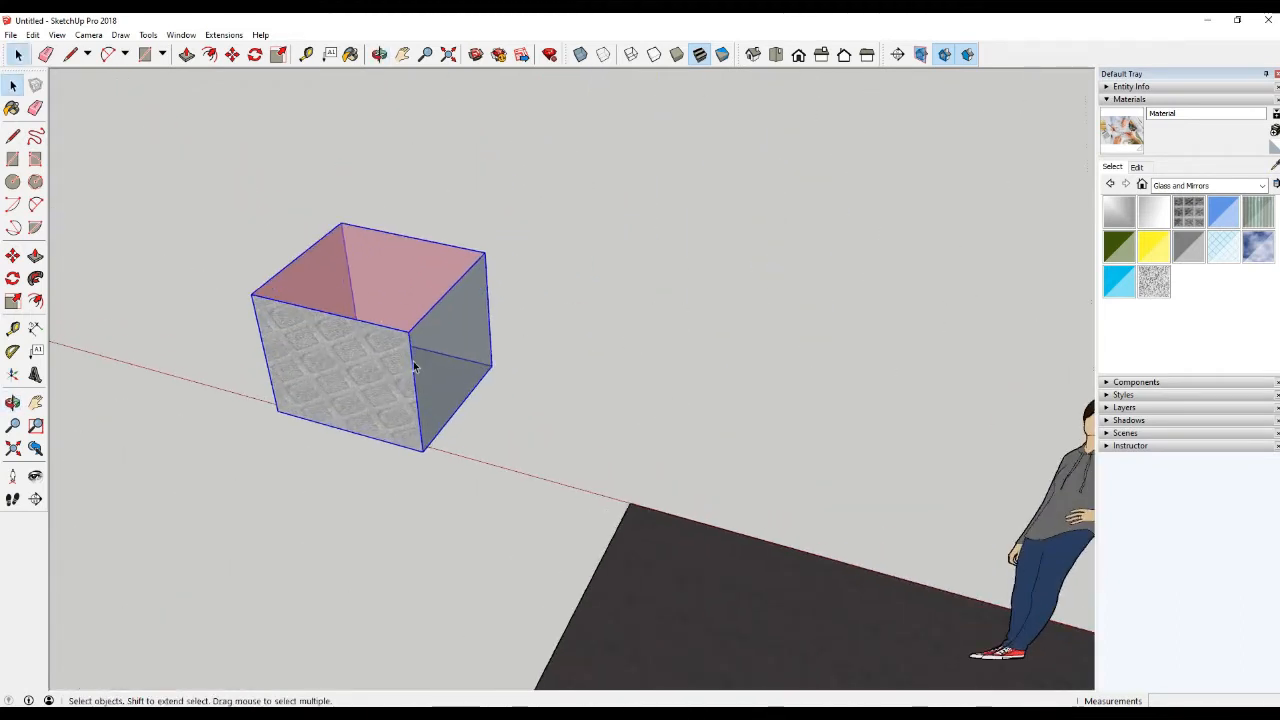
scroll(415, 367, down, 3)
scroll(400, 362, up, 2)
scroll(391, 360, down, 2)
scroll(391, 360, up, 3)
Move the grouped box exactly 1000 mm along the red axis, away from the dark floor face
key(m)
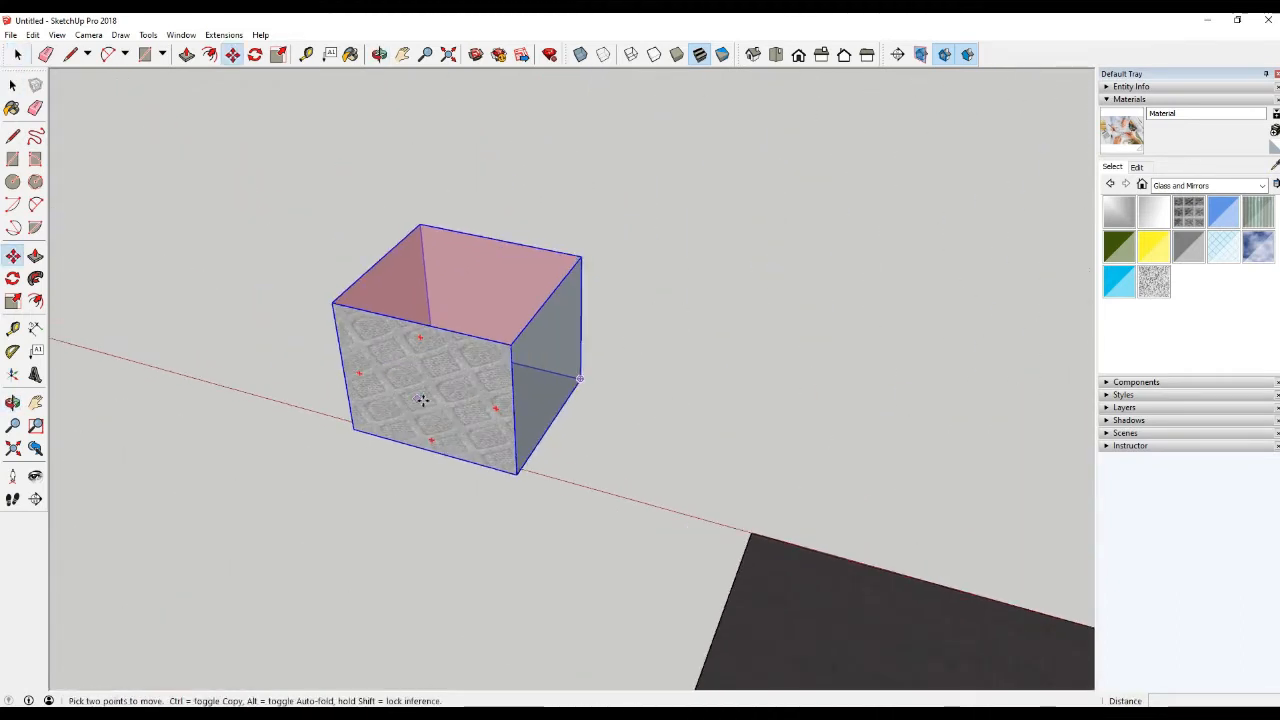
click(422, 400)
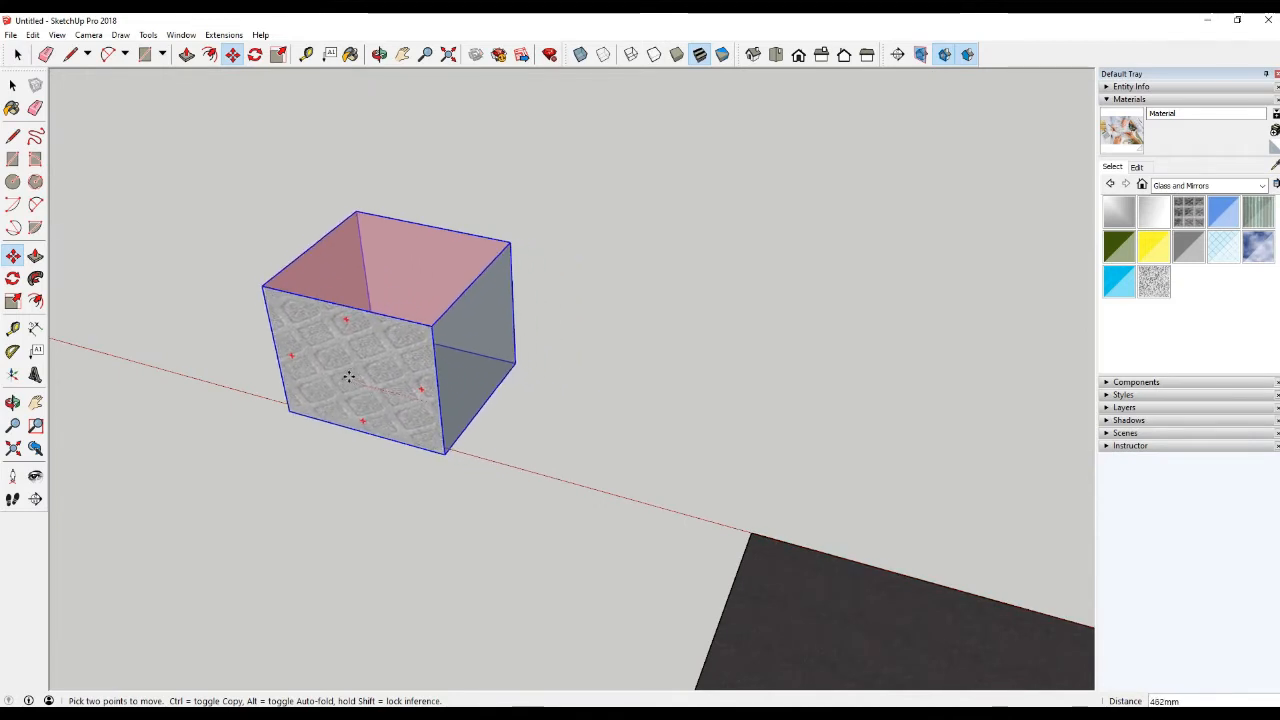
text(1000)
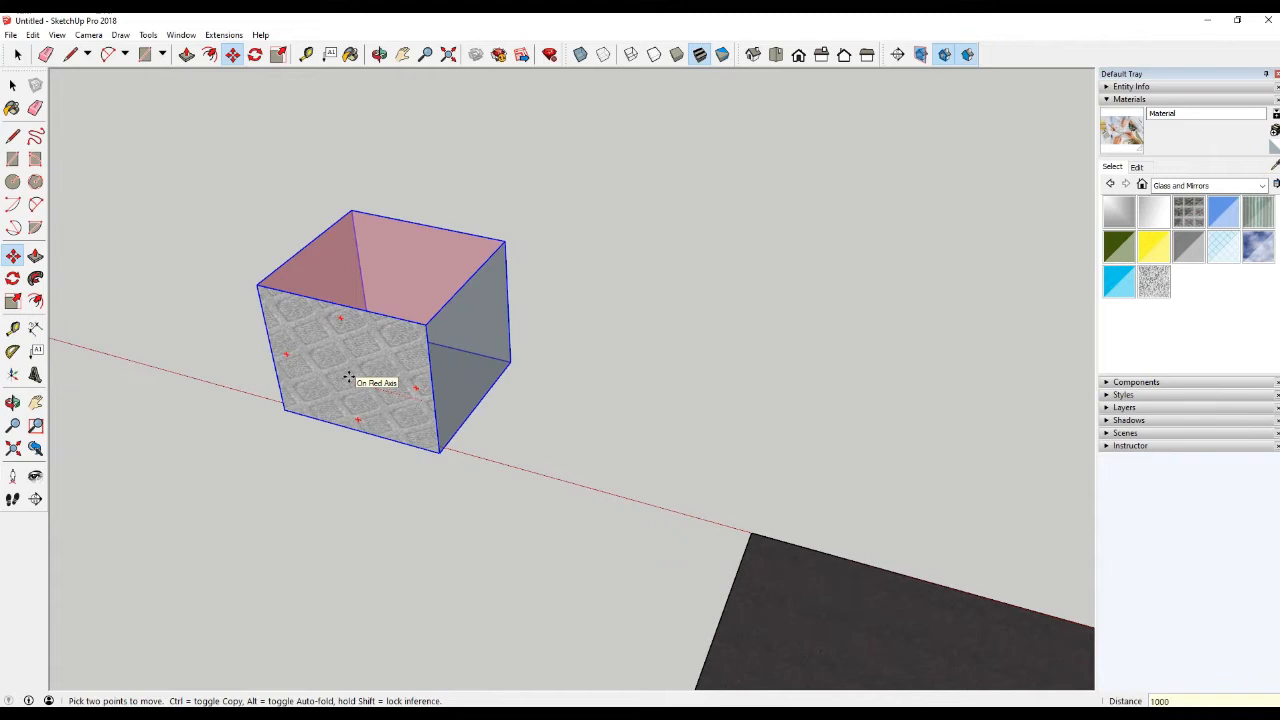
key(Return)
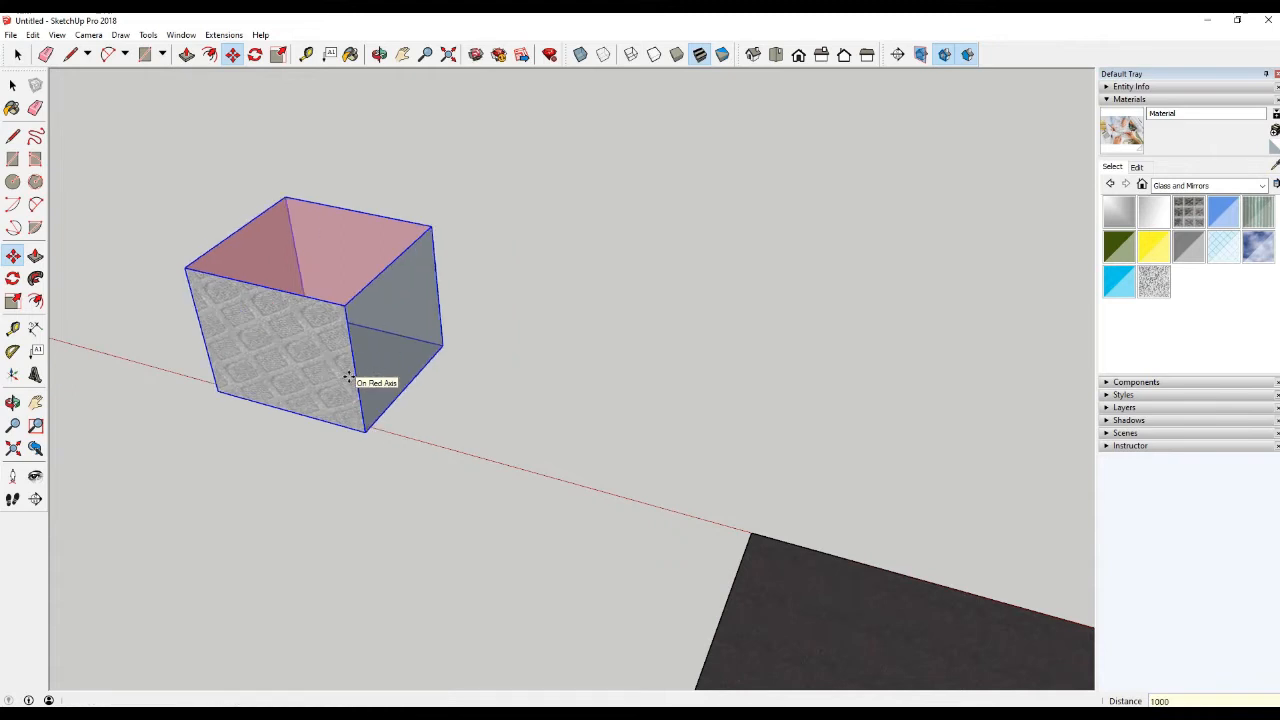
Try rotating the grouped box with the Move tool's red rotation grips on its diamond-patterned face, cancelling each rotation
scroll(717, 517, down, 3)
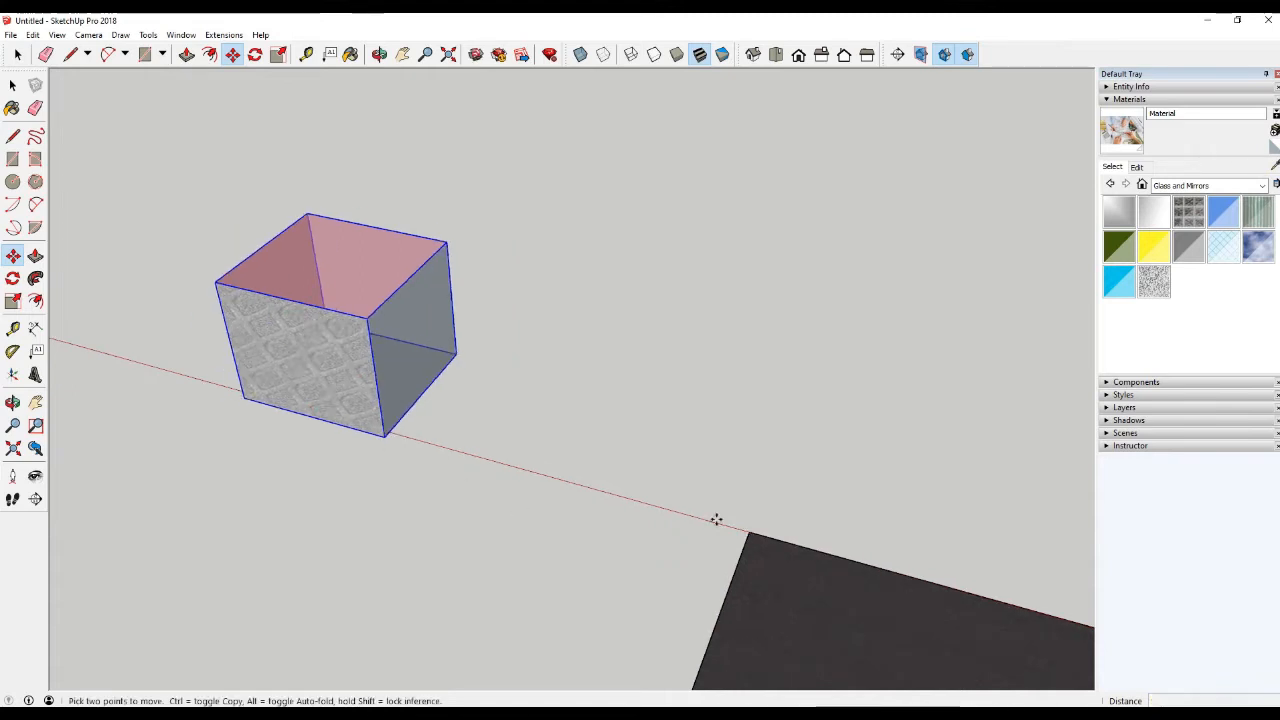
scroll(443, 385, up, 2)
scroll(443, 386, up, 1)
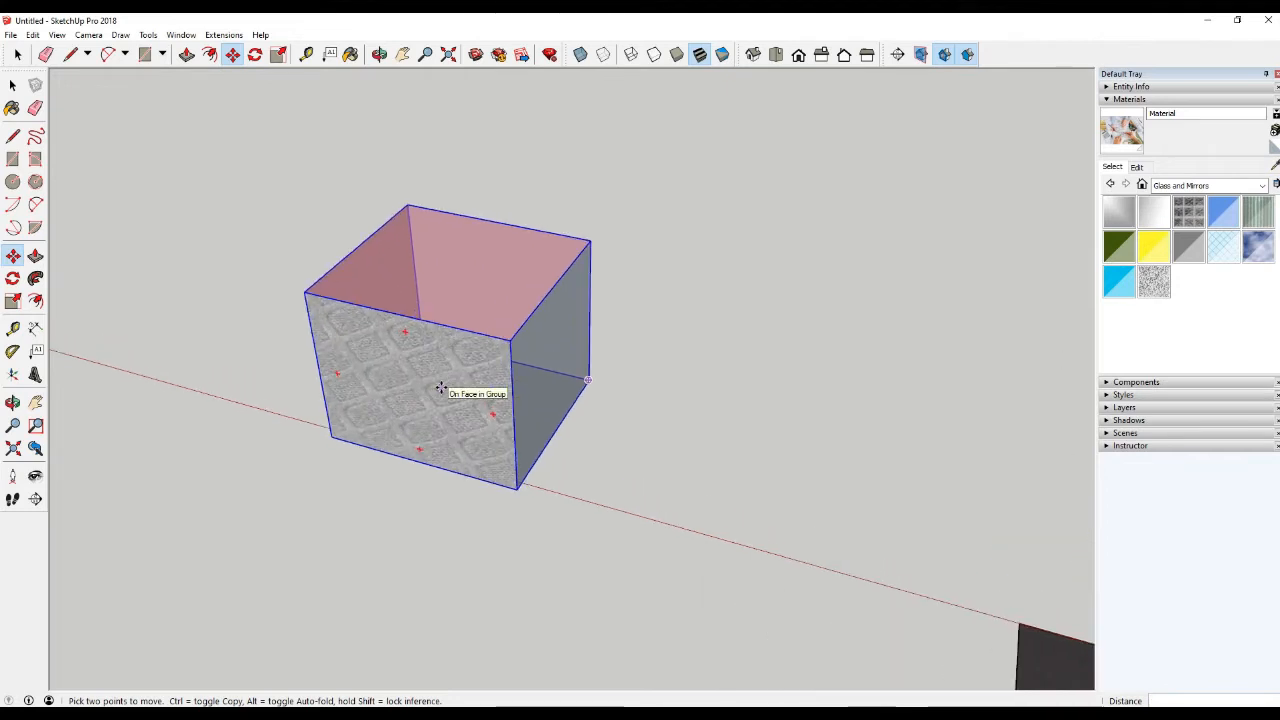
scroll(446, 388, down, 1)
scroll(446, 388, up, 3)
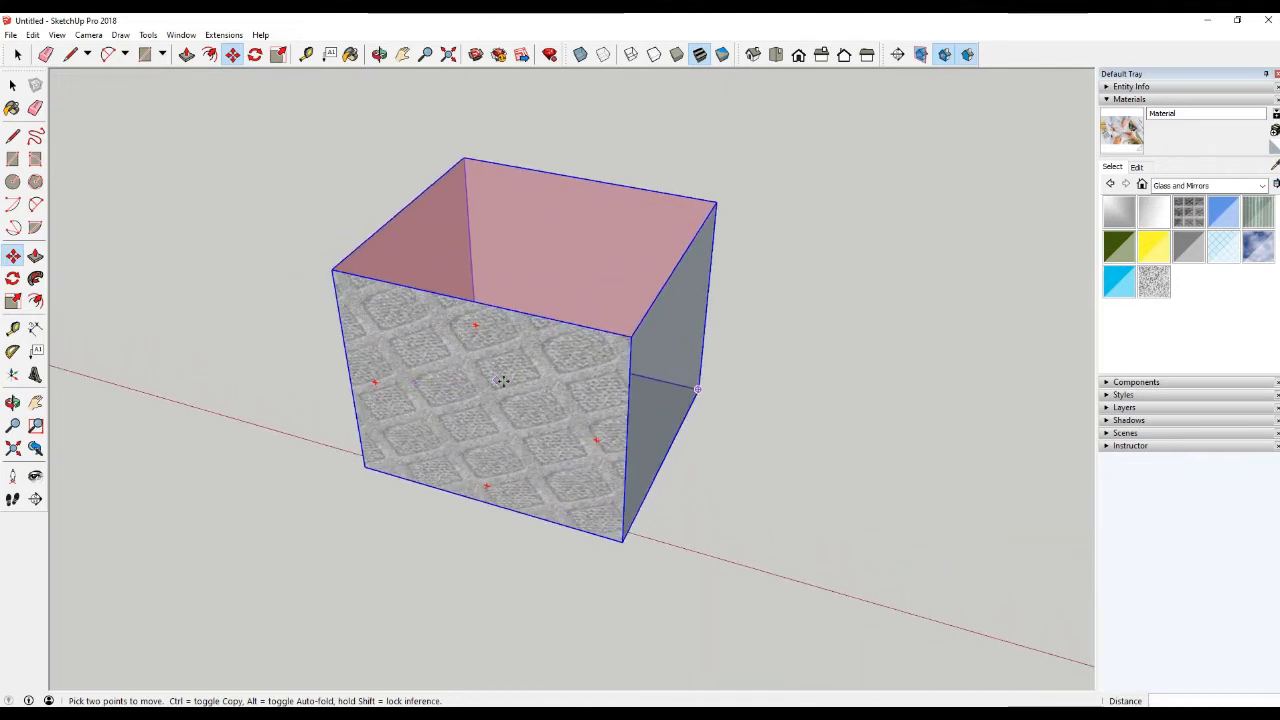
key(space)
key(m)
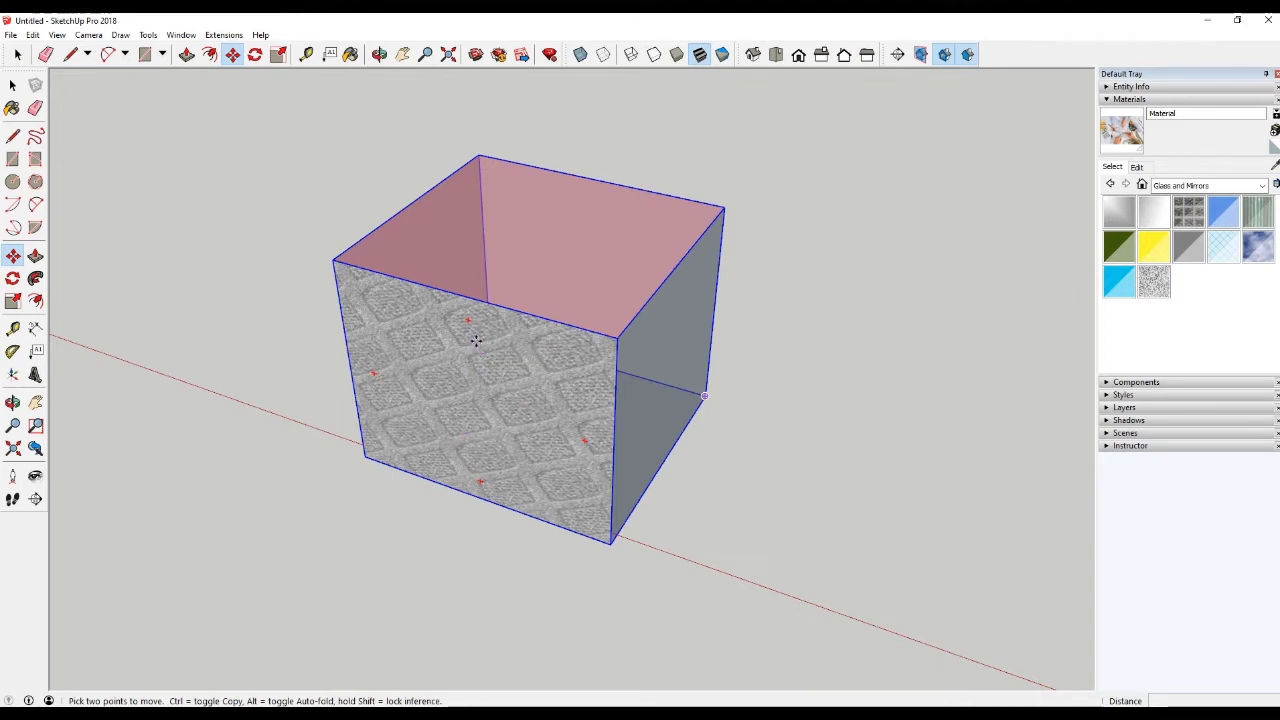
scroll(472, 330, up, 3)
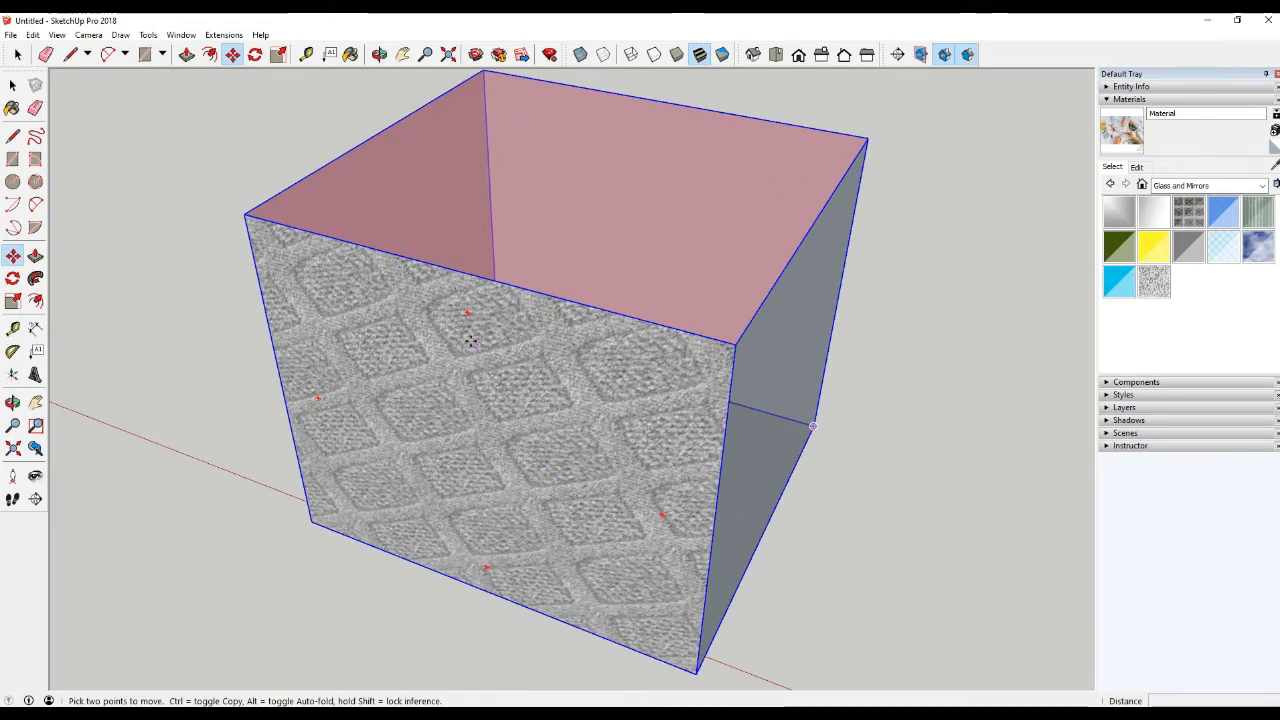
key(q)
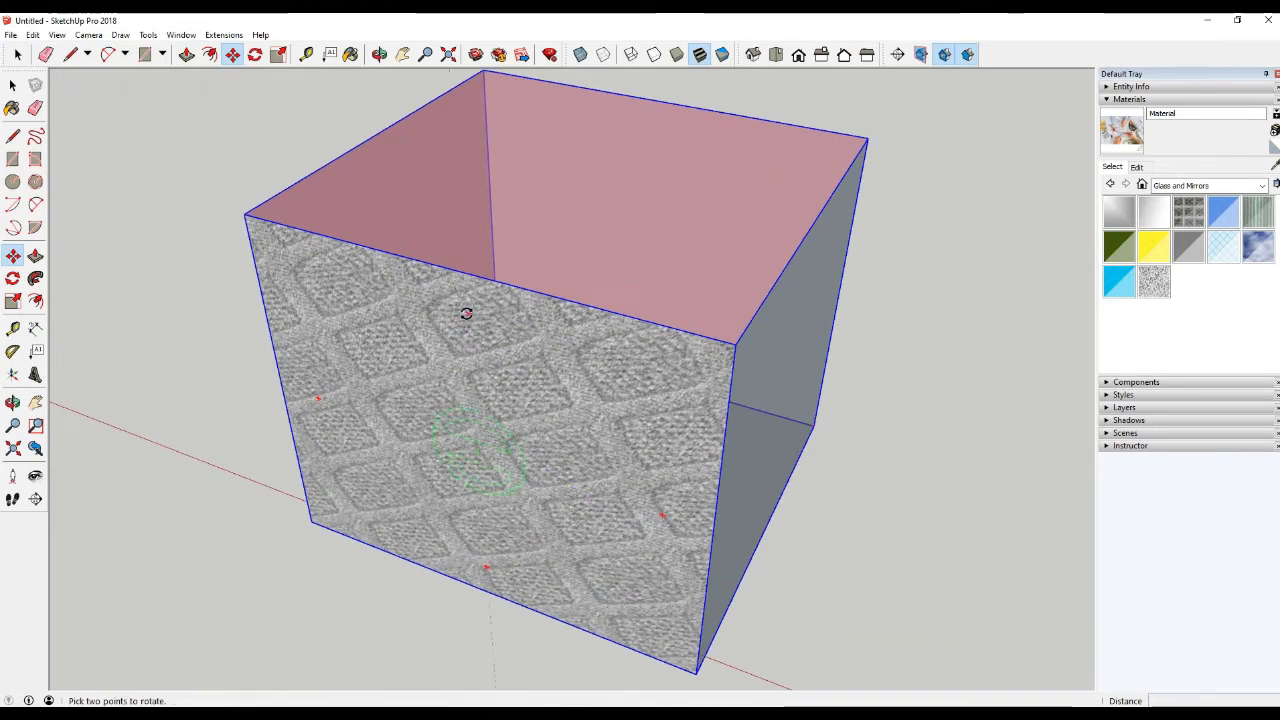
click(467, 314)
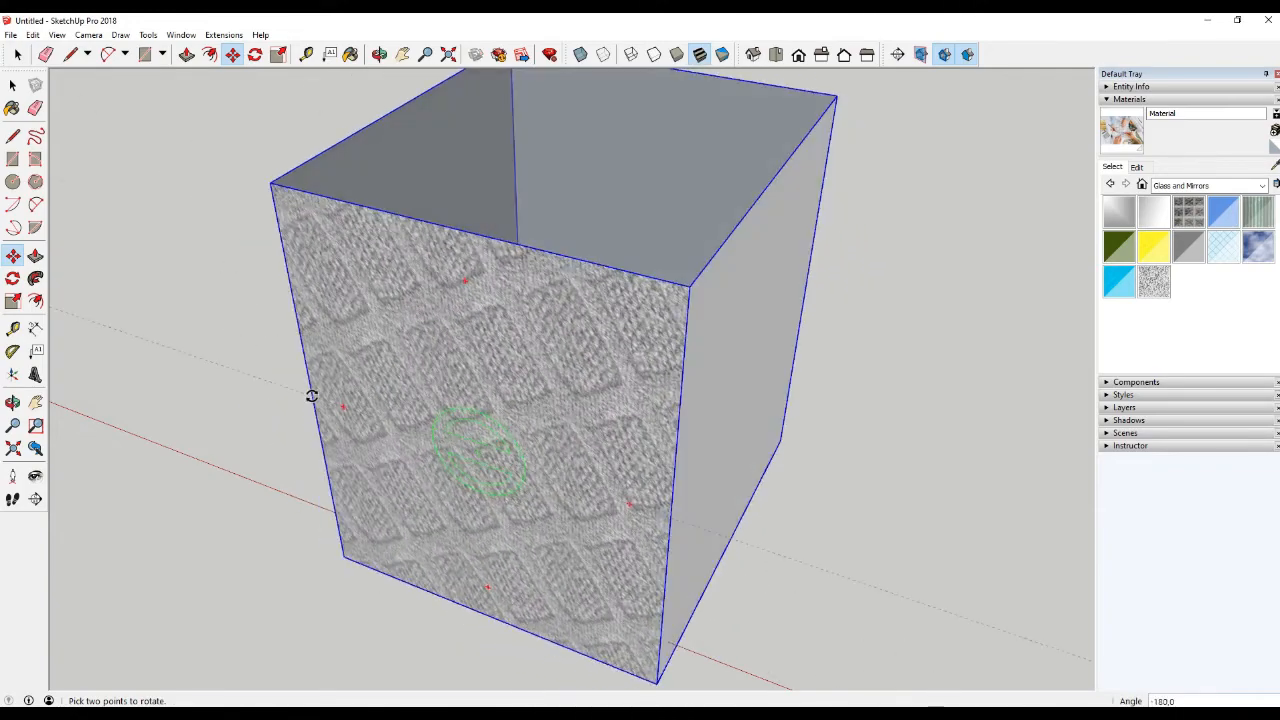
key(space)
scroll(555, 409, down, 1)
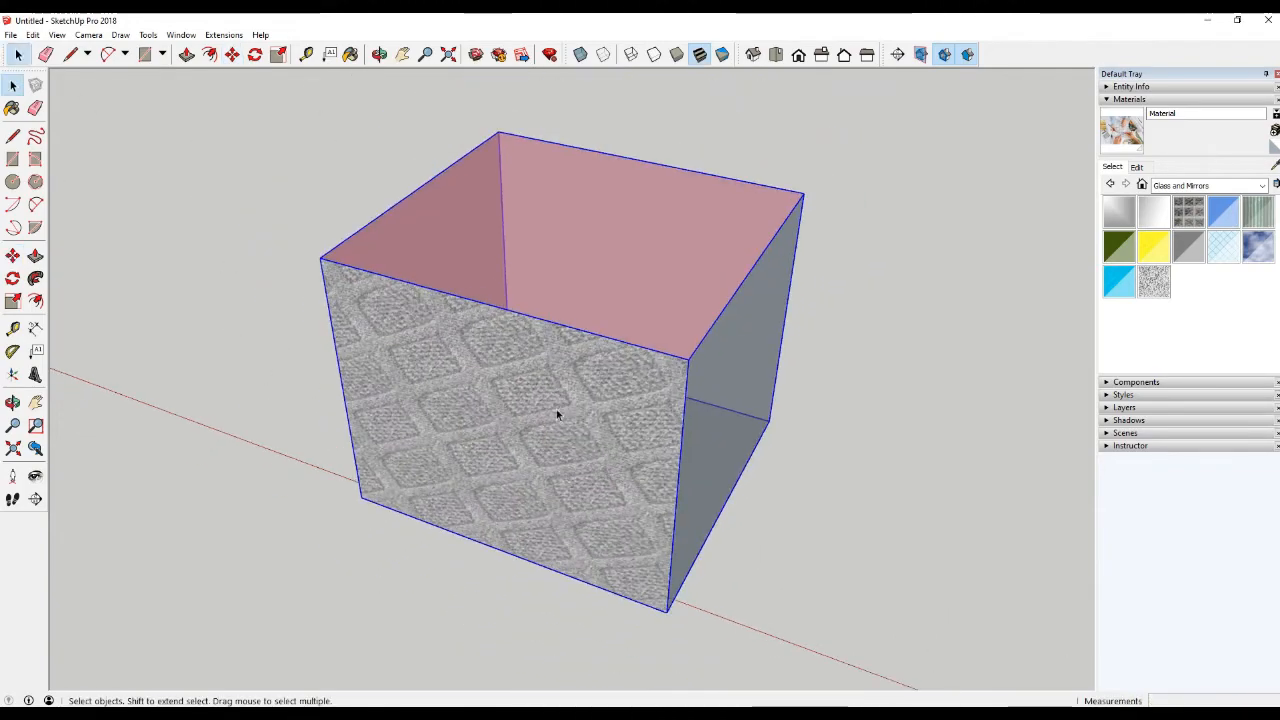
key(m)
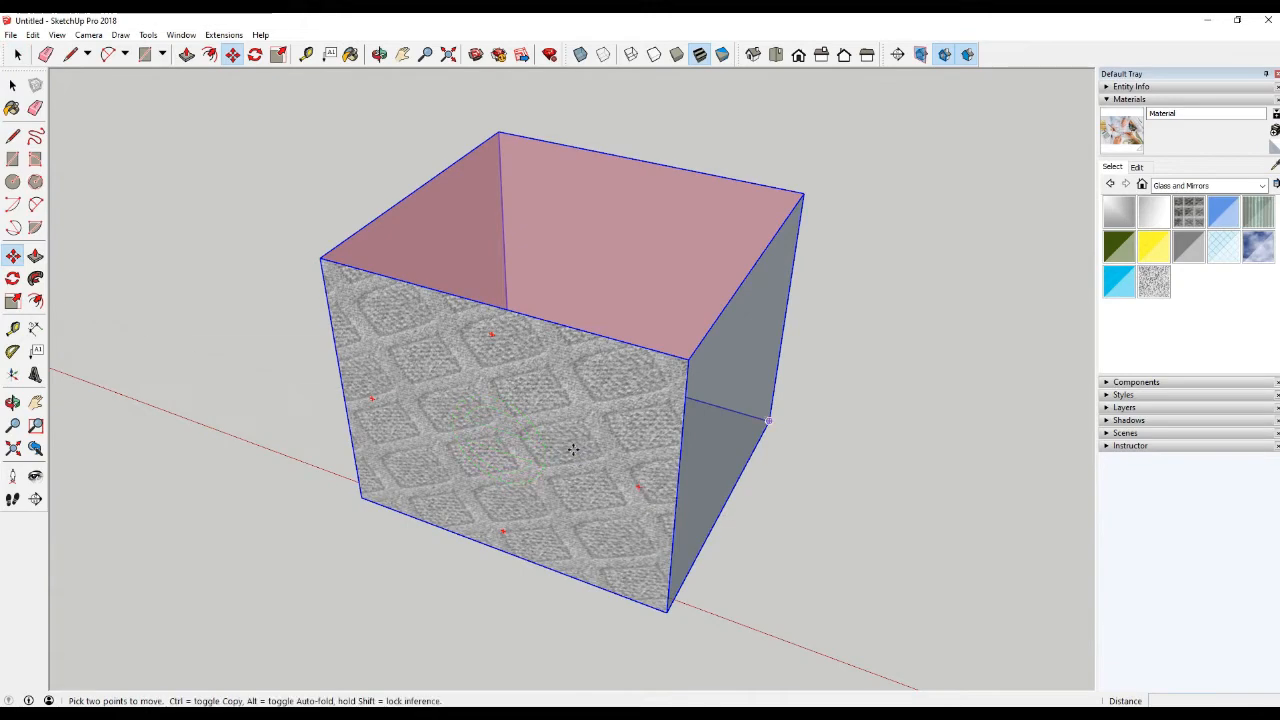
click(638, 487)
key(space)
key(m)
scroll(563, 428, down, 4)
scroll(574, 420, up, 5)
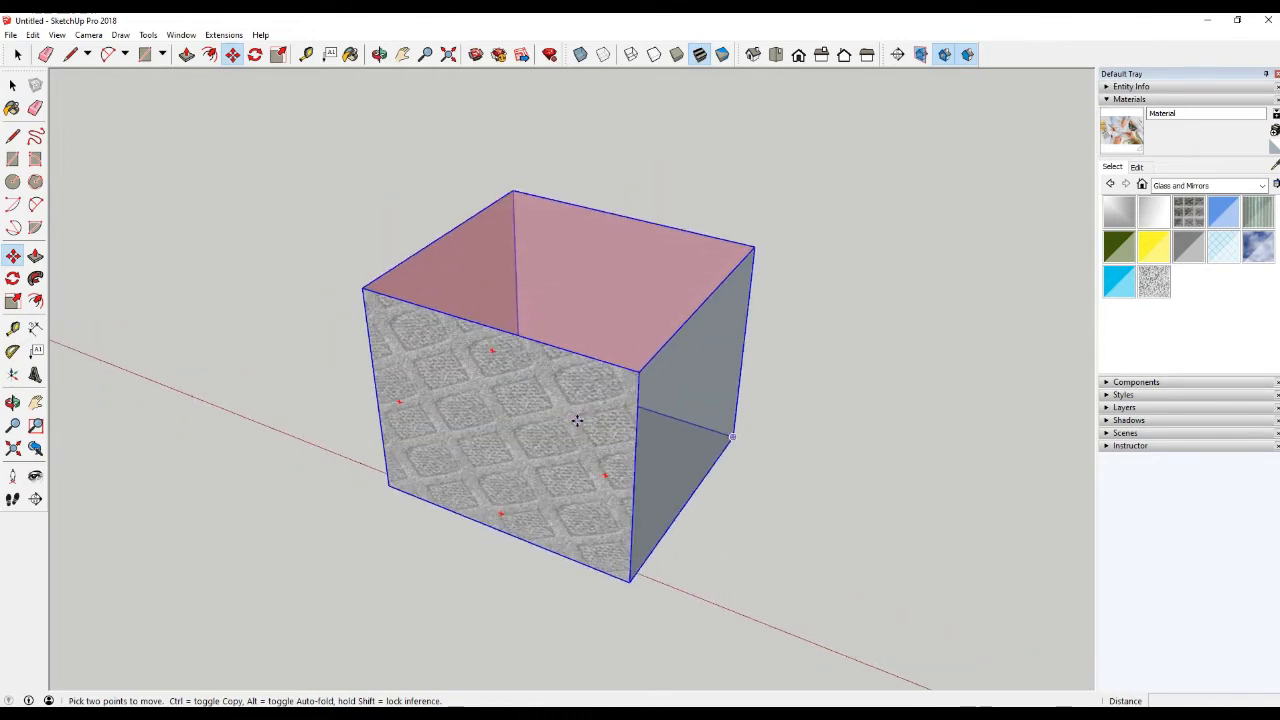
scroll(570, 400, down, 4)
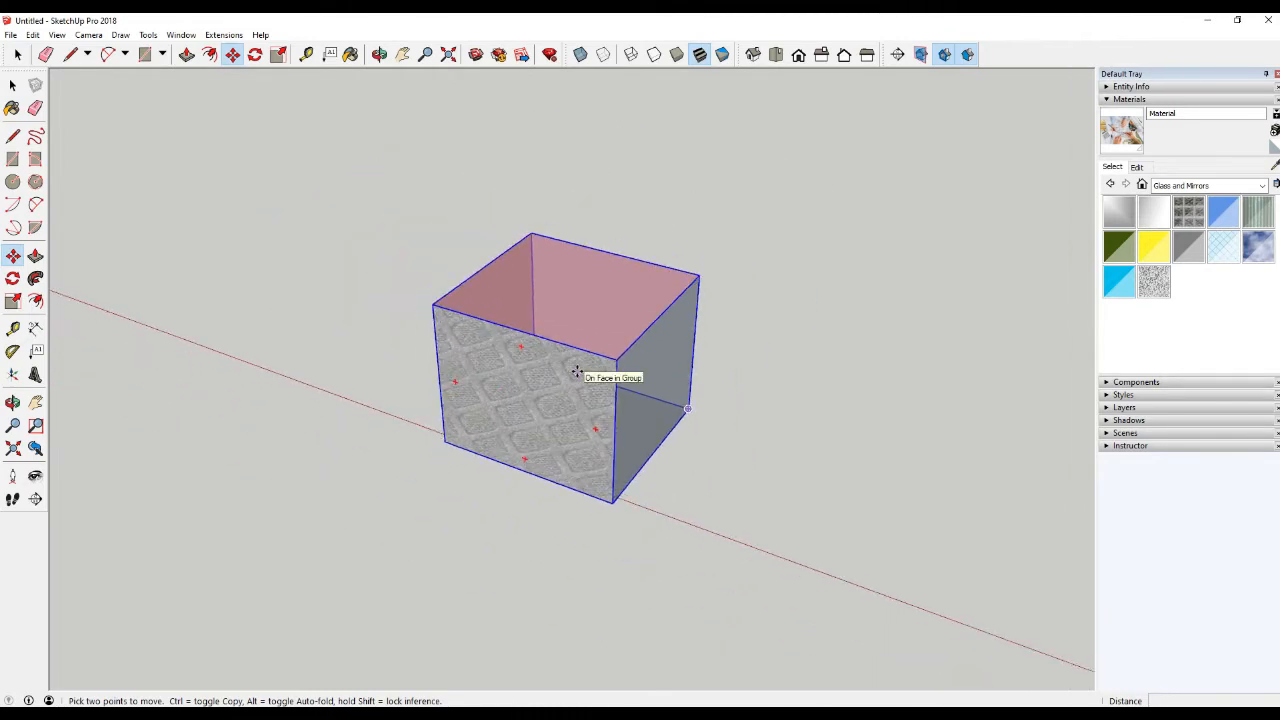
scroll(576, 372, up, 4)
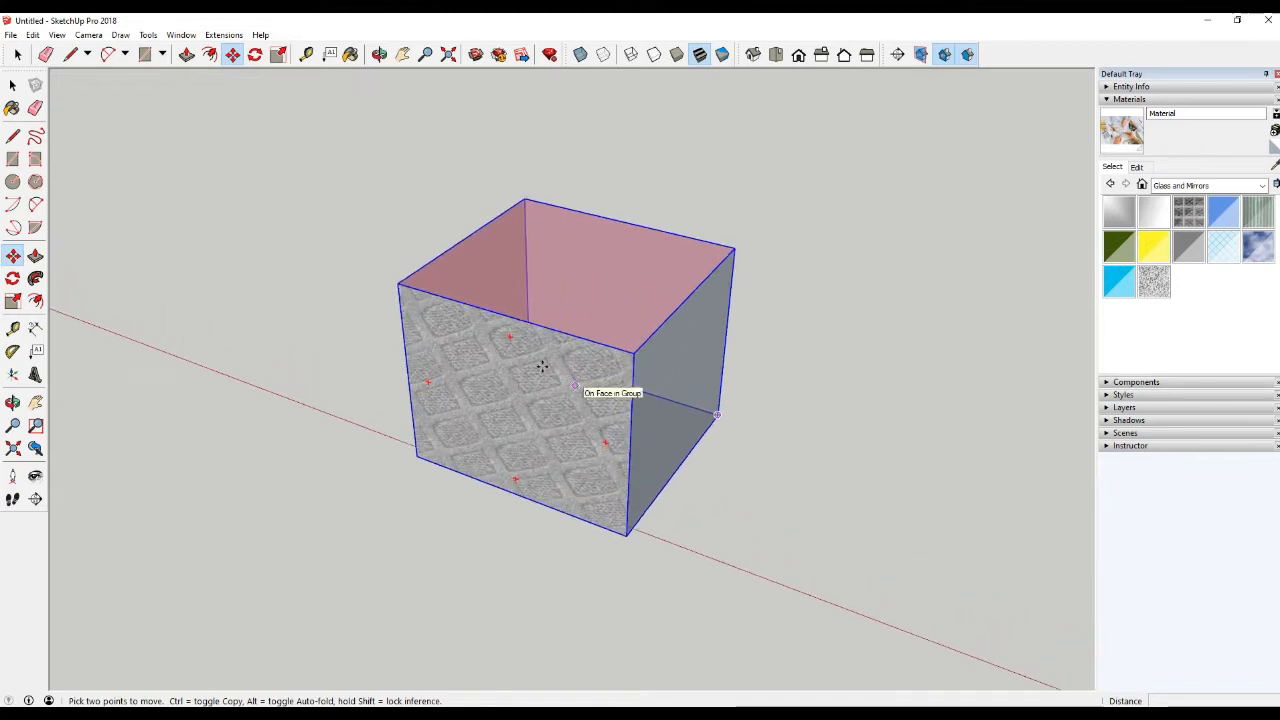
key(space)
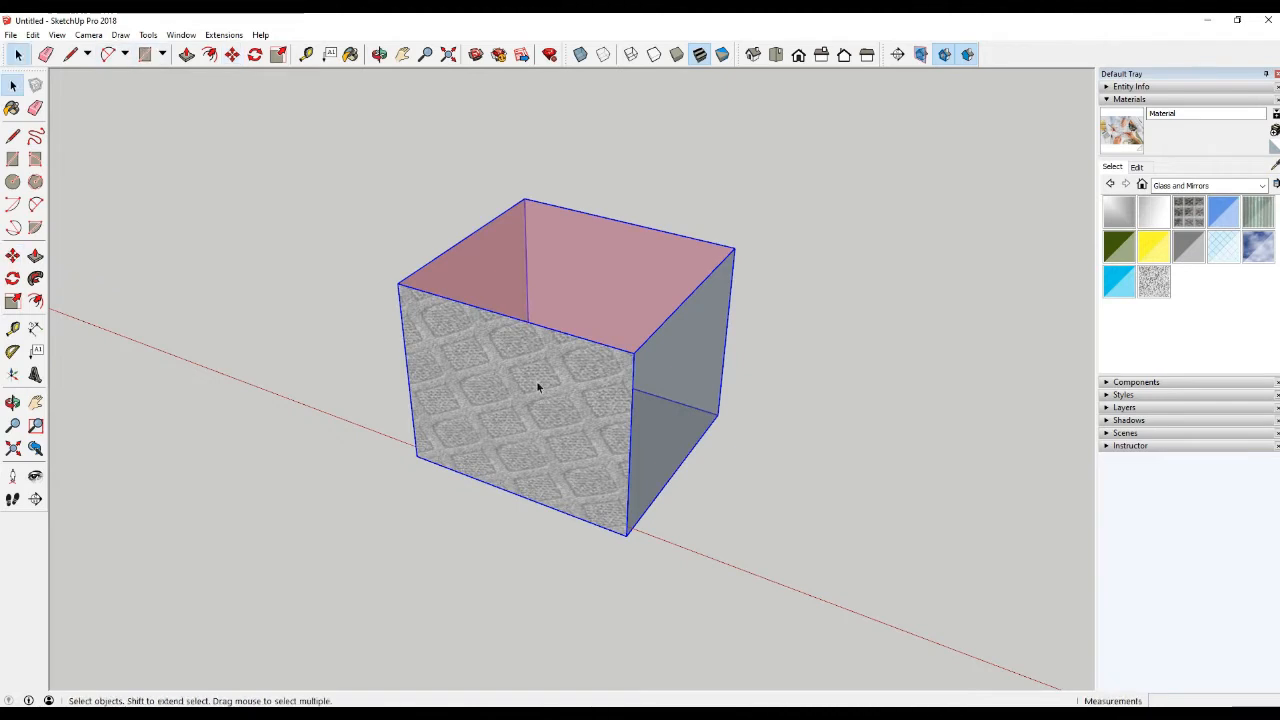
Try pasting a copy of the grouped box beside the original and cancel the placement
scroll(530, 338, up, 3)
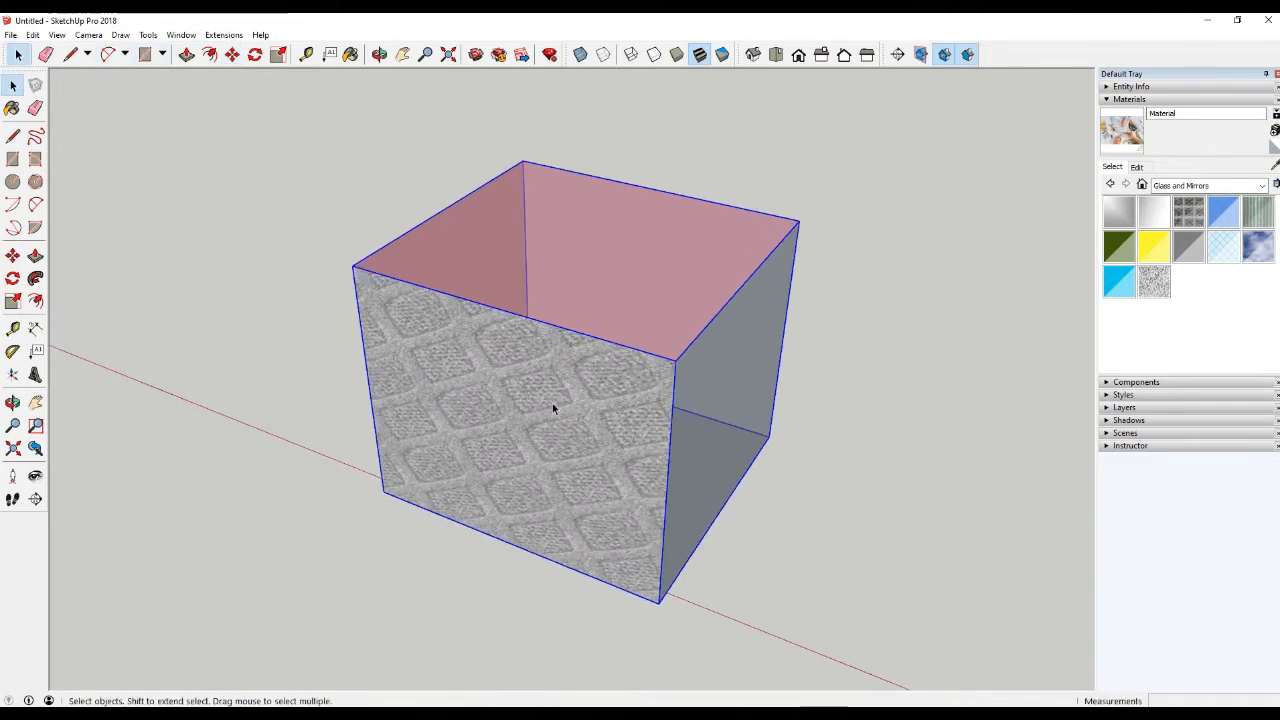
scroll(552, 404, down, 2)
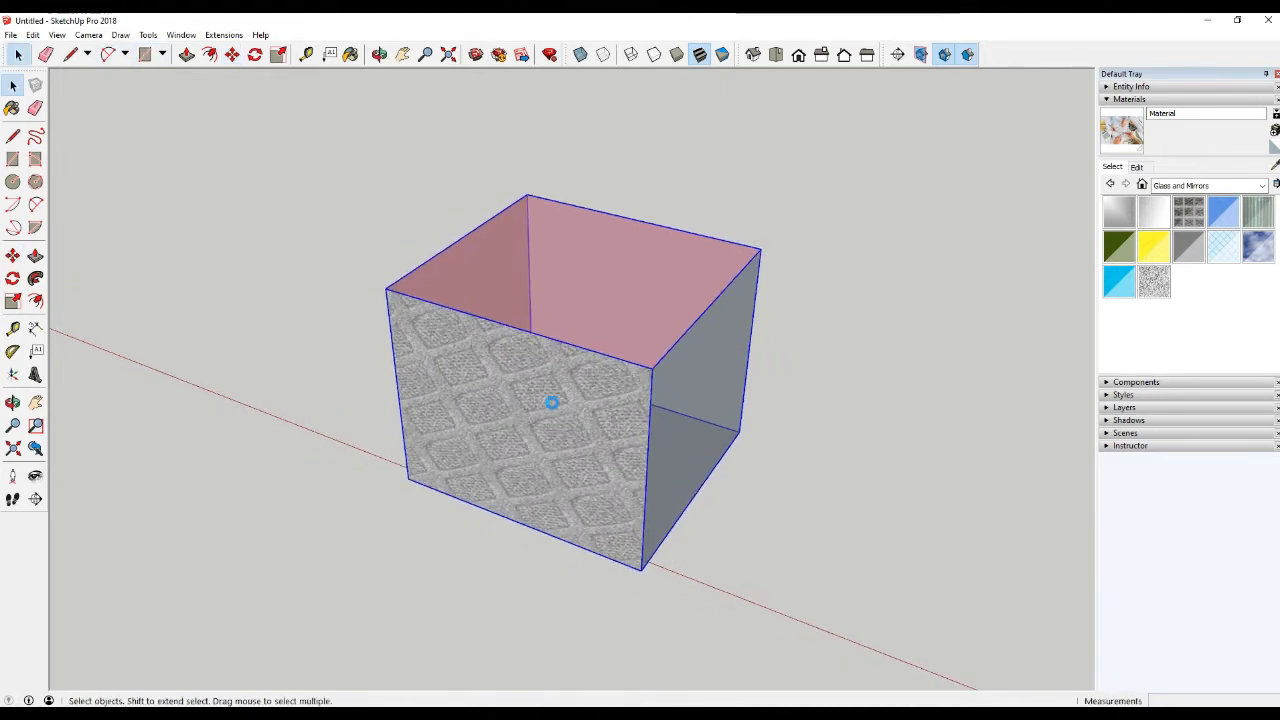
key(ctrl+v)
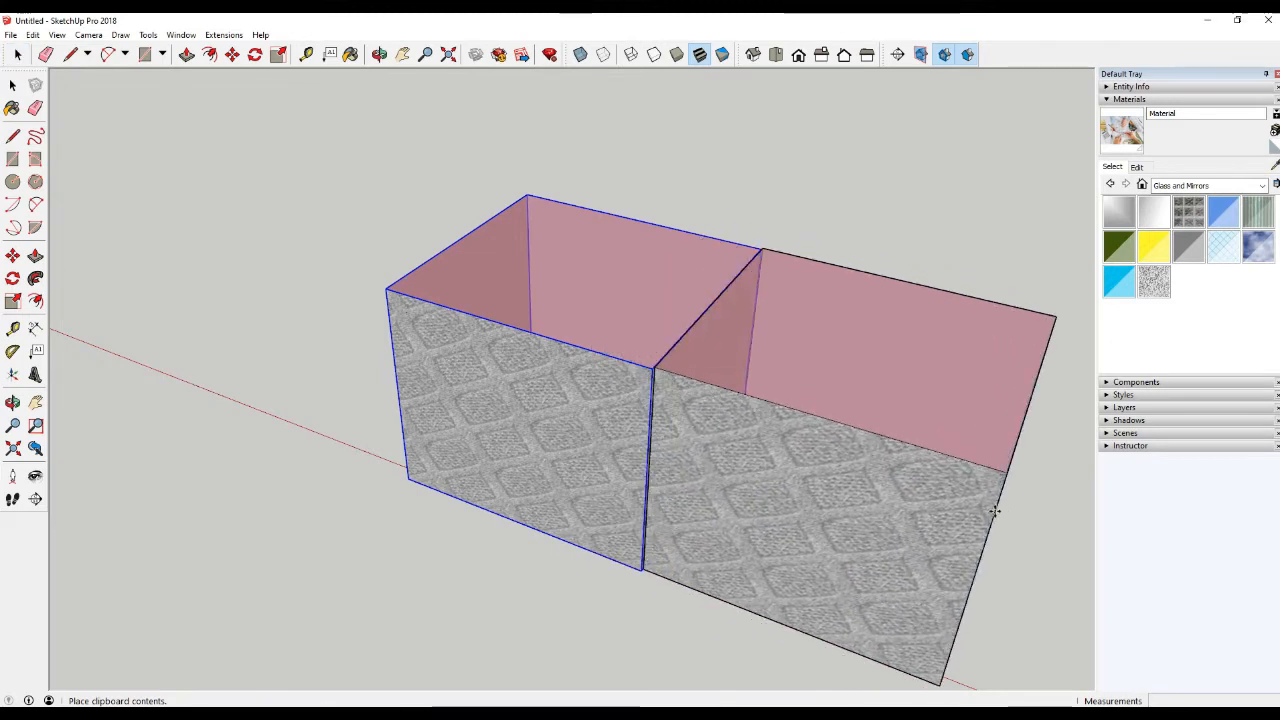
key(Escape)
Try copying the grouped box about 1419 mm along the red axis with the Move tool, toggling copy mode on and off before cancelling
key(m)
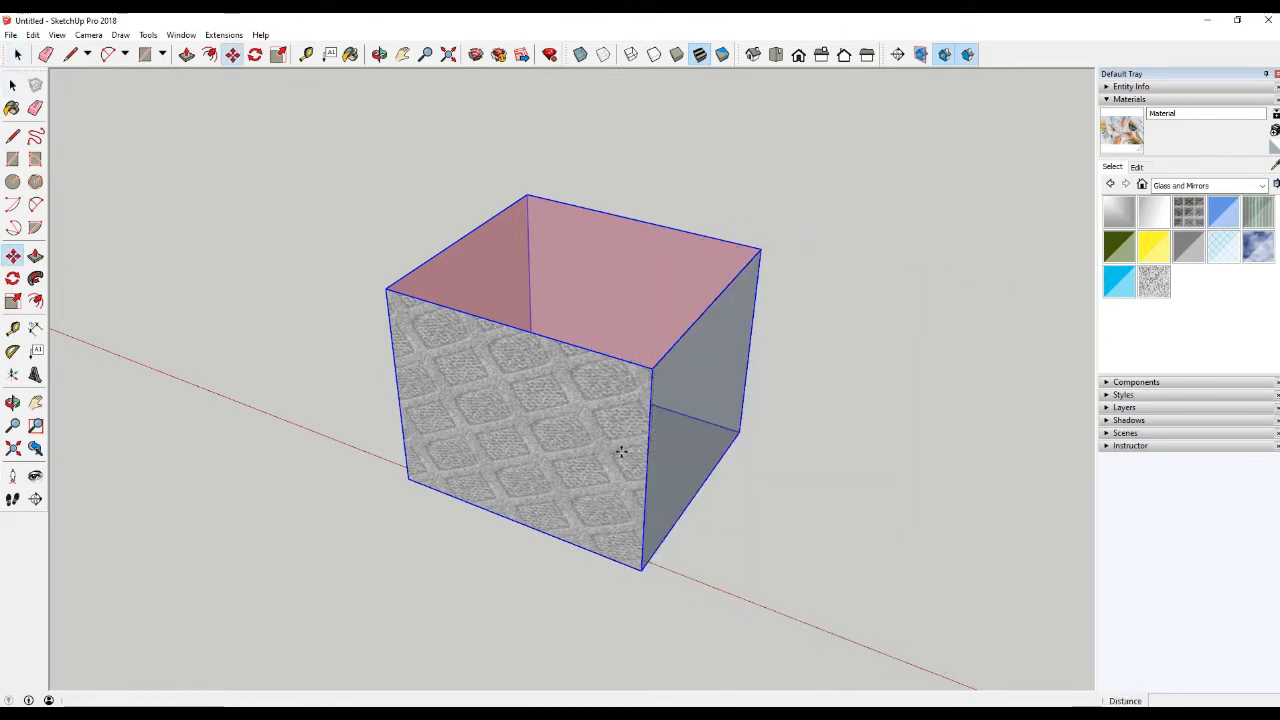
scroll(637, 530, down, 1)
click(637, 530)
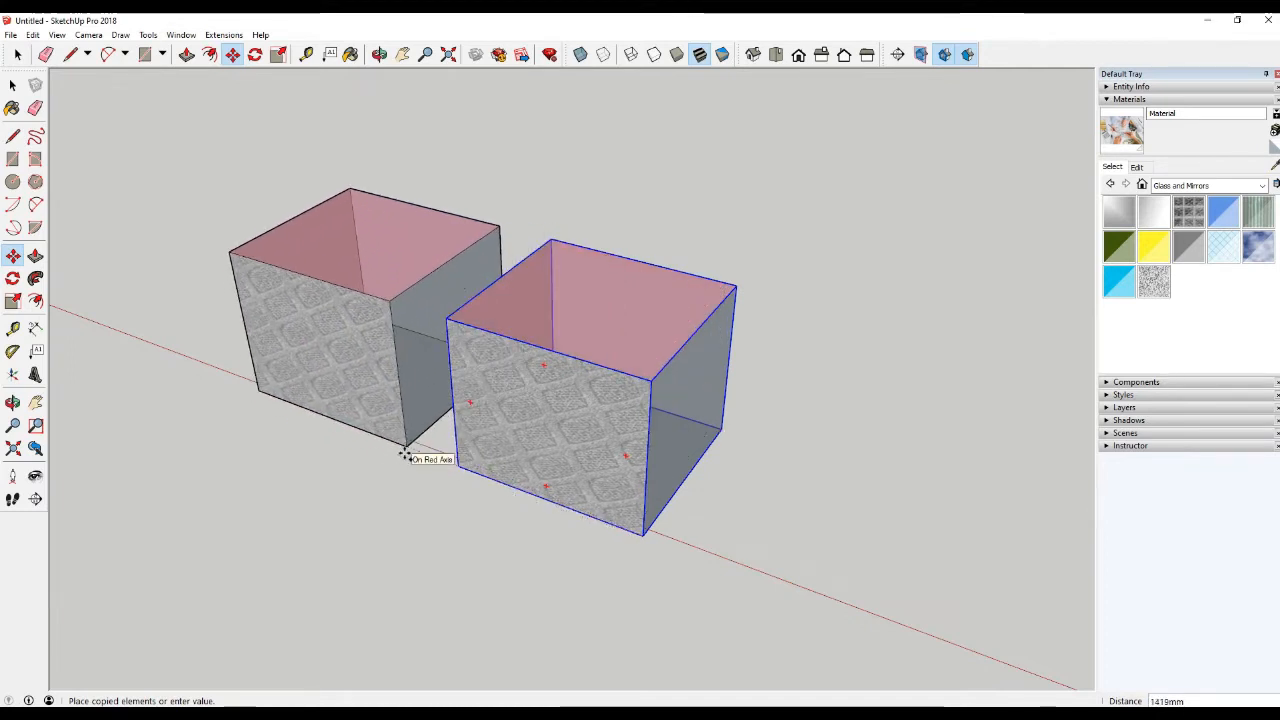
click(405, 455)
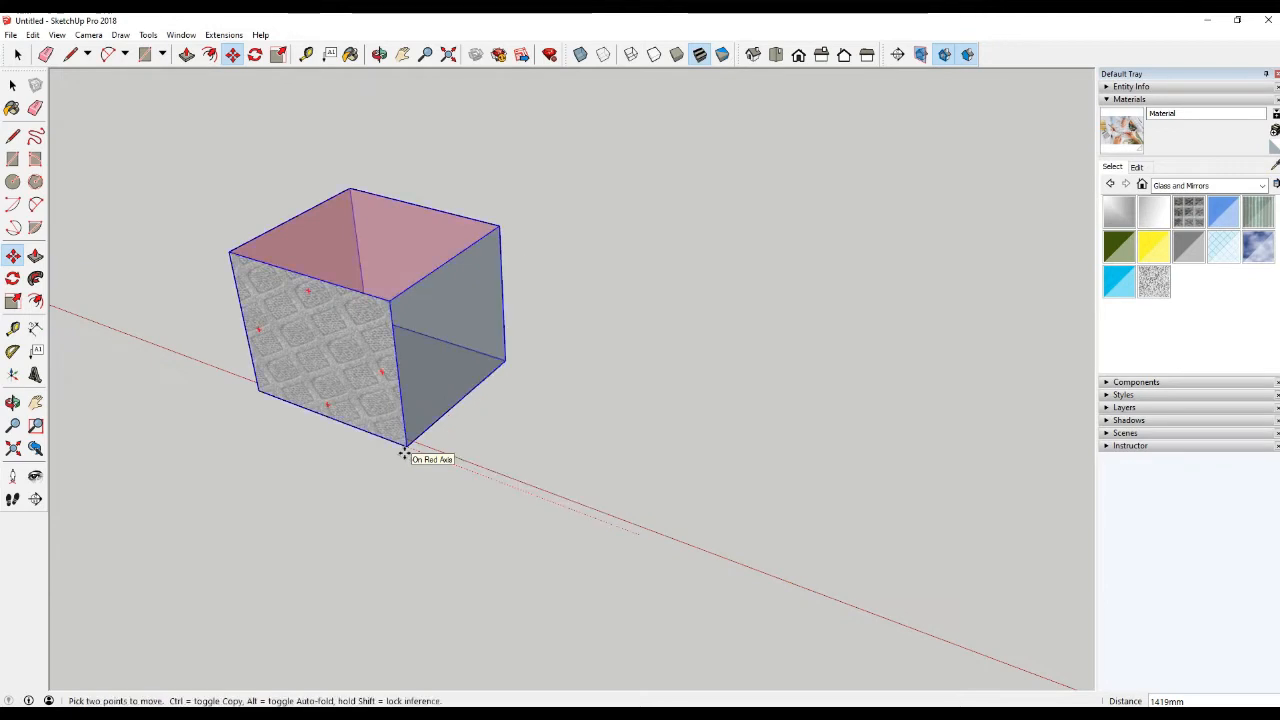
key(ctrl)
key(ctrl)
key(ctrl)
key(ctrl)
key(ctrl)
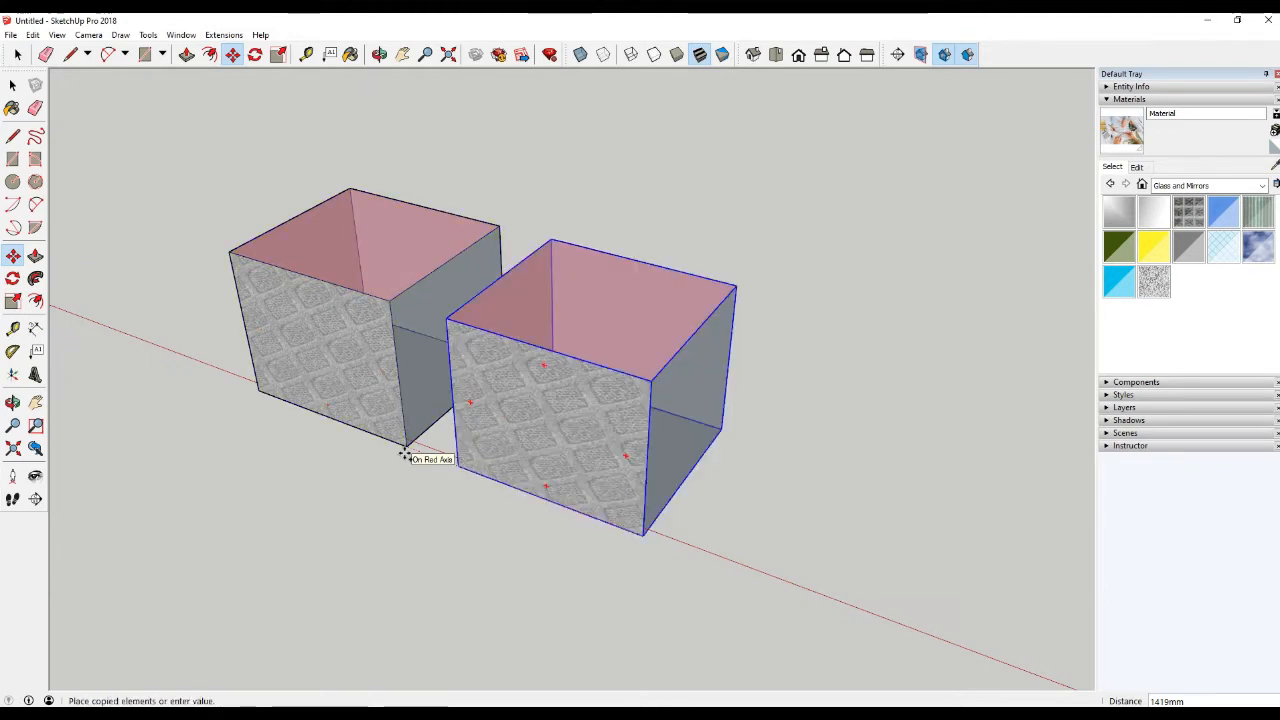
scroll(640, 407, down, 4)
key(space)
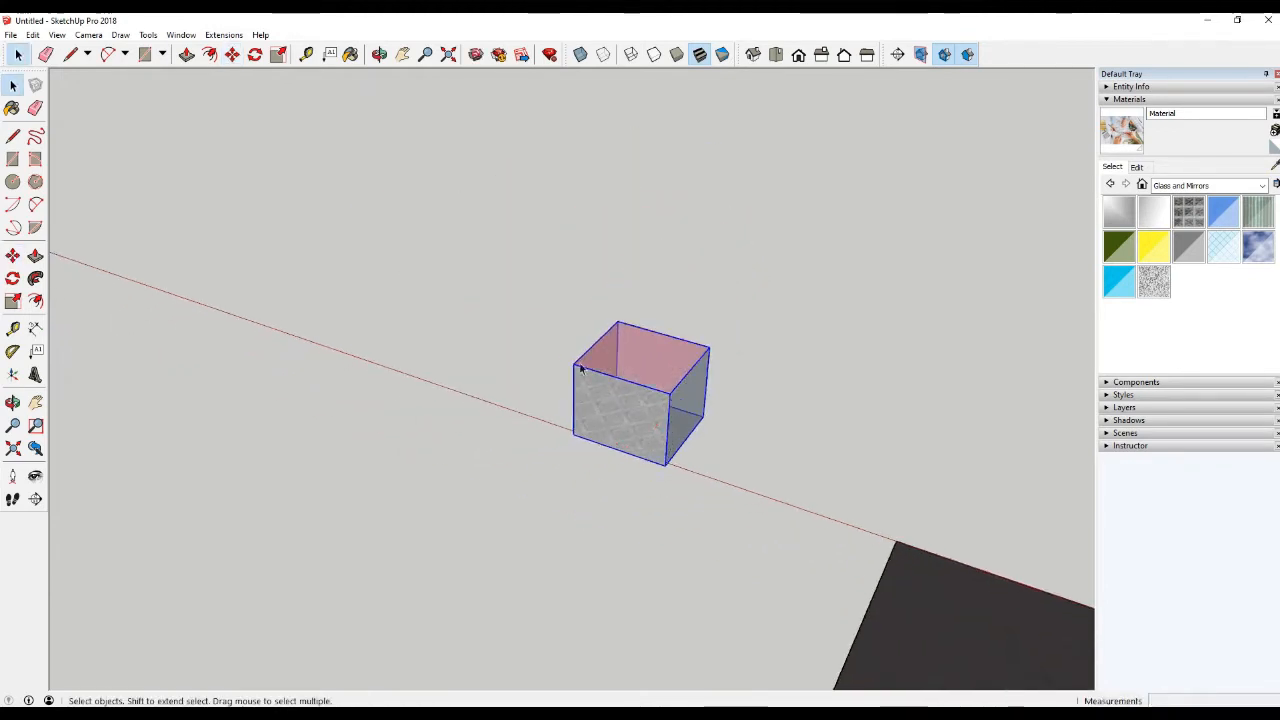
Copy the grouped box 1500 mm along the red axis from its lower corner, away from the dark floor face
scroll(600, 391, down, 2)
scroll(640, 443, up, 3)
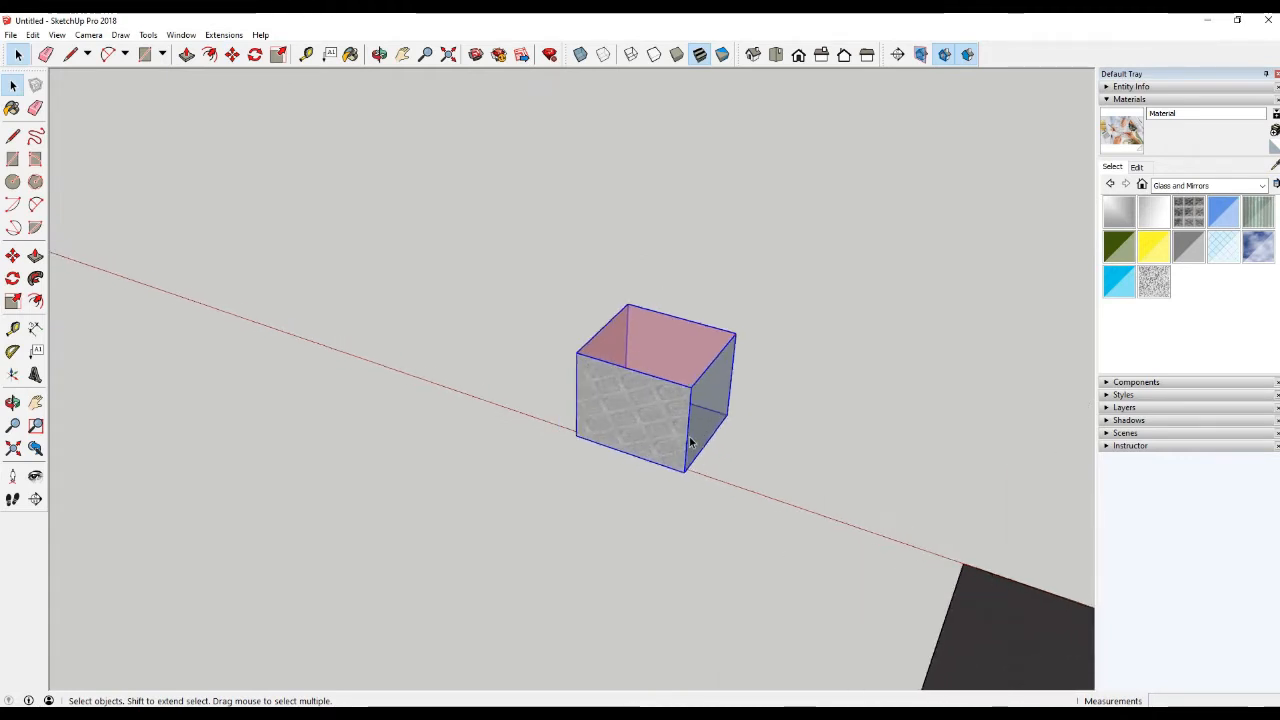
scroll(649, 411, down, 3)
scroll(631, 403, up, 4)
key(m)
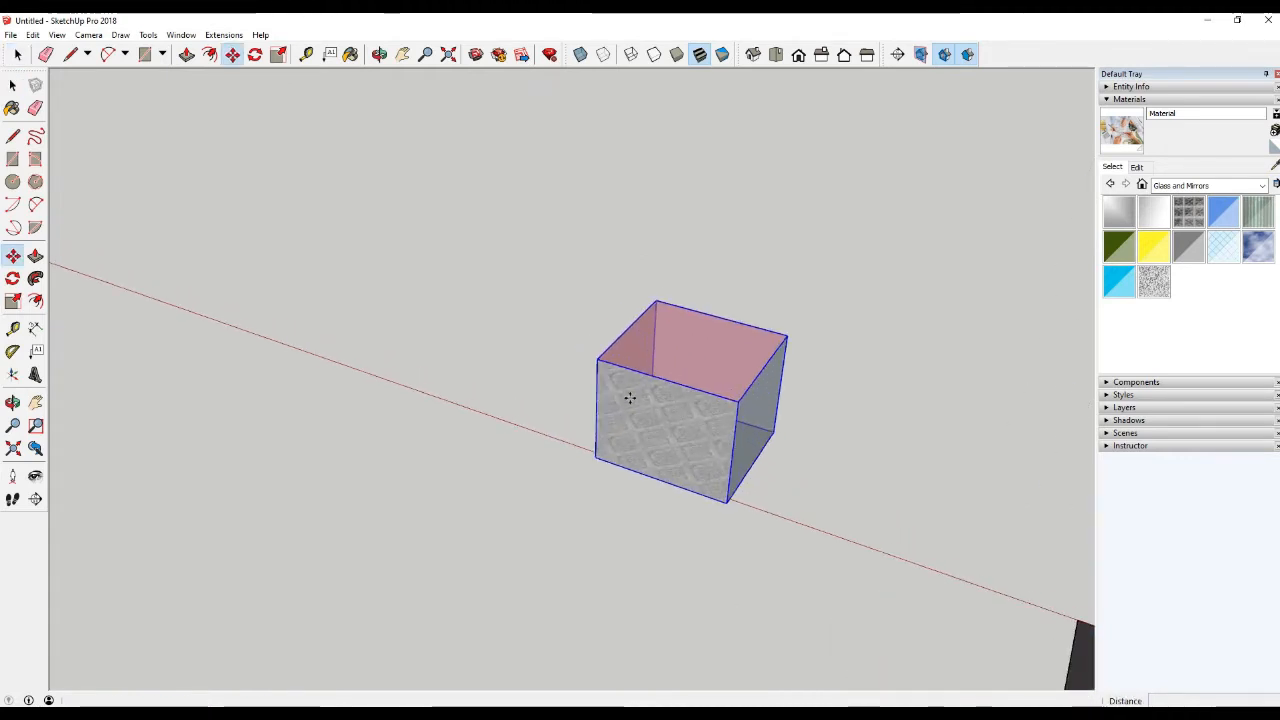
click(722, 500)
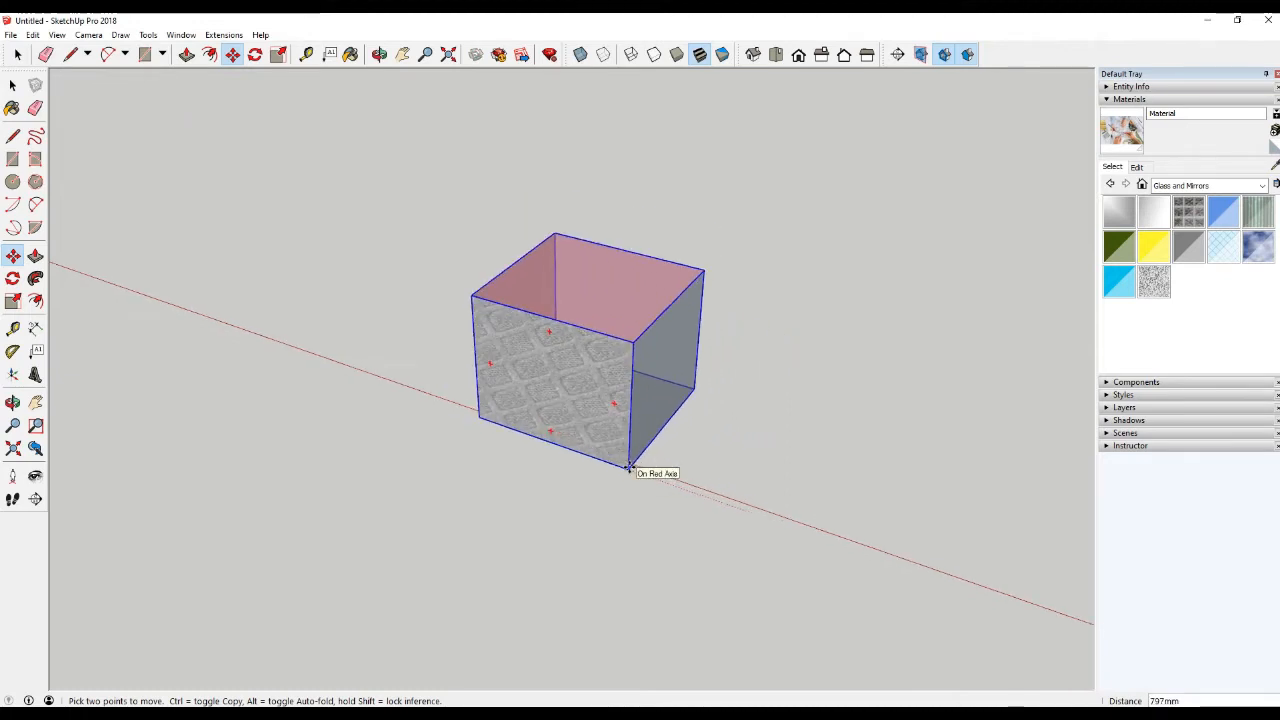
key(ctrl)
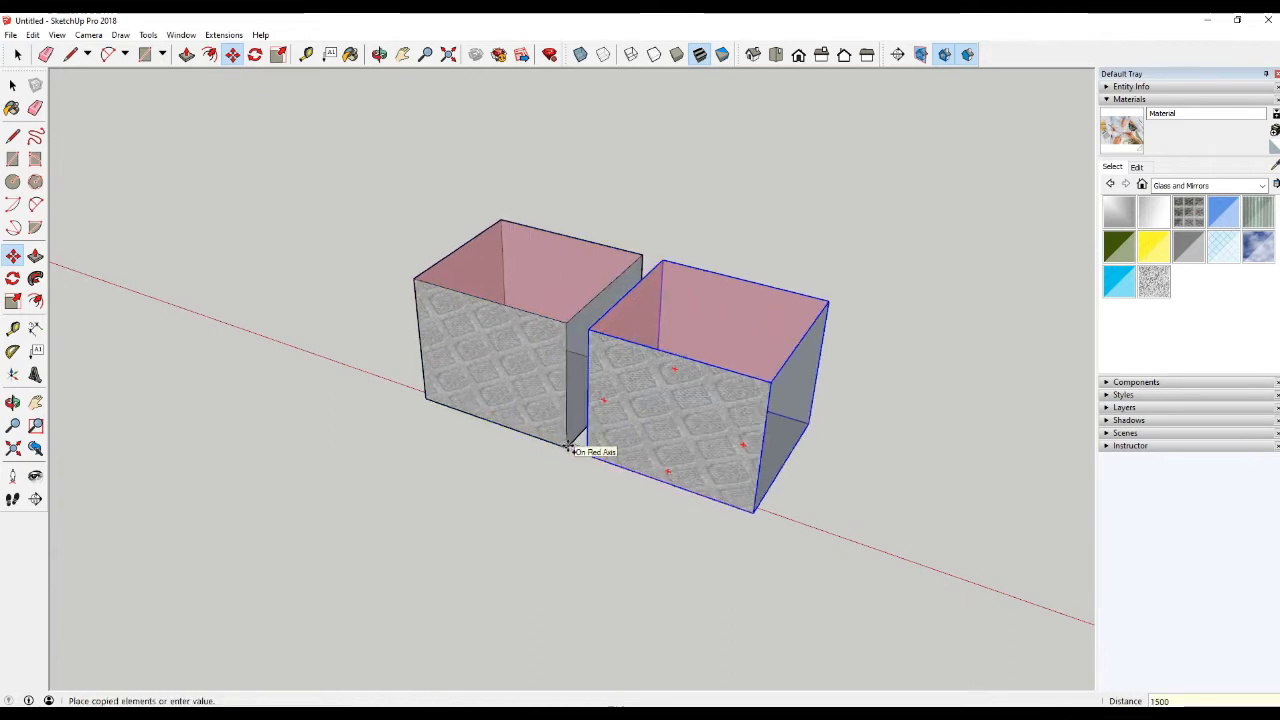
key(Return)
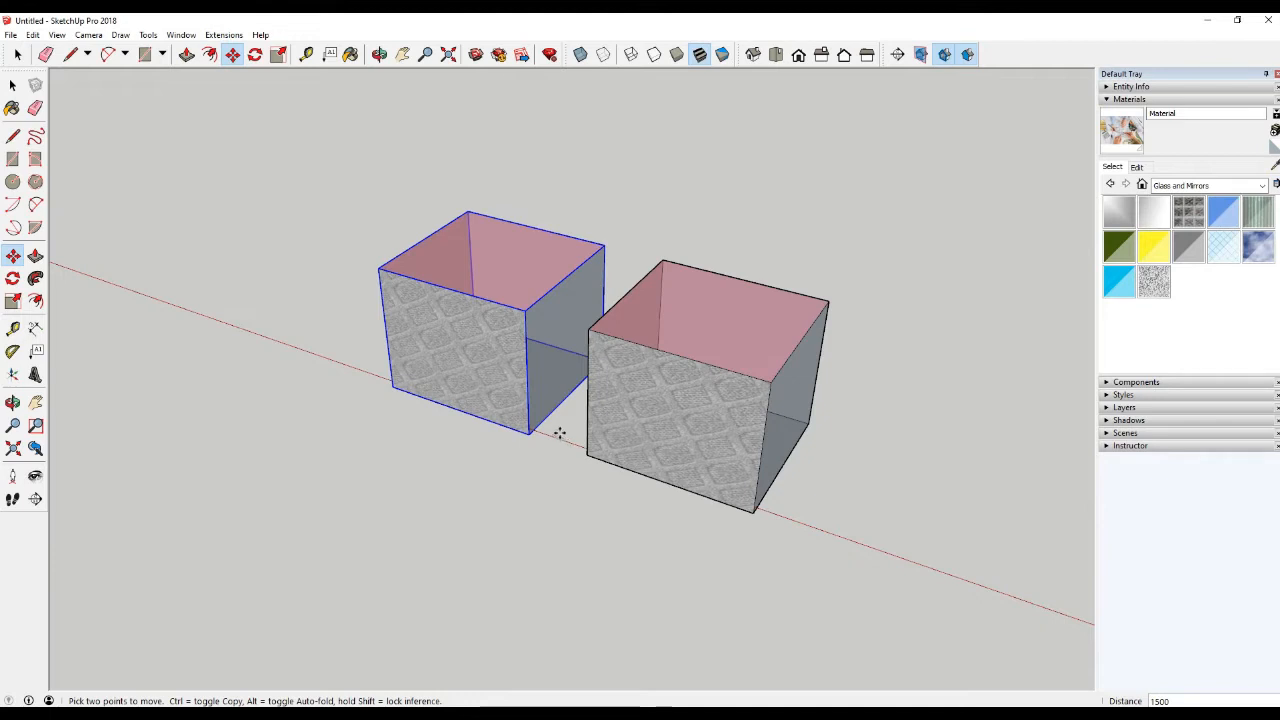
Try copying the box twice more along the red axis by snapping corner to corner, and undo both copies
scroll(723, 466, down, 5)
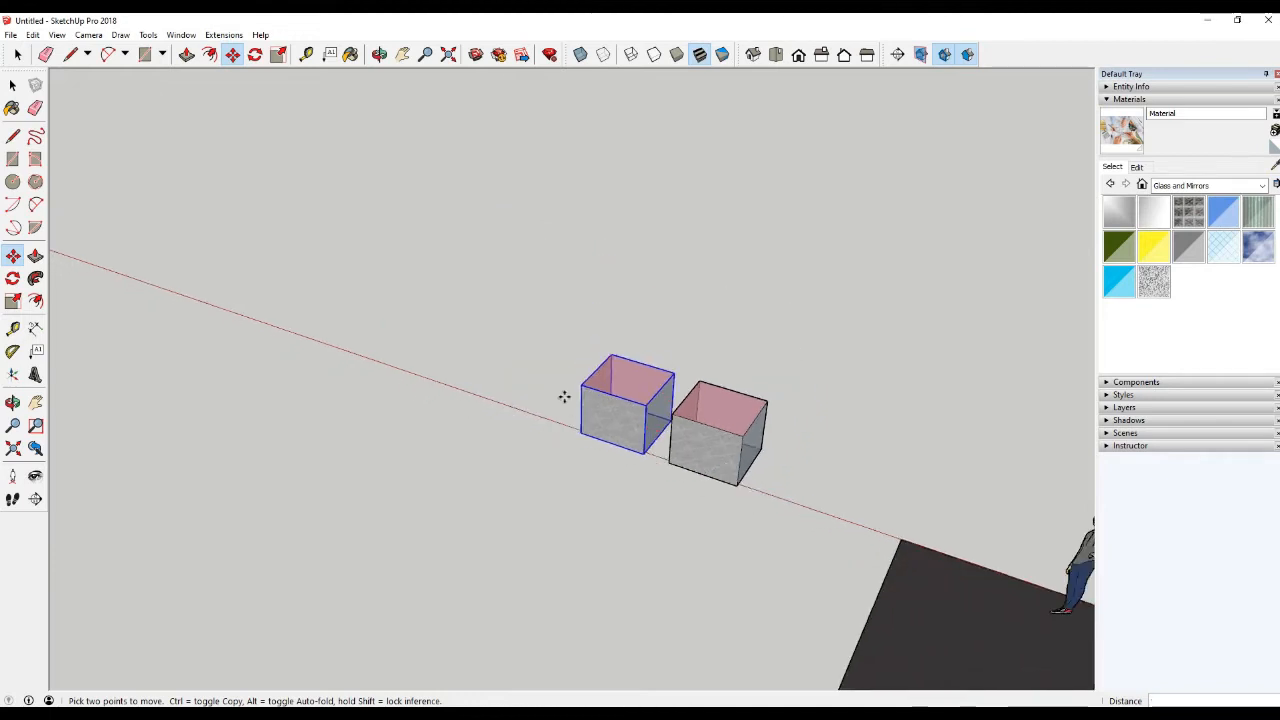
scroll(713, 425, up, 1)
scroll(713, 425, down, 3)
scroll(713, 425, up, 3)
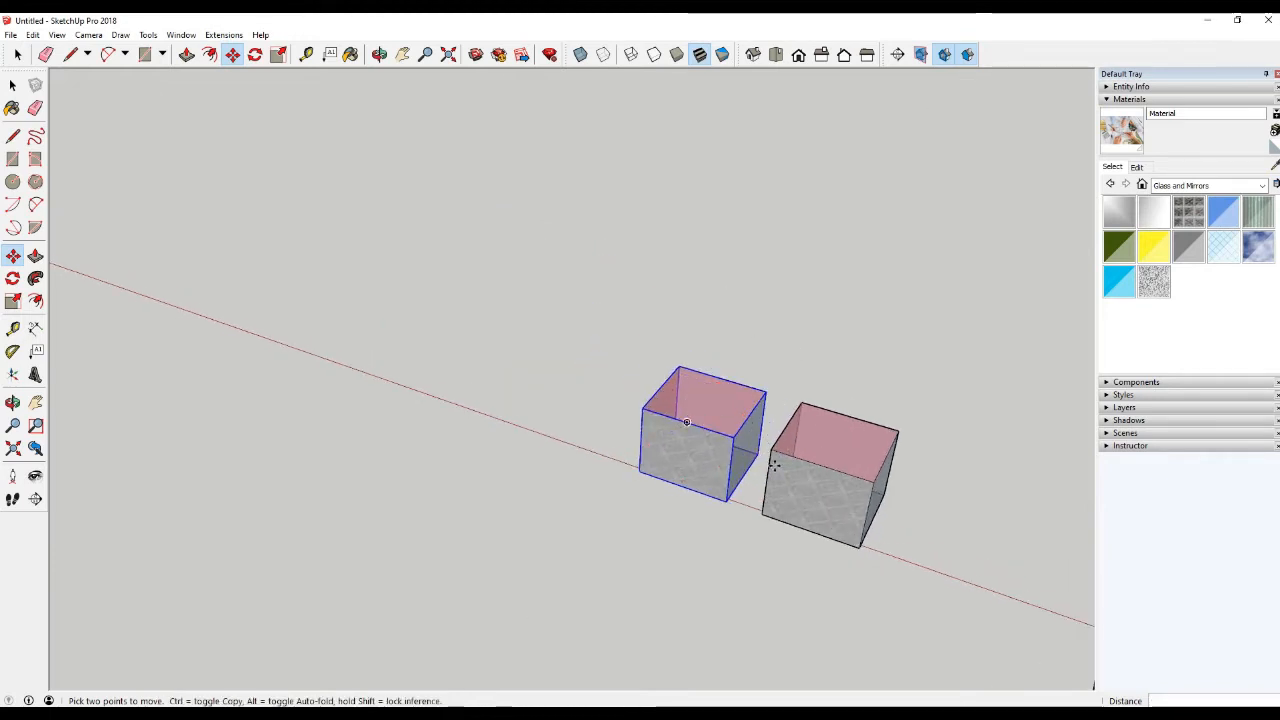
click(754, 512)
key(ctrl)
click(637, 473)
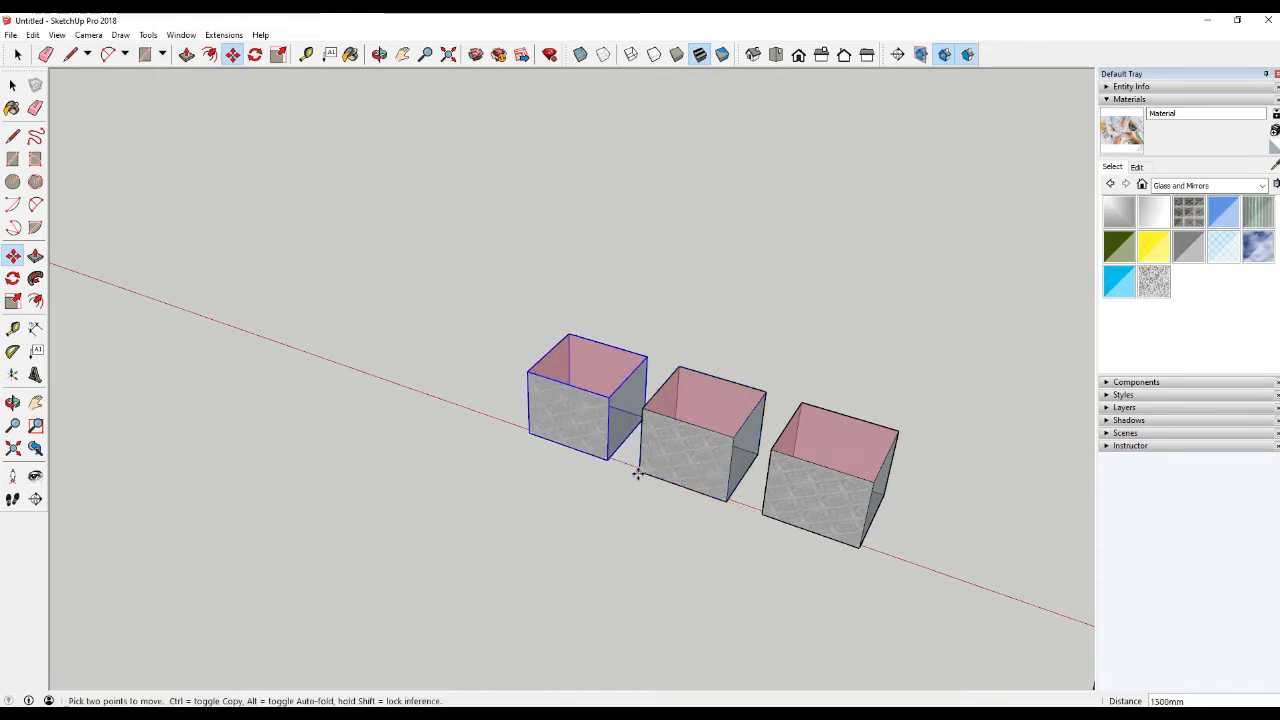
click(638, 474)
key(ctrl)
click(530, 434)
key(ctrl+z)
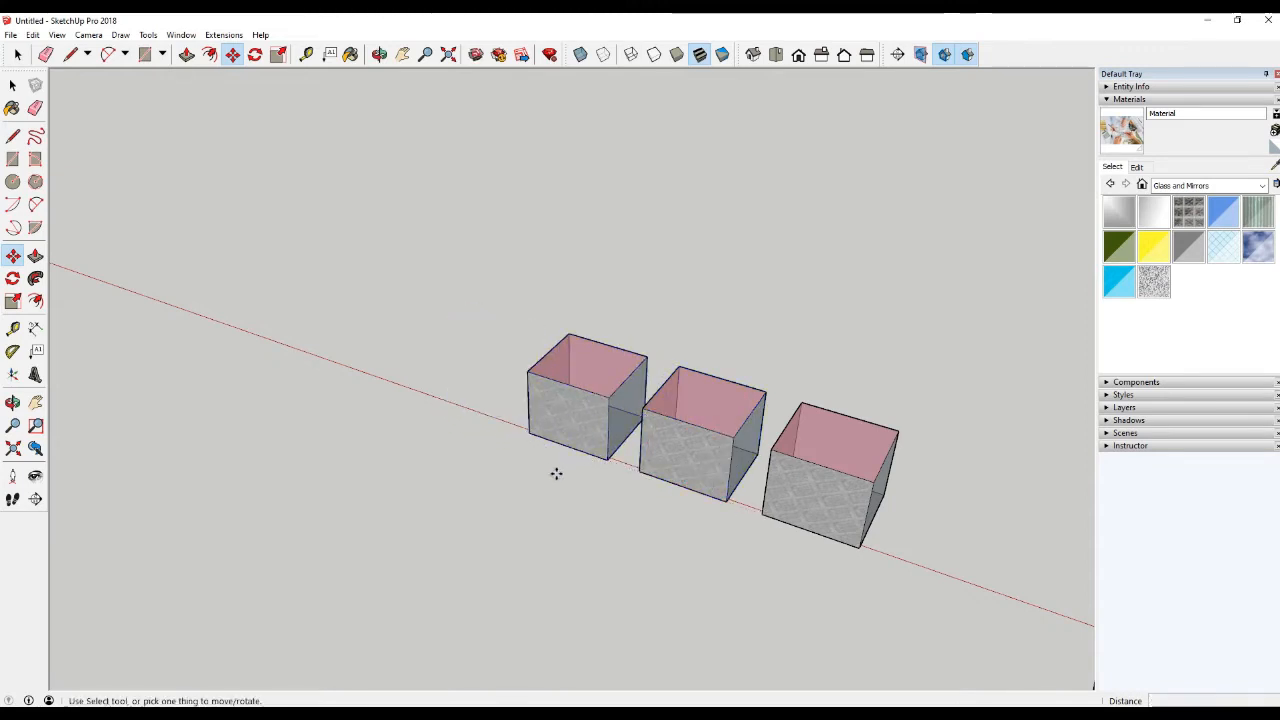
key(ctrl+z)
Copy the box farther from the dark floor face another 1500 mm along the red axis and multiply the copy with x10
key(space)
click(668, 455)
key(m)
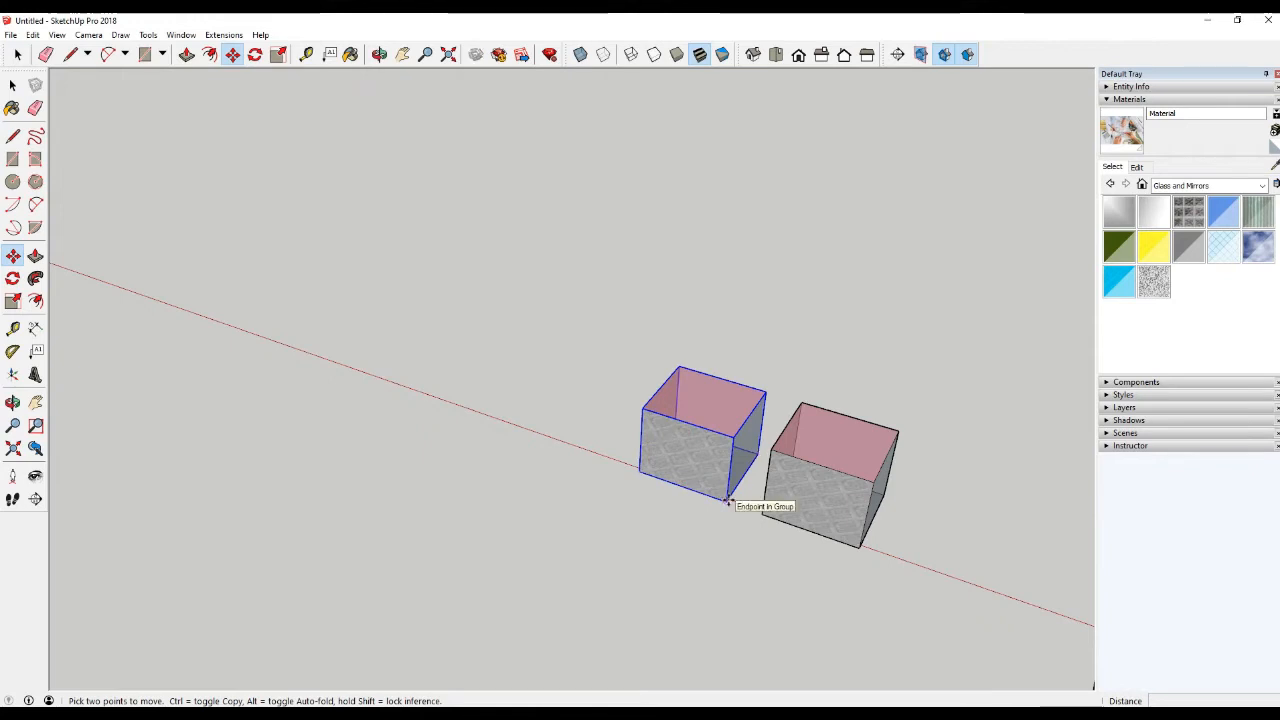
click(730, 500)
key(ctrl)
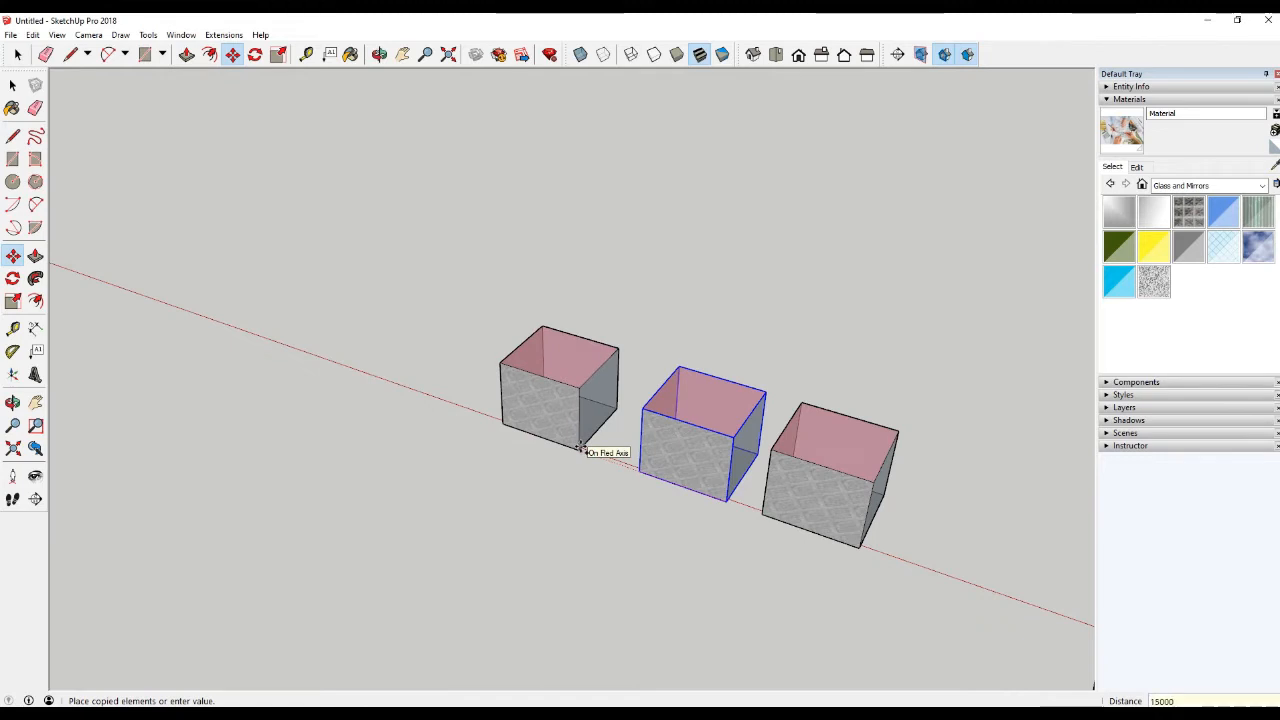
key(Return)
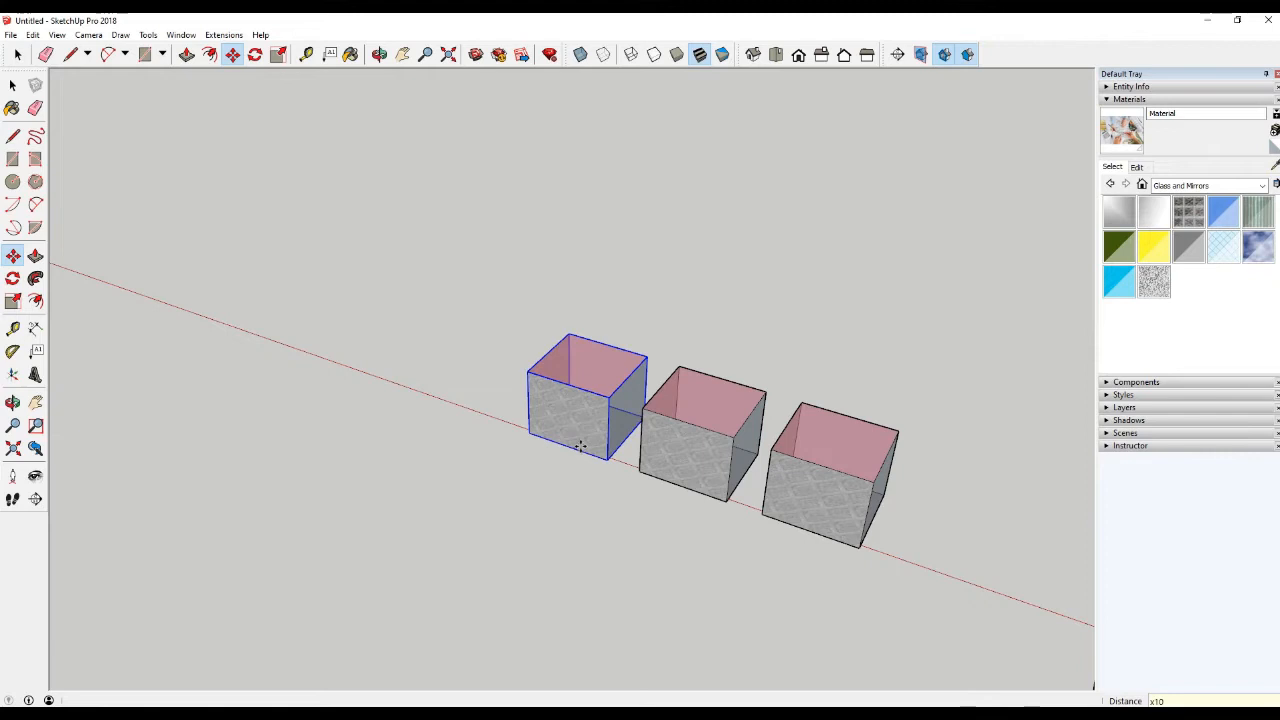
key(Return)
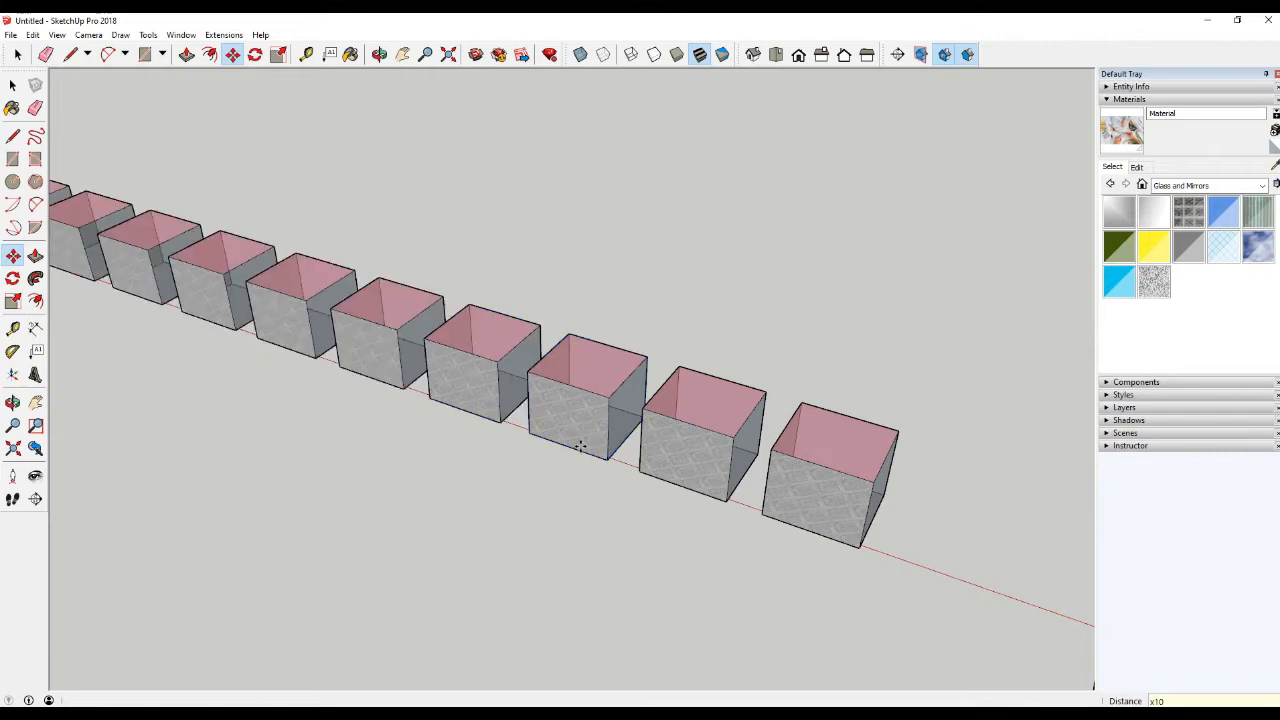
Try selecting boxes in the row with partial selection windows and one at a time, then clear the selection
scroll(838, 473, down, 4)
scroll(396, 360, up, 3)
scroll(396, 359, down, 3)
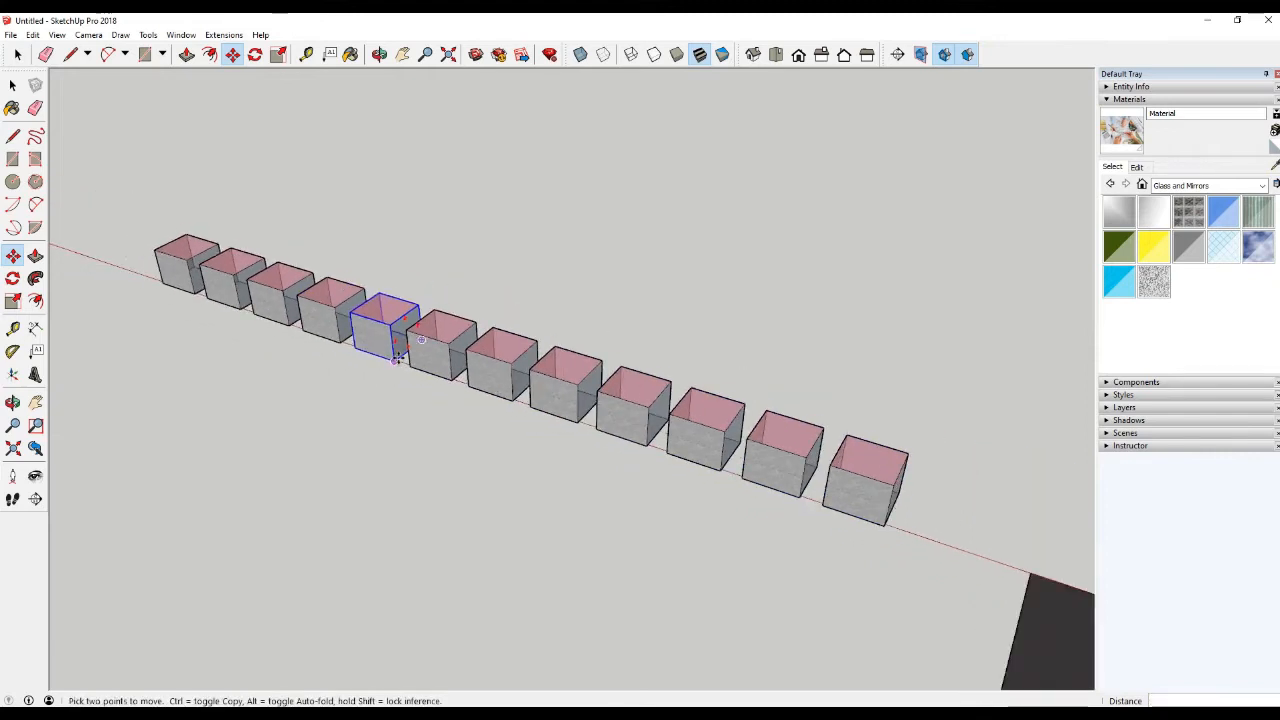
key(space)
drag(141, 203, 726, 502)
scroll(700, 437, up, 3)
scroll(683, 430, down, 2)
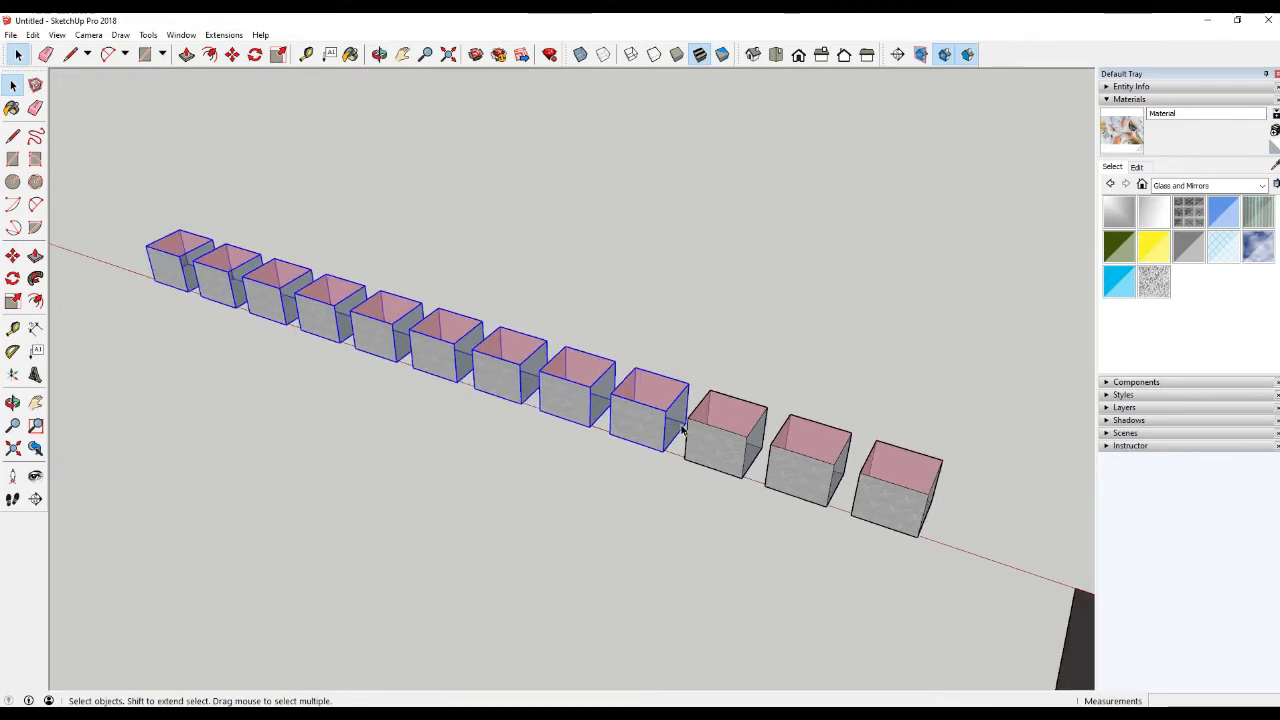
click(660, 425)
click(508, 378)
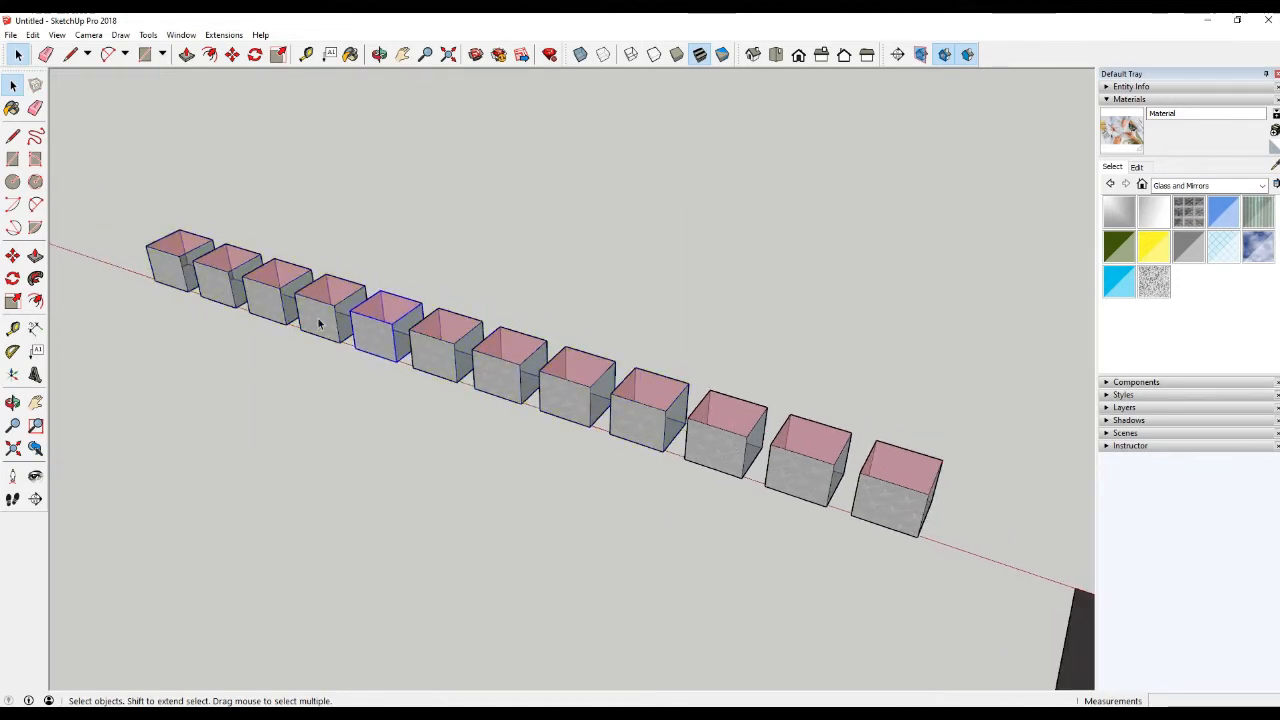
drag(154, 220, 1010, 634)
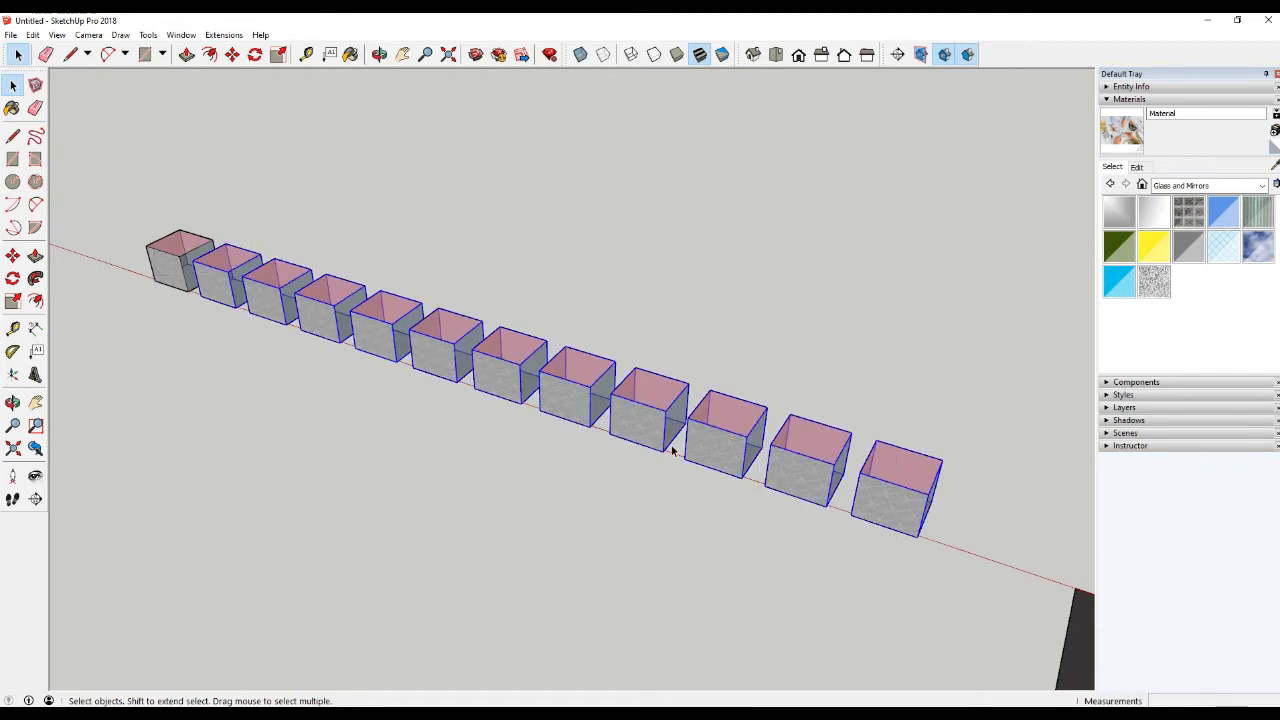
click(450, 245)
Select the whole row of boxes with a window and move it together to the far side of the red axis
drag(129, 189, 985, 610)
key(m)
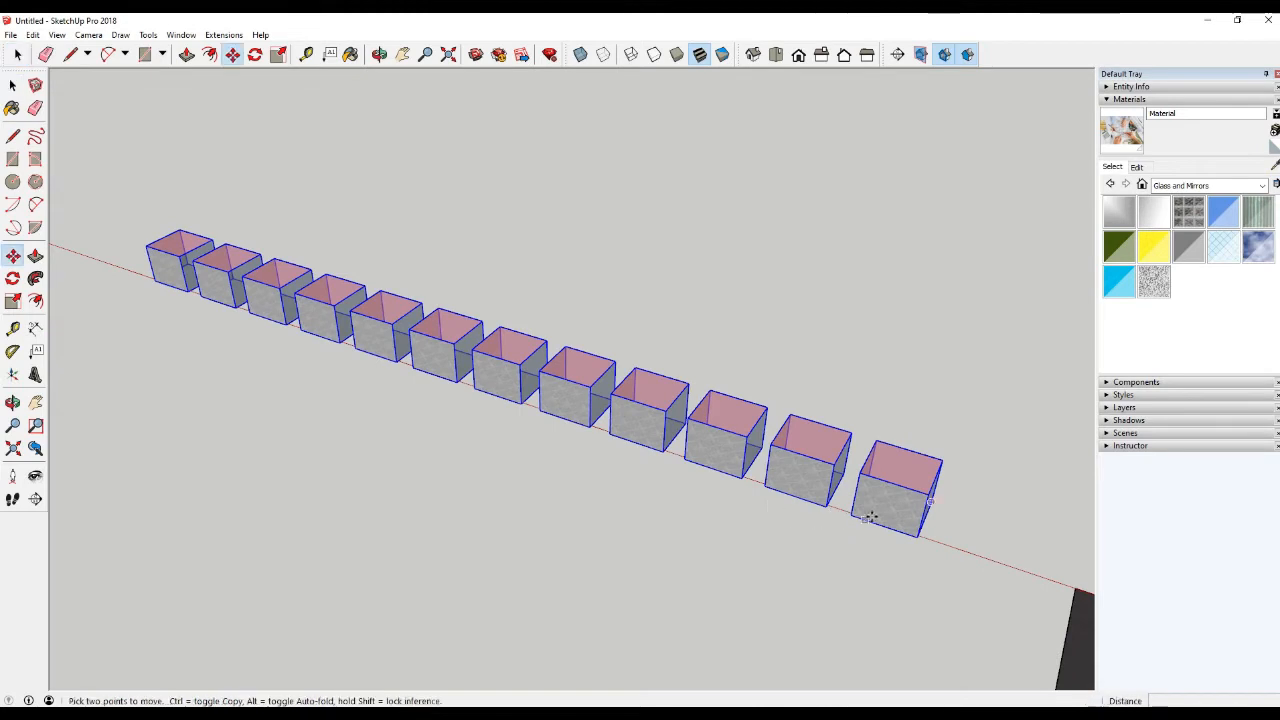
click(867, 525)
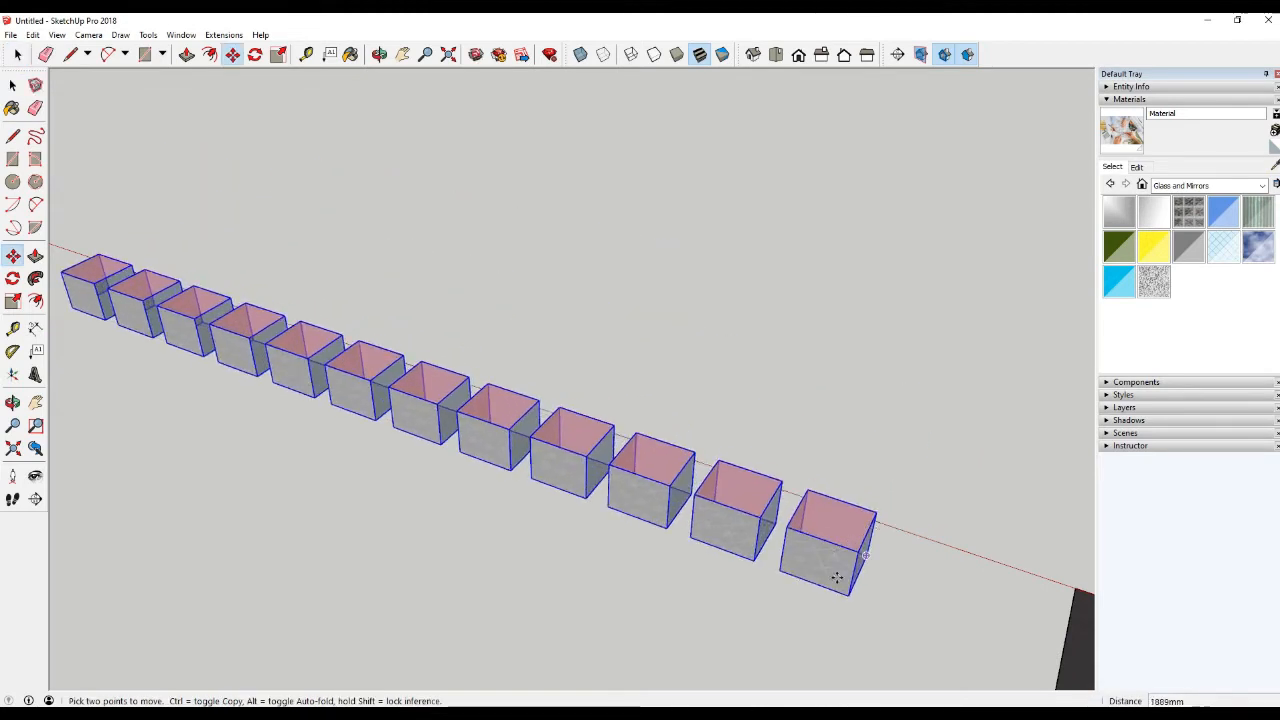
scroll(834, 565, down, 3)
scroll(766, 551, up, 3)
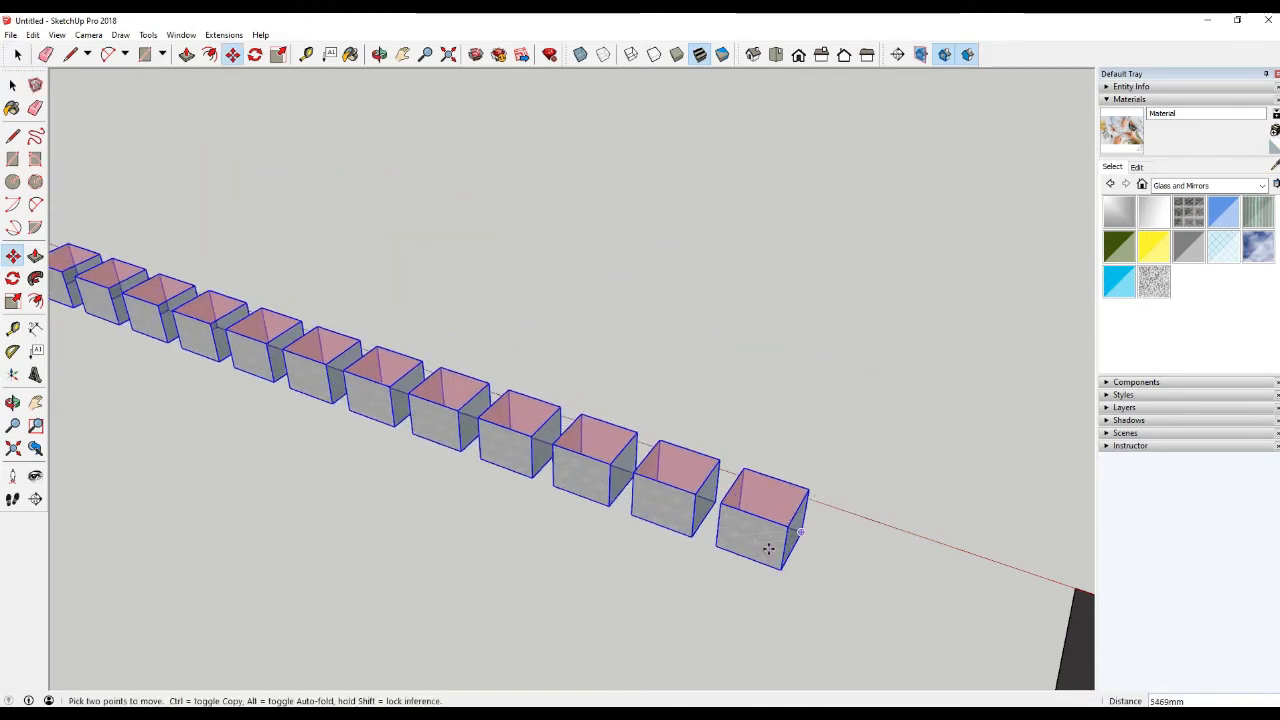
click(880, 463)
key(space)
Move the second box, counted from the dark floor face, out of the row across the red axis to its near side
click(788, 440)
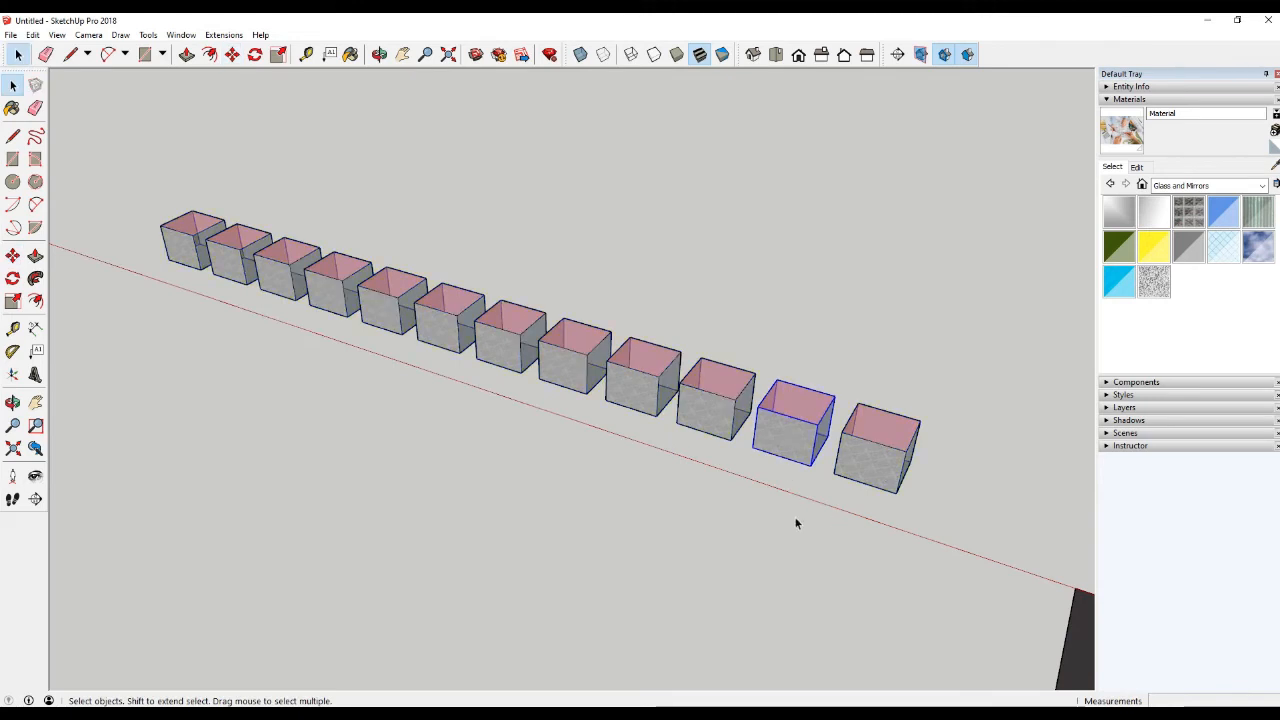
key(m)
click(769, 477)
click(709, 540)
key(space)
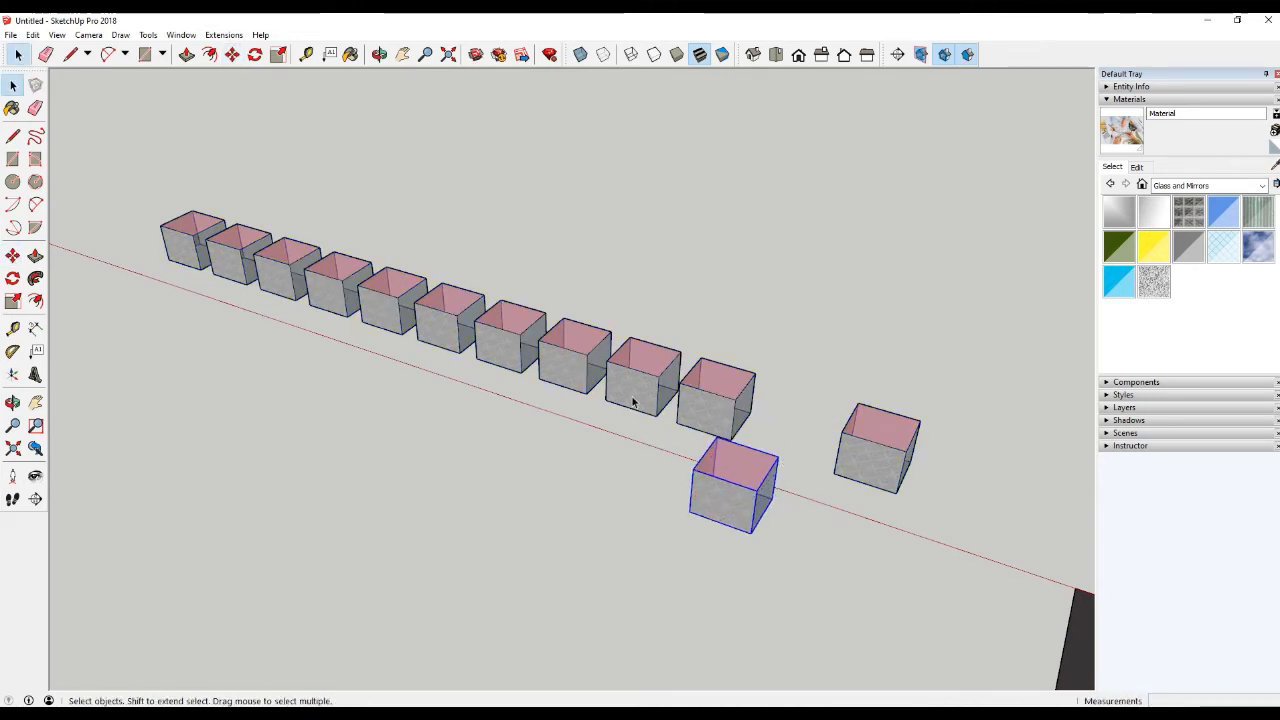
Move the fourth box, counted from the dark floor face, out of the row to the near side of the red axis
key(m)
click(631, 392)
key(space)
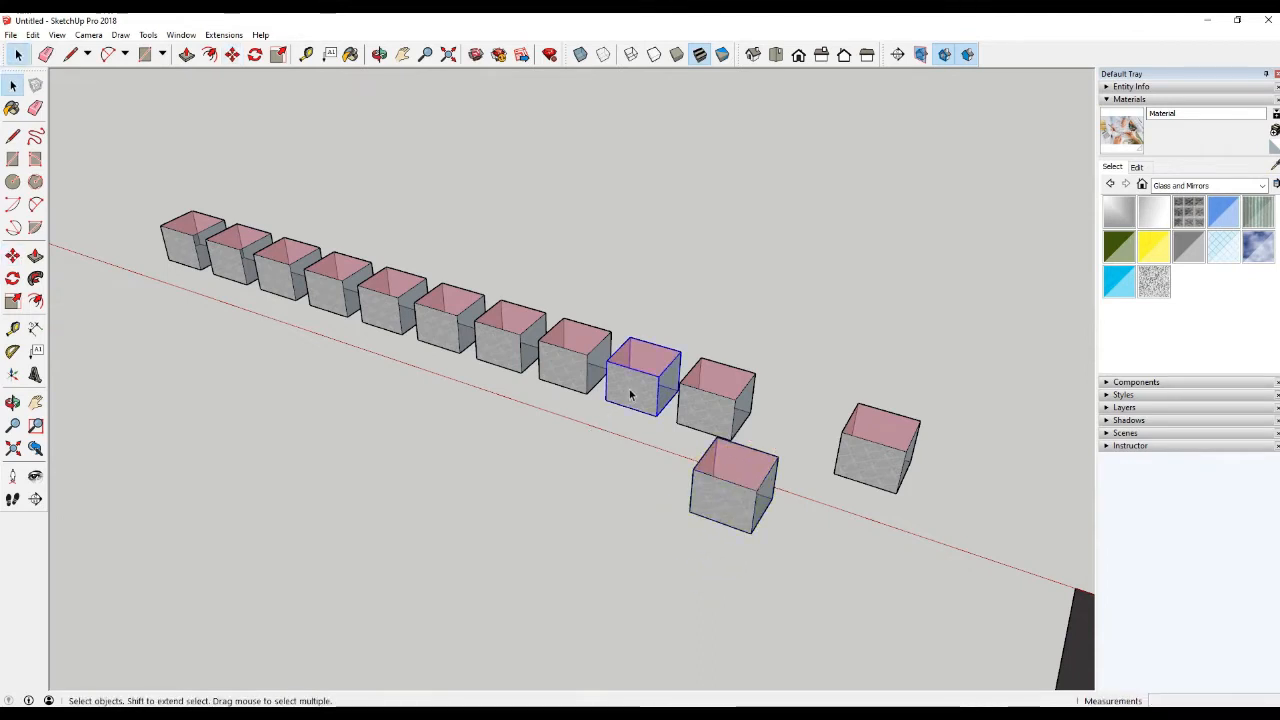
key(m)
click(630, 395)
click(534, 443)
key(space)
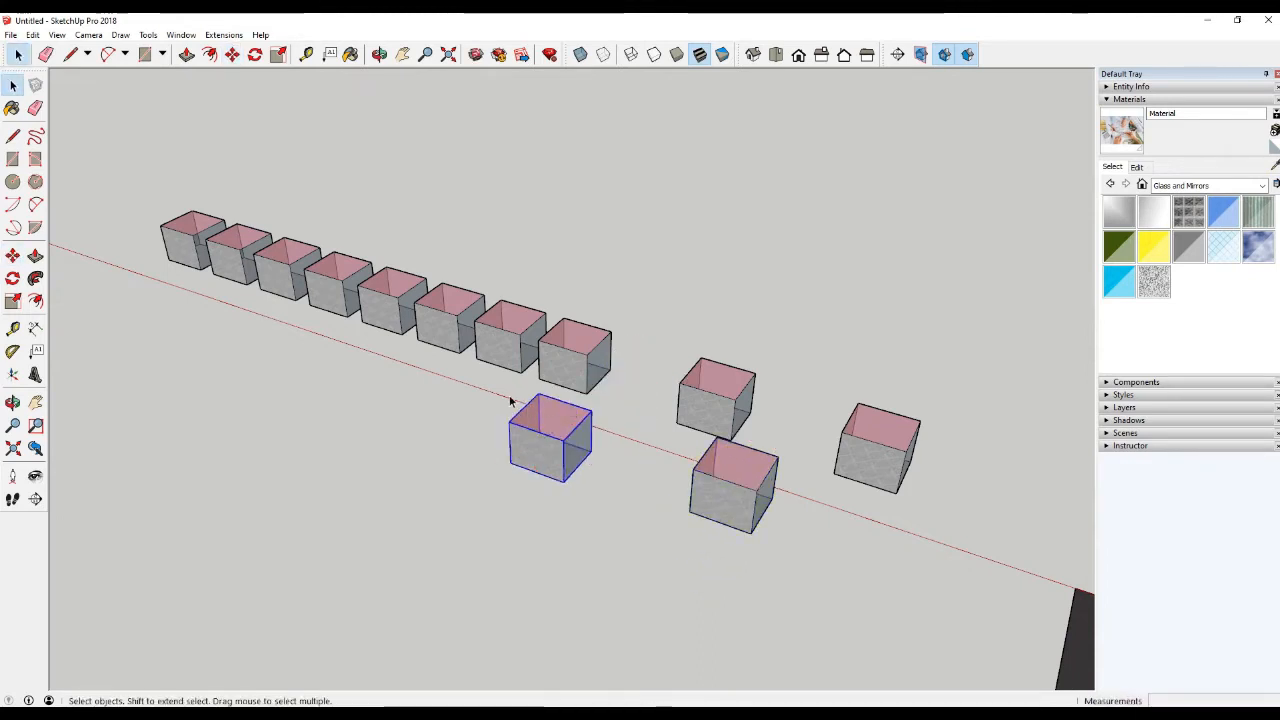
Move the sixth box, counted from the dark floor face, out of the row to the near side of the red axis
click(482, 345)
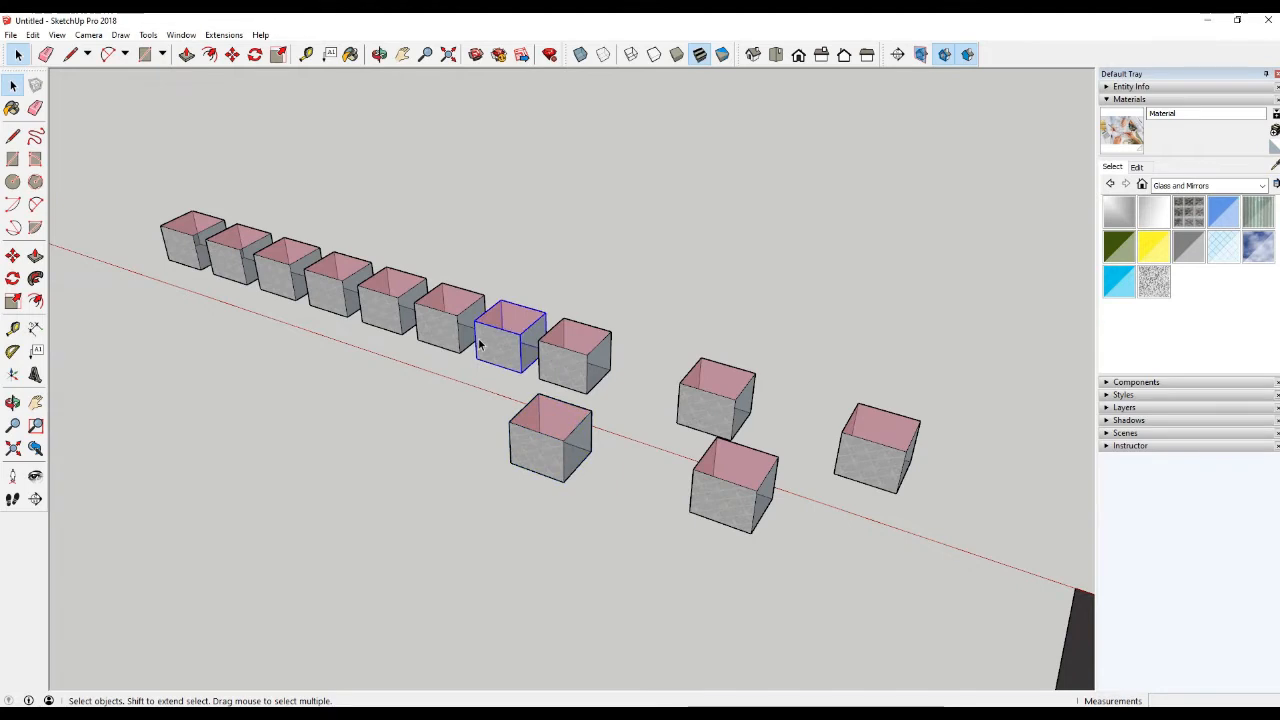
key(m)
click(480, 345)
click(334, 415)
key(space)
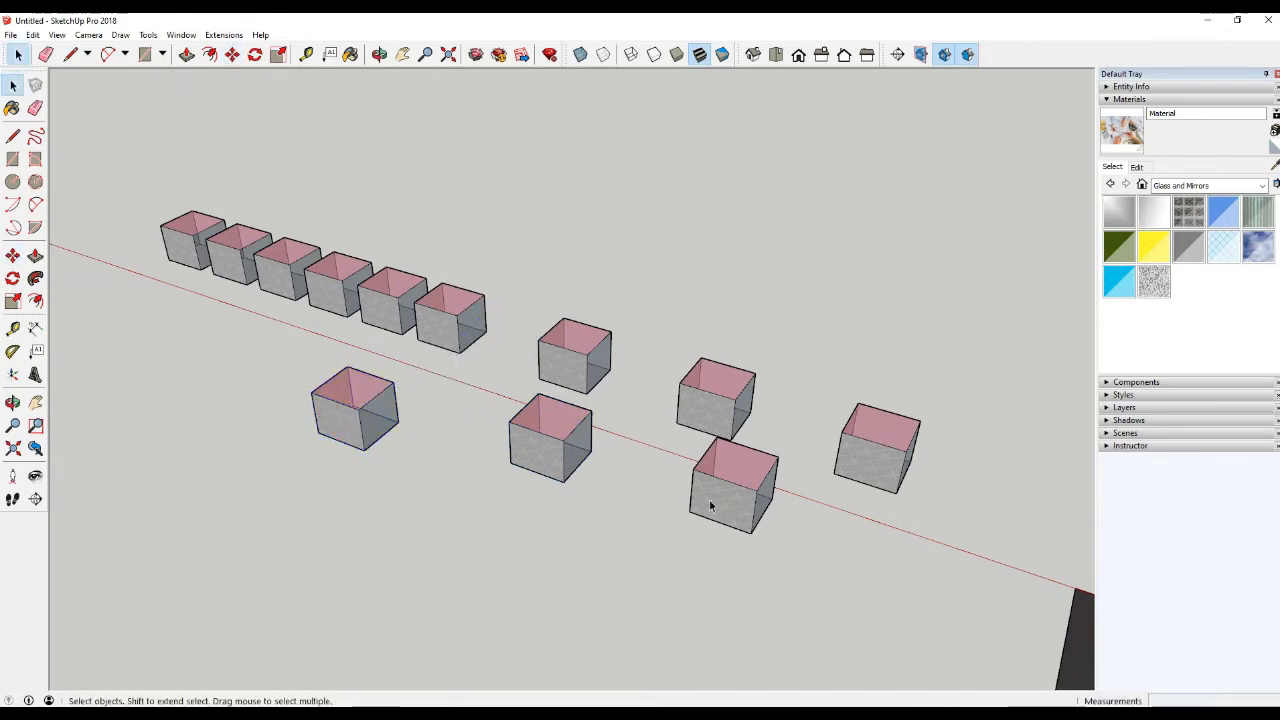
Select all the boxes on both sides of the red axis with one selection window
scroll(710, 505, down, 2)
middle_drag(532, 433, 571, 480)
click(178, 224)
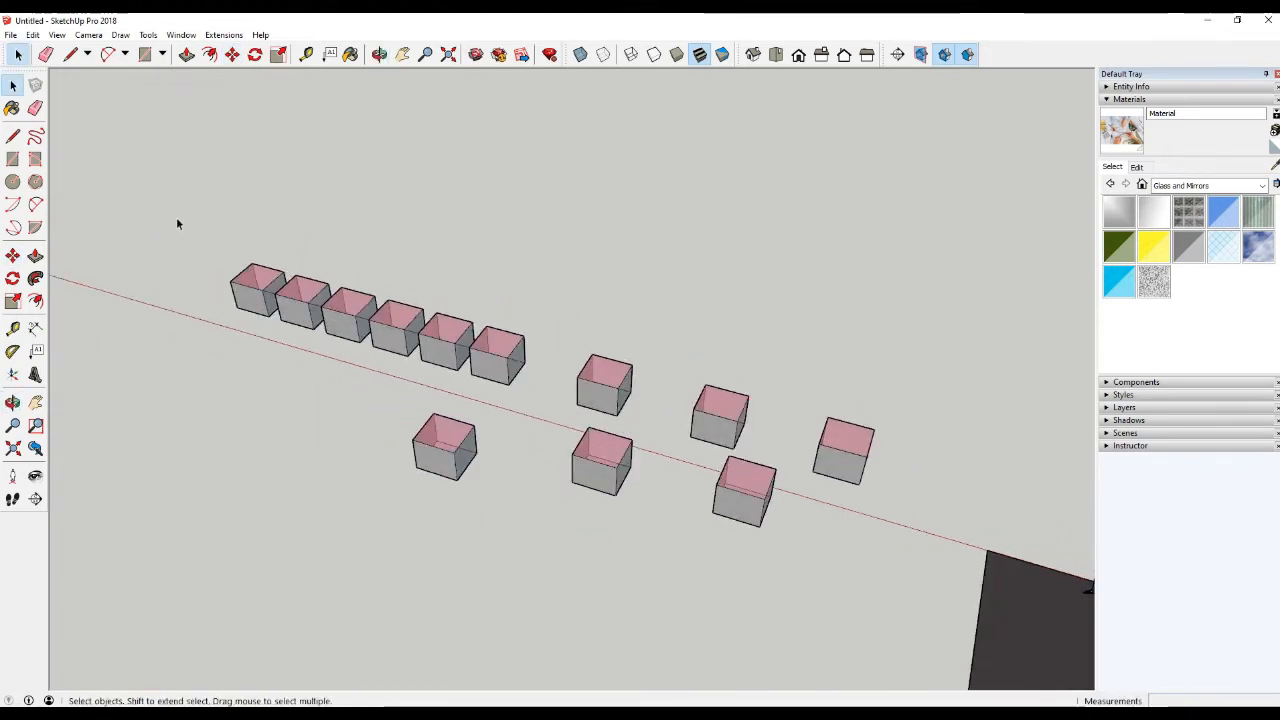
drag(162, 204, 1024, 629)
scroll(856, 552, down, 2)
scroll(481, 413, up, 4)
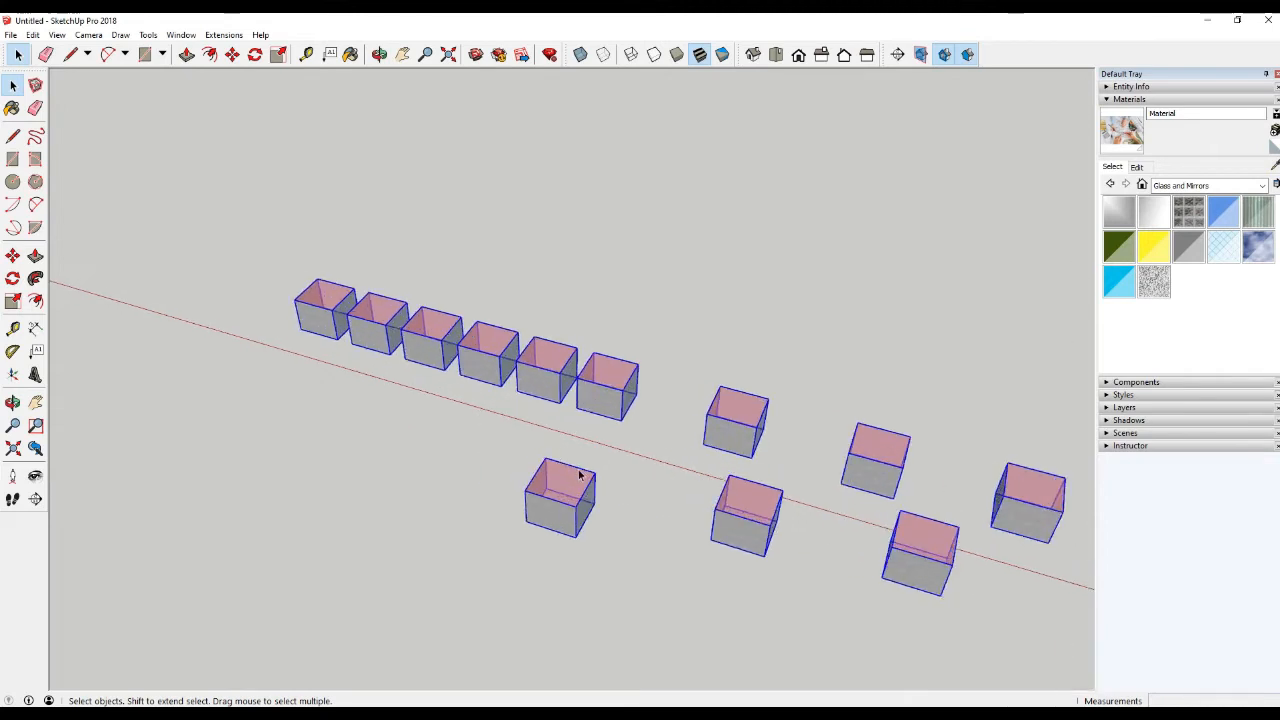
scroll(578, 475, down, 1)
drag(214, 263, 1022, 660)
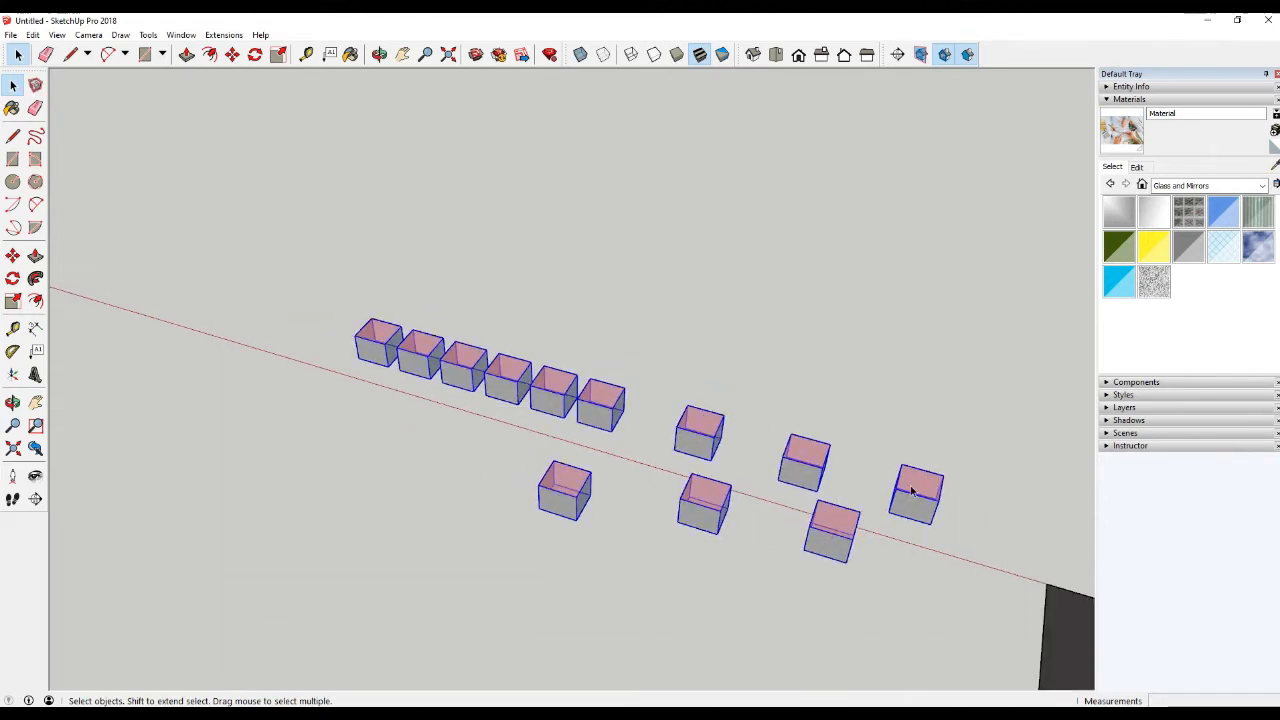
scroll(912, 490, up, 1)
key(m)
click(834, 417)
key(space)
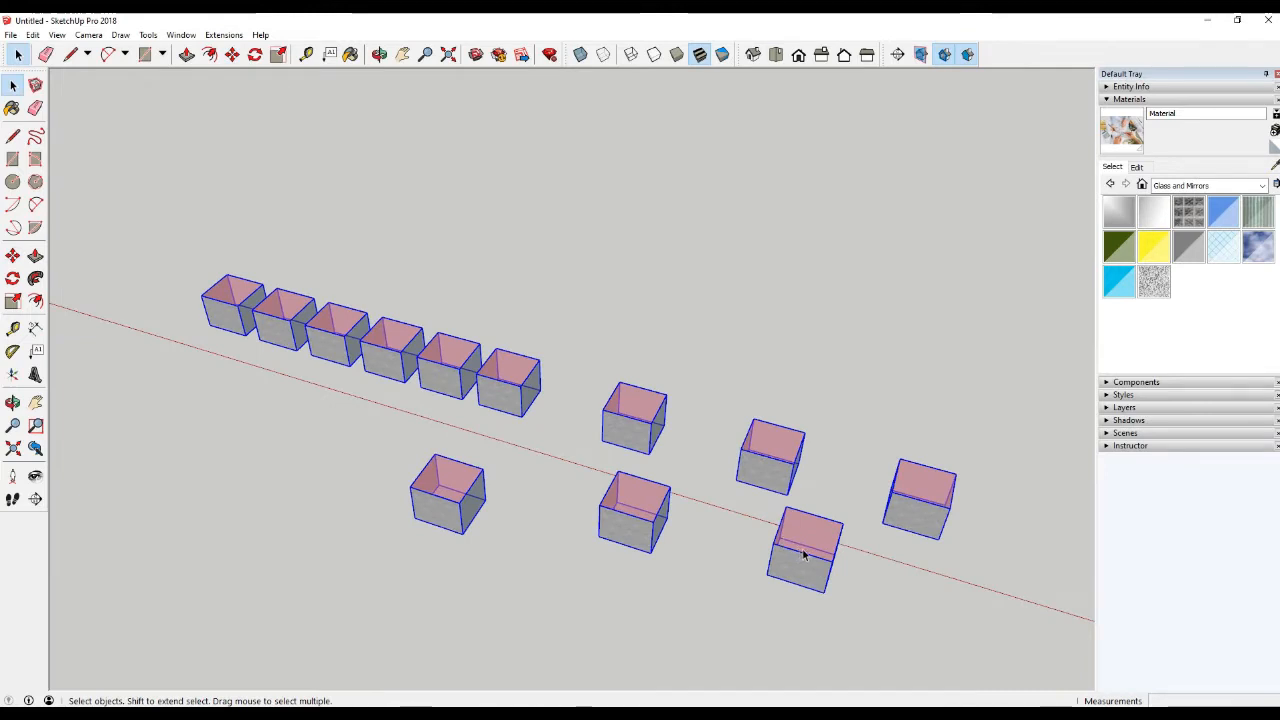
Copy all the selected boxes vertically along the blue axis, placing the copies above the originals
key(m)
click(805, 550)
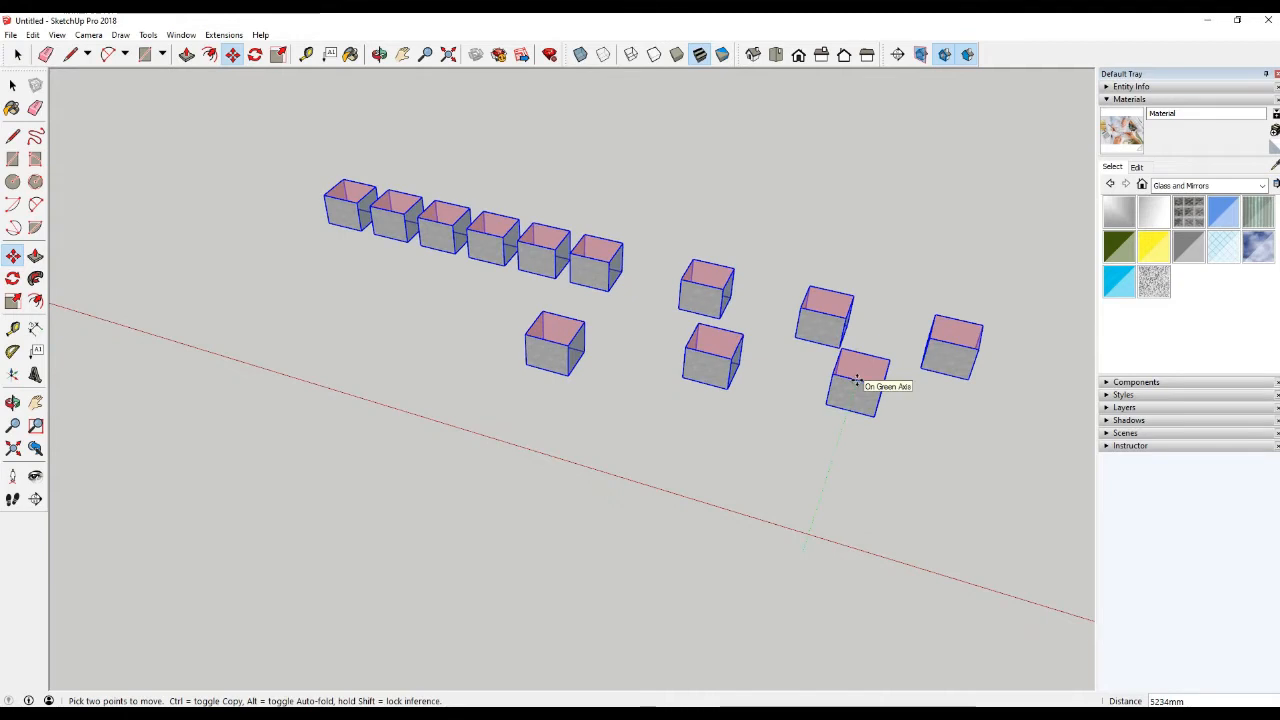
key(ctrl)
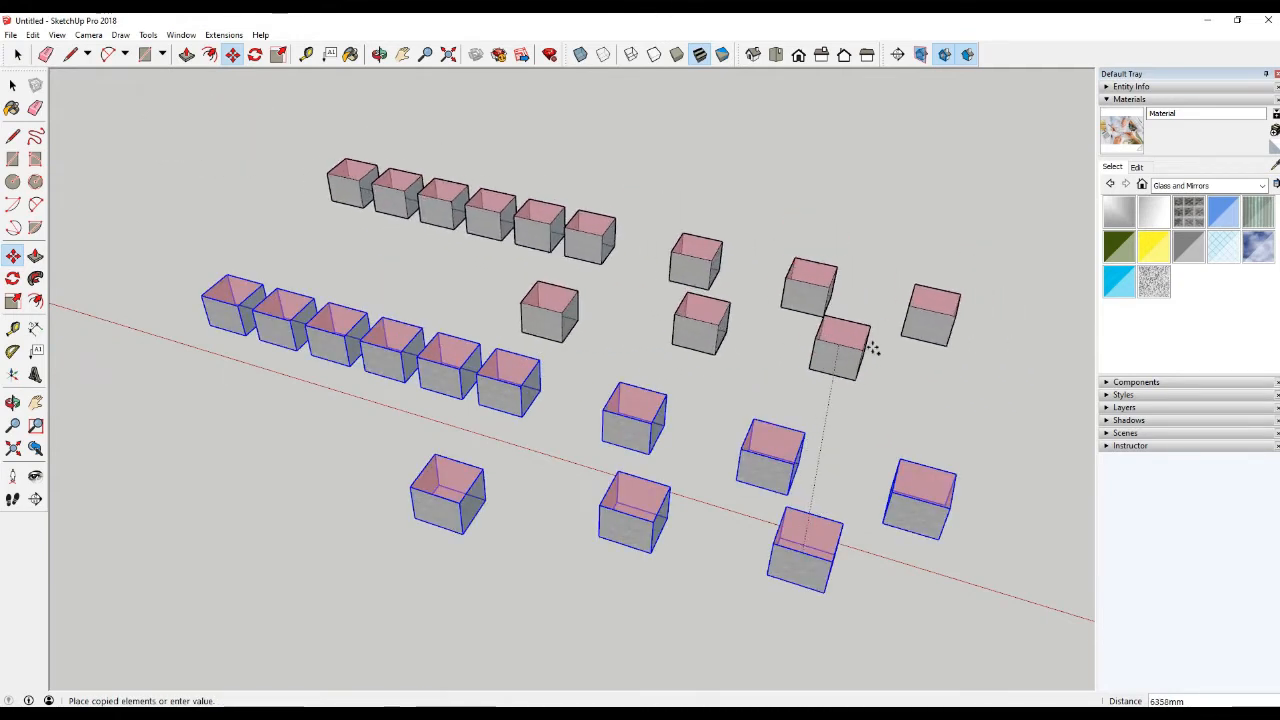
scroll(876, 338, up, 3)
scroll(876, 338, down, 2)
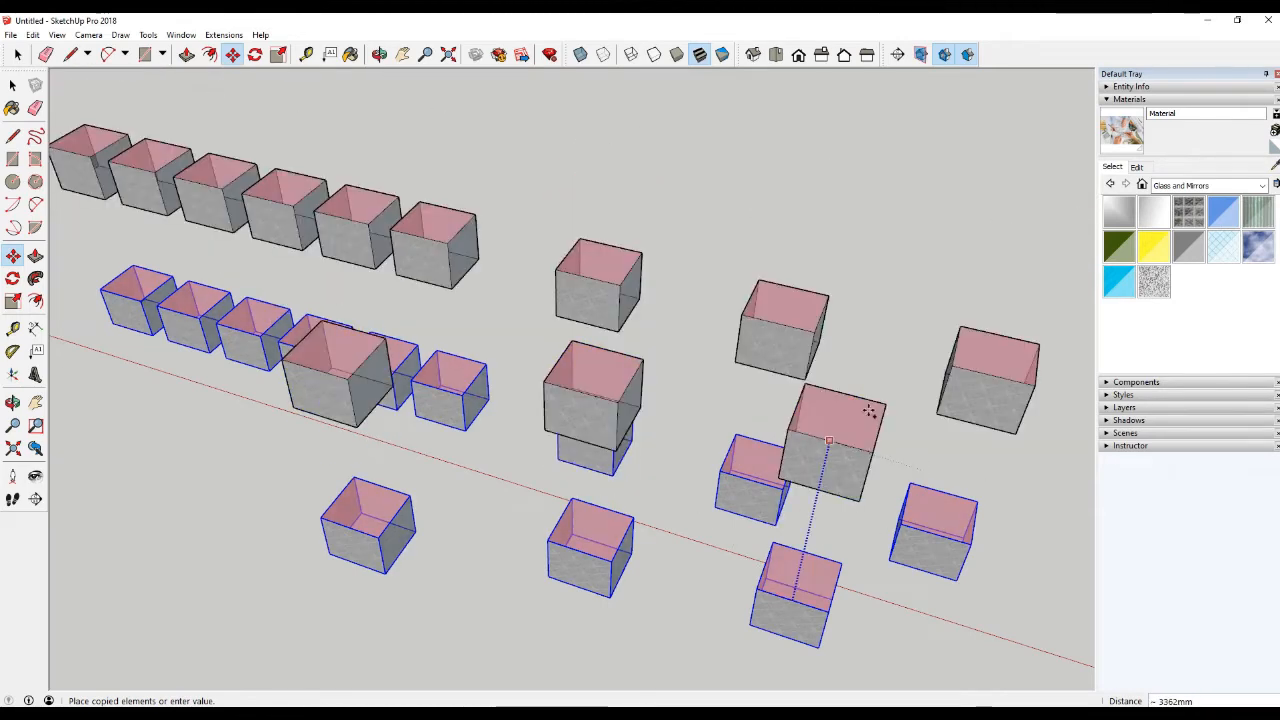
click(815, 372)
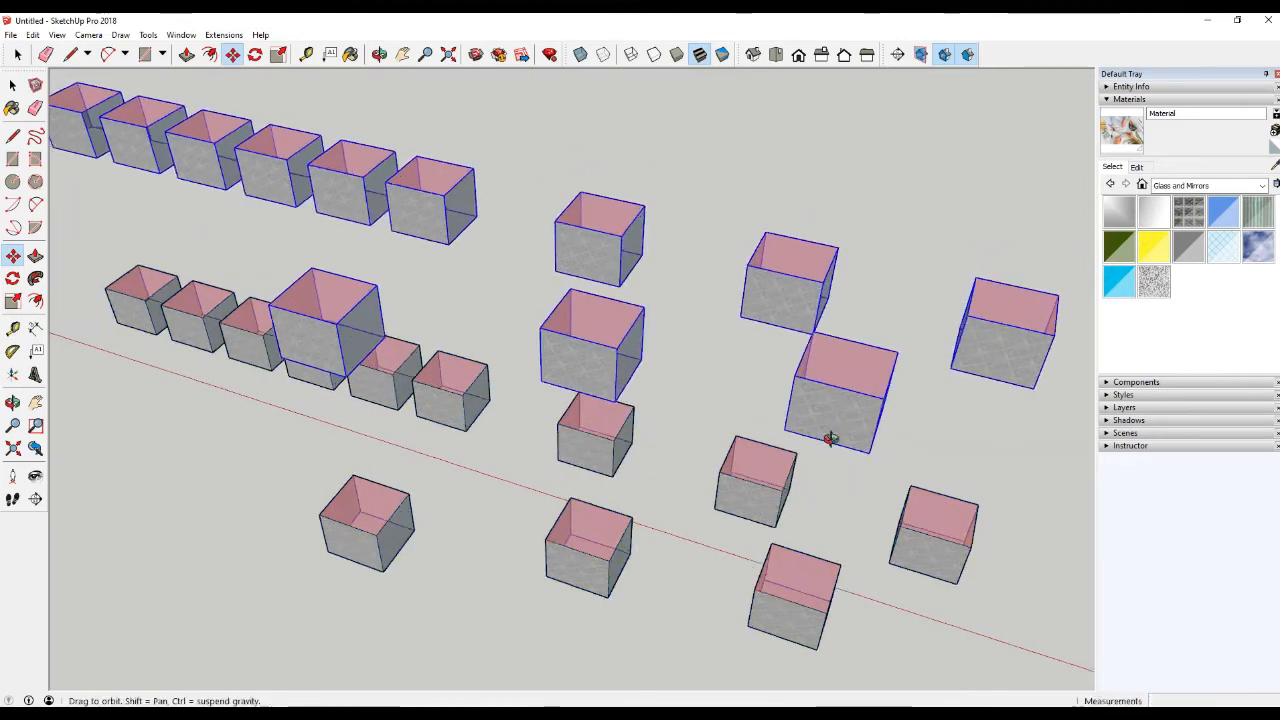
middle_drag(829, 437, 630, 192)
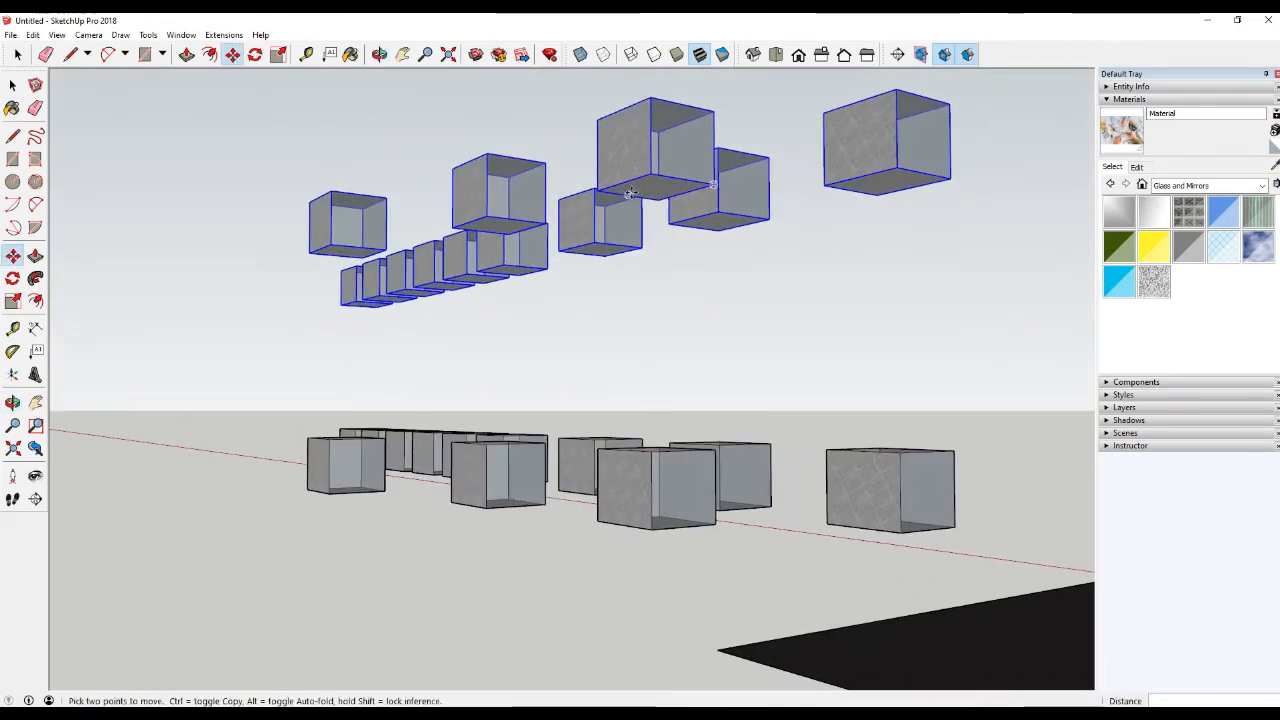
click(170, 38)
mouse_move(148, 35)
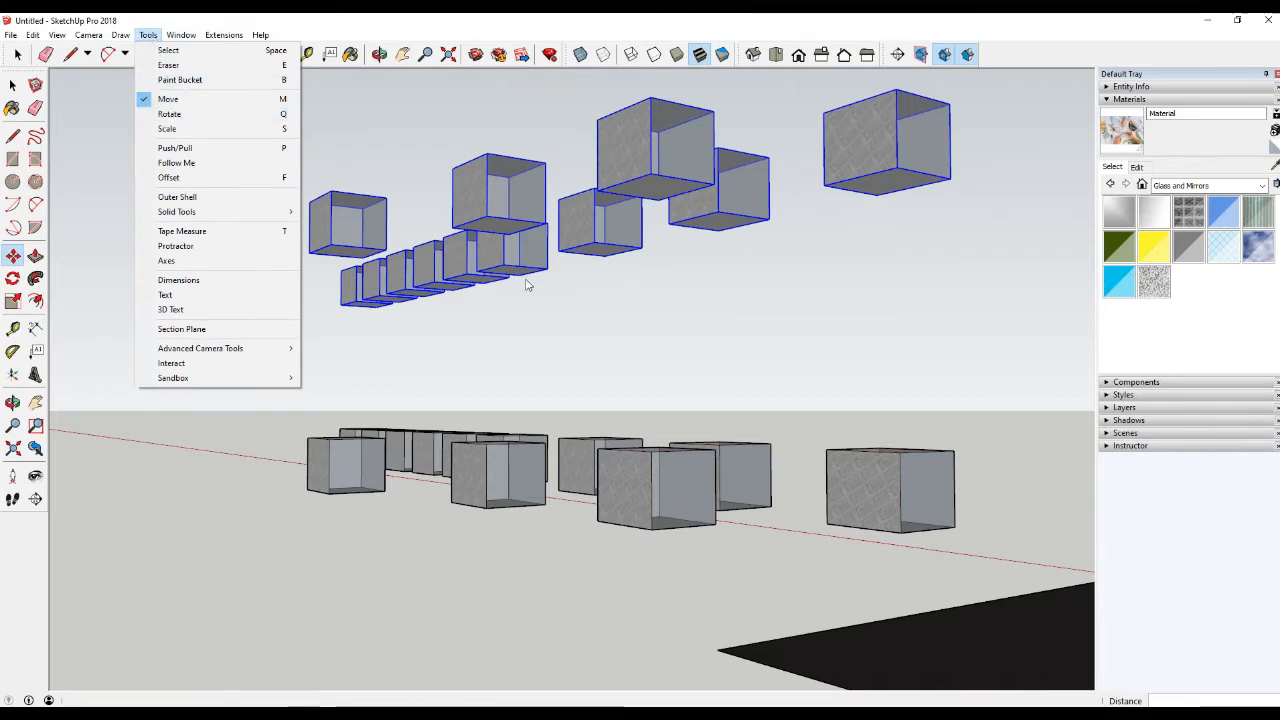
click(636, 366)
middle_drag(640, 374, 714, 480)
scroll(714, 480, down, 1)
key(space)
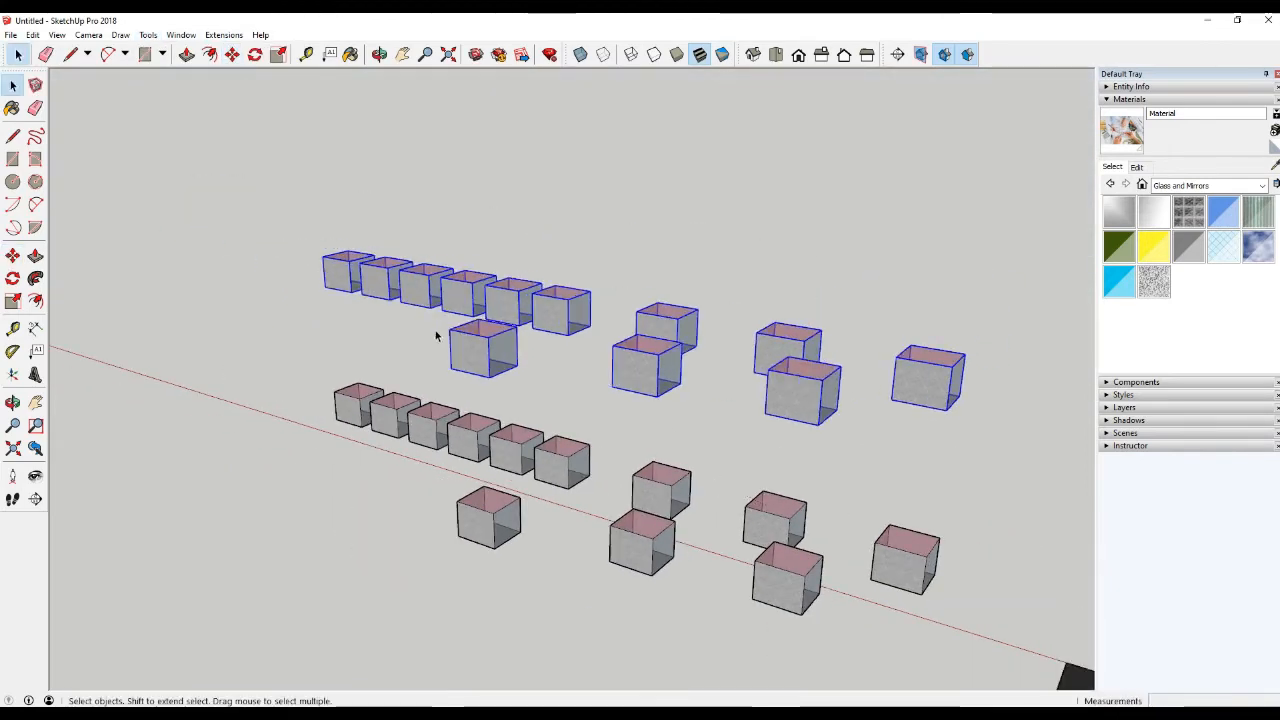
scroll(437, 336, down, 1)
scroll(548, 410, up, 4)
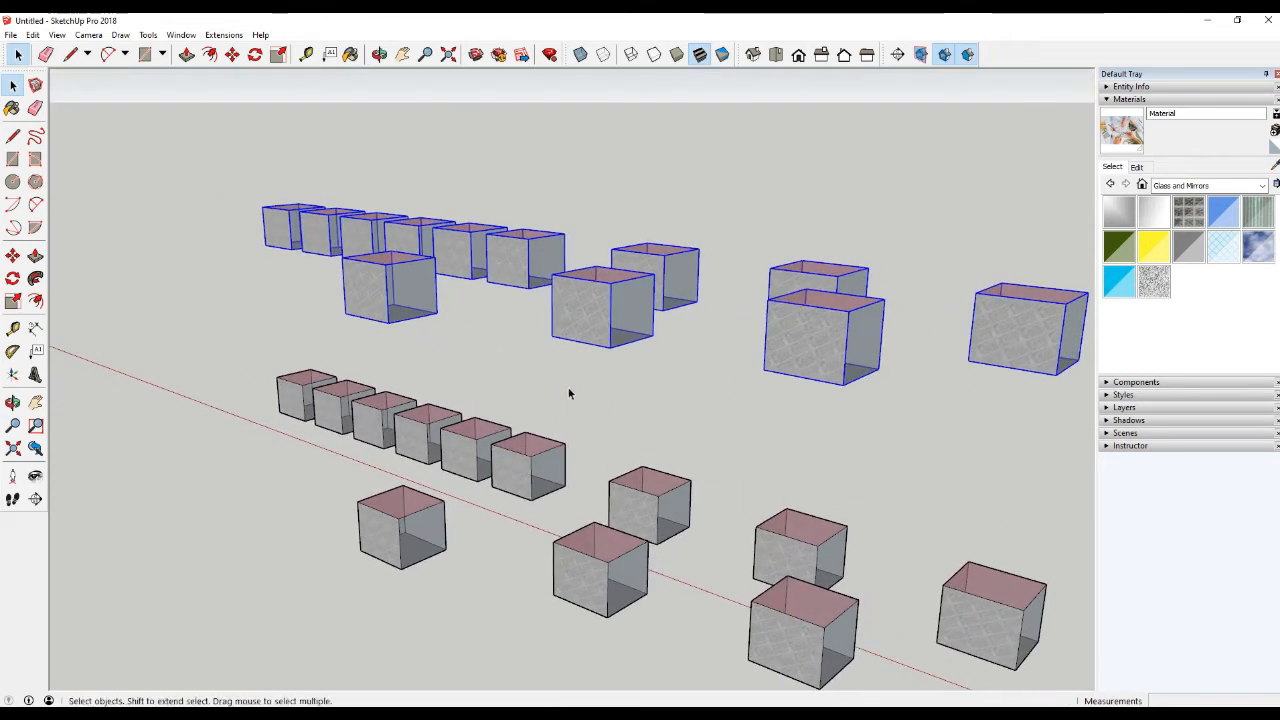
click(148, 36)
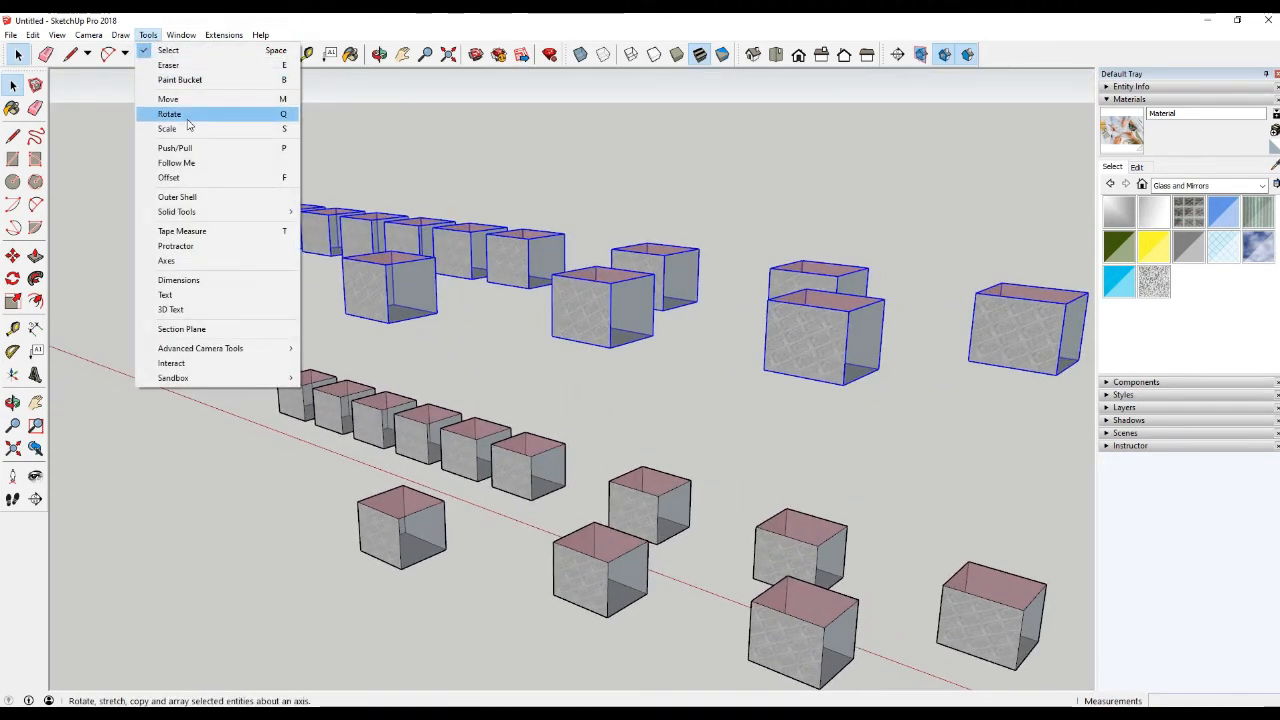
click(497, 349)
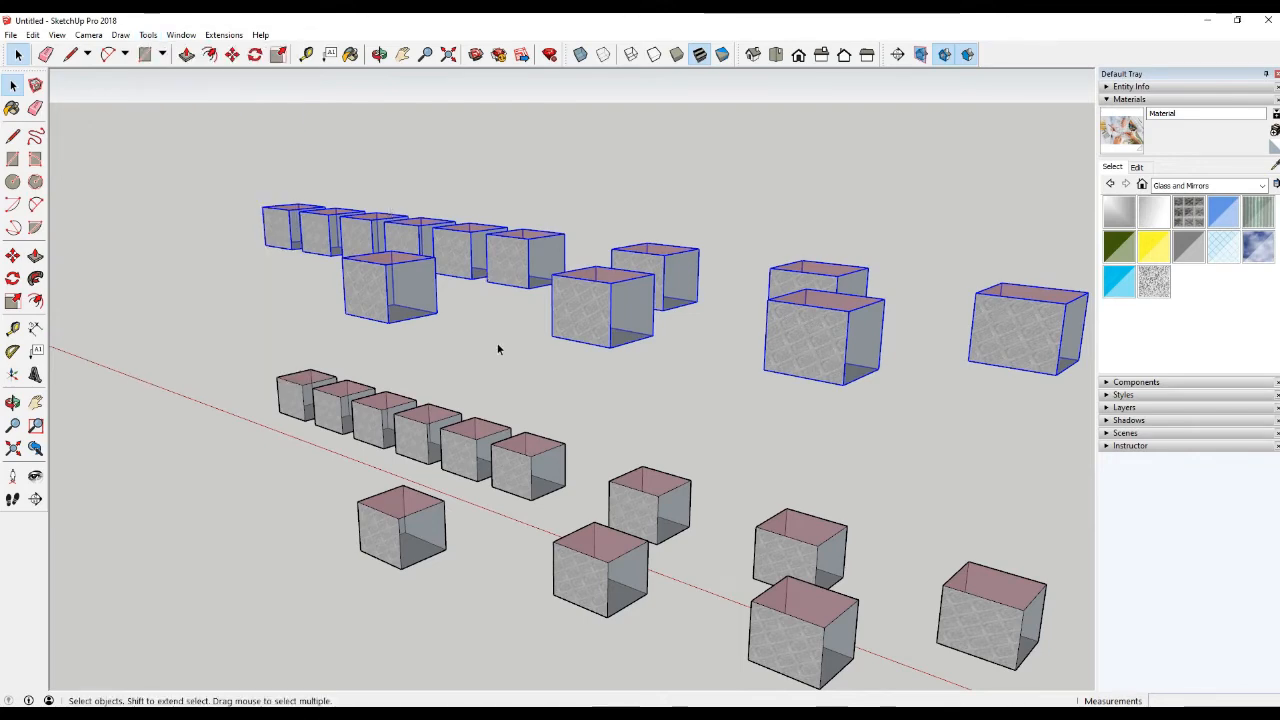
Delete all the boxes and the dark floor face, keeping only the person figure
click(497, 349)
scroll(497, 349, down, 3)
middle_drag(497, 349, 427, 315)
key(space)
scroll(249, 210, down, 3)
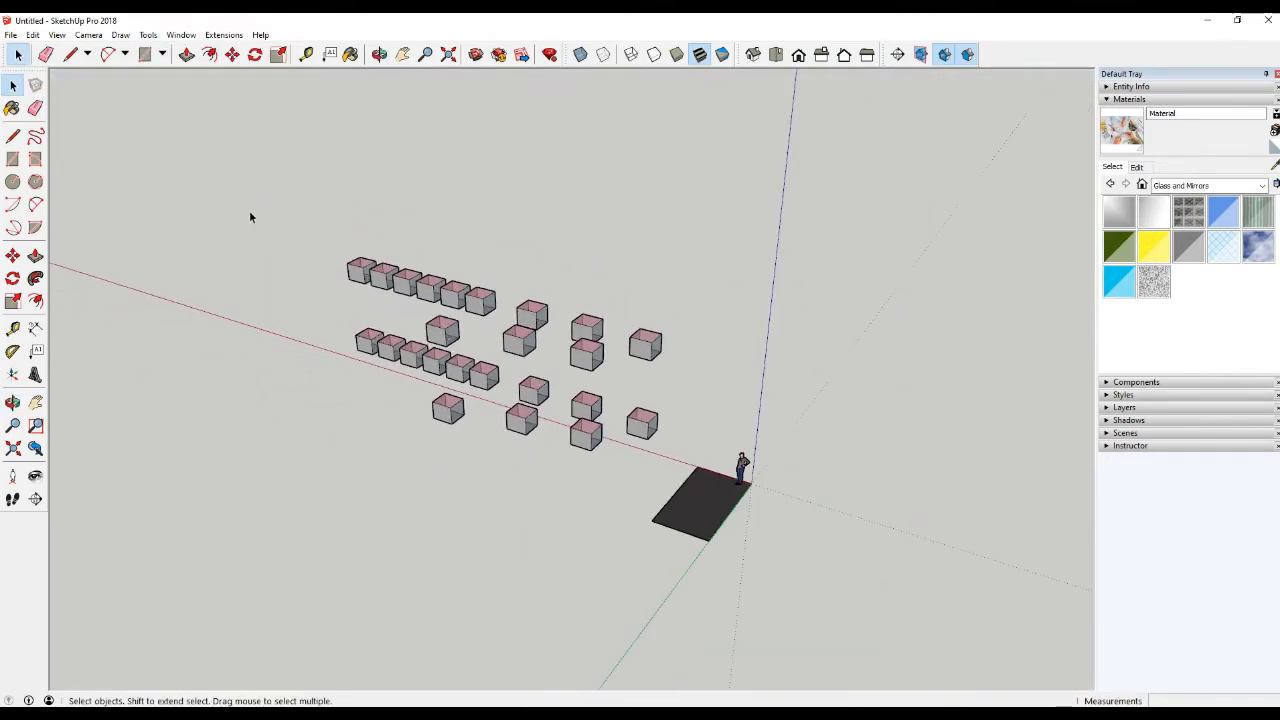
drag(249, 210, 833, 601)
shift+click(740, 485)
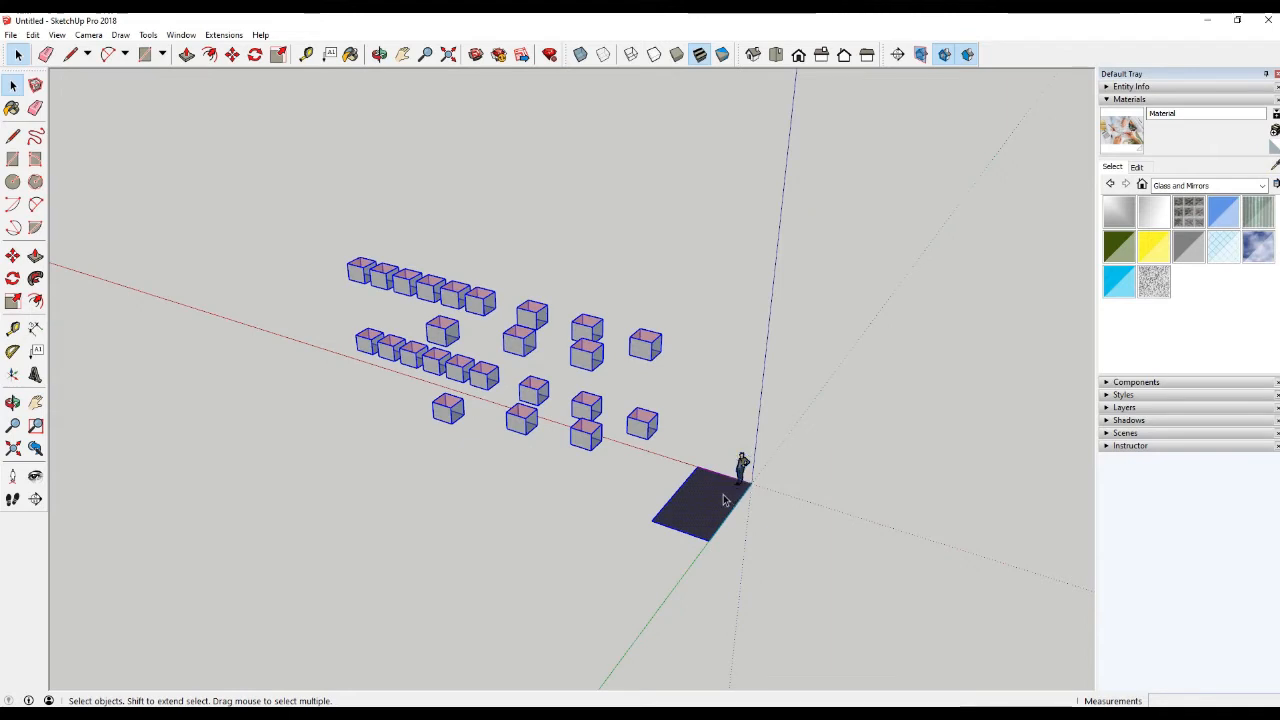
key(Delete)
Draw a rectangle on the ground beside the red axis and push/pull it upward into an elongated box
scroll(587, 454, up, 5)
key(r)
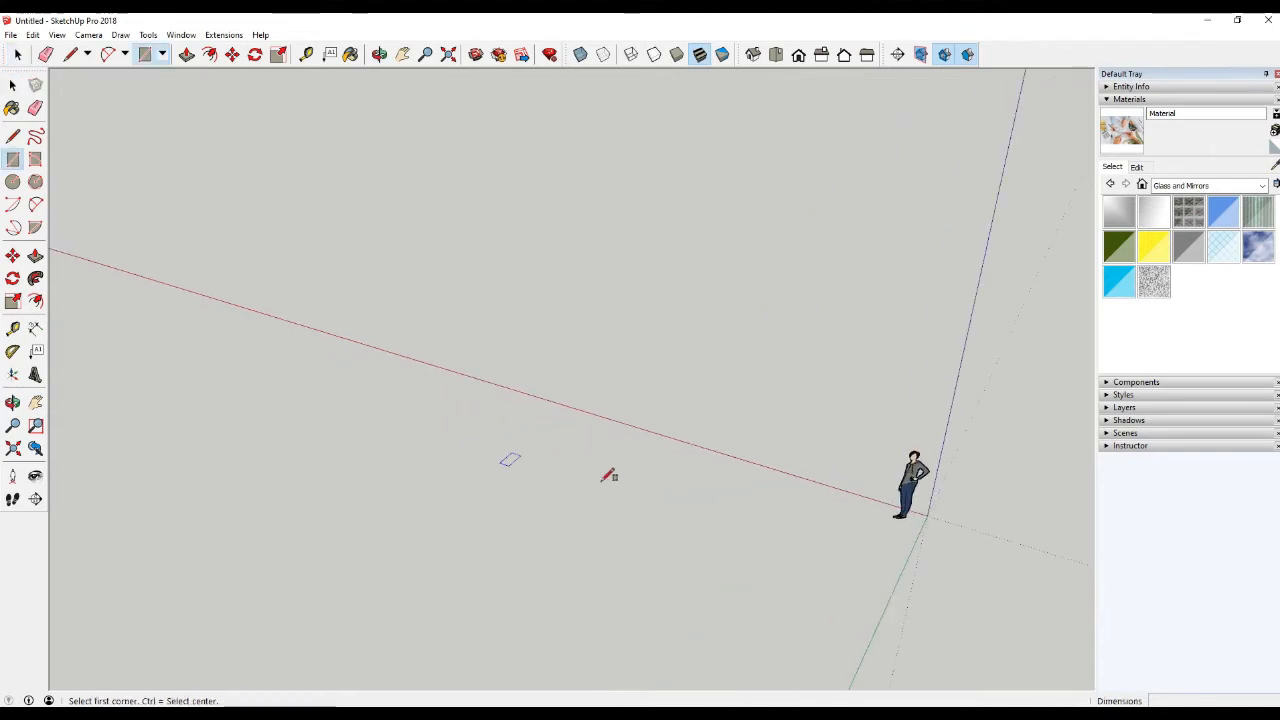
click(694, 476)
click(523, 443)
key(p)
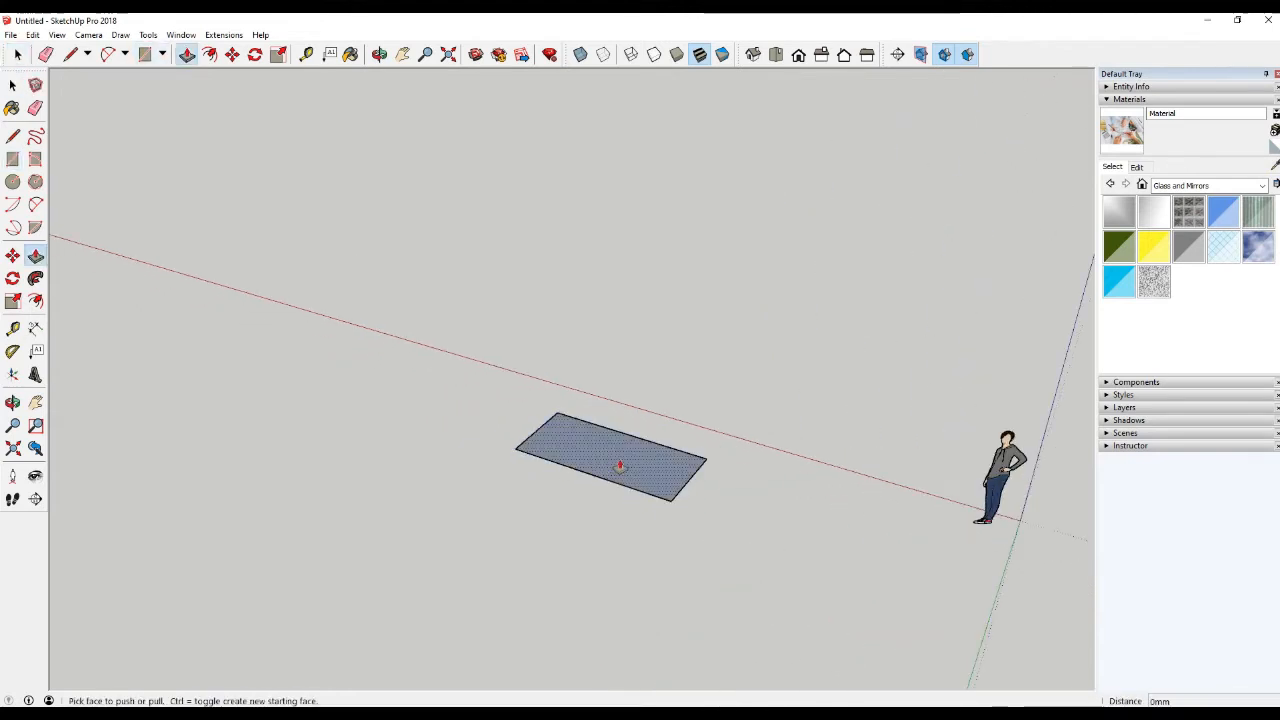
click(614, 438)
click(626, 411)
Select the entire box with all its faces and edges and make it a group
key(space)
scroll(631, 411, up, 3)
triple_click(632, 418)
right_click(633, 419)
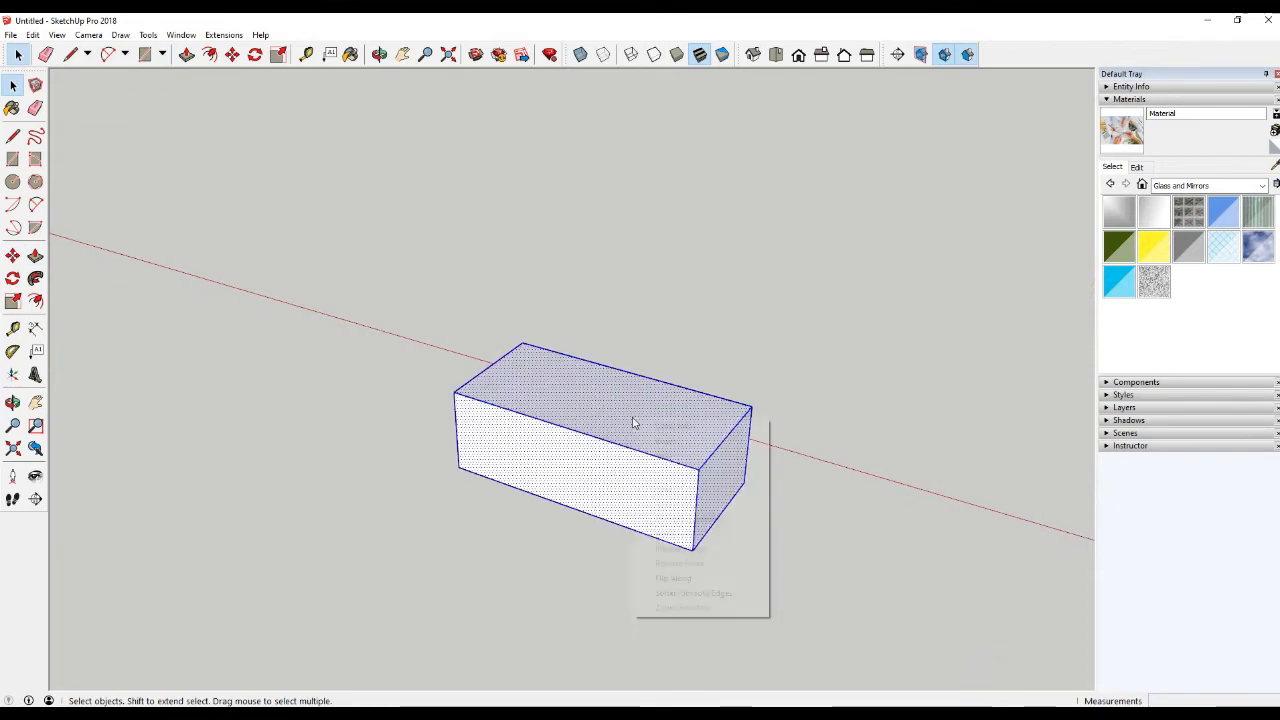
click(662, 514)
Paint the grouped box with Concrete Scored Jointless from the Asphalt and Concrete materials, and clear the selection
middle_drag(655, 465, 600, 503)
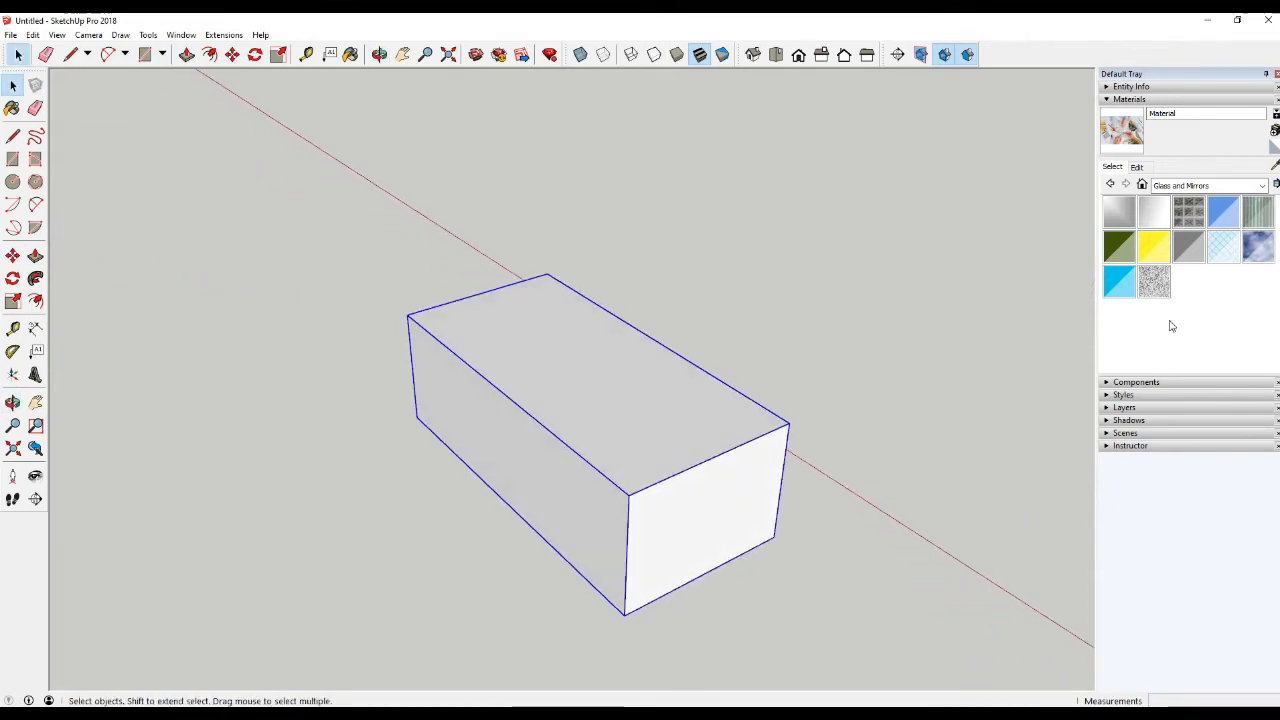
click(1200, 186)
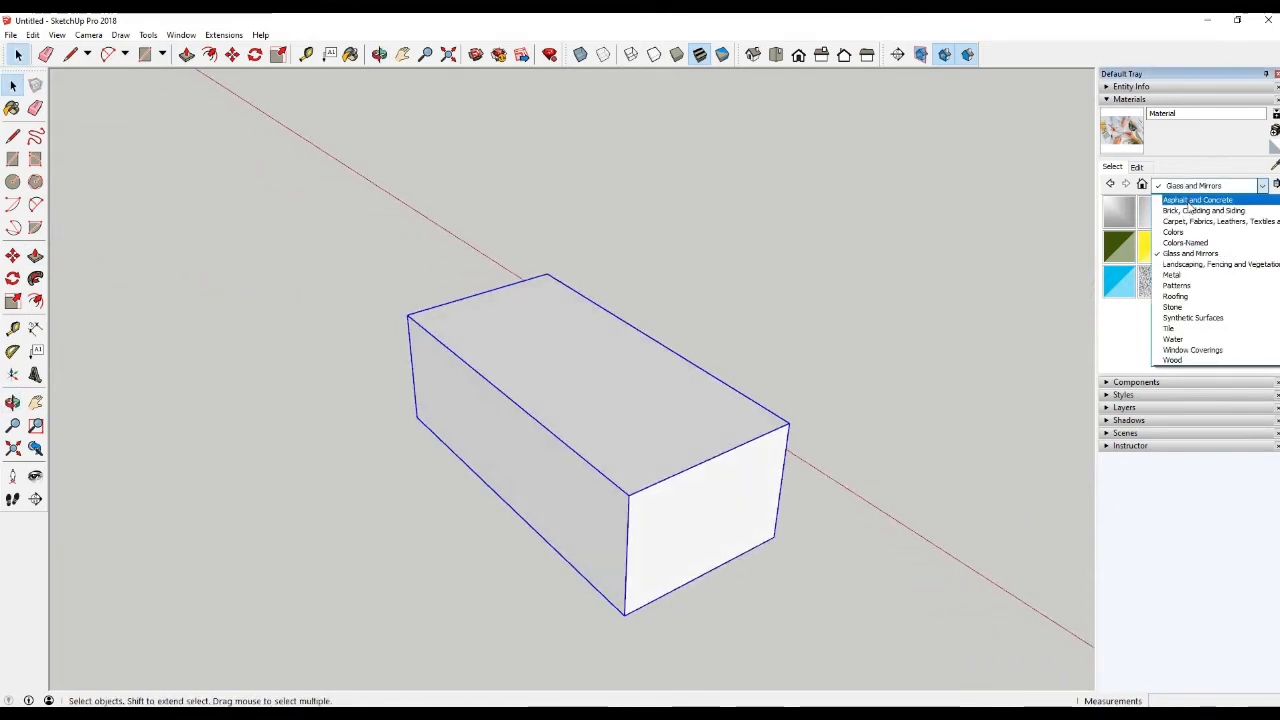
click(1197, 200)
click(1153, 247)
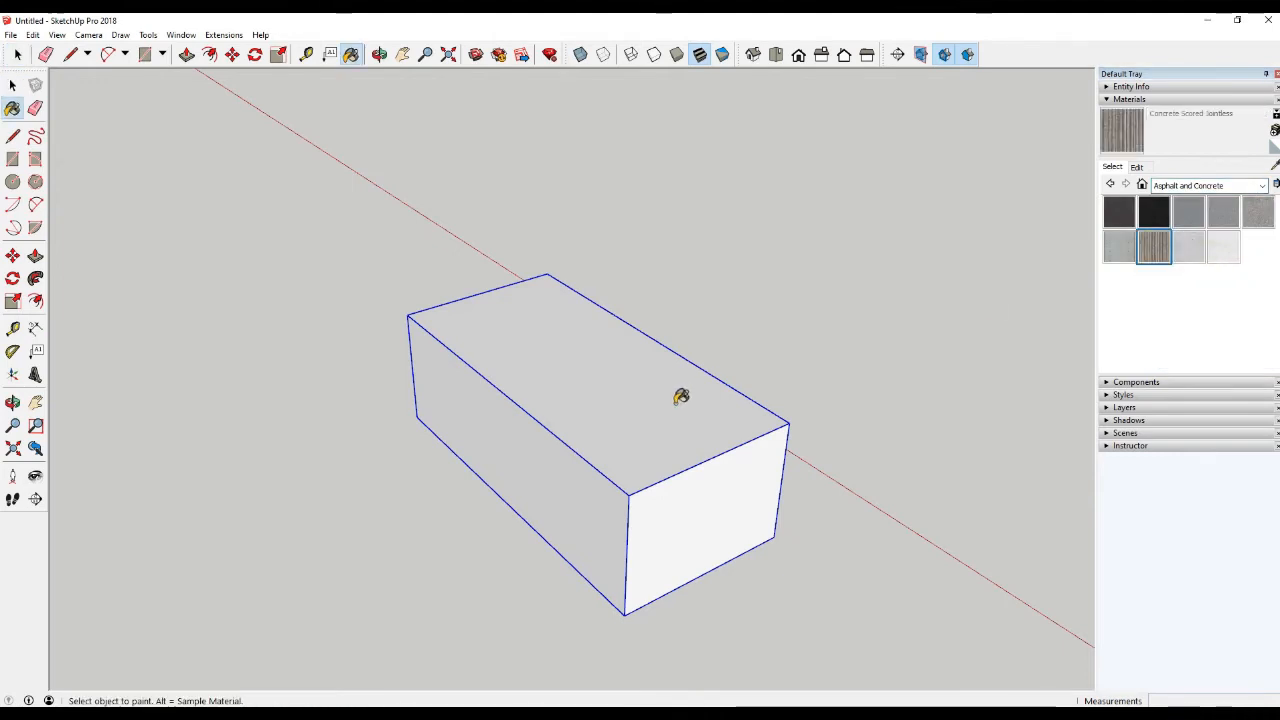
click(680, 397)
key(space)
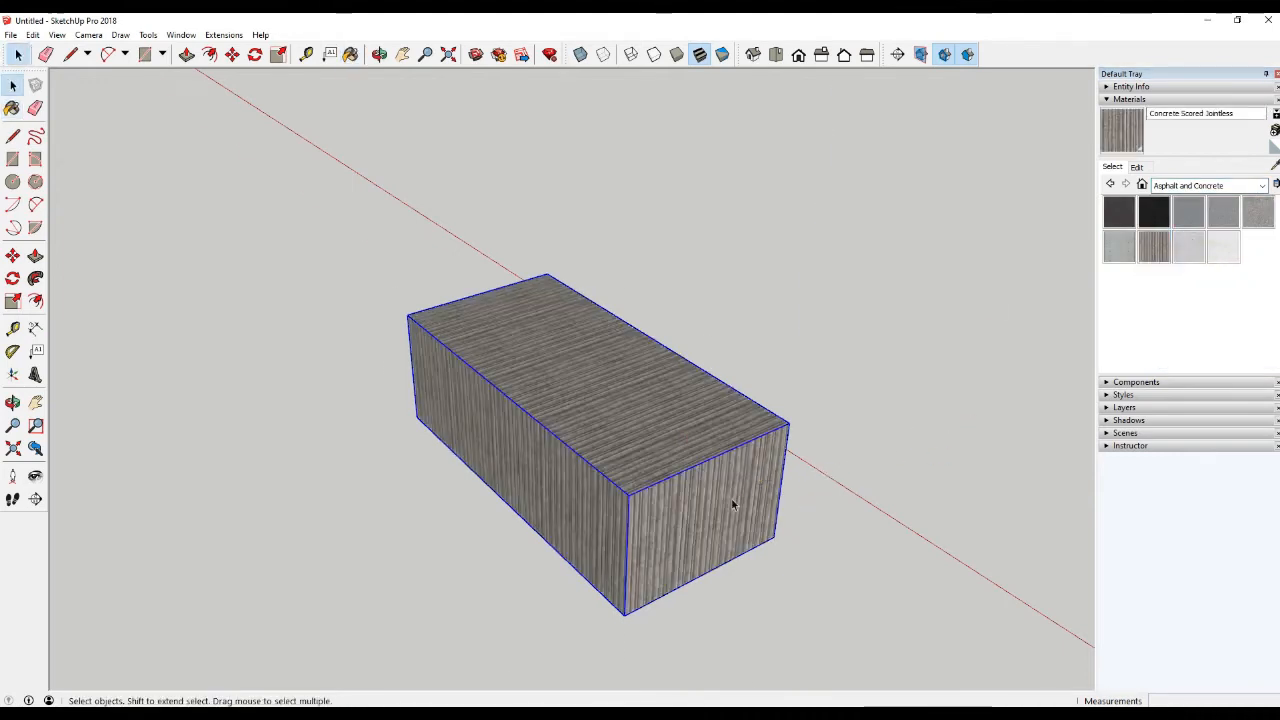
click(834, 495)
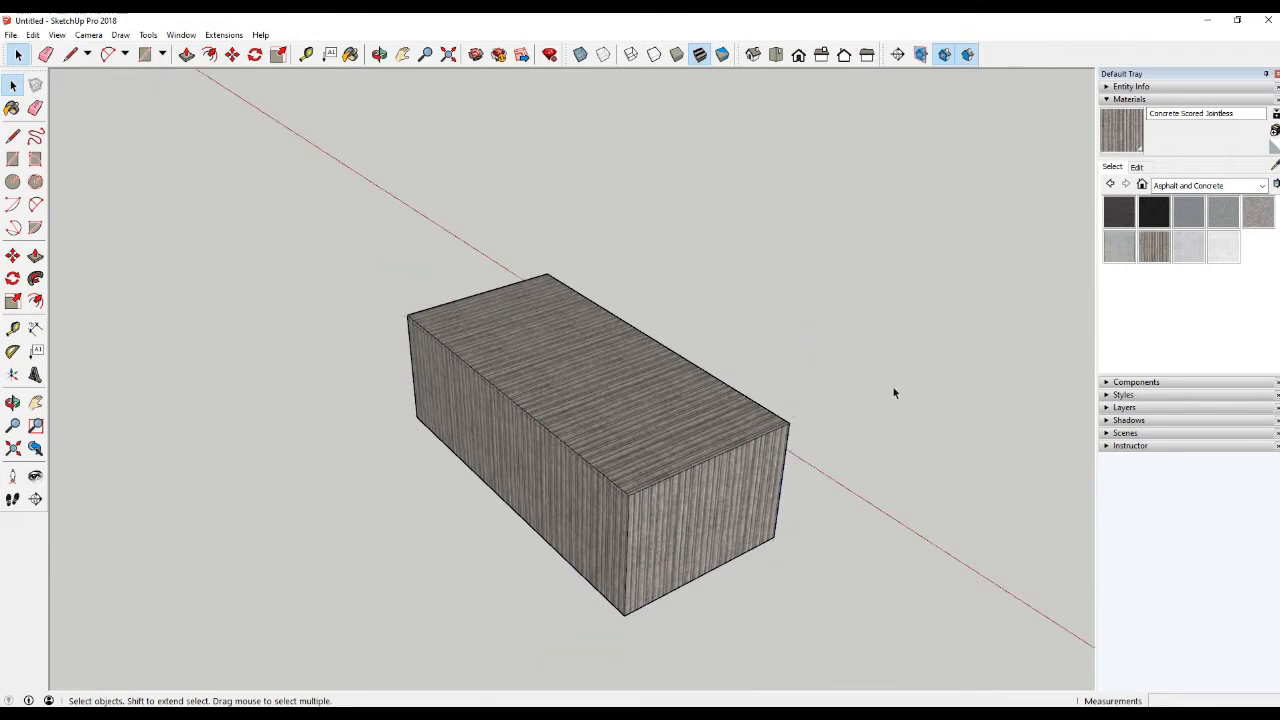
Undo the Concrete Scored Jointless paint and ungroup the box into separate faces and edges
triple_click(698, 457)
key(ctrl+z)
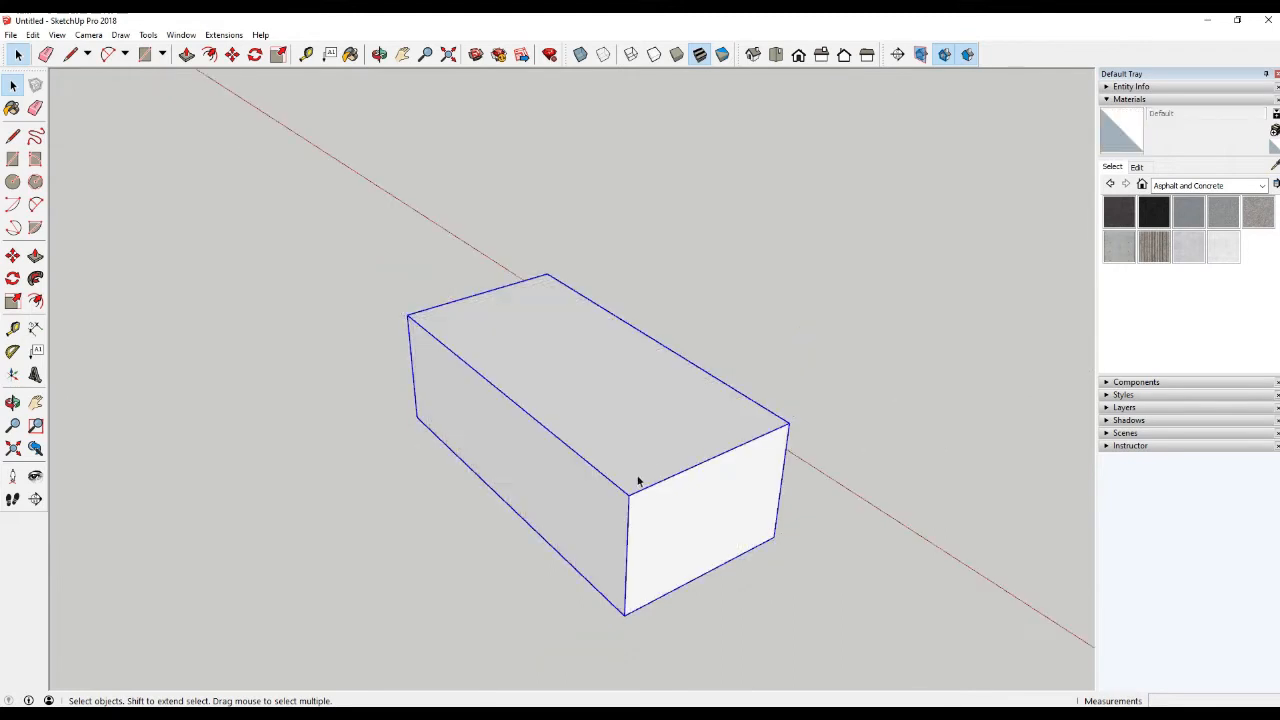
middle_drag(634, 480, 666, 496)
key(ctrl+t)
click(682, 457)
click(722, 472)
Select the ungrouped box's top, long side and end faces one at a time to examine its separate faces
click(500, 429)
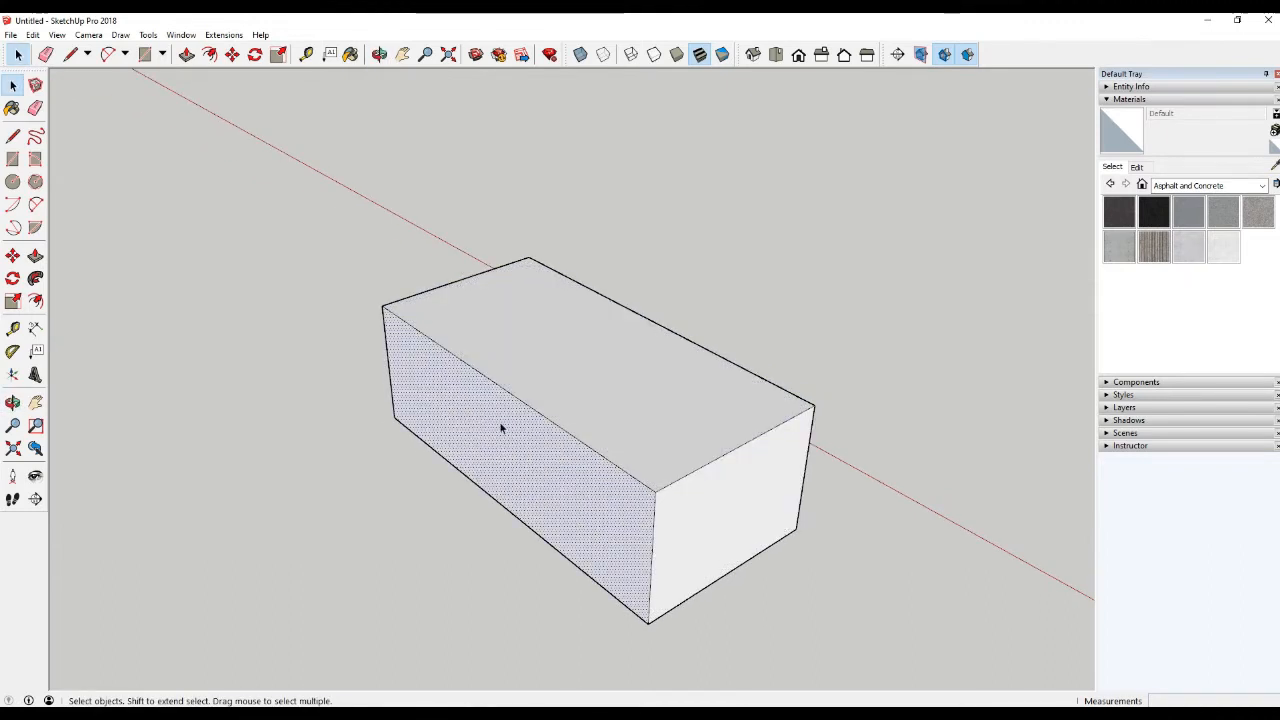
drag(286, 220, 951, 647)
click(749, 534)
click(517, 463)
click(591, 409)
click(520, 470)
click(762, 516)
click(705, 432)
middle_drag(708, 470, 660, 482)
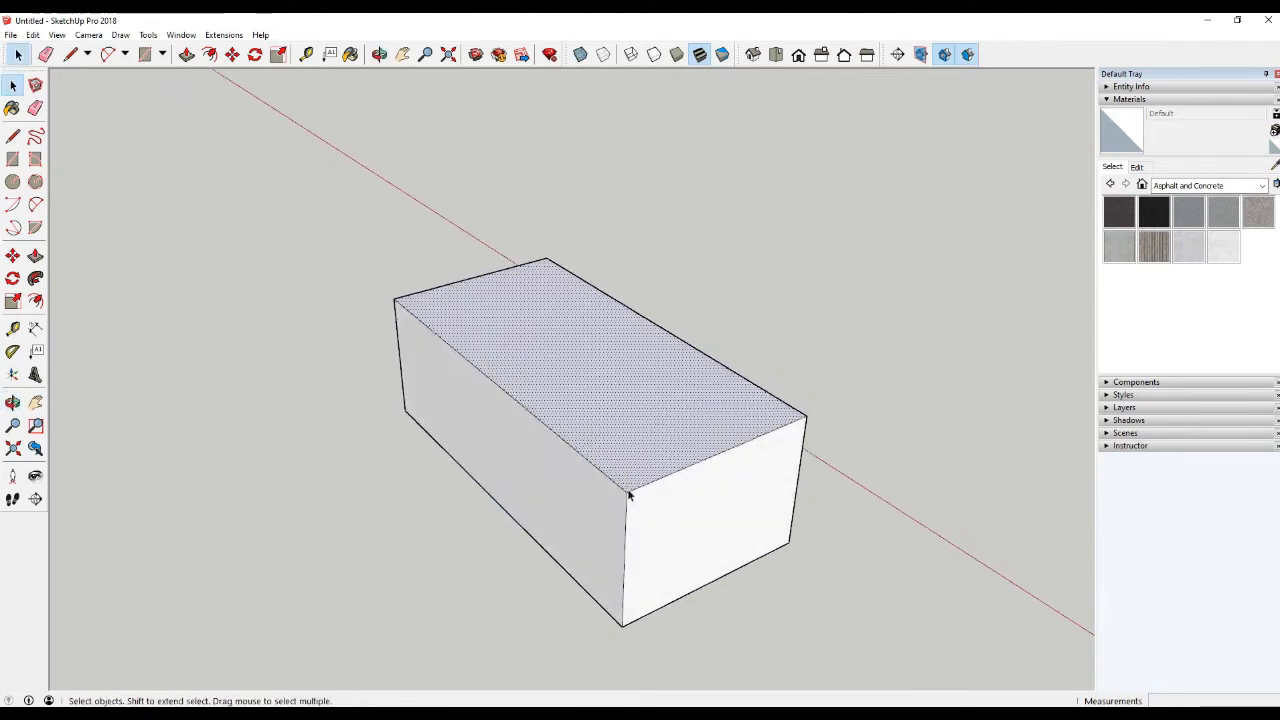
click(562, 478)
click(600, 420)
click(520, 470)
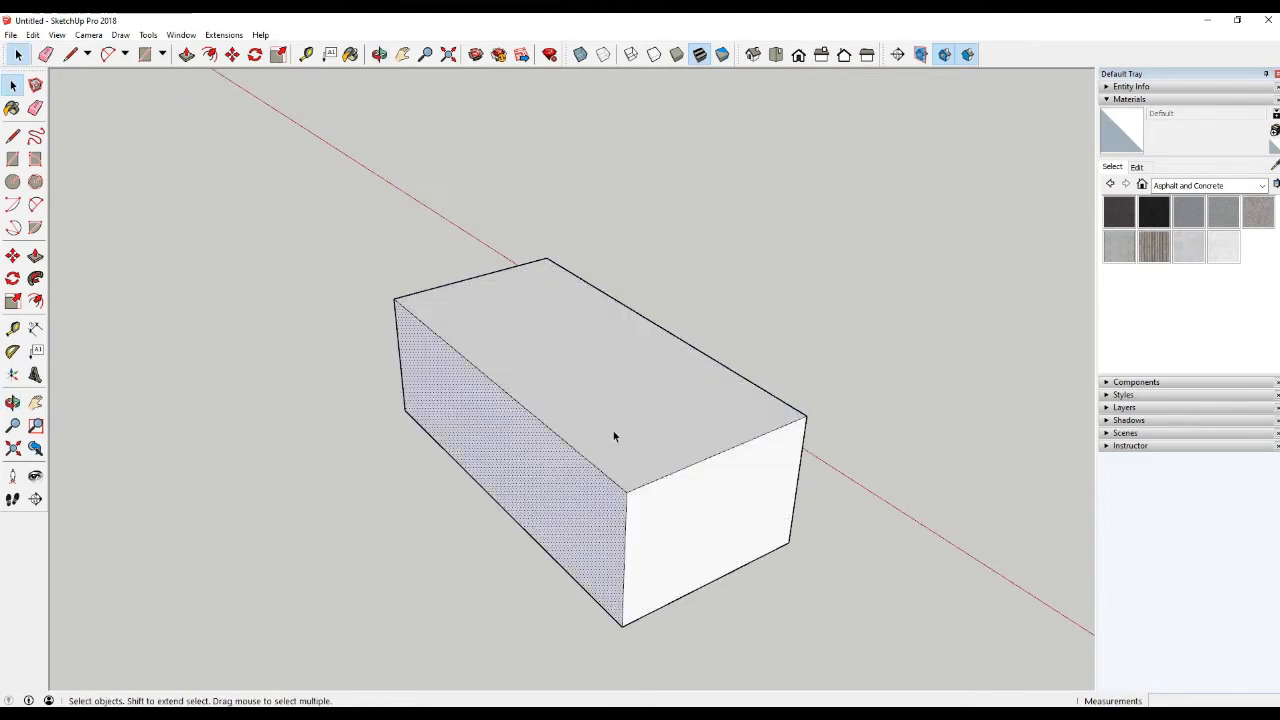
click(744, 485)
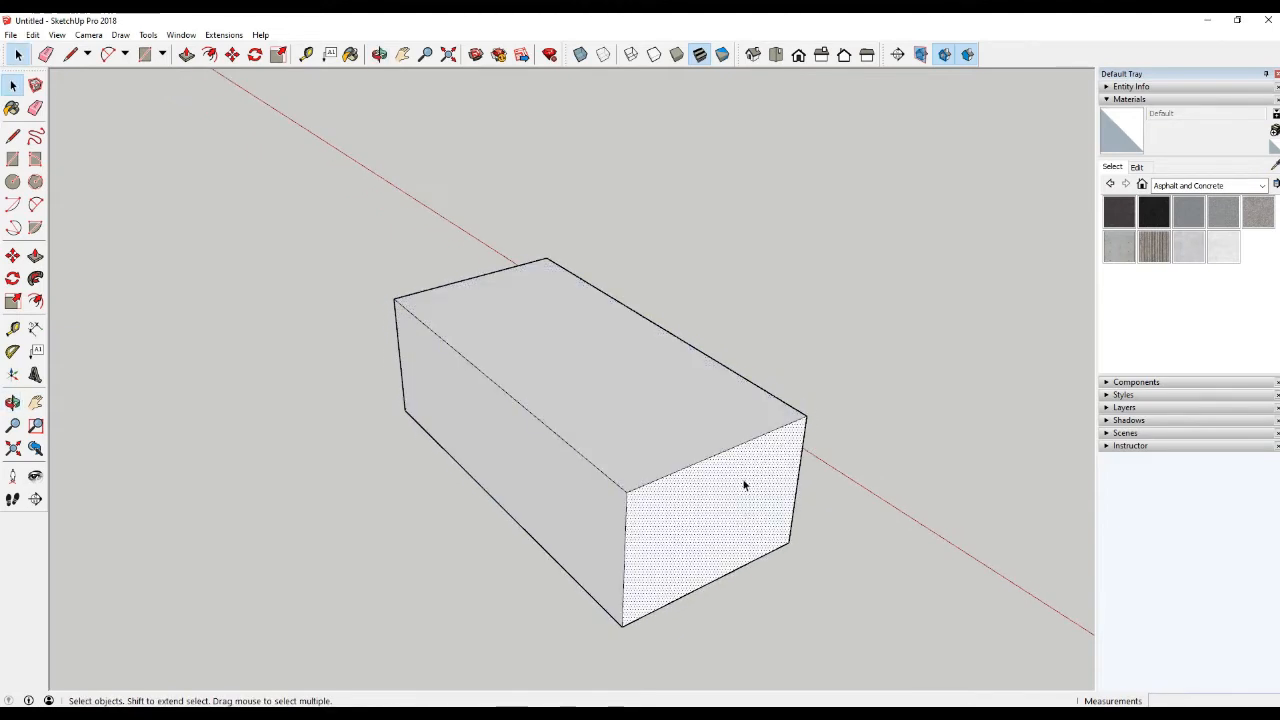
Try painting only the box's top face with Concrete Form 4x8, and undo the paint
click(1127, 244)
click(674, 394)
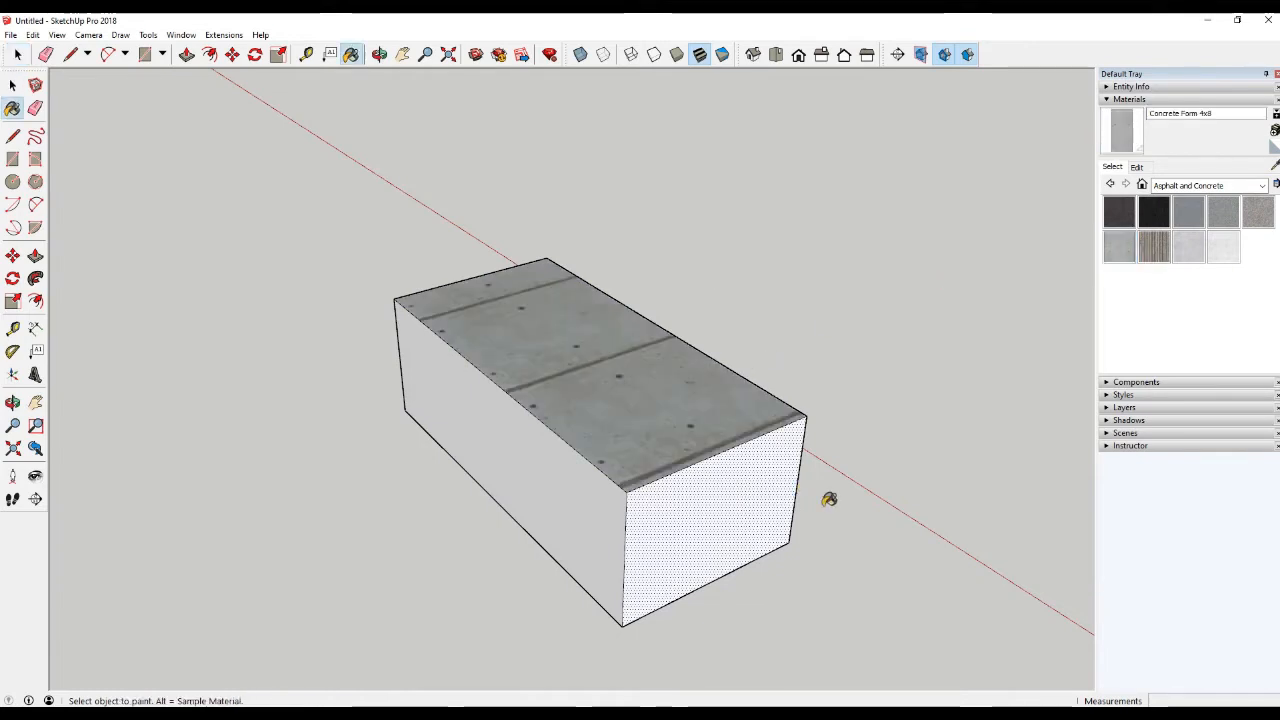
key(ctrl+z)
key(space)
Select the whole ungrouped box with a selection window and make it a group again
drag(300, 203, 909, 656)
right_click(614, 440)
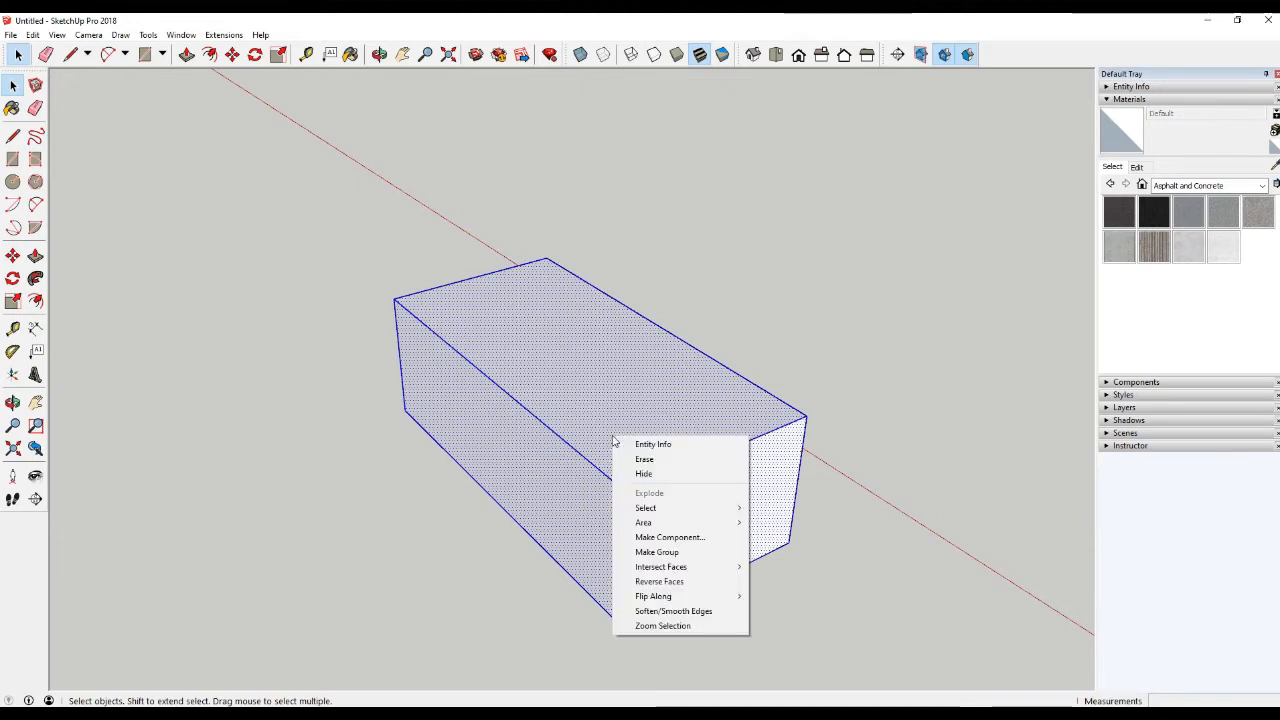
click(613, 440)
click(852, 501)
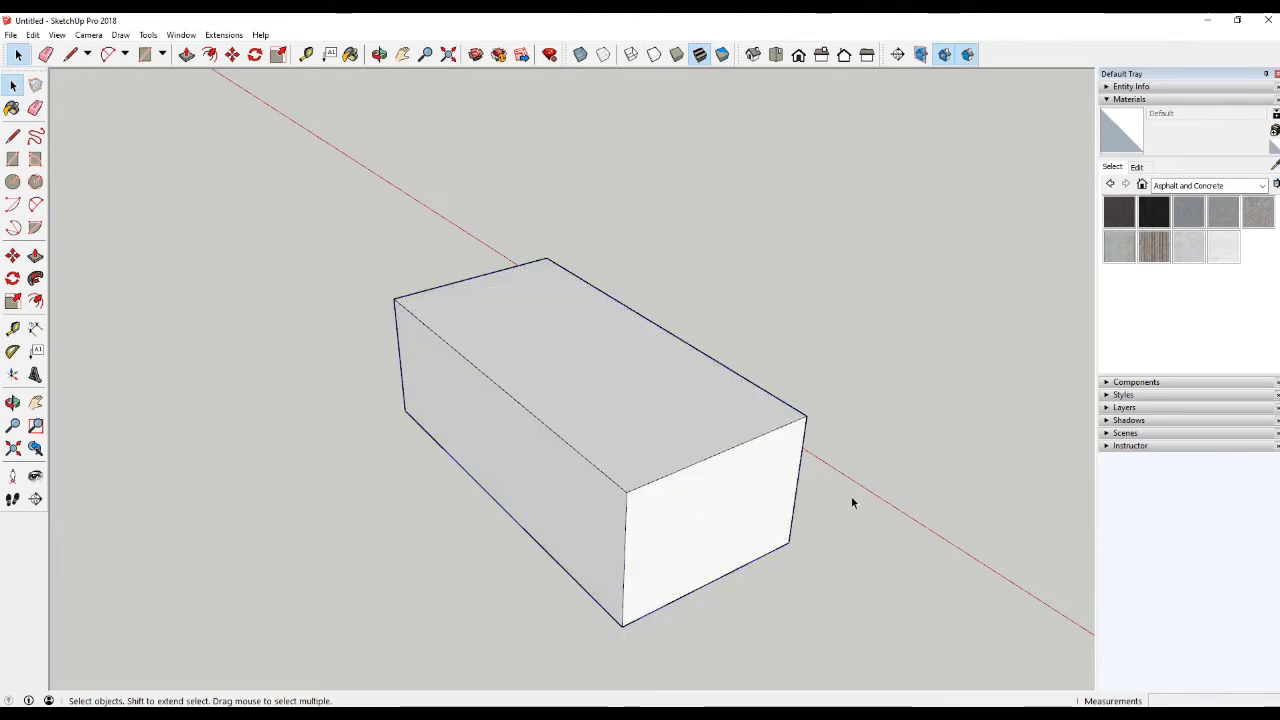
middle_drag(795, 506, 914, 531)
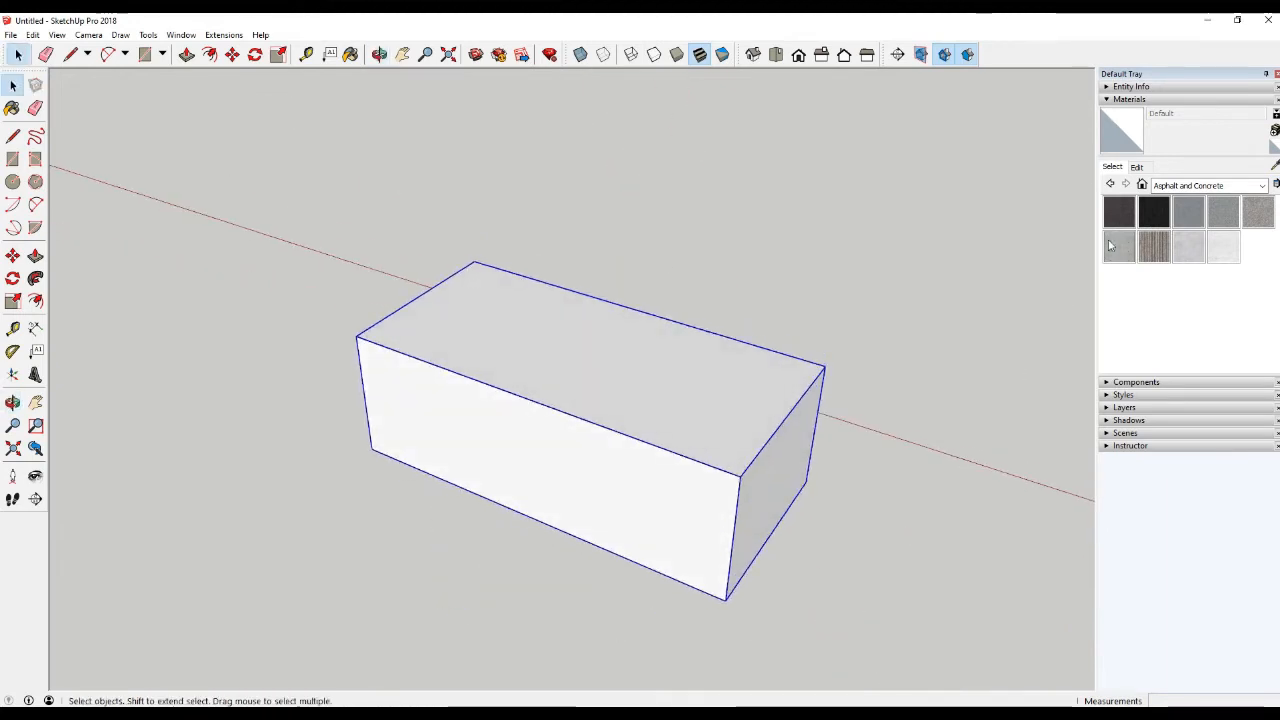
Paint the regrouped box with Polished Concrete New and inspect its sides
click(1183, 251)
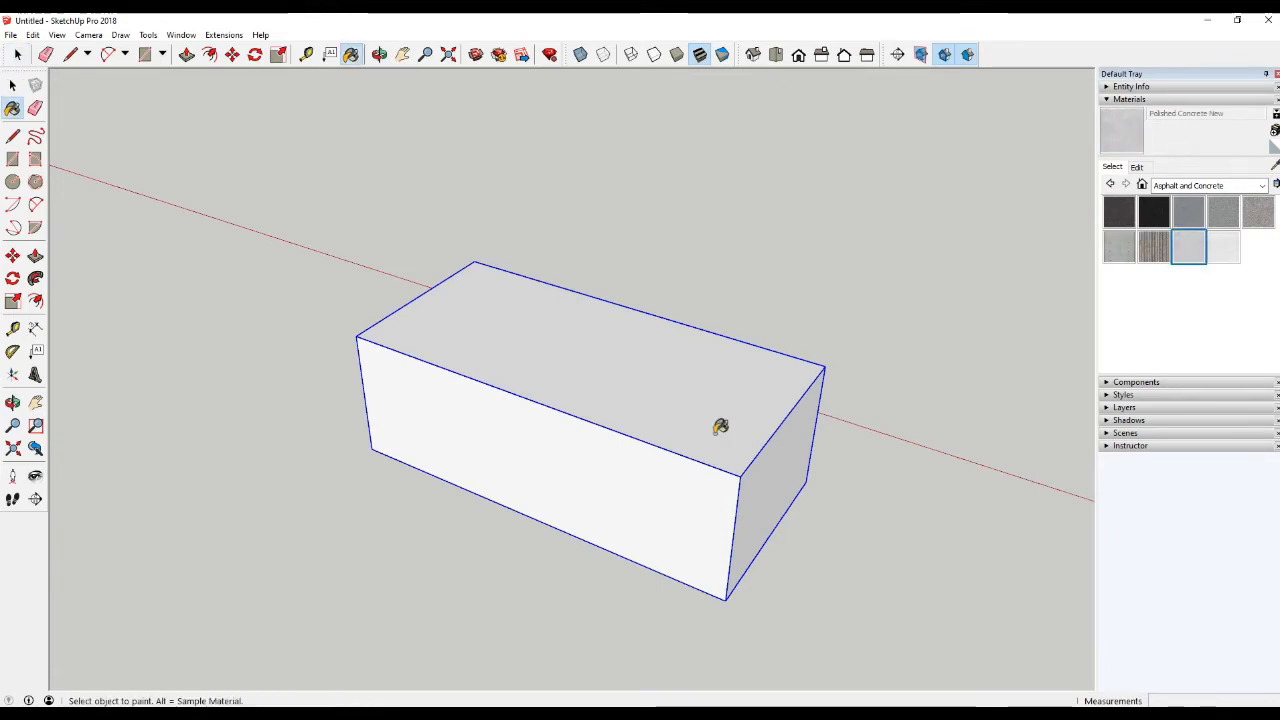
click(720, 429)
mouse_move(823, 534)
middle_down()
mouse_move(626, 463)
mouse_move(545, 472)
middle_up()
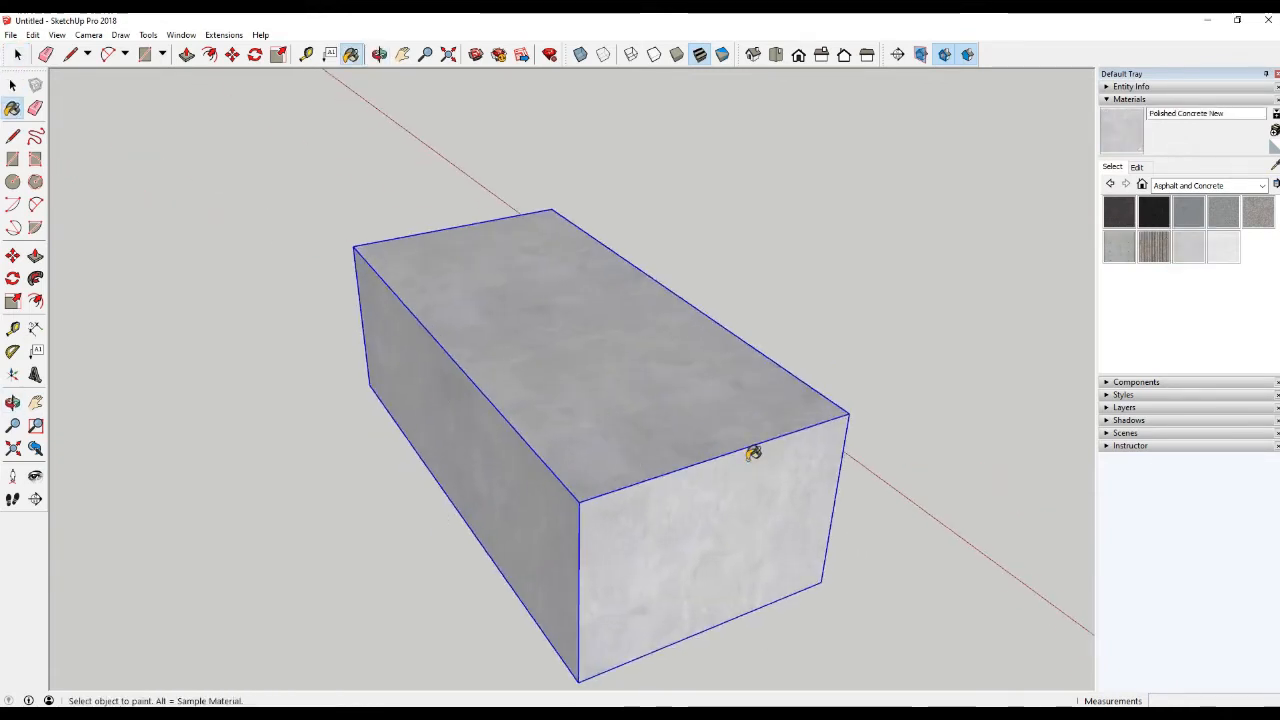
Undo the Polished Concrete New paint and the box's grouping, and select the end face toward the person figure
key(space)
key(ctrl+z)
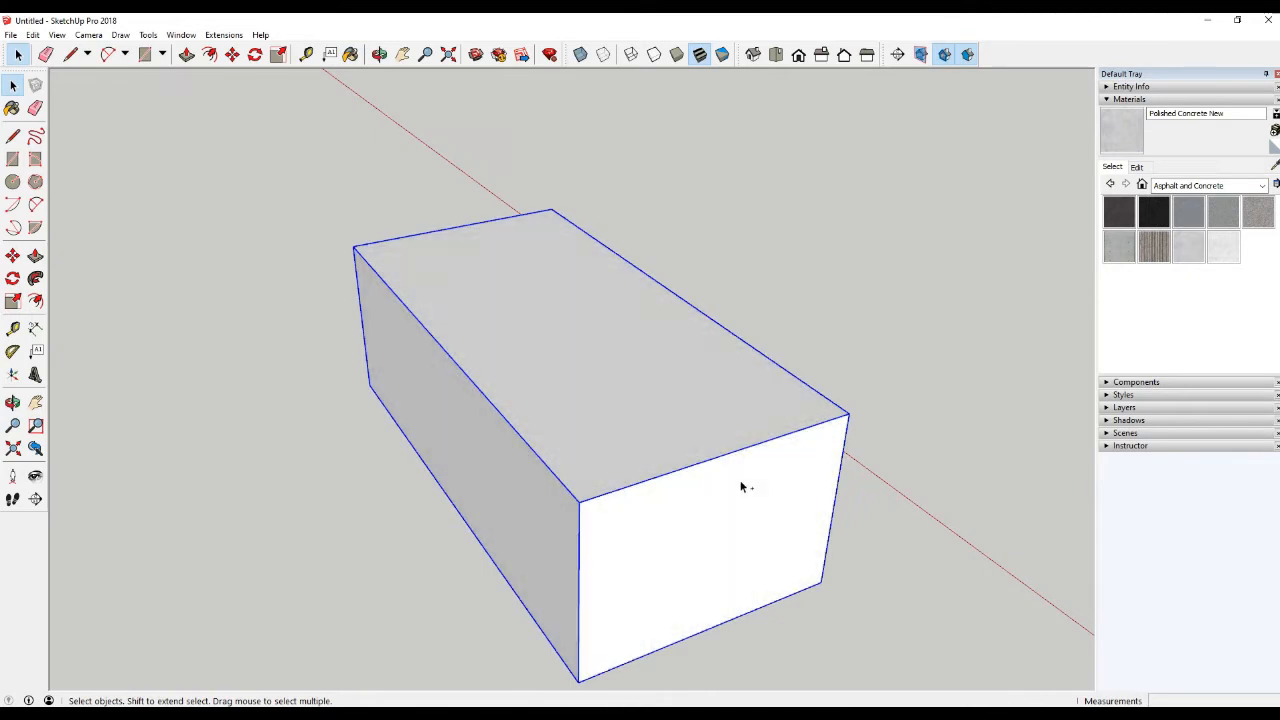
key(ctrl+z)
click(741, 483)
Paint only the top face of the ungrouped box with Concrete Scored Jointless
scroll(922, 474, down, 1)
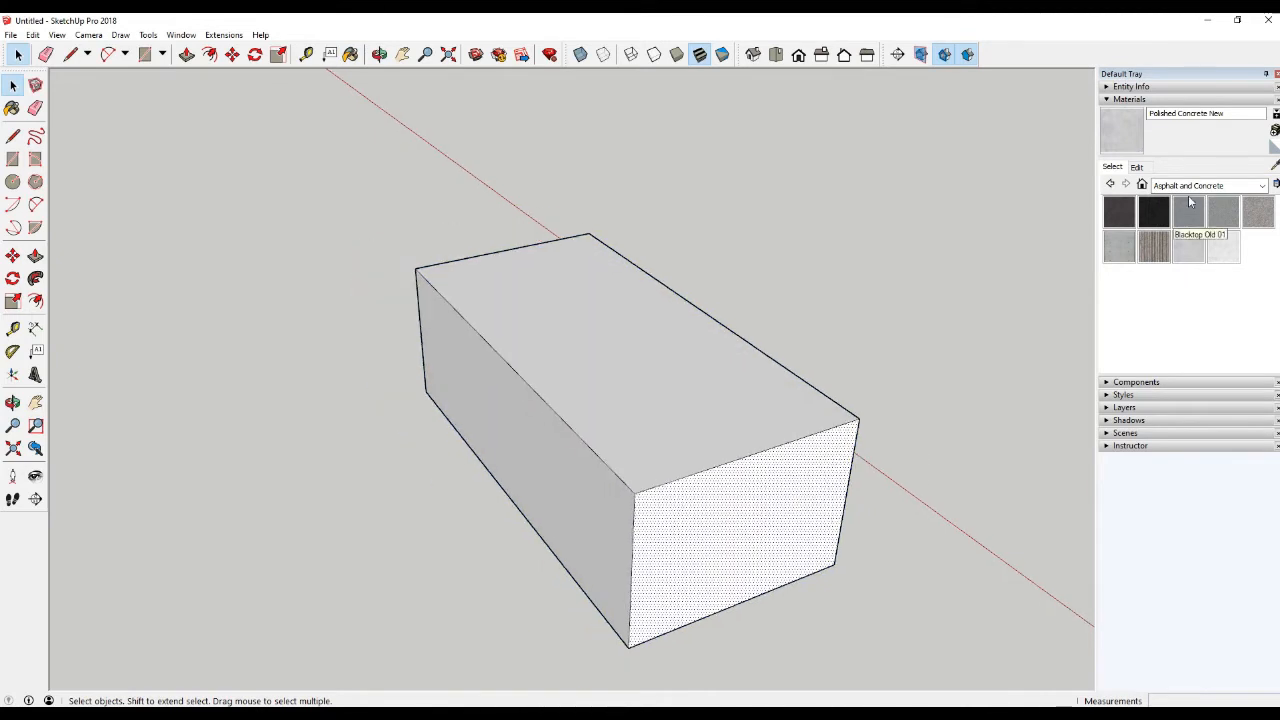
click(1153, 247)
click(726, 409)
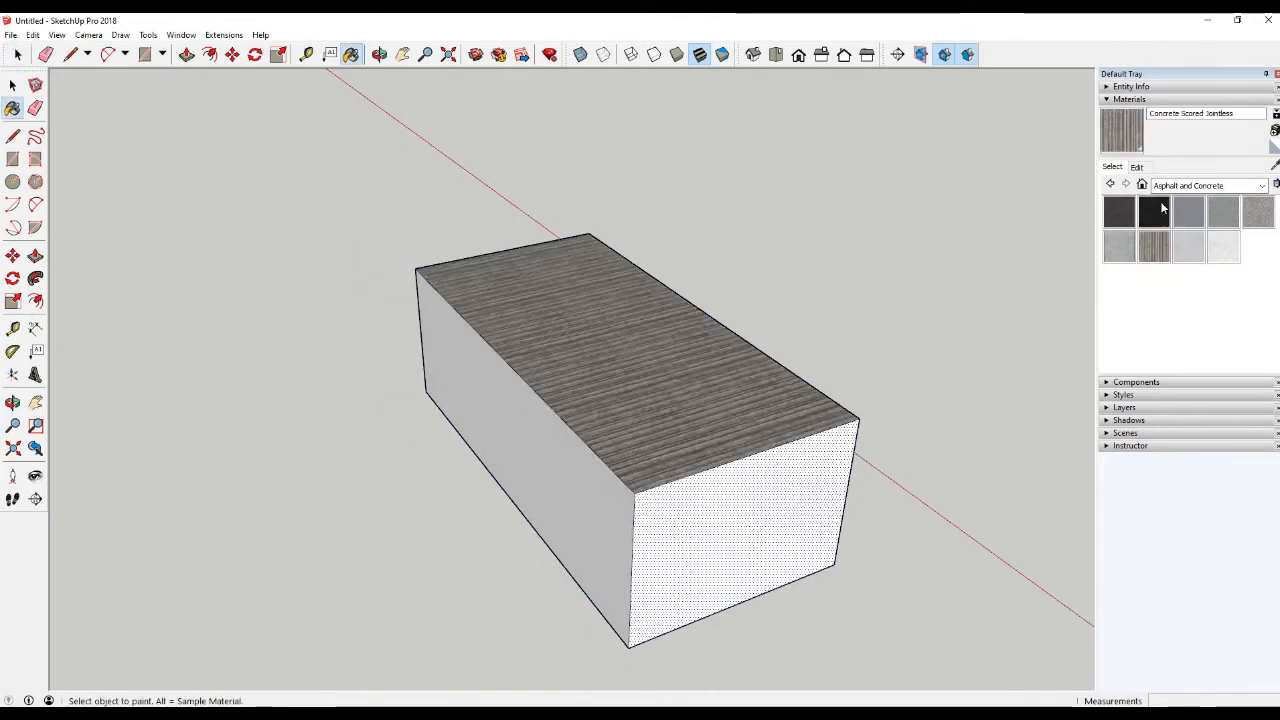
From Brick, Cladding and Siding, paint the selected end face with Brick Antique 01 and the long side away from the red axis with Concrete Block 8x8 Gray
click(1205, 185)
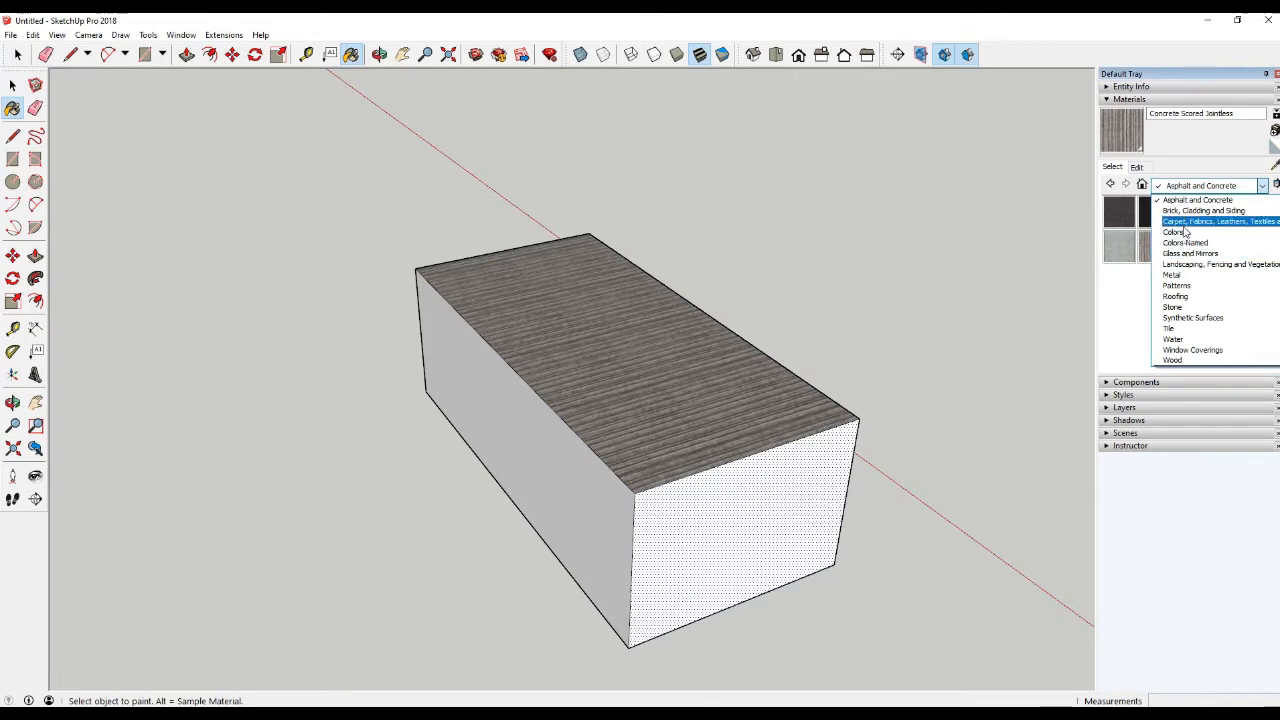
click(1186, 211)
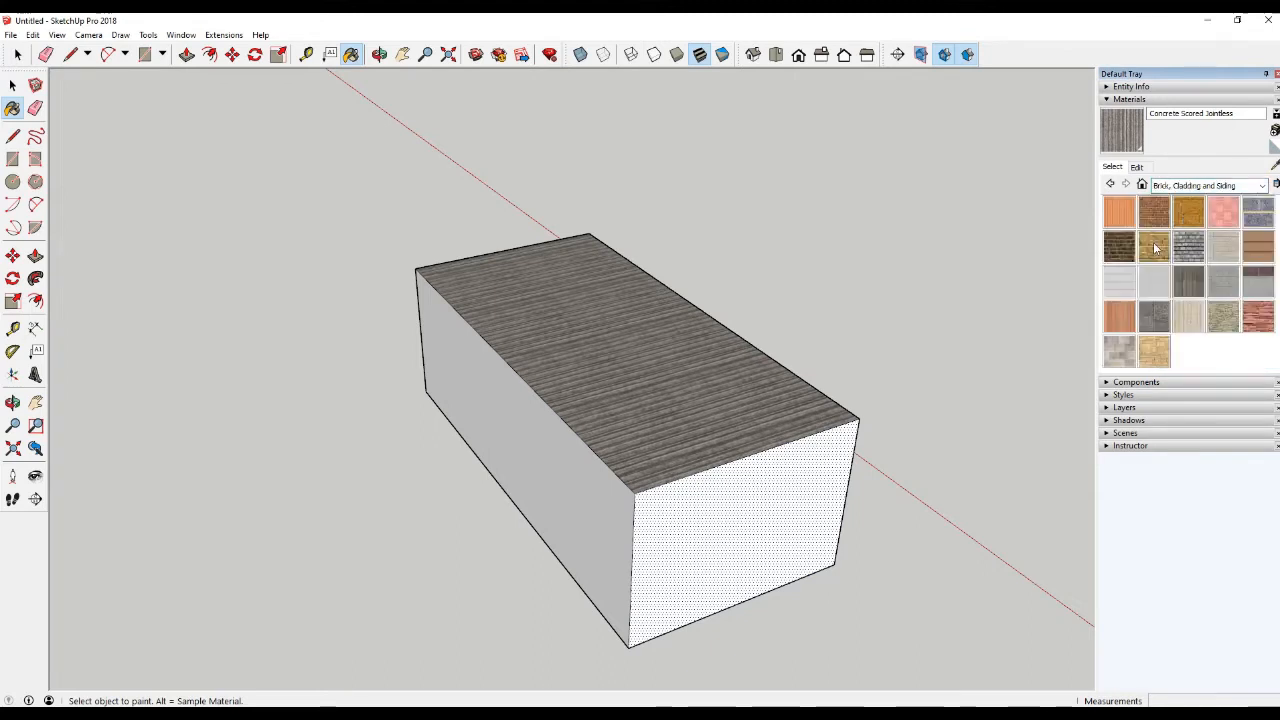
click(1153, 218)
click(714, 549)
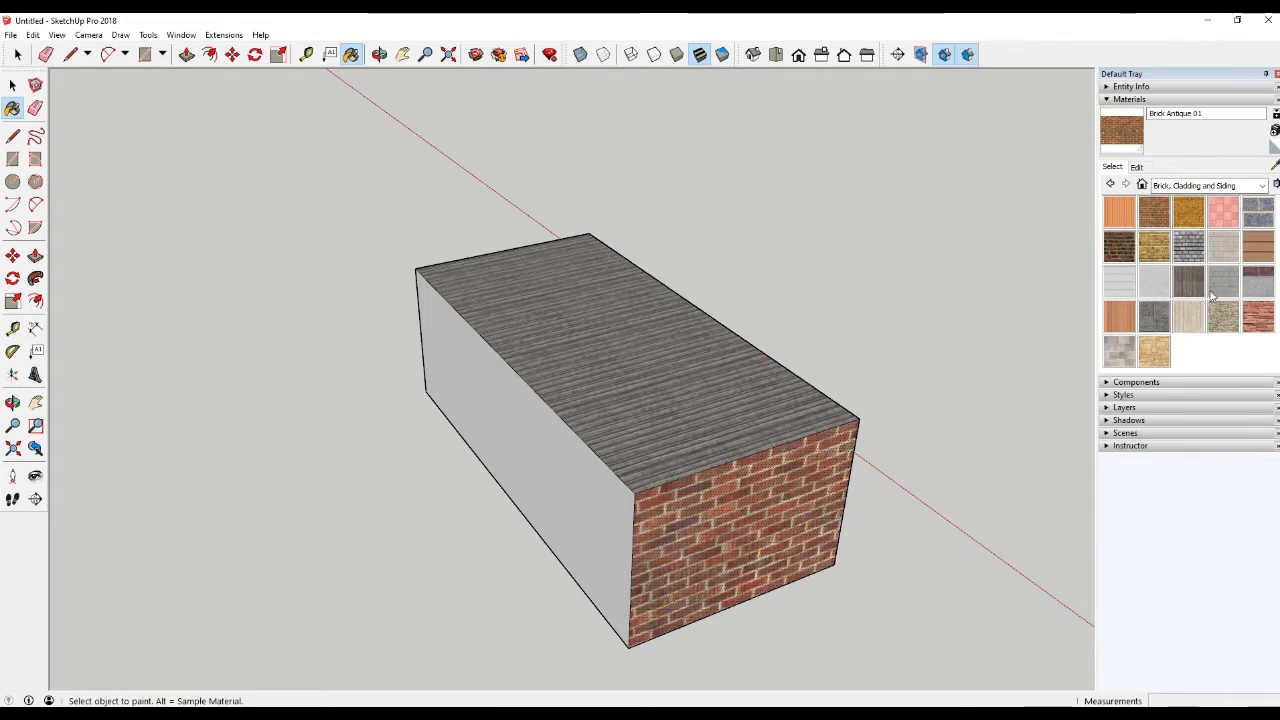
click(1214, 291)
click(559, 496)
Paint the long side facing the red axis with Blinds Cloth Horizontal from the Window Coverings materials
mouse_move(729, 500)
middle_down()
mouse_move(543, 529)
mouse_move(1040, 410)
middle_up()
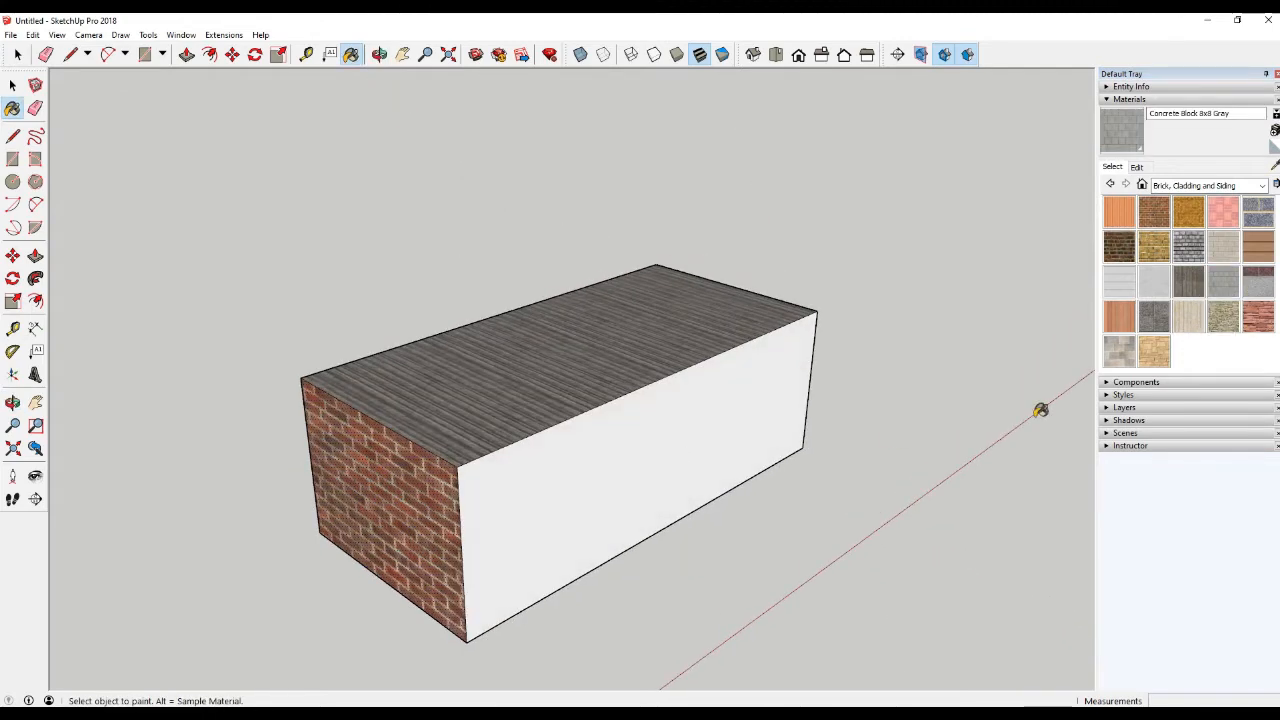
click(1189, 188)
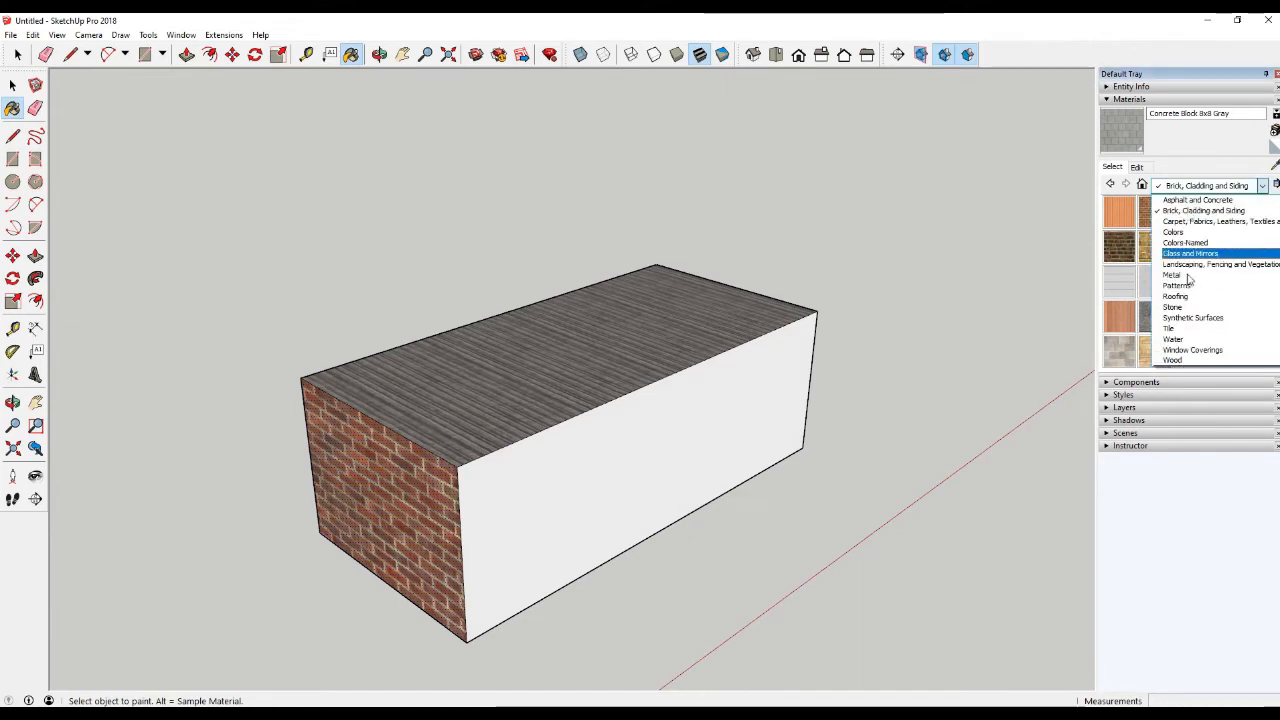
click(1184, 350)
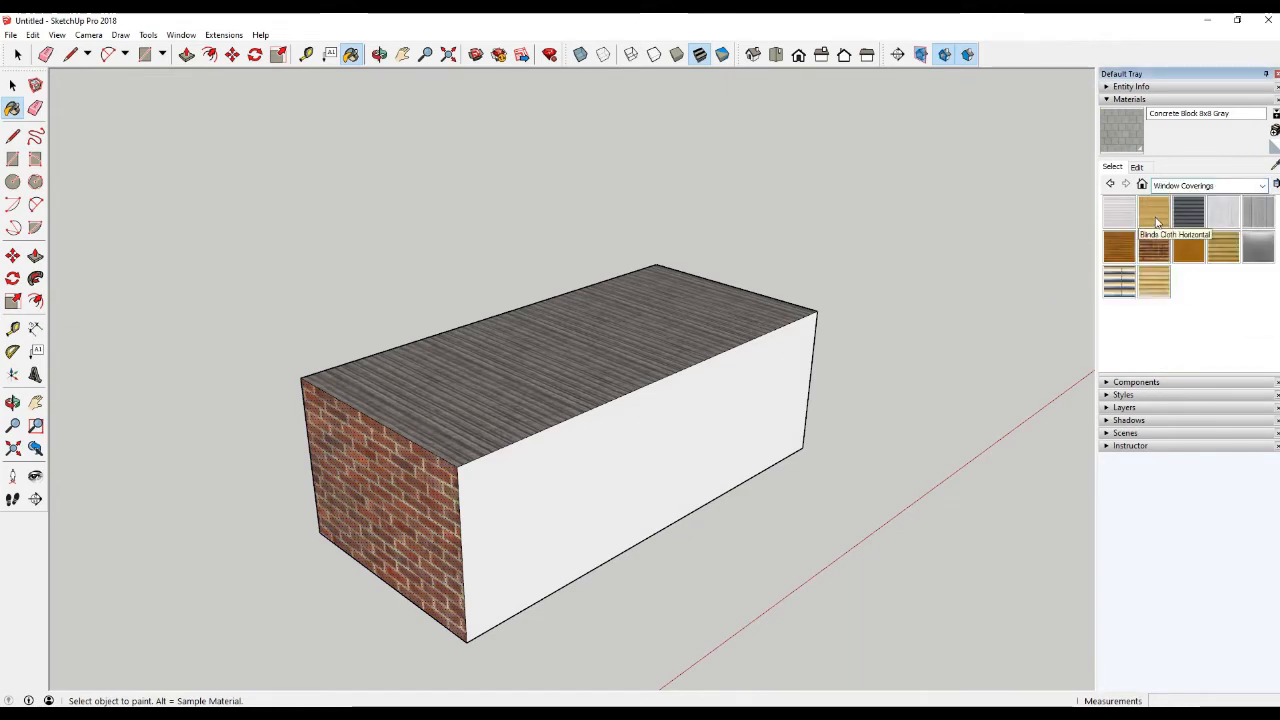
click(1153, 211)
click(783, 460)
Paint the box's end face away from the person figure with Wood Floor Dark from the Wood materials
mouse_move(783, 460)
middle_down()
mouse_move(360, 486)
mouse_move(537, 459)
middle_up()
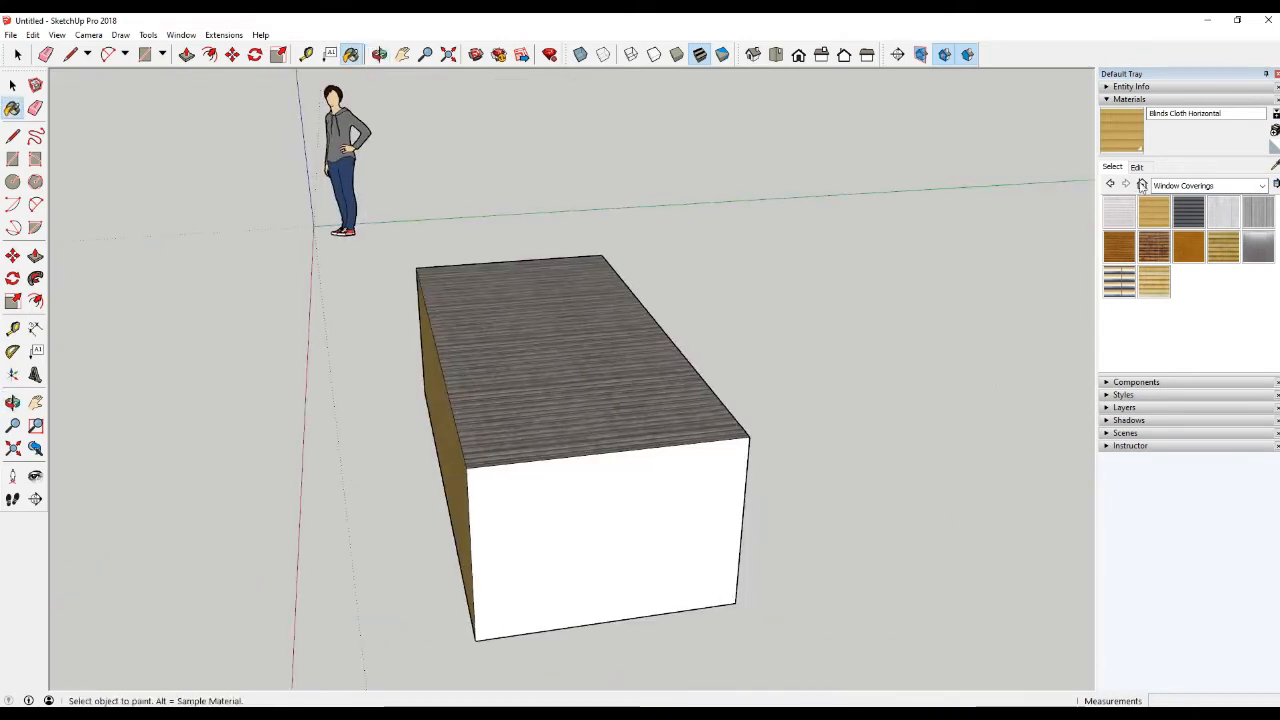
click(1188, 186)
click(1186, 362)
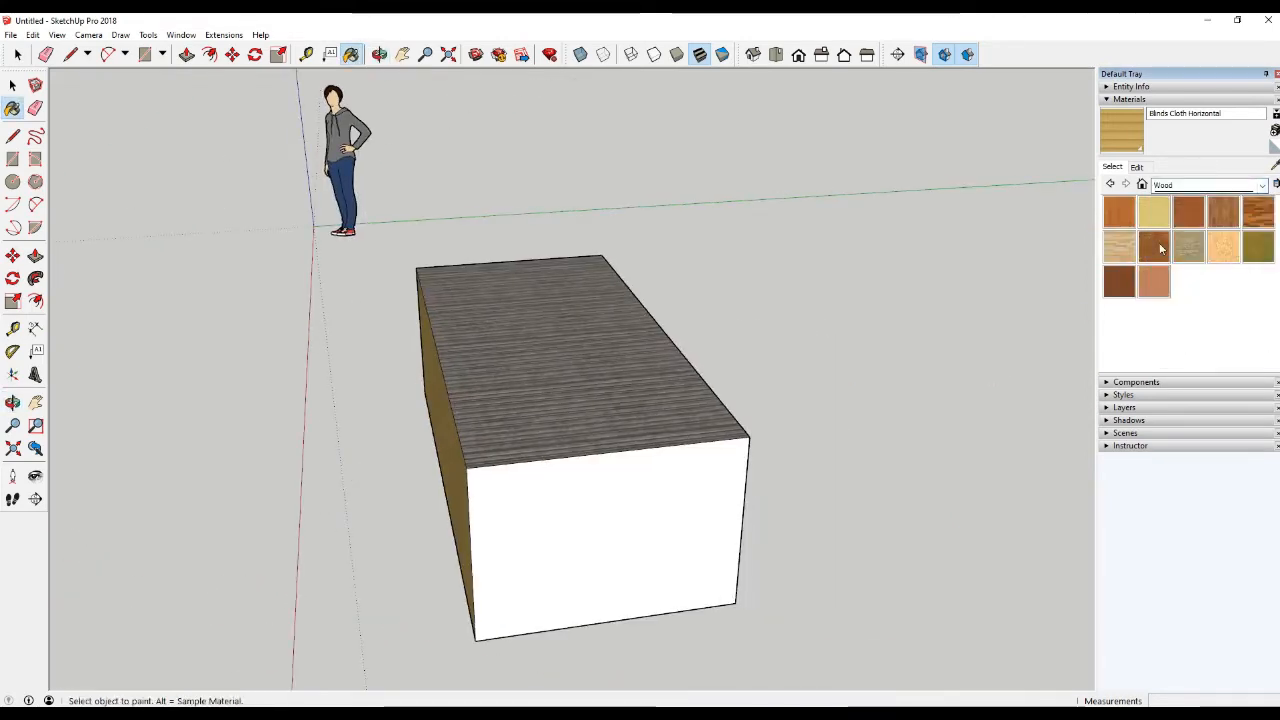
click(1257, 212)
click(694, 486)
mouse_move(694, 486)
middle_down()
mouse_move(503, 549)
mouse_move(257, 523)
mouse_move(375, 589)
mouse_move(675, 540)
middle_up()
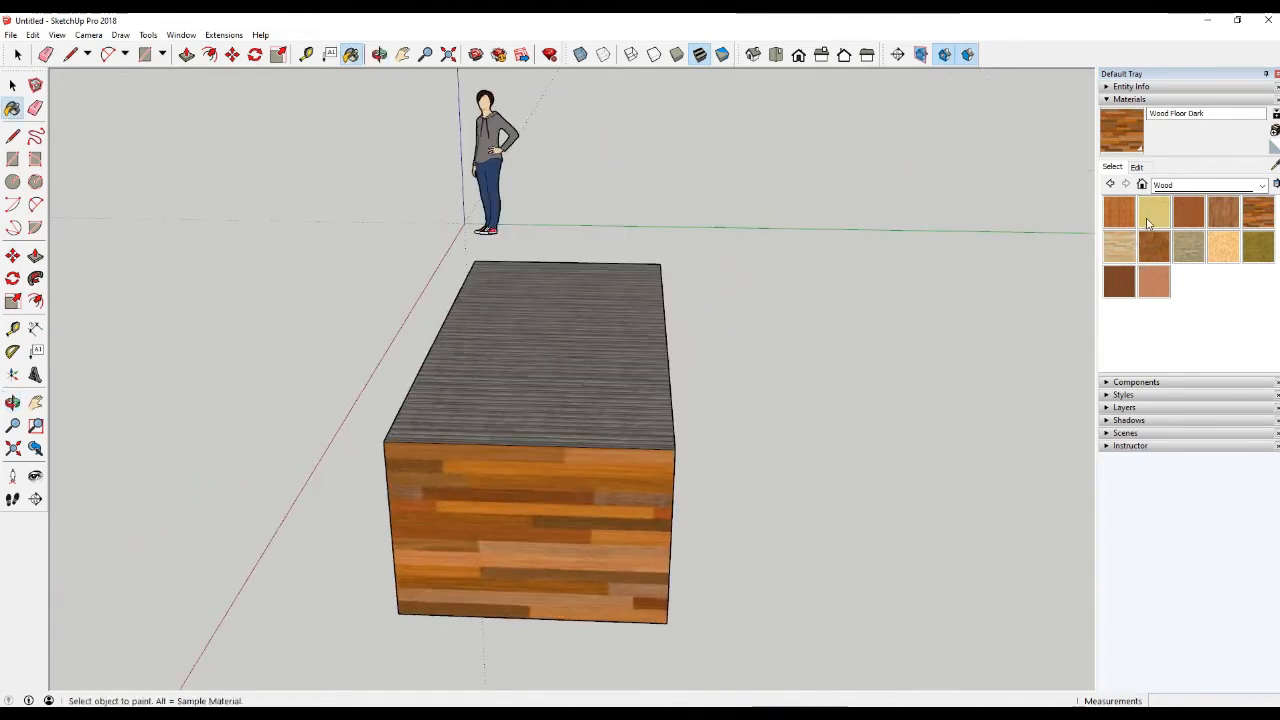
Paint the underside of the box with the Carrera Marble material from the Stone collection
click(1164, 188)
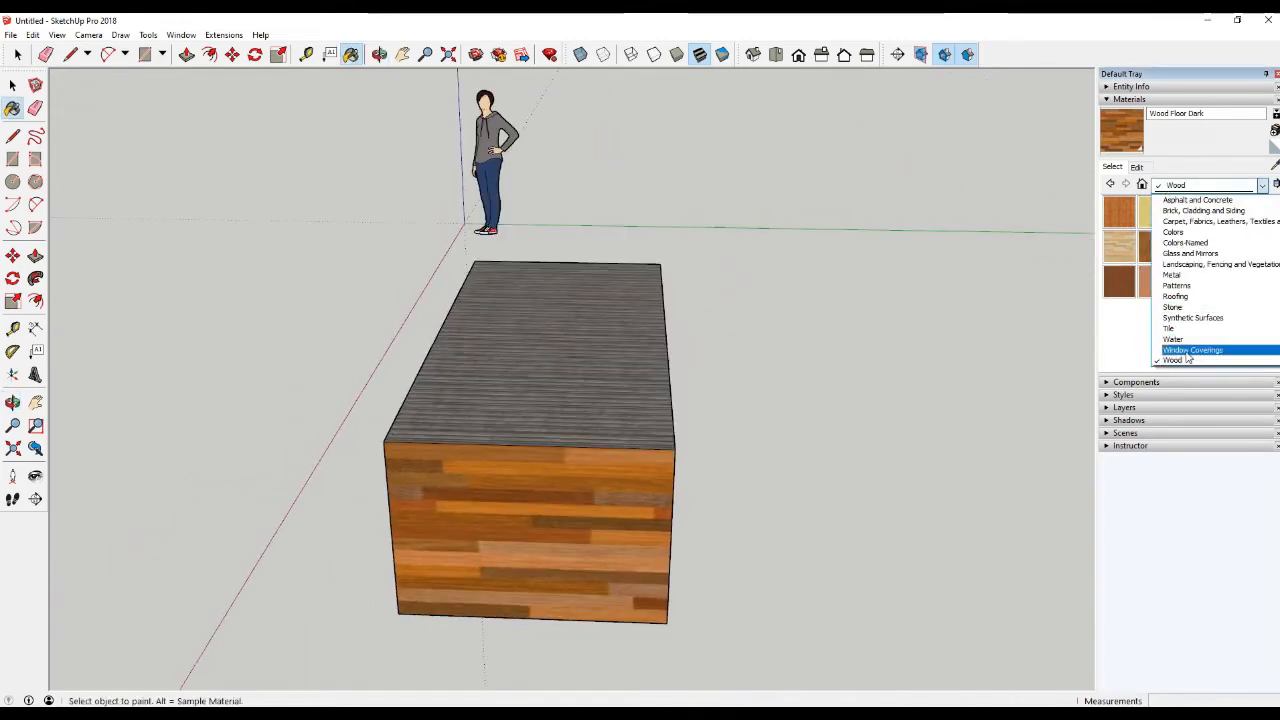
click(1179, 308)
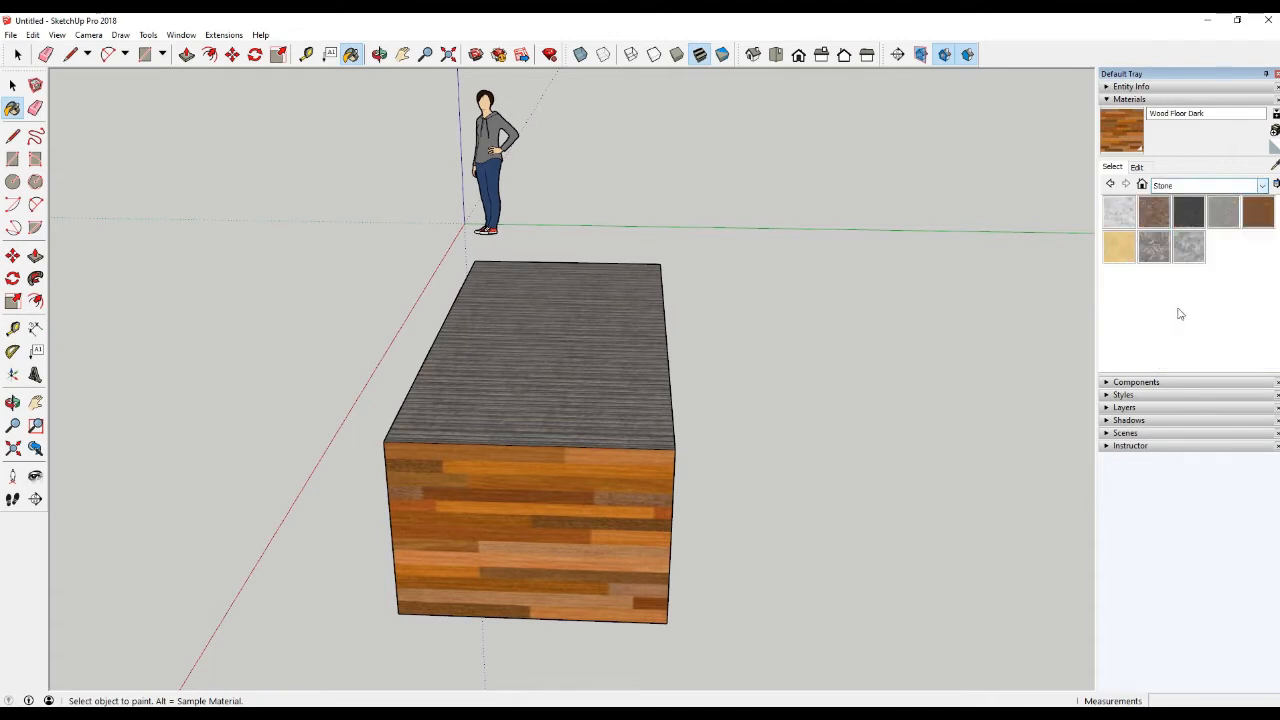
click(1119, 211)
middle_drag(529, 486, 526, 366)
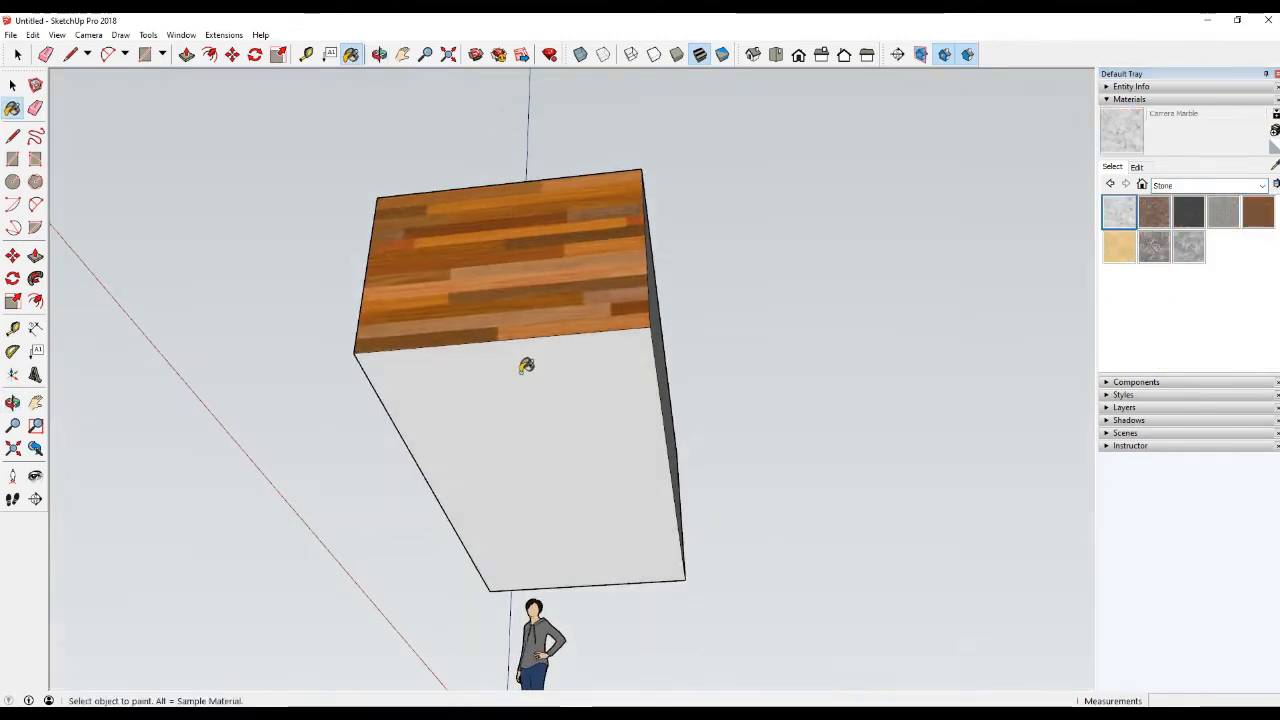
click(584, 456)
mouse_move(584, 456)
middle_down()
mouse_move(971, 463)
mouse_move(774, 486)
mouse_move(674, 423)
mouse_move(562, 468)
mouse_move(497, 465)
mouse_move(426, 498)
mouse_move(749, 479)
mouse_move(560, 470)
mouse_move(700, 560)
mouse_move(762, 527)
mouse_move(650, 530)
mouse_move(466, 363)
middle_up()
key(space)
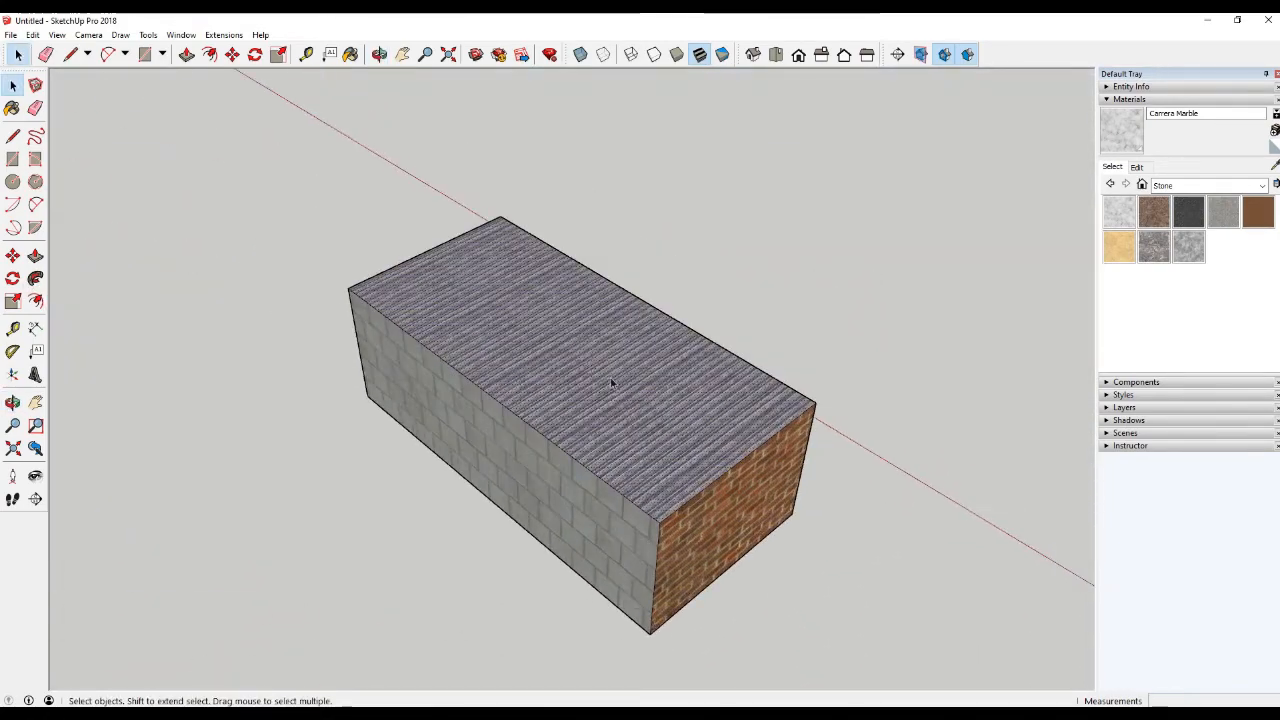
click(148, 34)
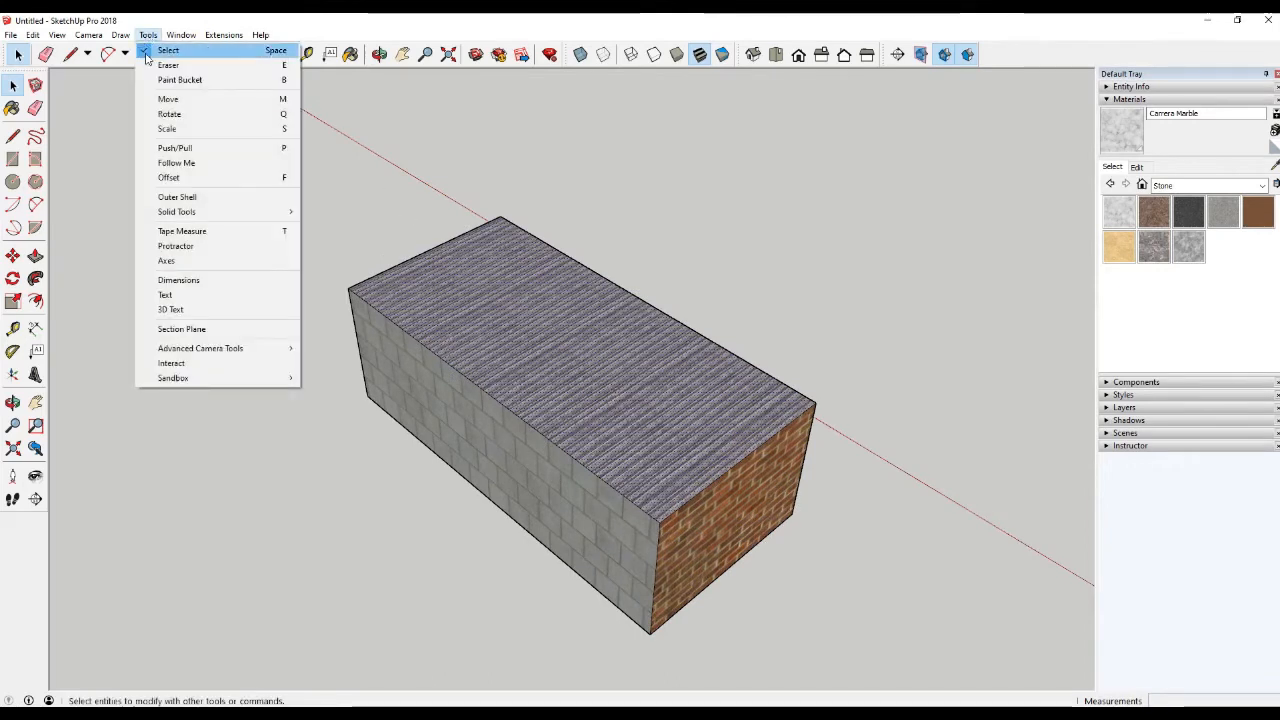
click(170, 114)
key(space)
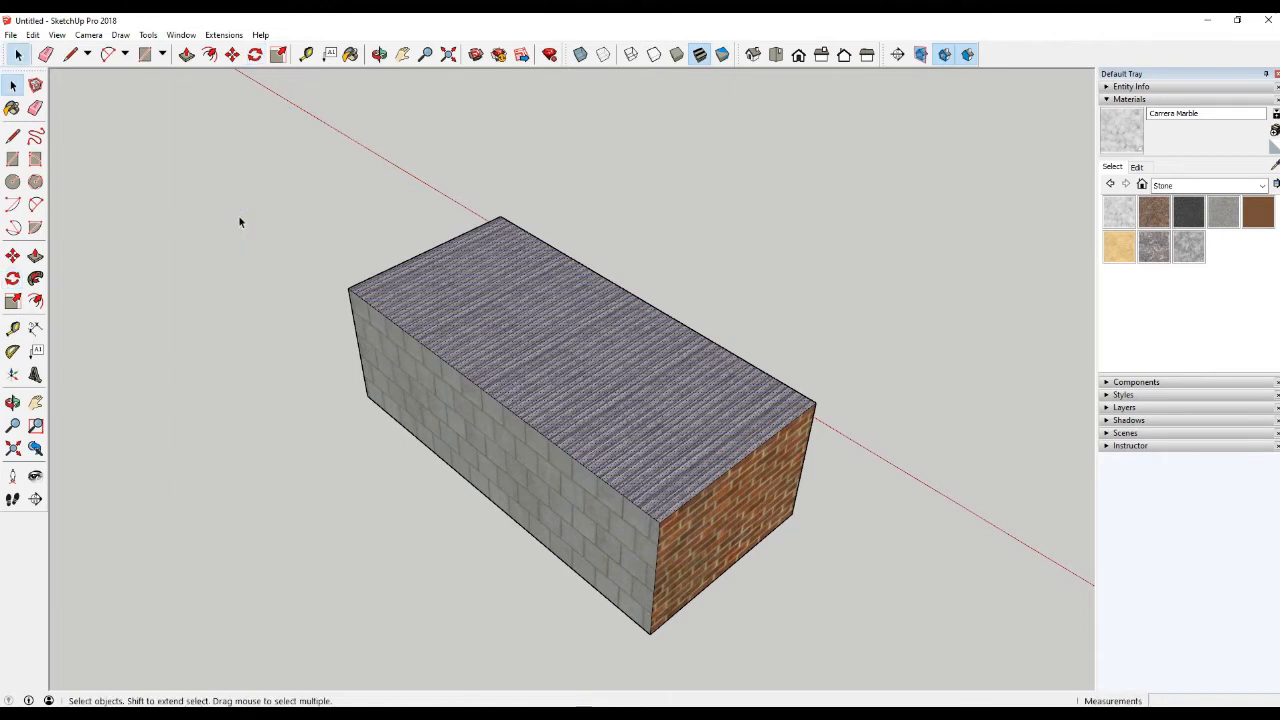
click(148, 35)
click(374, 184)
key(q)
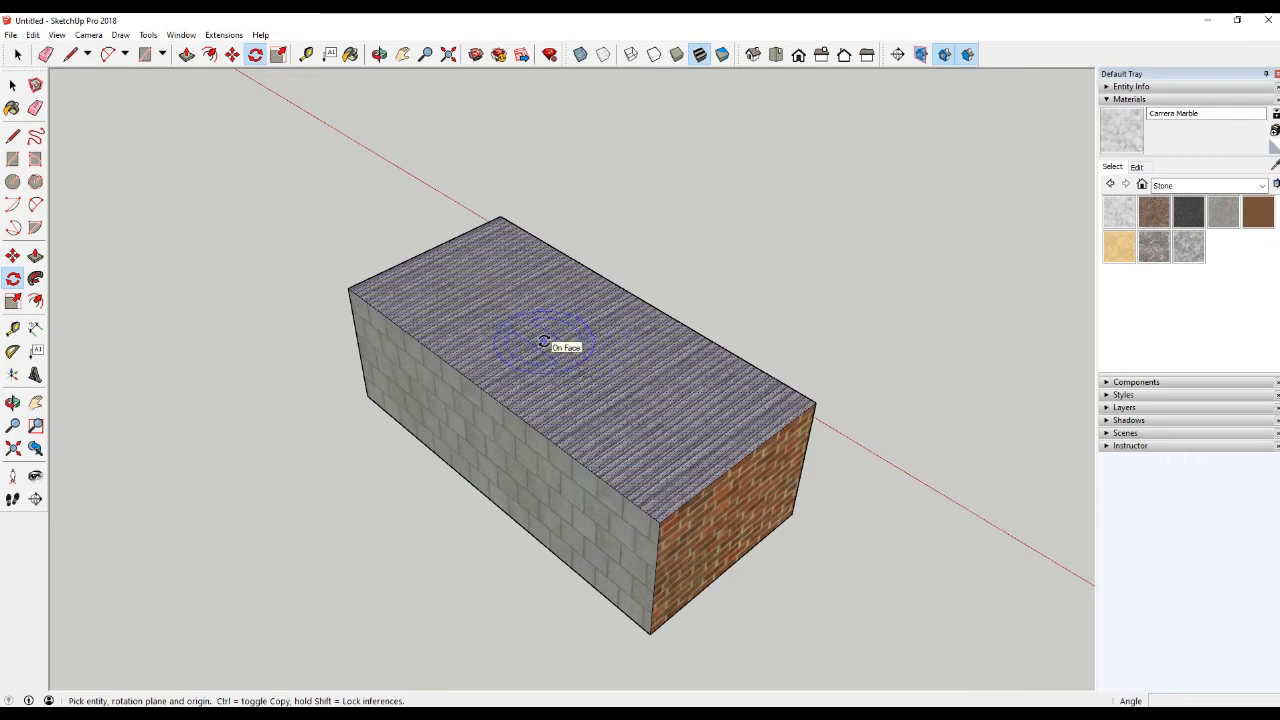
click(544, 342)
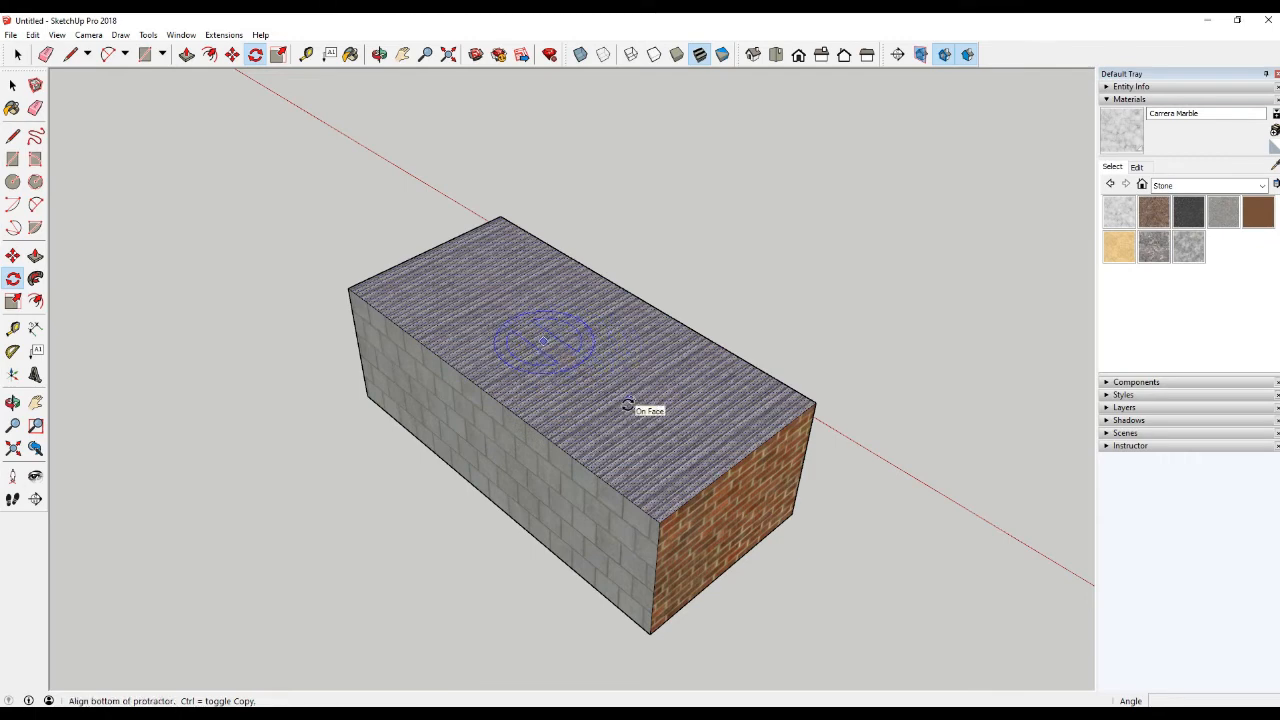
click(631, 399)
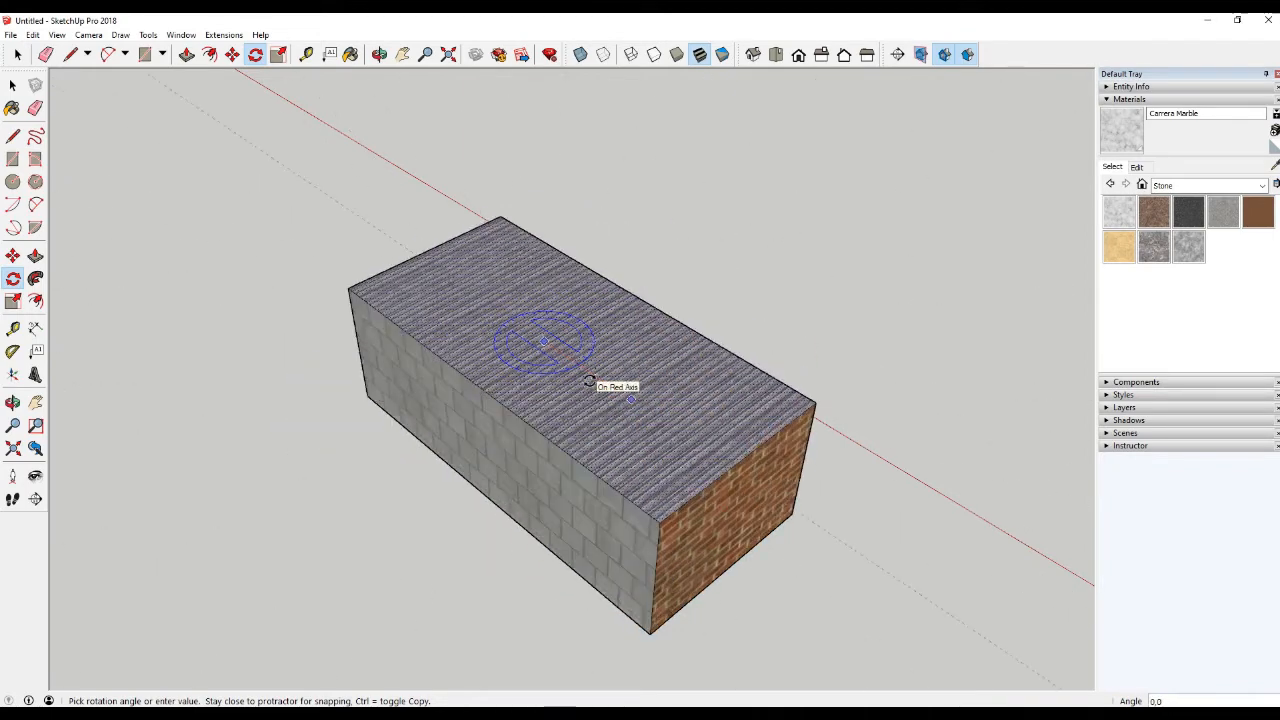
key(space)
Try to rotate the whole ungrouped box about a point on its top face
drag(266, 142, 962, 670)
drag(309, 193, 908, 672)
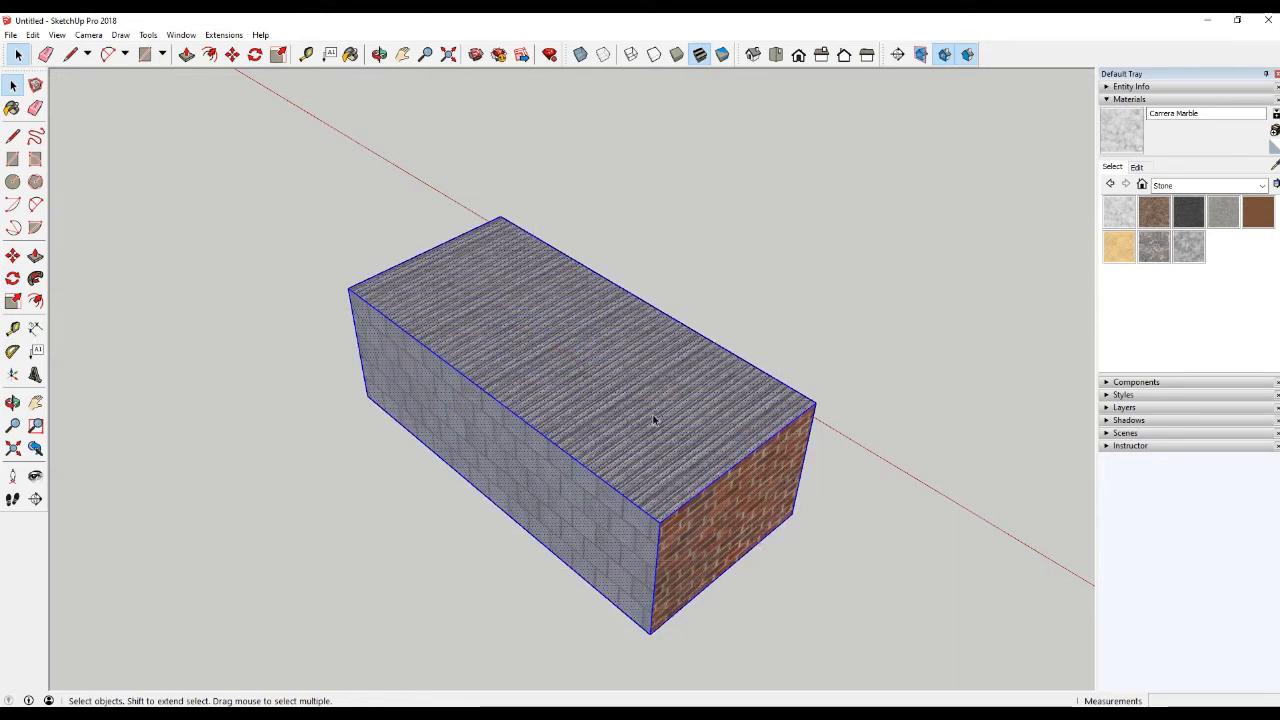
key(q)
click(581, 354)
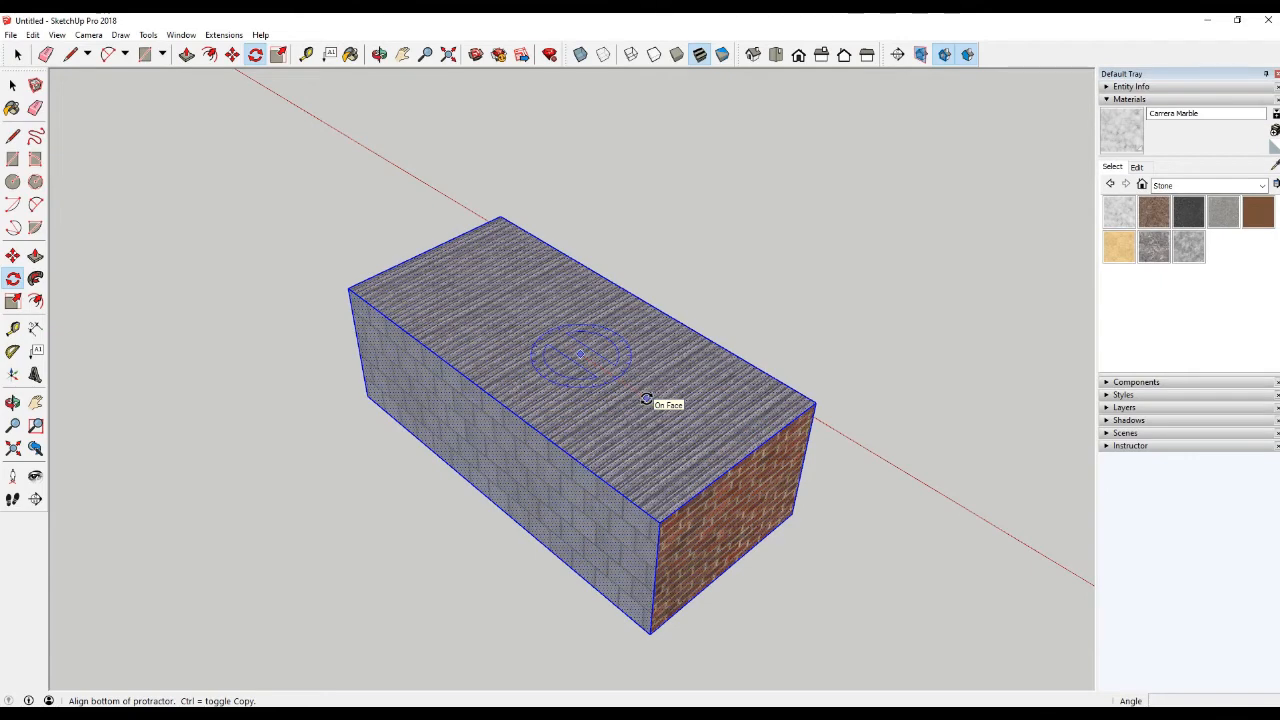
click(709, 440)
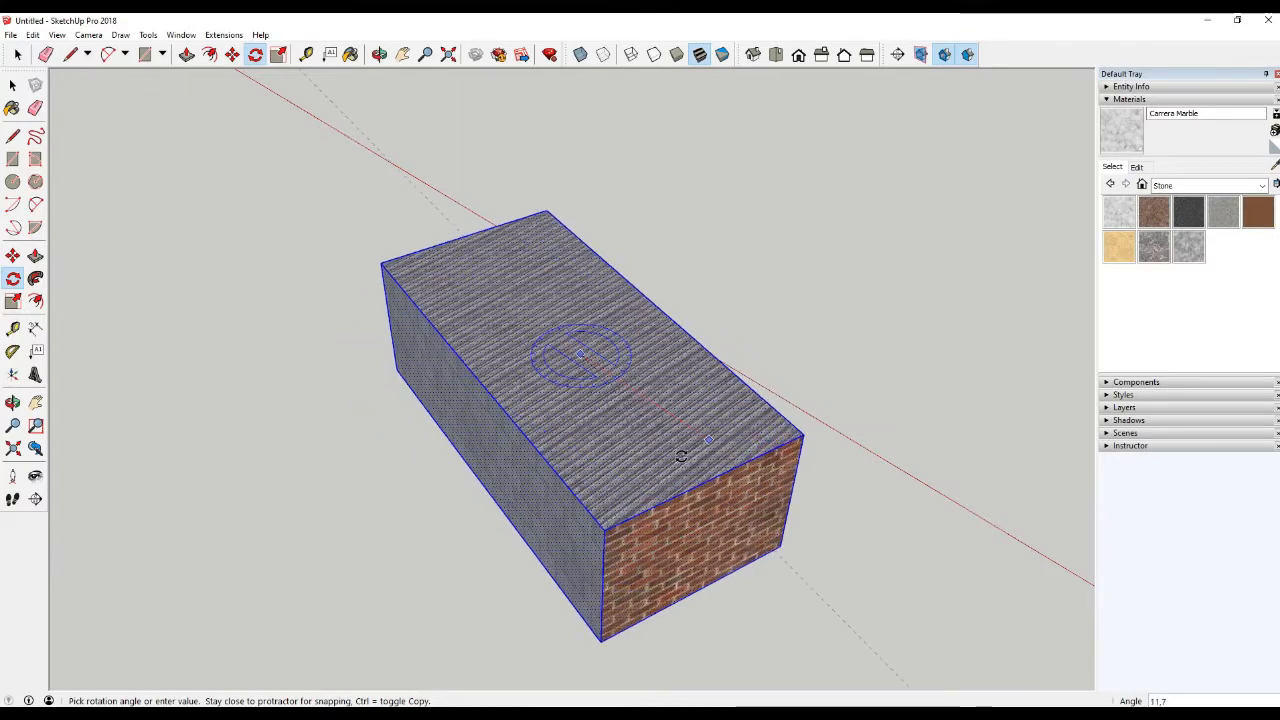
key(space)
click(366, 276)
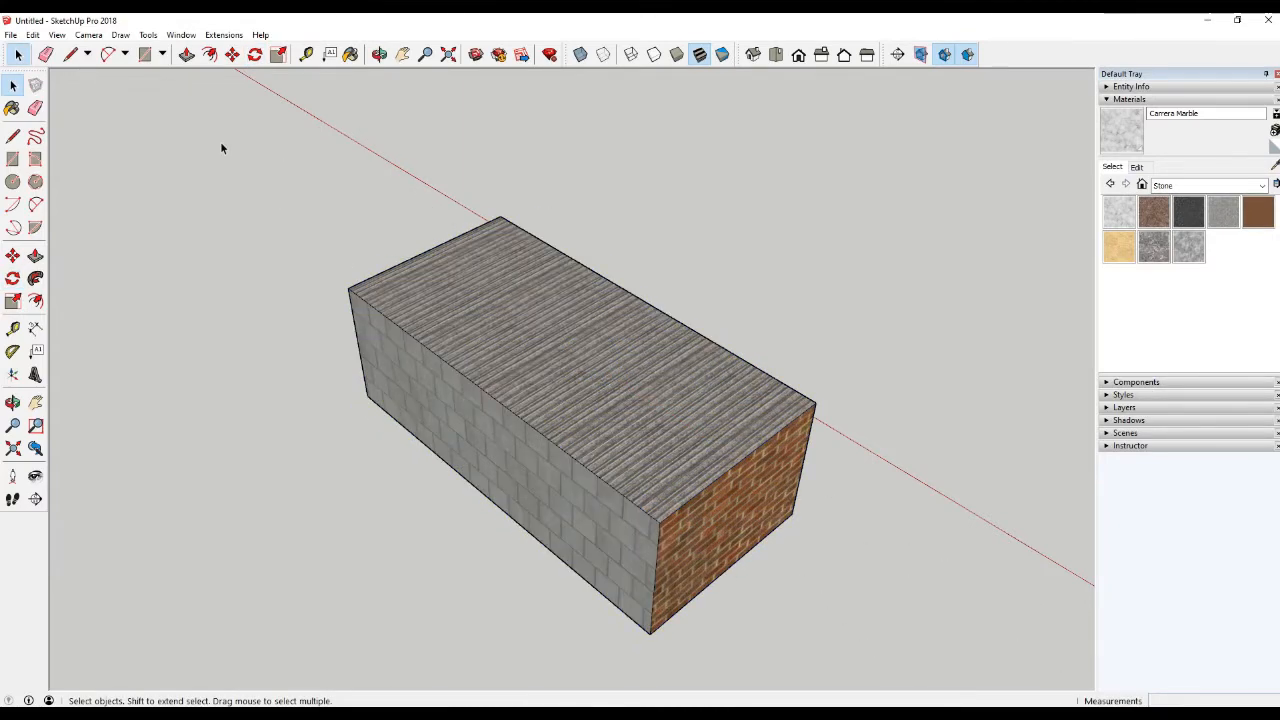
Select all faces and edges of the box and make them a group
drag(223, 149, 1000, 686)
right_click(658, 428)
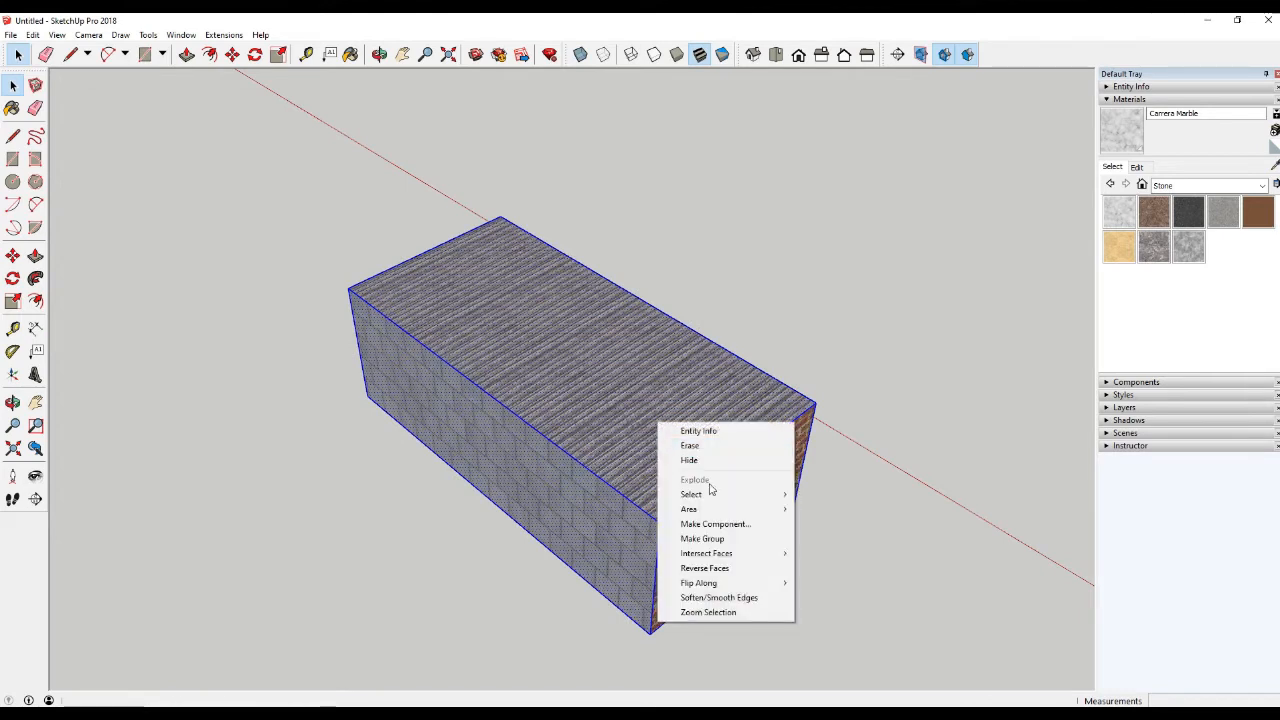
click(720, 540)
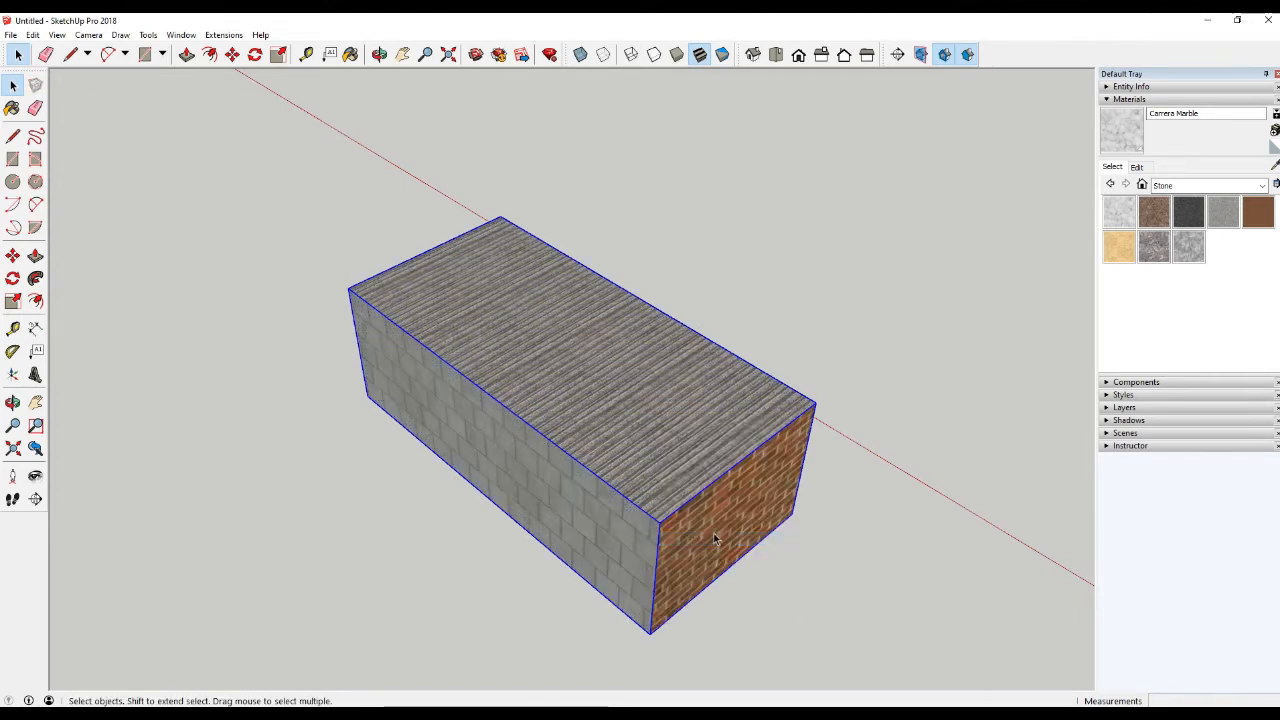
Try to rotate the grouped box about a point on its top face with the Rotate tool
key(q)
click(572, 345)
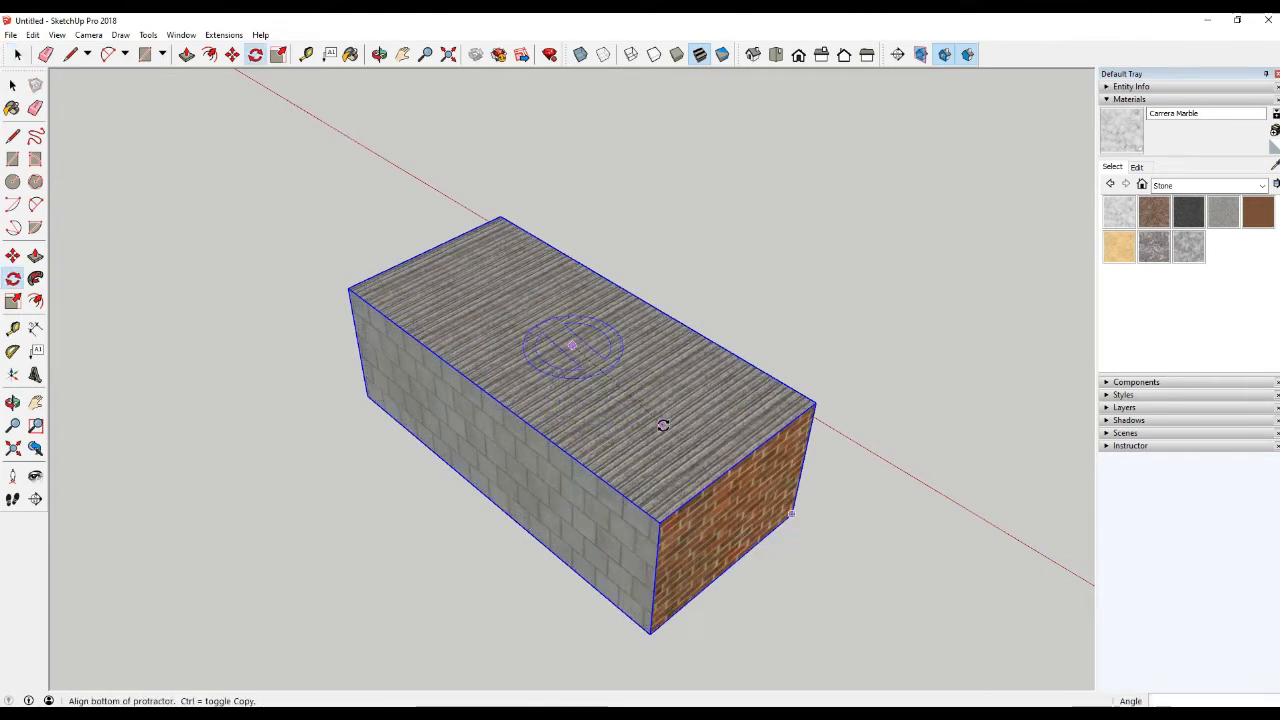
click(662, 425)
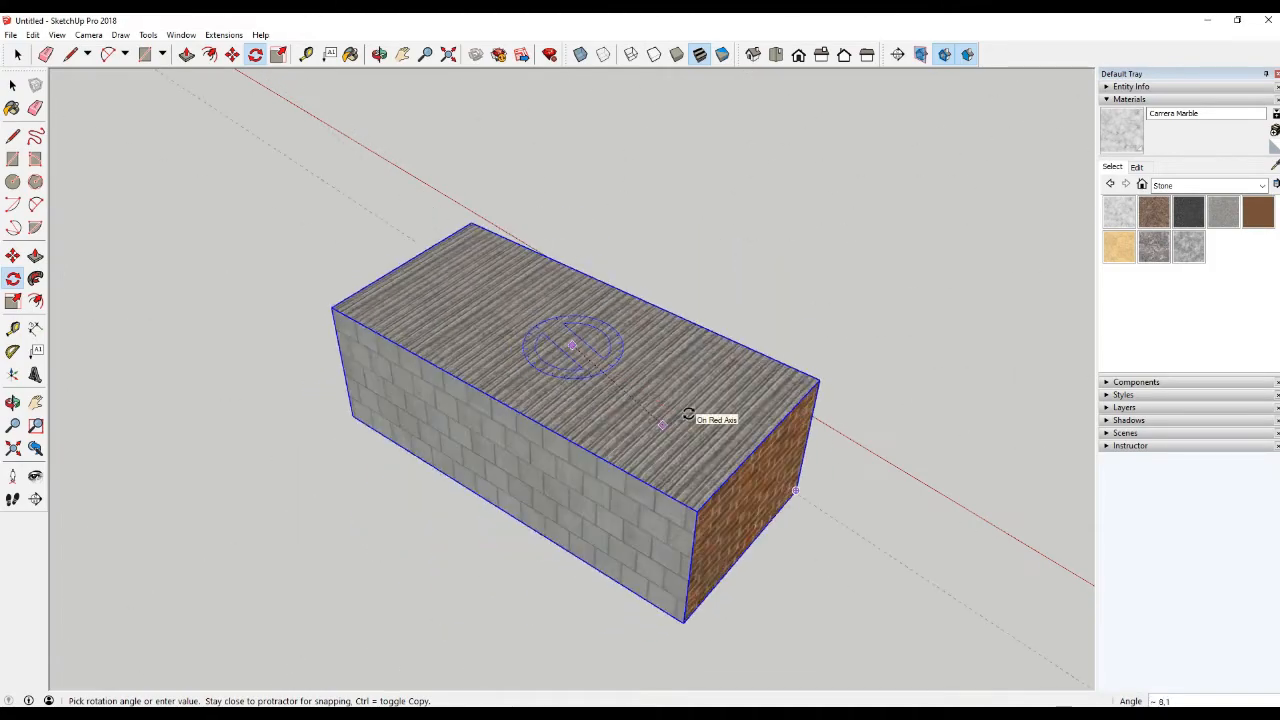
key(Escape)
key(space)
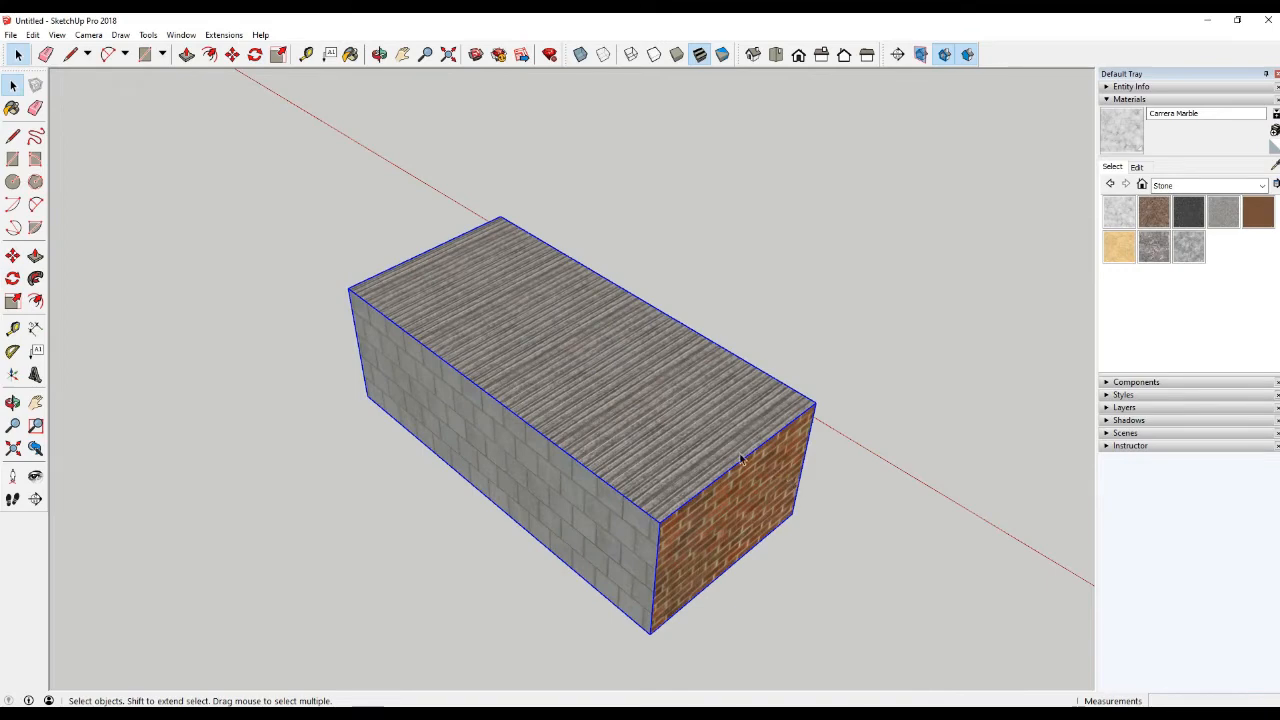
Try to rotate the group about its centre with the Move tool's rotation grip on the top face
middle_drag(741, 459, 696, 453)
key(m)
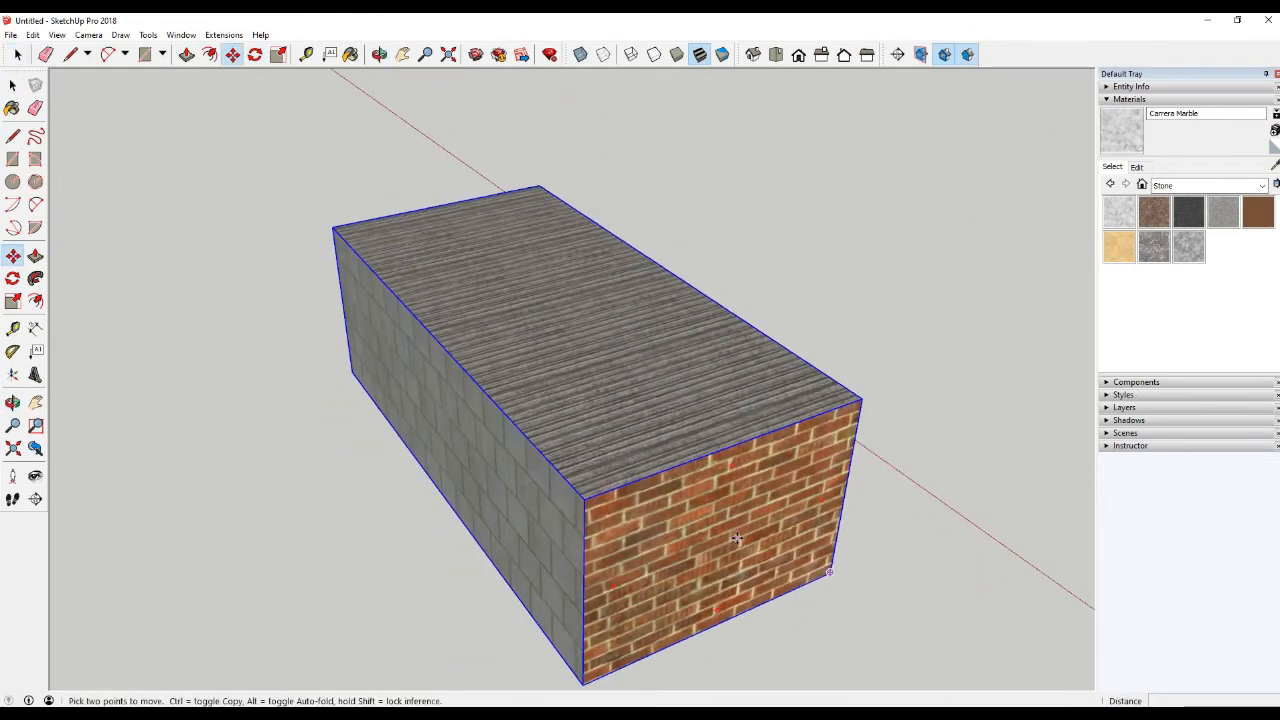
click(691, 409)
click(650, 382)
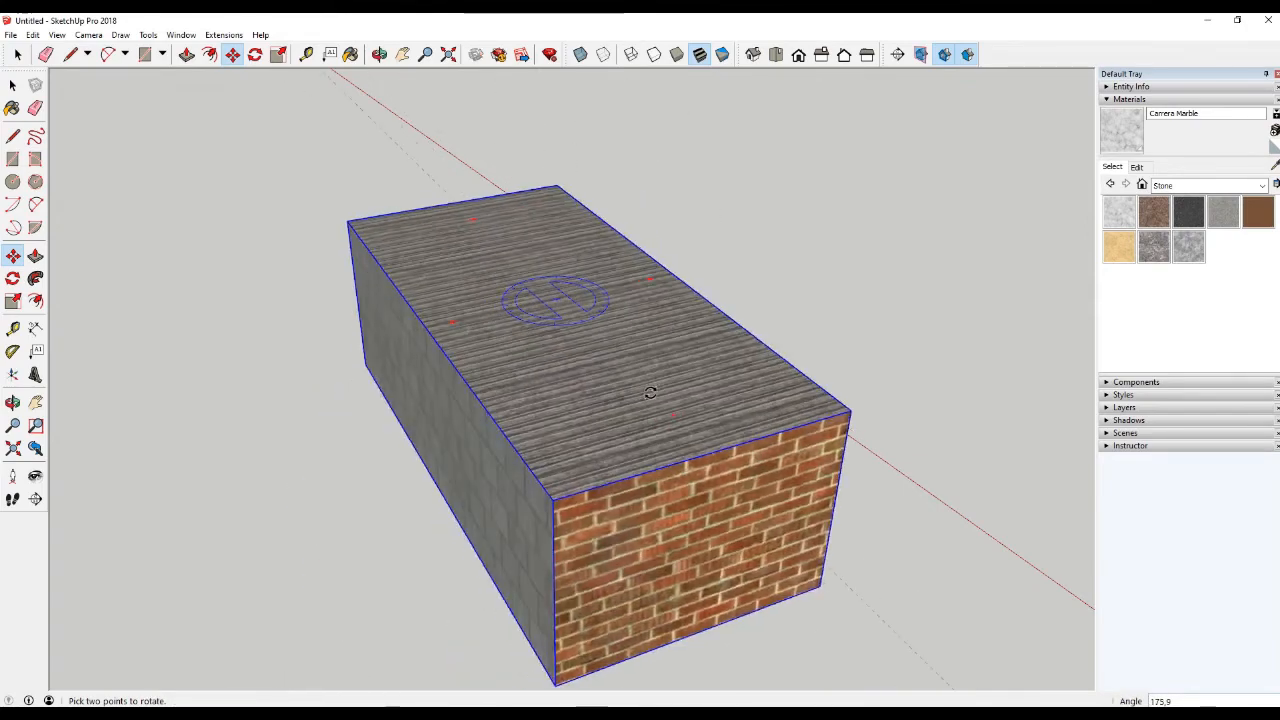
key(space)
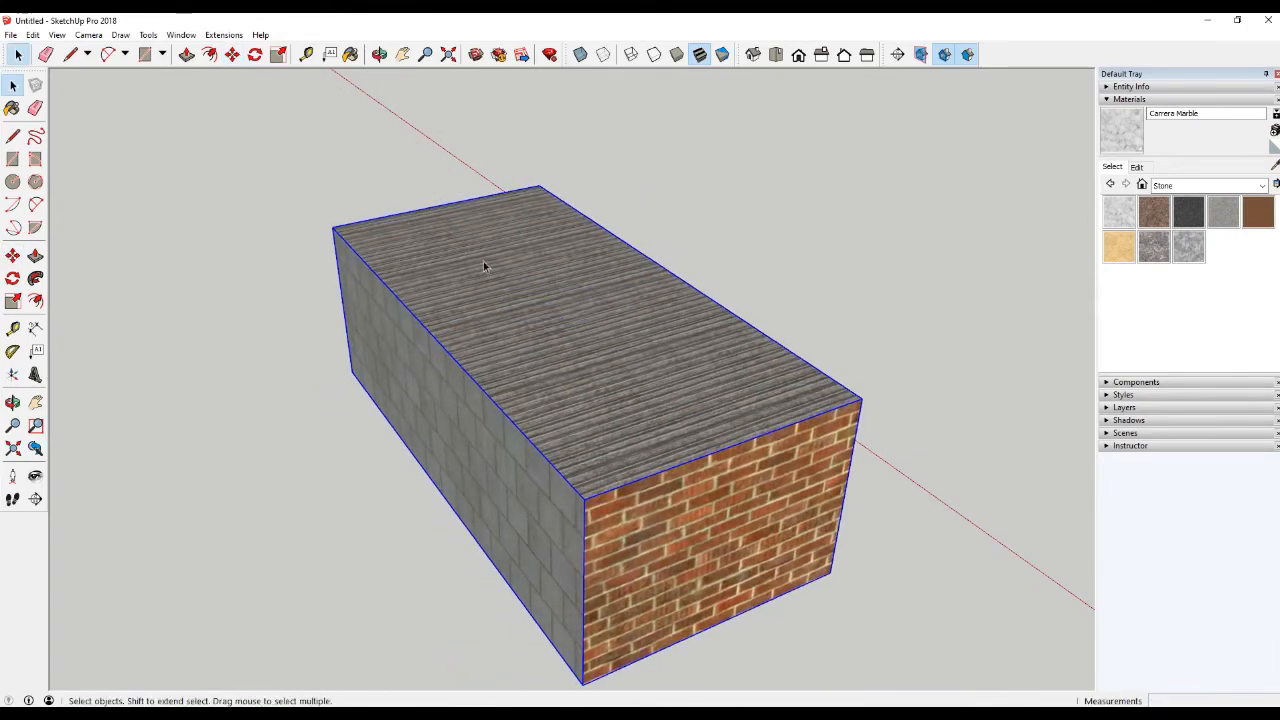
Rotate the group by 45° about the centre of its top face with the Move tool's rotation grip
key(q)
middle_drag(562, 307, 547, 355)
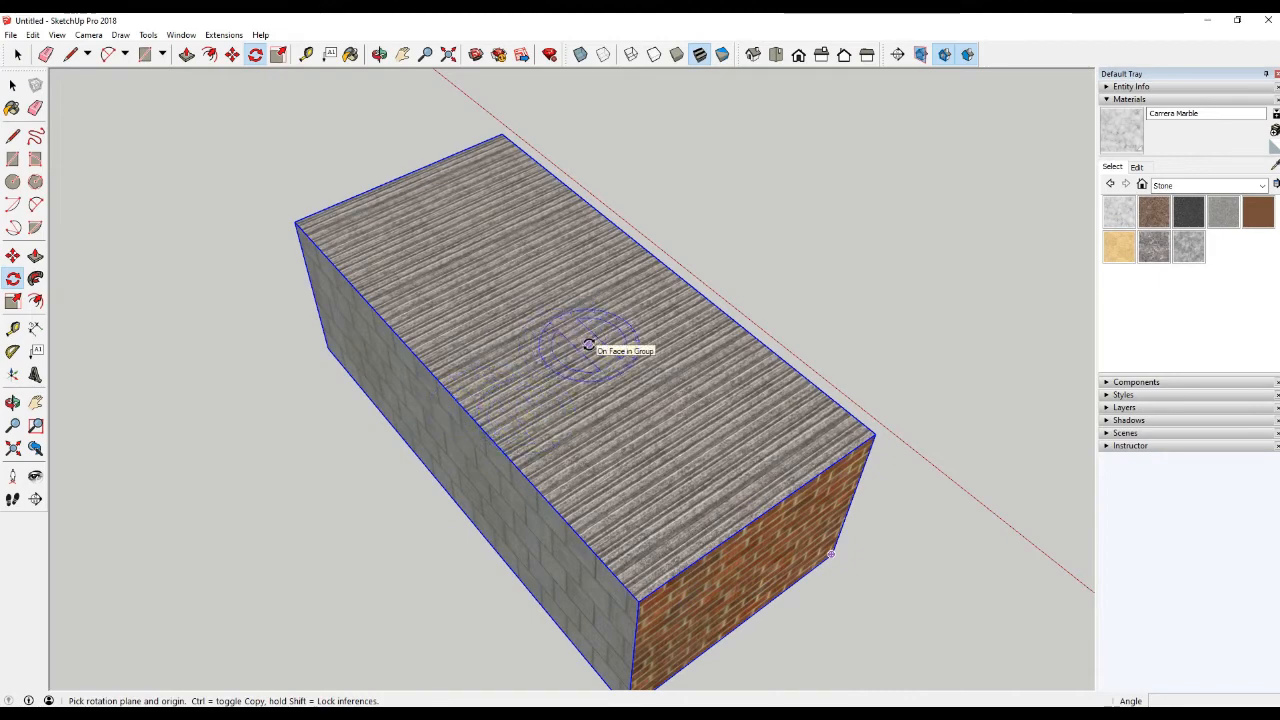
key(m)
key(q)
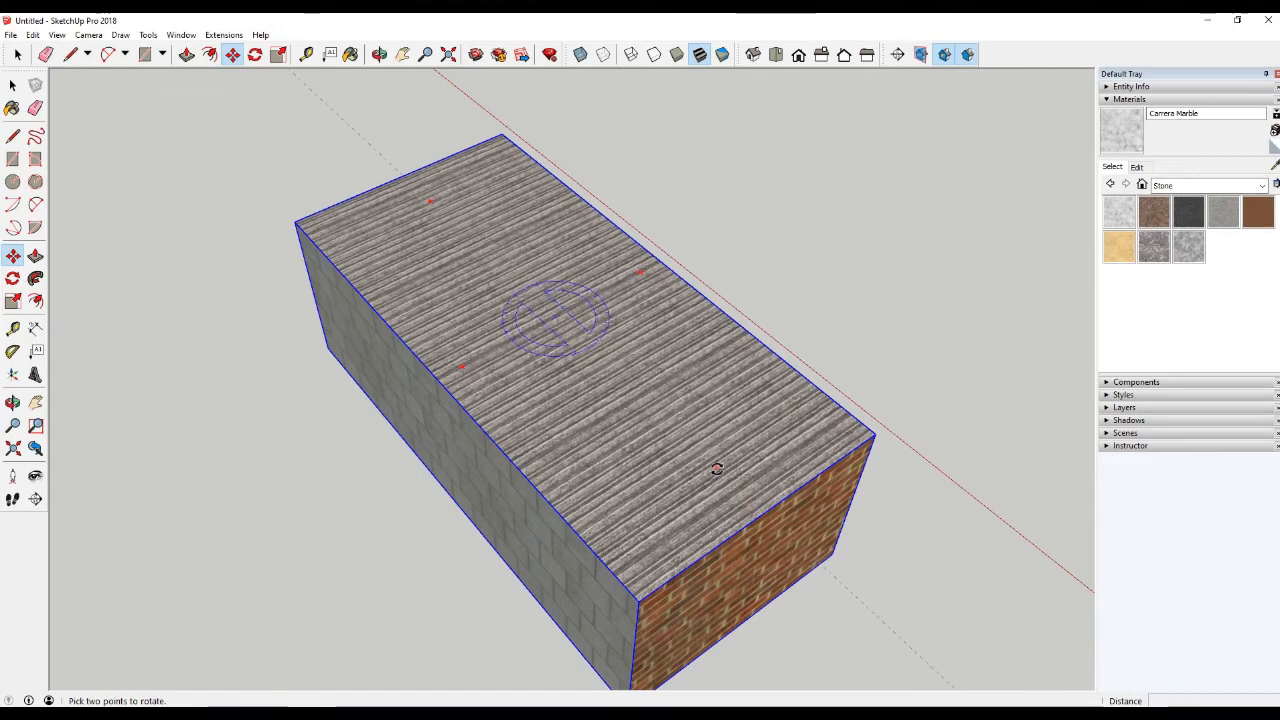
click(717, 469)
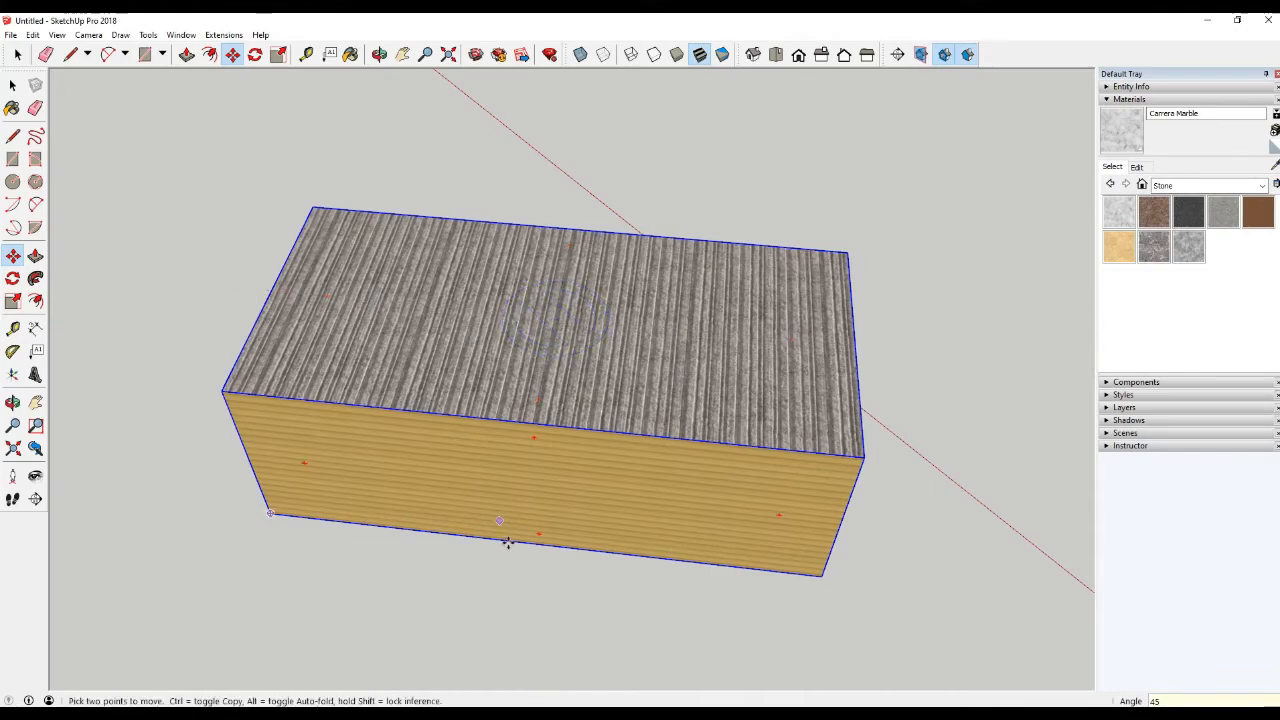
middle_drag(505, 540, 491, 466)
key(m)
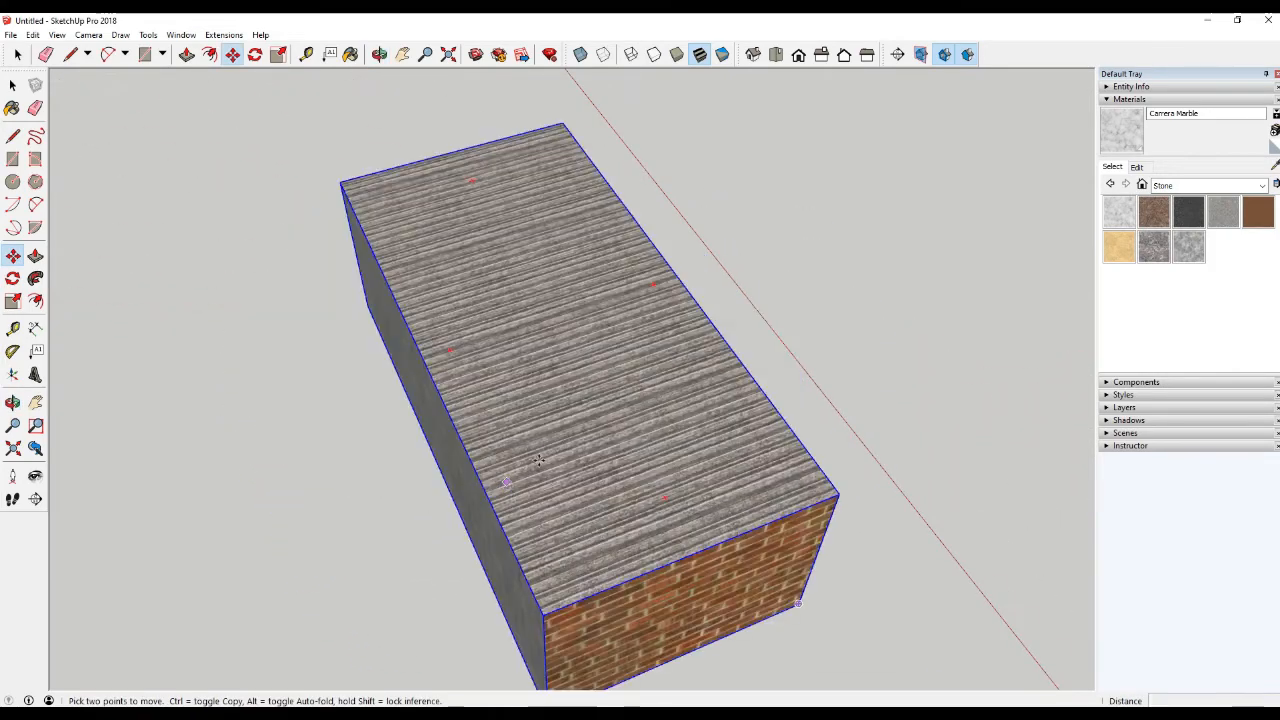
Try to make a rotated copy of the group about the middle of its top face with the Rotate tool
middle_drag(538, 460, 618, 382)
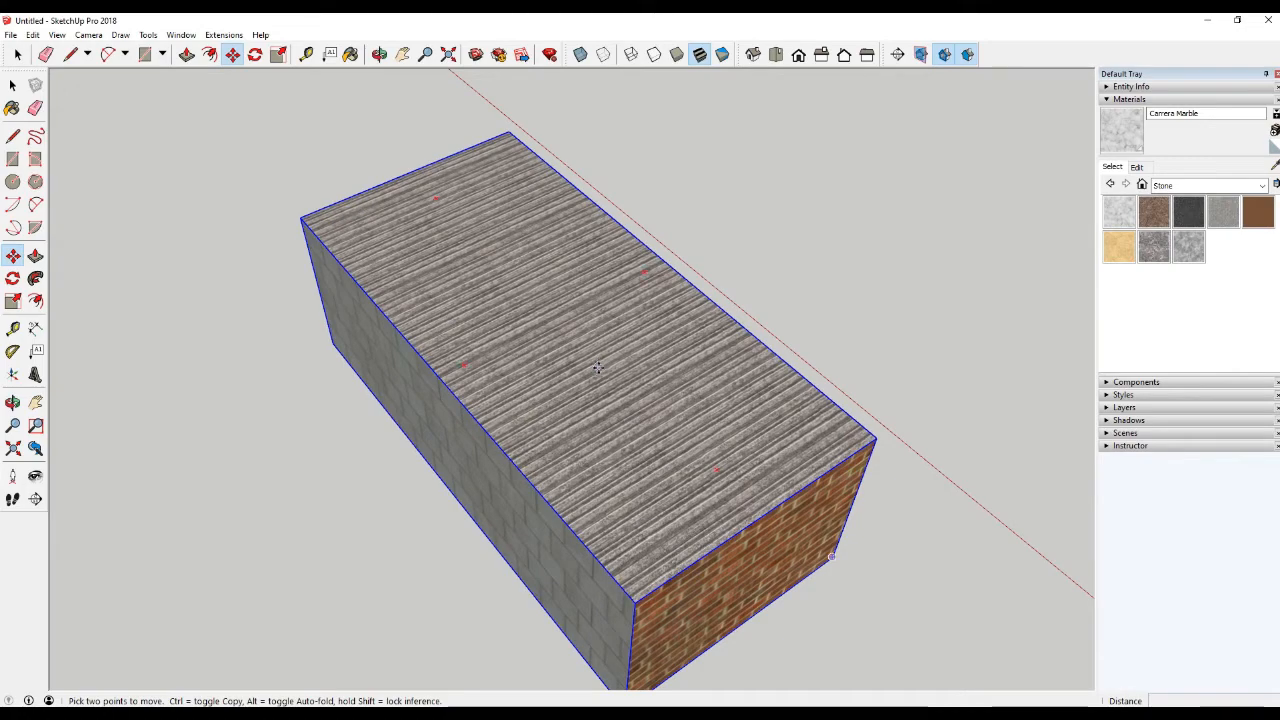
key(q)
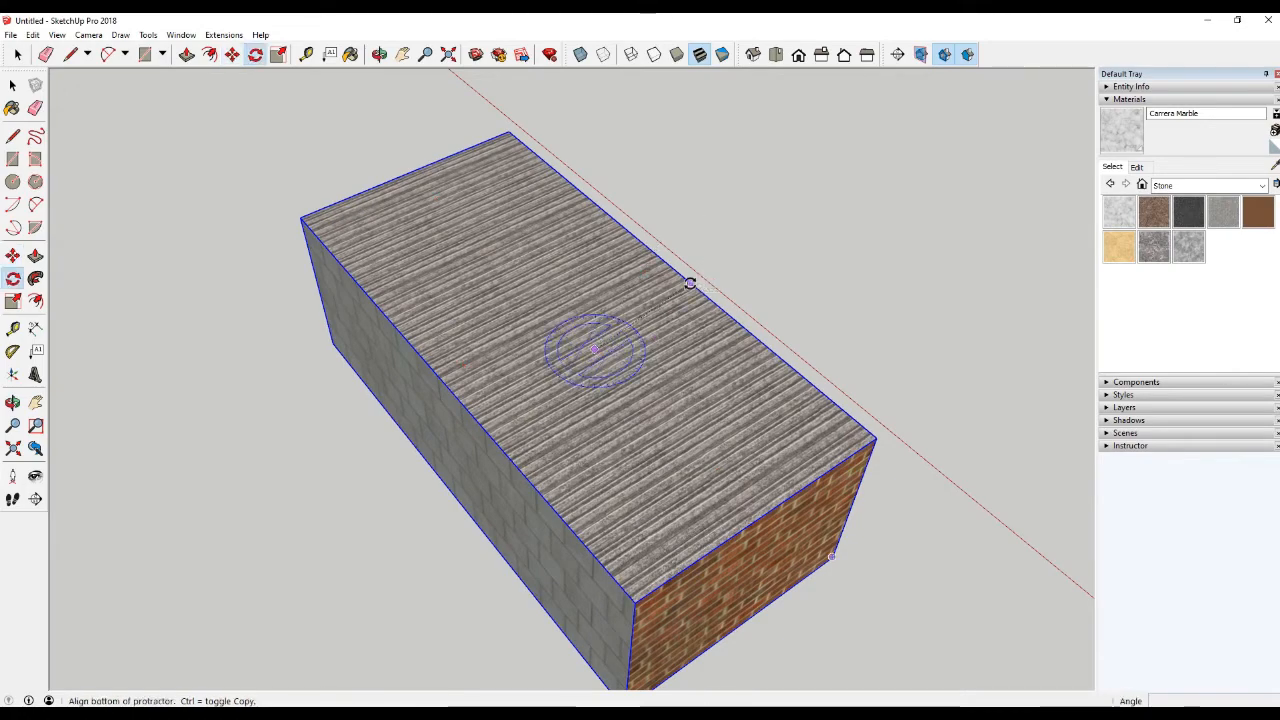
click(690, 283)
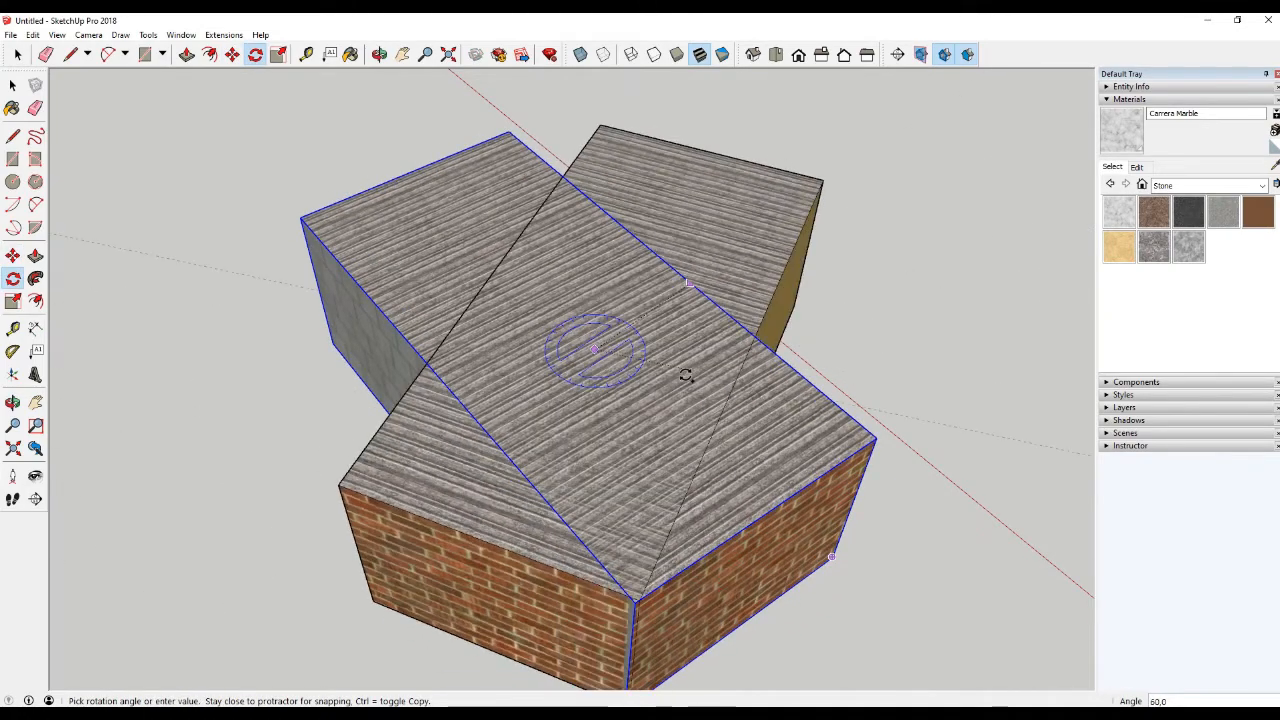
key(space)
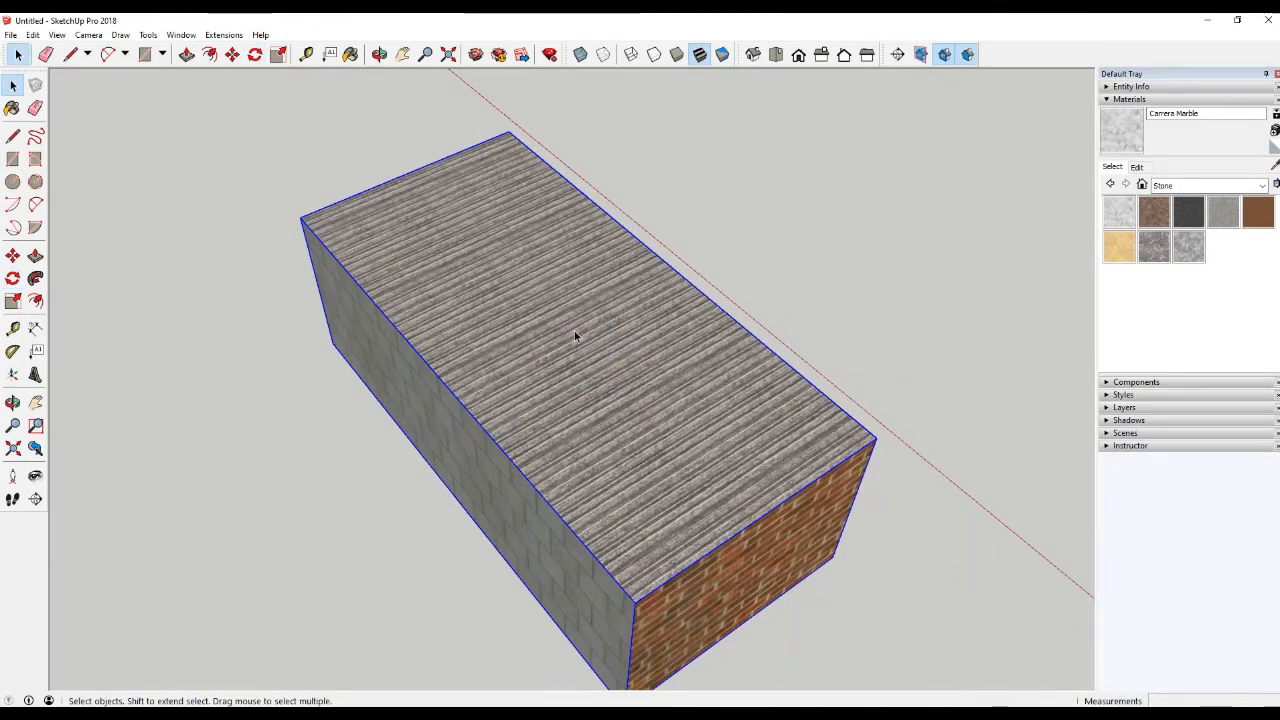
Rotate a copy of the group by 90° about the back corner of its top face, forming an L shape
scroll(677, 491, down, 3)
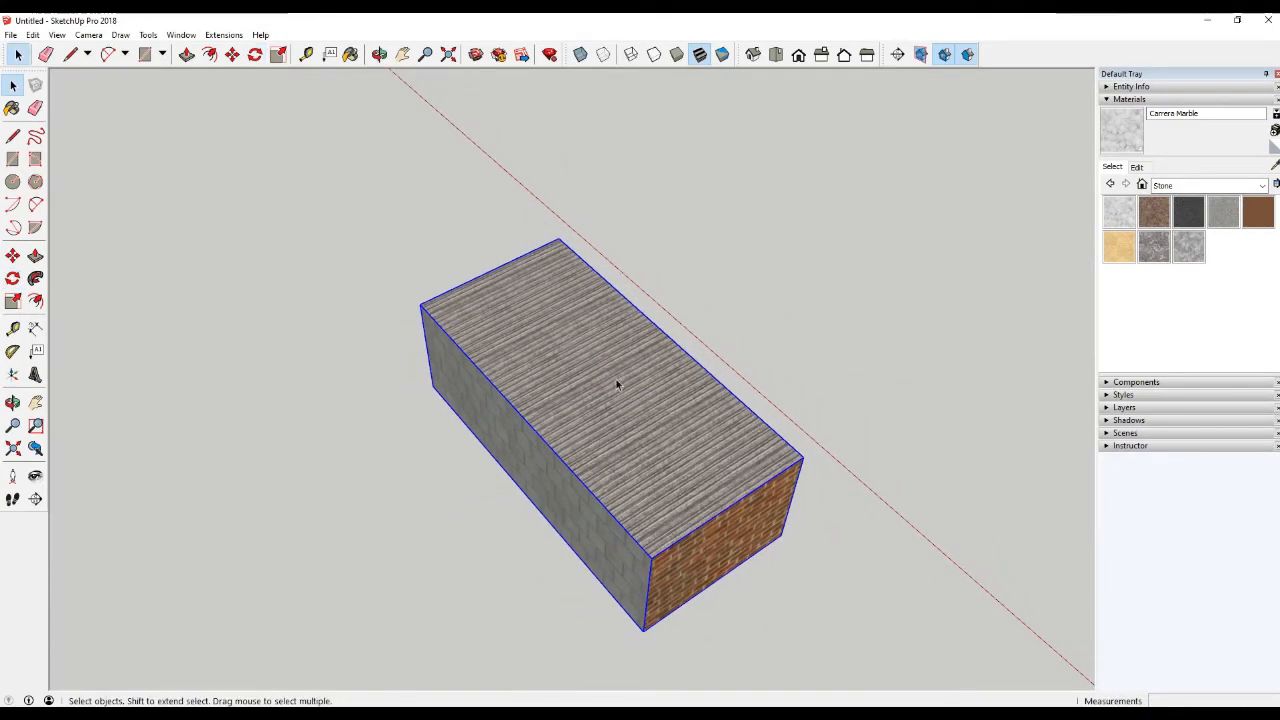
key(q)
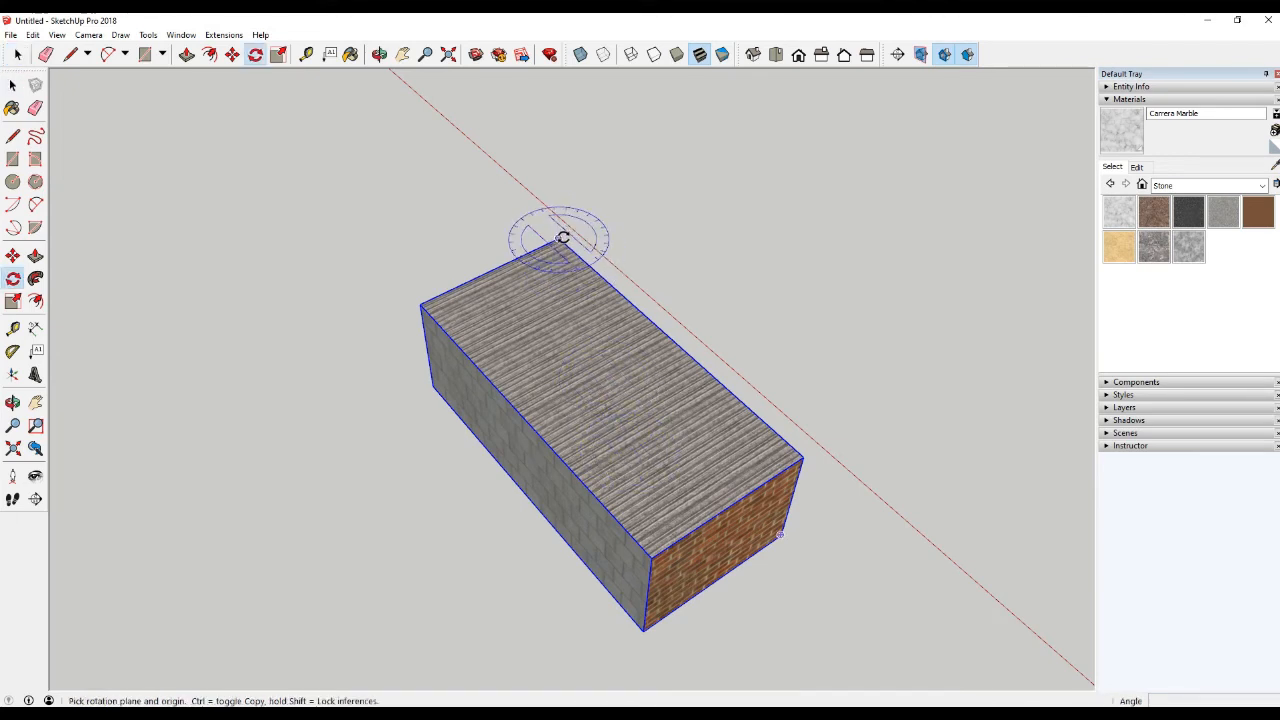
click(558, 242)
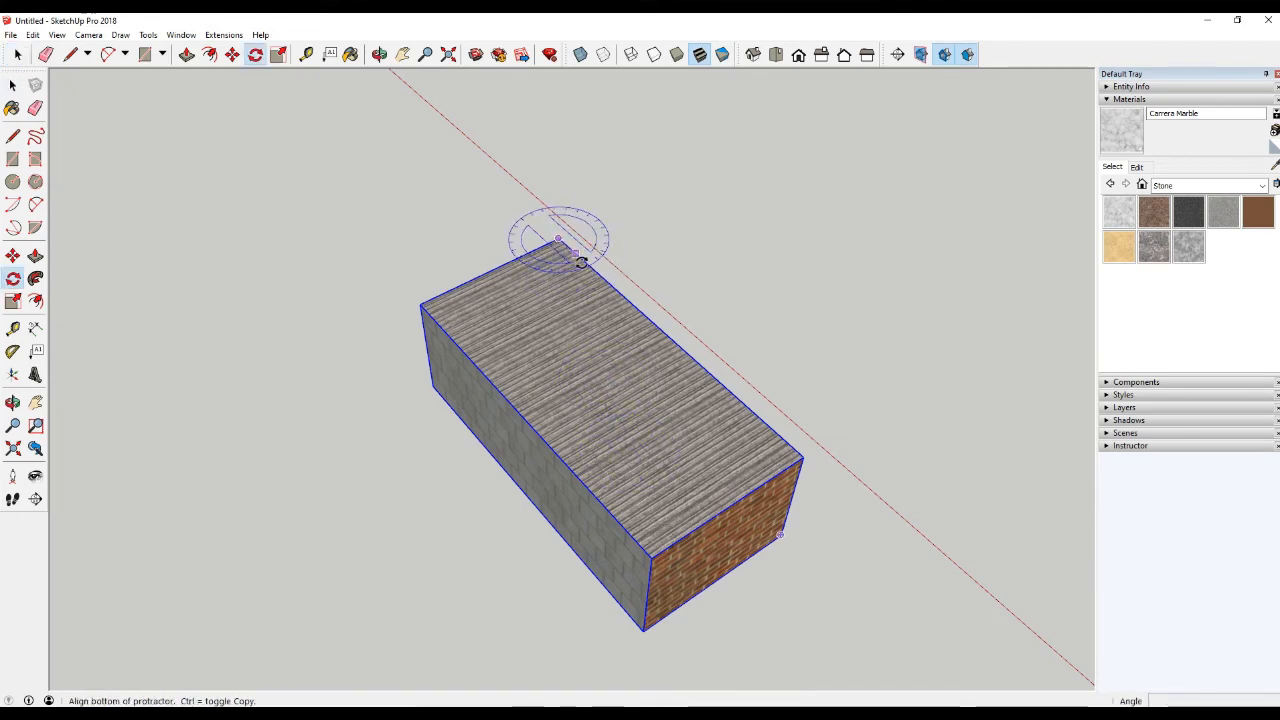
click(655, 330)
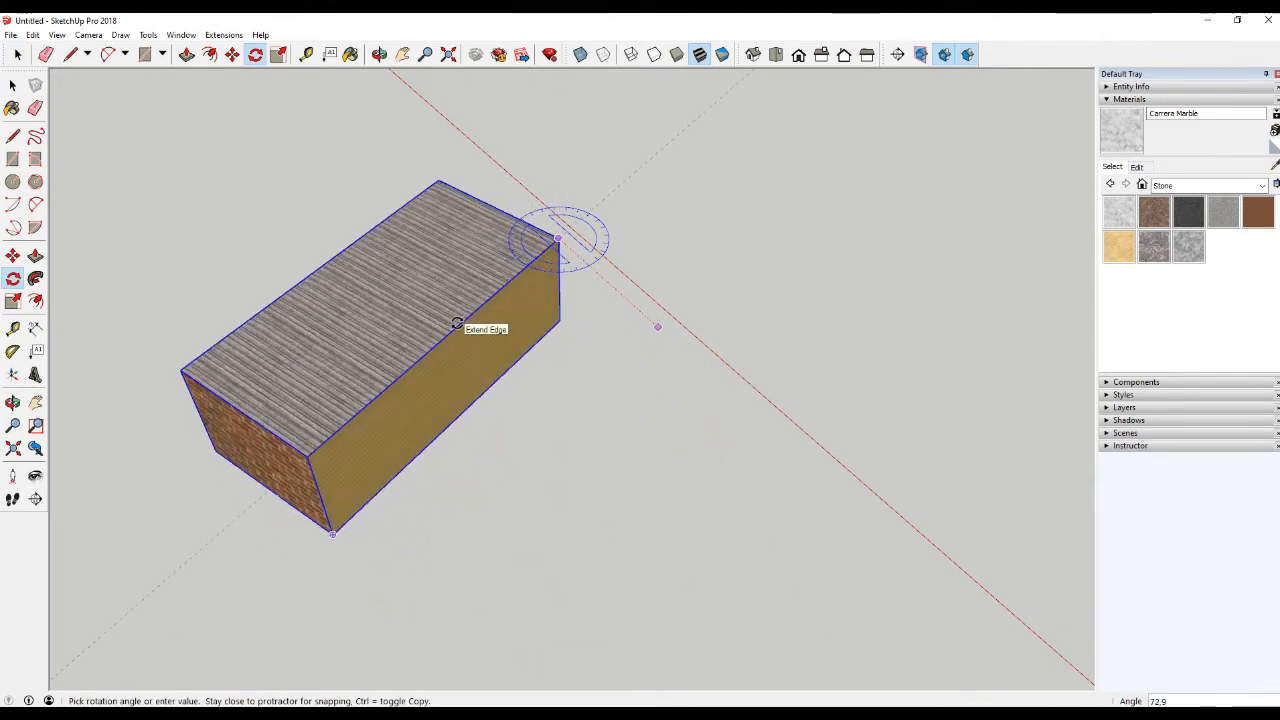
key(ctrl)
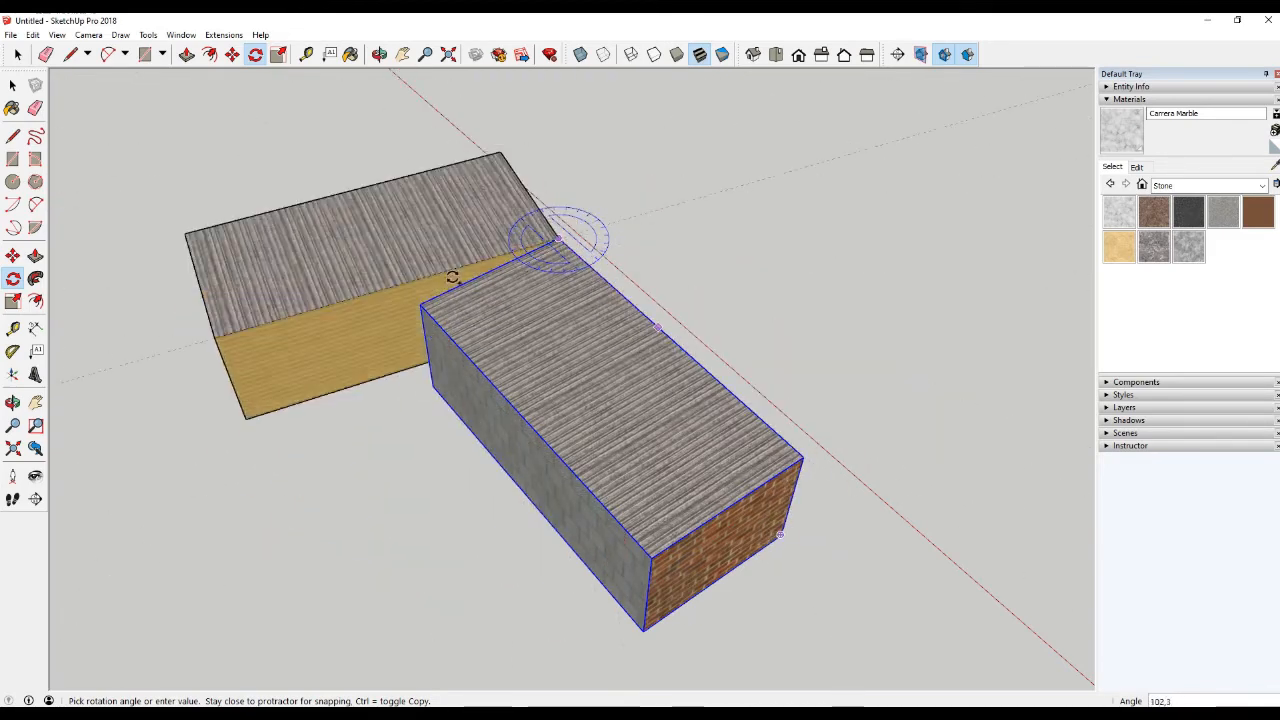
click(463, 281)
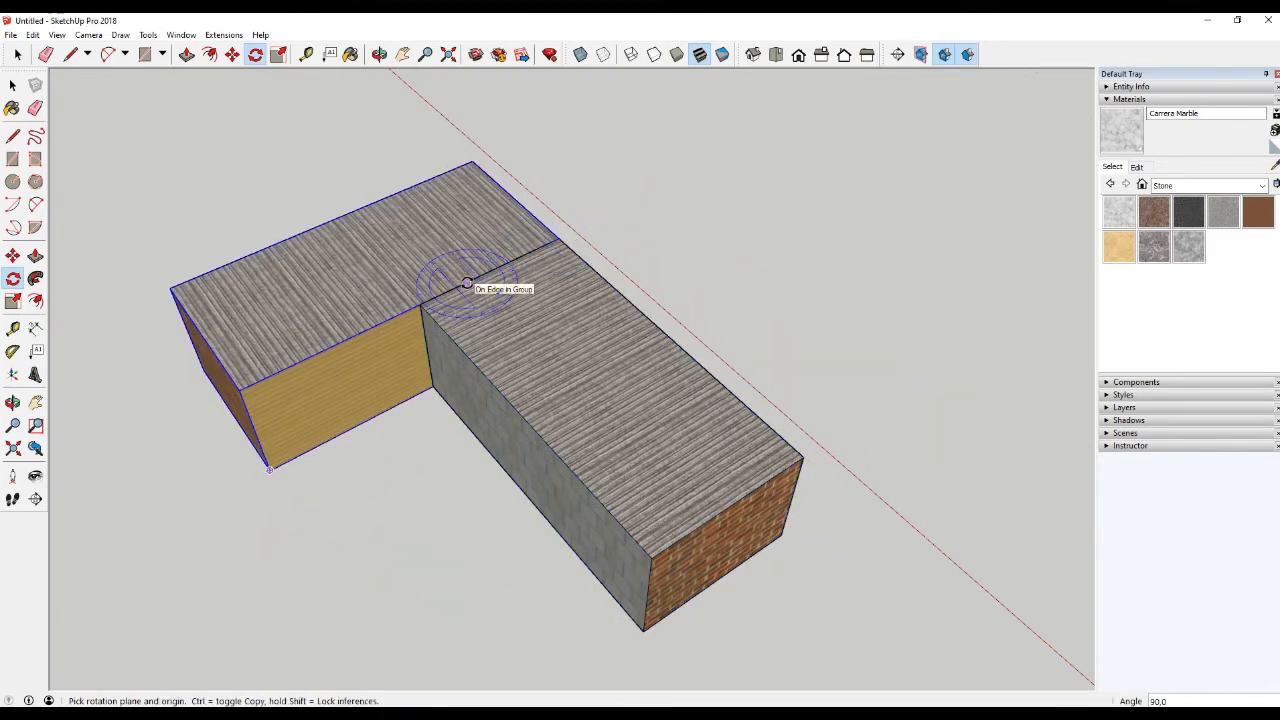
Multiply the 90° rotated copy with x2 to add a second copy around the same corner
key(Return)
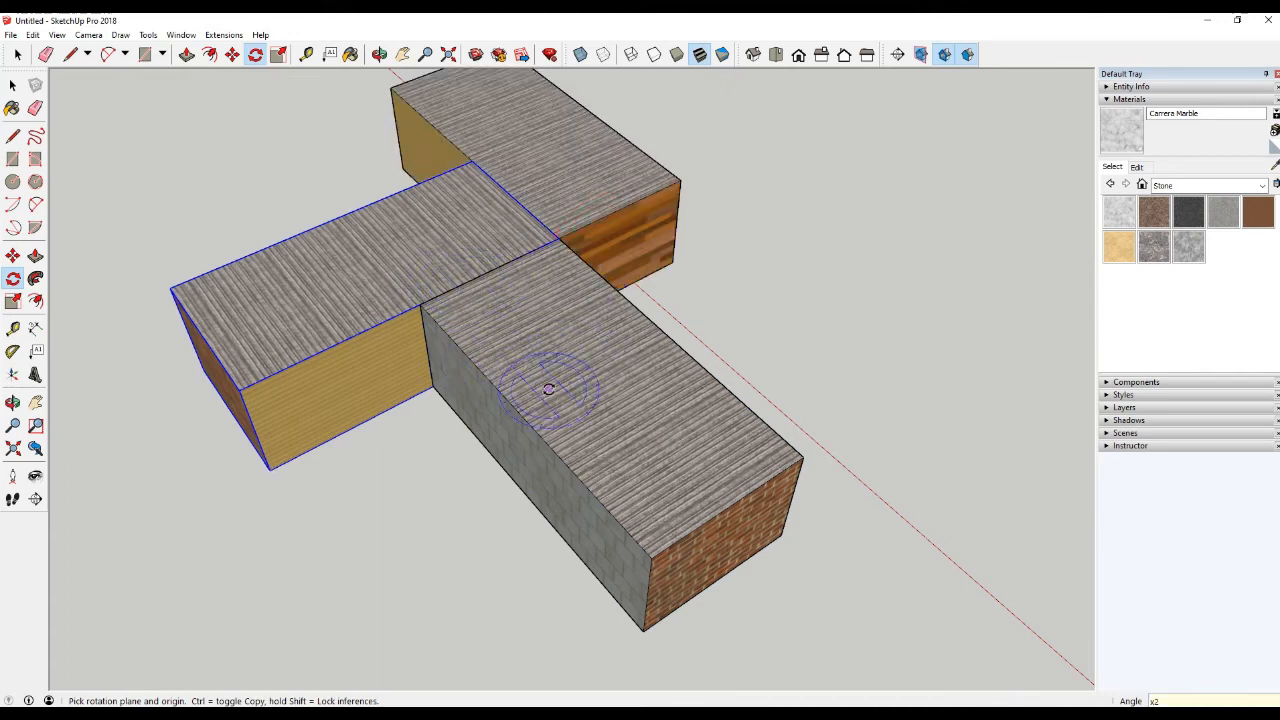
middle_drag(523, 414, 651, 391)
scroll(590, 242, up, 2)
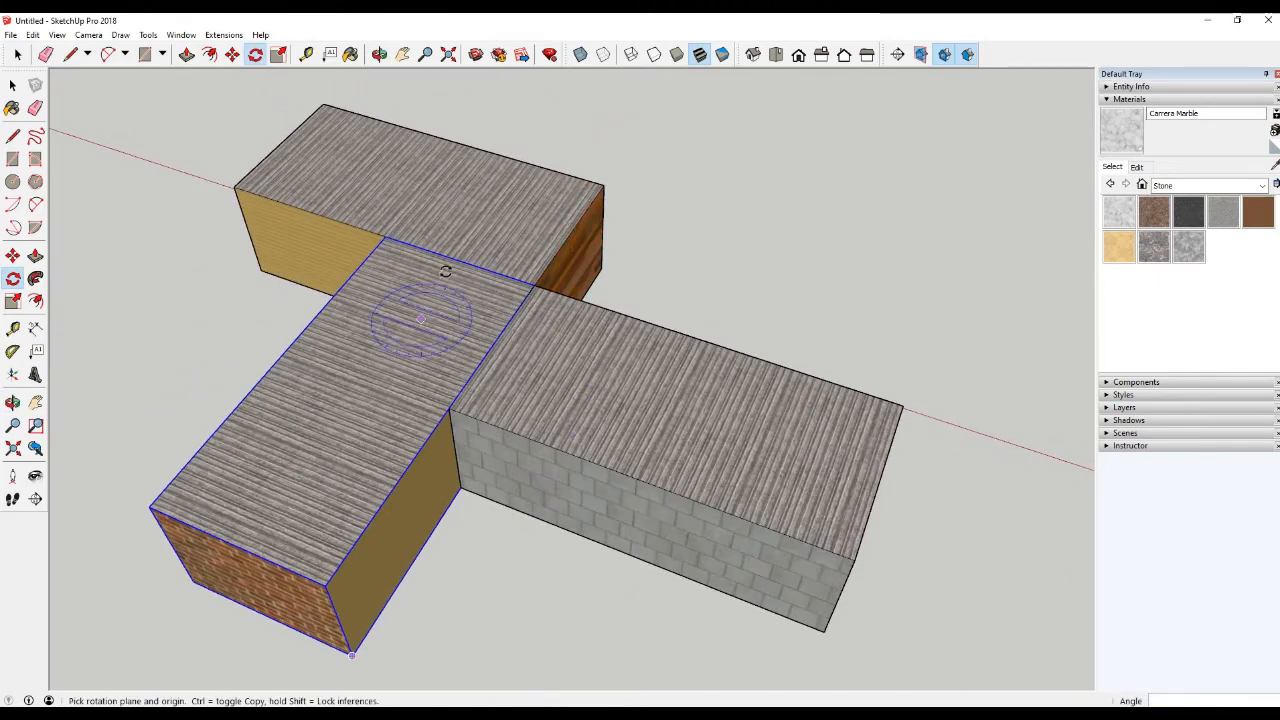
Examine the arrangement of the three boxes and their faces from several angles
middle_drag(640, 423, 514, 366)
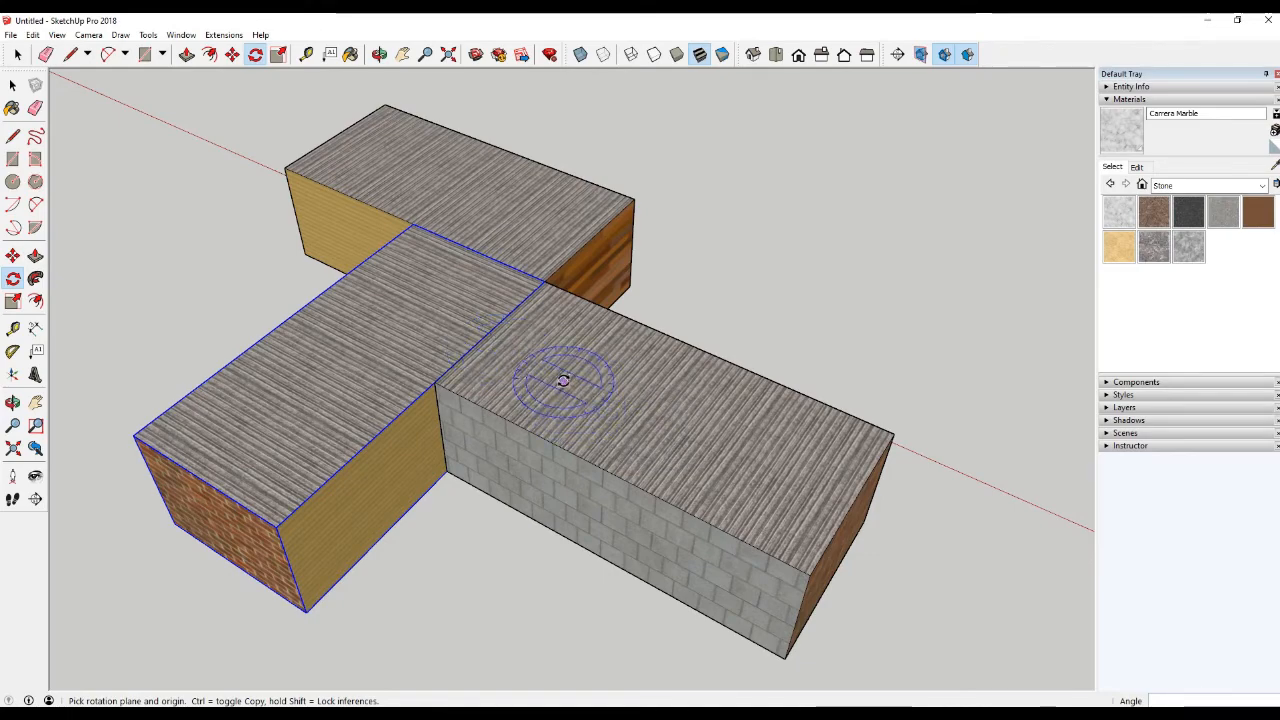
middle_drag(563, 380, 210, 88)
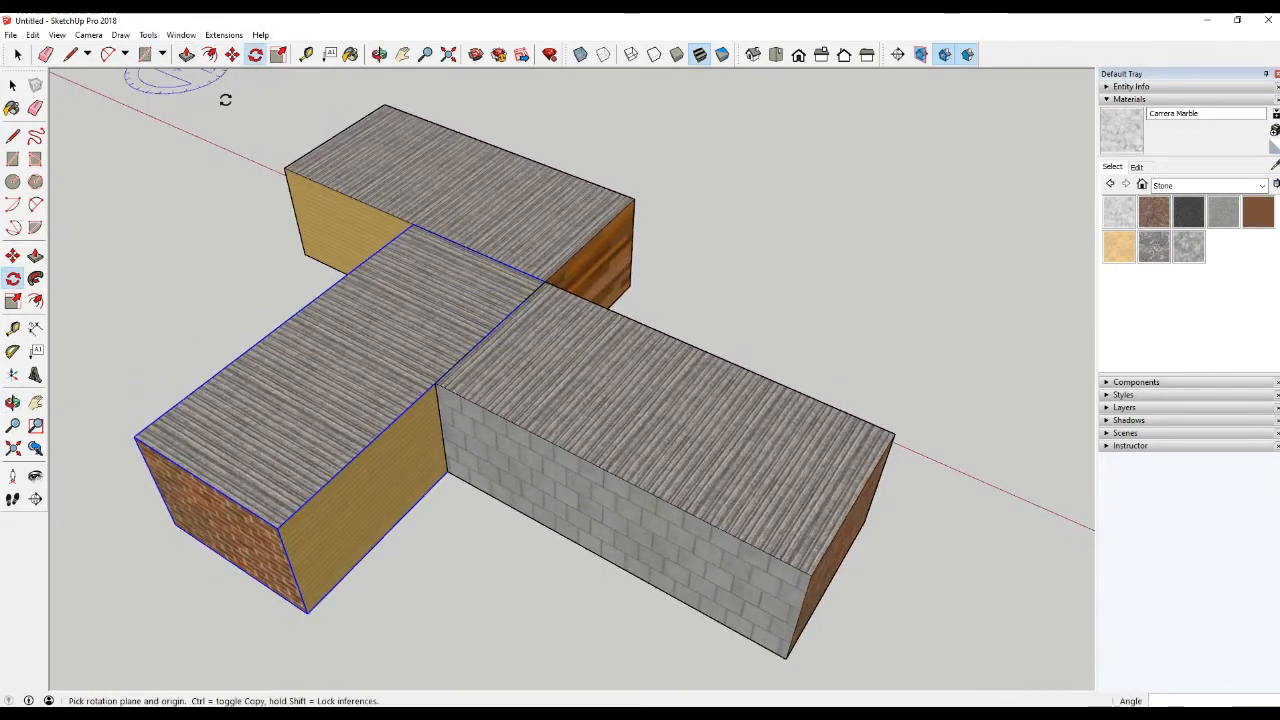
middle_drag(486, 371, 406, 283)
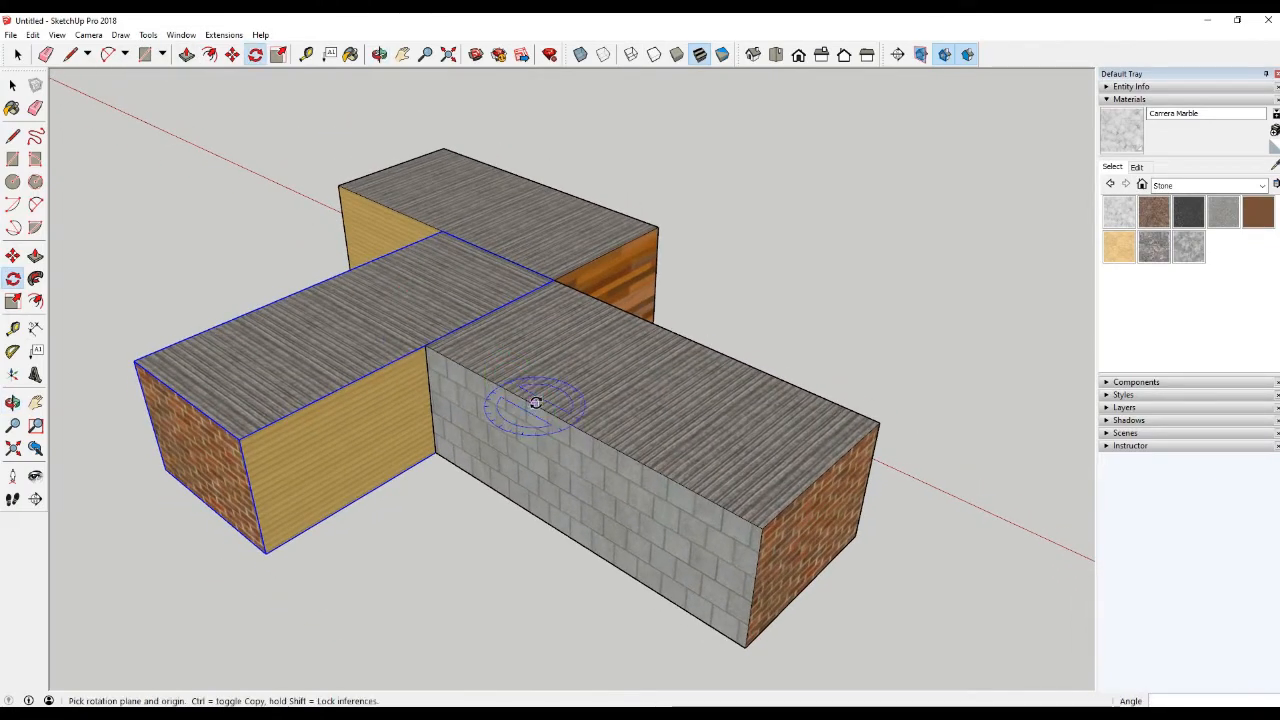
middle_drag(538, 395, 509, 335)
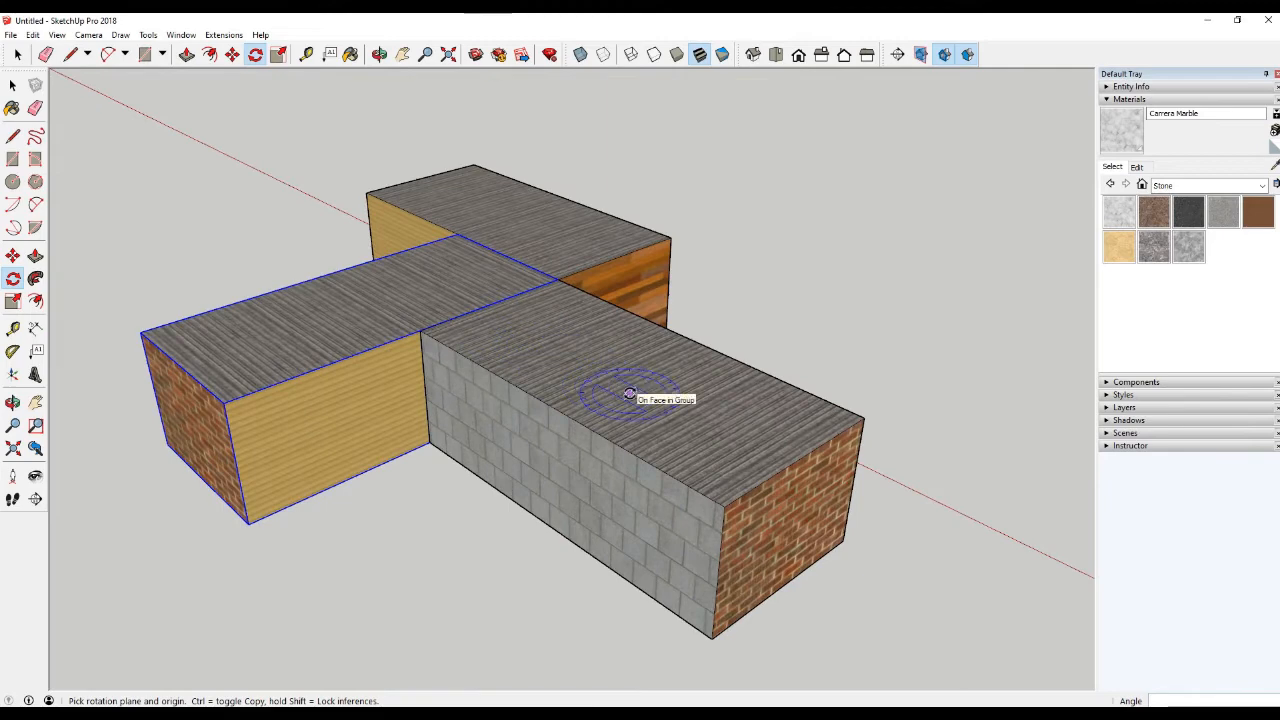
scroll(632, 398, up, 2)
scroll(587, 316, down, 3)
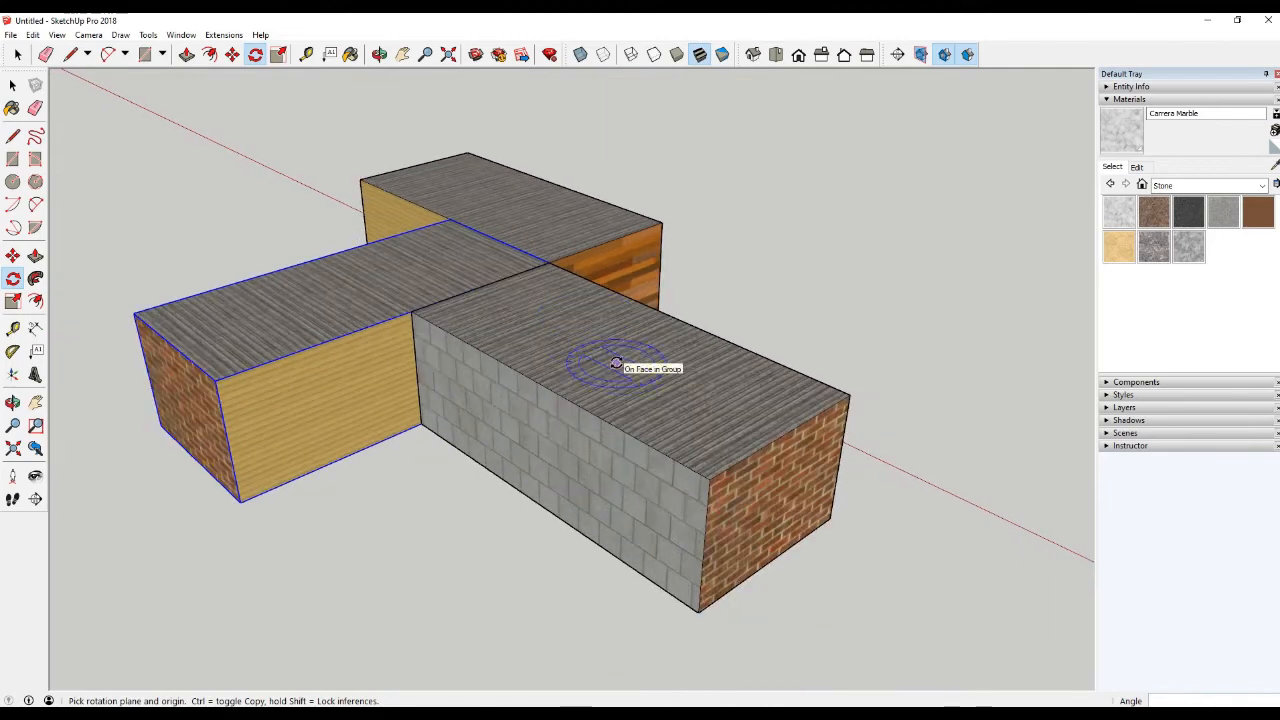
middle_drag(616, 363, 612, 381)
Try to rotate the front box with the Rotate tool centred on its top face, in the horizontal plane
key(space)
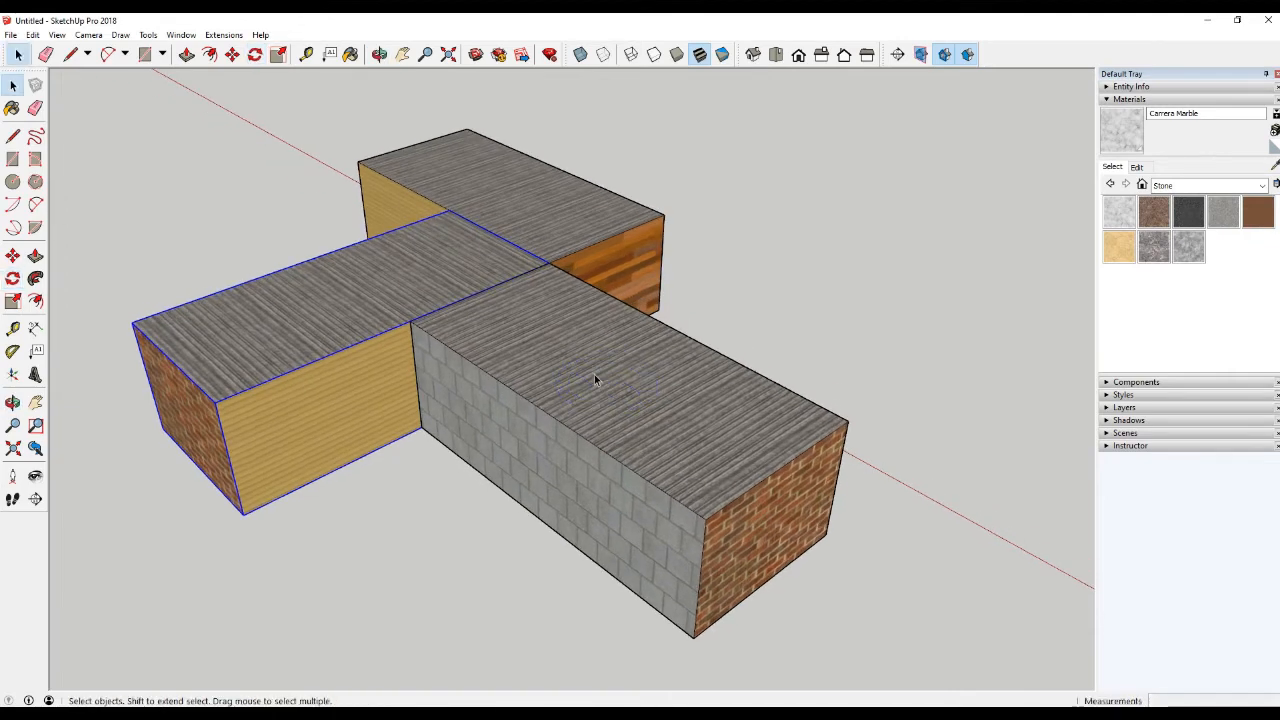
click(593, 373)
key(q)
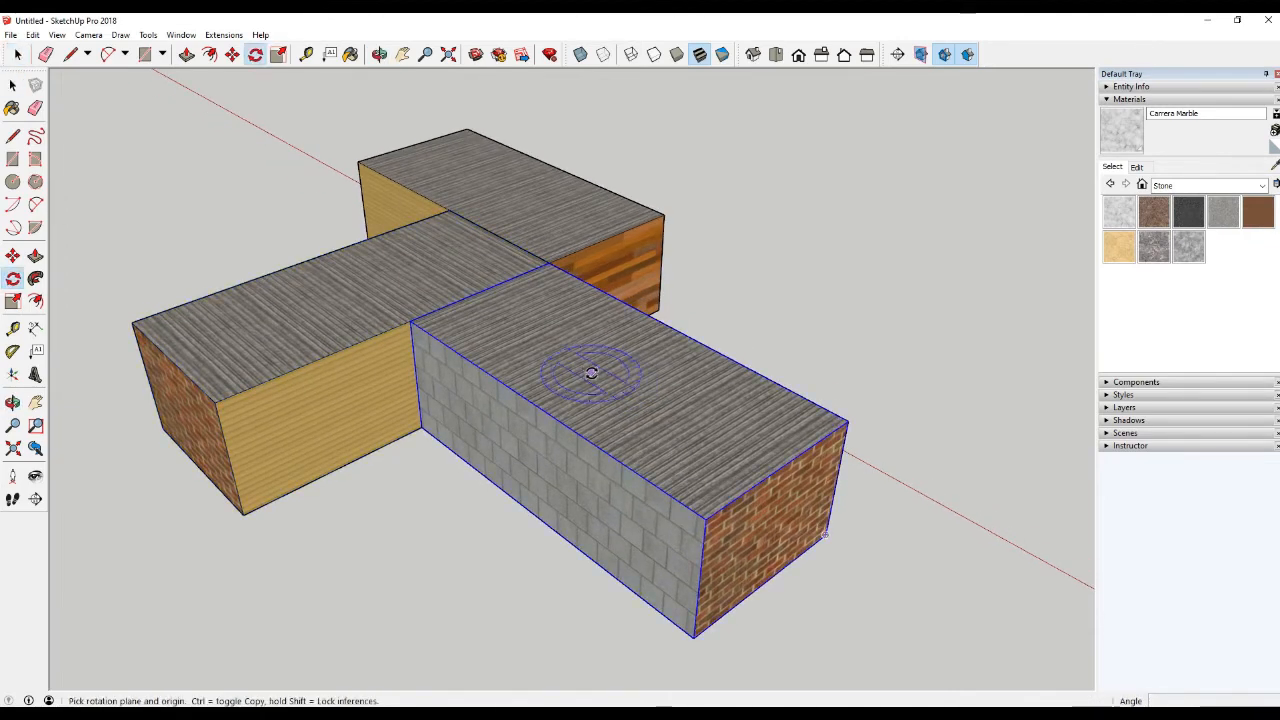
click(594, 374)
click(666, 414)
key(space)
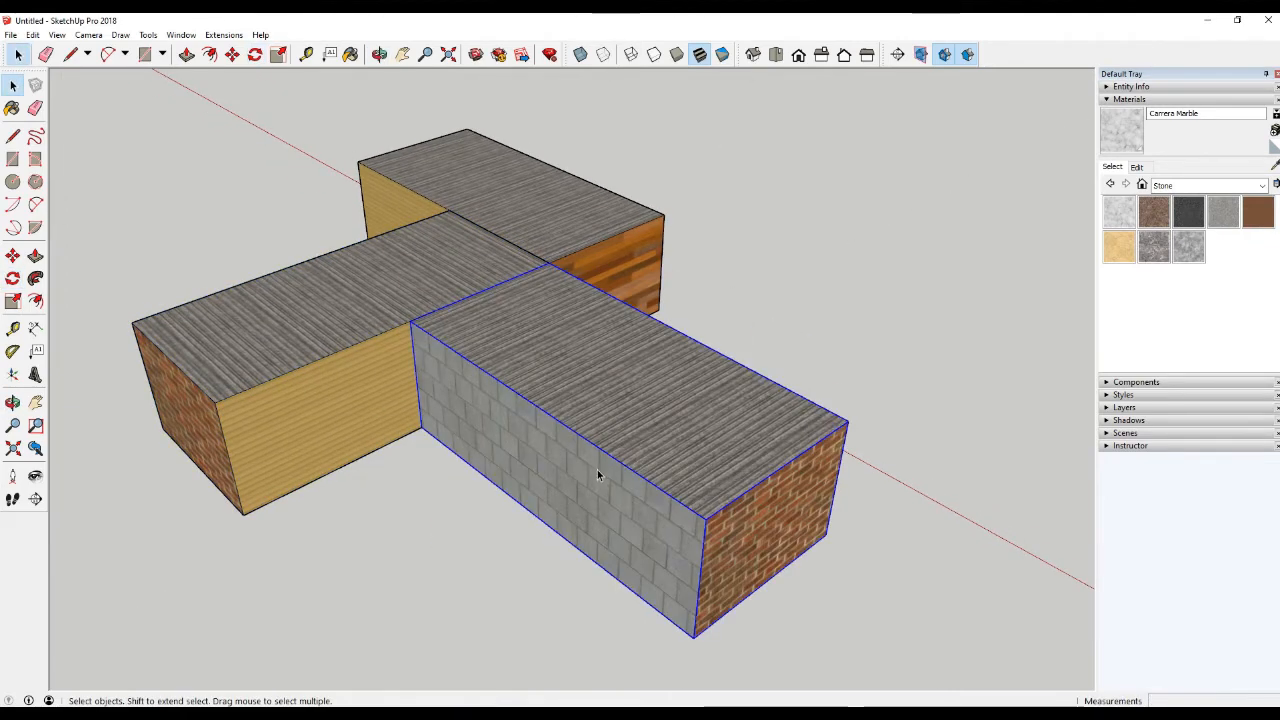
Try to rotate the front box with the protractor placed on its grey block side face
key(q)
middle_drag(574, 477, 596, 443)
scroll(596, 443, up, 2)
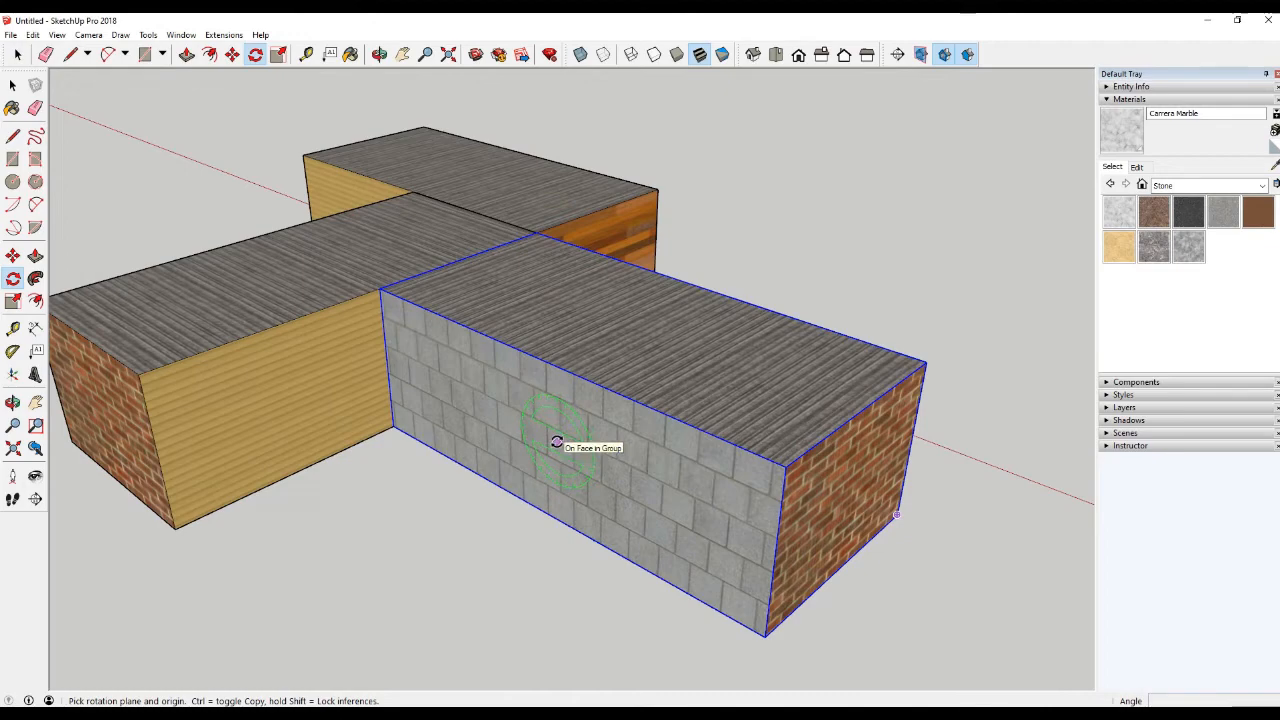
click(557, 441)
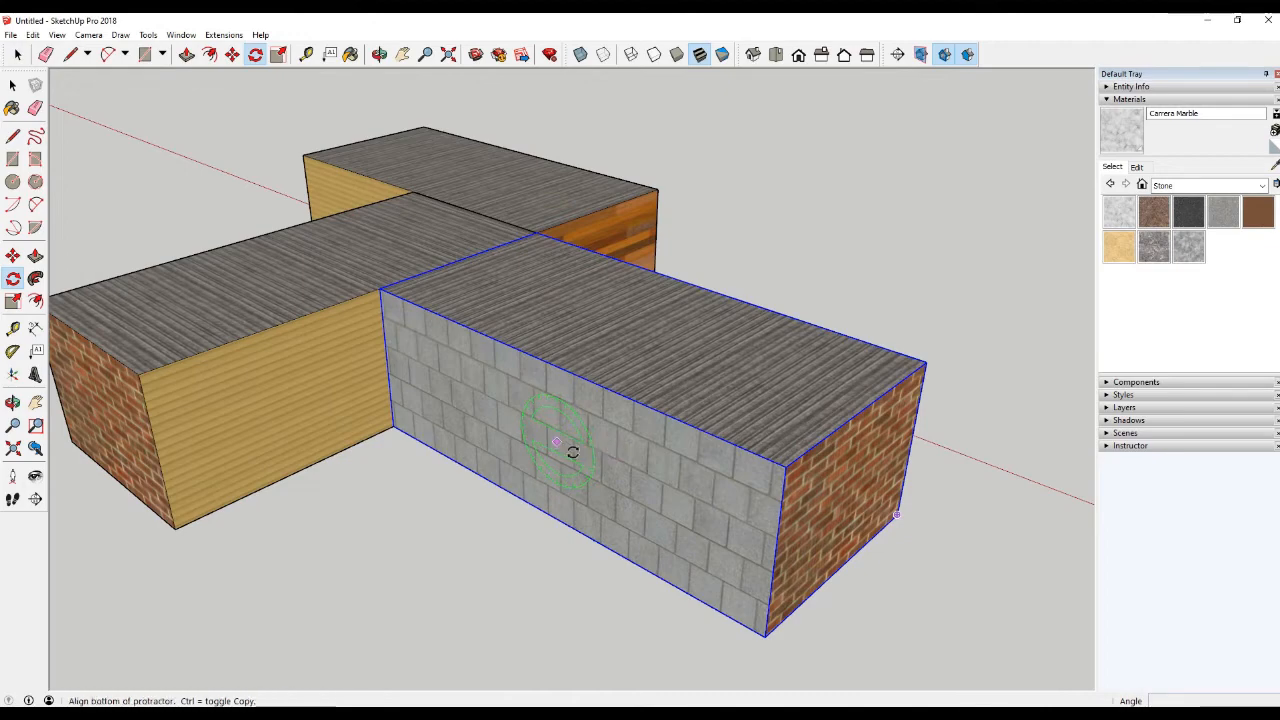
click(645, 479)
key(space)
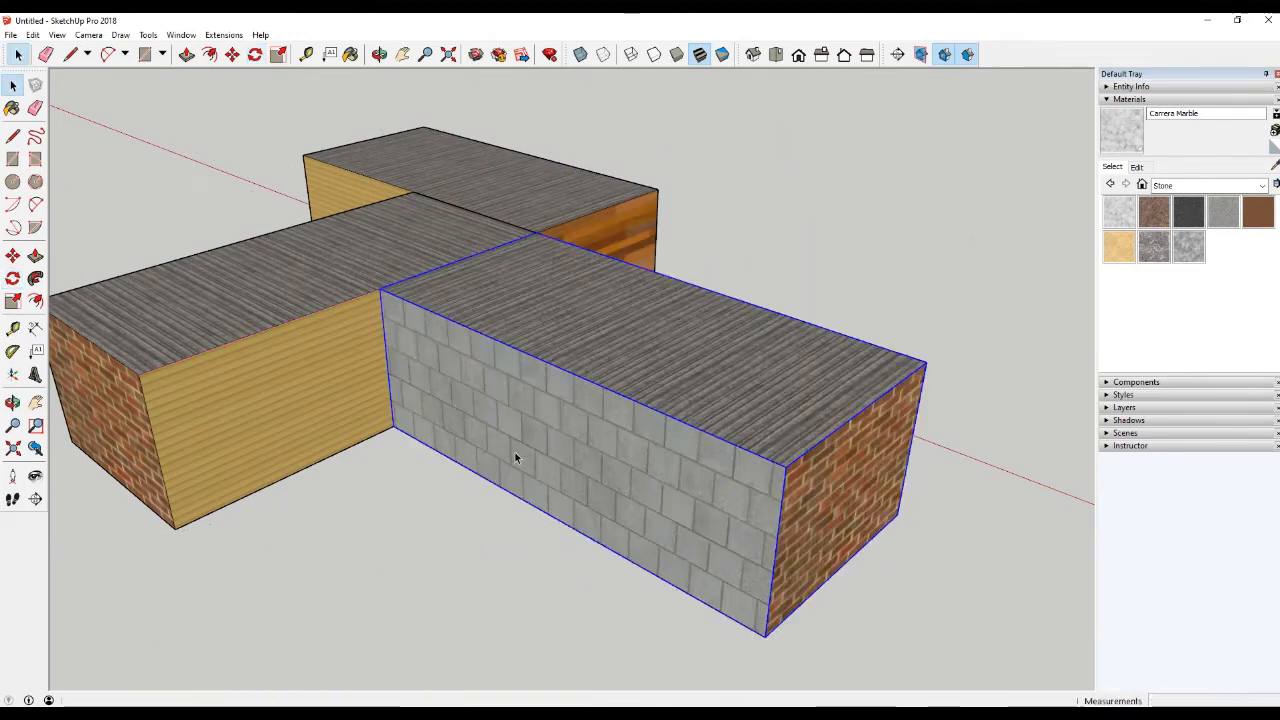
Try to rotate the front box with the protractor placed on its brick end face
key(q)
middle_drag(842, 499, 657, 471)
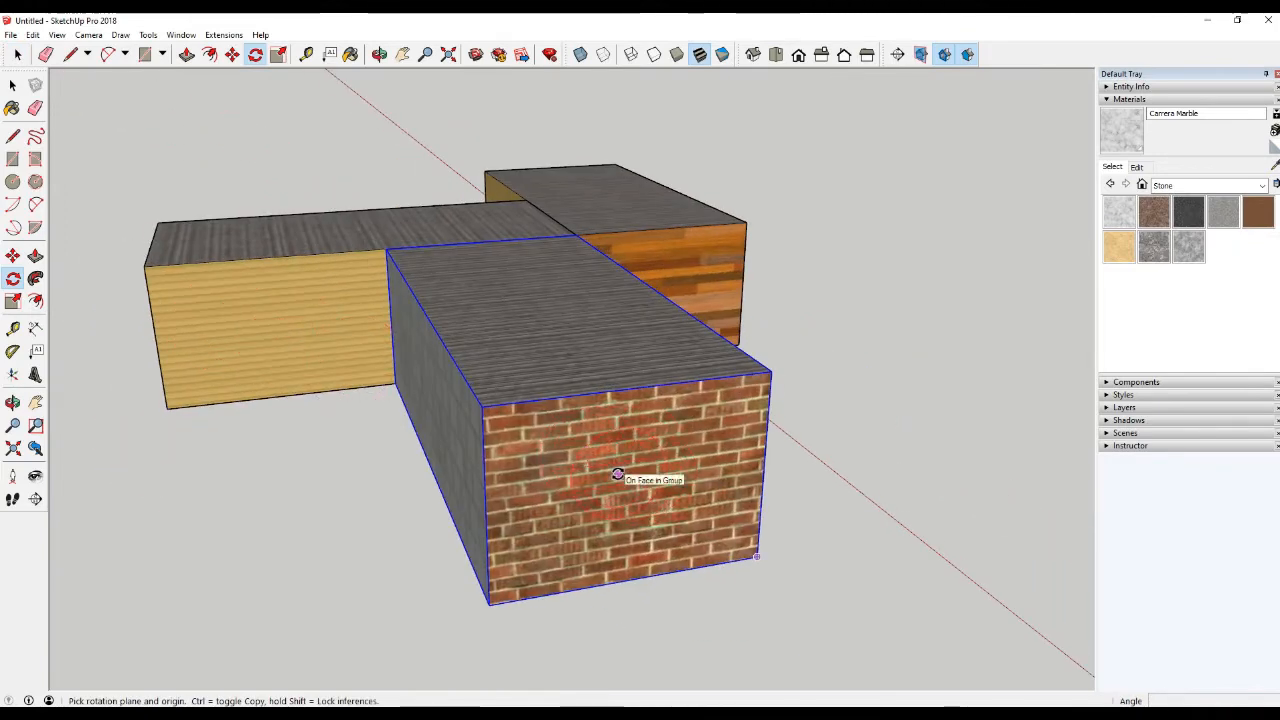
drag(618, 474, 722, 462)
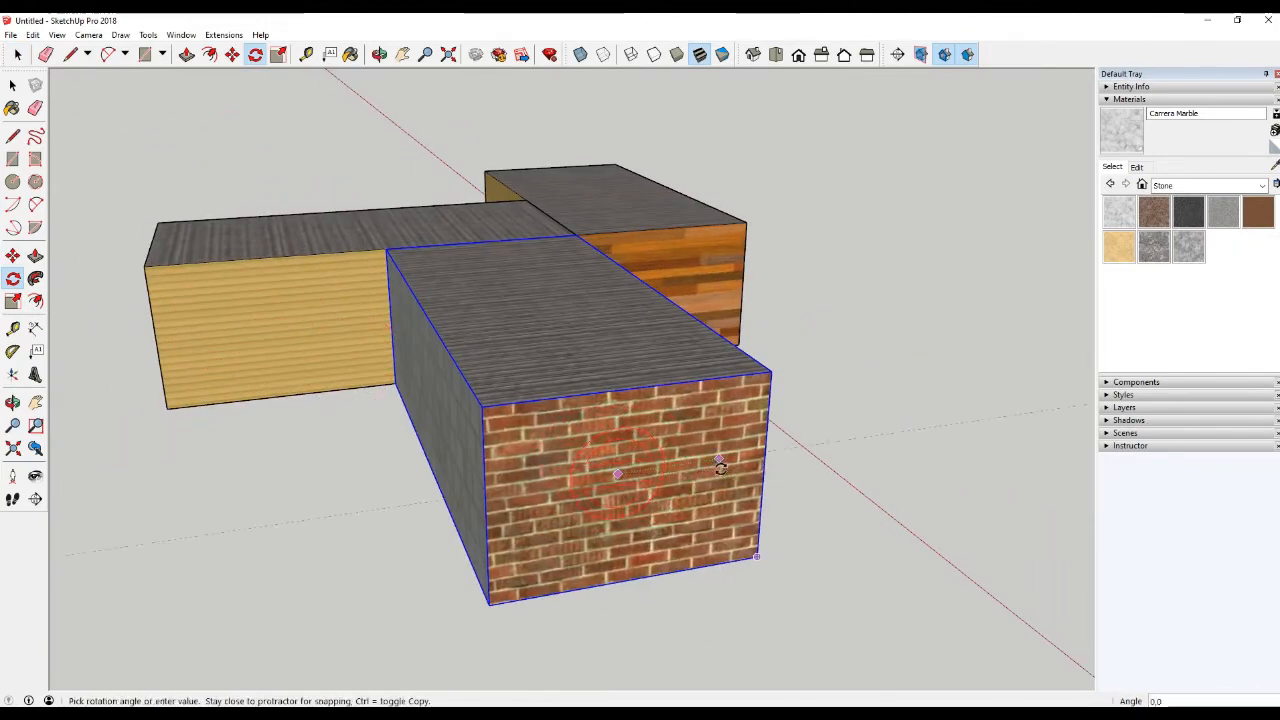
key(space)
Select all three boxes and try to rotate them in the horizontal plane about their shared top corner
middle_drag(624, 438, 612, 402)
key(q)
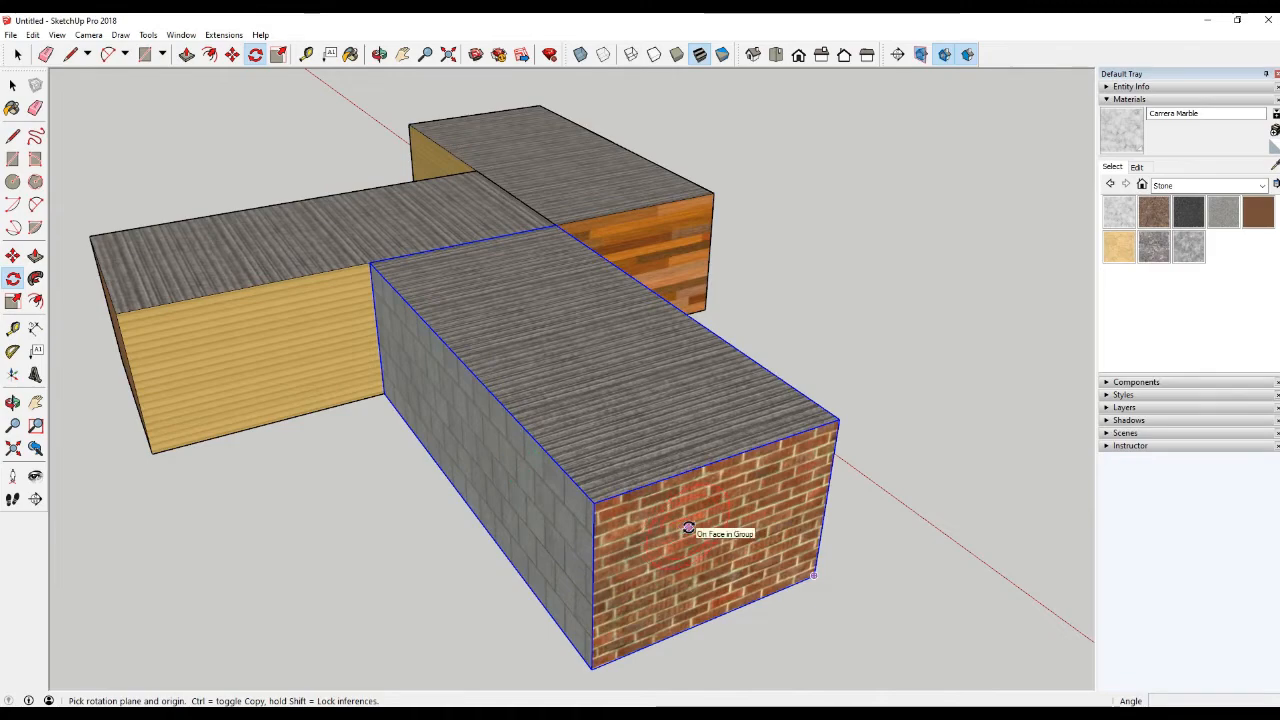
middle_drag(777, 486, 524, 399)
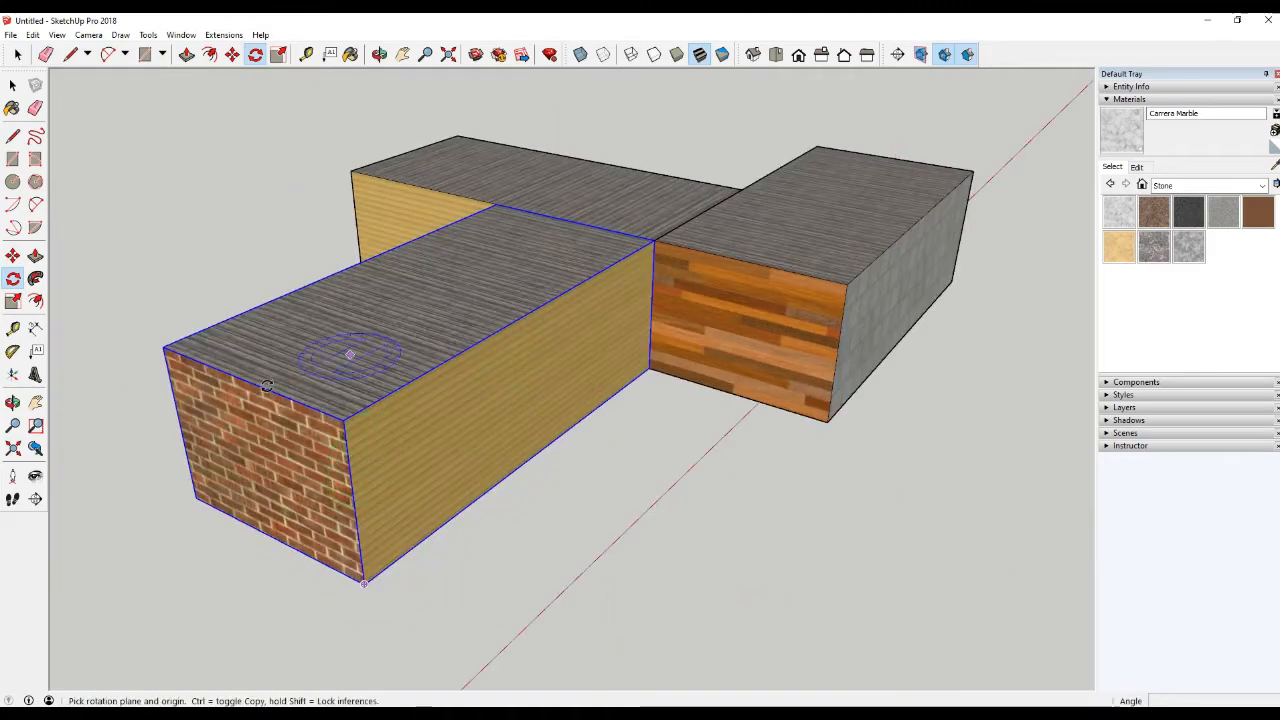
middle_drag(266, 386, 591, 470)
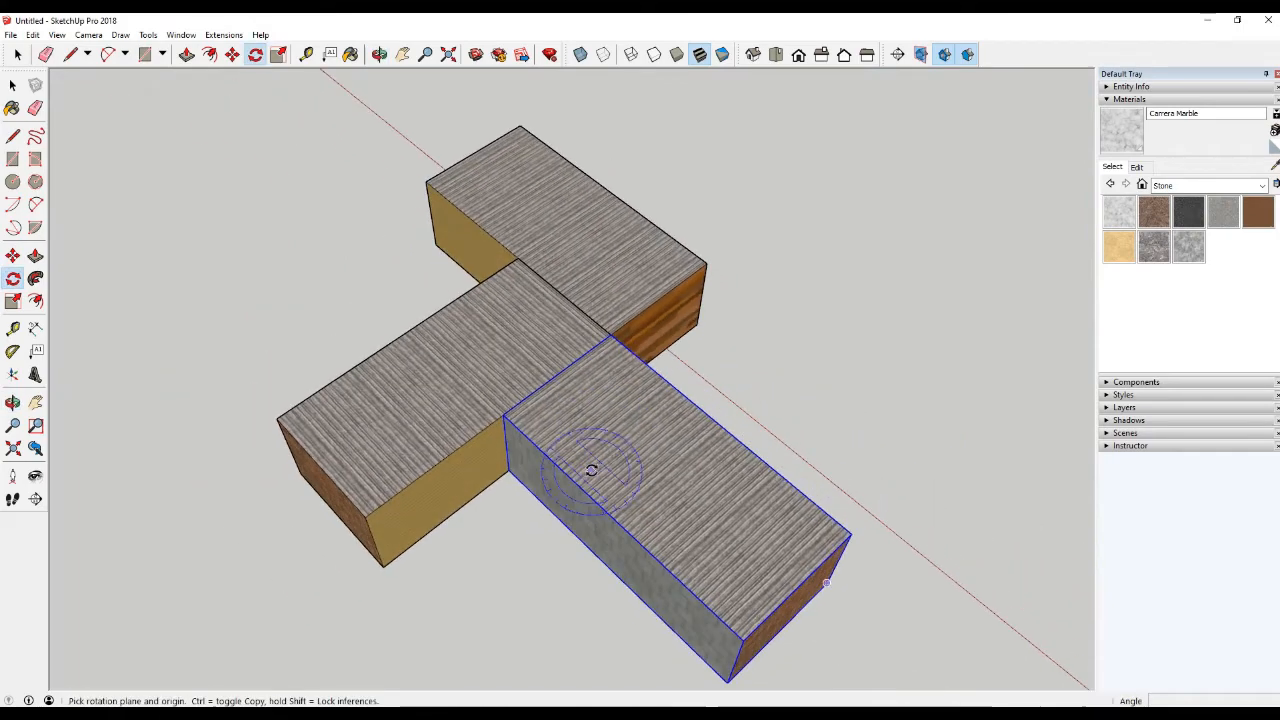
scroll(610, 465, down, 2)
key(space)
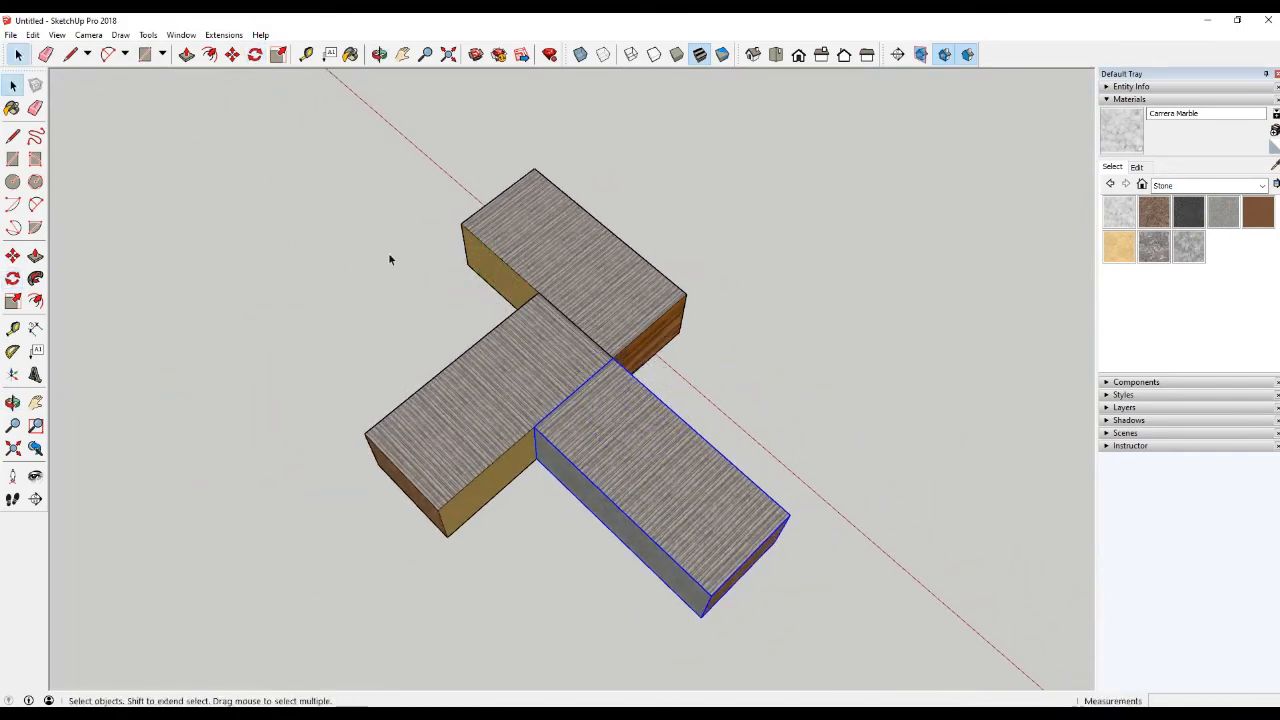
drag(250, 165, 883, 666)
key(q)
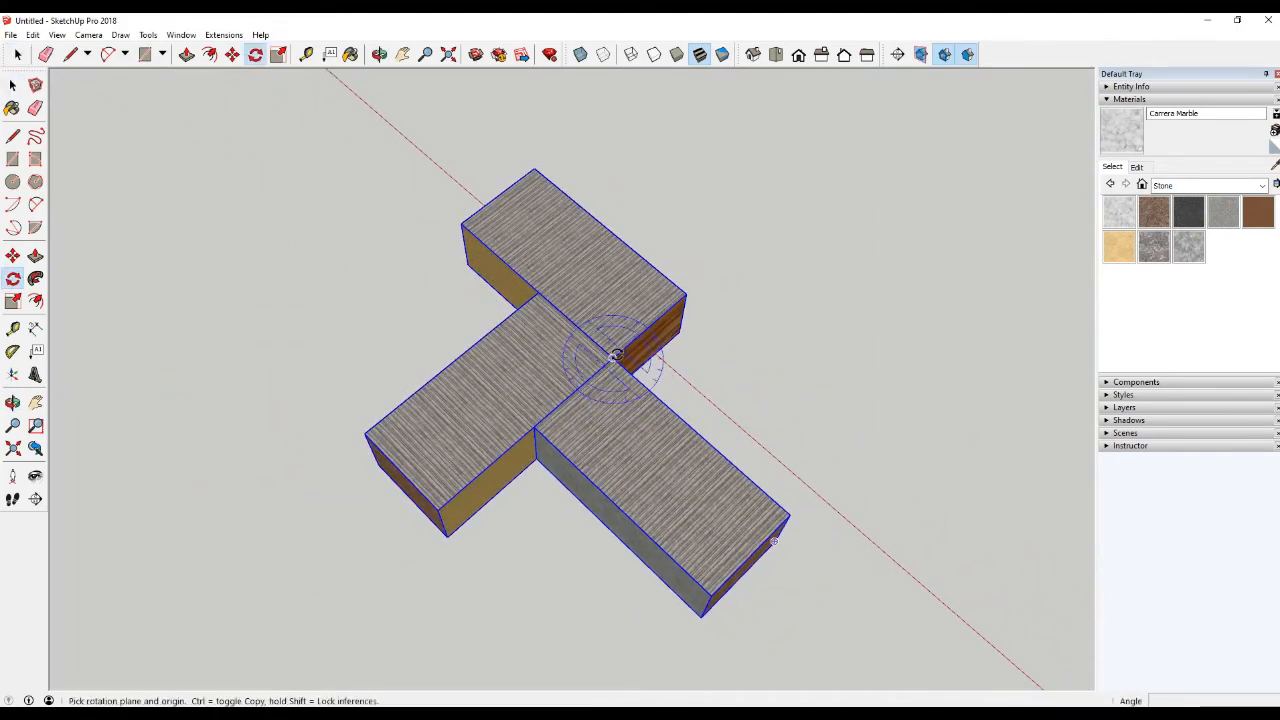
click(617, 355)
click(677, 371)
key(space)
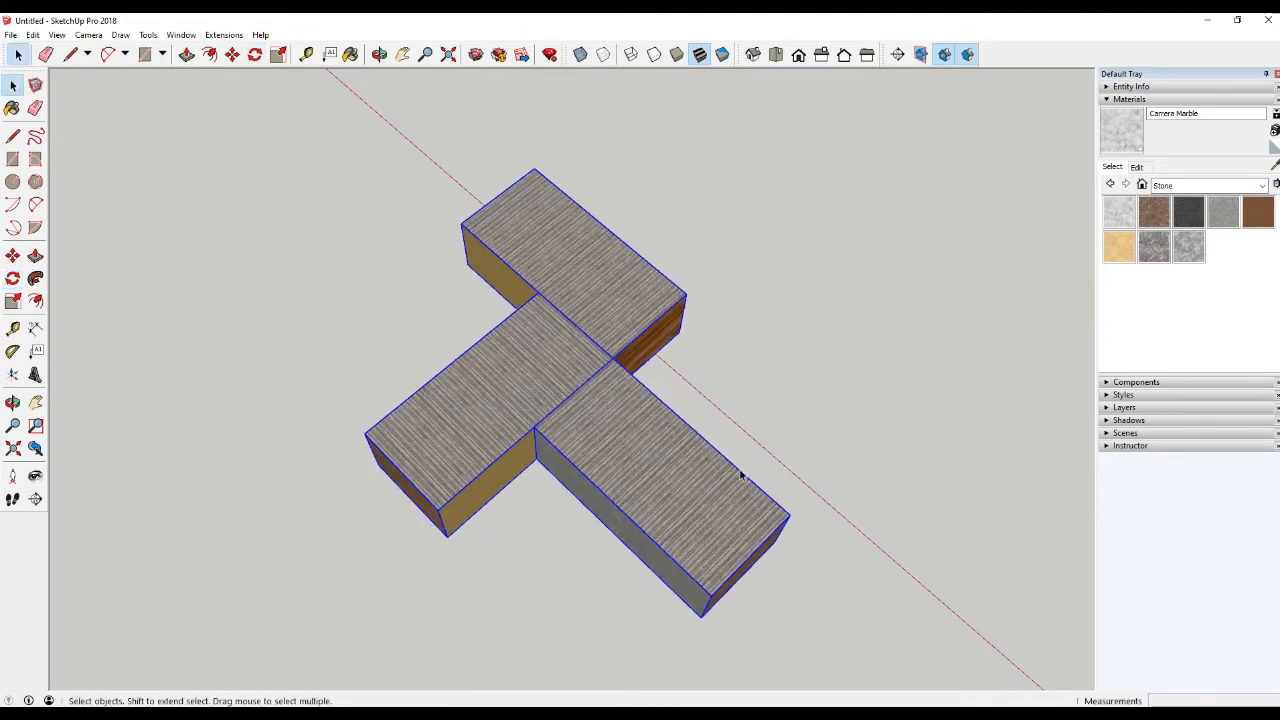
Try to rotate the three boxes in the brick end face's plane about the front box's upper front corner
middle_drag(741, 476, 698, 444)
key(q)
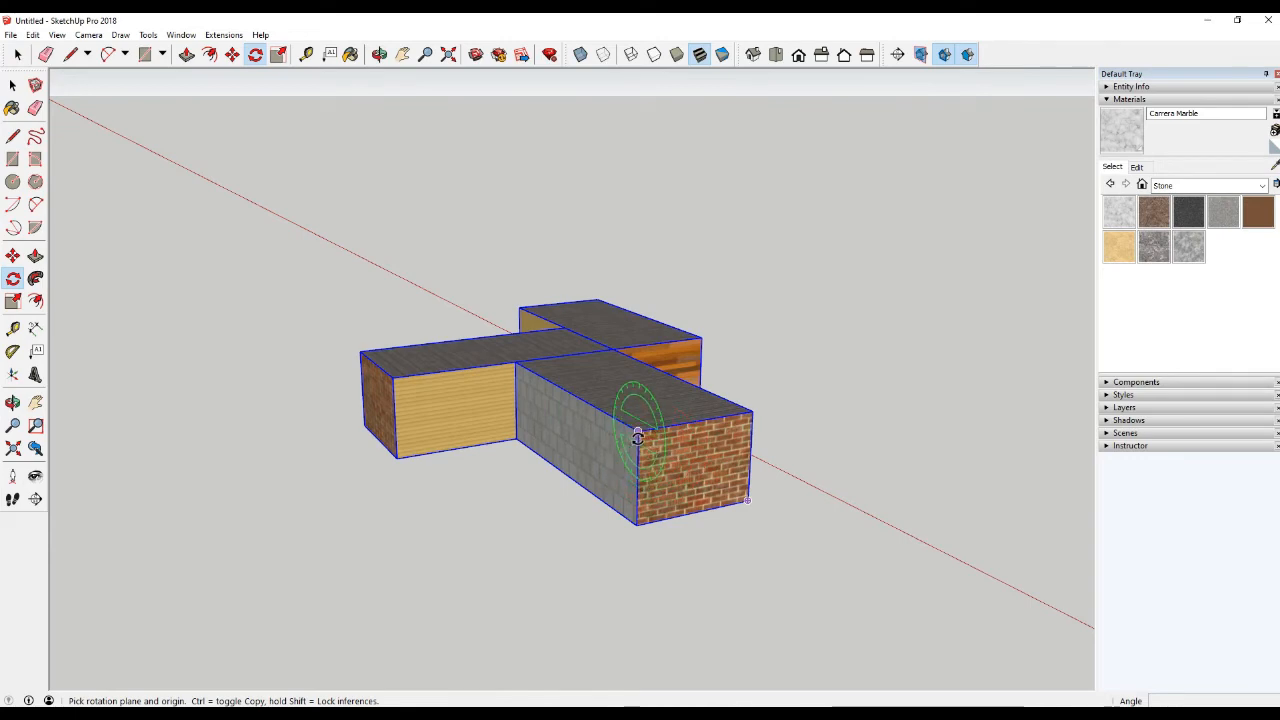
drag(637, 431, 634, 489)
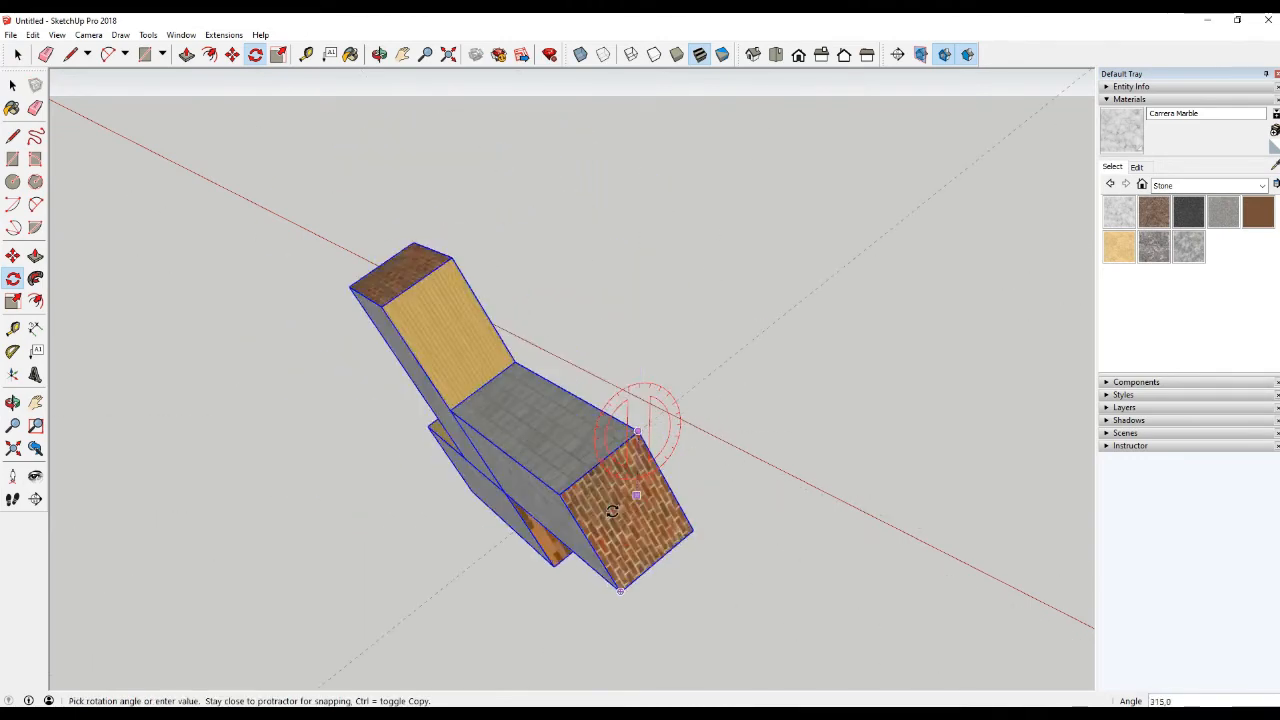
key(Escape)
key(space)
Try rotating the three boxes by 270° in the grey block face's plane, starting from its upper inner corner
middle_drag(590, 420, 782, 482)
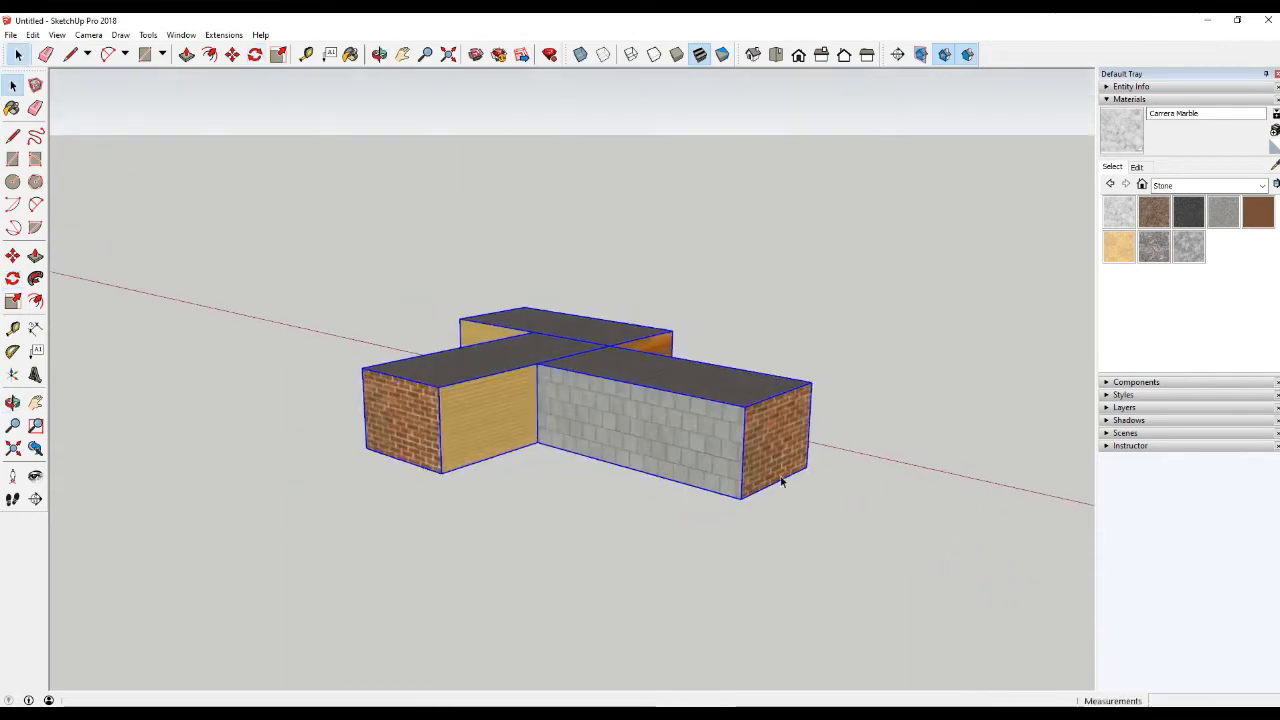
key(q)
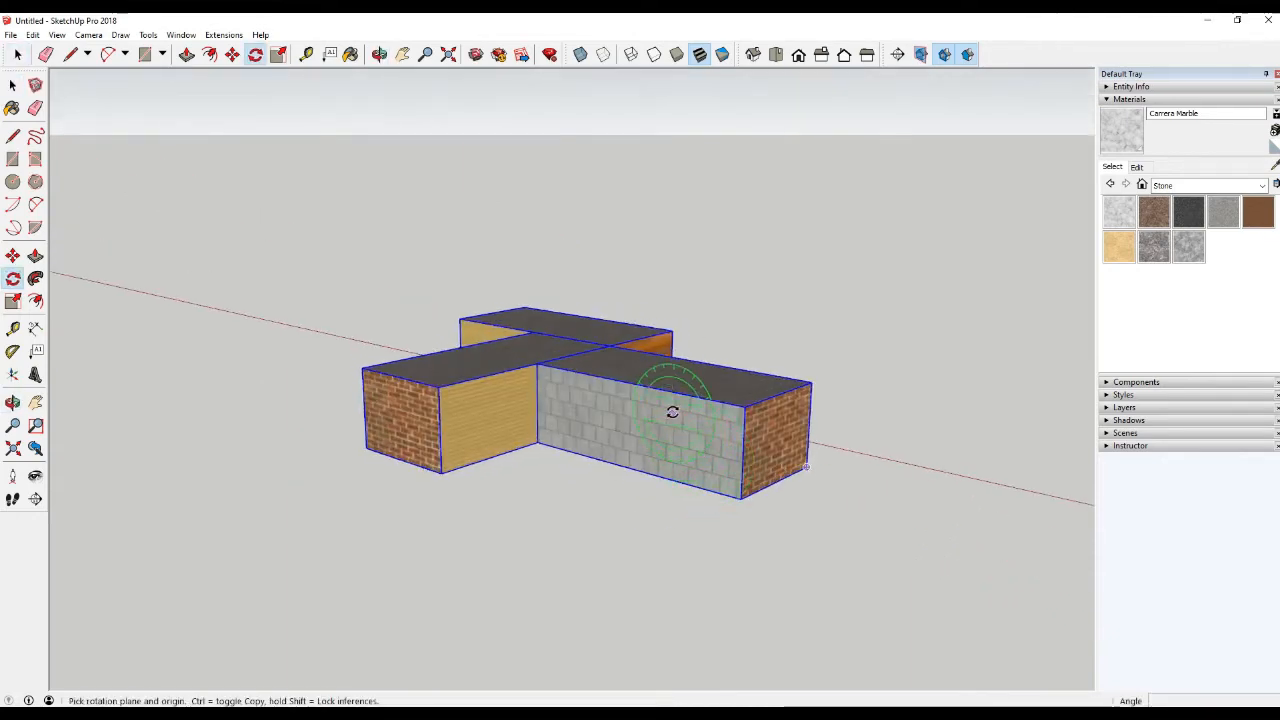
click(538, 363)
click(600, 377)
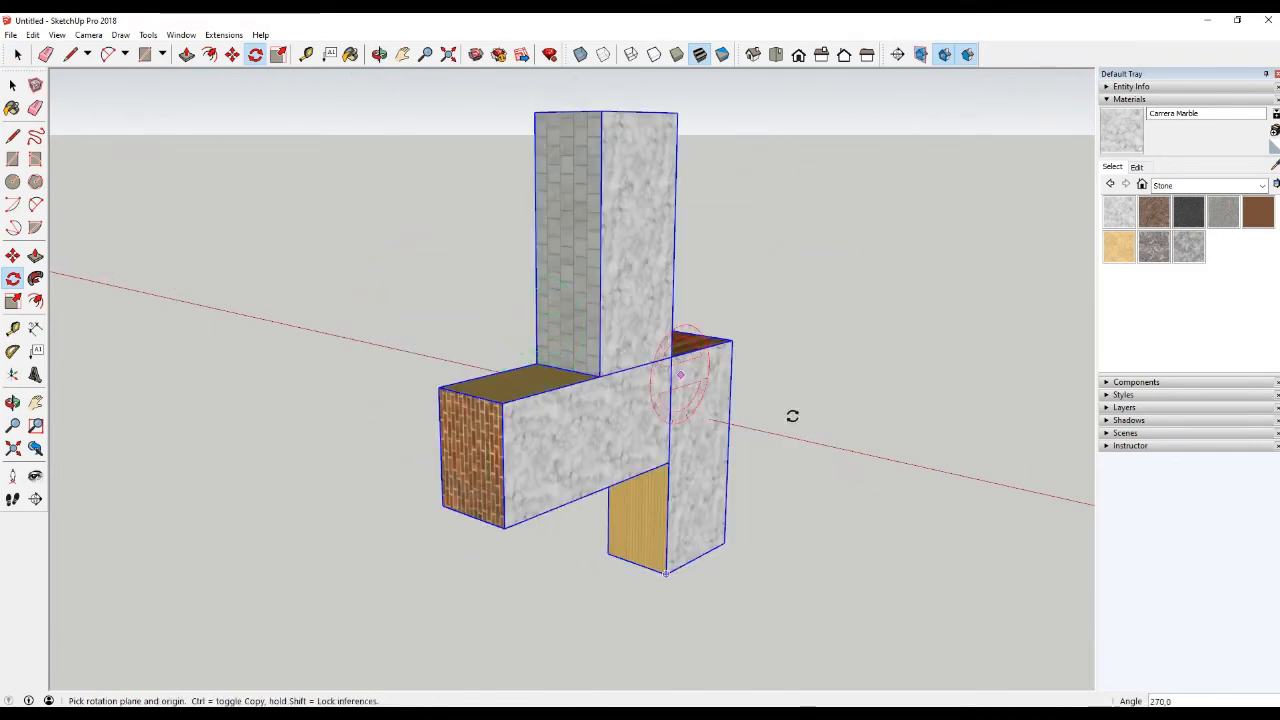
mouse_move(791, 414)
middle_down()
mouse_move(663, 463)
mouse_move(783, 417)
middle_up()
key(Escape)
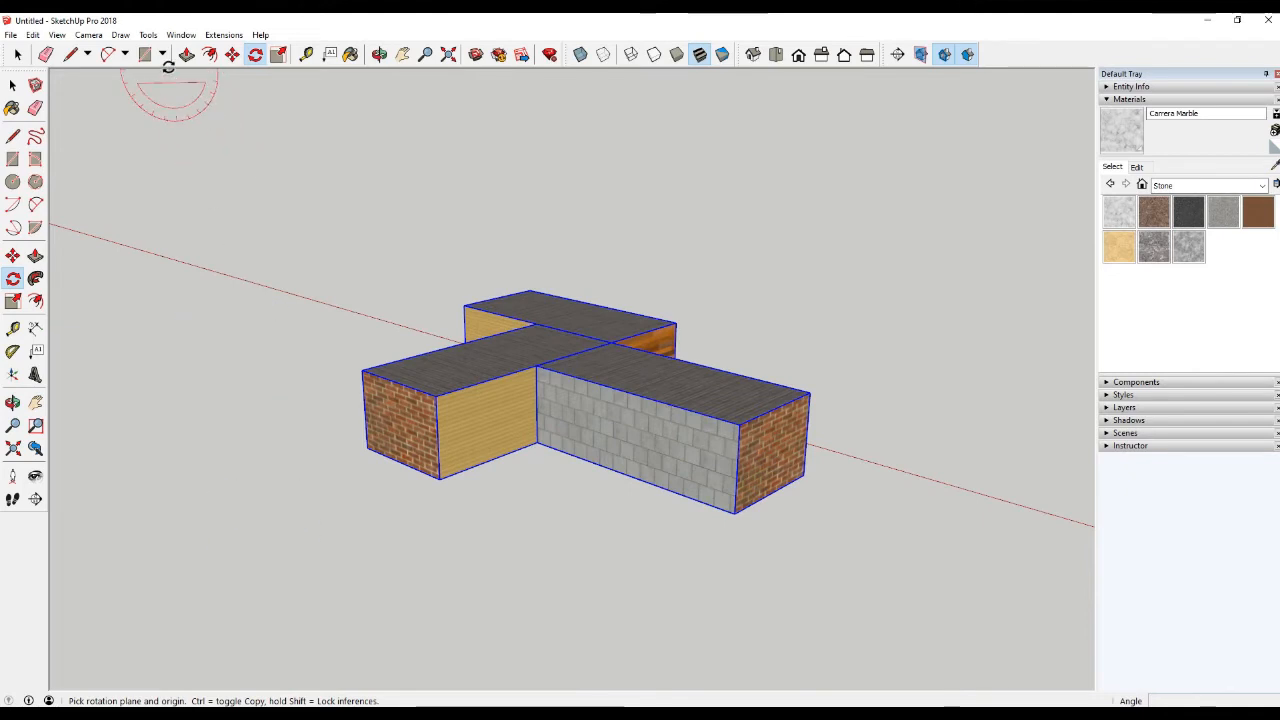
Delete the two rotated copies, keeping only the front box with the grey block side
click(148, 36)
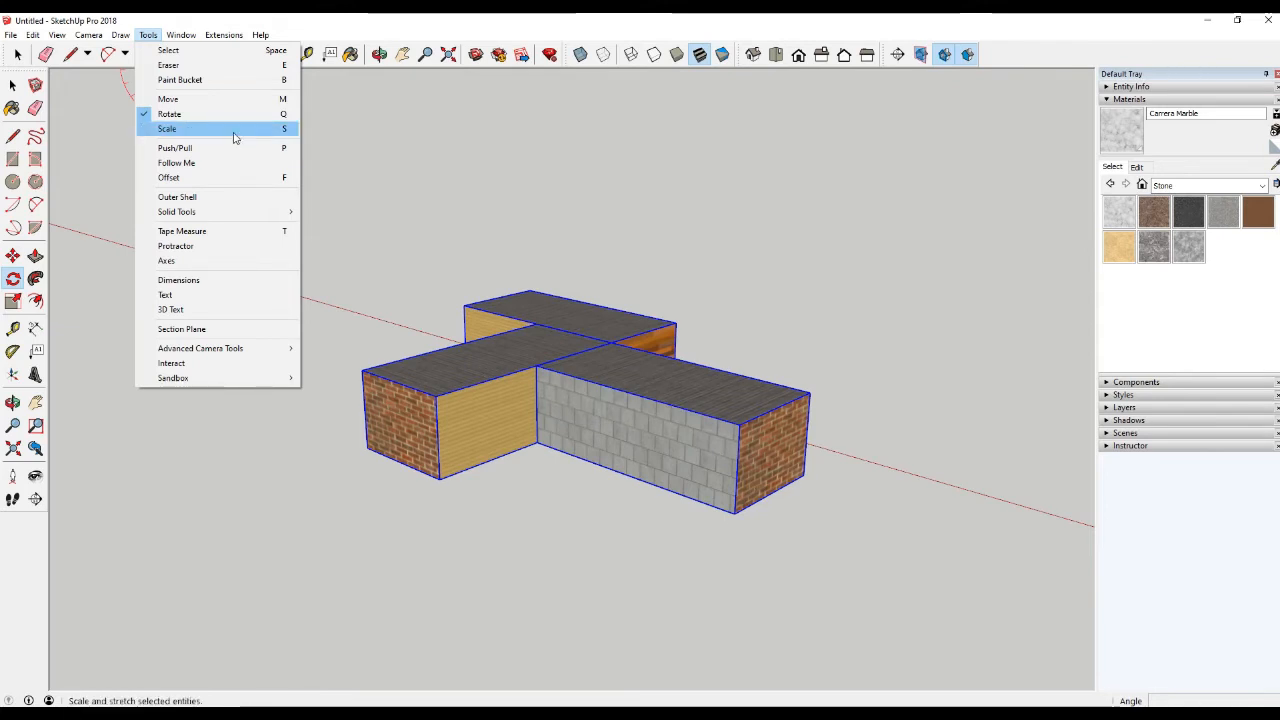
click(530, 390)
middle_drag(533, 396, 538, 456)
key(space)
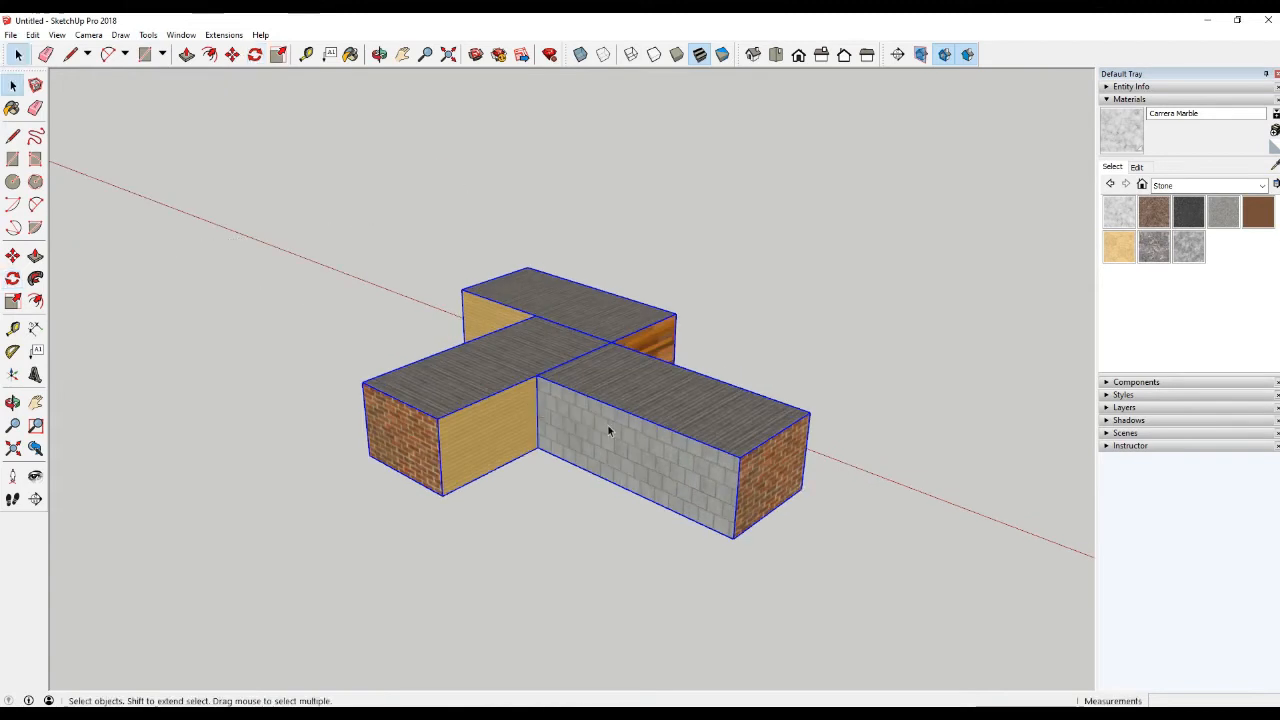
click(605, 431)
click(516, 392)
key(Delete)
scroll(691, 443, up, 4)
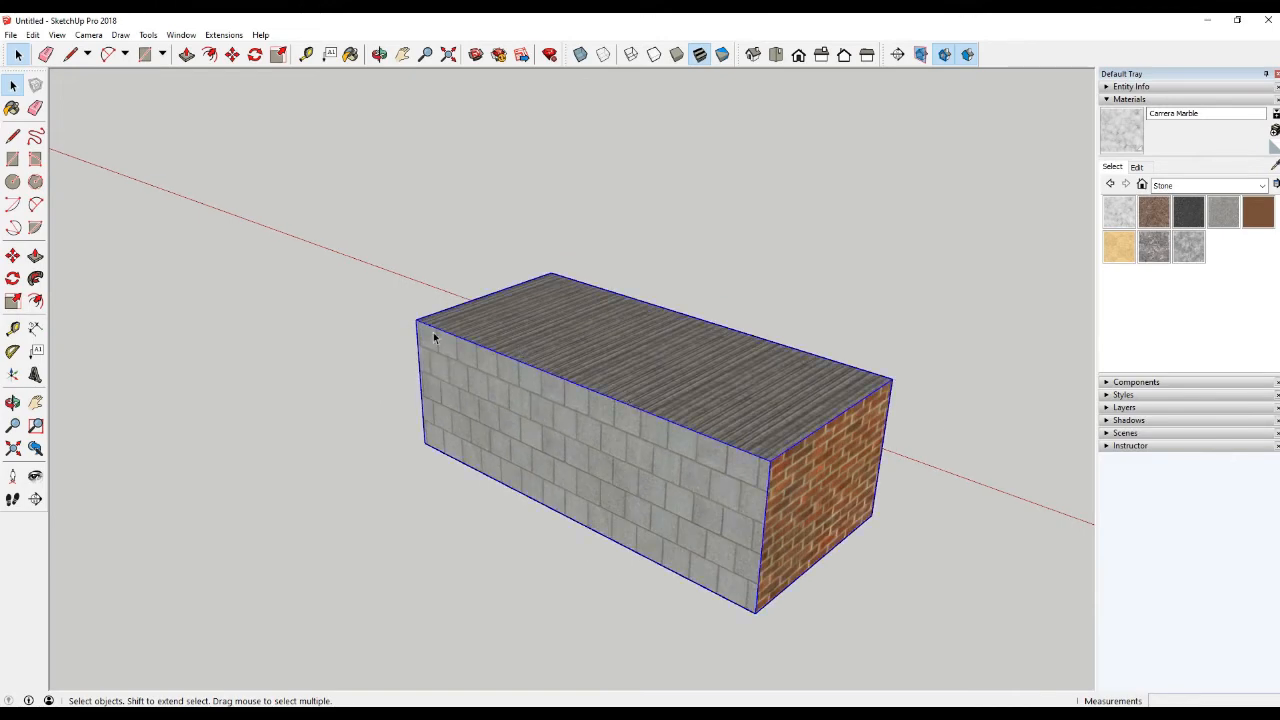
Activate the Scale tool and pick the remaining box as the object to scale
click(148, 35)
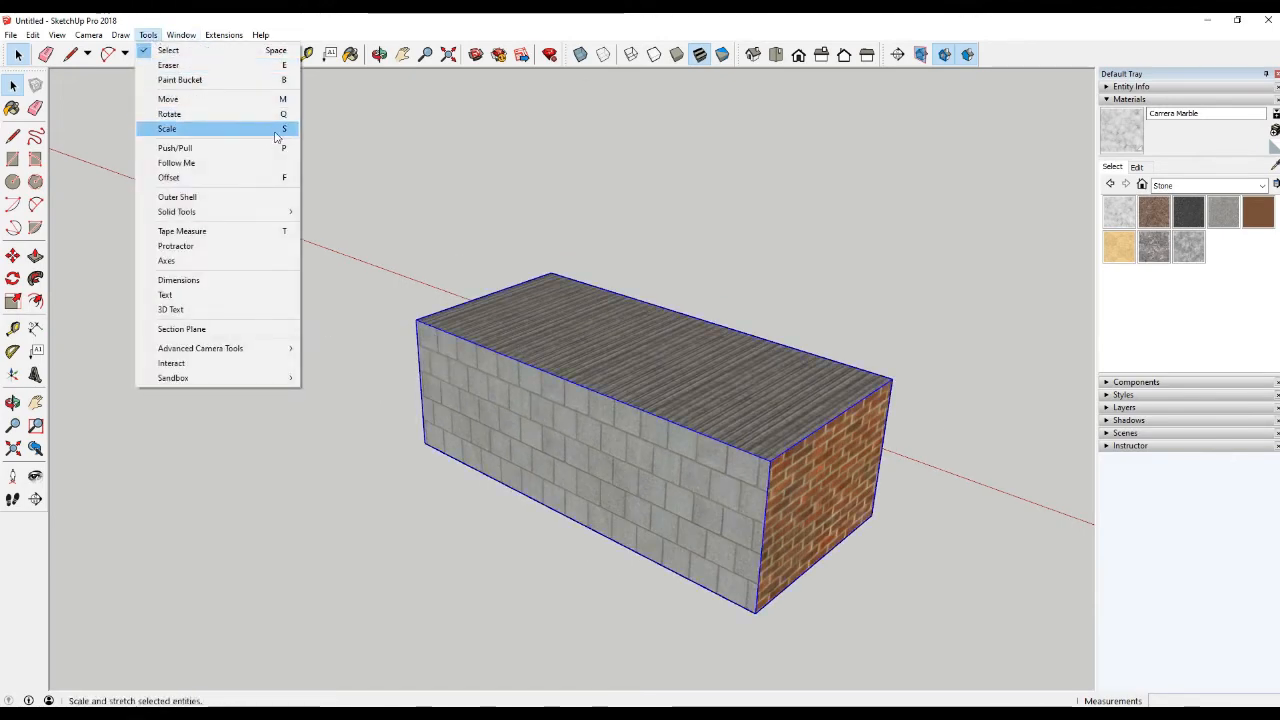
click(435, 207)
key(s)
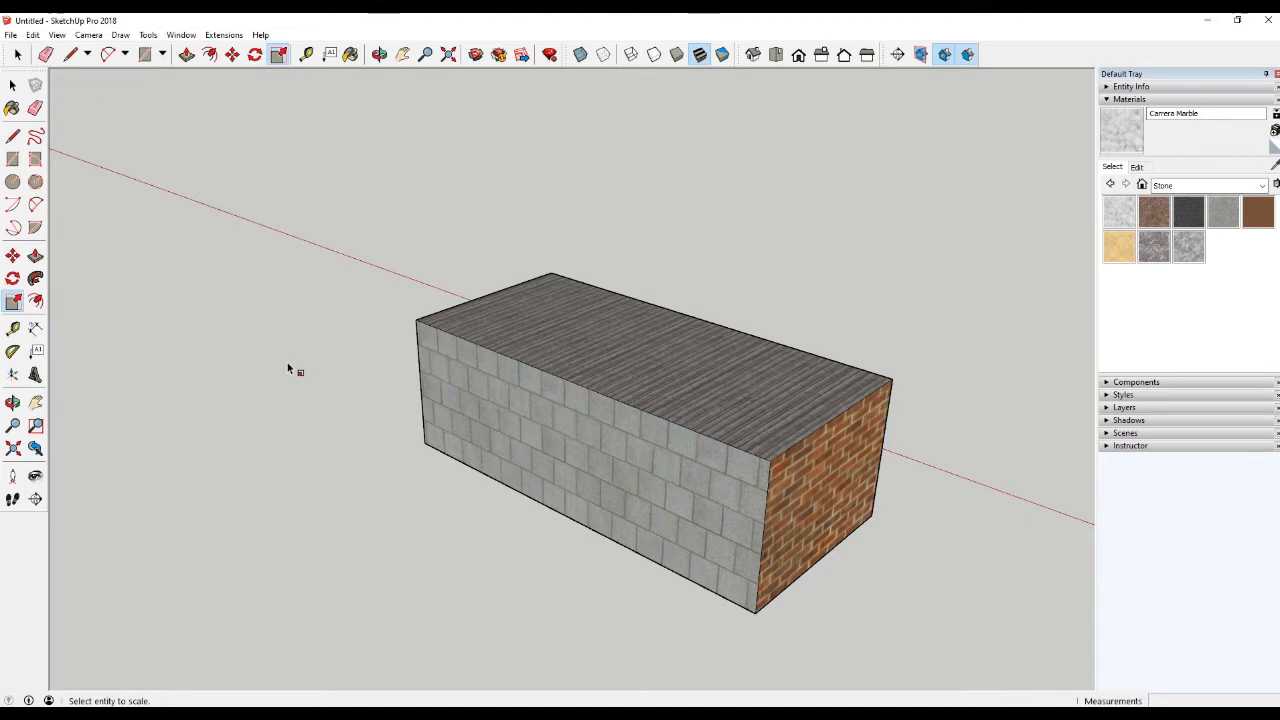
click(511, 372)
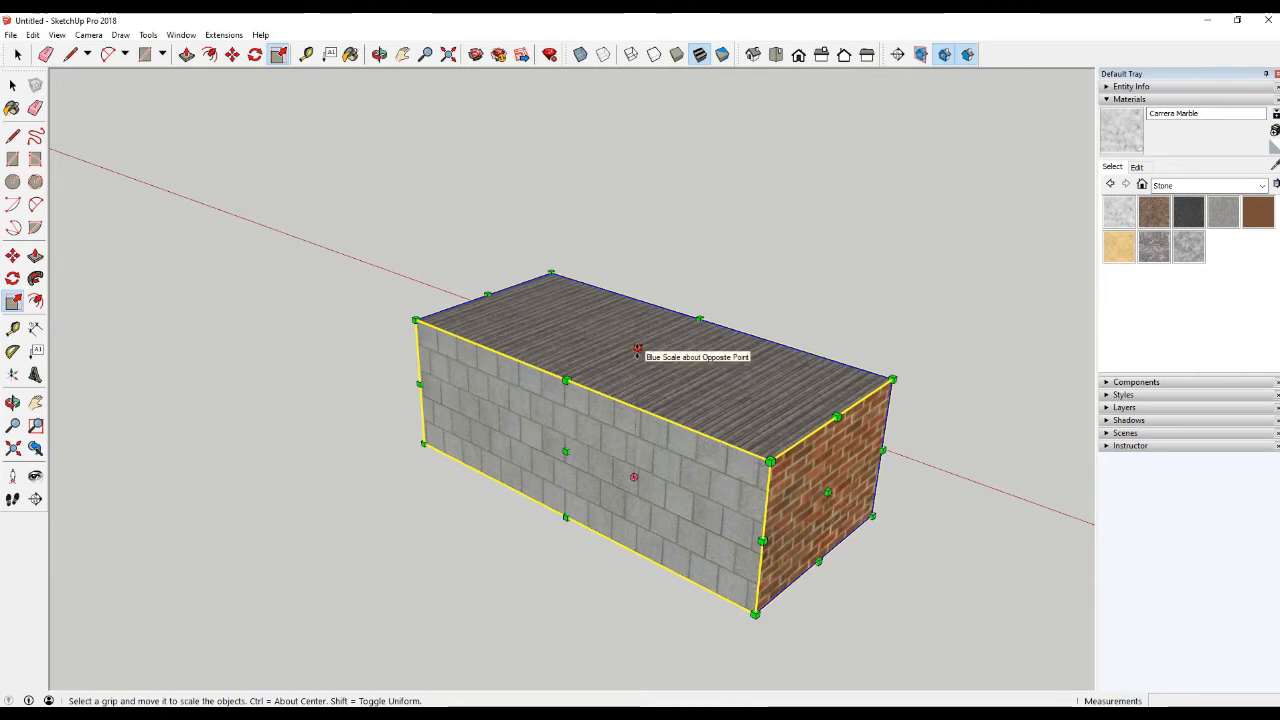
Try to scale the box's height from the top face's centre grip and its length from the brick end grip
drag(637, 350, 670, 342)
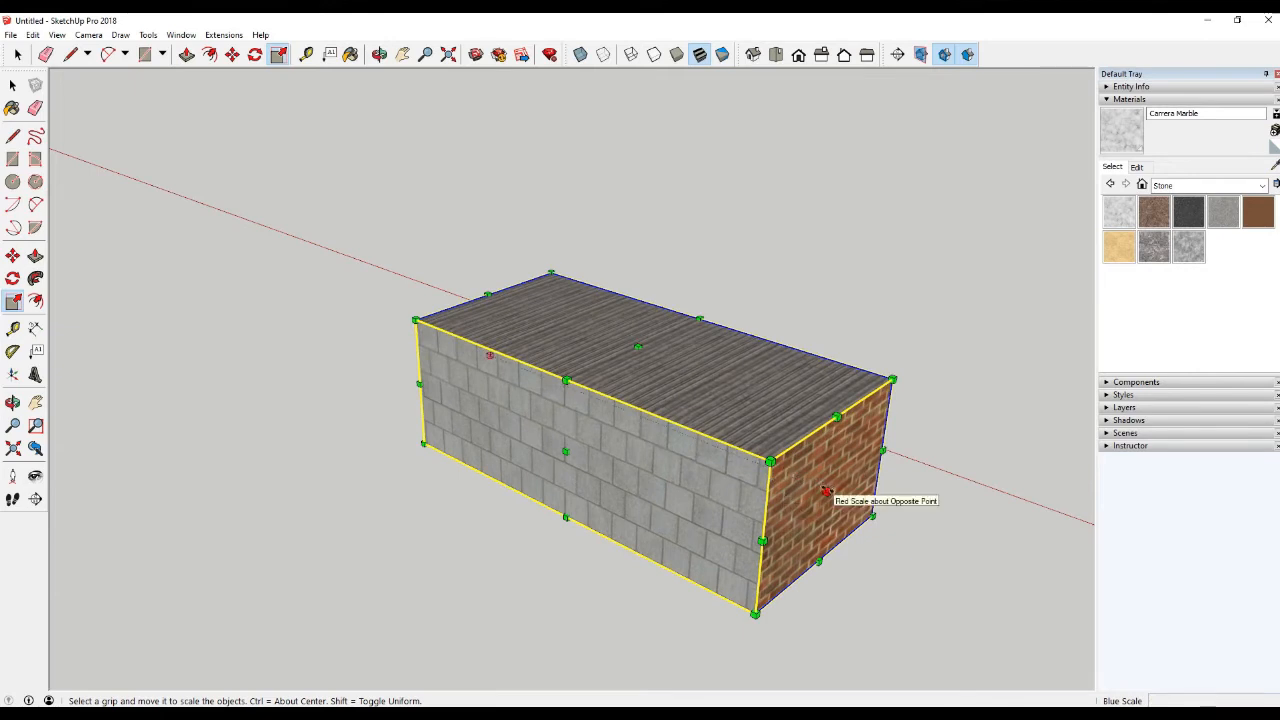
drag(825, 490, 631, 450)
key(Escape)
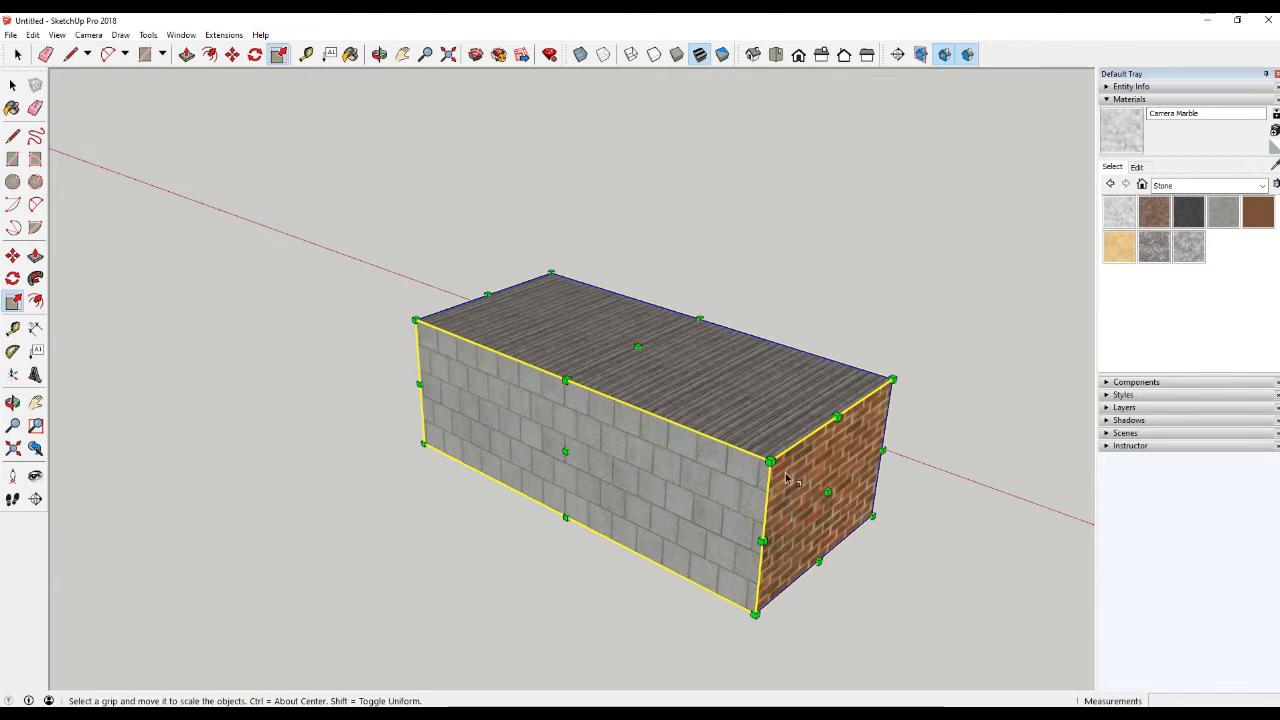
Try to scale the box from its front upper corner grip and from the midpoint grip on the grey block face's upper edge
drag(772, 462, 621, 413)
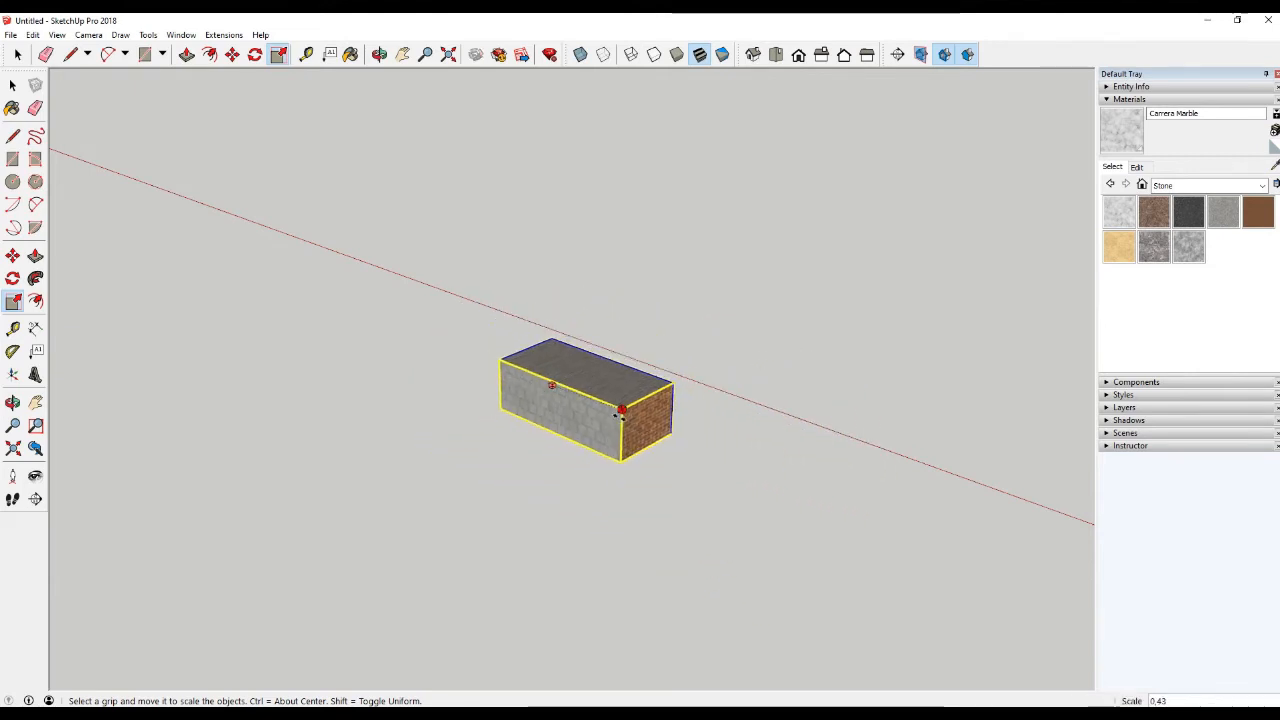
key(Escape)
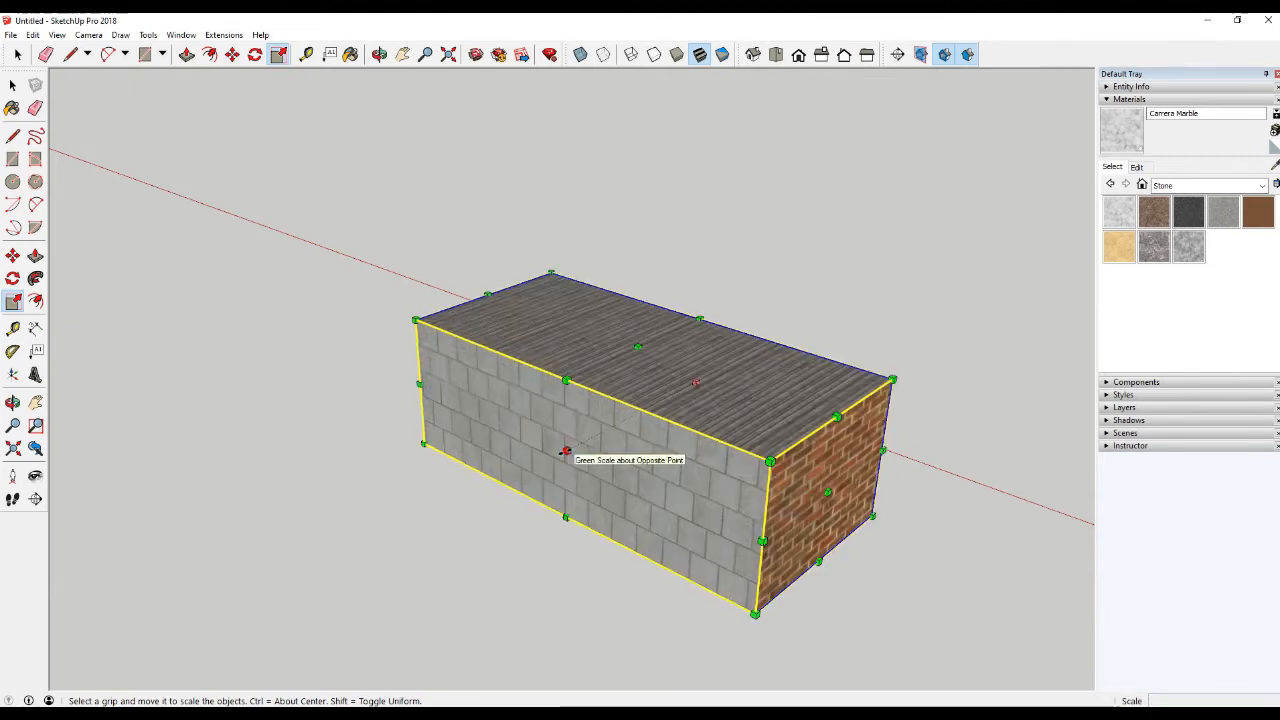
drag(566, 381, 654, 440)
key(Escape)
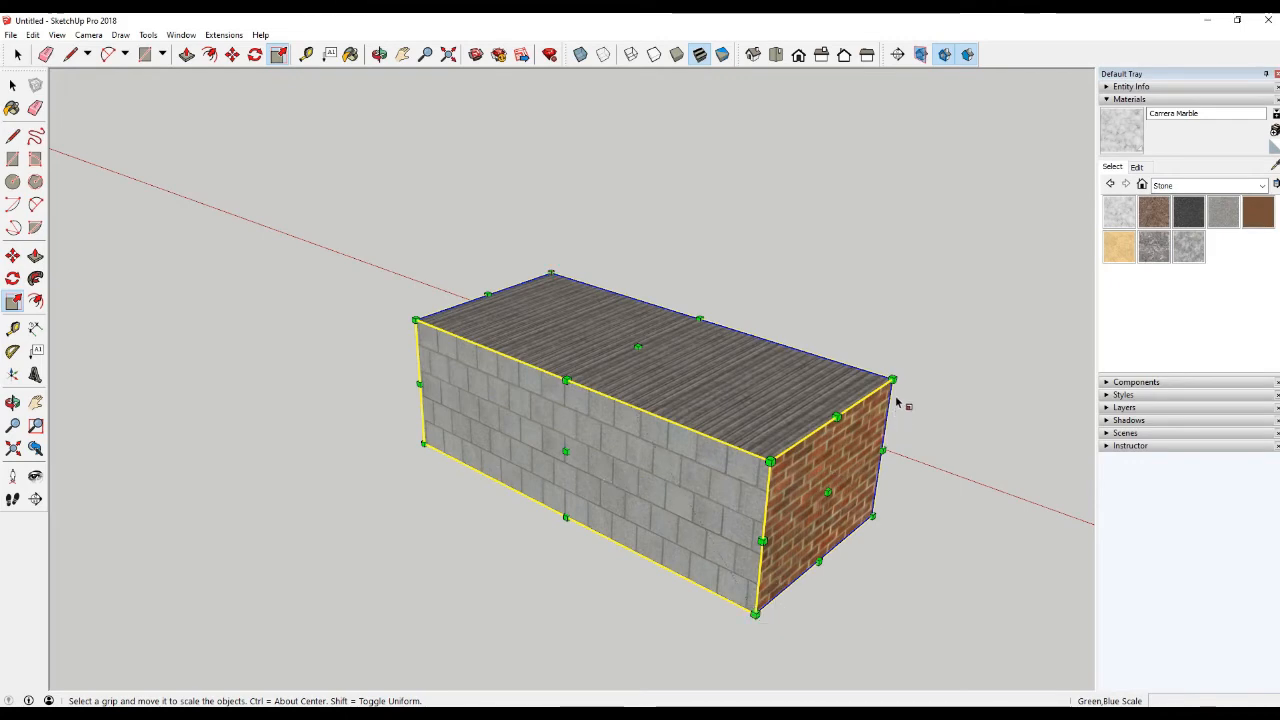
Scale the box uniformly by a factor of 2 from the brick face's far upper corner grip
mouse_move(892, 380)
mouse_down()
mouse_move(820, 388)
mouse_move(1166, 681)
mouse_move(897, 423)
mouse_move(806, 394)
mouse_move(688, 412)
mouse_move(891, 386)
mouse_up()
scroll(485, 437, down, 2)
scroll(485, 437, down, 1)
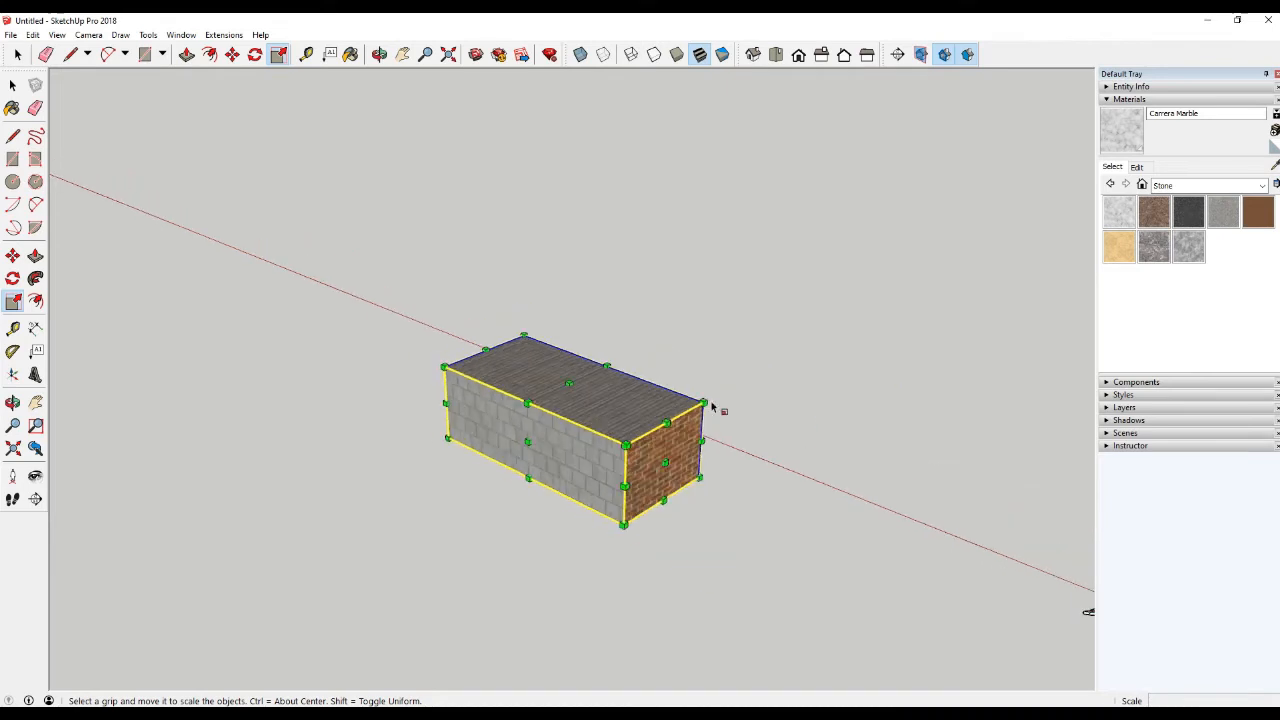
drag(706, 400, 812, 394)
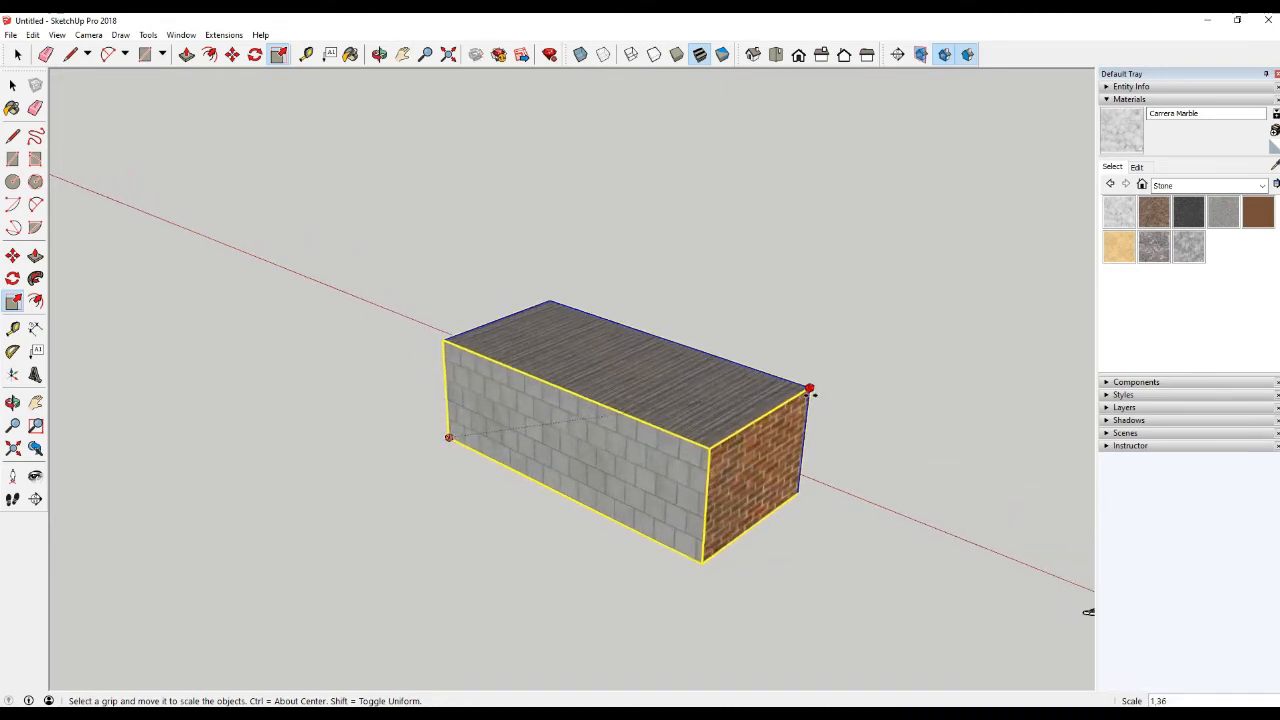
key(Return)
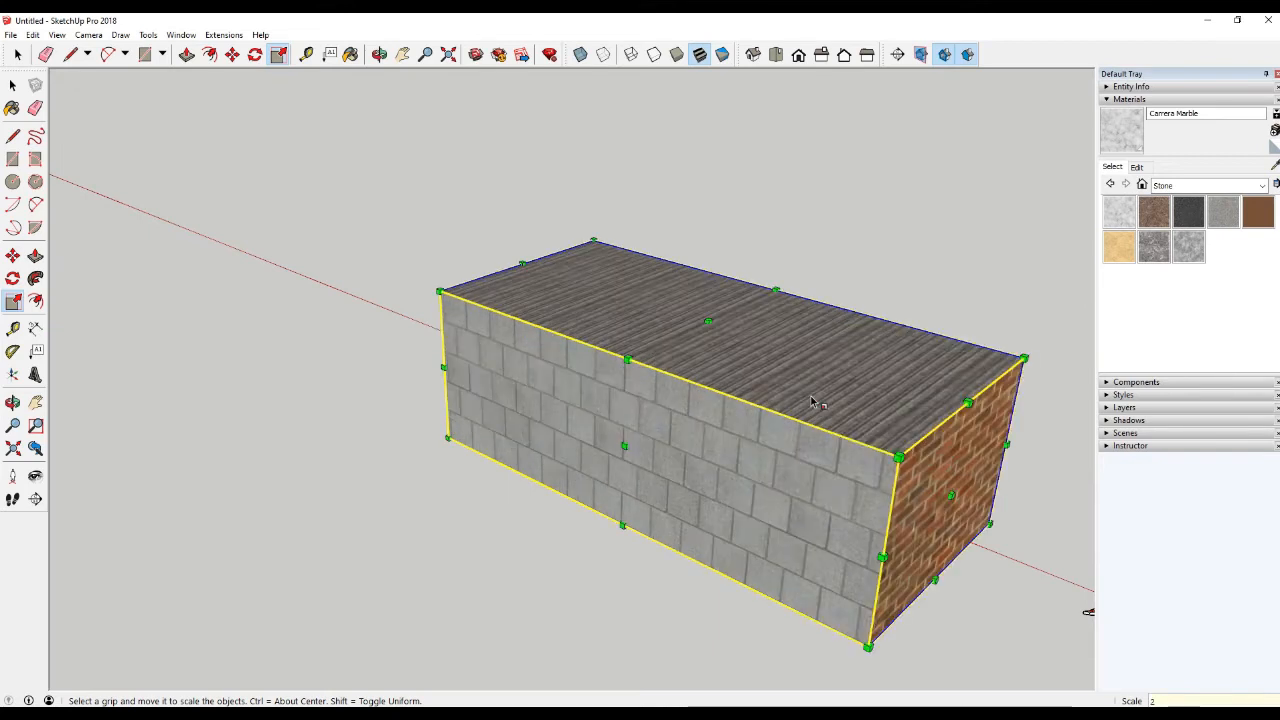
Scale the enlarged box uniformly by a factor of 0.5 from the brick face's far upper corner grip
scroll(727, 400, down, 3)
scroll(860, 385, up, 1)
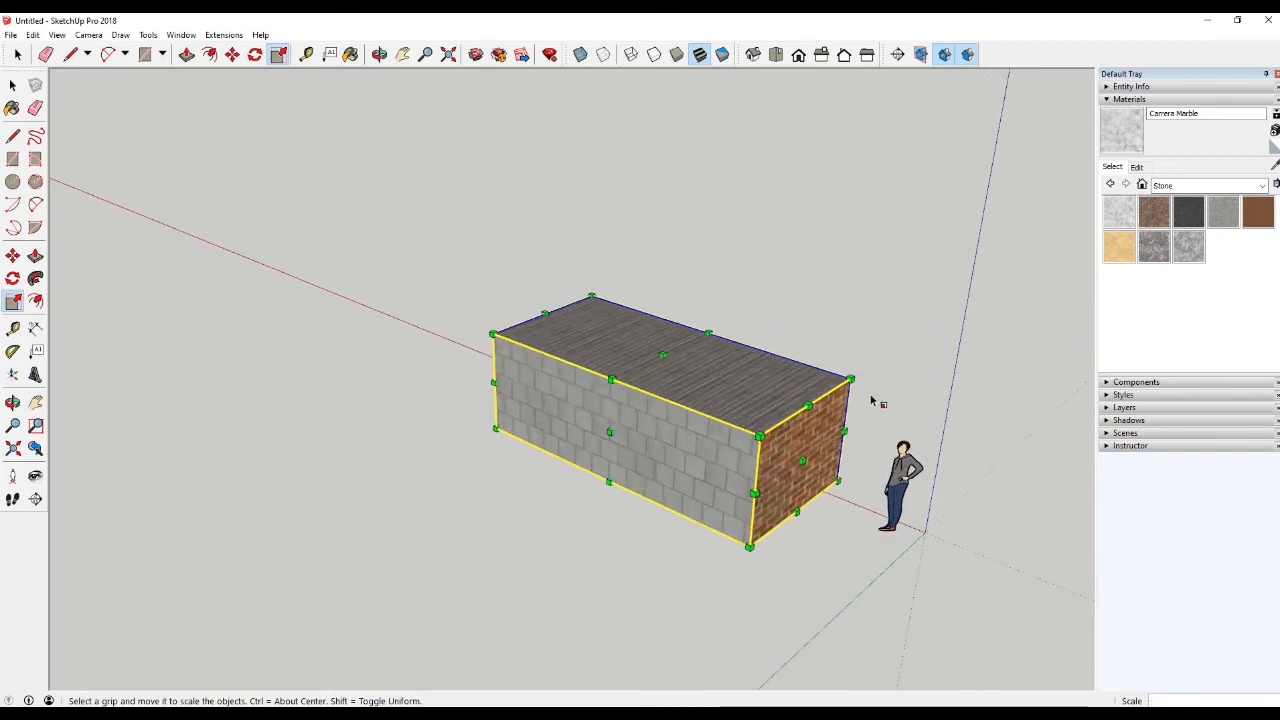
click(870, 378)
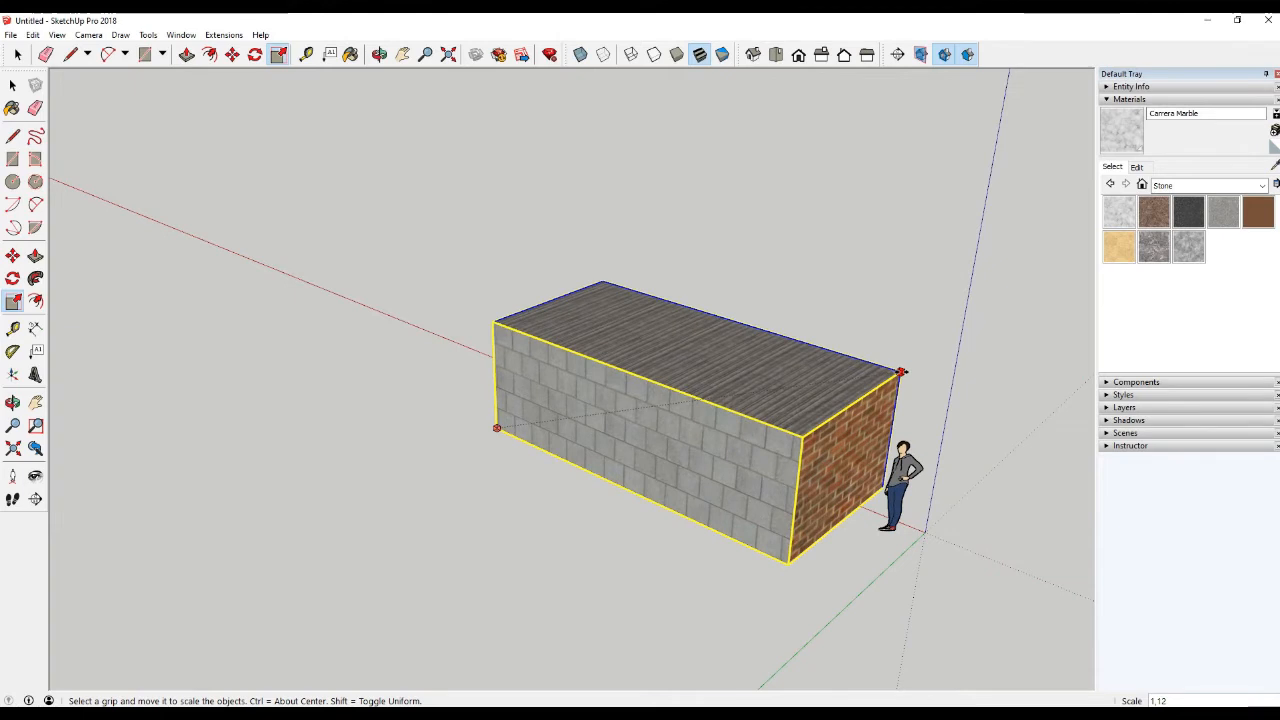
key(Escape)
click(849, 378)
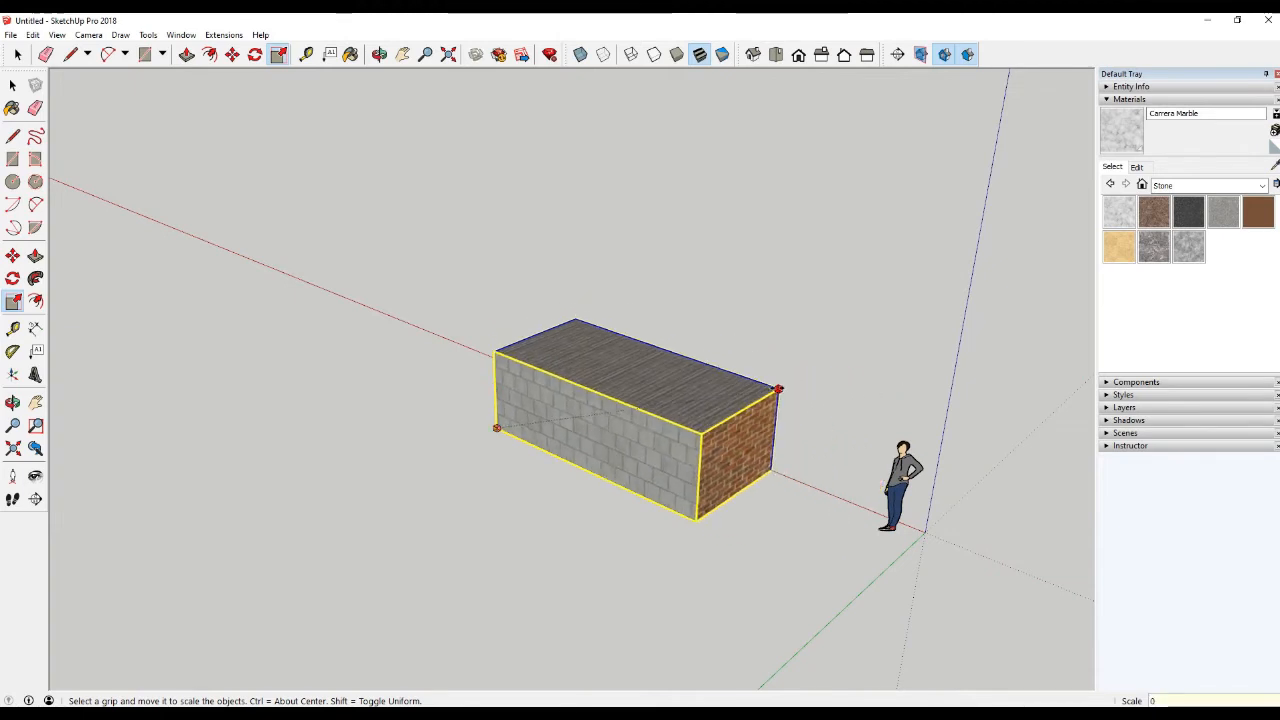
text(0.5)
key(Return)
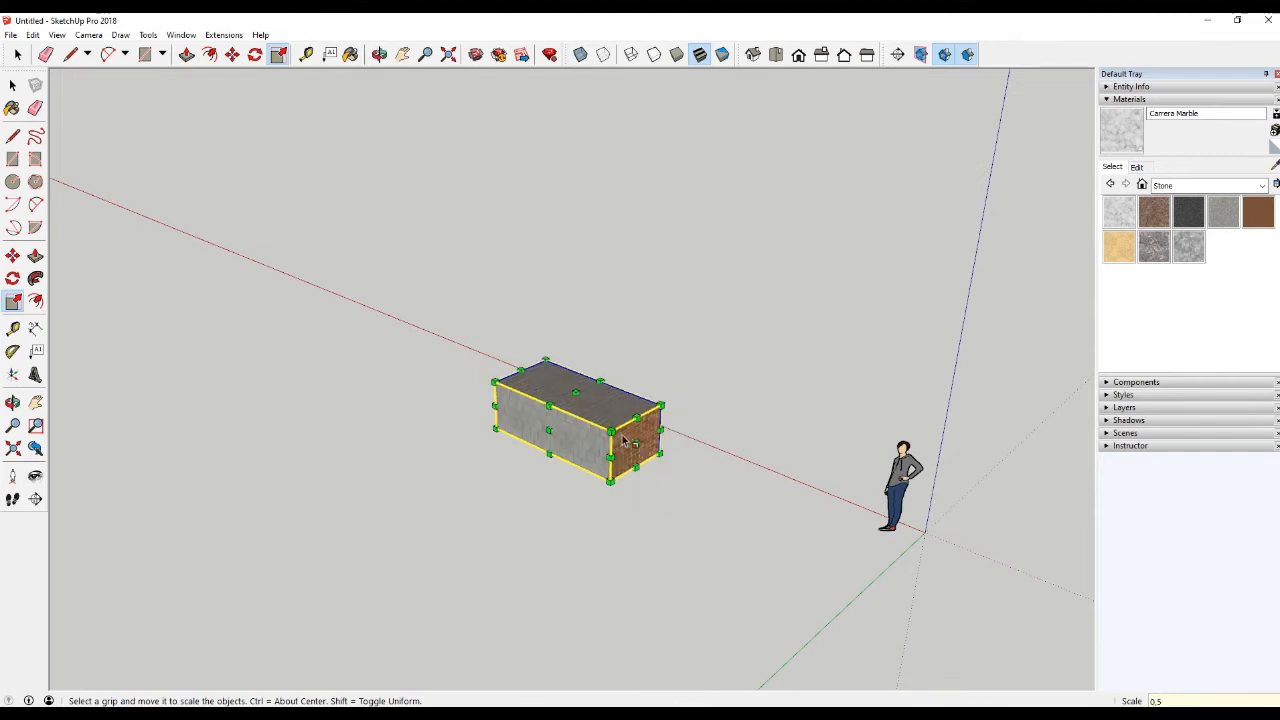
Try to scale the box about its center from the brick face's far upper corner grip, and leave the Scale tool
scroll(611, 431, up, 3)
scroll(611, 431, down, 1)
middle_drag(605, 433, 630, 436)
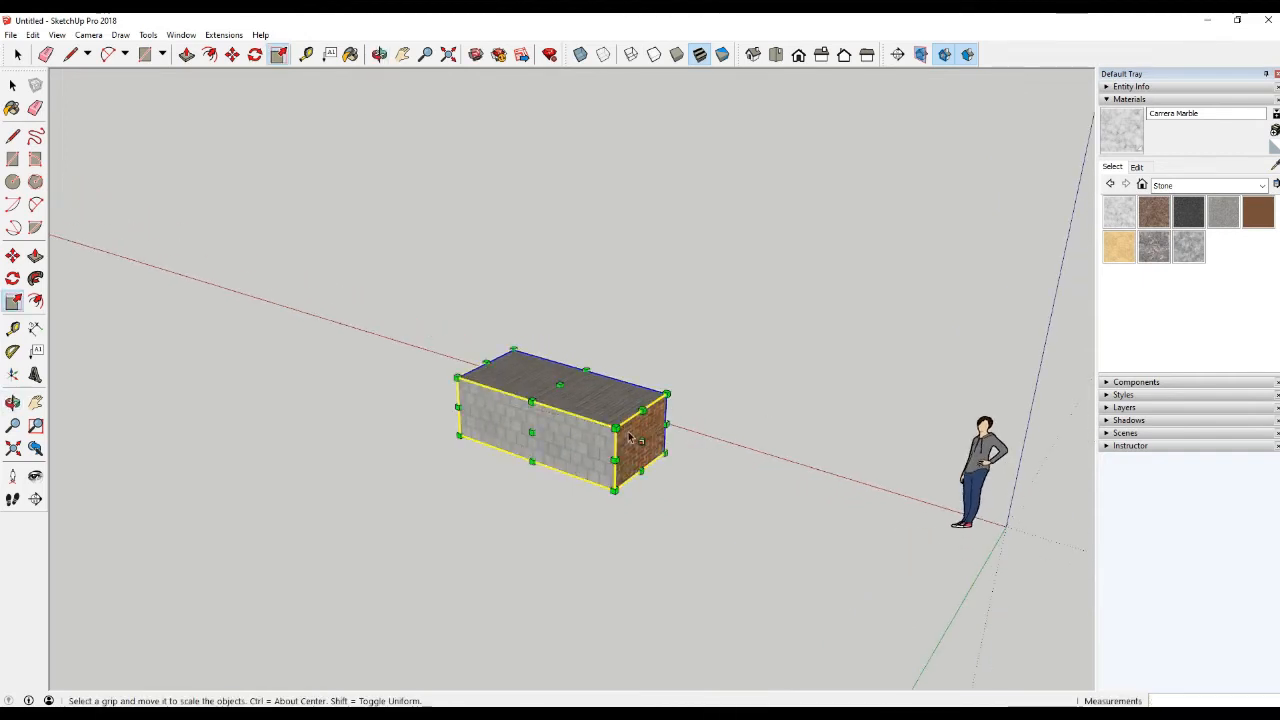
scroll(631, 435, up, 2)
middle_drag(578, 389, 525, 373)
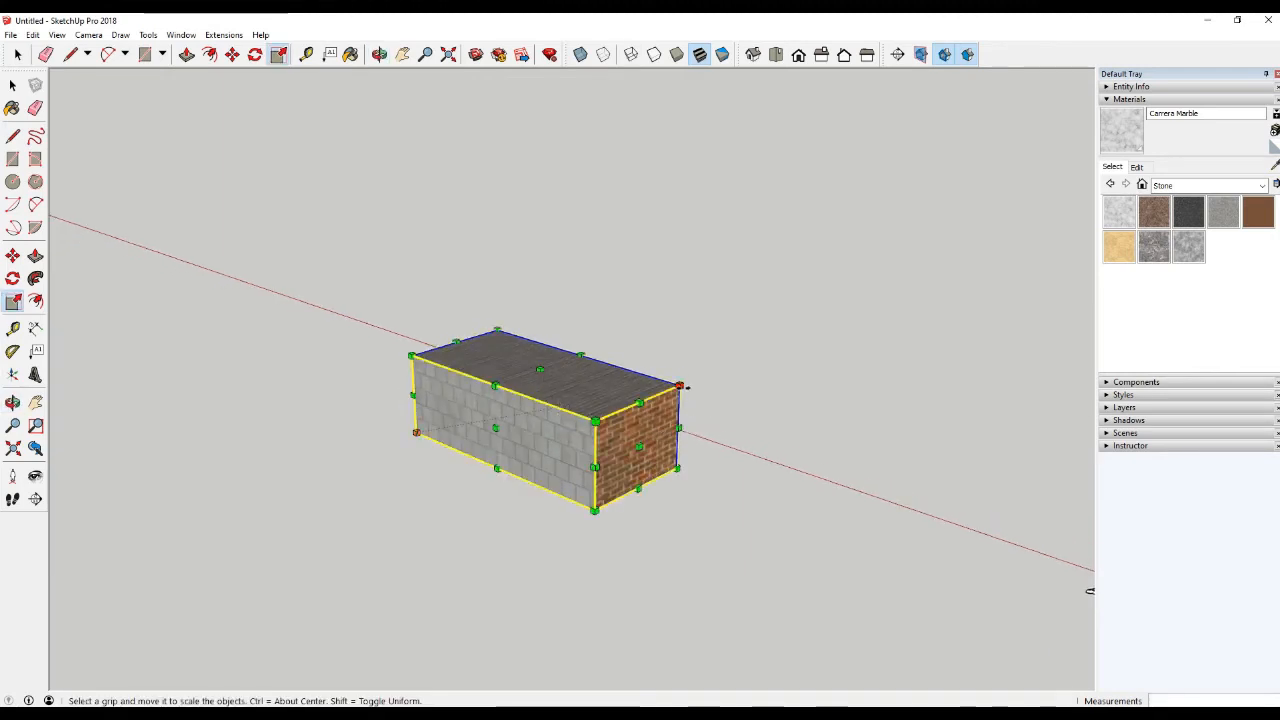
click(681, 386)
key(ctrl)
key(space)
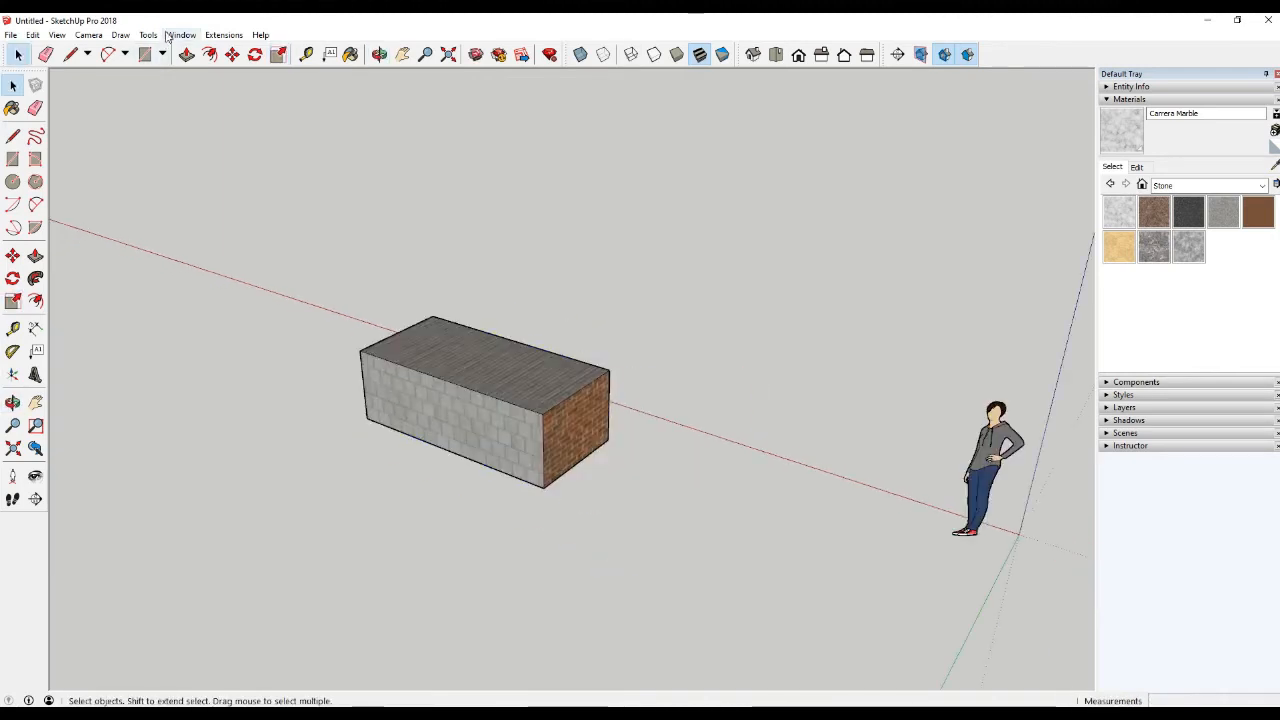
click(168, 35)
mouse_move(146, 38)
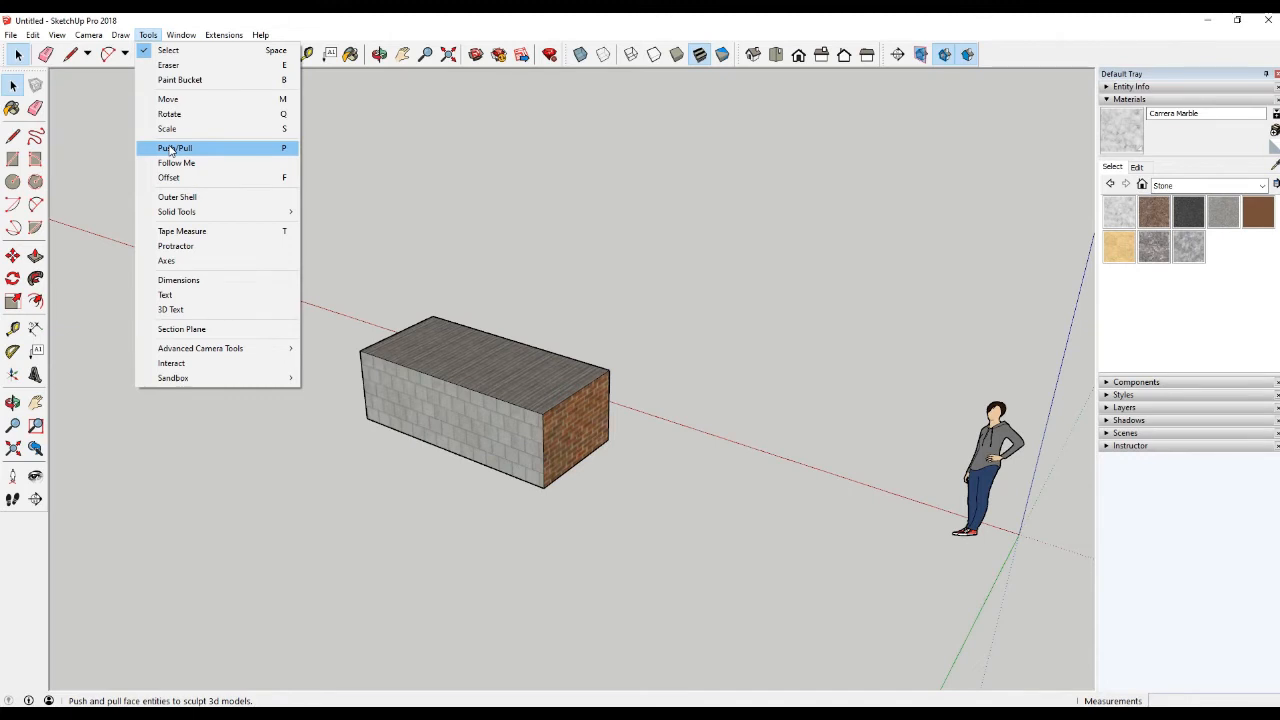
click(448, 183)
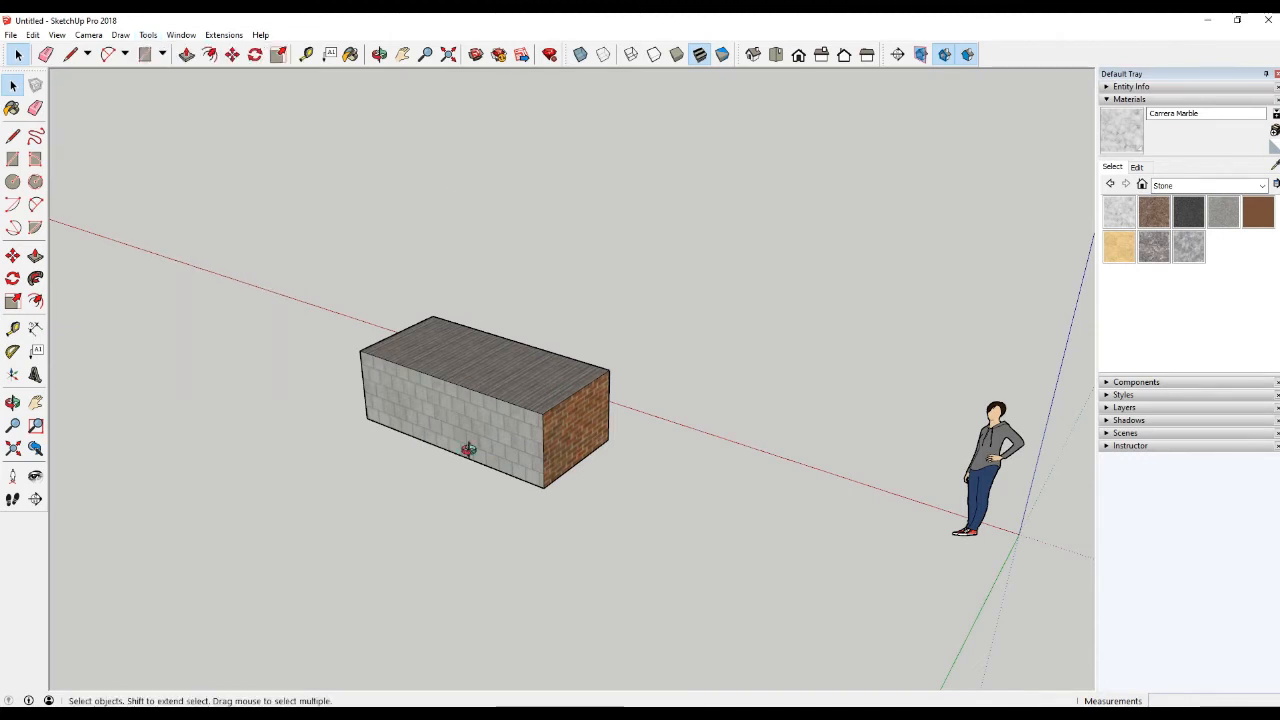
Delete the textured box from the model
middle_drag(468, 450, 492, 383)
scroll(315, 342, down, 1)
click(433, 376)
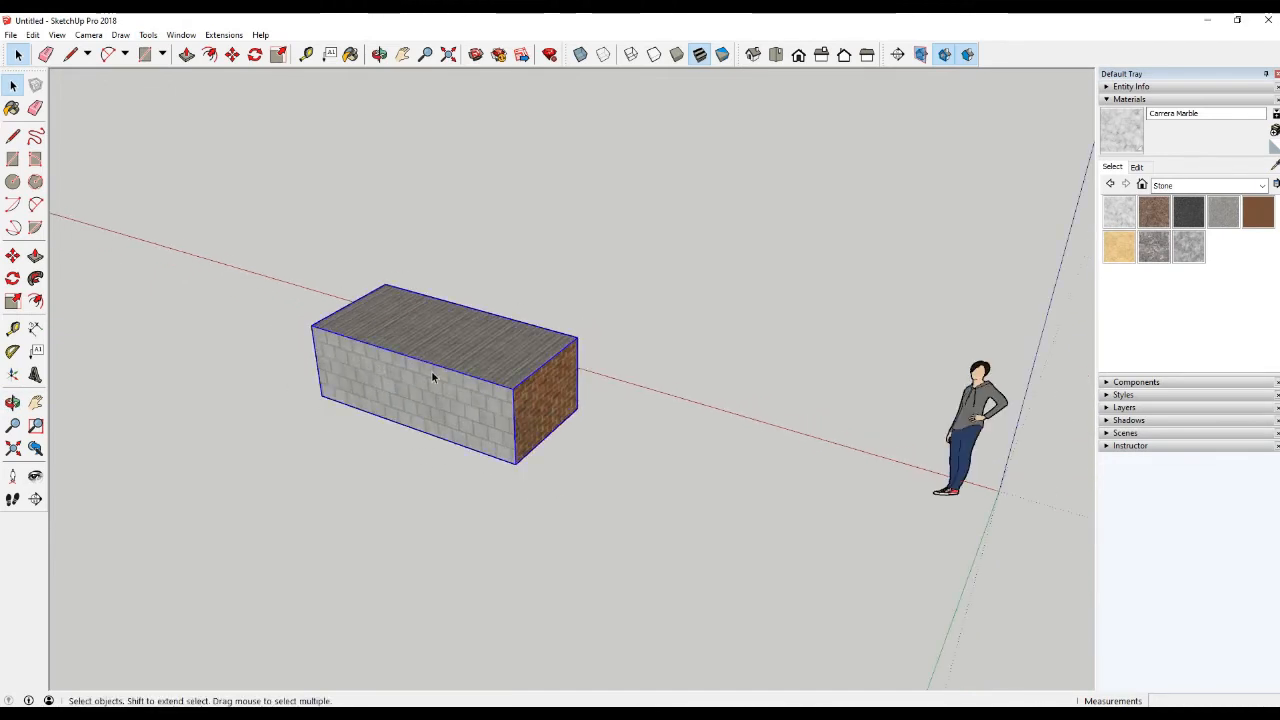
key(Delete)
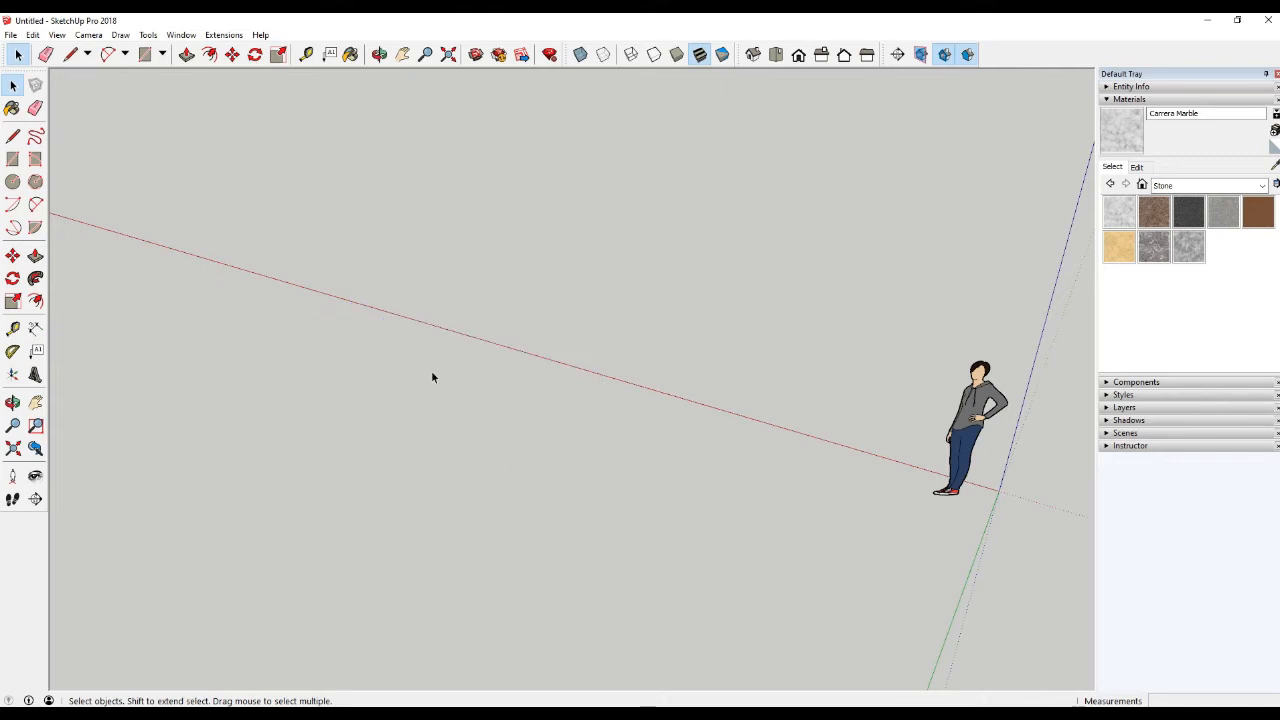
Draw a rectangle about 4168 mm by 2914 mm on the ground, with its long side beside the red axis
key(r)
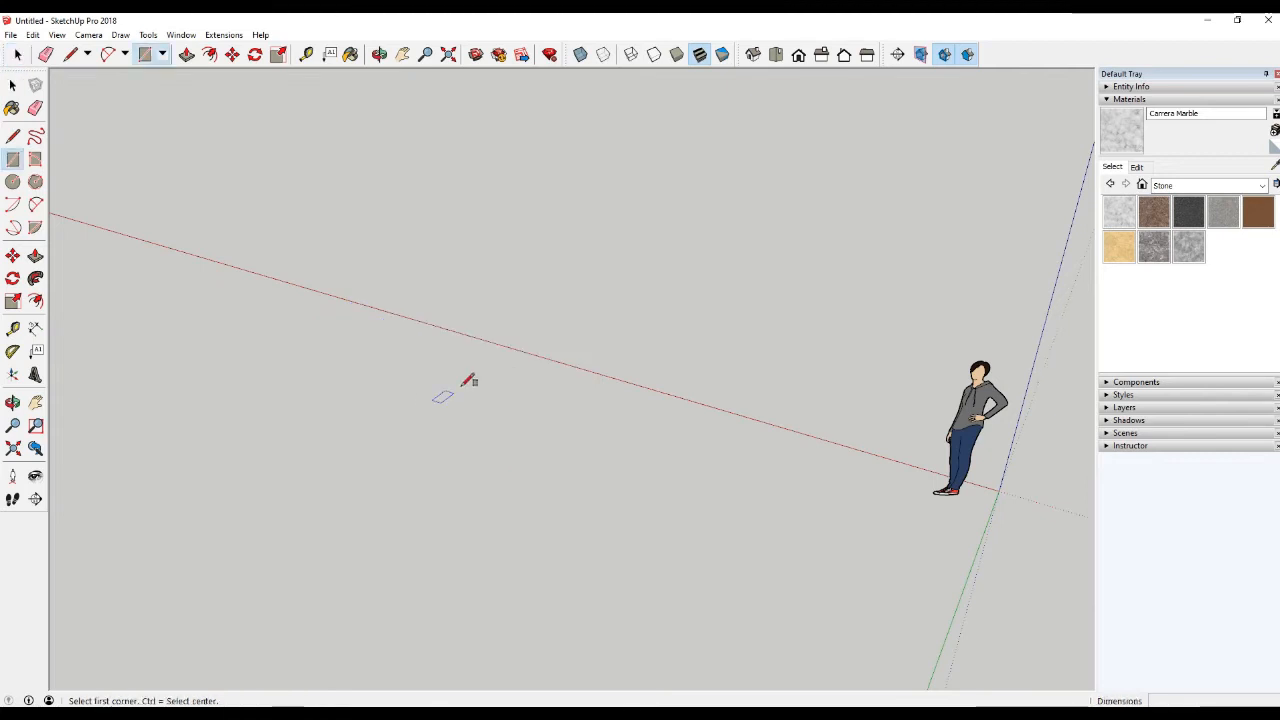
click(478, 350)
click(663, 573)
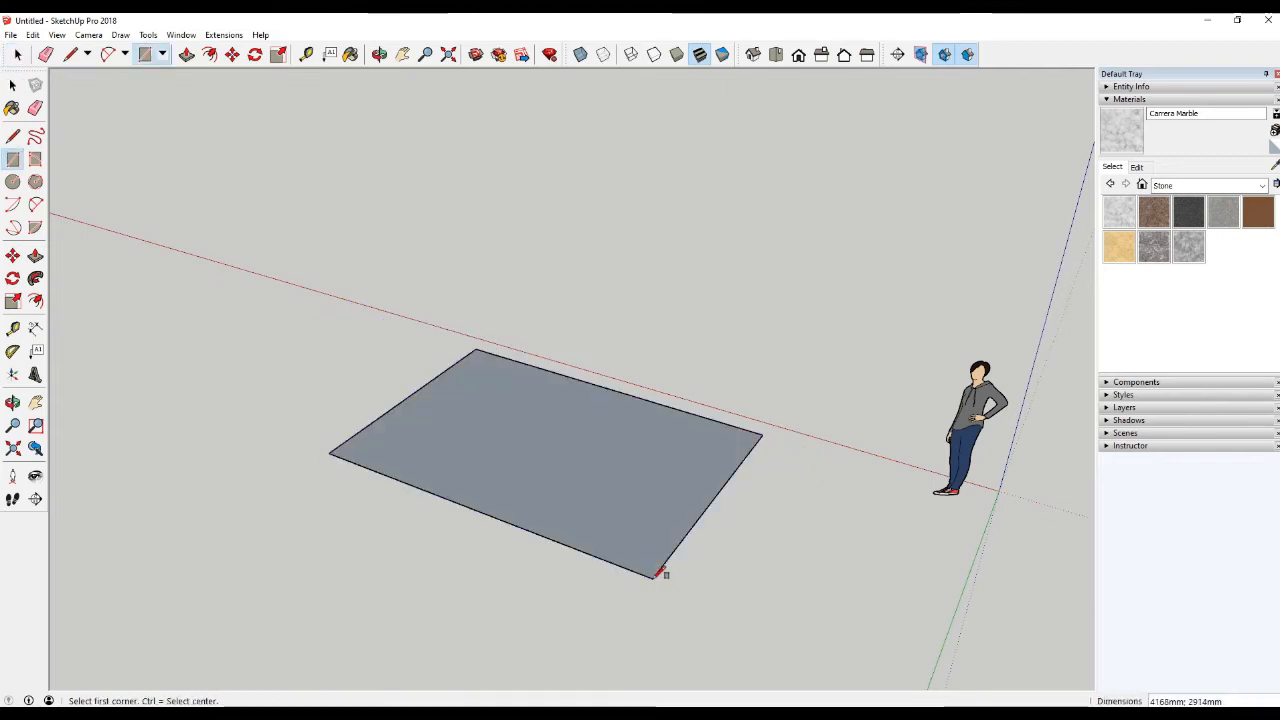
scroll(620, 500, up, 2)
middle_drag(548, 480, 572, 454)
key(space)
scroll(533, 453, up, 1)
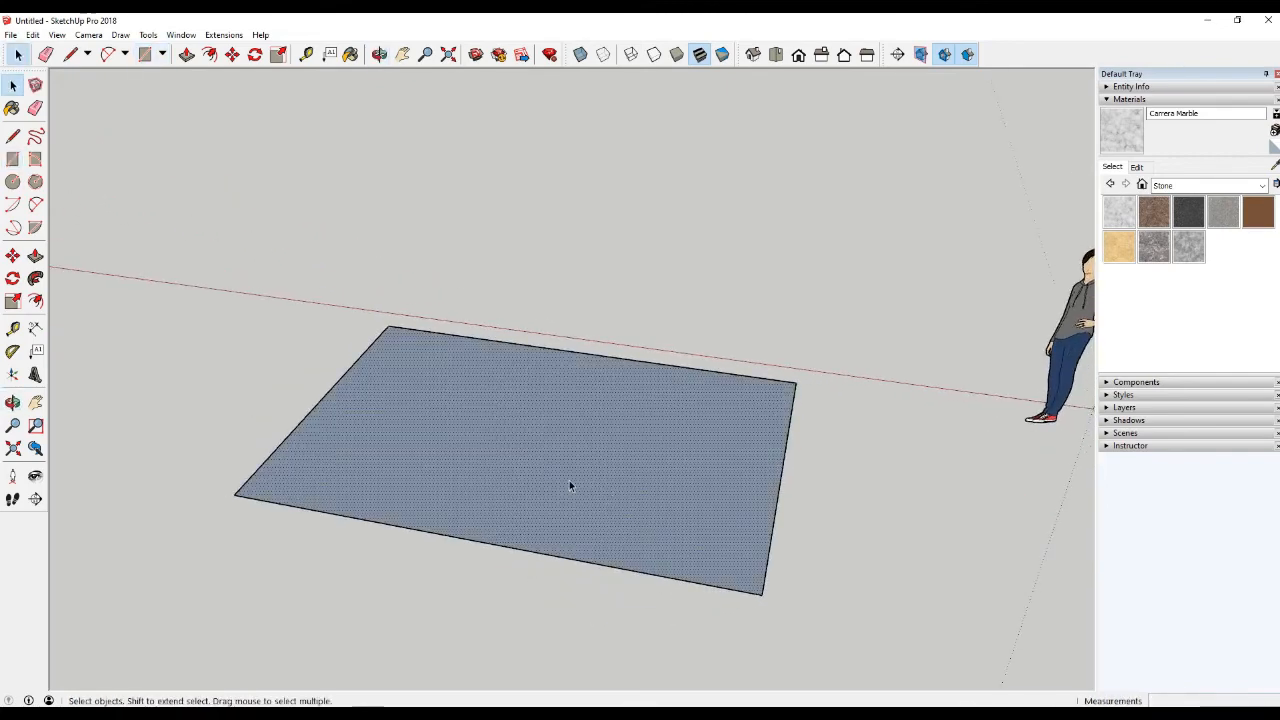
middle_drag(571, 486, 451, 480)
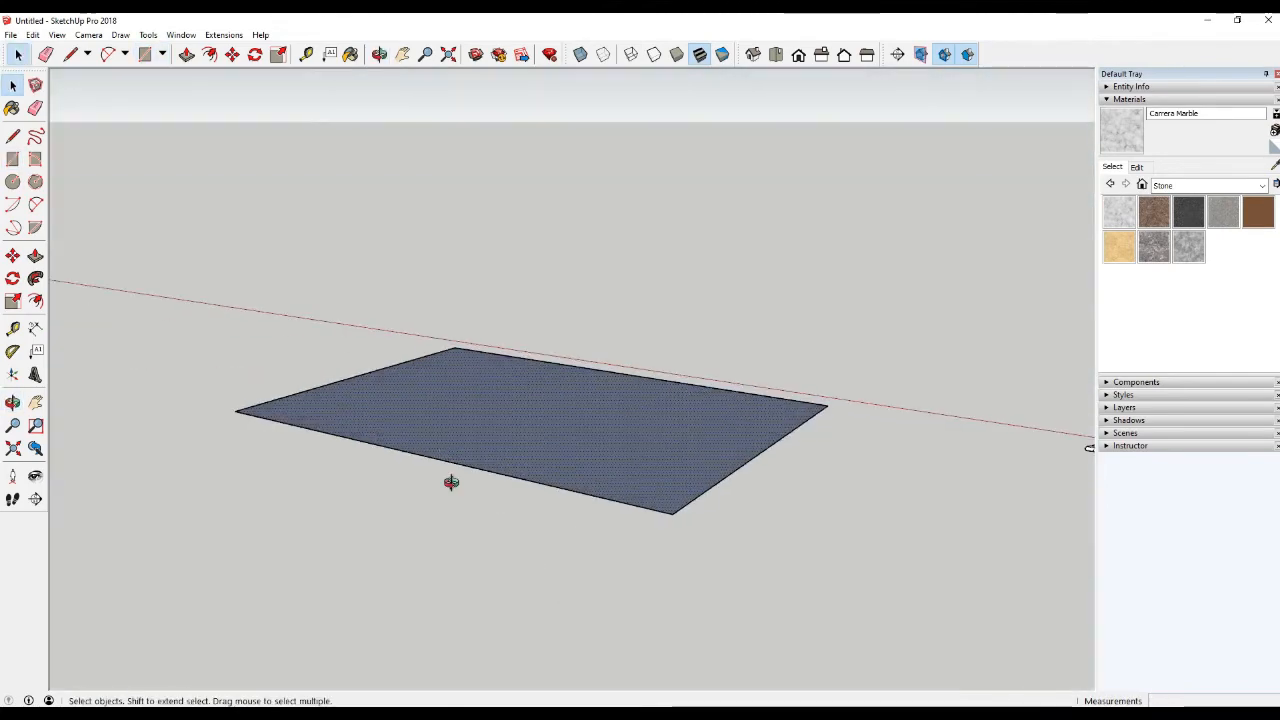
scroll(414, 358, up, 5)
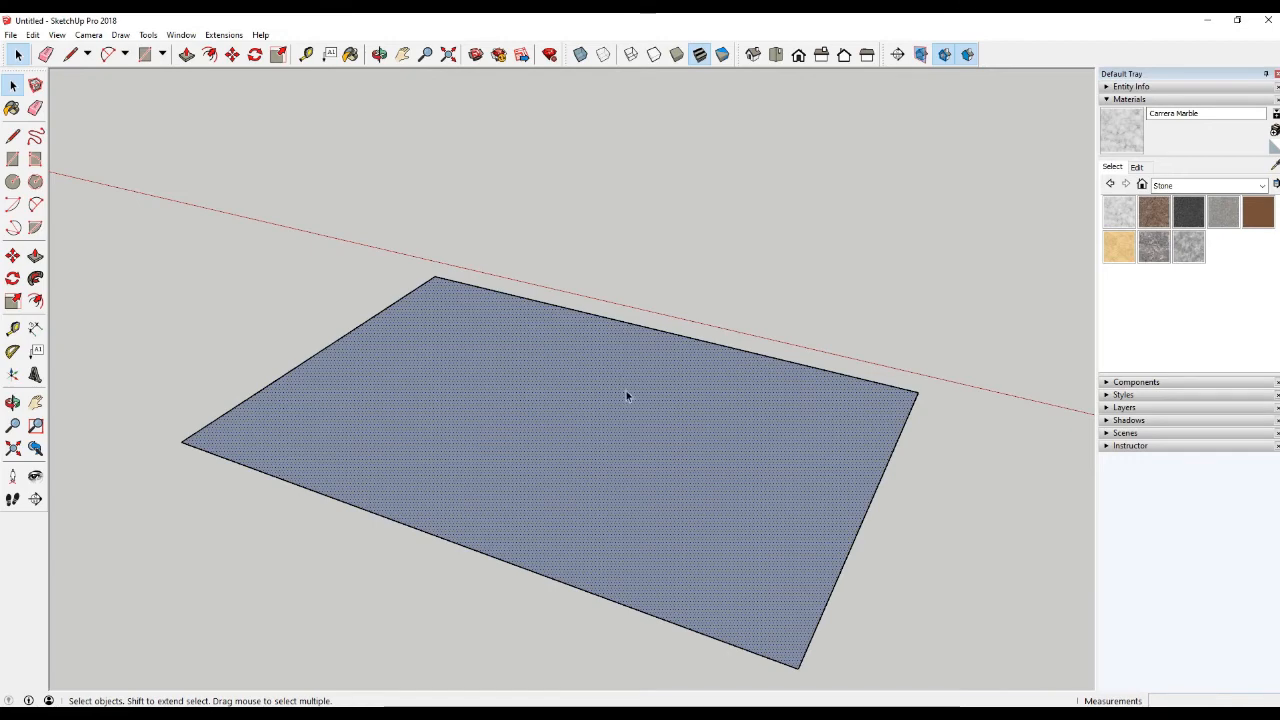
middle_drag(588, 374, 640, 471)
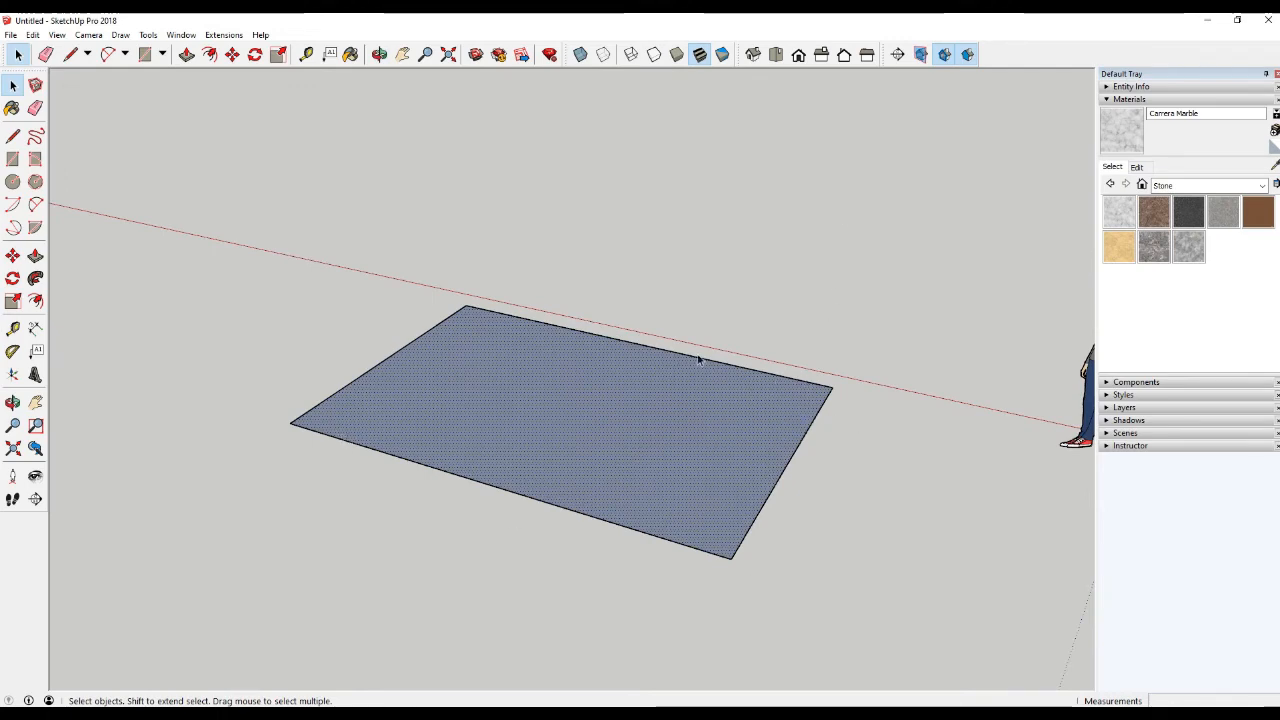
click(148, 36)
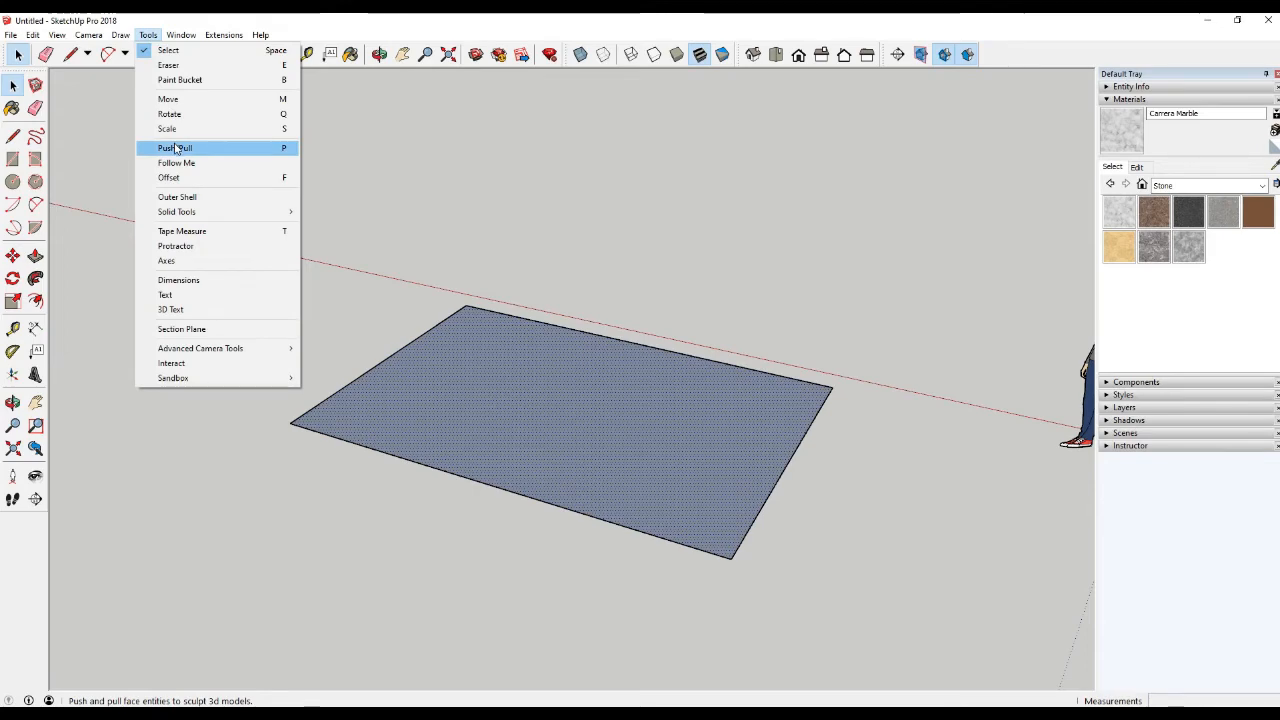
click(322, 170)
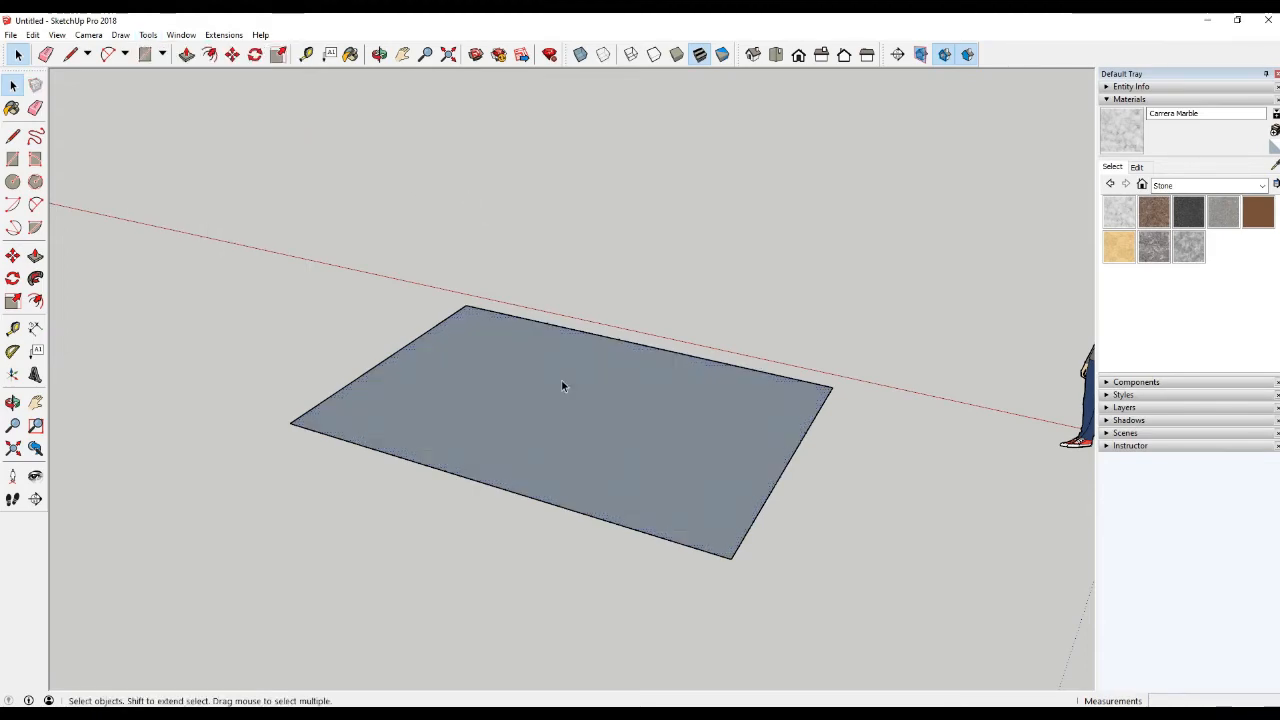
Push/Pull the rectangle upward 2000 mm to form a solid box
key(p)
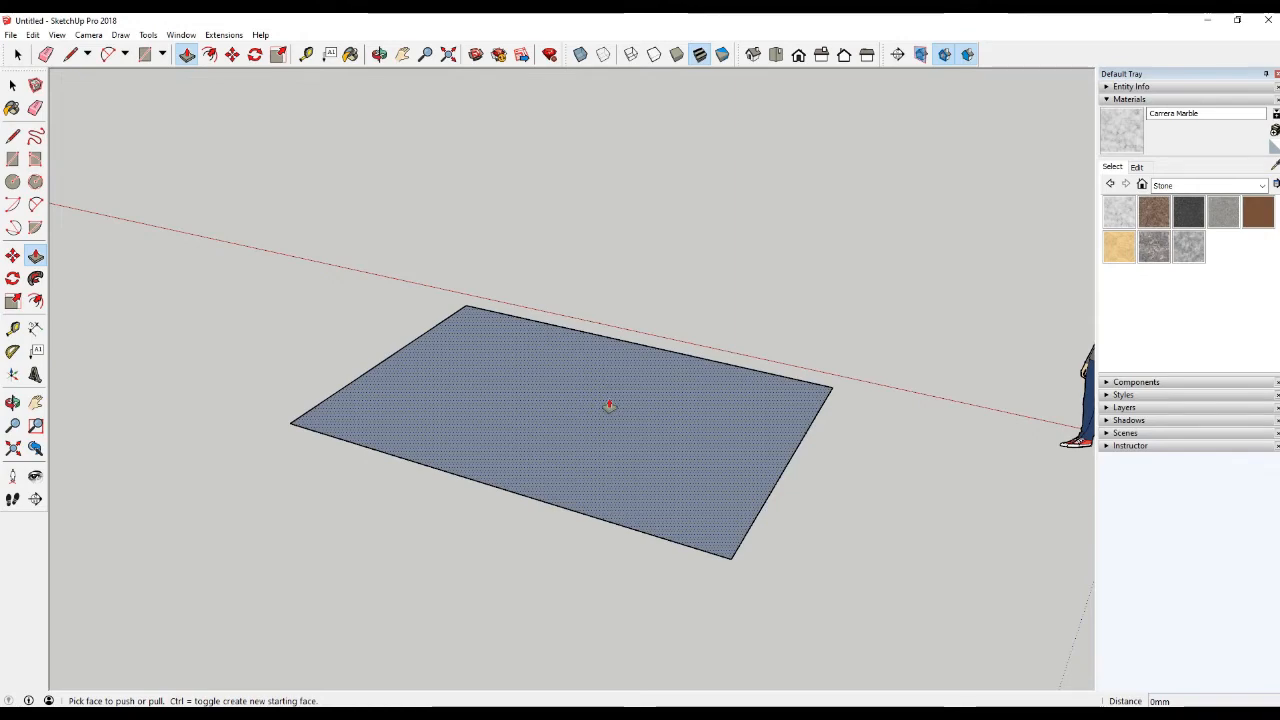
click(560, 424)
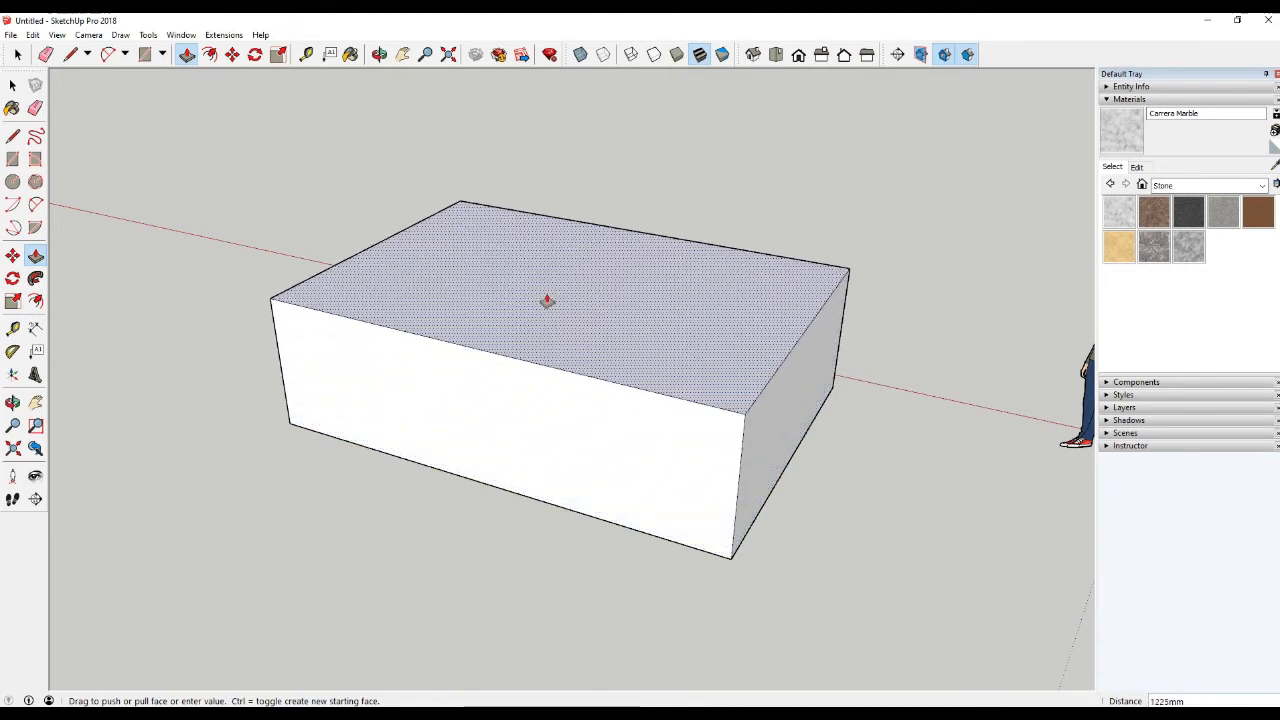
click(563, 254)
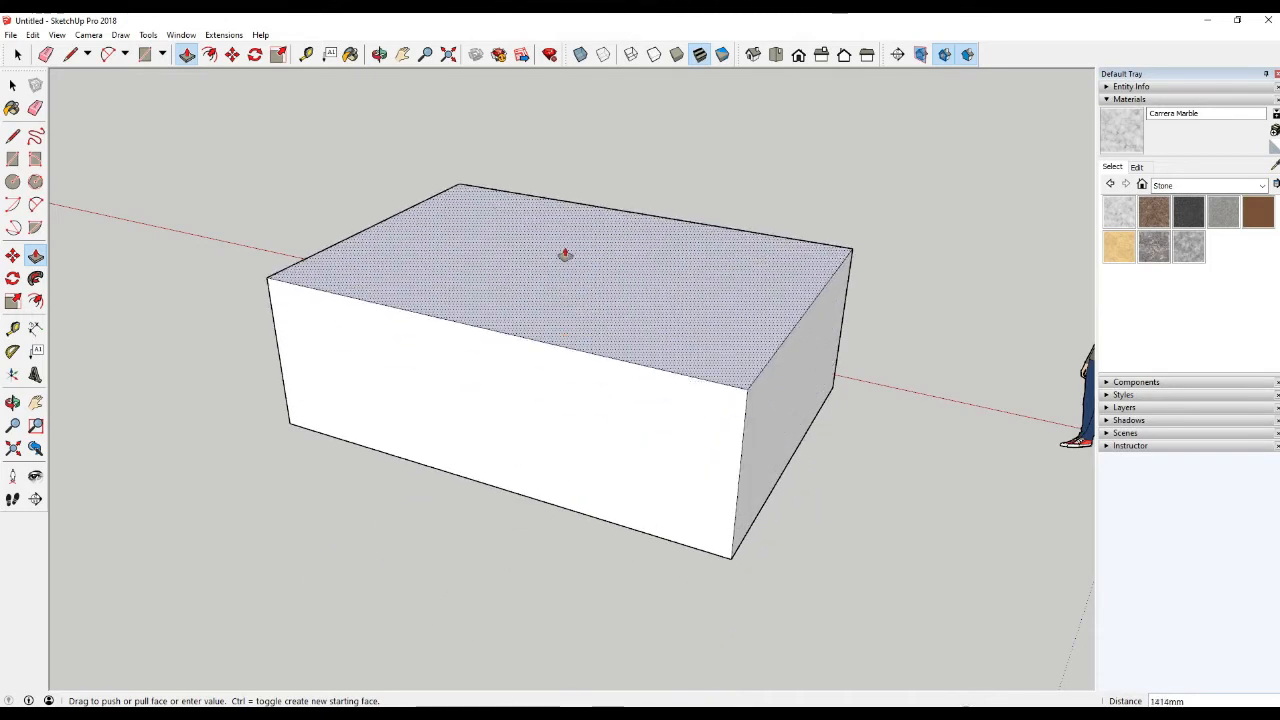
click(716, 267)
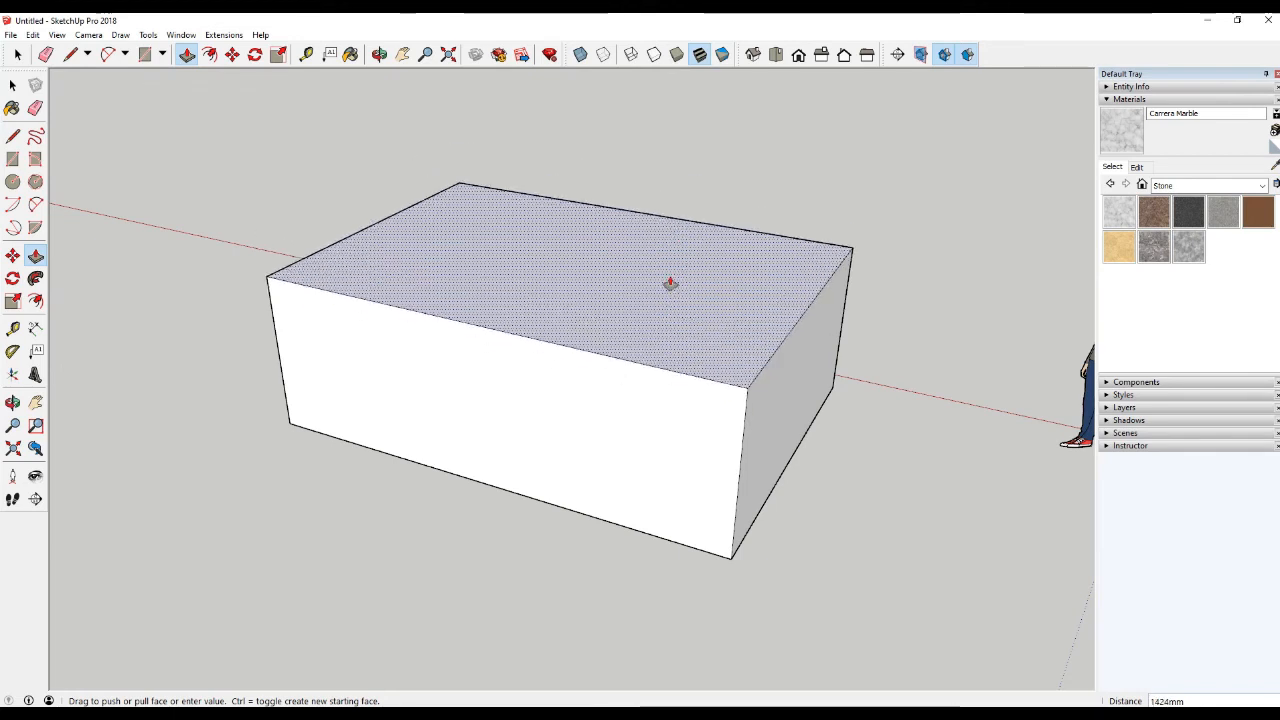
scroll(677, 251, down, 1)
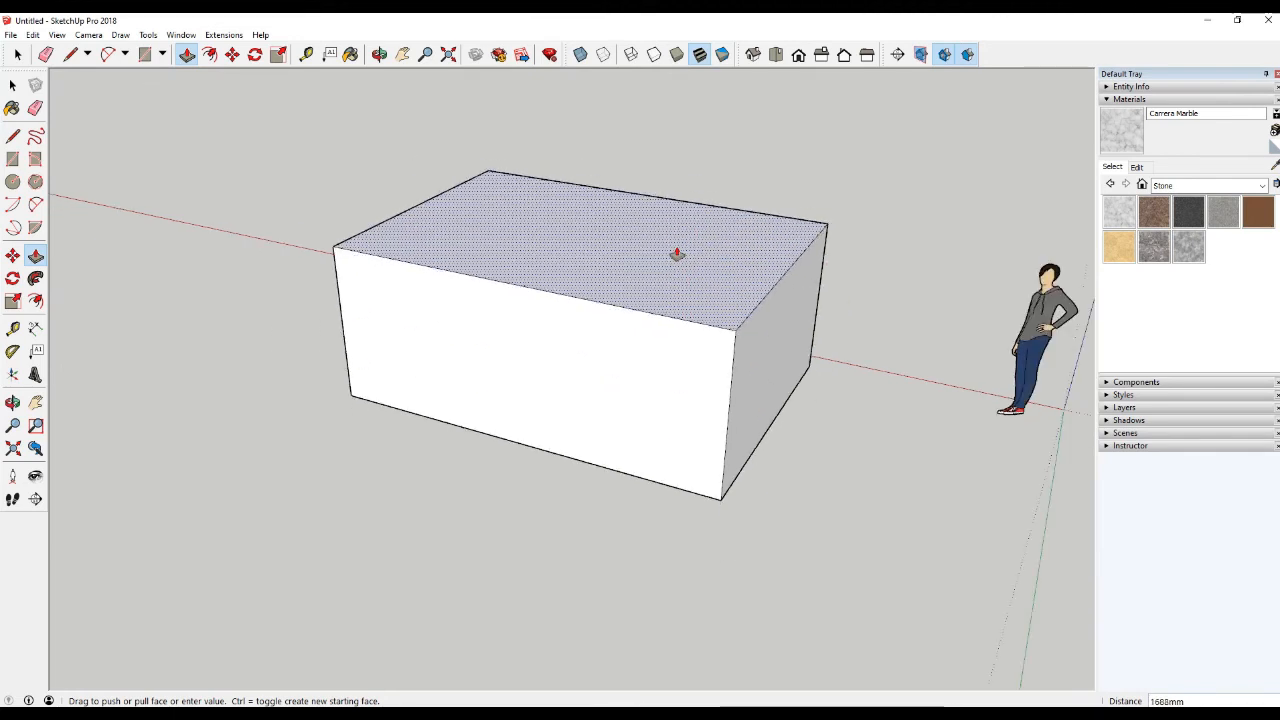
text(000)
key(Return)
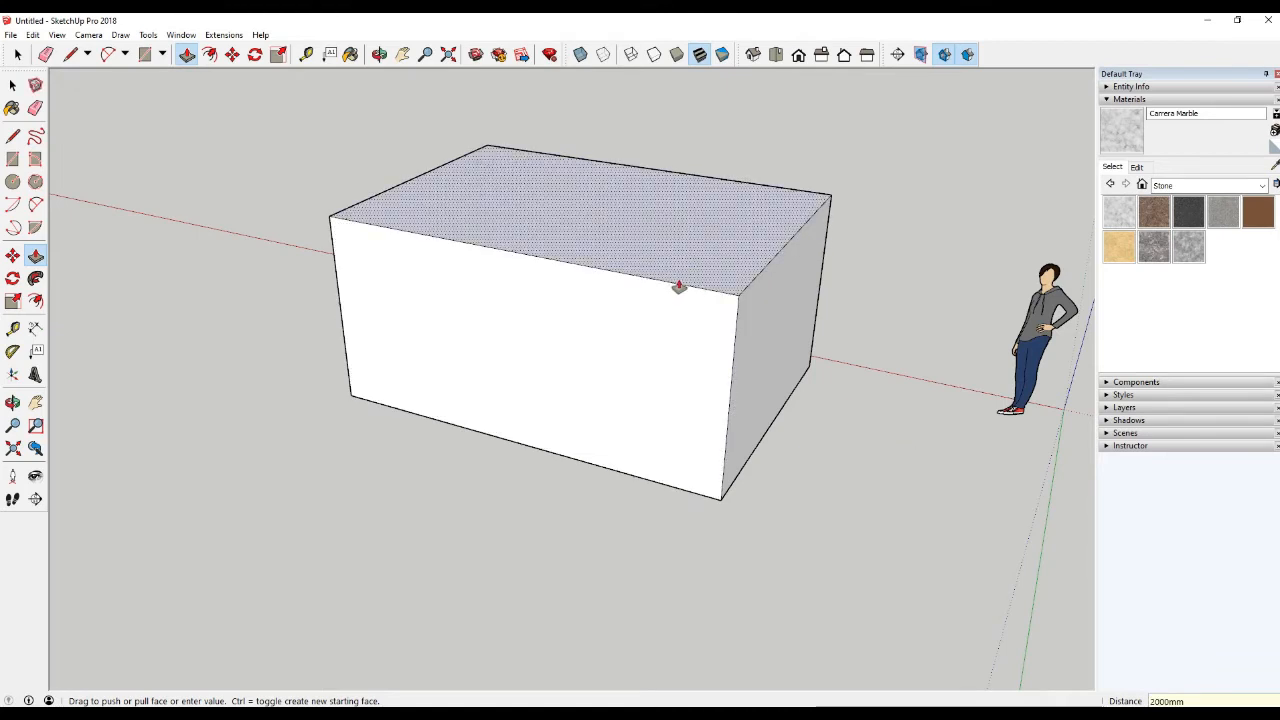
key(space)
Push/Pull the box's long front face outward about 444 mm
middle_drag(765, 348, 551, 491)
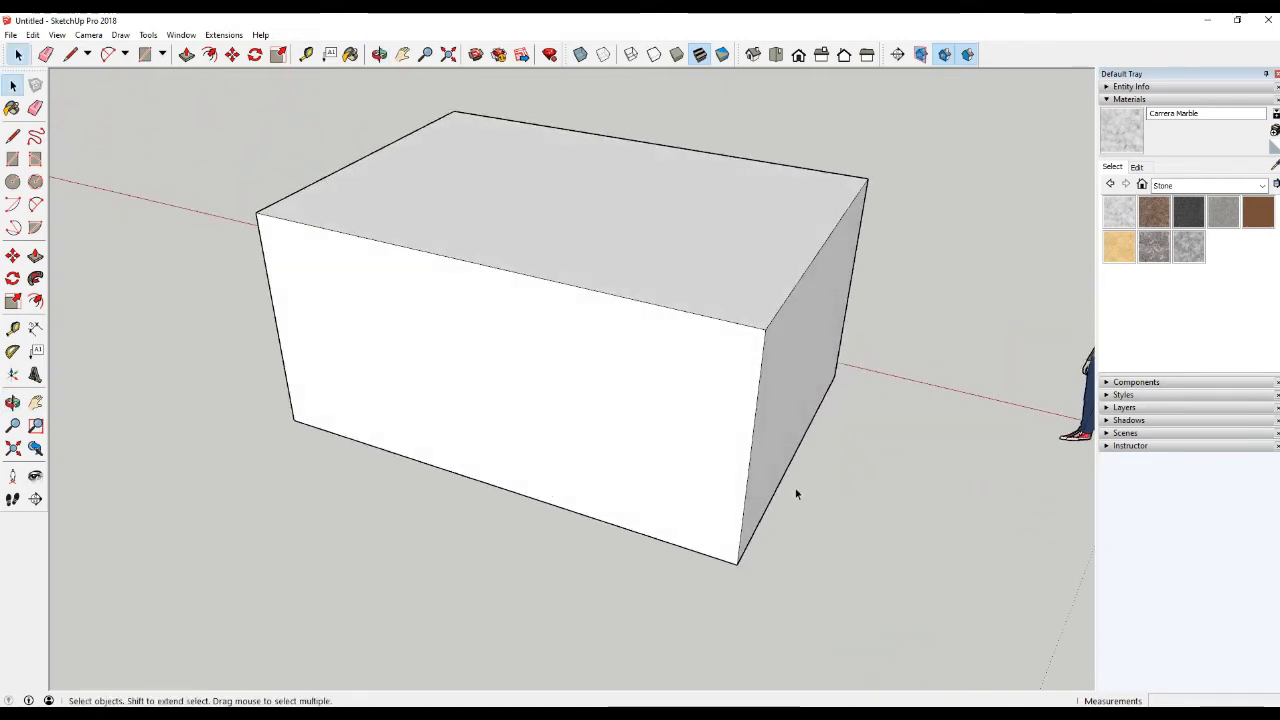
middle_drag(673, 367, 685, 410)
scroll(624, 340, down, 2)
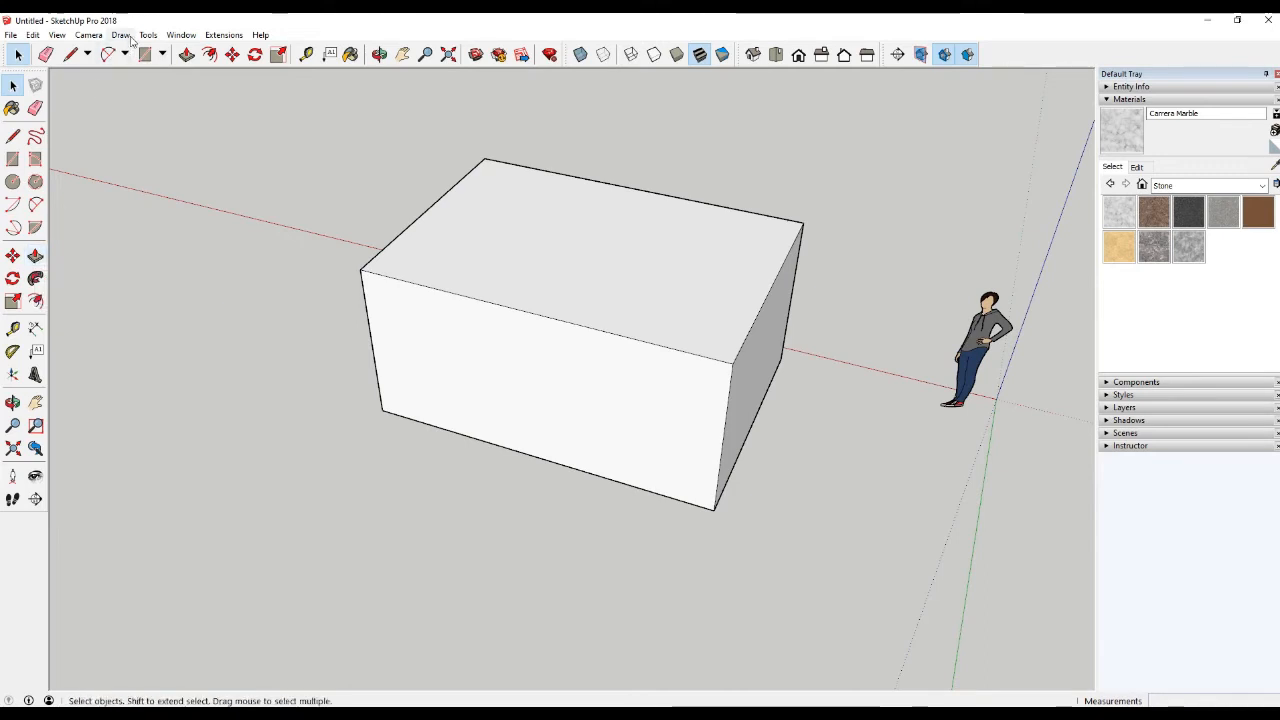
key(p)
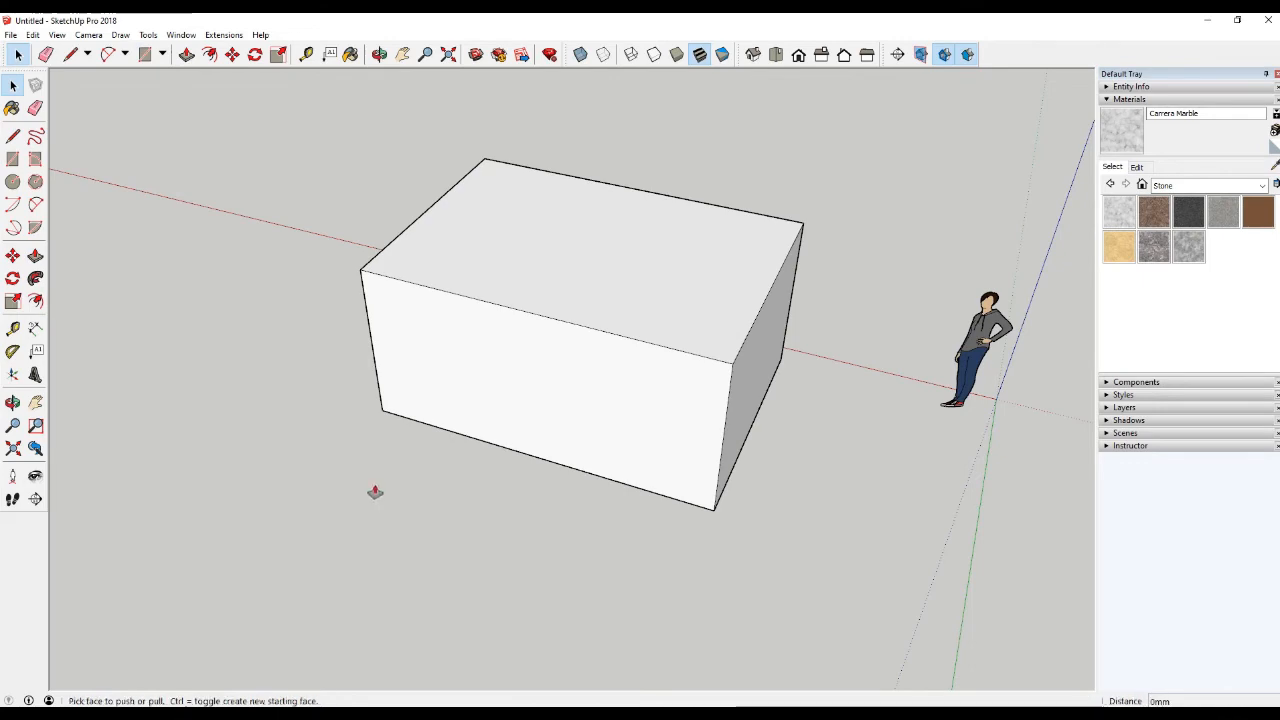
click(451, 429)
drag(469, 397, 469, 396)
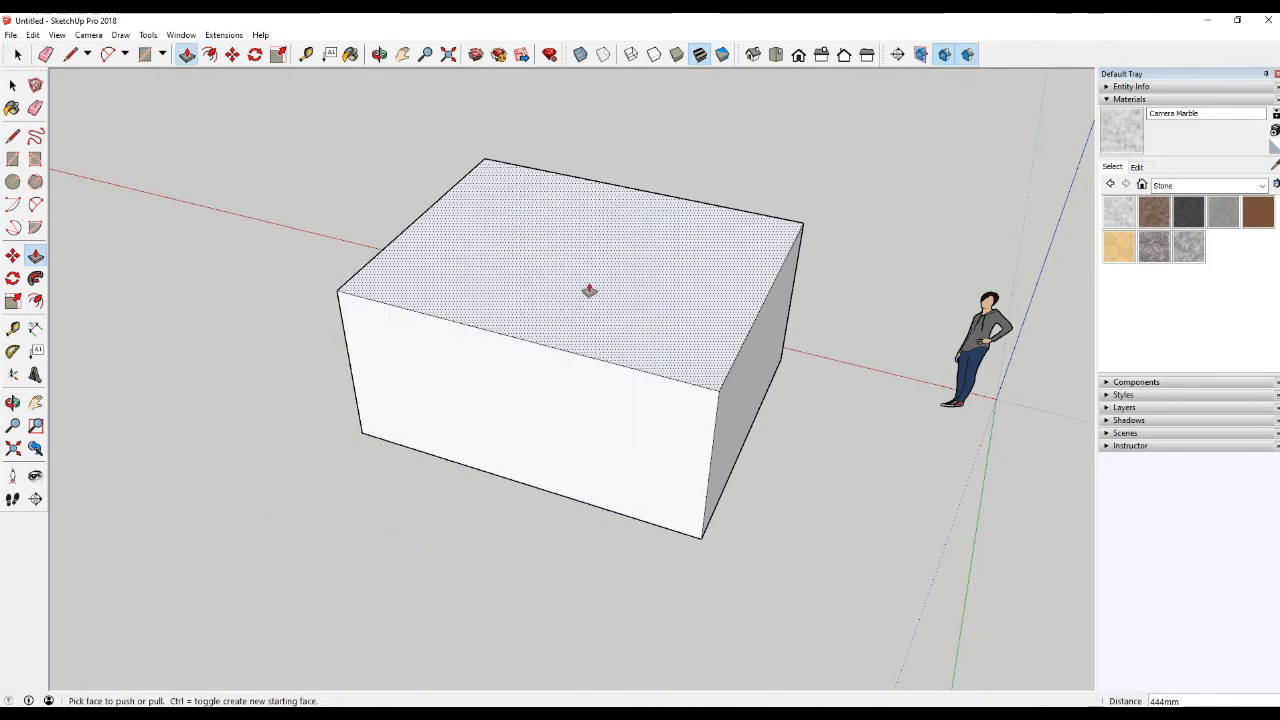
Push/Pull the box's top face upward and extend its end face nearest the human figure outward about 979 mm
drag(589, 289, 594, 190)
drag(757, 330, 852, 357)
key(o)
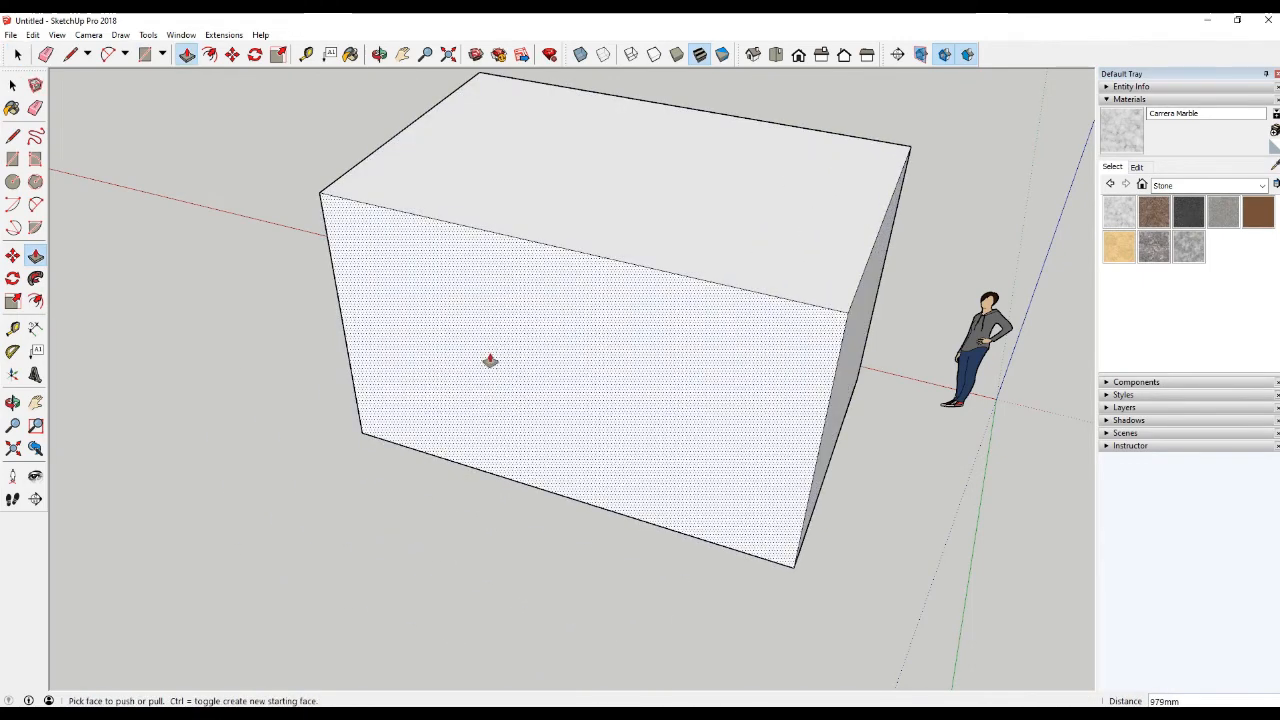
drag(451, 423, 535, 322)
key(space)
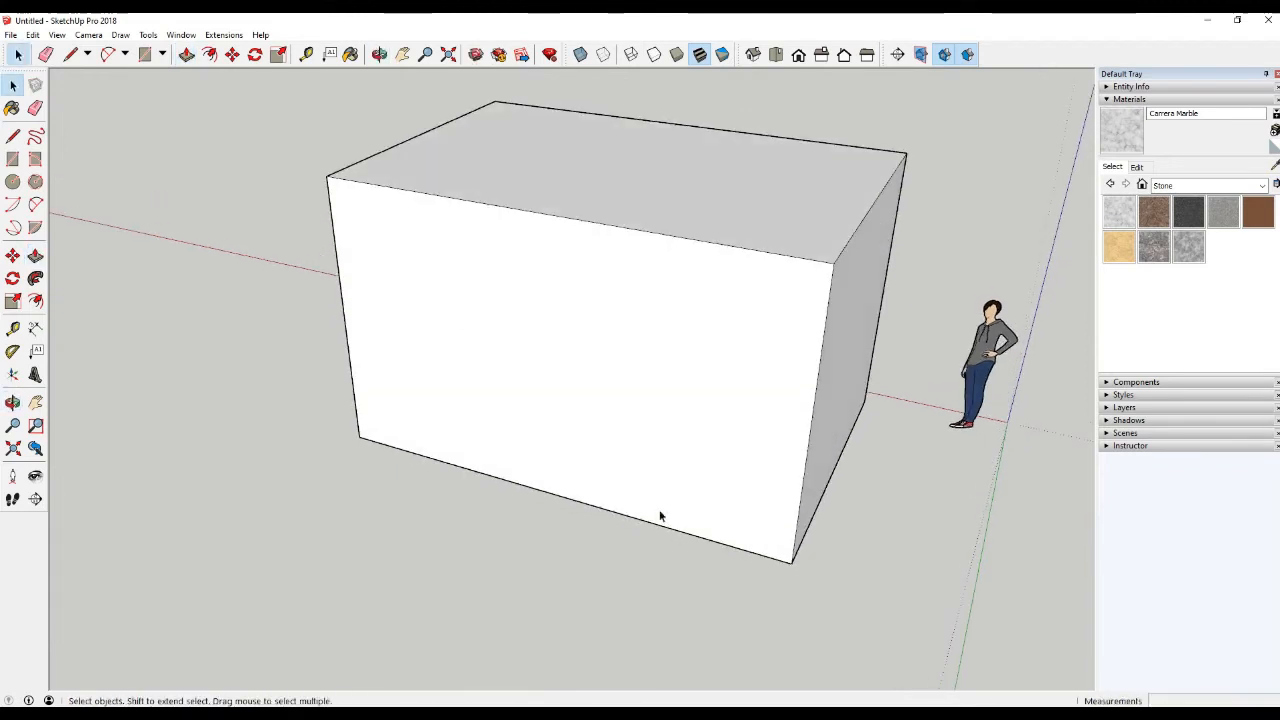
Draw an upright rectangle on the box's long front face, near the lower corner closest to the human figure
key(r)
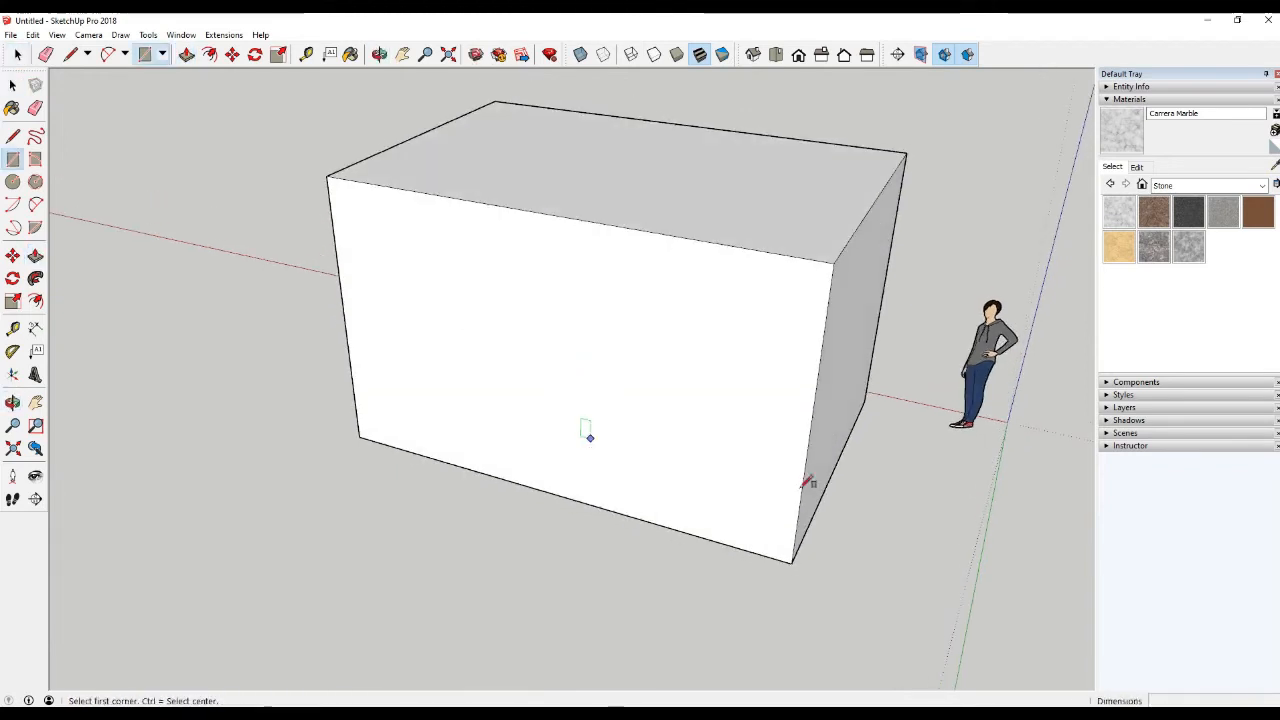
click(763, 512)
click(685, 366)
key(space)
Examine how the rectangle divides the front face by selecting the rectangle and the surrounding face in turn
middle_drag(697, 463, 613, 376)
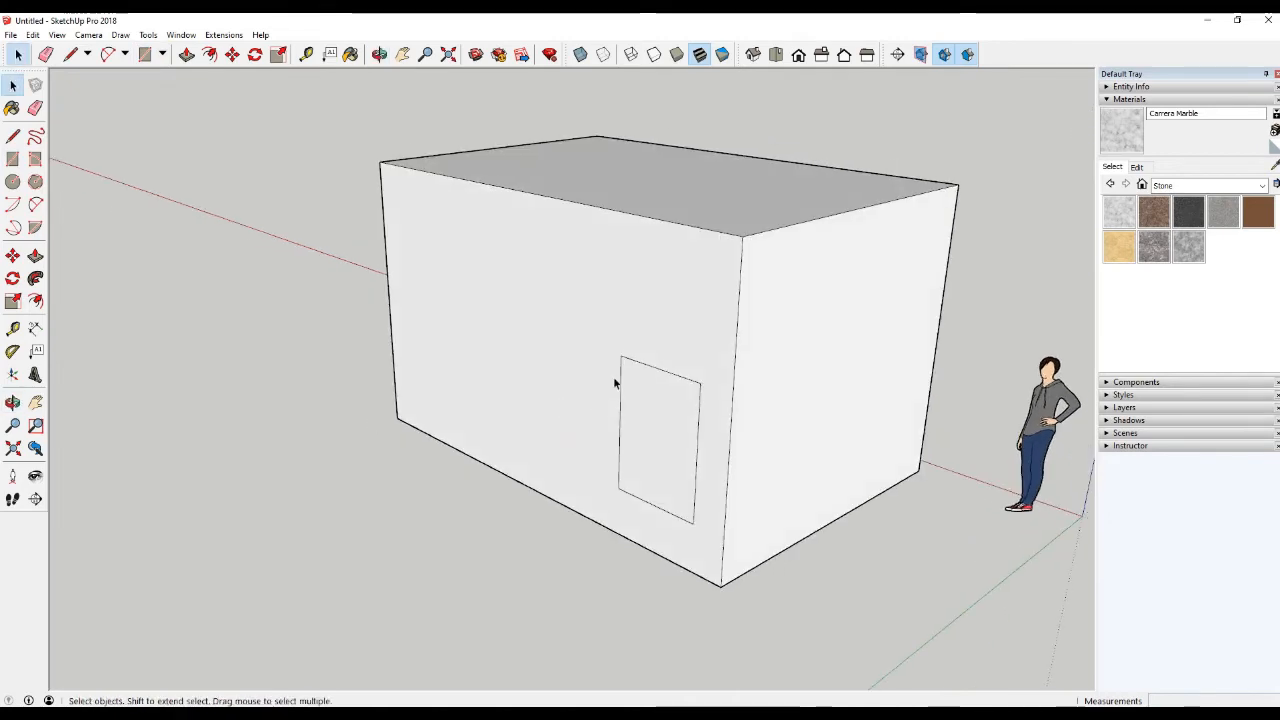
click(613, 376)
click(666, 425)
scroll(622, 428, up, 2)
click(505, 365)
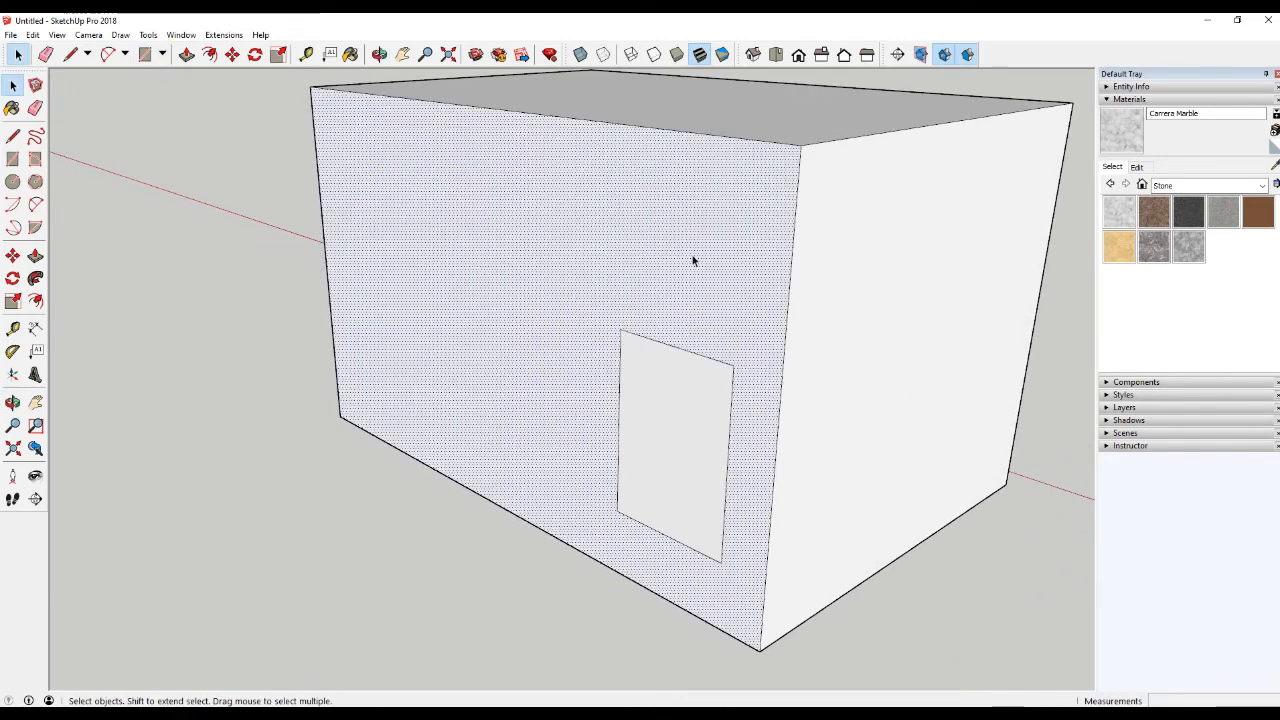
click(655, 400)
click(580, 310)
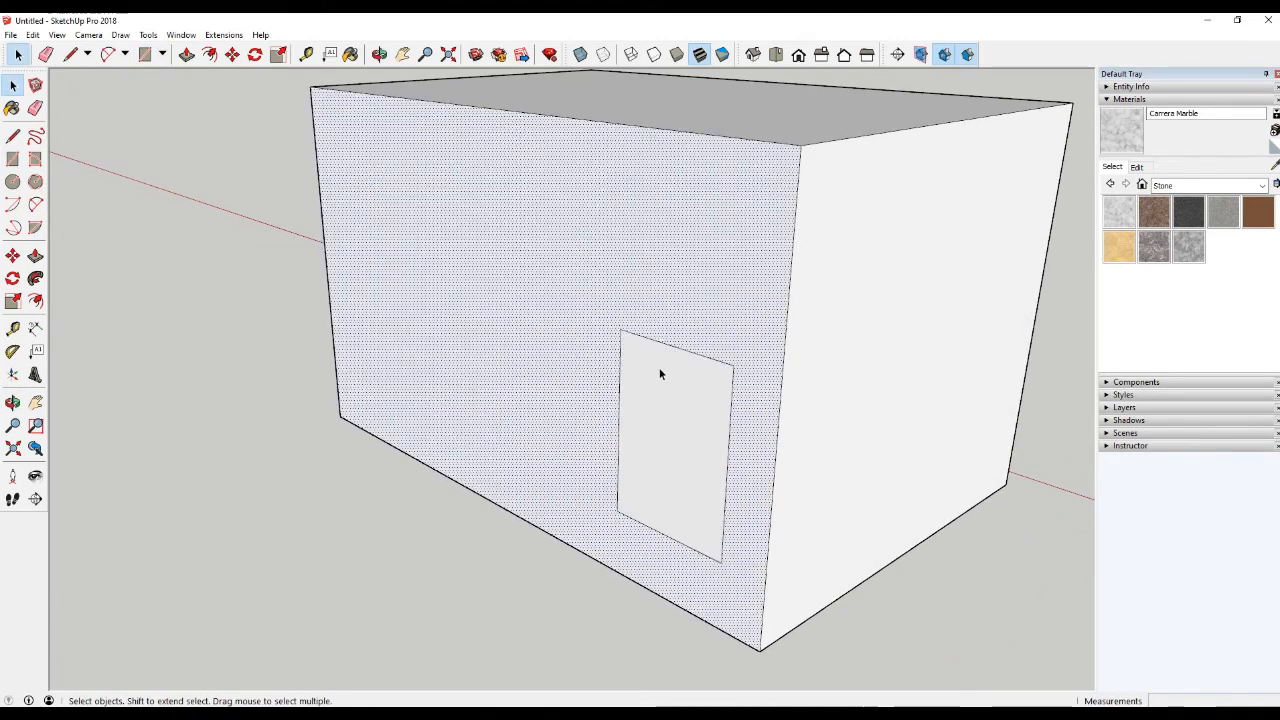
click(665, 372)
mouse_move(790, 477)
middle_down()
mouse_move(394, 423)
mouse_move(746, 514)
mouse_move(809, 492)
middle_up()
scroll(648, 457, down, 2)
click(705, 325)
click(694, 382)
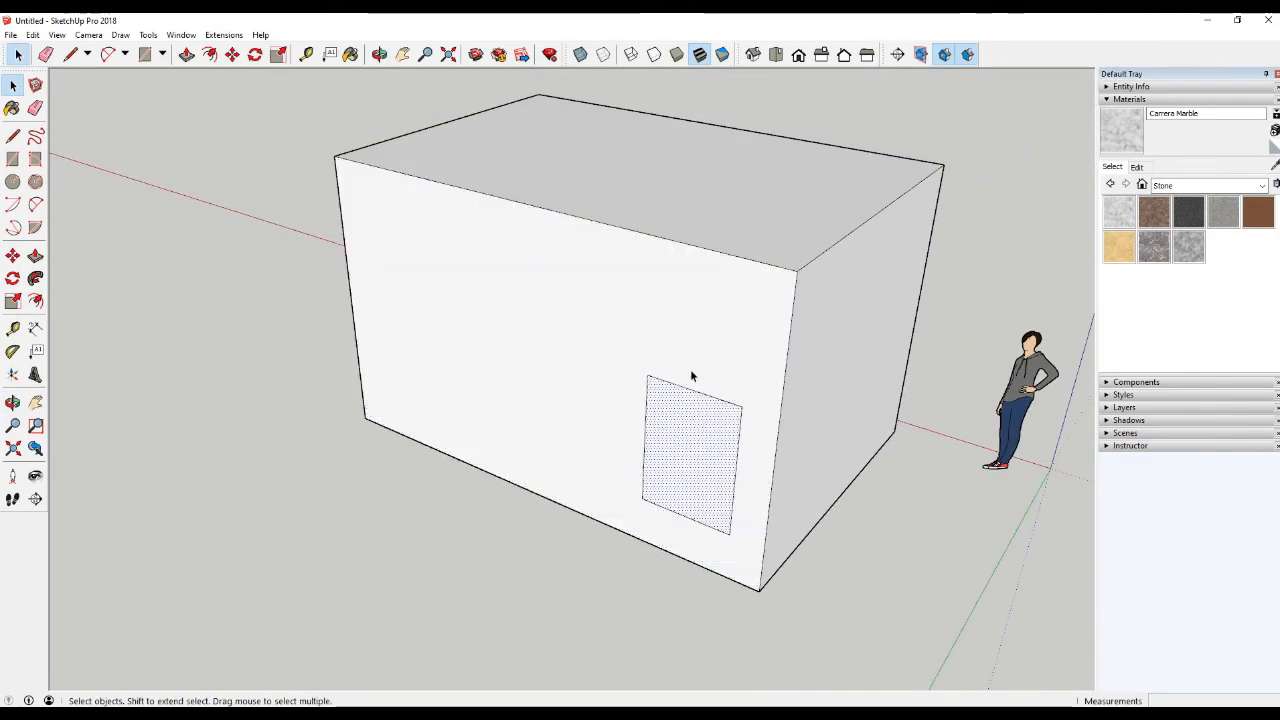
click(690, 369)
Push/Pull the small rectangle on the front face outward about 1993 mm to form a projecting block
click(676, 432)
key(p)
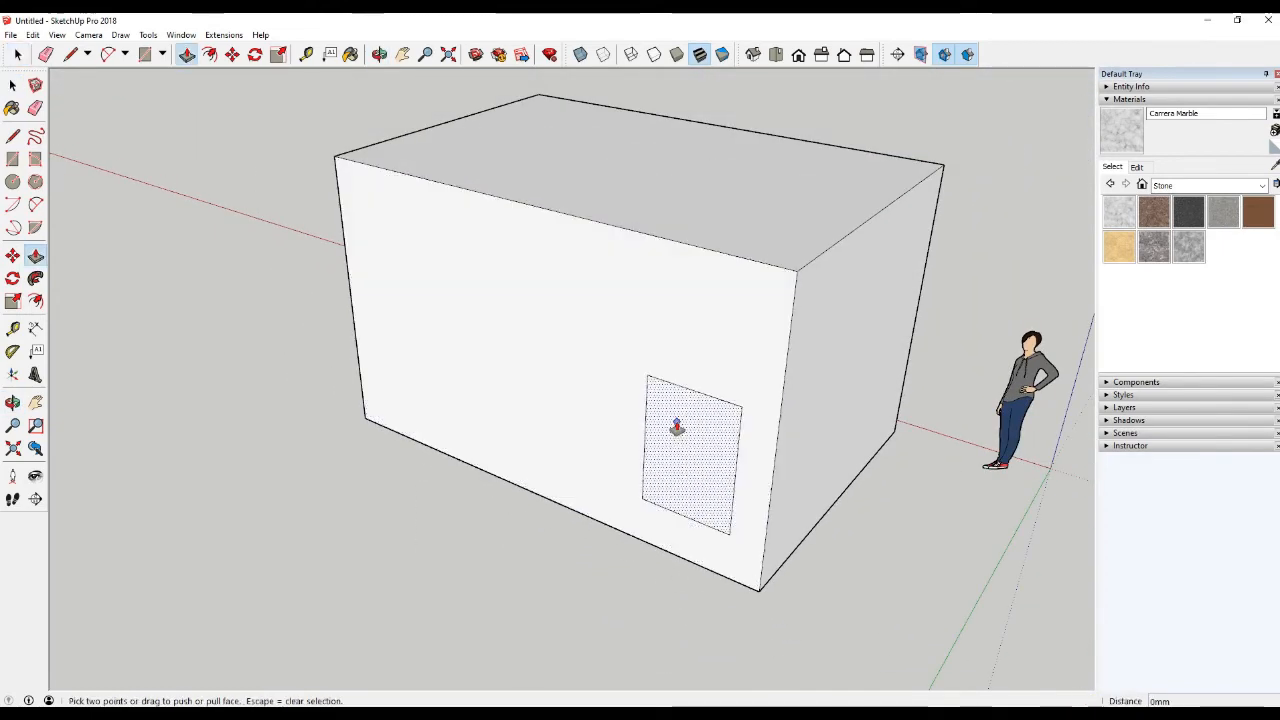
drag(677, 428, 523, 520)
middle_drag(523, 520, 586, 457)
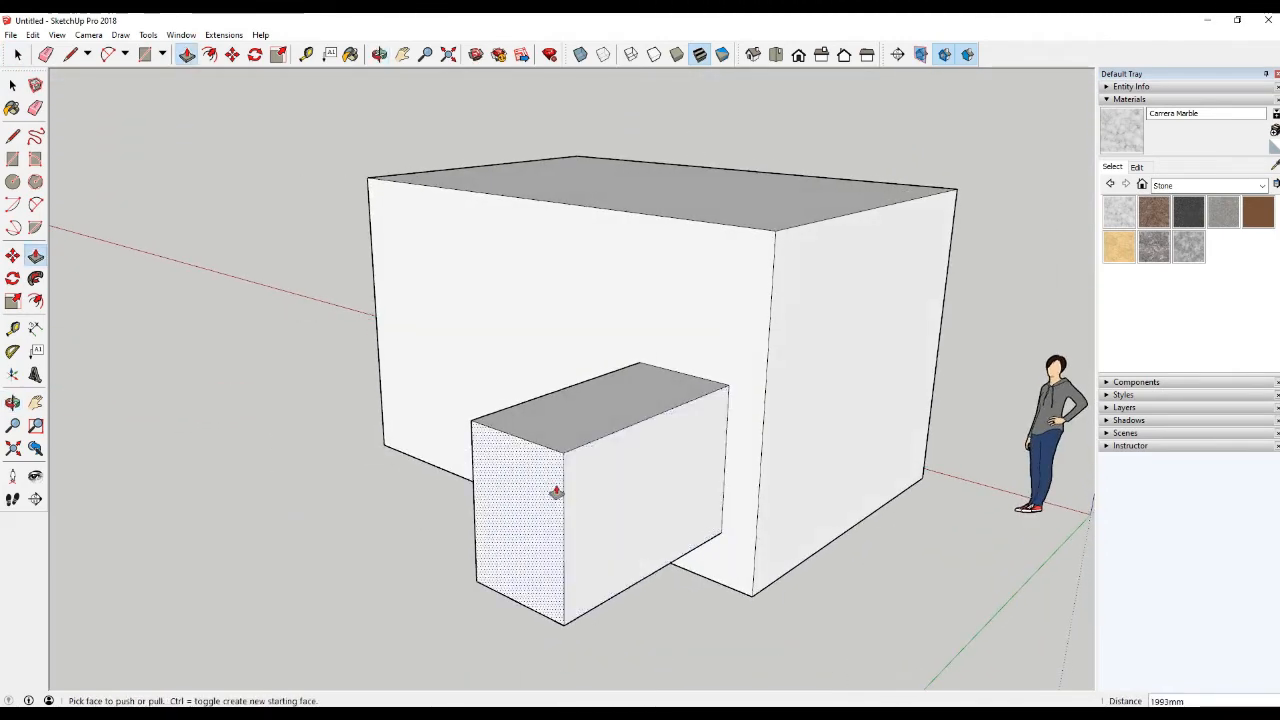
scroll(795, 410, up, 5)
scroll(795, 410, up, 2)
middle_drag(794, 406, 691, 409)
scroll(726, 449, down, 5)
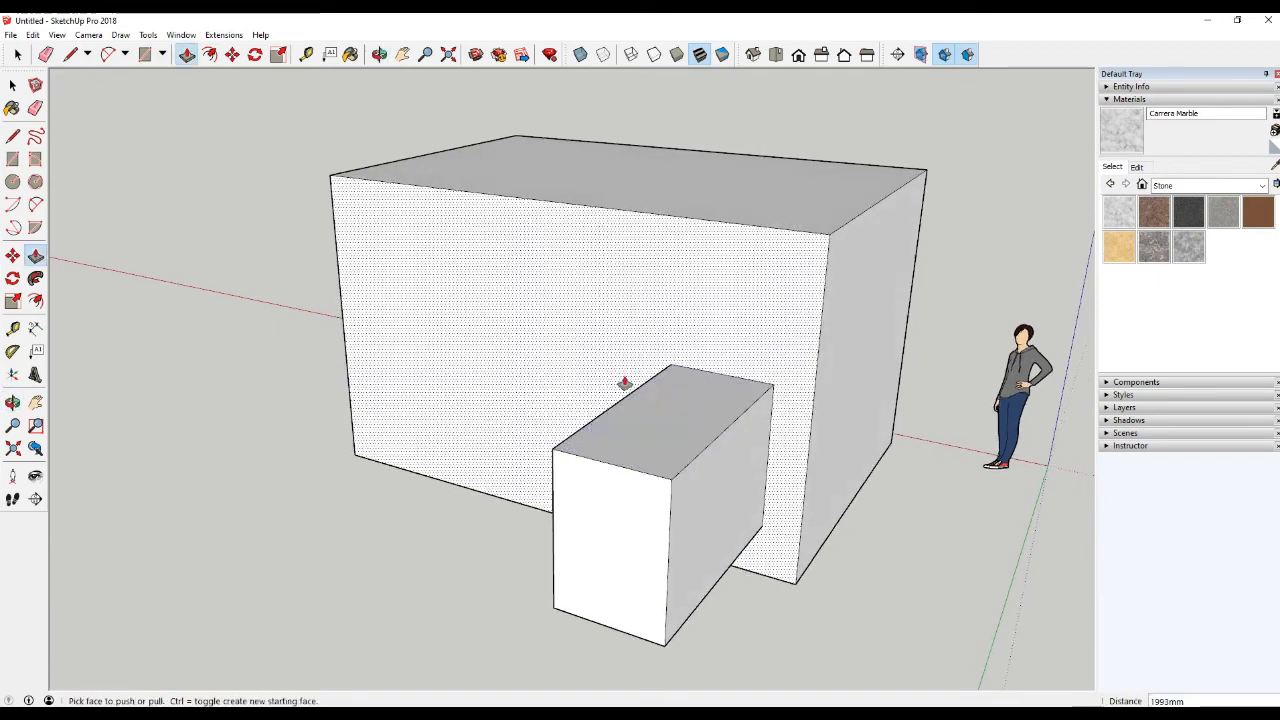
Draw a square about 1435 mm wide on the front face and Push/Pull it outward about 1386 mm
middle_drag(623, 380, 620, 339)
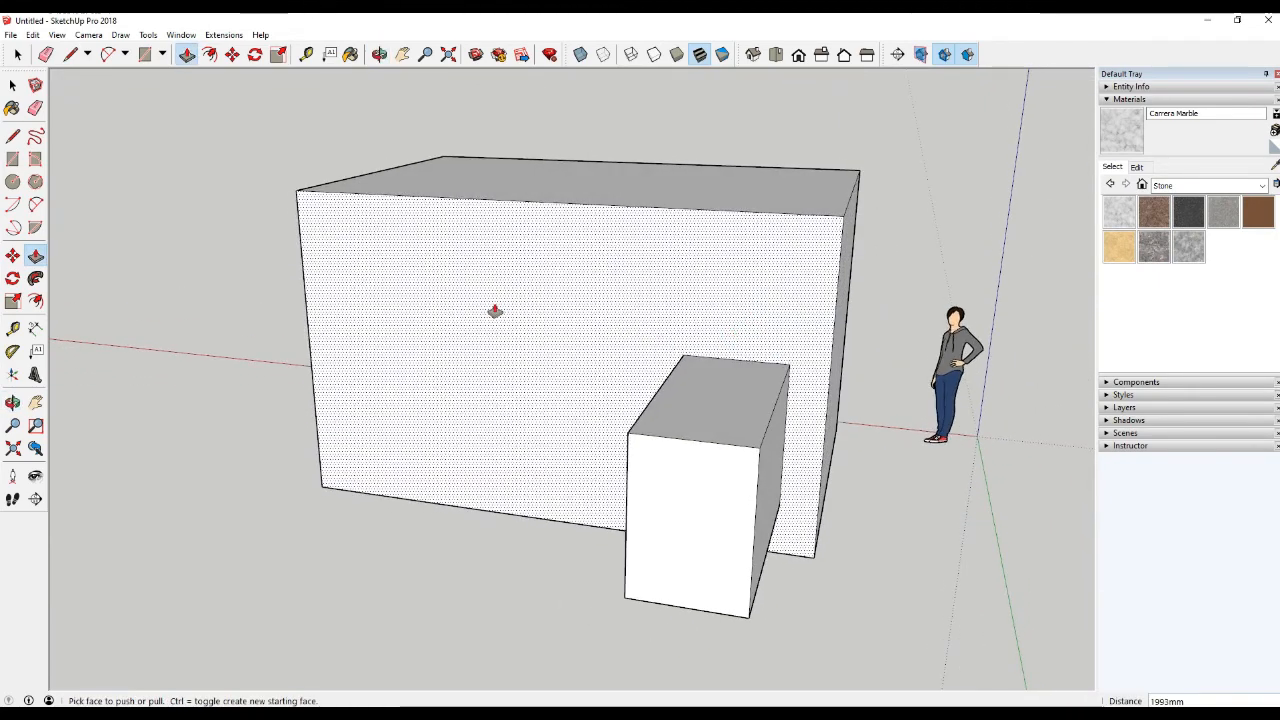
key(r)
click(418, 263)
click(560, 409)
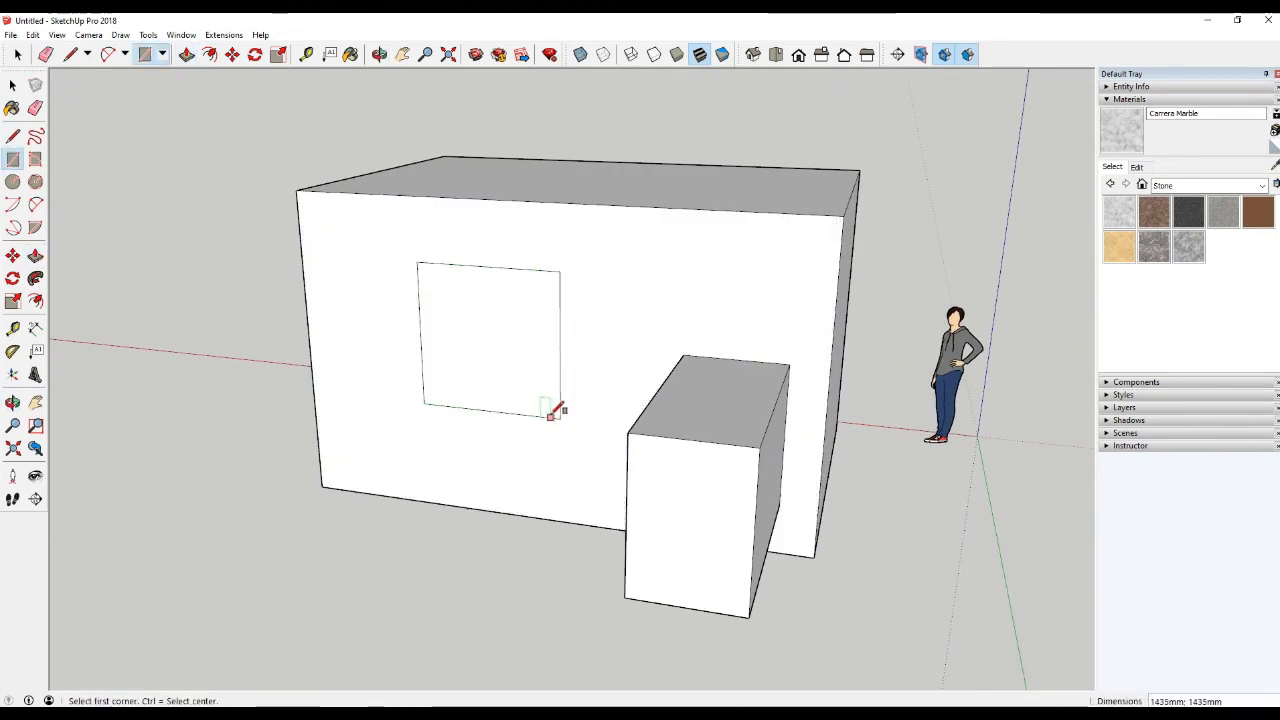
key(p)
drag(471, 400, 457, 423)
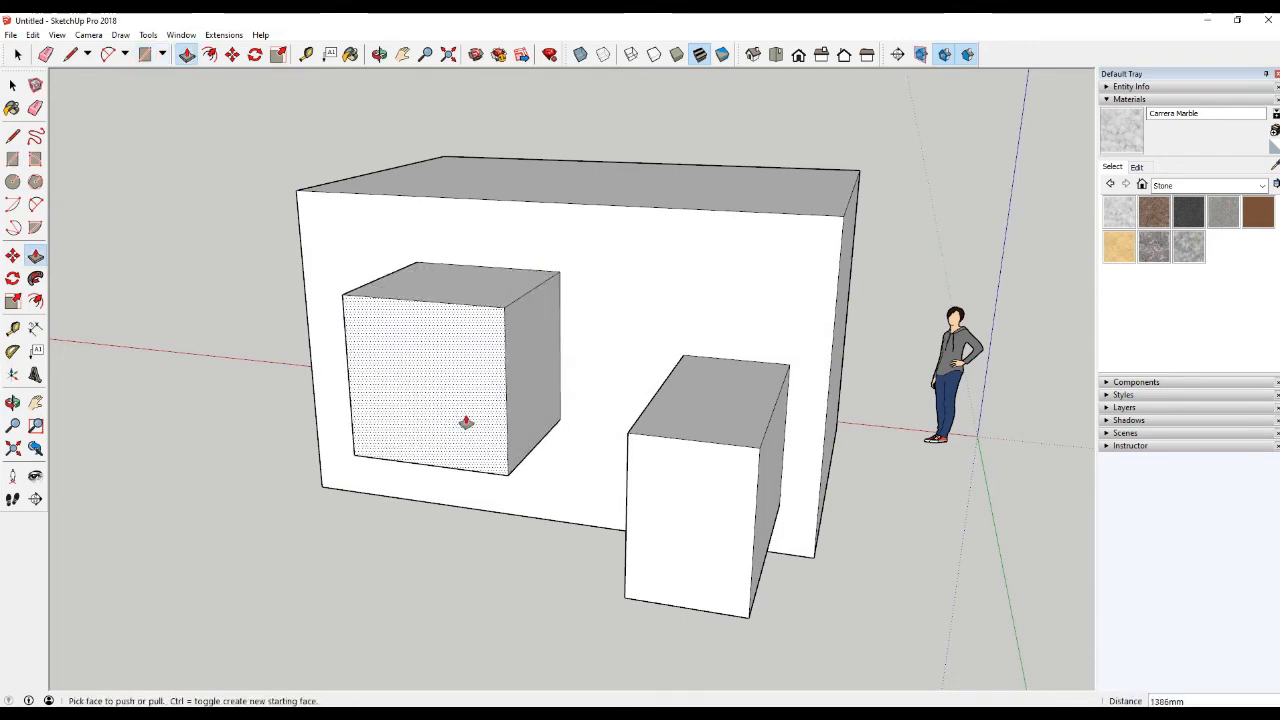
Draw a circle of about 295 mm radius between the two blocks and Push/Pull it outward about 1514 mm as a cylinder
key(c)
click(643, 283)
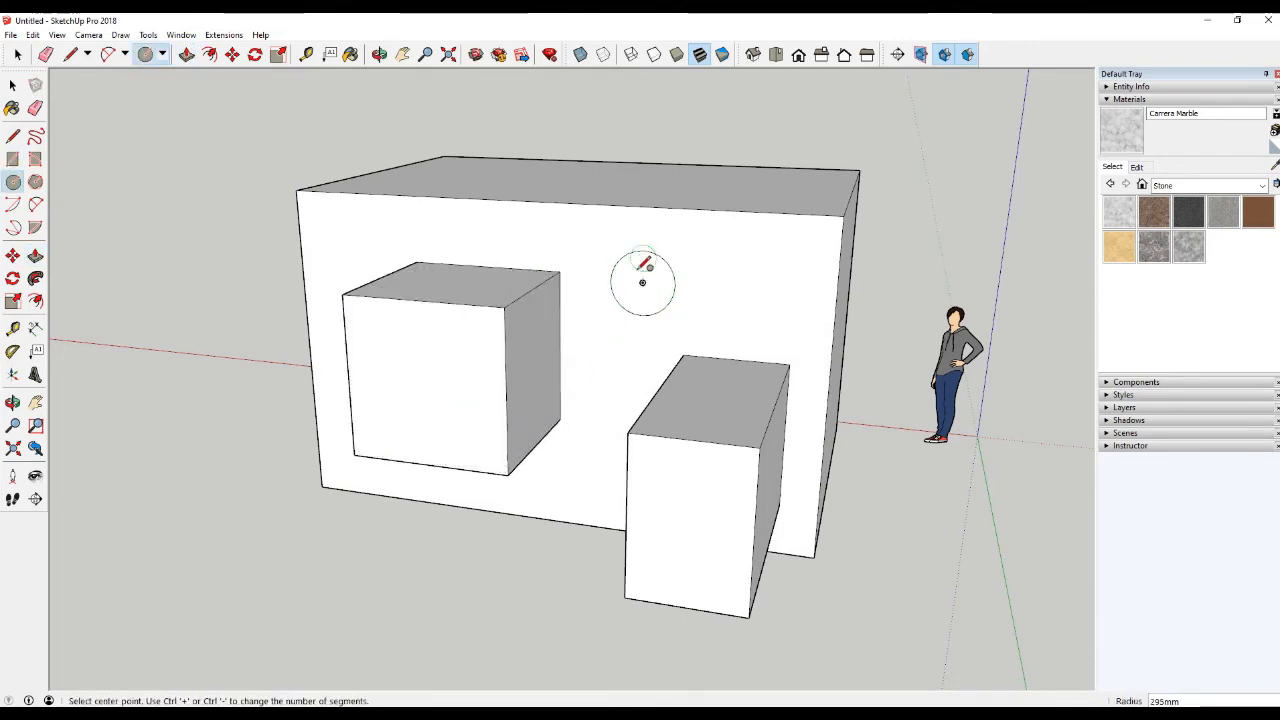
click(641, 267)
key(p)
drag(640, 283, 586, 331)
middle_drag(586, 331, 650, 416)
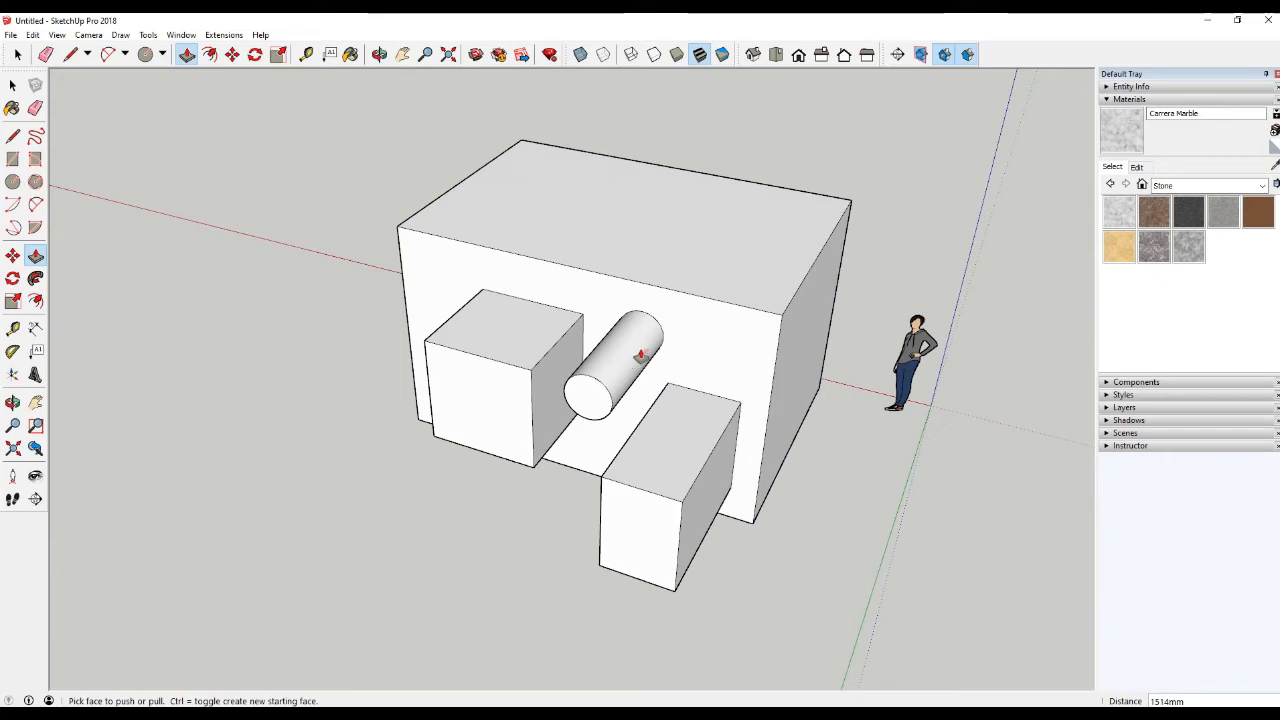
Draw a rectangle about 1765 mm by 1510 mm on the box's top face, near the end closest to the human figure
key(r)
click(770, 272)
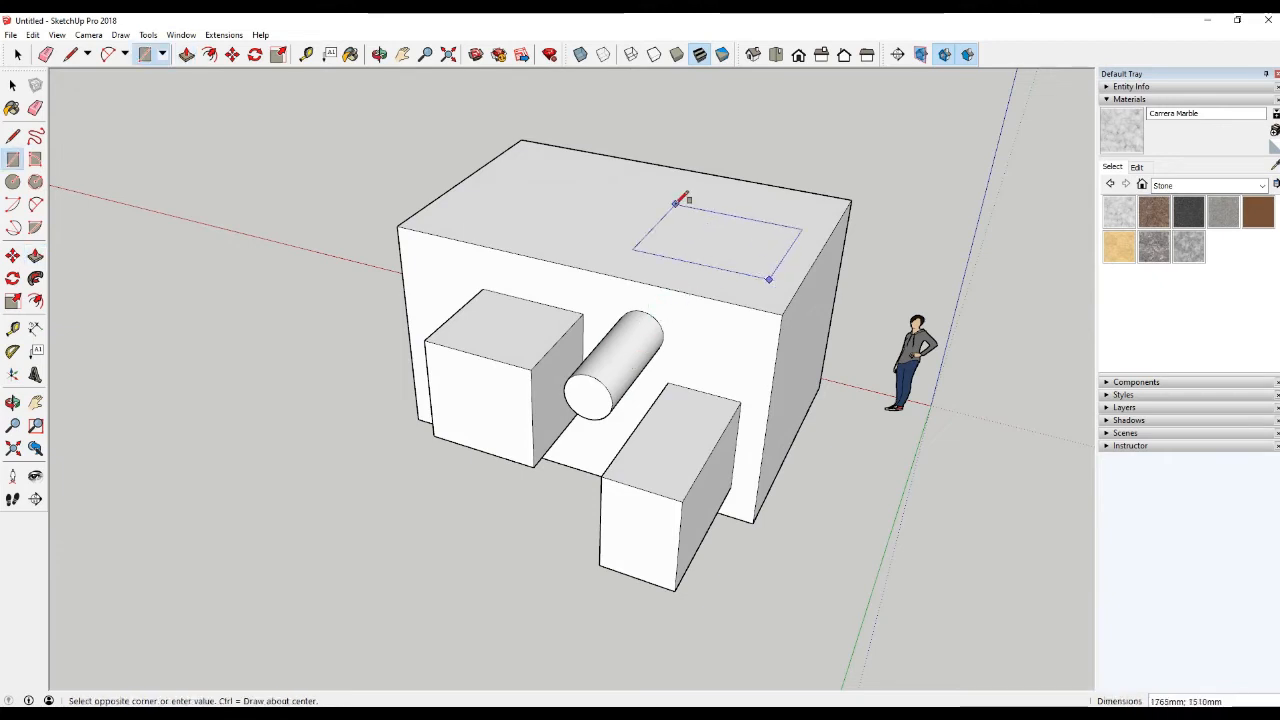
click(680, 195)
mouse_move(680, 195)
middle_down()
mouse_move(754, 369)
mouse_move(727, 256)
middle_up()
Push/Pull the rectangle on the top face down about 718 mm to cut a recess into the box
key(p)
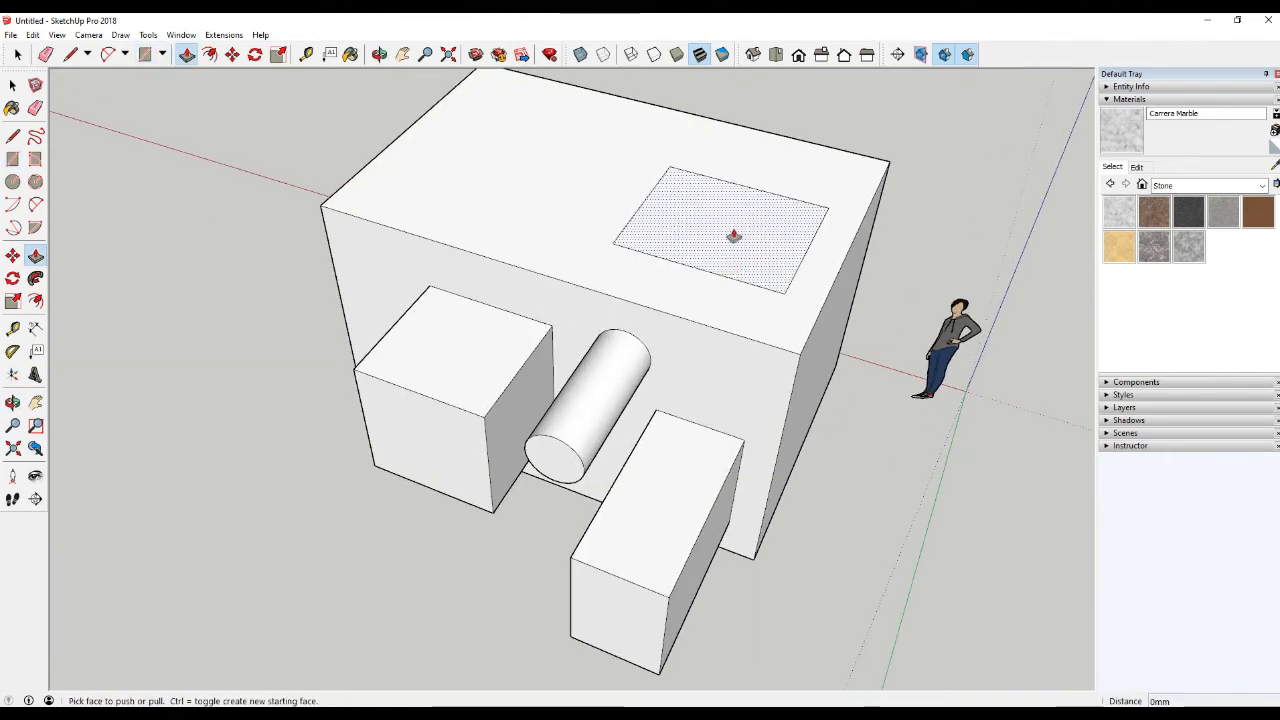
click(734, 234)
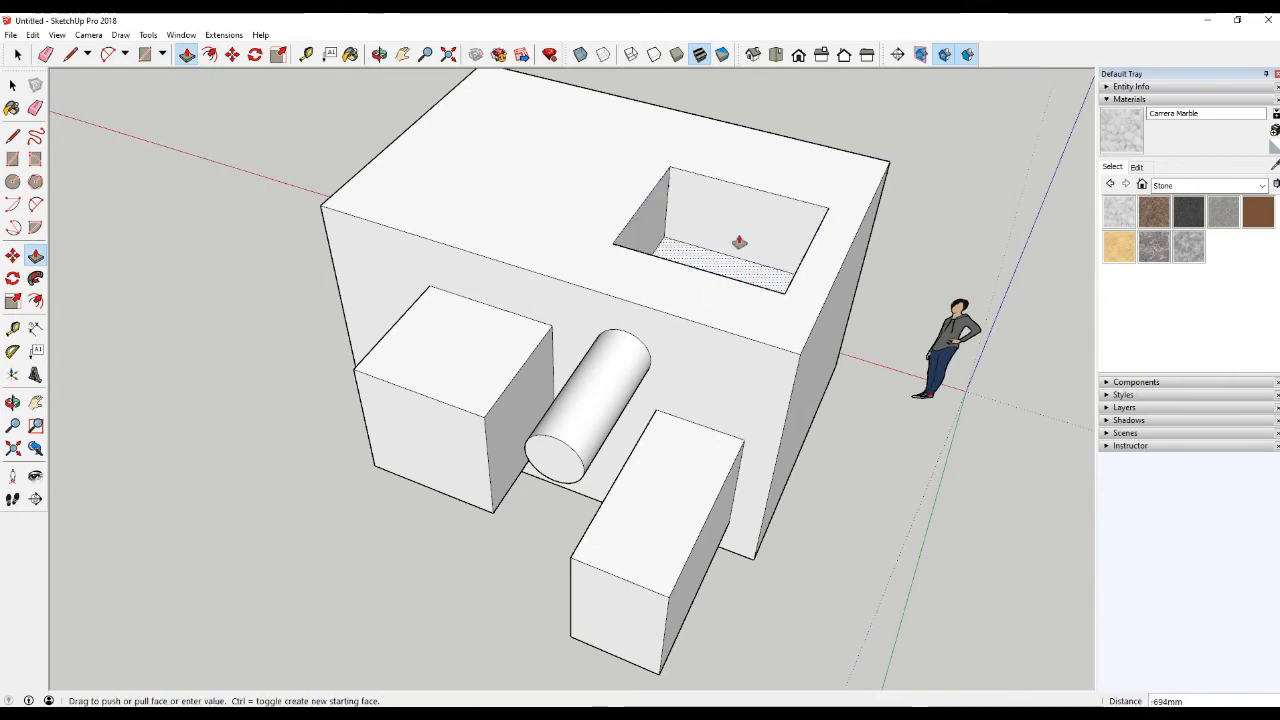
middle_drag(737, 240, 714, 363)
scroll(720, 271, up, 3)
click(718, 272)
middle_drag(718, 272, 603, 149)
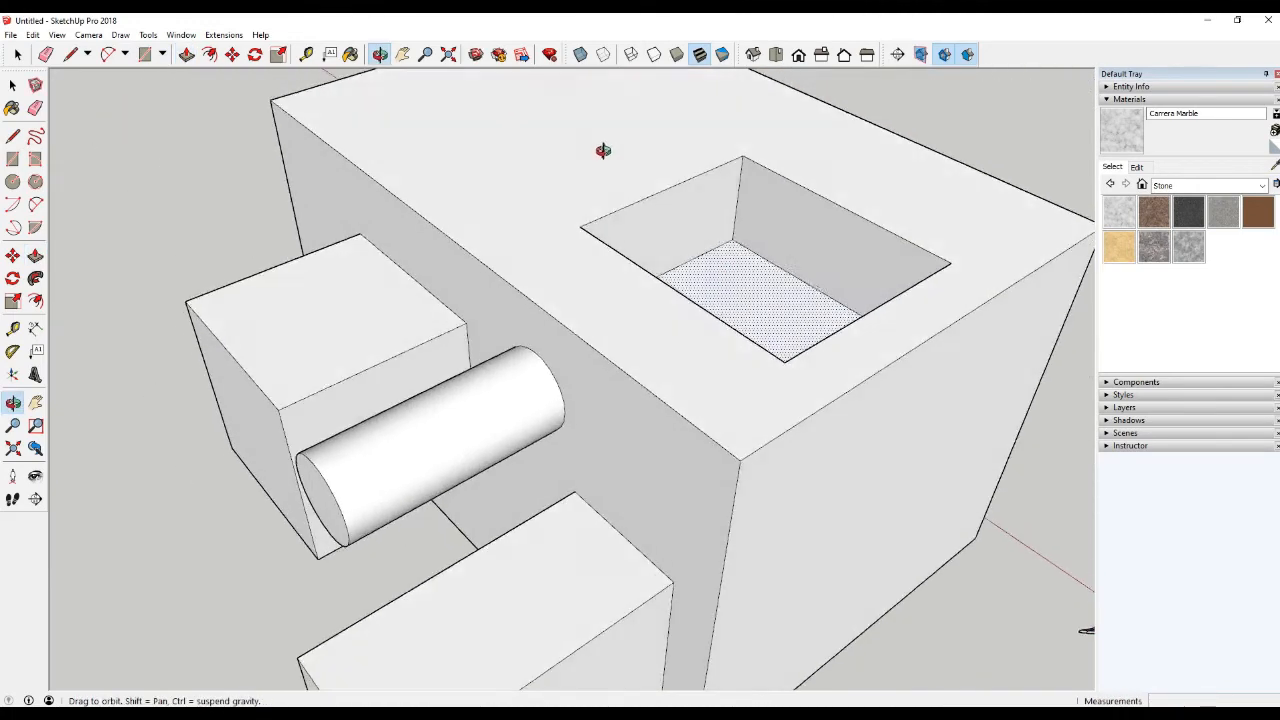
scroll(717, 297, down, 3)
Try lowering the box's top face about 384 mm and raising it about 626 mm, and undo both Push/Pulls
middle_drag(717, 297, 620, 216)
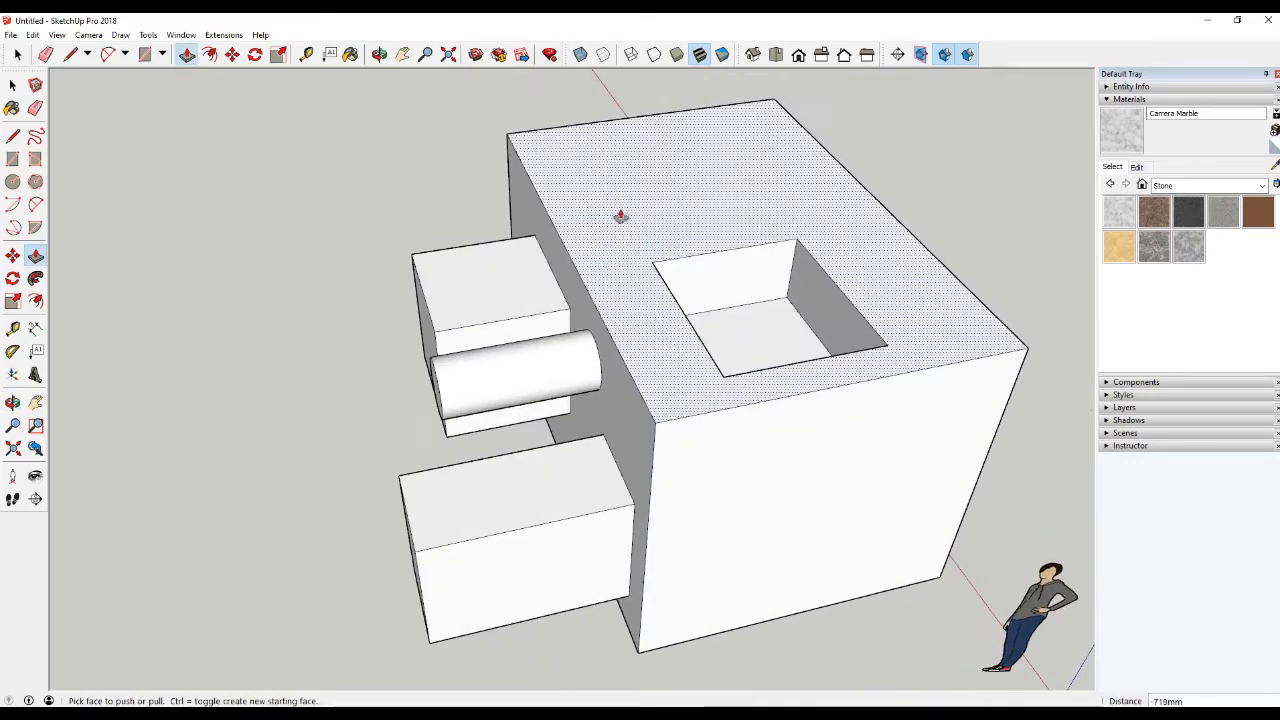
click(646, 185)
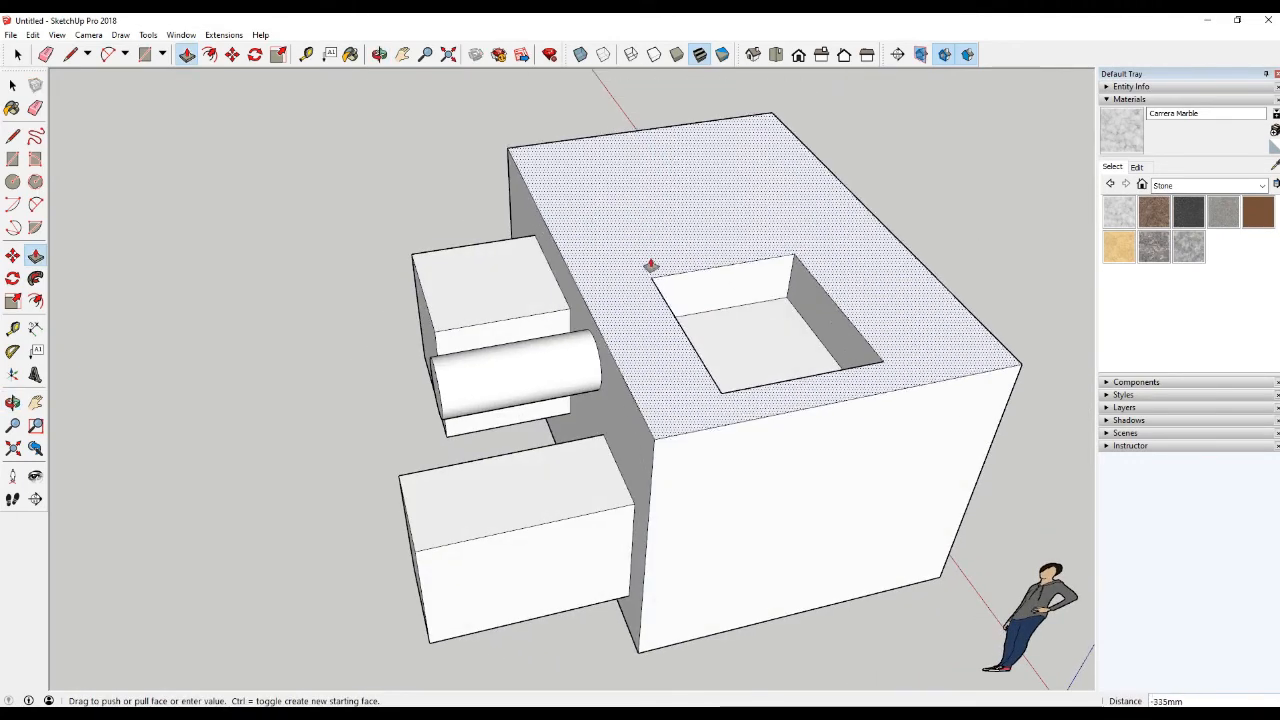
click(620, 283)
middle_drag(614, 286, 806, 360)
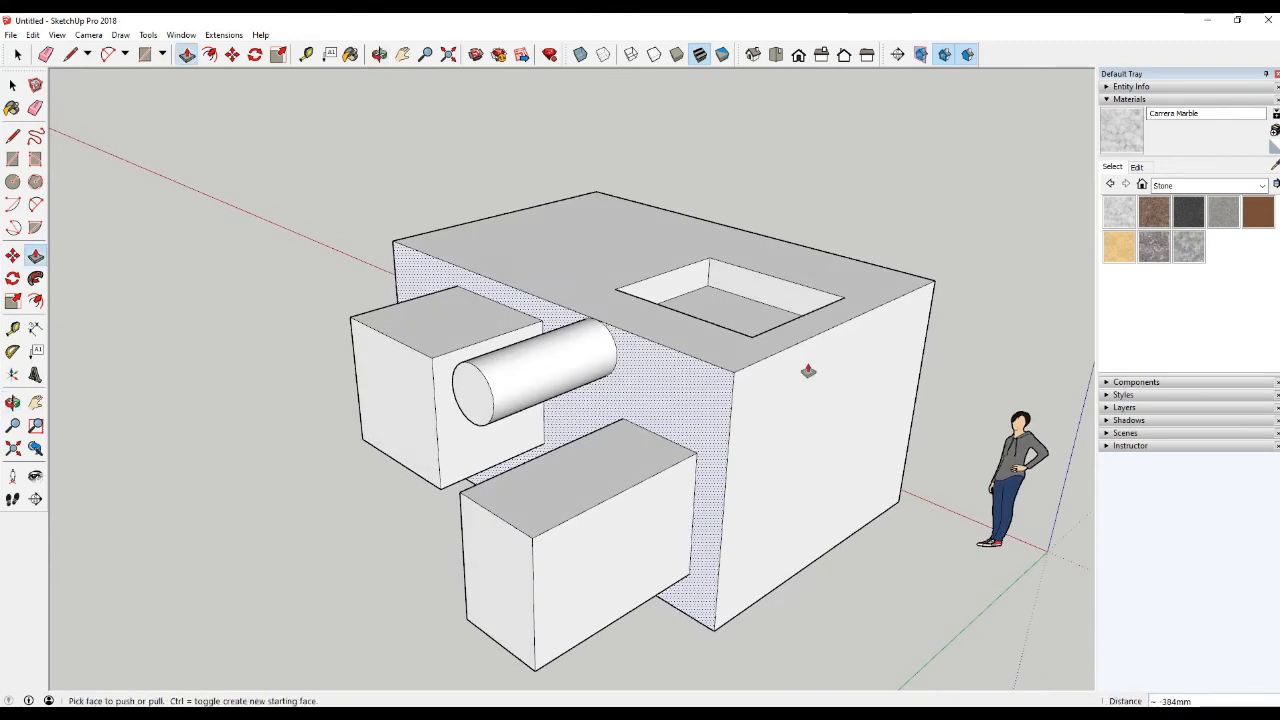
click(746, 362)
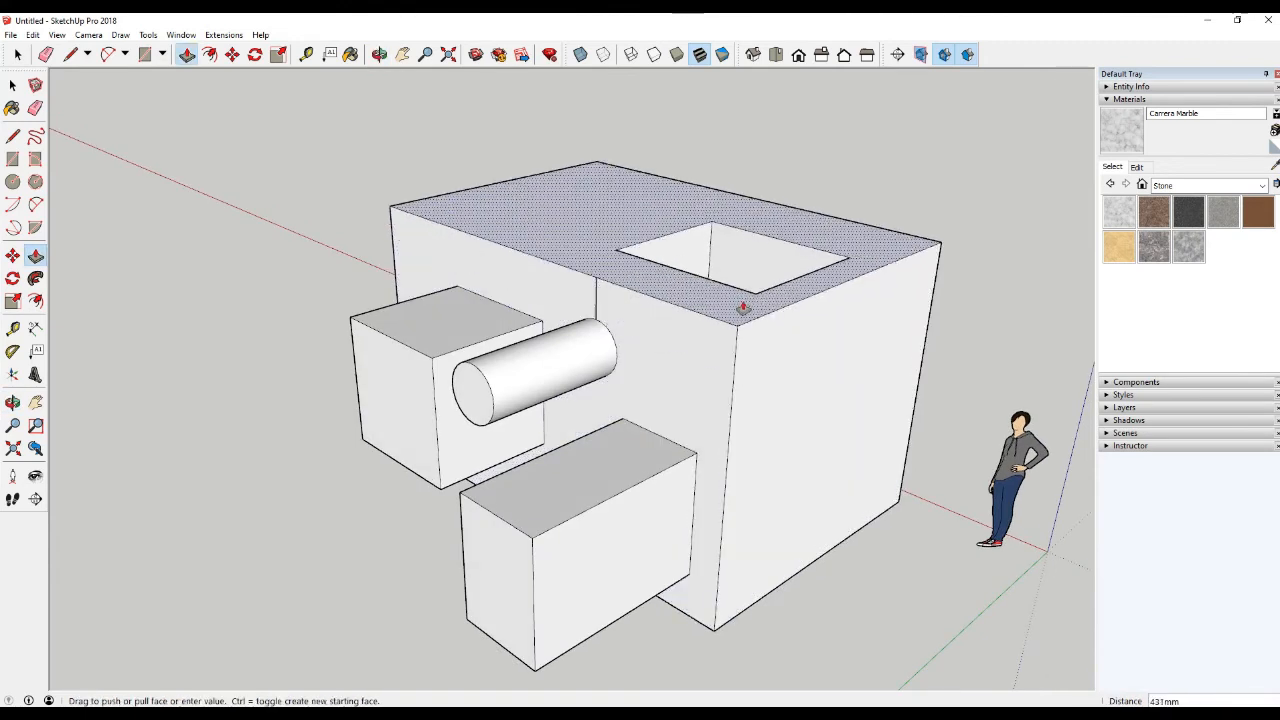
click(742, 296)
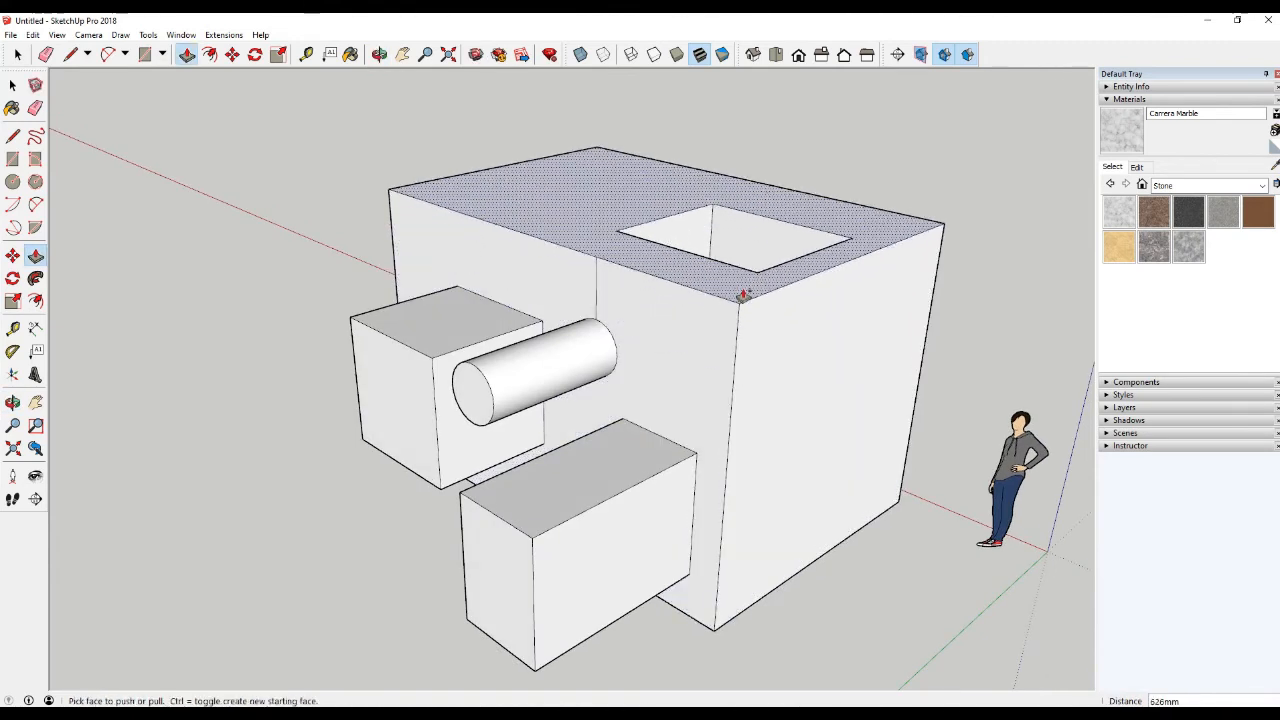
key(ctrl+z)
key(ctrl+z)
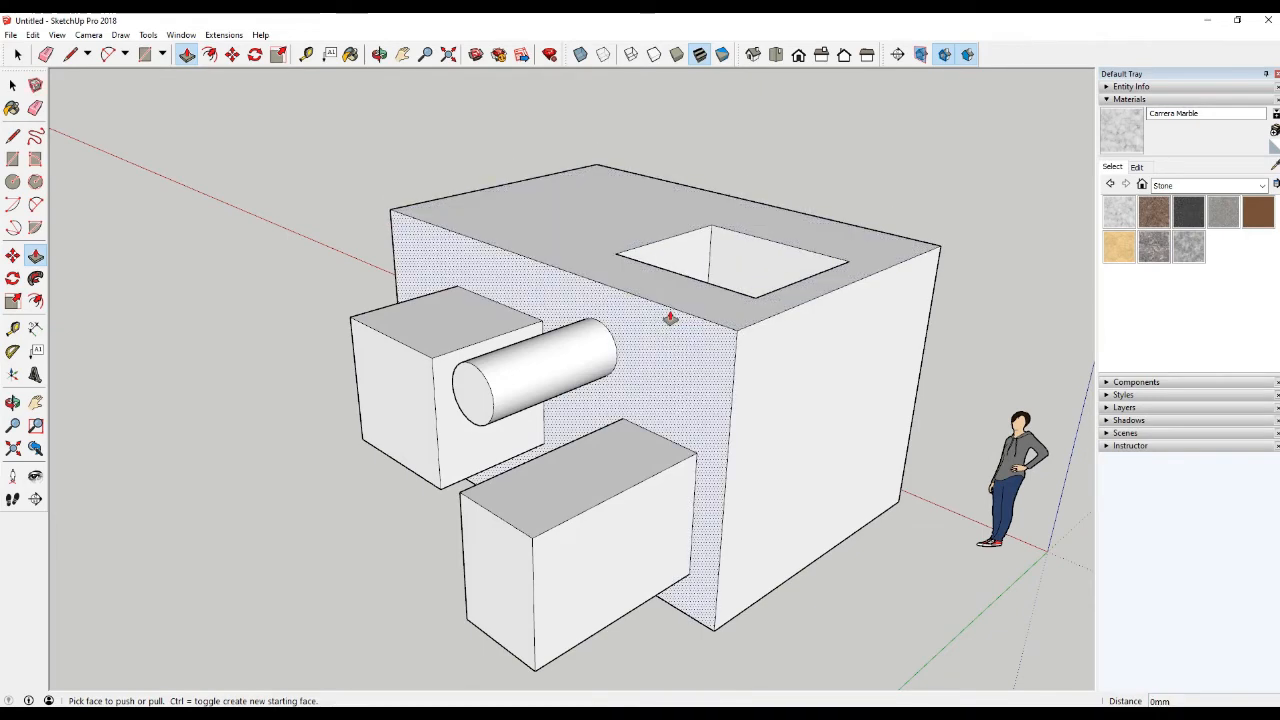
Push/Pull the cylinder's end face inward about 639 mm and the square block's front face farther outward
scroll(531, 371, up, 3)
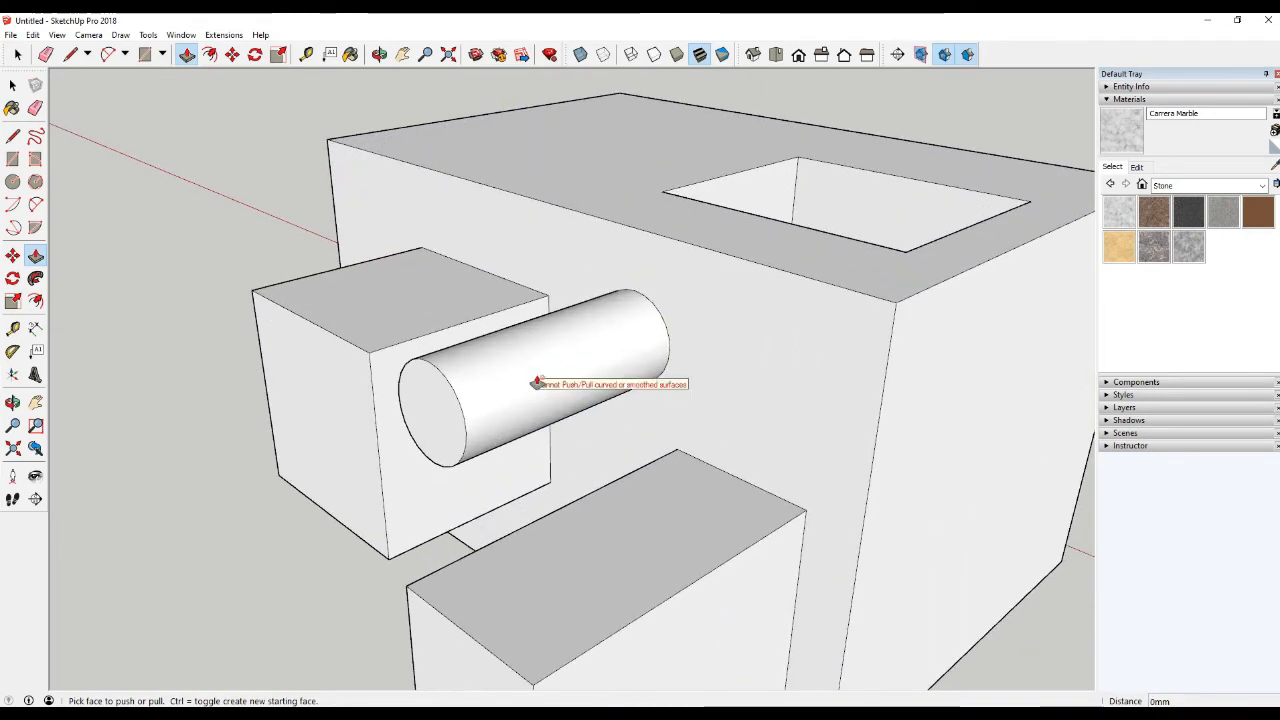
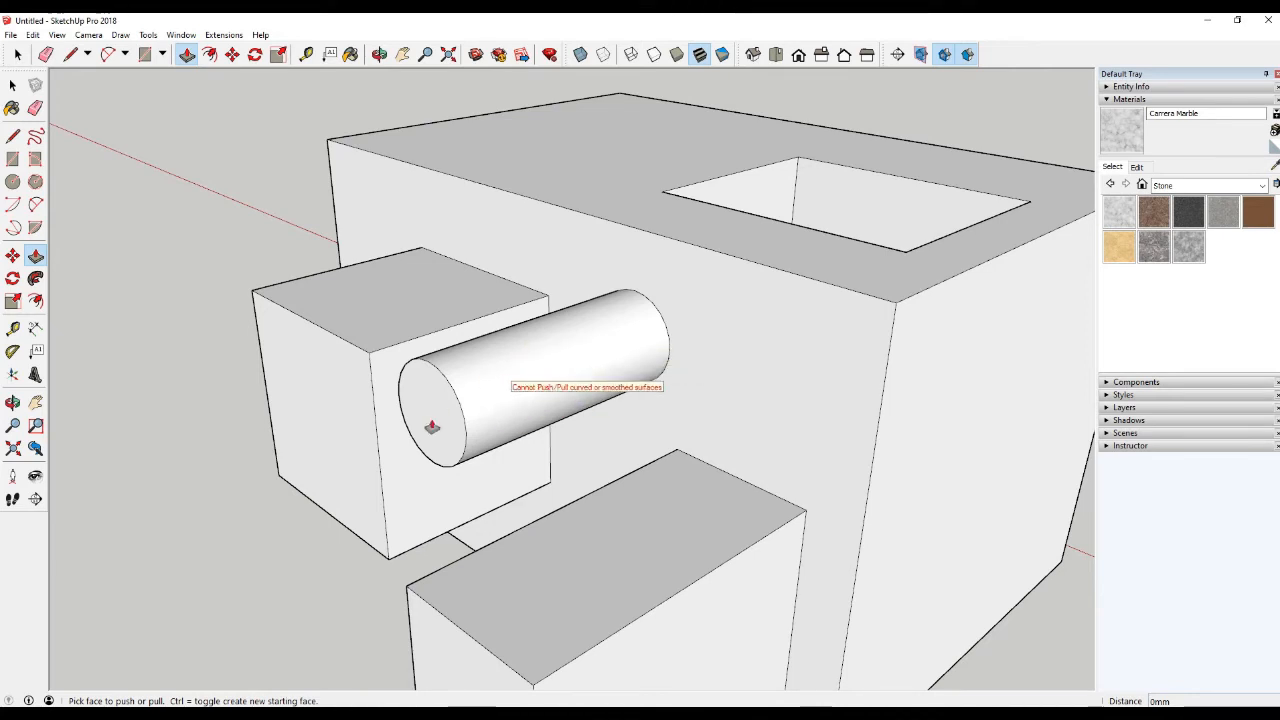
drag(430, 438, 522, 404)
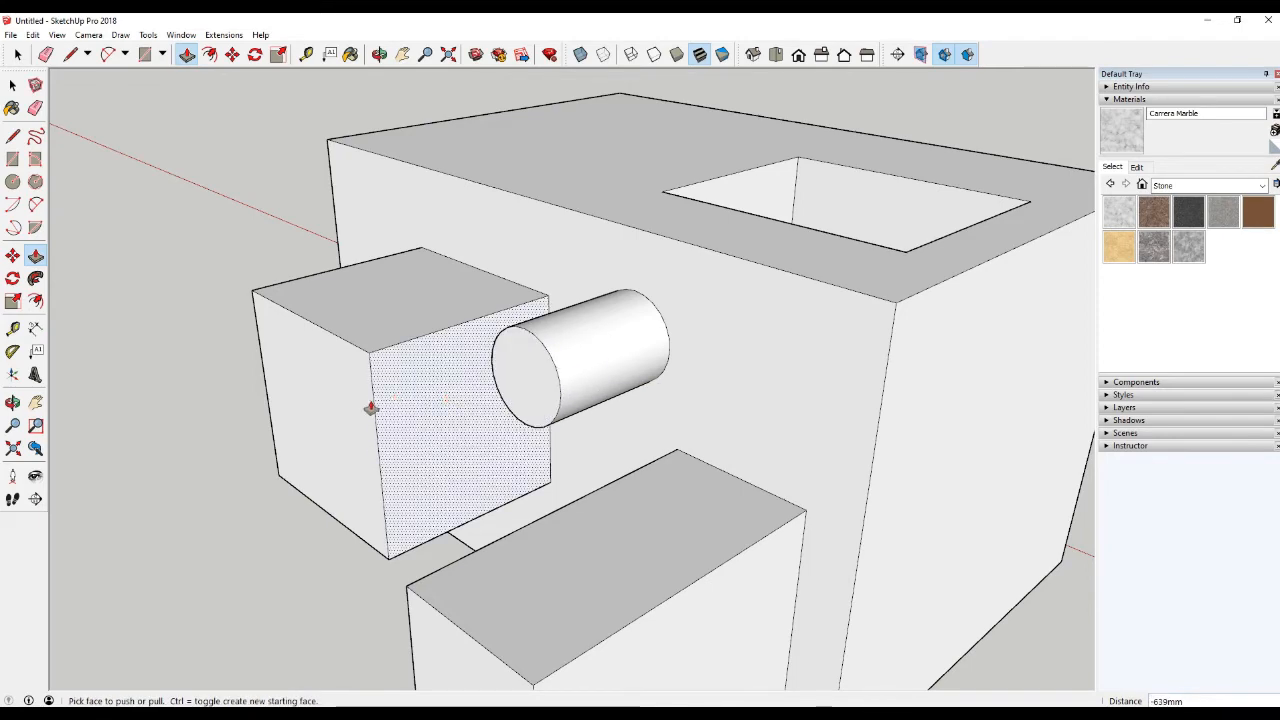
drag(356, 421, 291, 443)
scroll(560, 366, down, 6)
middle_drag(560, 366, 514, 366)
scroll(514, 366, down, 2)
Delete the whole box together with its projecting blocks and cylinder from the model
key(space)
drag(332, 171, 804, 632)
key(r)
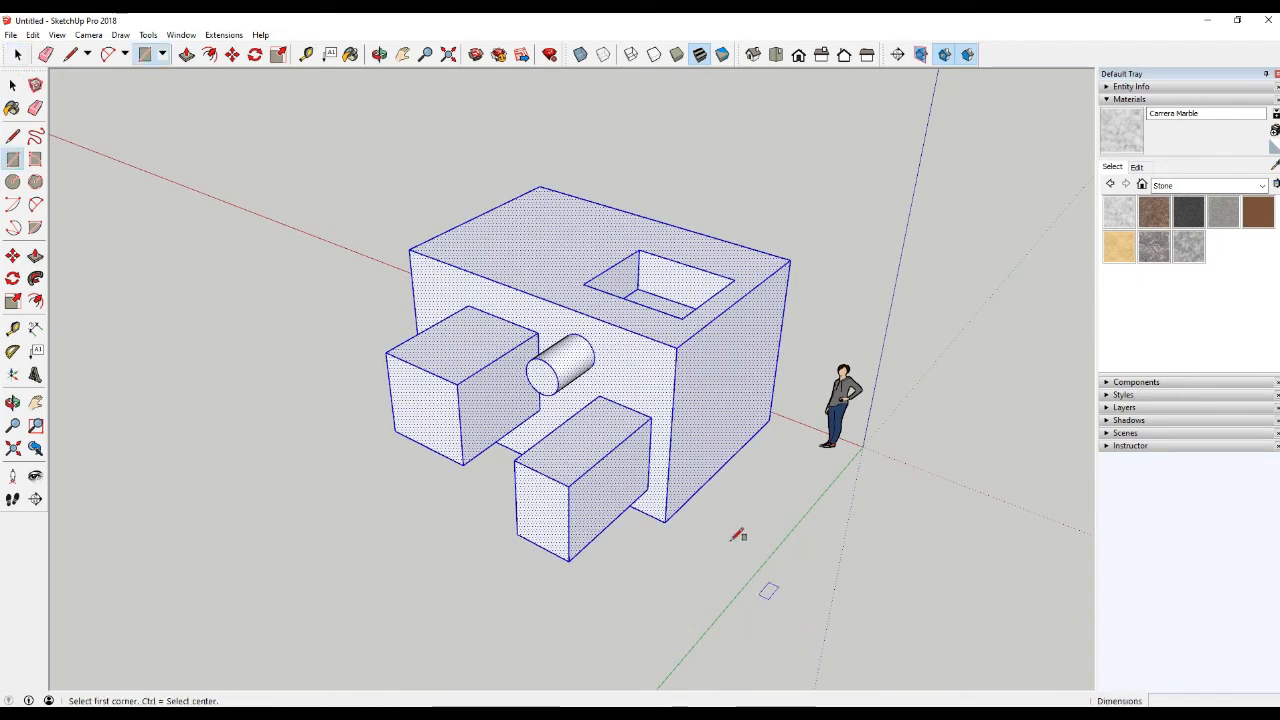
key(e)
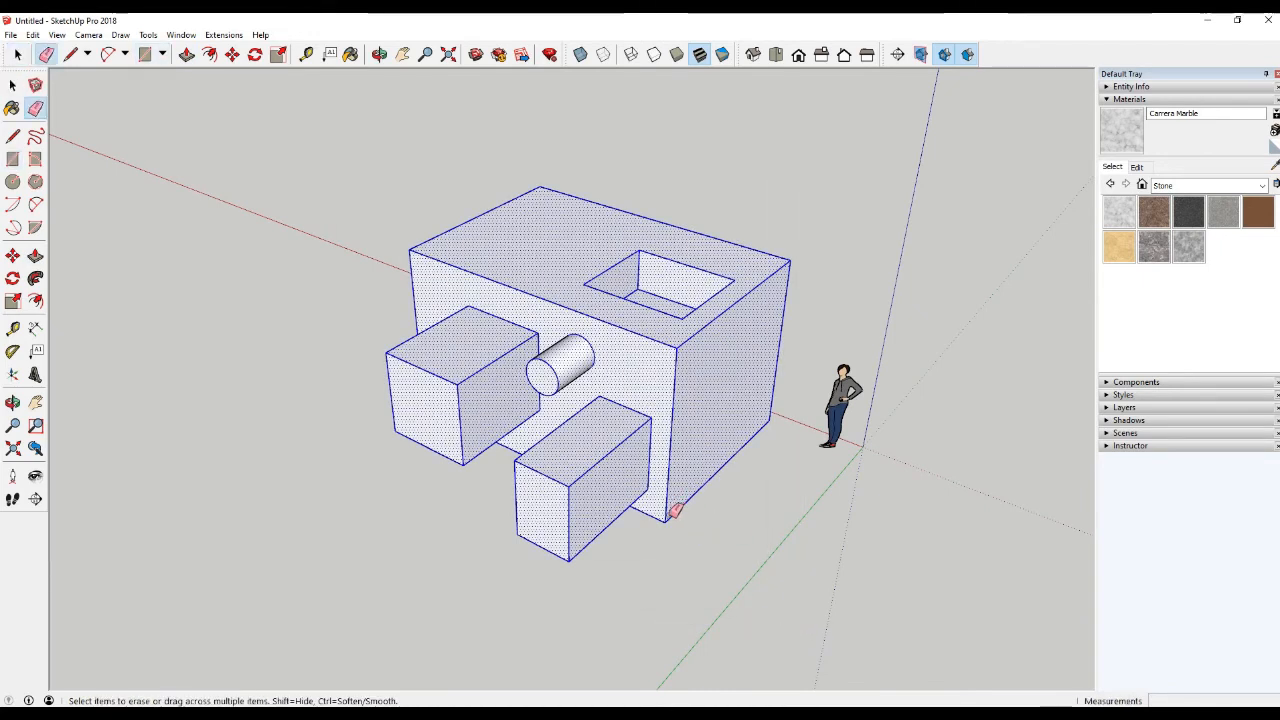
click(666, 518)
key(space)
drag(307, 167, 811, 604)
key(Delete)
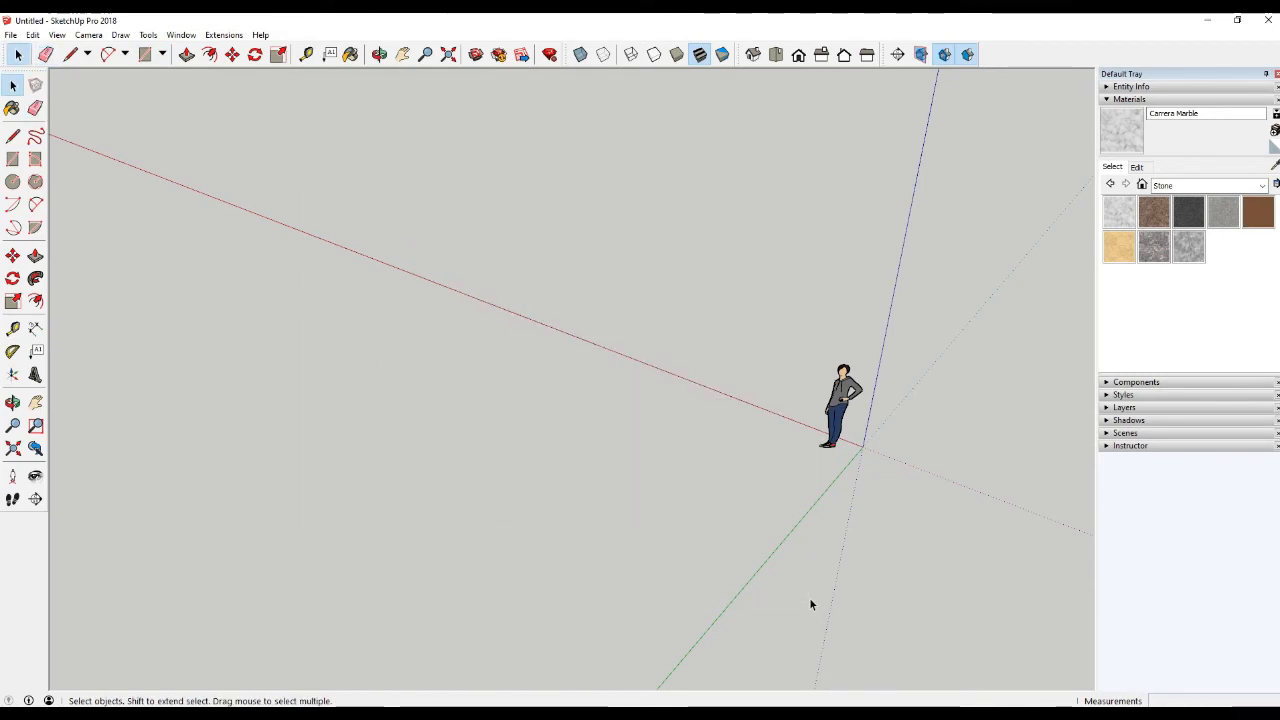
Draw a rectangle about 5511 mm by 4781 mm on the ground beside the red axis
key(r)
click(490, 343)
click(567, 598)
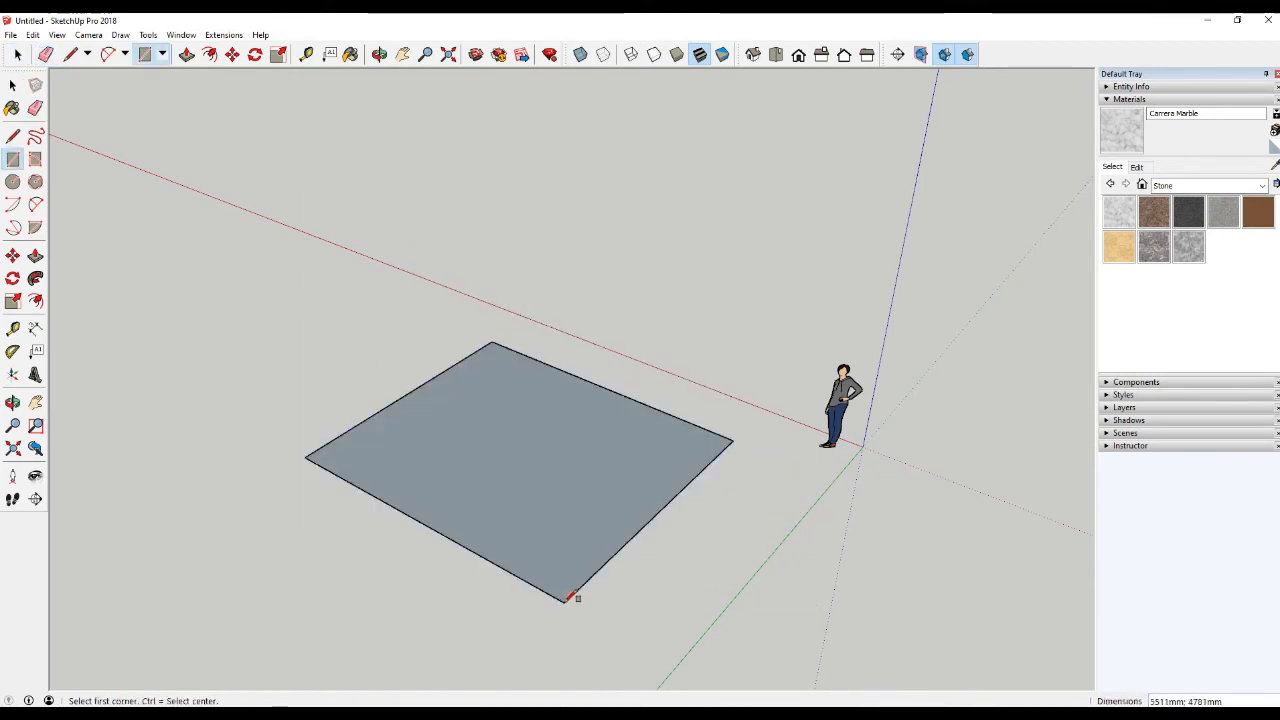
key(space)
Push/Pull the ground rectangle upward about 3477 mm to form a solid box
key(p)
click(569, 506)
click(580, 354)
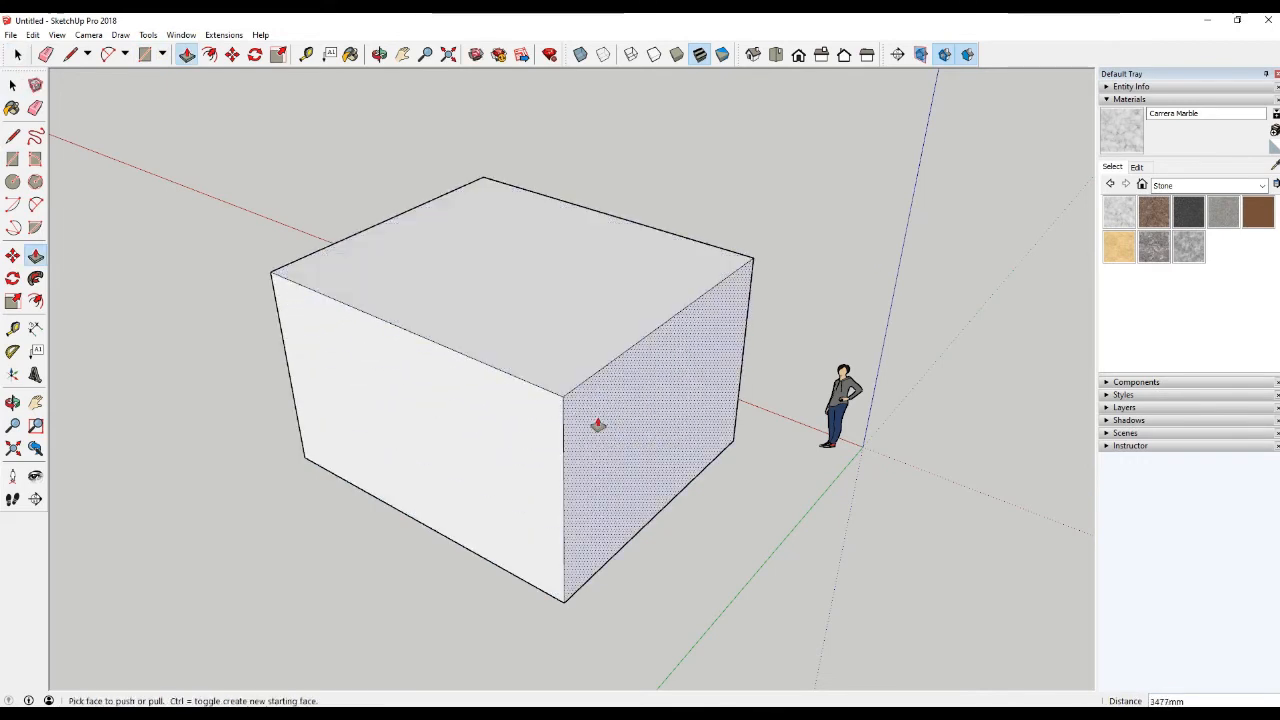
Draw a line about 5511 mm long across the box's top face between the midpoints of its two short edges
middle_drag(597, 426, 497, 354)
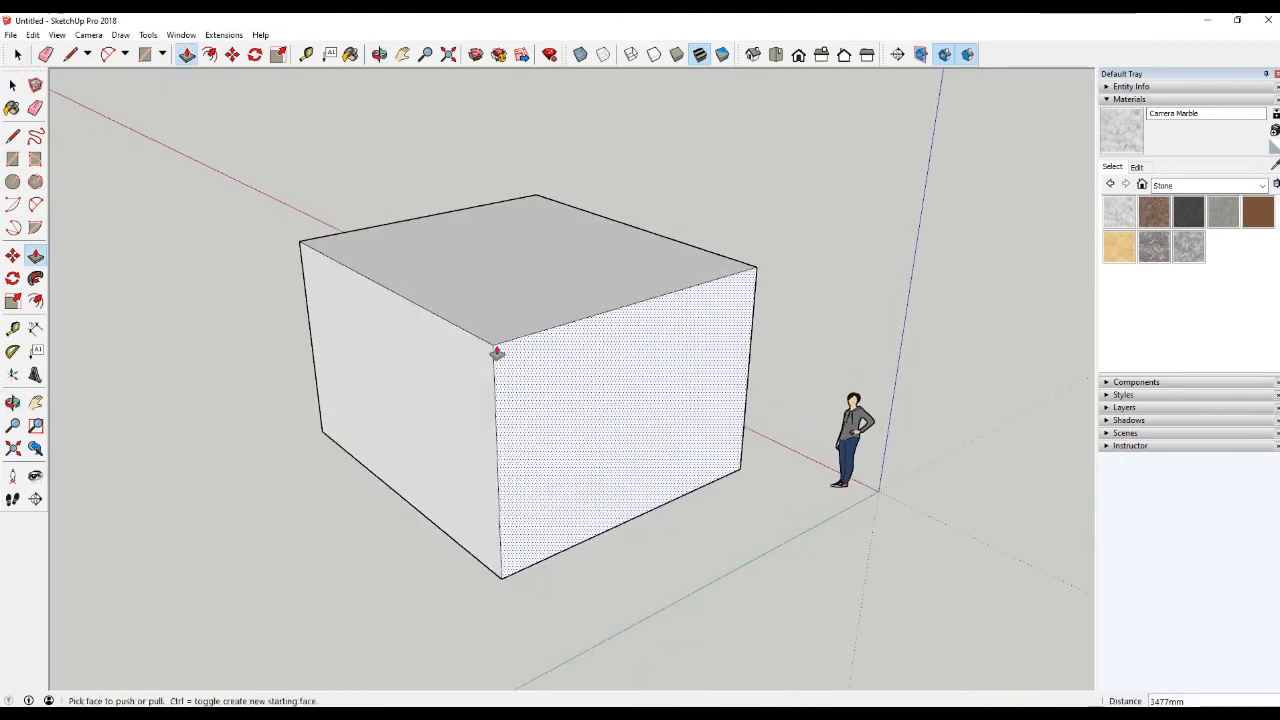
key(l)
click(637, 302)
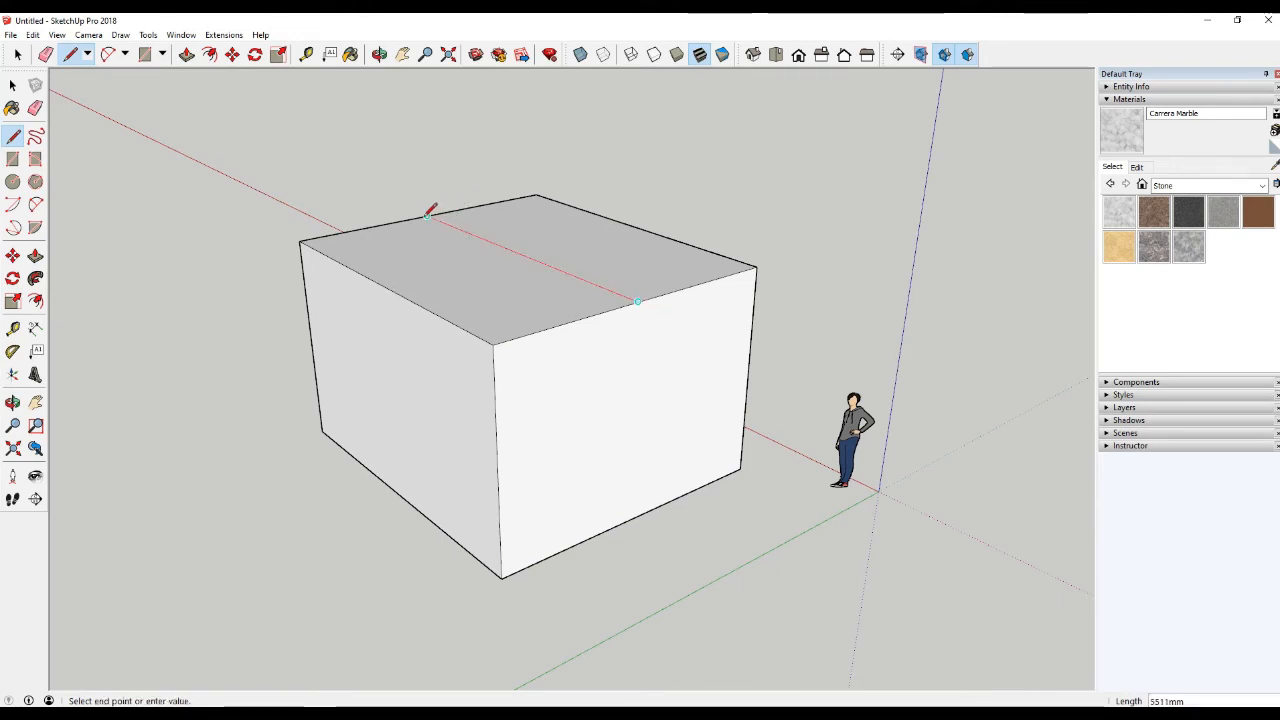
key(space)
Move the top face's two outer edges parallel to the centre line straight down together to form a gable roof
key(m)
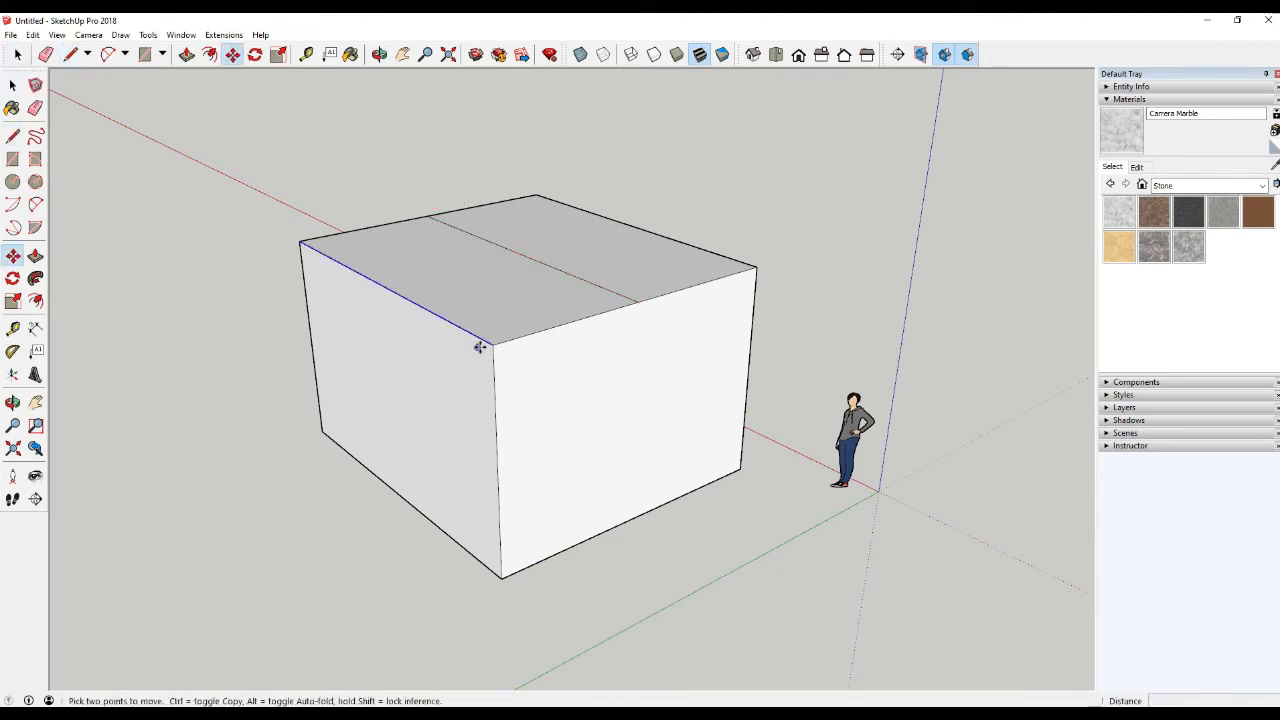
click(490, 346)
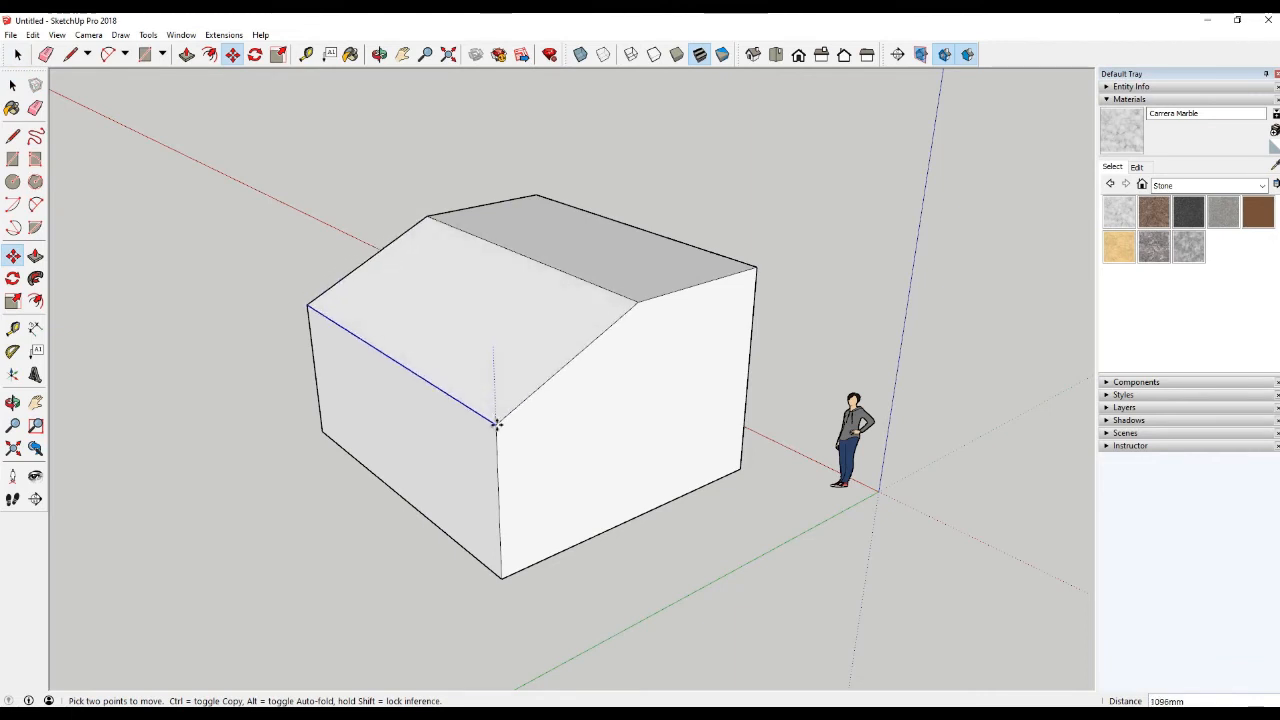
key(space)
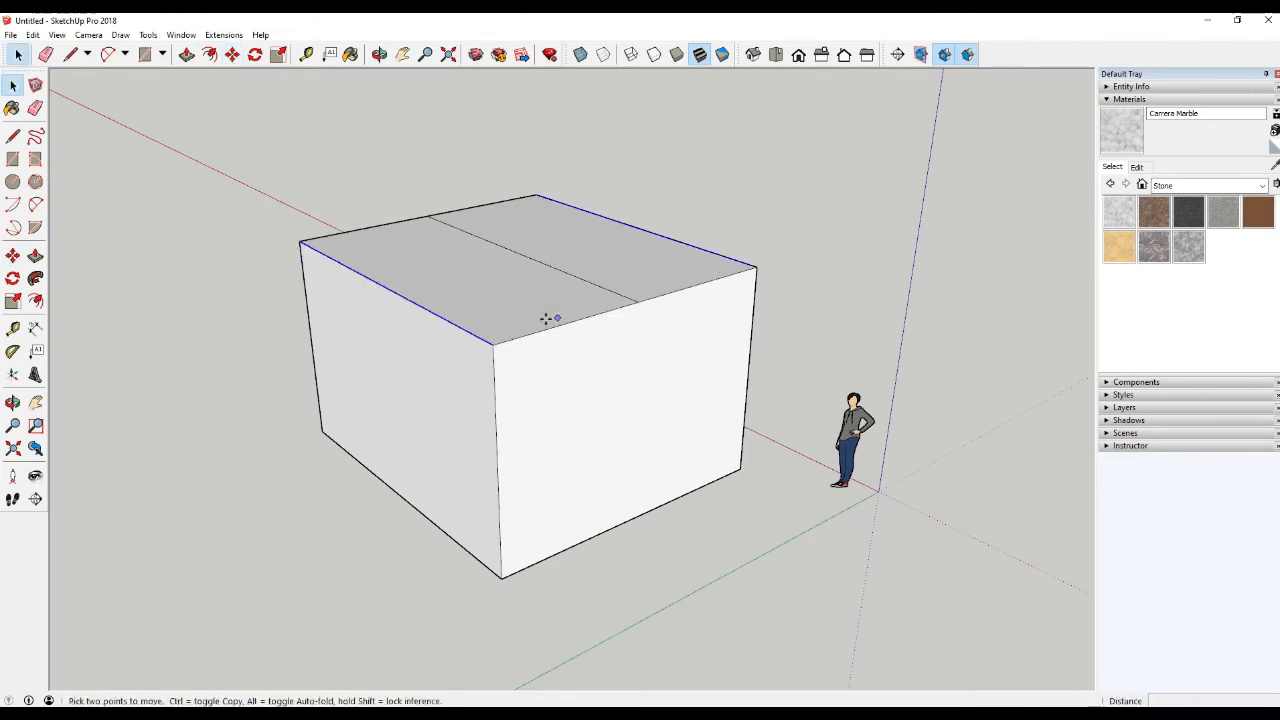
key(m)
click(493, 345)
click(497, 428)
Outline a narrow strip along the gable wall's left edge with a short horizontal line below the eave and a vertical line down
middle_drag(496, 426, 438, 366)
scroll(475, 419, up, 2)
key(l)
click(426, 329)
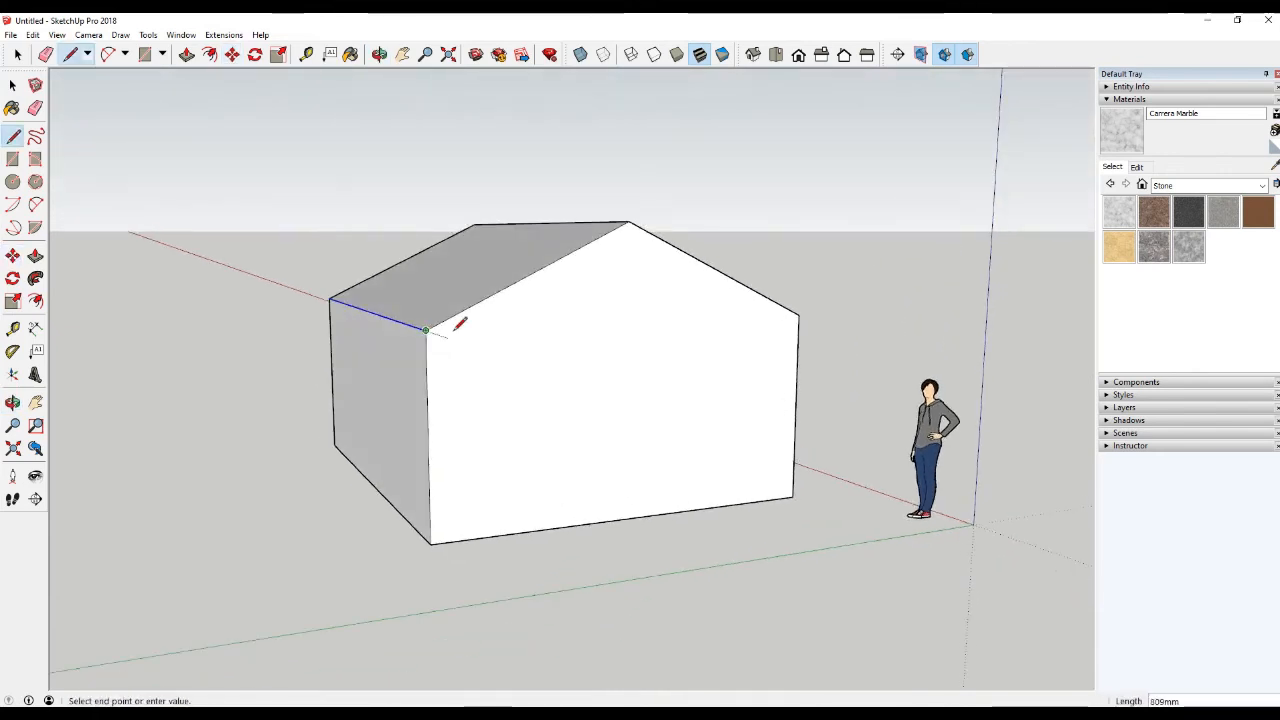
click(457, 328)
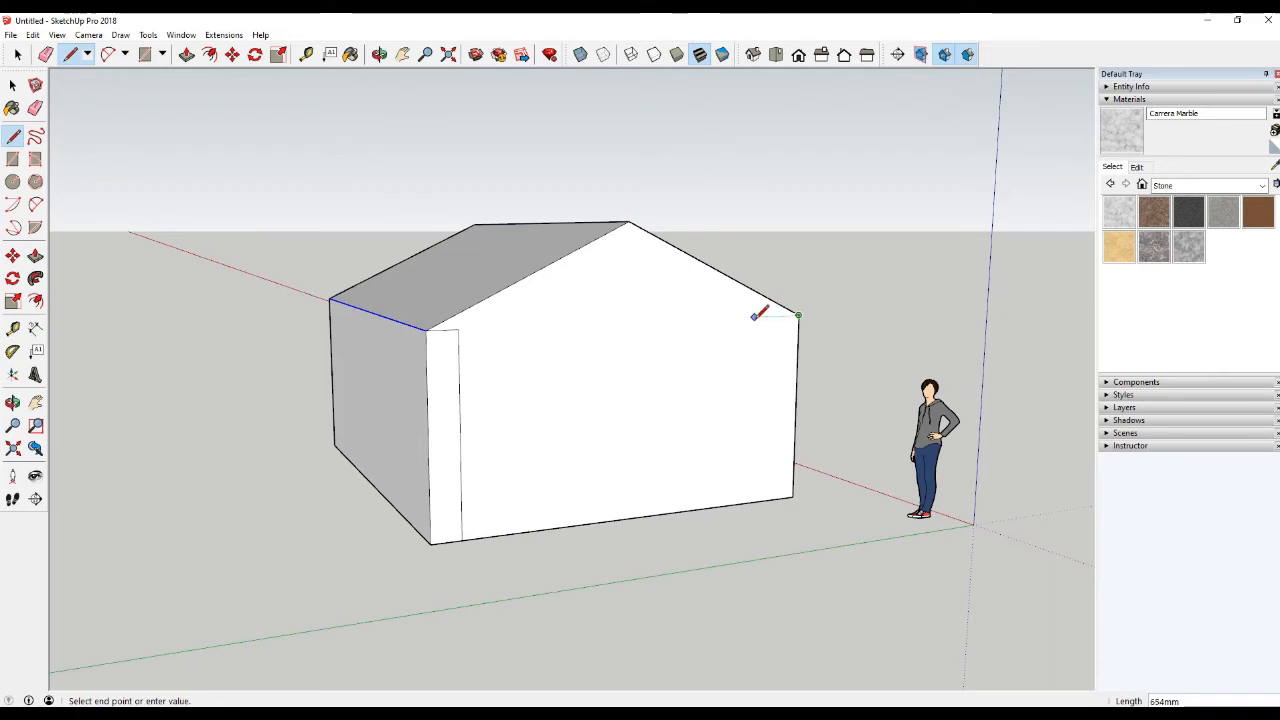
Outline a matching strip about 466 mm wide along the gable wall's right edge, down to the wall's base
scroll(768, 309, up, 3)
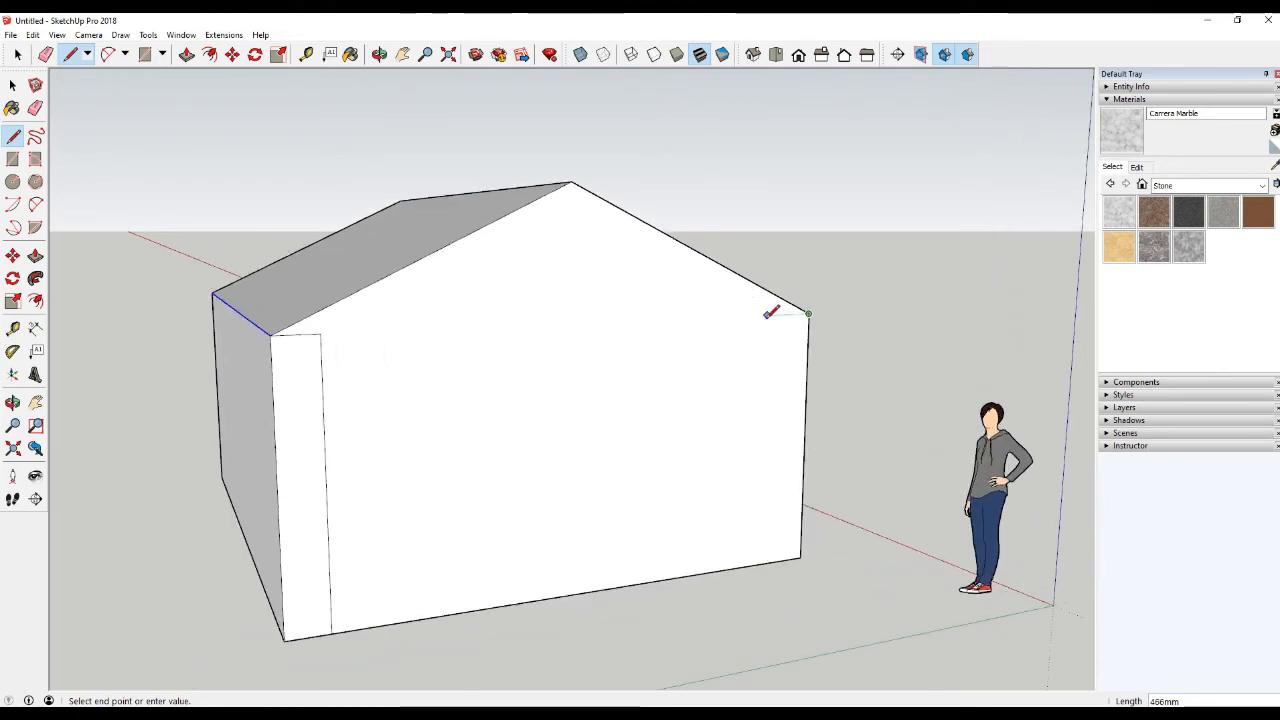
click(765, 561)
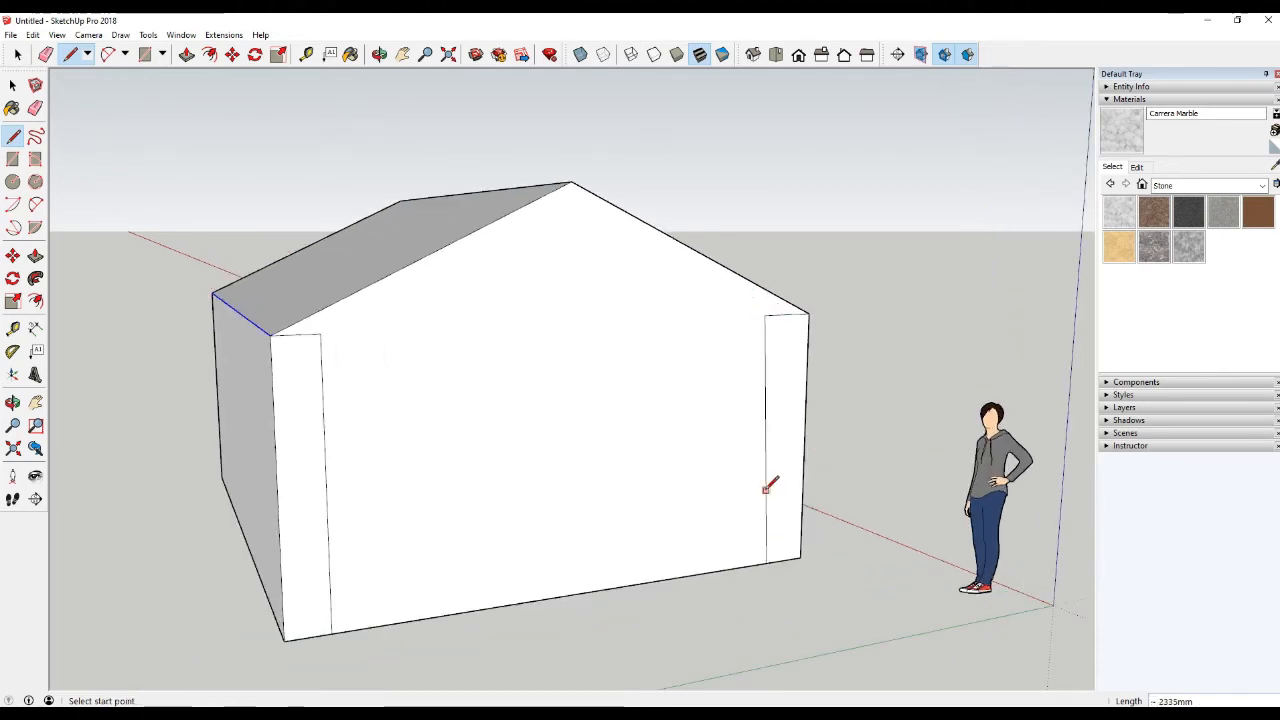
click(764, 315)
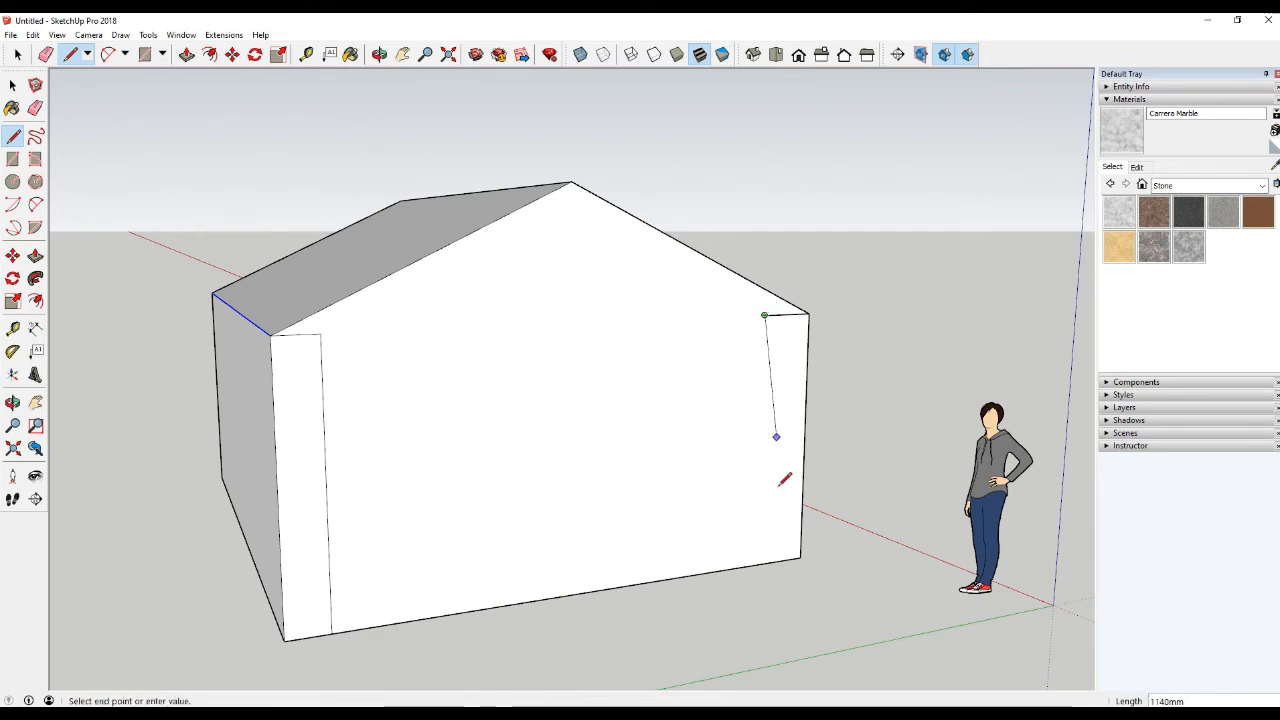
click(760, 562)
Push/Pull both outlined wall strips back 5511 mm through the full building length to leave overhanging eaves
scroll(666, 467, down, 3)
middle_drag(666, 467, 696, 497)
key(p)
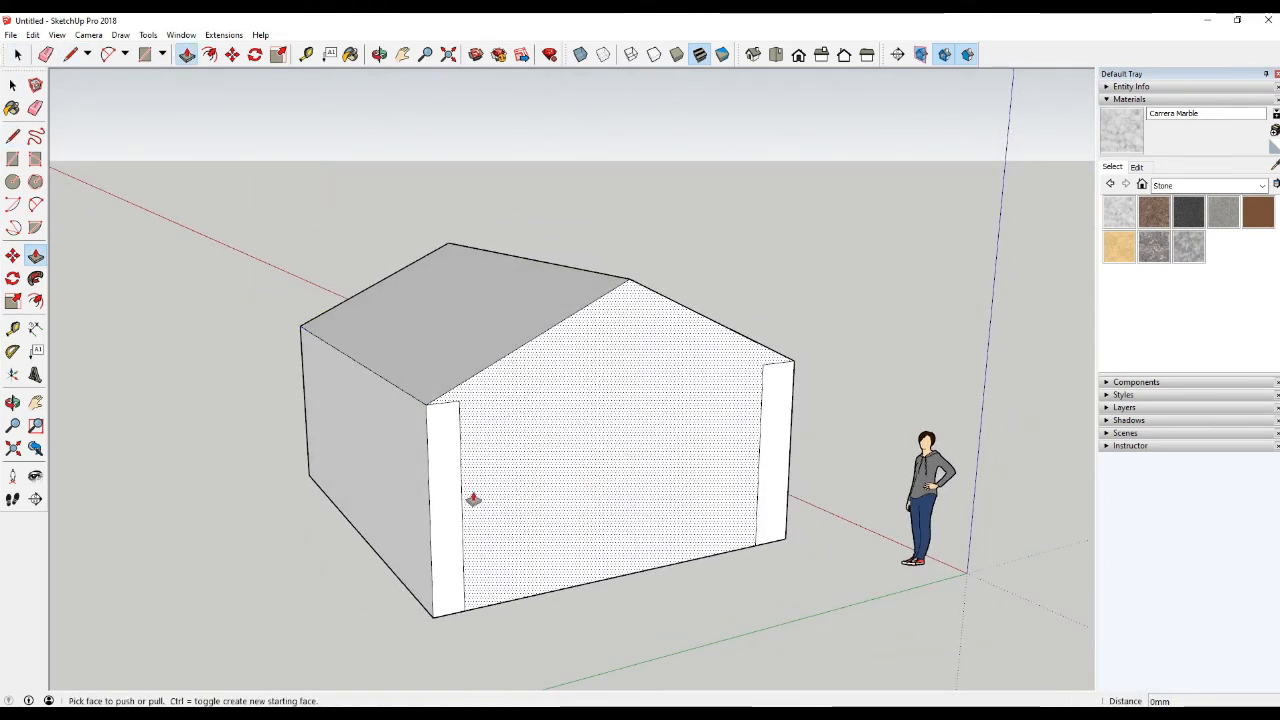
click(470, 500)
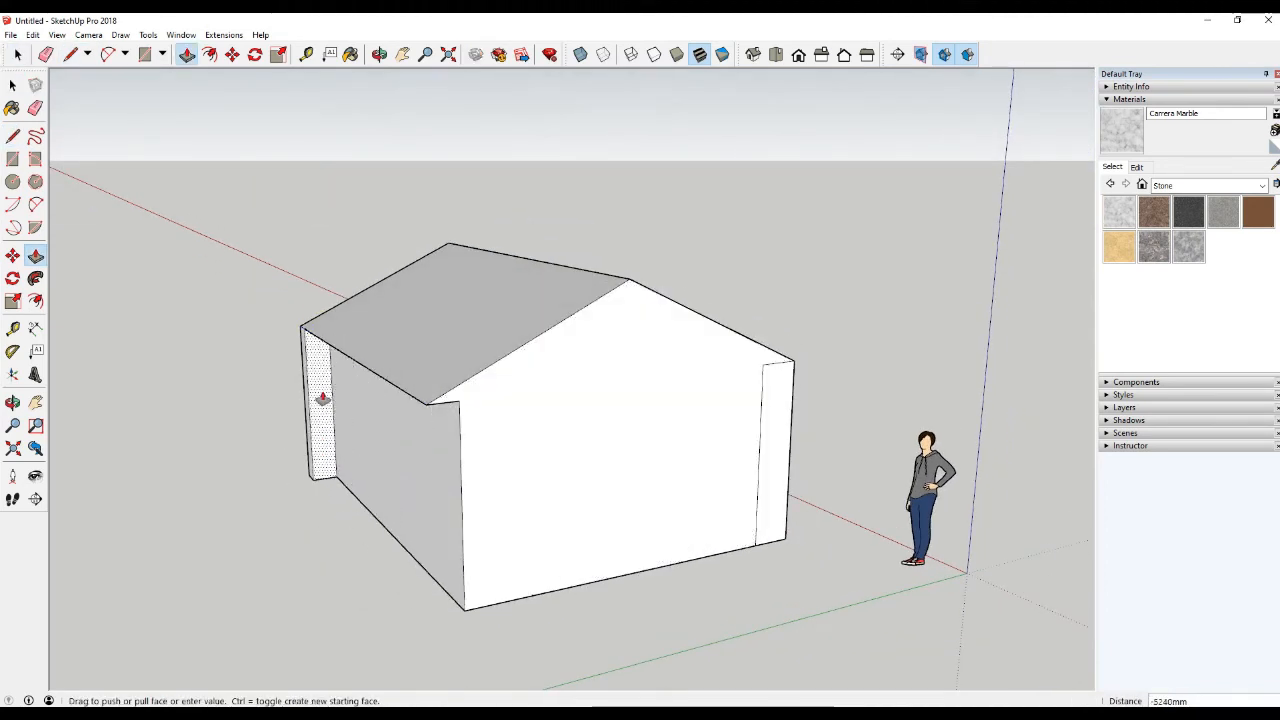
scroll(322, 400, up, 3)
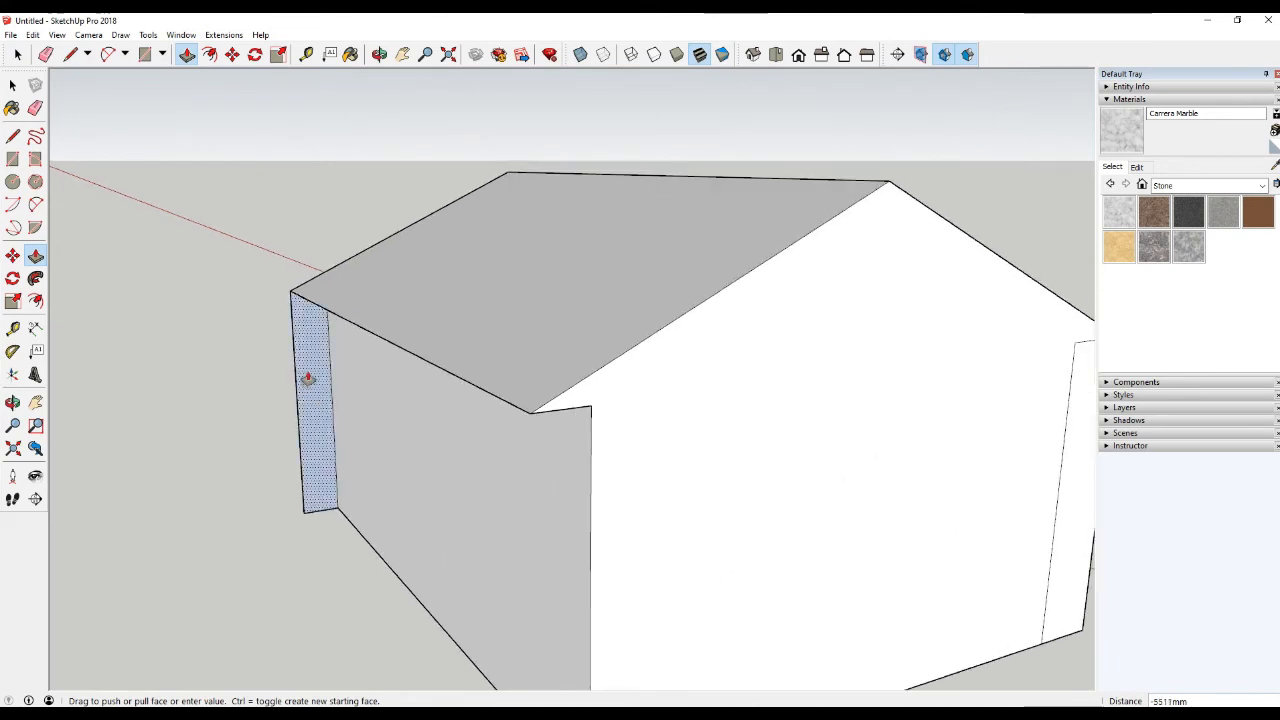
scroll(308, 378, down, 3)
scroll(306, 380, up, 3)
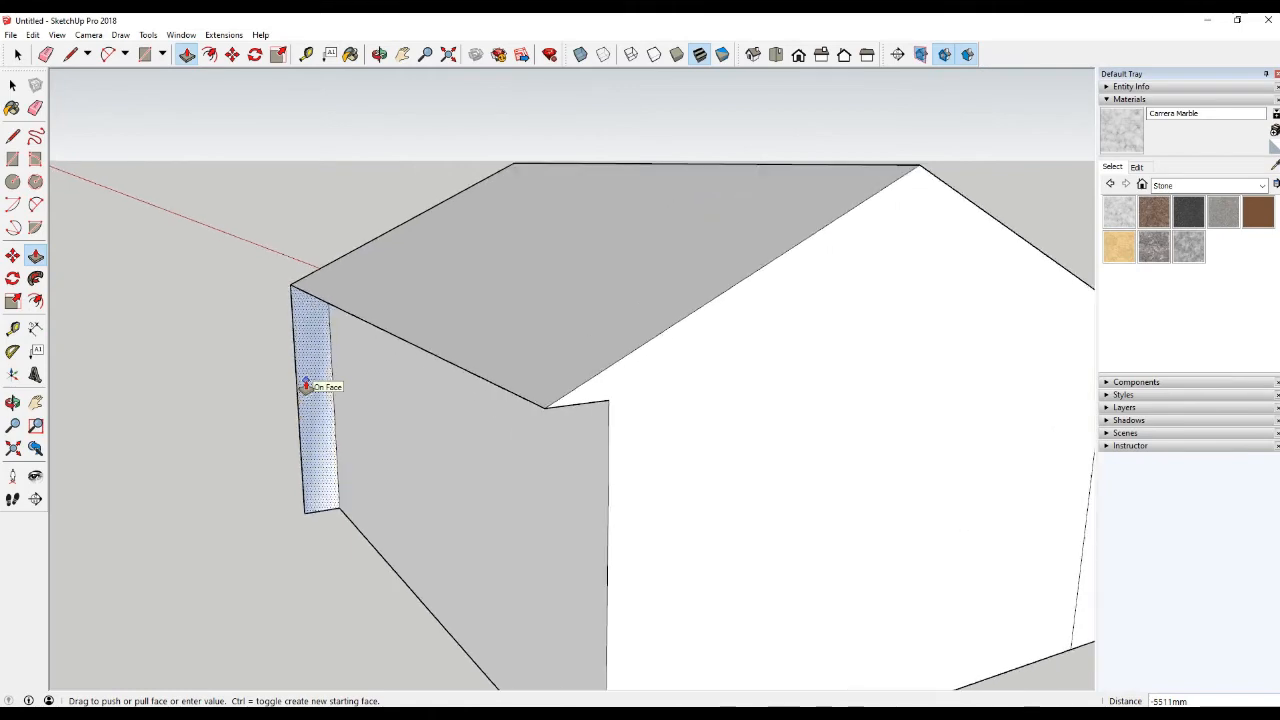
middle_drag(306, 385, 737, 466)
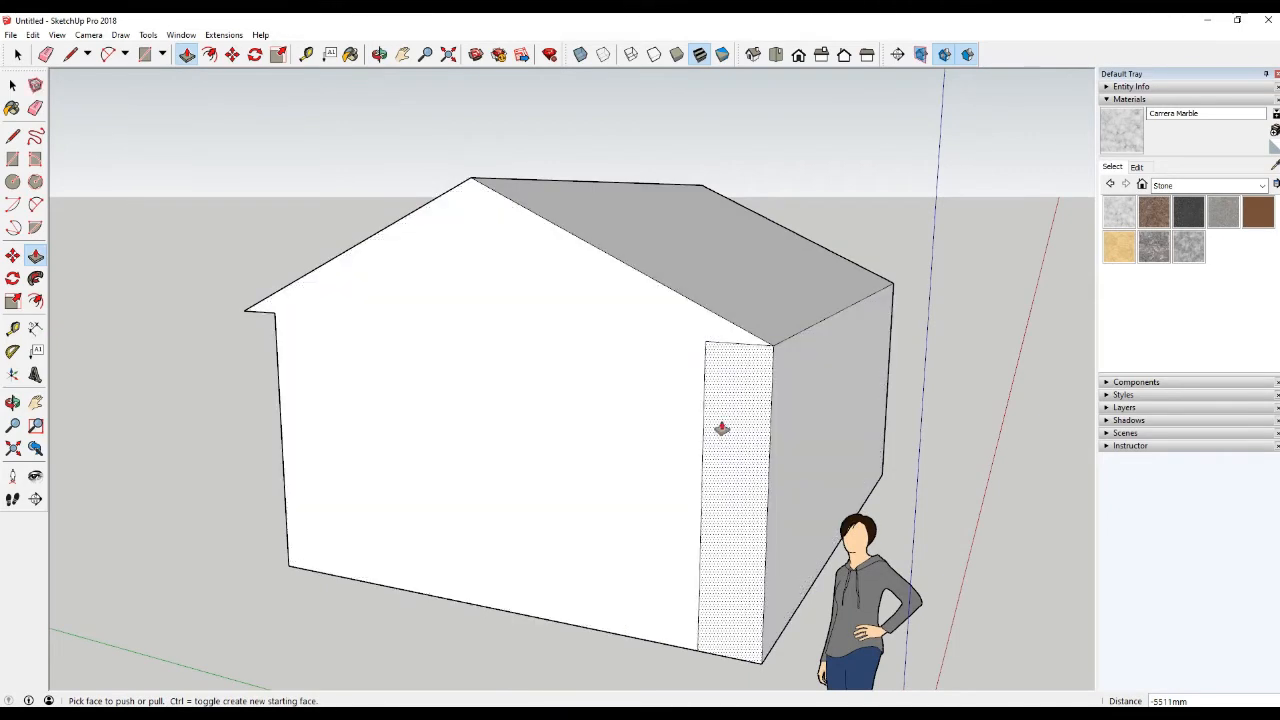
middle_drag(731, 417, 523, 414)
Try to Push/Pull the side walls farther inward beneath the eaves, moving the left wall about 318 mm
drag(523, 414, 557, 411)
middle_drag(557, 411, 583, 417)
drag(694, 371, 678, 371)
middle_drag(678, 371, 863, 449)
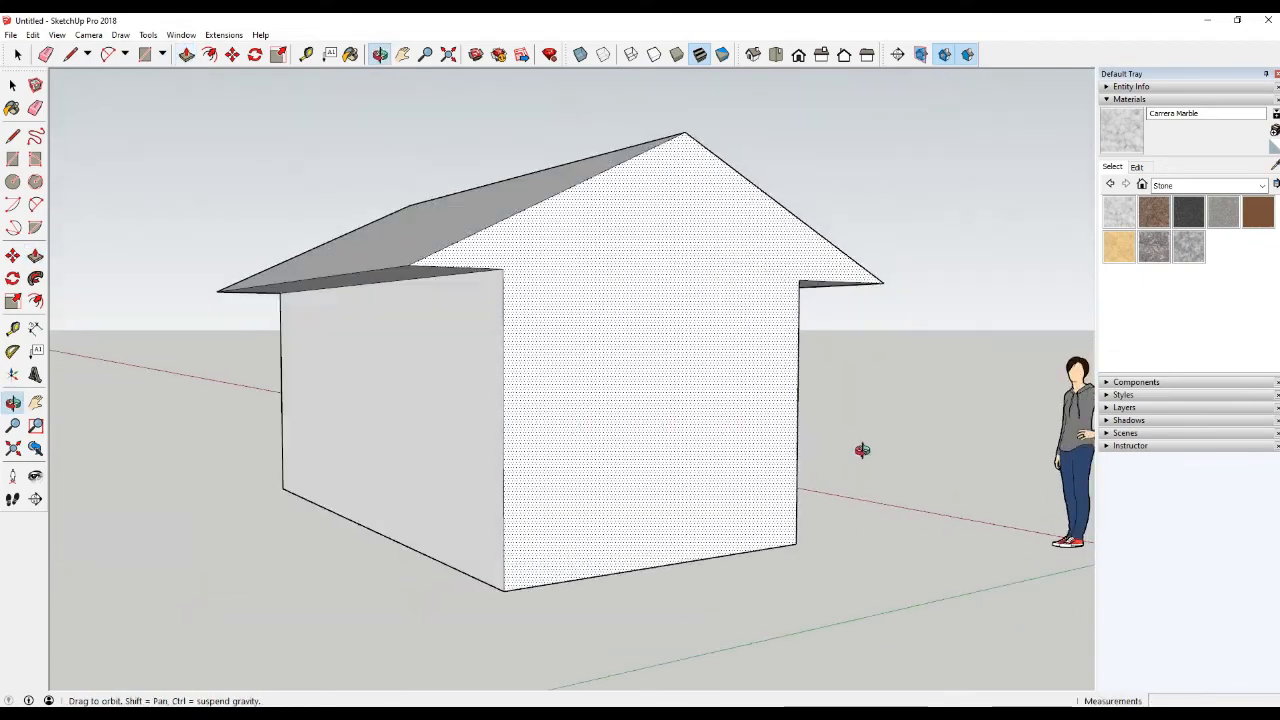
drag(409, 380, 444, 378)
click(473, 395)
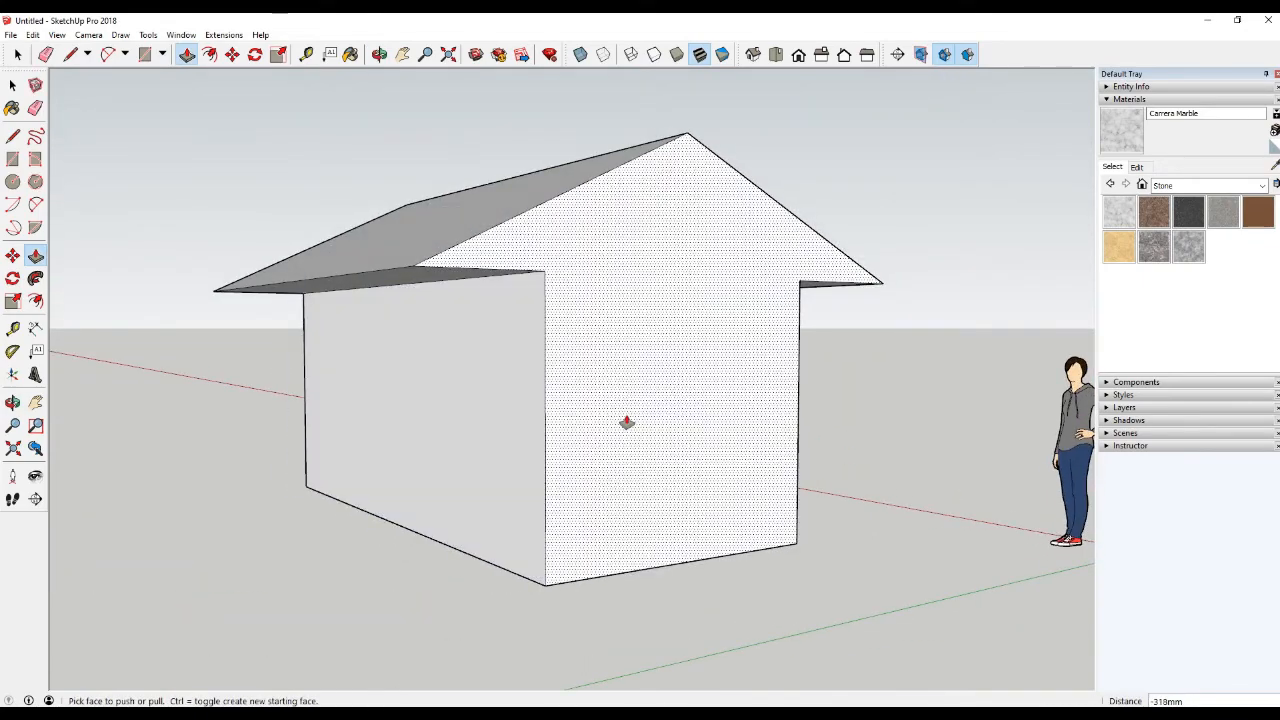
middle_drag(627, 421, 766, 394)
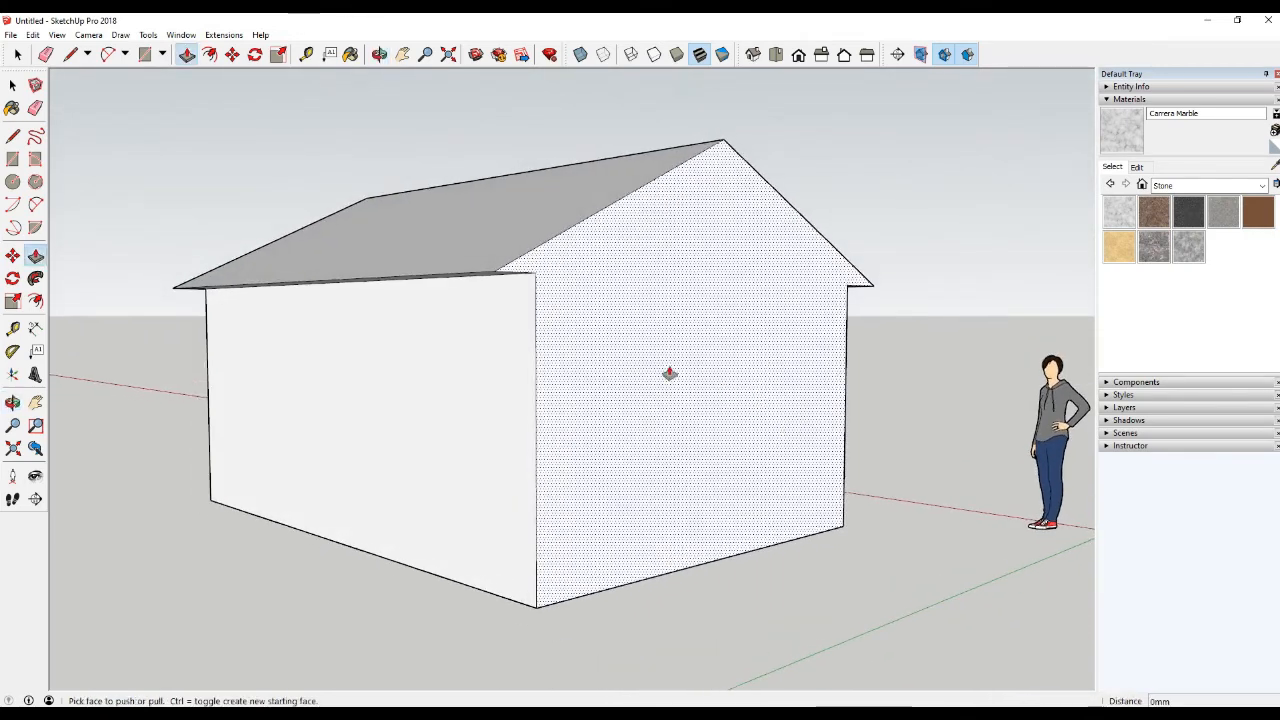
Draw a line about 3937 mm long across the gable end between the tops of the two side walls
middle_drag(658, 370, 643, 340)
key(l)
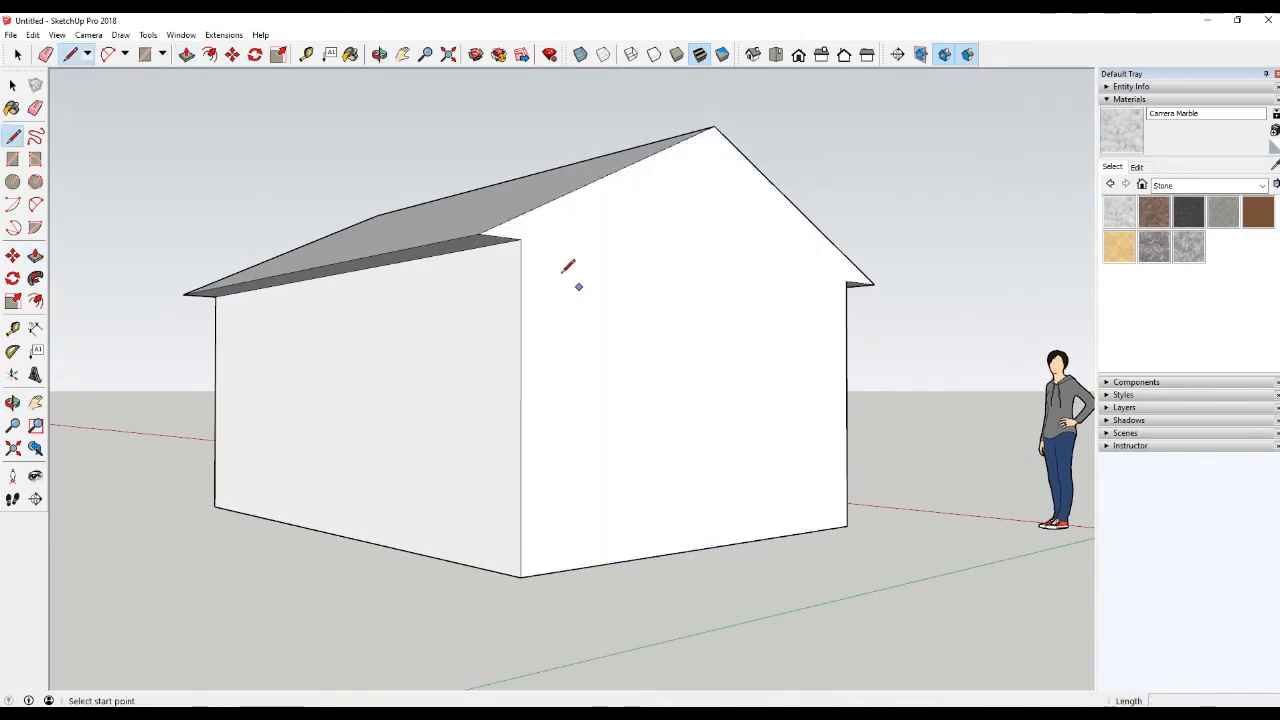
click(521, 239)
click(847, 282)
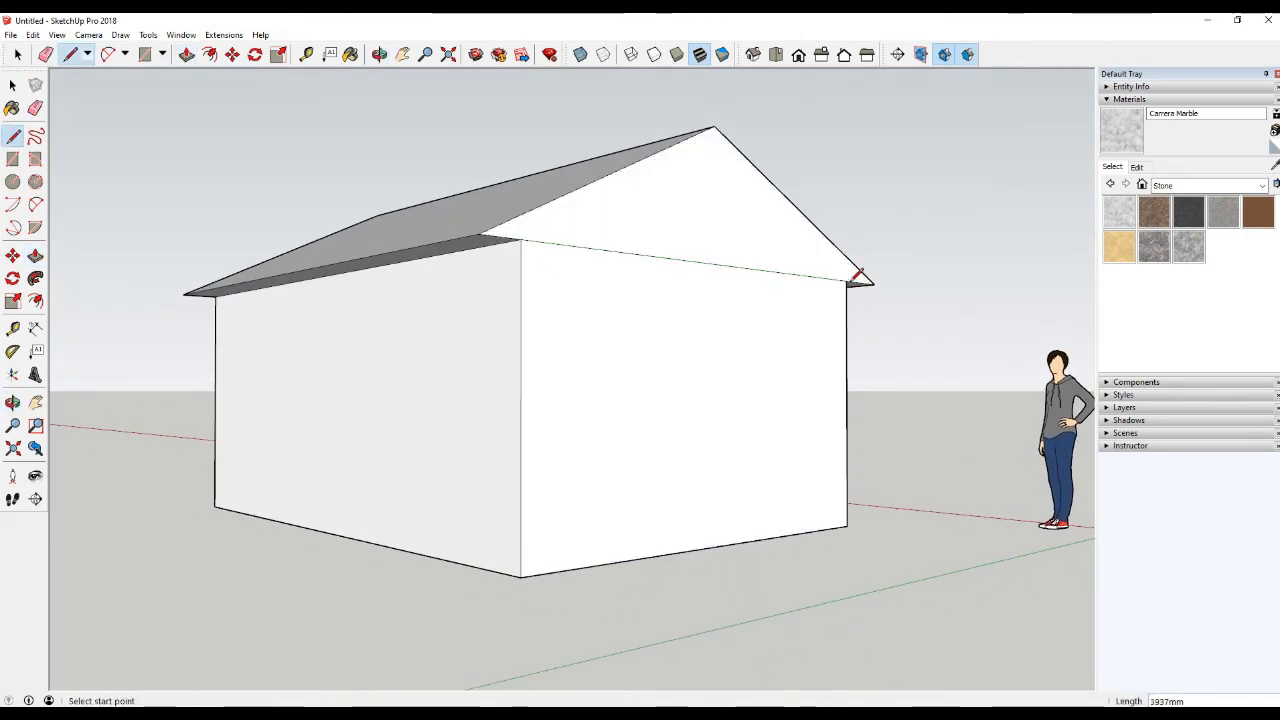
key(space)
Move the ridge's front endpoint inward along the ridge to slope the gable triangle into a hipped roof end
middle_drag(729, 282, 760, 246)
key(m)
click(746, 214)
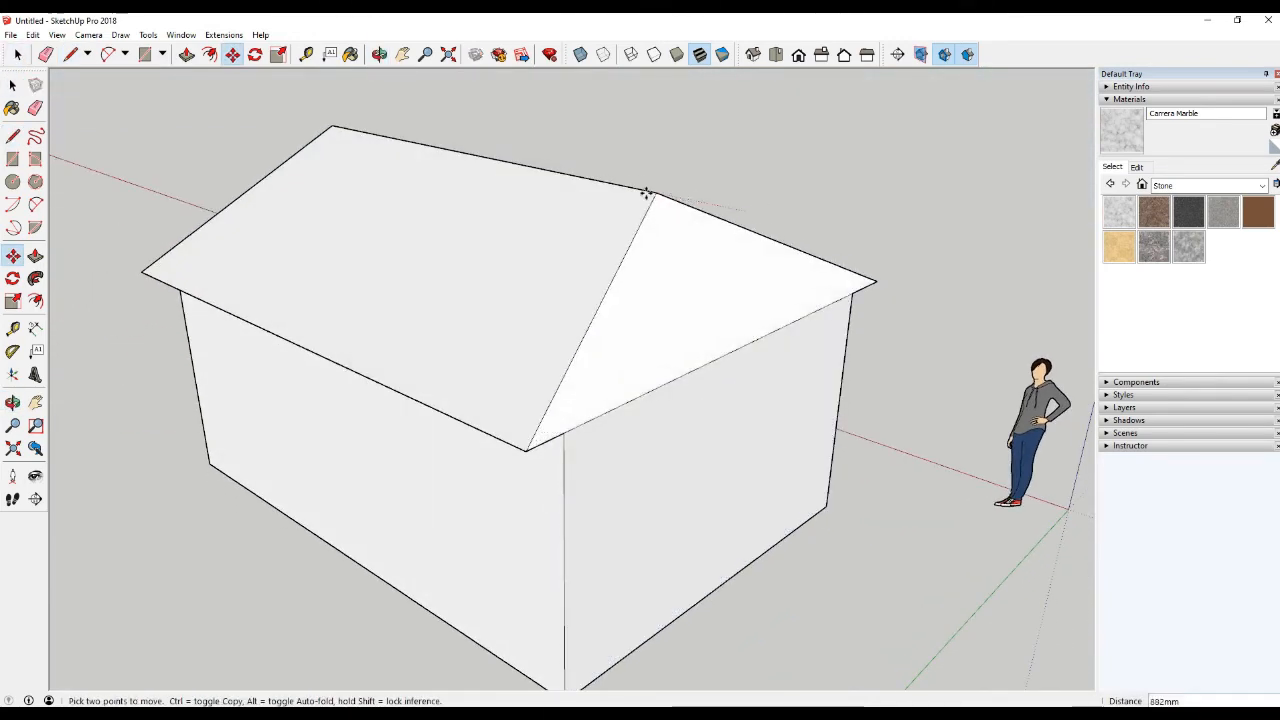
click(576, 183)
Push/Pull the end wall below the hipped roof inward to create an overhang on that side
middle_drag(608, 366, 740, 234)
key(p)
click(763, 383)
click(700, 374)
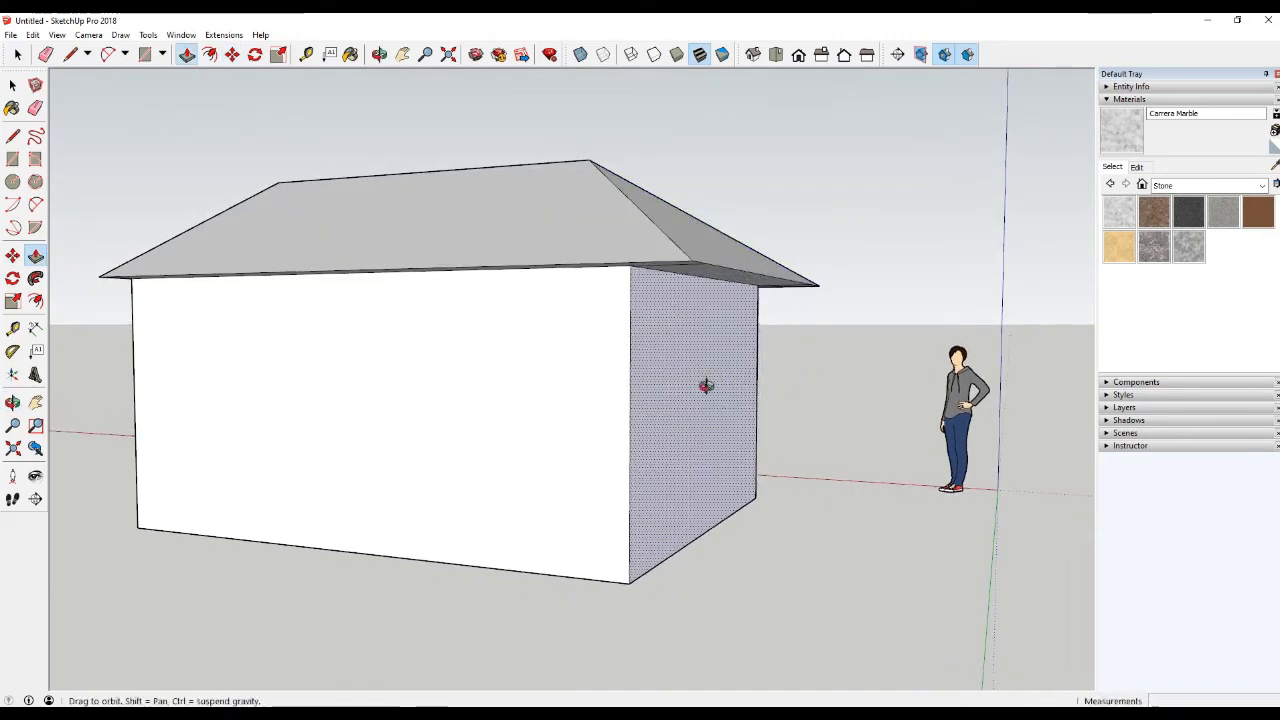
middle_drag(700, 380, 706, 487)
middle_drag(671, 434, 606, 400)
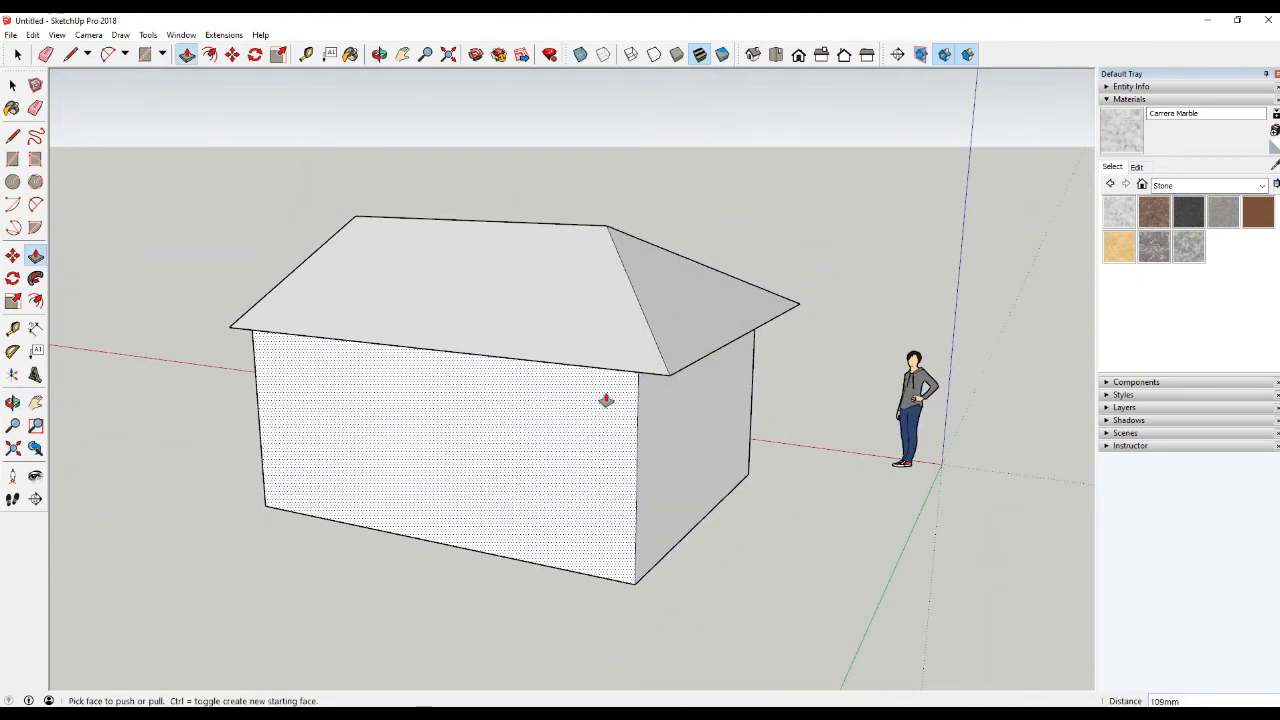
click(148, 34)
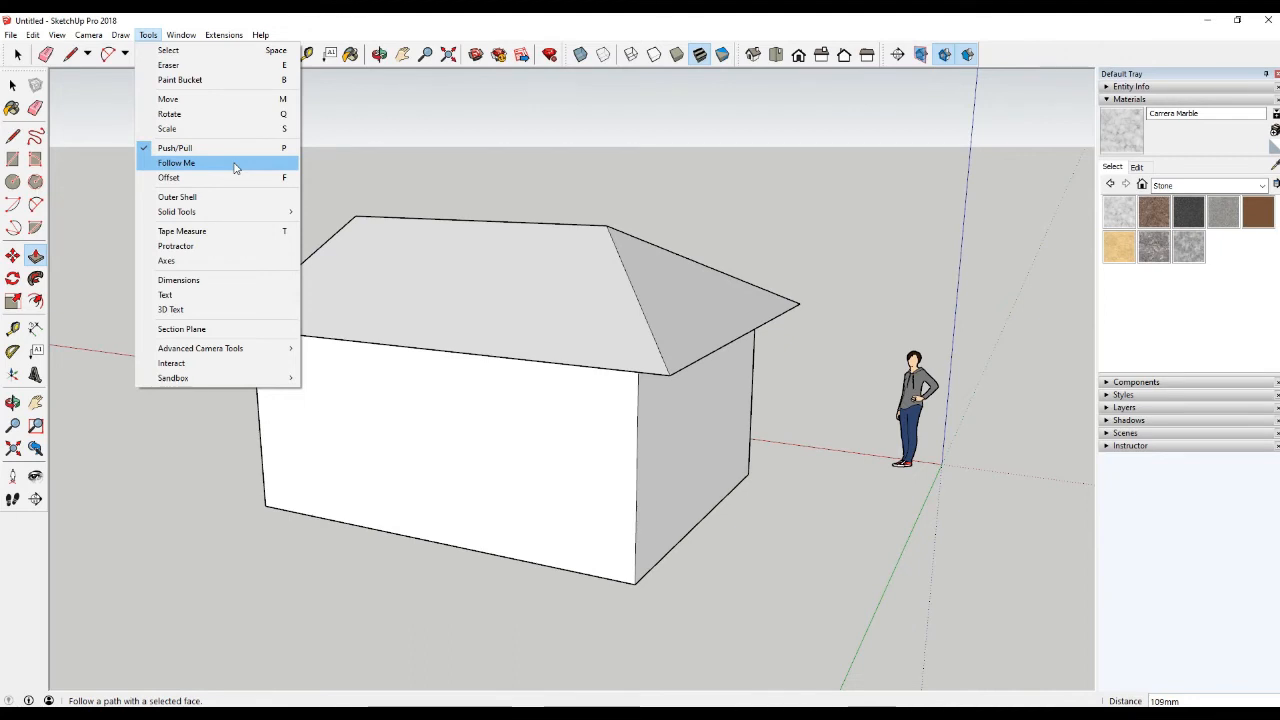
click(200, 148)
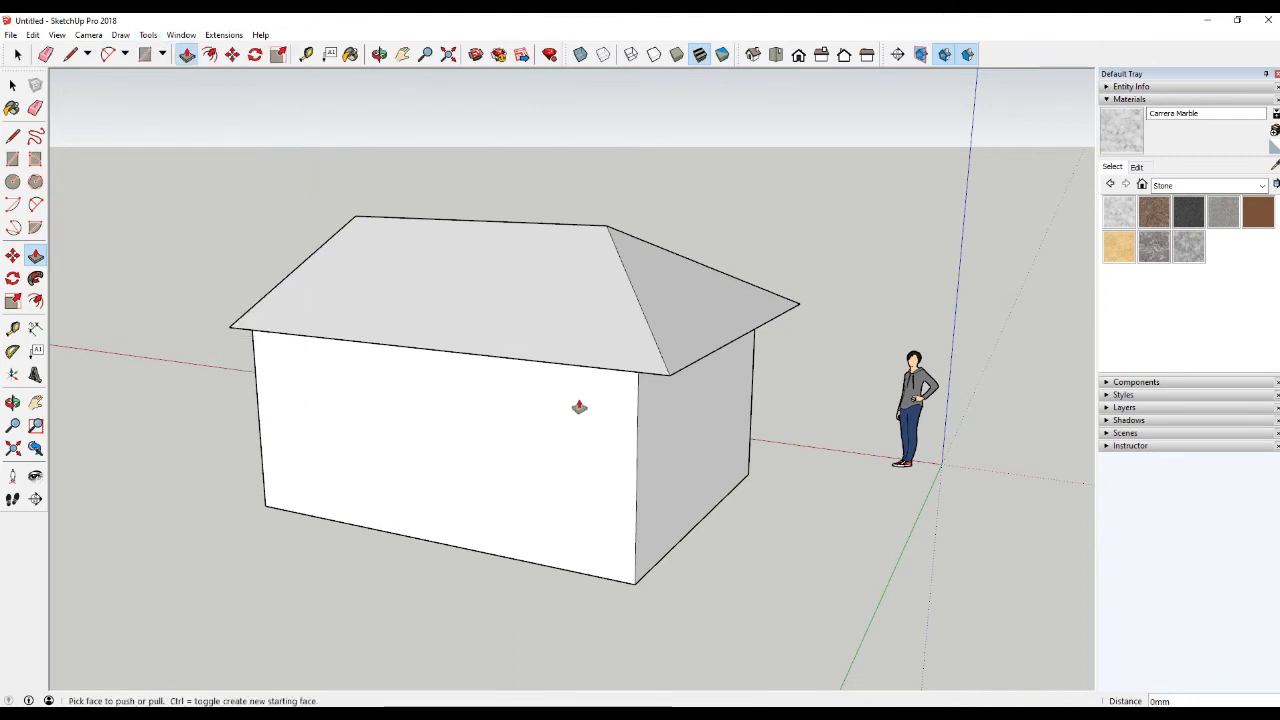
key(space)
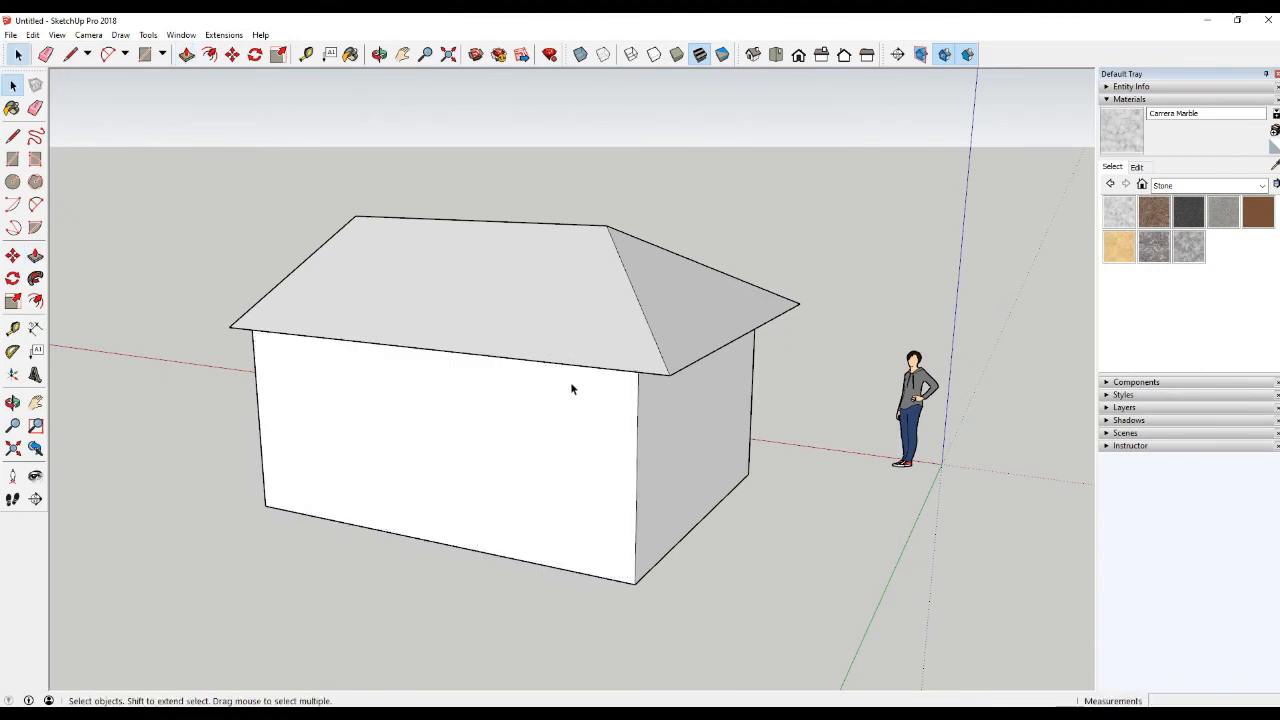
Draw a connected zigzag path of nine straight segments beside the house, starting with a ground line and rising vertically in places
scroll(547, 361, down, 3)
middle_drag(571, 360, 486, 420)
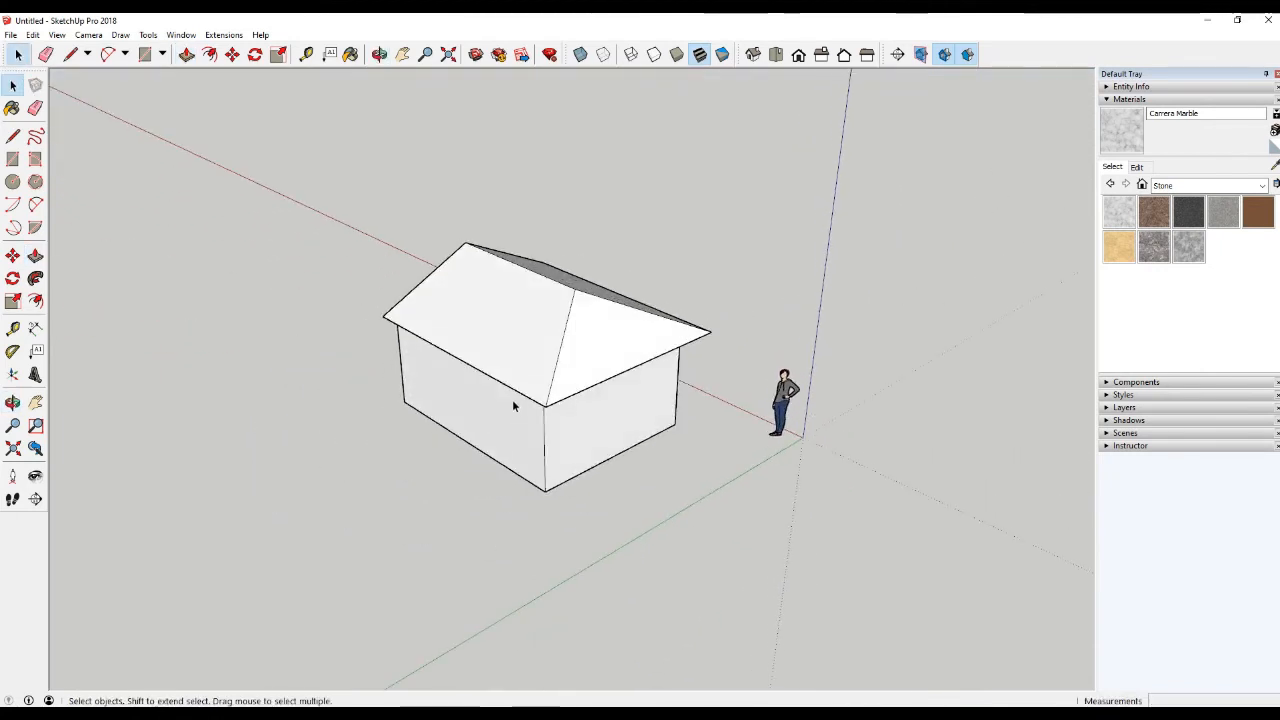
scroll(512, 405, down, 2)
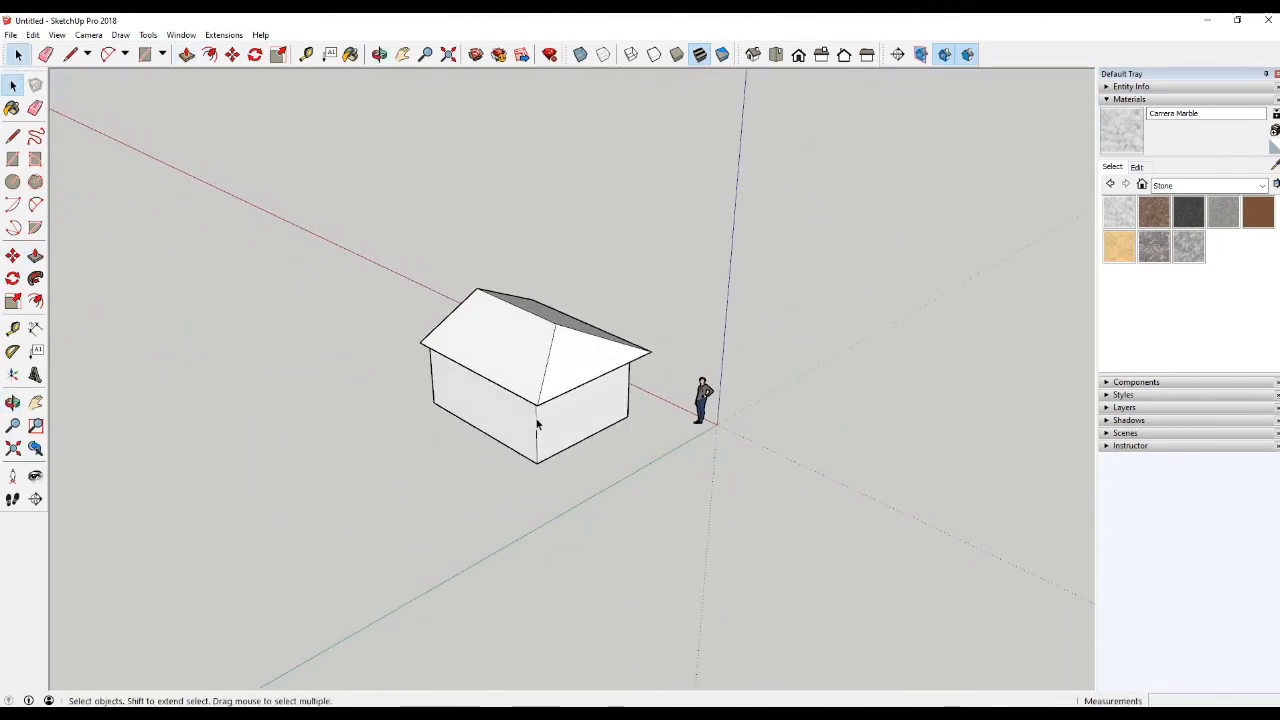
key(l)
scroll(661, 520, up, 2)
click(603, 545)
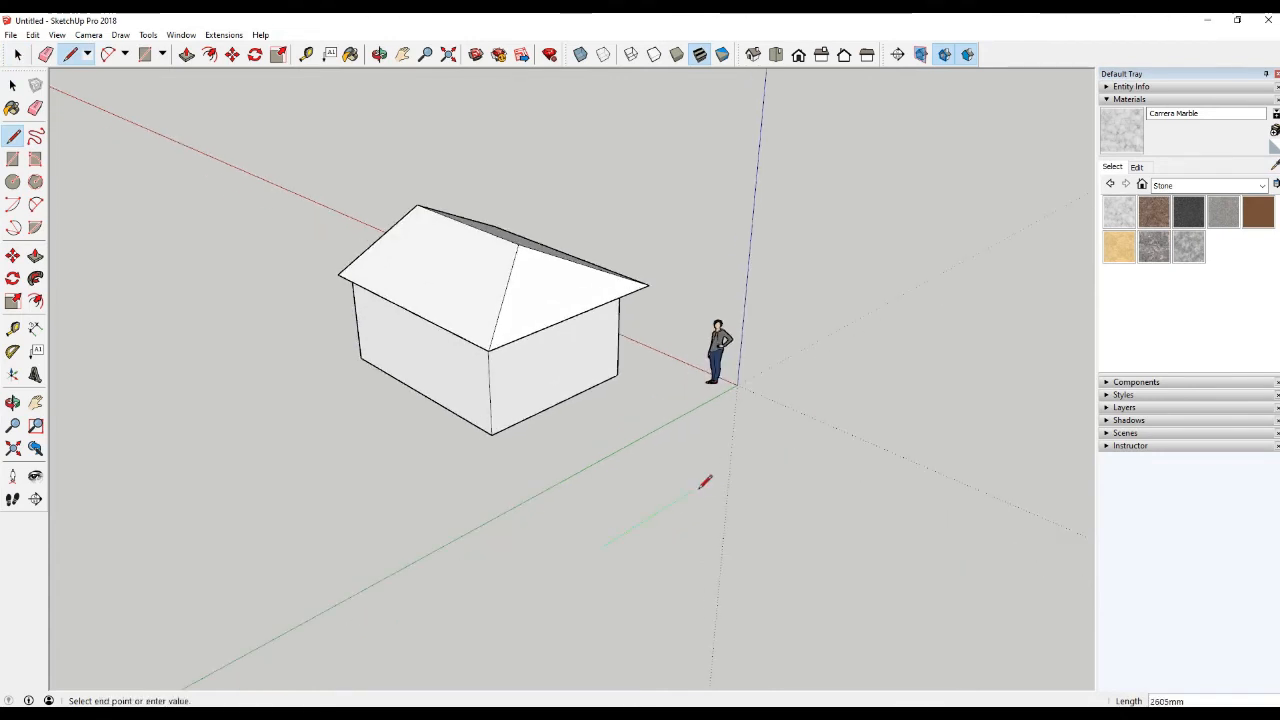
click(696, 488)
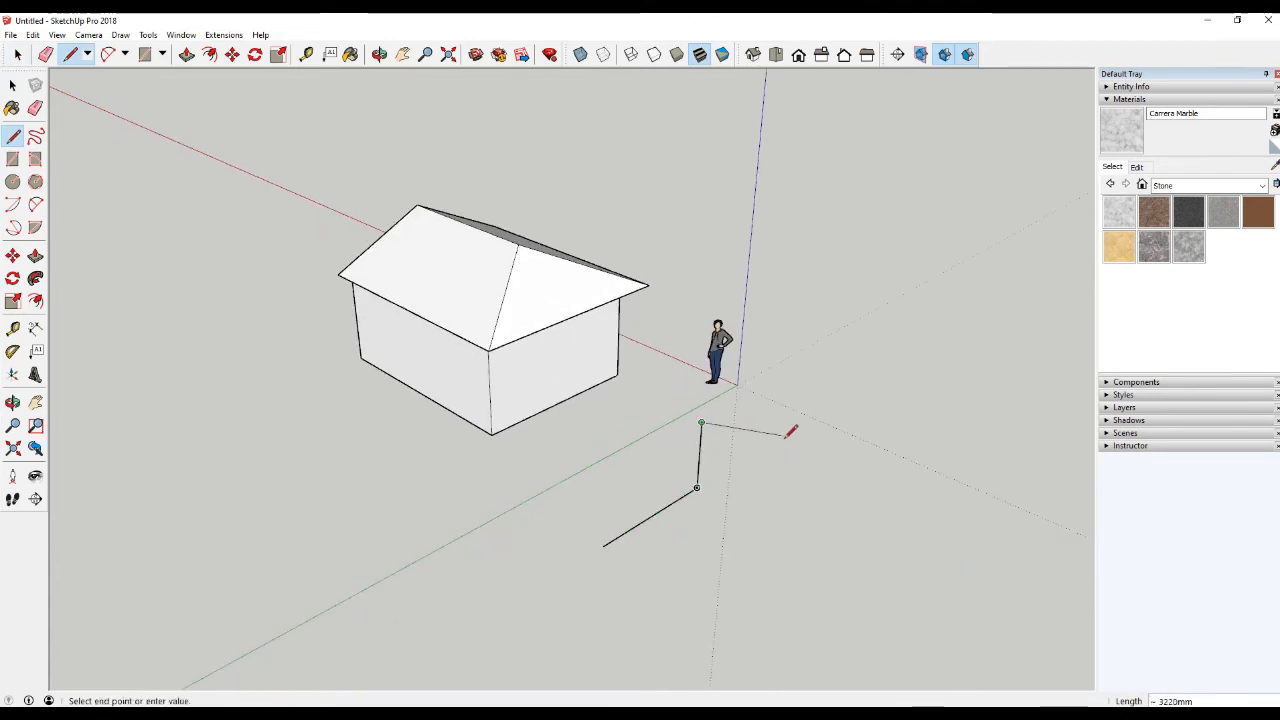
click(787, 349)
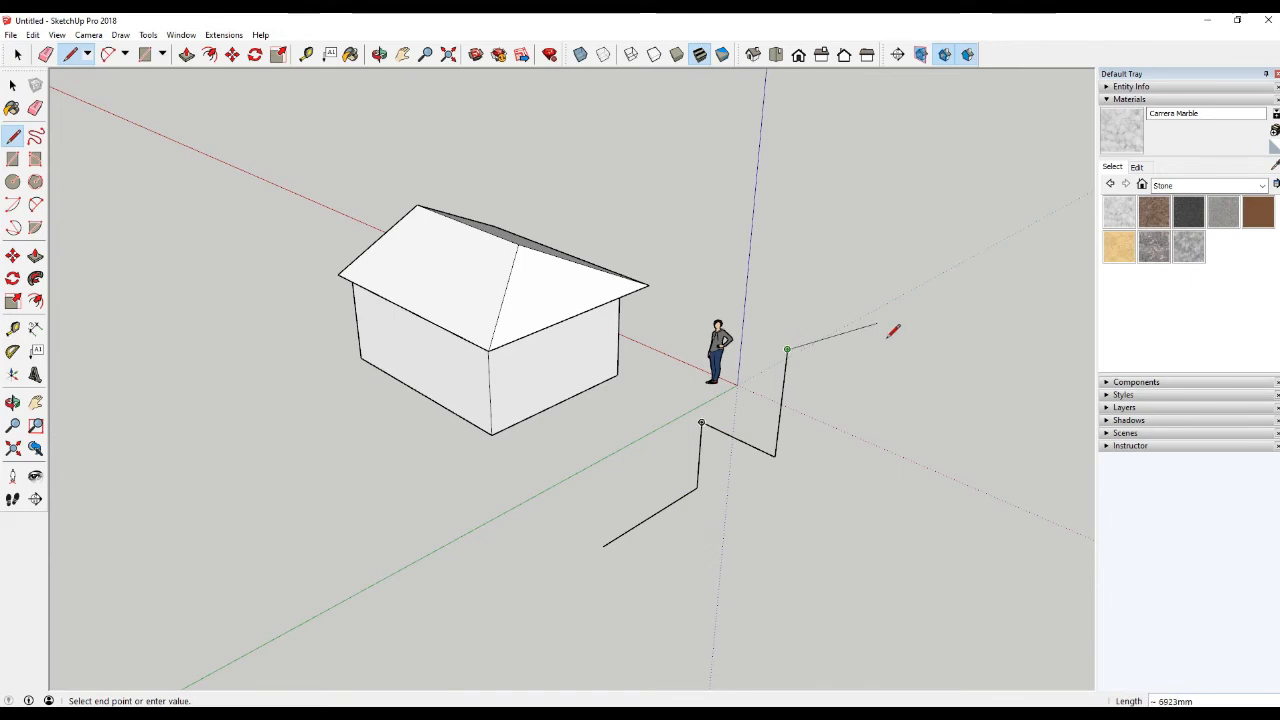
click(886, 340)
click(752, 293)
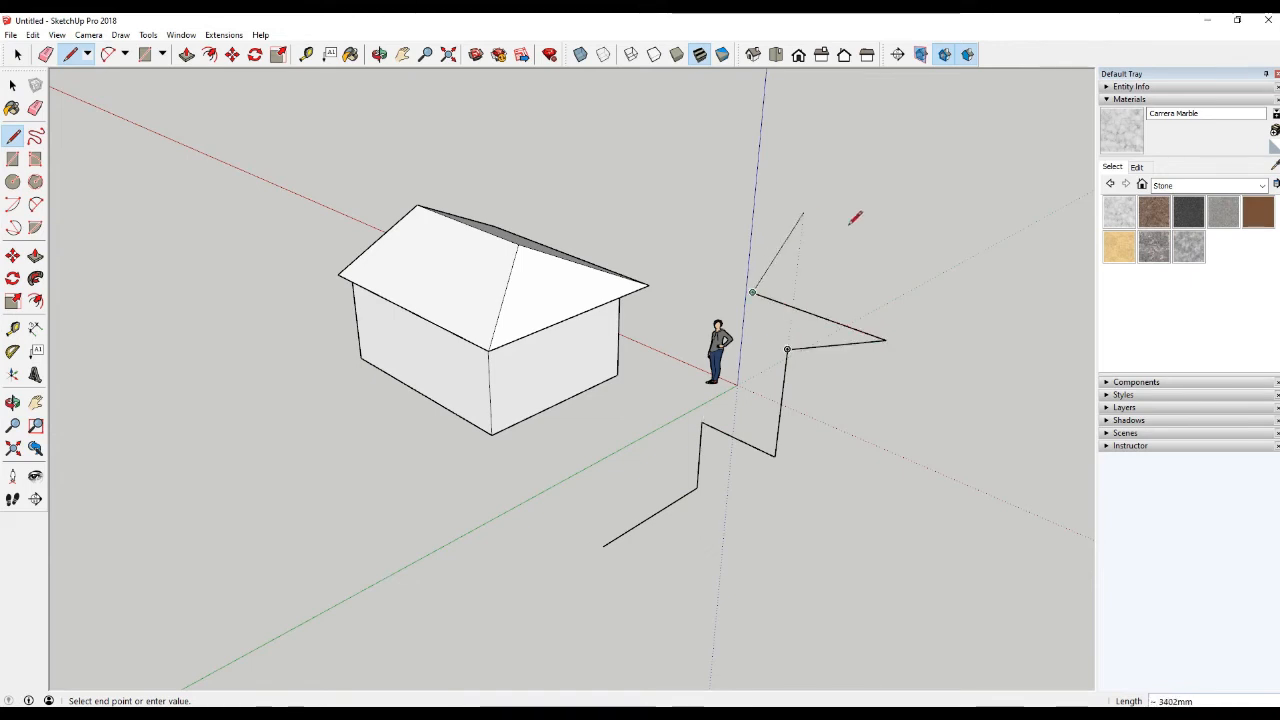
click(886, 232)
middle_drag(886, 232, 808, 214)
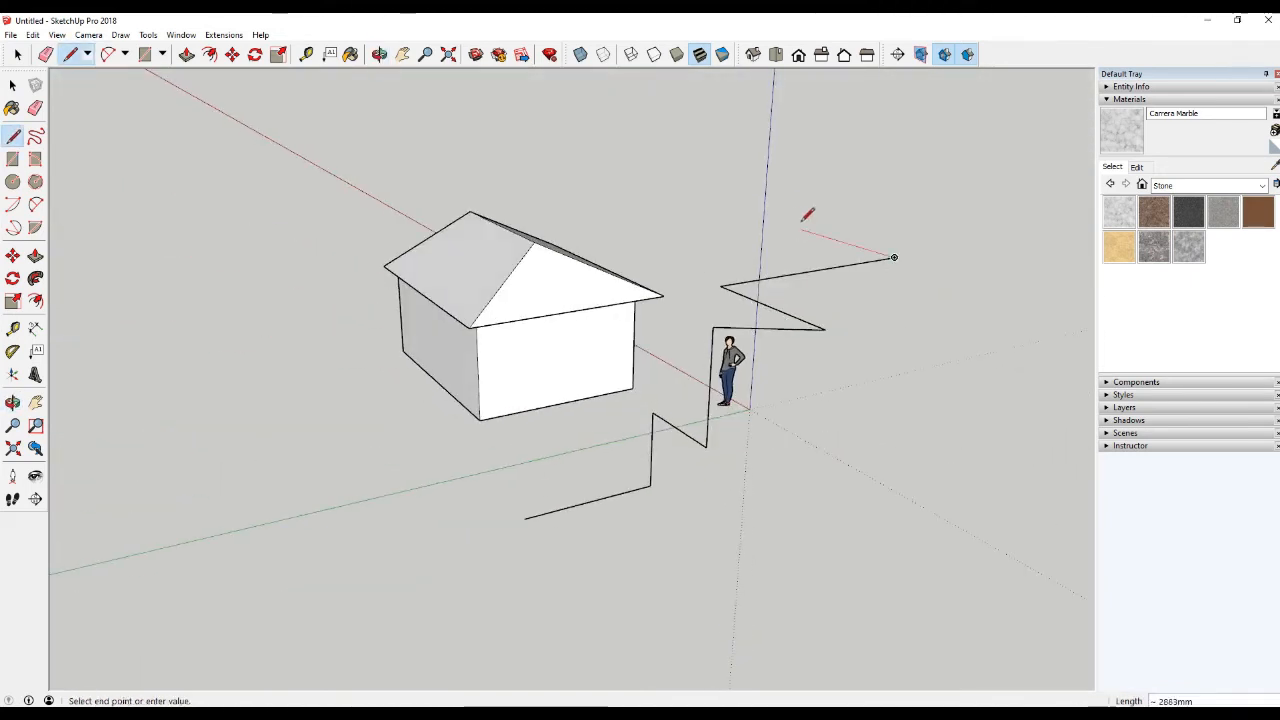
click(786, 202)
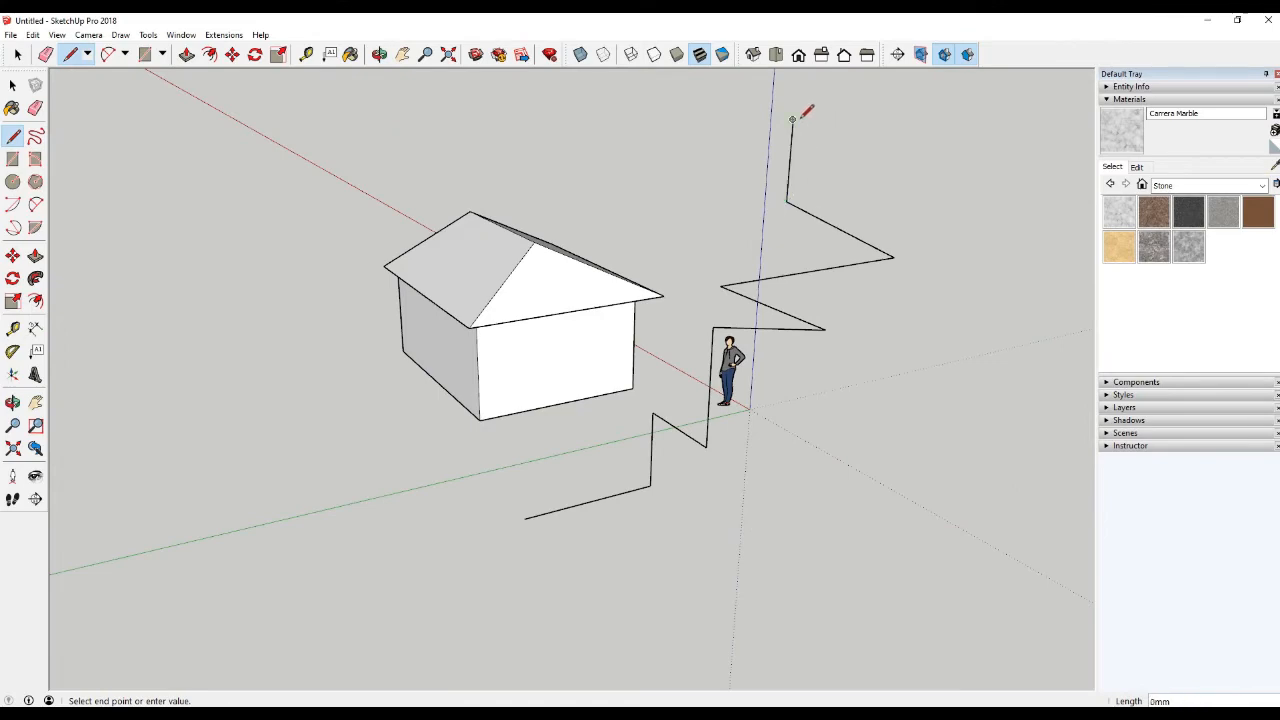
key(space)
mouse_move(758, 422)
middle_down()
mouse_move(571, 263)
mouse_move(726, 311)
mouse_move(786, 431)
mouse_move(771, 442)
middle_up()
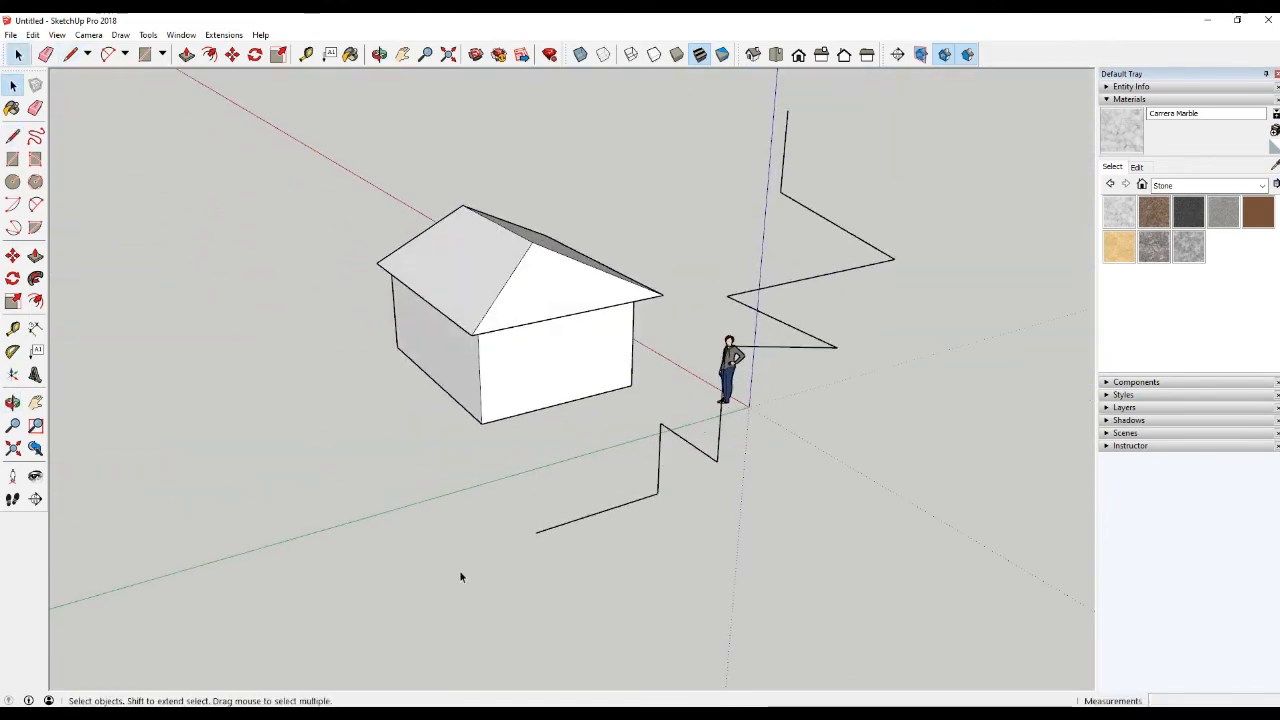
Draw a small rectangle on the ground at the free starting end of the zigzag path
scroll(460, 577, up, 1)
key(c)
scroll(564, 550, up, 3)
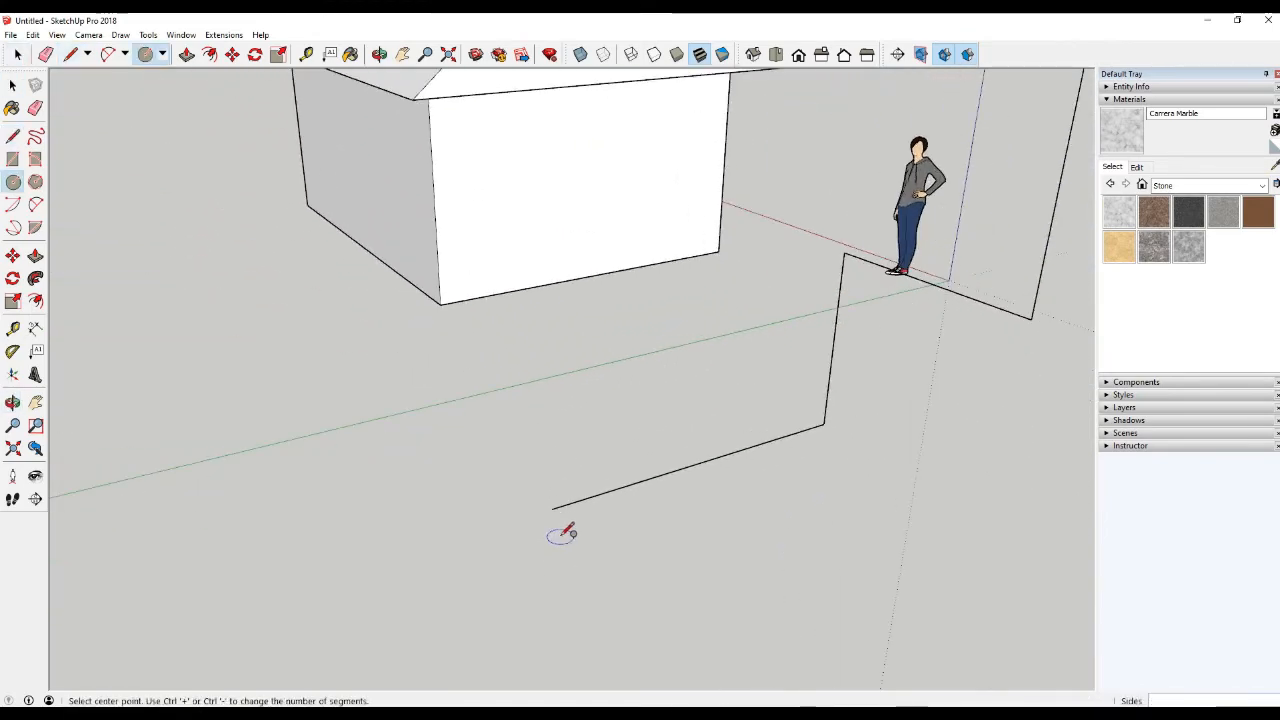
key(r)
scroll(557, 510, up, 3)
click(550, 497)
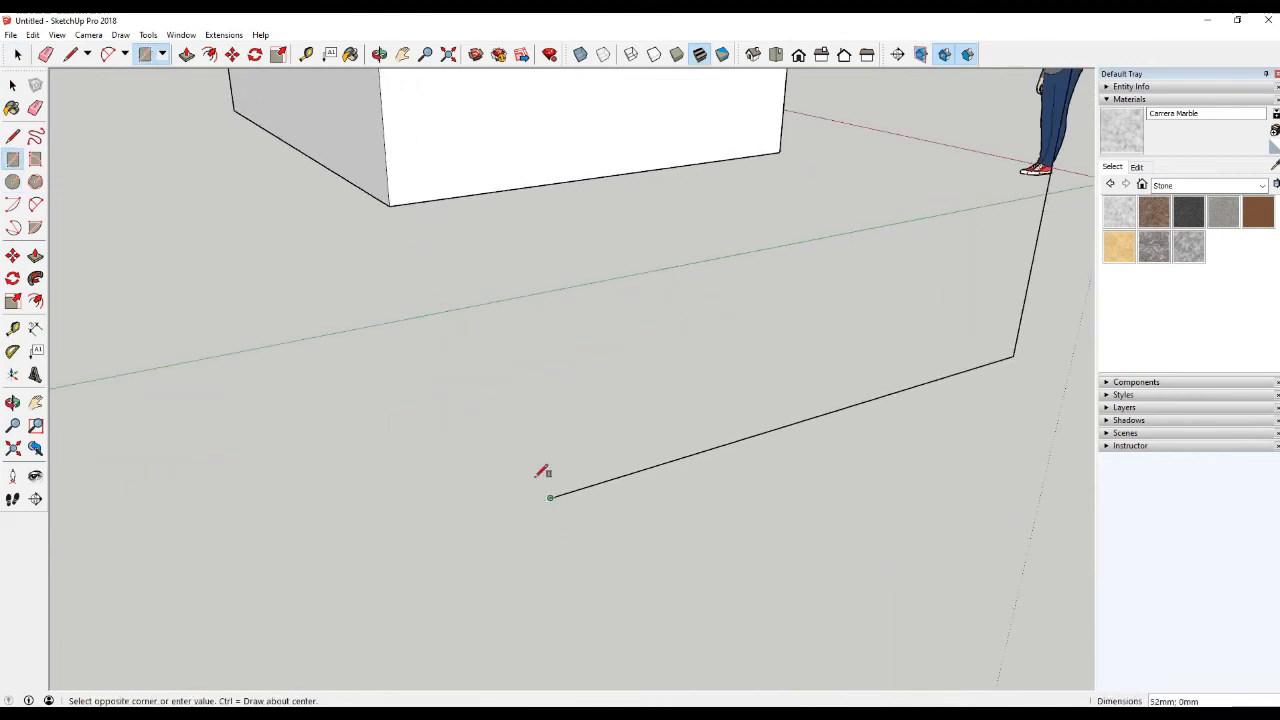
click(495, 467)
key(space)
scroll(453, 527, down, 5)
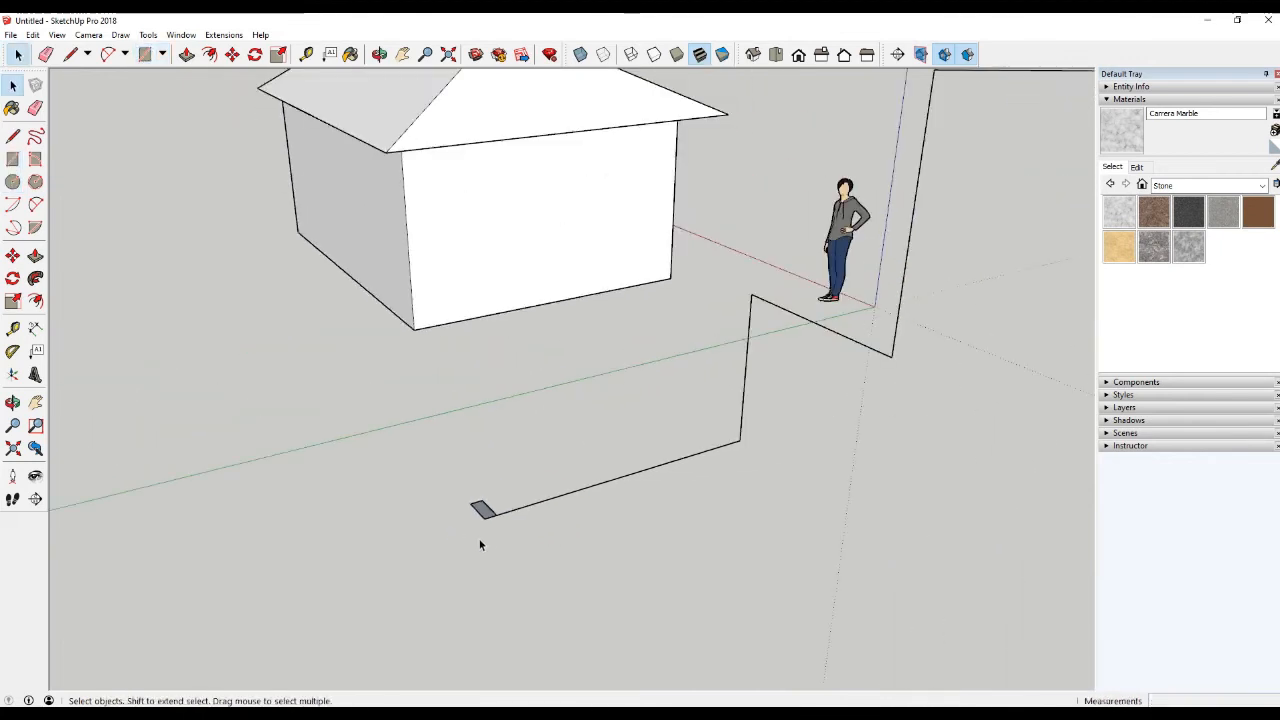
Push/Pull the small rectangle at the path's start upward about 149 mm into a block
middle_drag(479, 539, 431, 543)
scroll(412, 522, up, 5)
scroll(400, 519, down, 4)
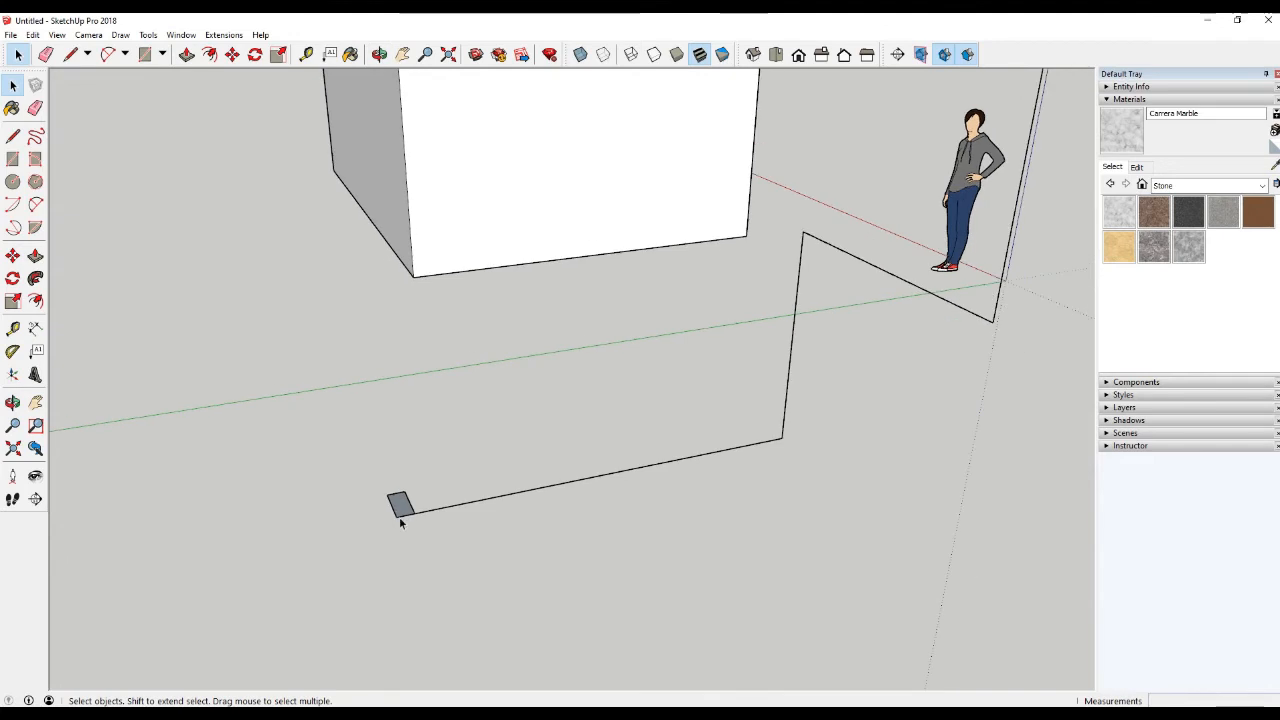
mouse_move(713, 457)
middle_down()
mouse_move(728, 343)
mouse_move(849, 357)
mouse_move(930, 195)
middle_up()
scroll(672, 466, up, 3)
key(p)
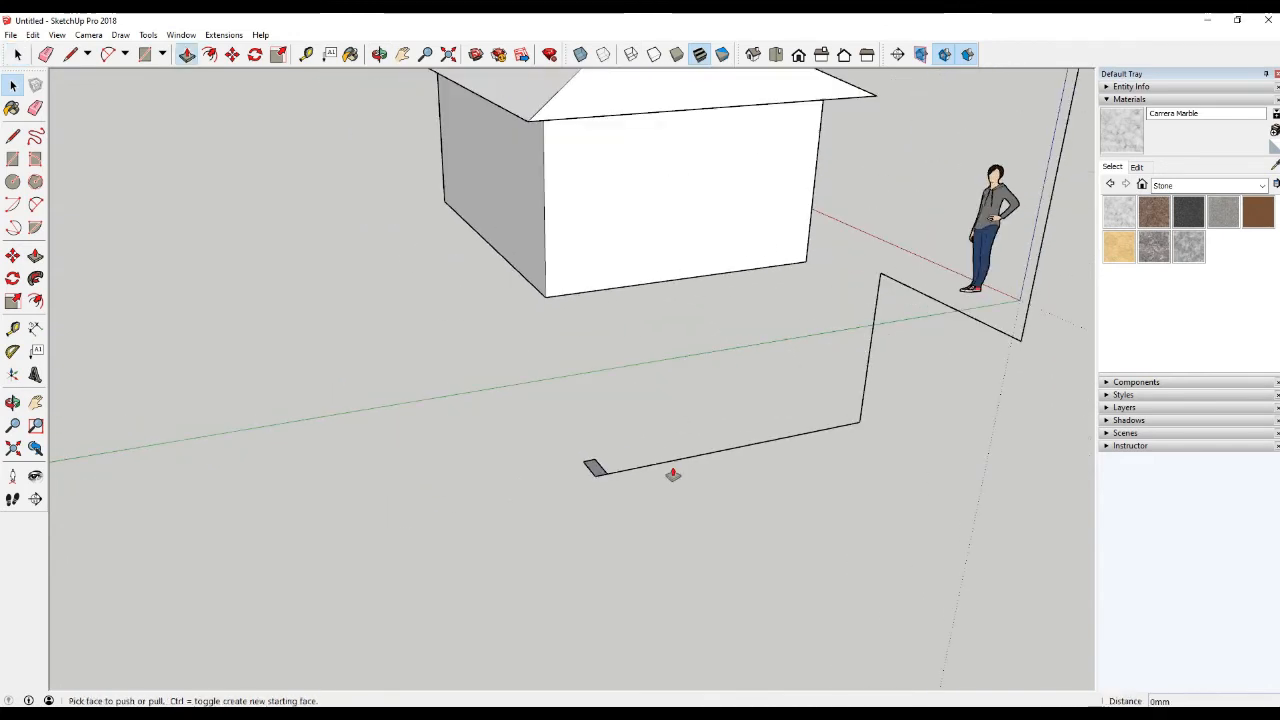
scroll(634, 477, up, 2)
click(575, 470)
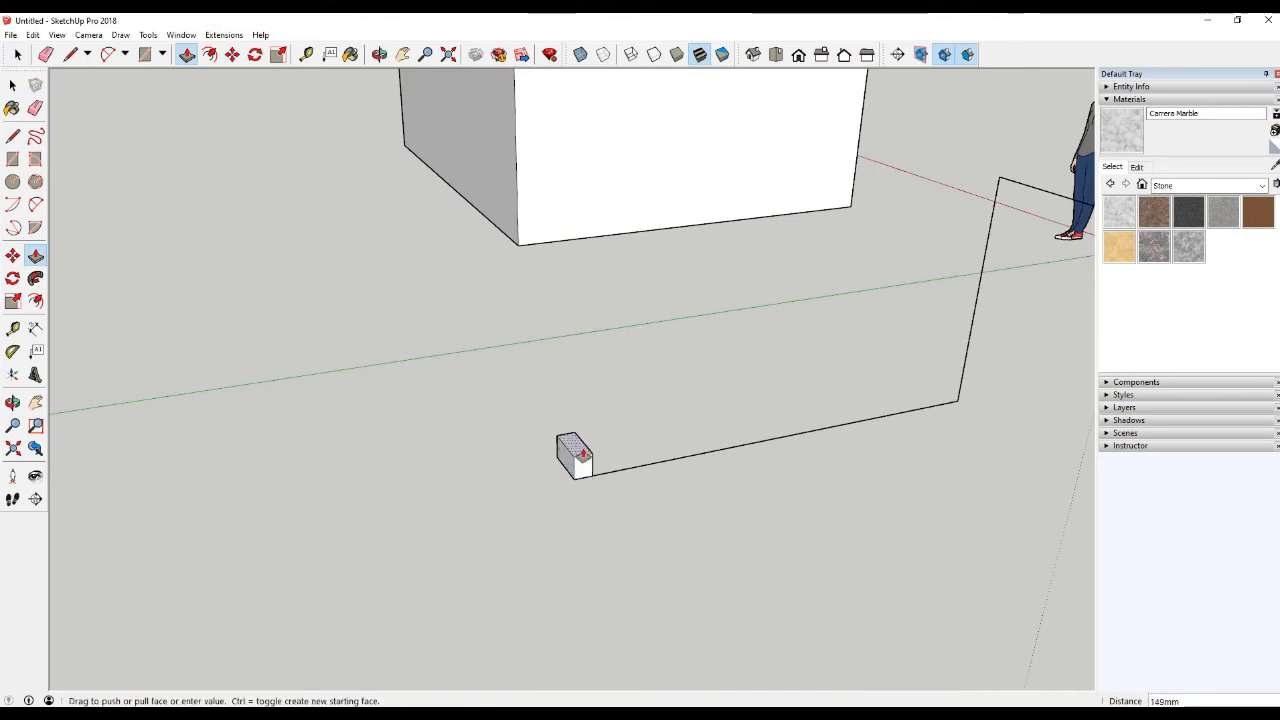
mouse_move(578, 471)
middle_down()
mouse_move(493, 479)
mouse_move(434, 460)
mouse_move(491, 457)
middle_up()
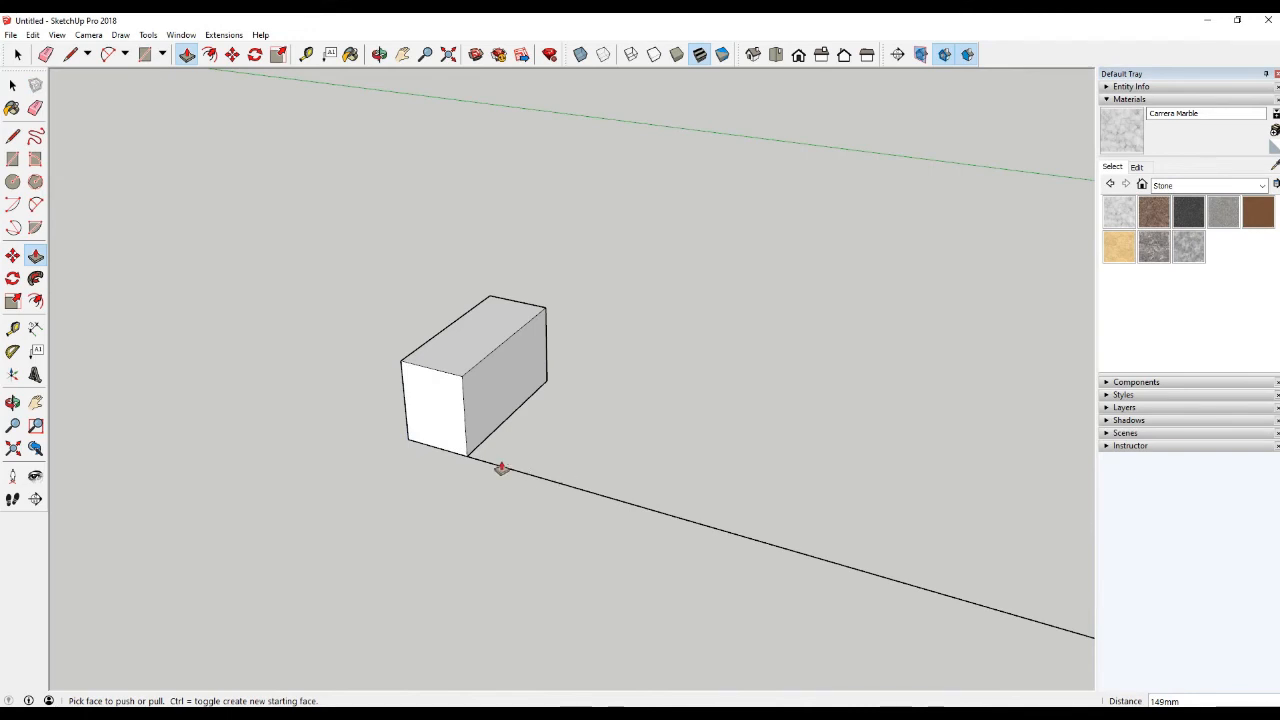
Delete the rest of the small block, keeping only the upright face perpendicular to the path's first segment
middle_drag(501, 468, 624, 509)
key(space)
drag(376, 251, 376, 251)
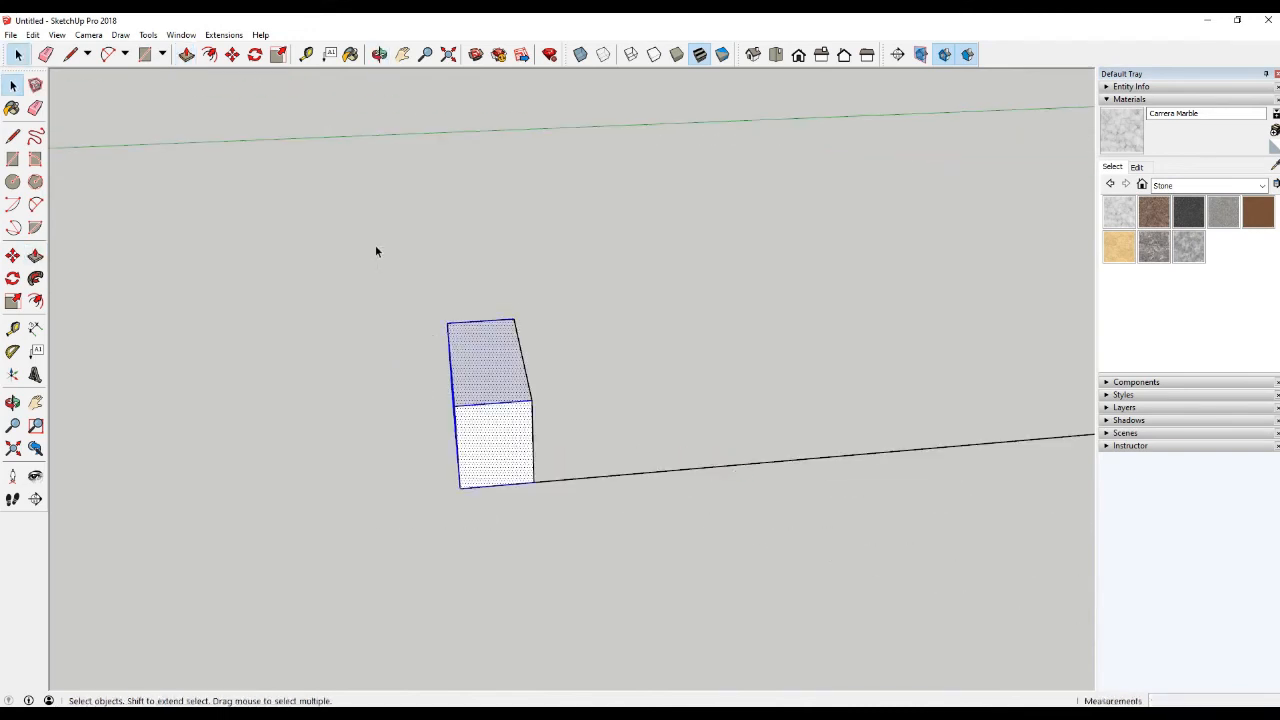
click(376, 251)
middle_drag(376, 251, 508, 485)
scroll(508, 477, down, 3)
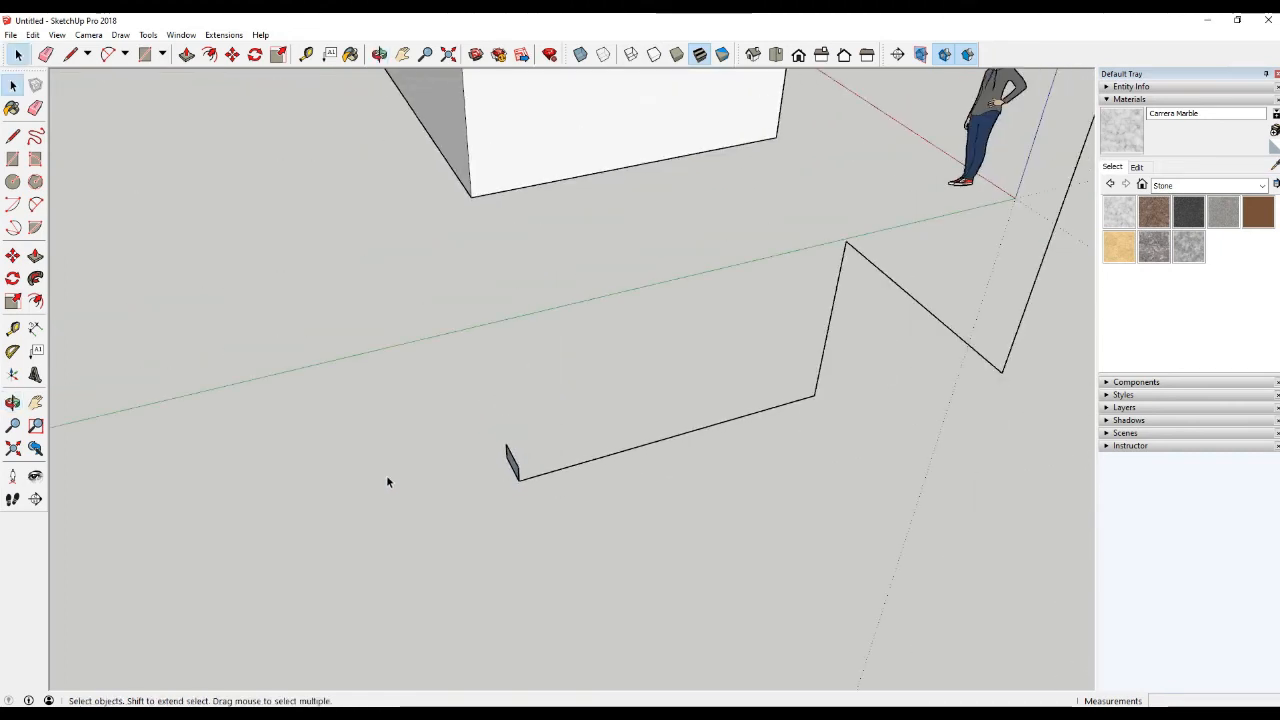
Extrude the upright profile face with Follow Me along the whole zigzag path to its upper end
click(148, 35)
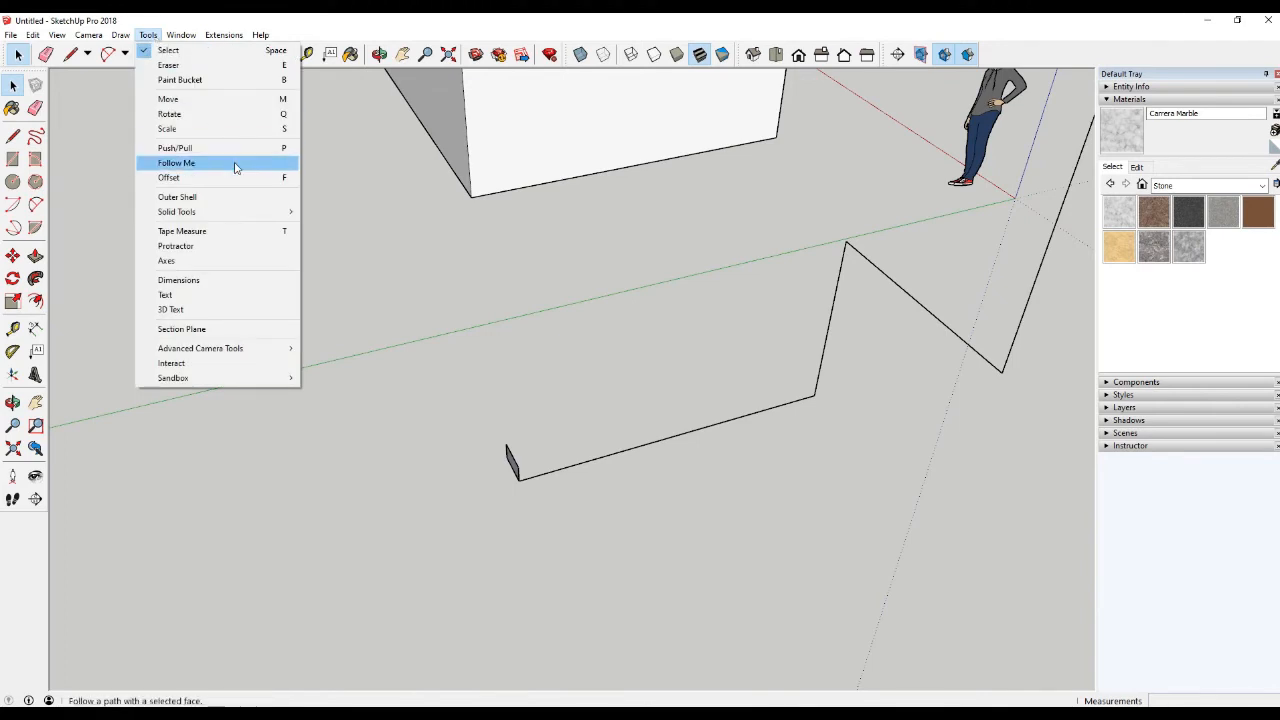
click(62, 291)
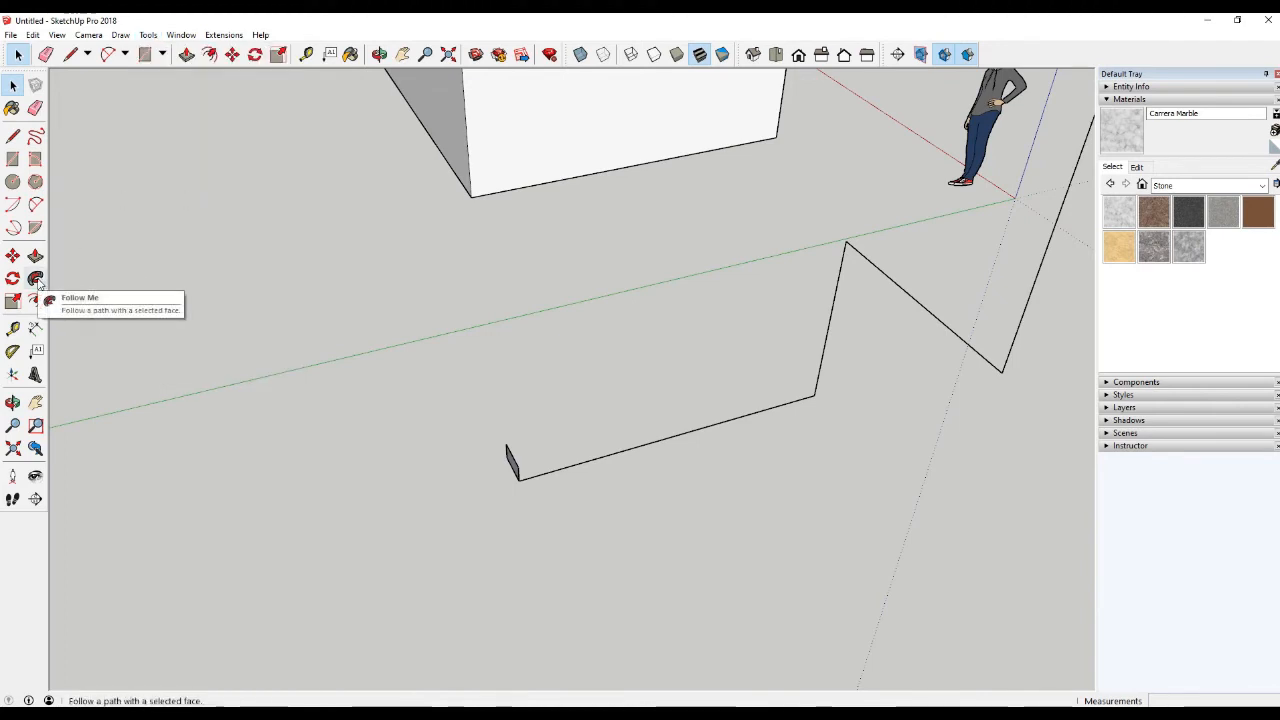
click(37, 280)
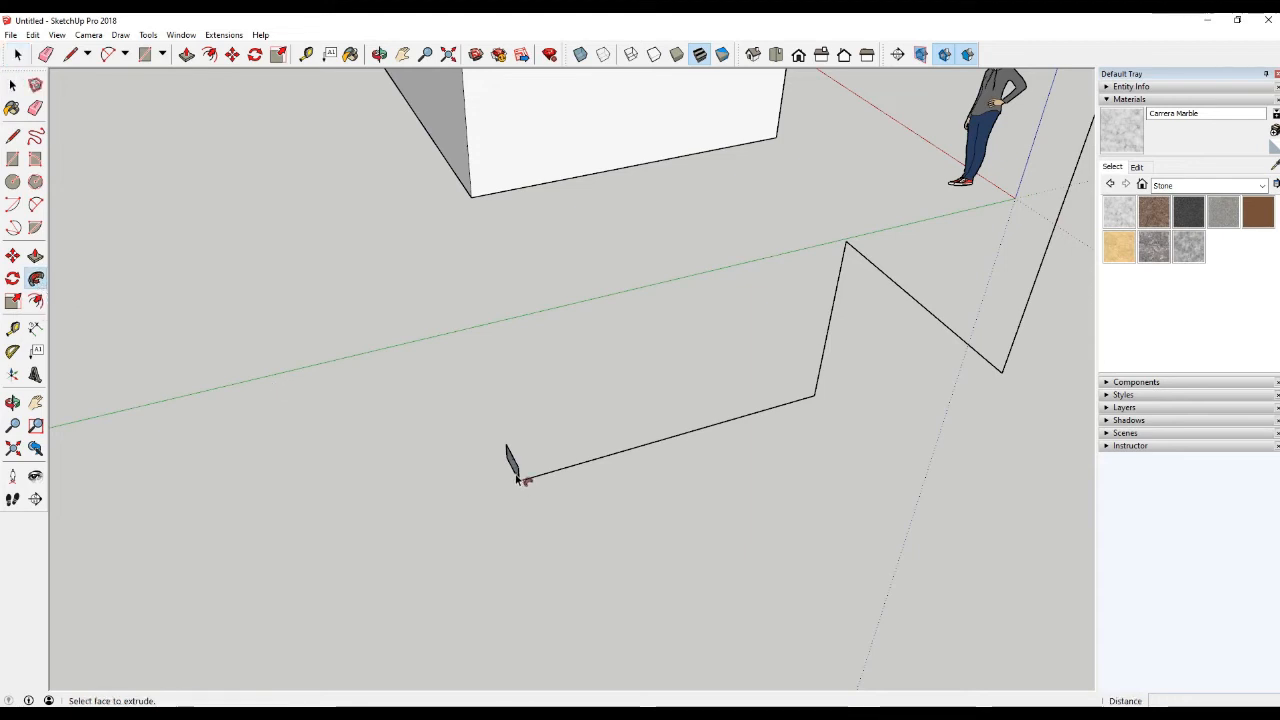
click(518, 479)
drag(535, 477, 860, 252)
scroll(1035, 132, up, 5)
scroll(810, 266, down, 6)
scroll(872, 251, up, 4)
scroll(746, 279, down, 1)
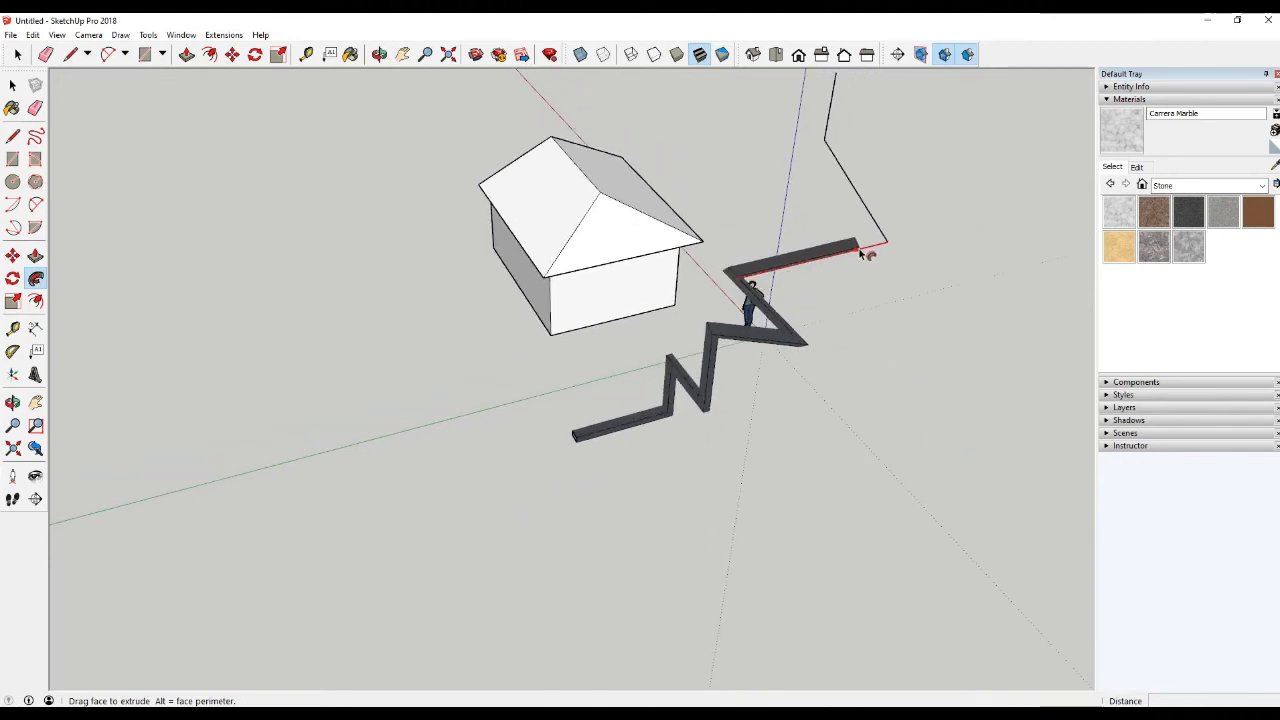
drag(833, 148, 840, 86)
Examine the extruded zigzag bar and its mitred corners from several angles
middle_drag(809, 209, 731, 455)
scroll(729, 320, up, 2)
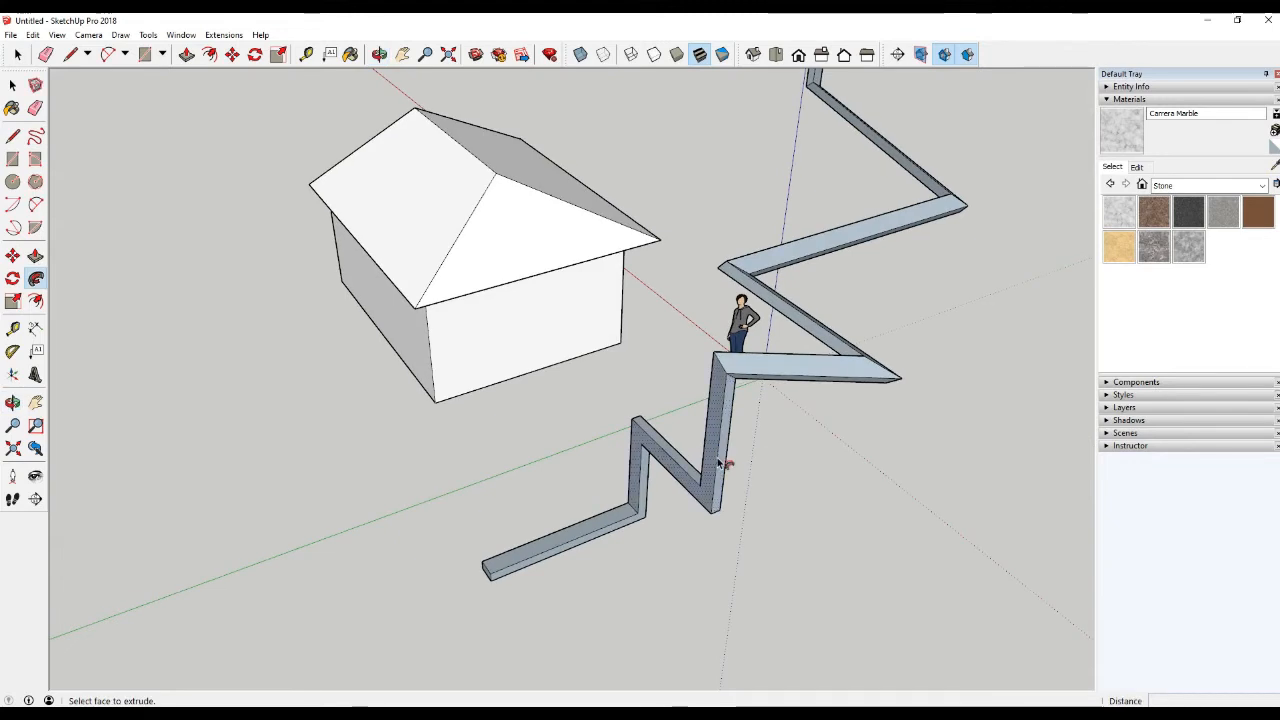
middle_drag(680, 483, 749, 378)
scroll(700, 480, down, 2)
scroll(760, 334, up, 3)
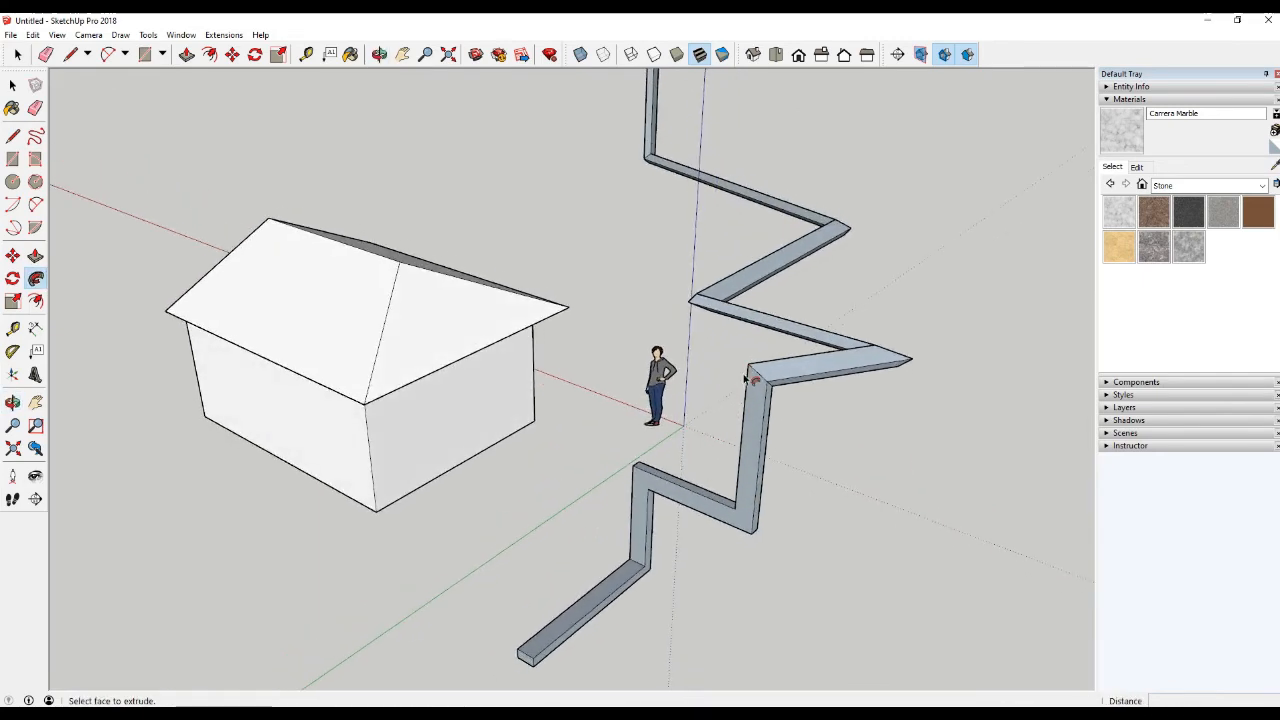
middle_drag(668, 422, 586, 371)
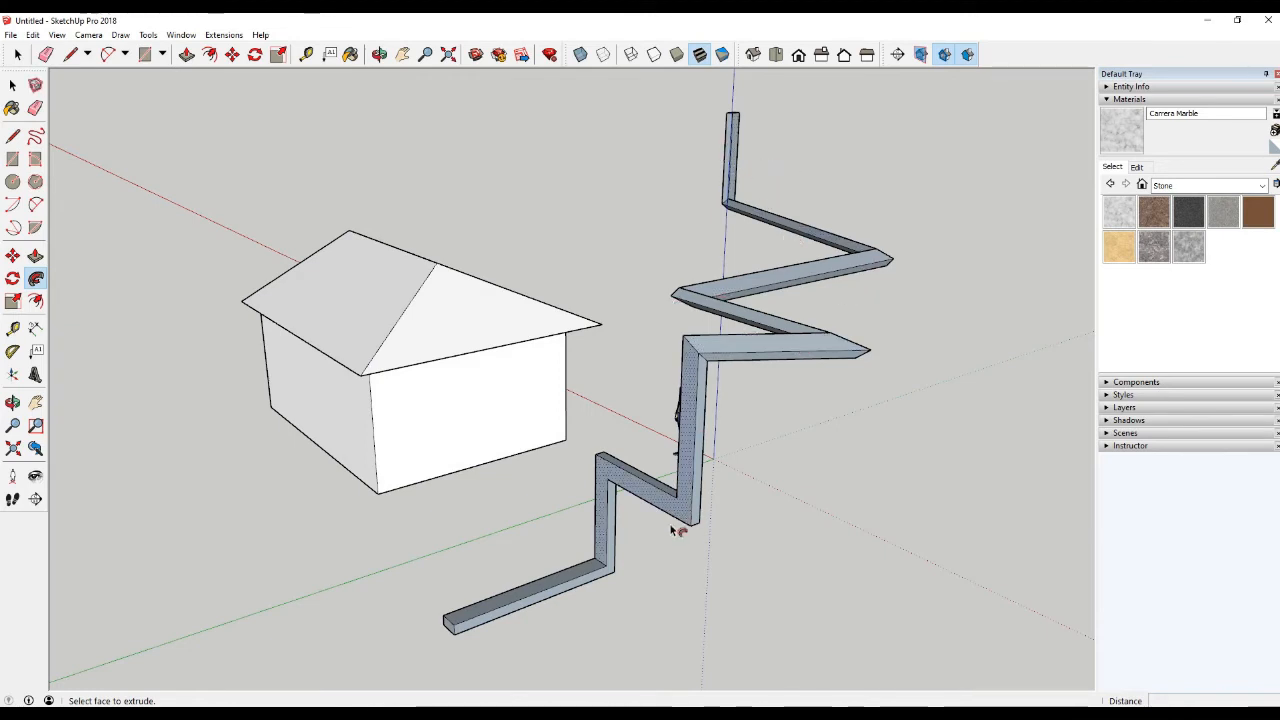
middle_drag(513, 595, 614, 491)
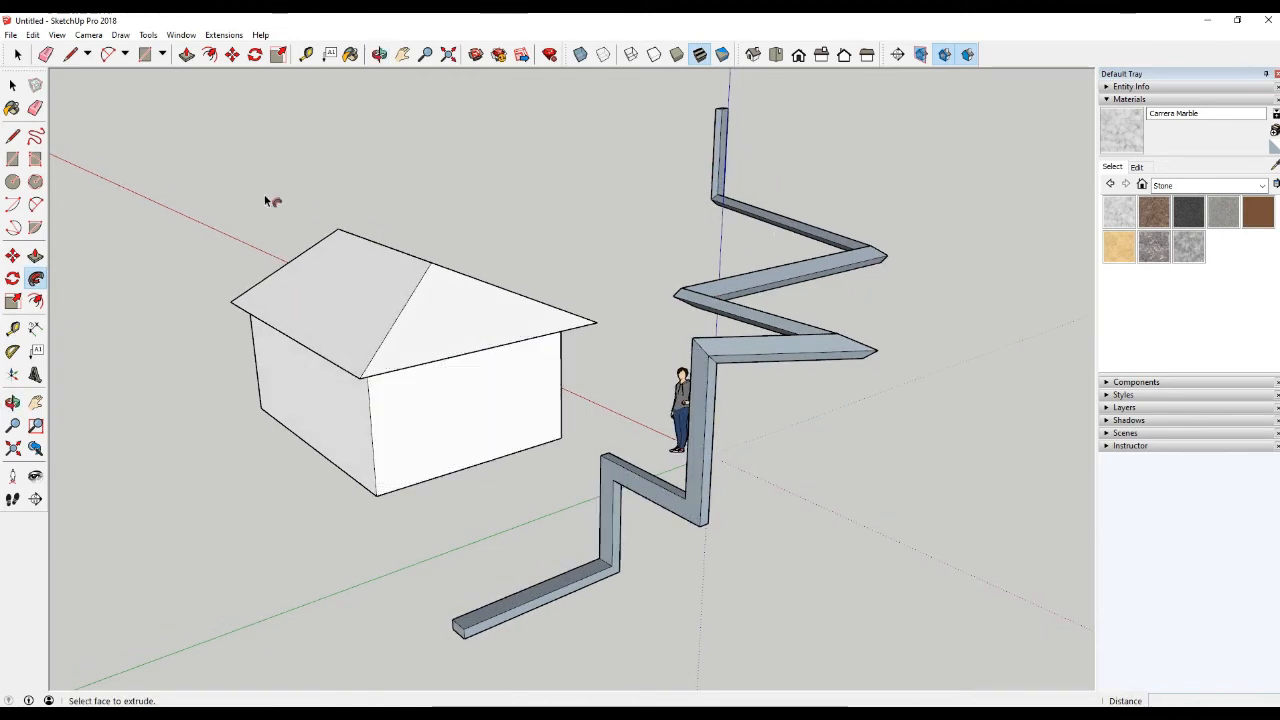
middle_drag(423, 349, 322, 277)
click(148, 35)
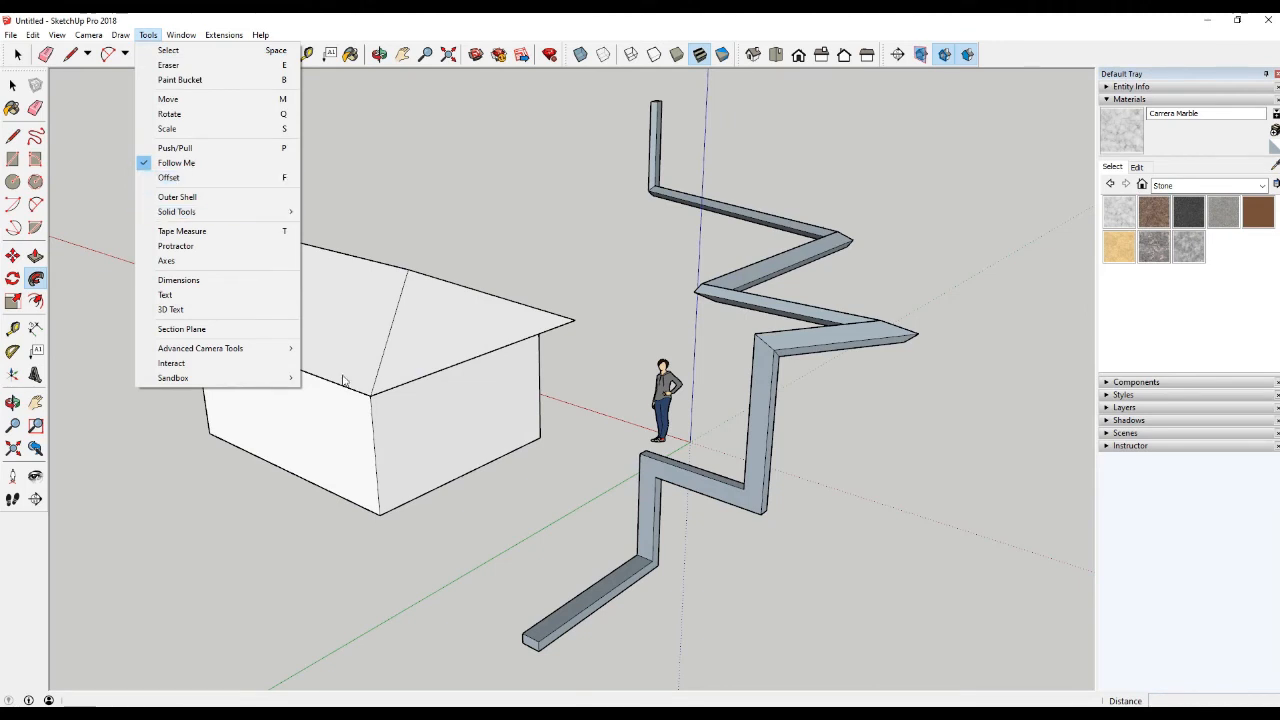
click(430, 547)
Delete the entire hipped-roof house with all its connected faces and edges
scroll(448, 415, down, 5)
middle_drag(422, 356, 414, 388)
key(space)
scroll(402, 382, up, 1)
triple_click(398, 381)
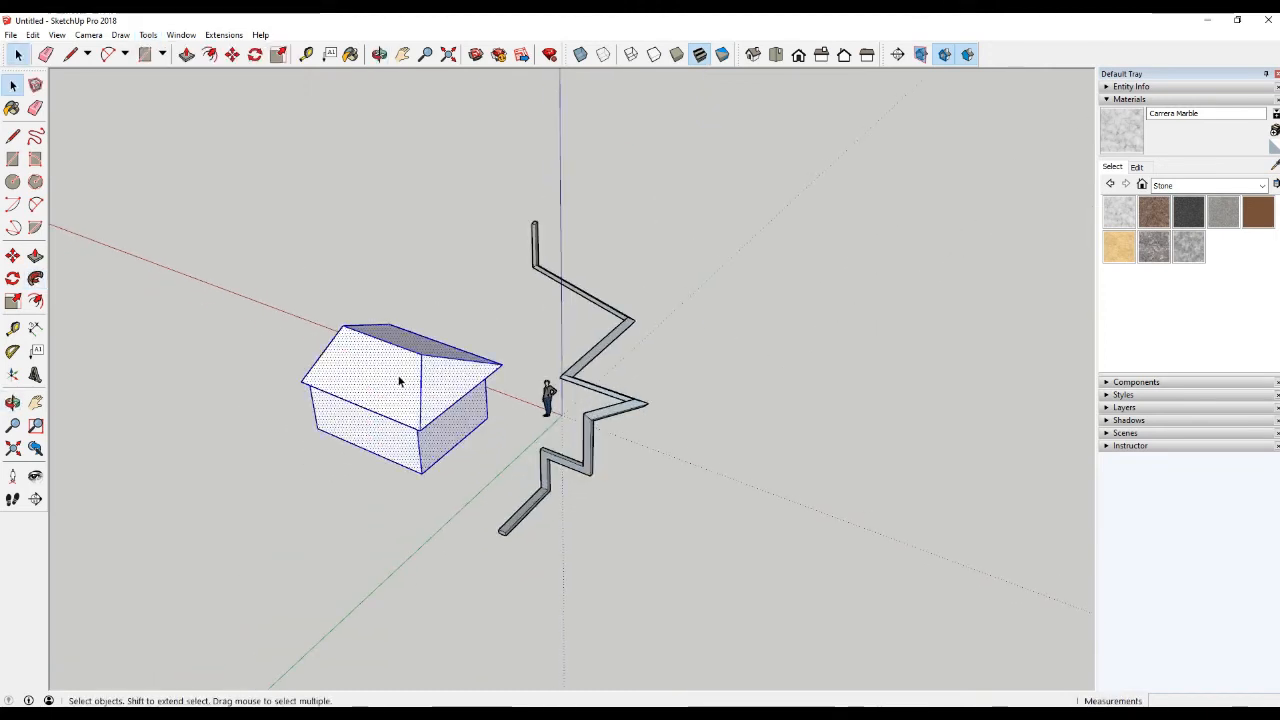
scroll(398, 381, up, 2)
click(563, 400)
click(451, 394)
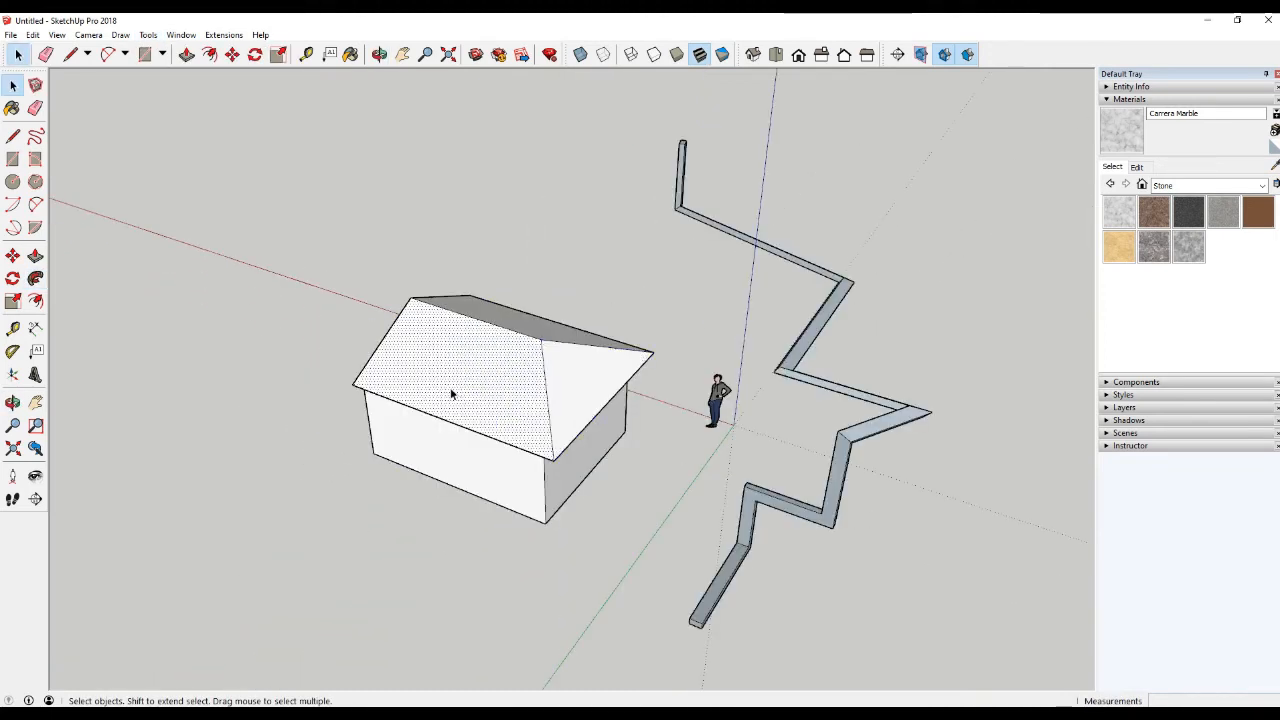
triple_click(503, 379)
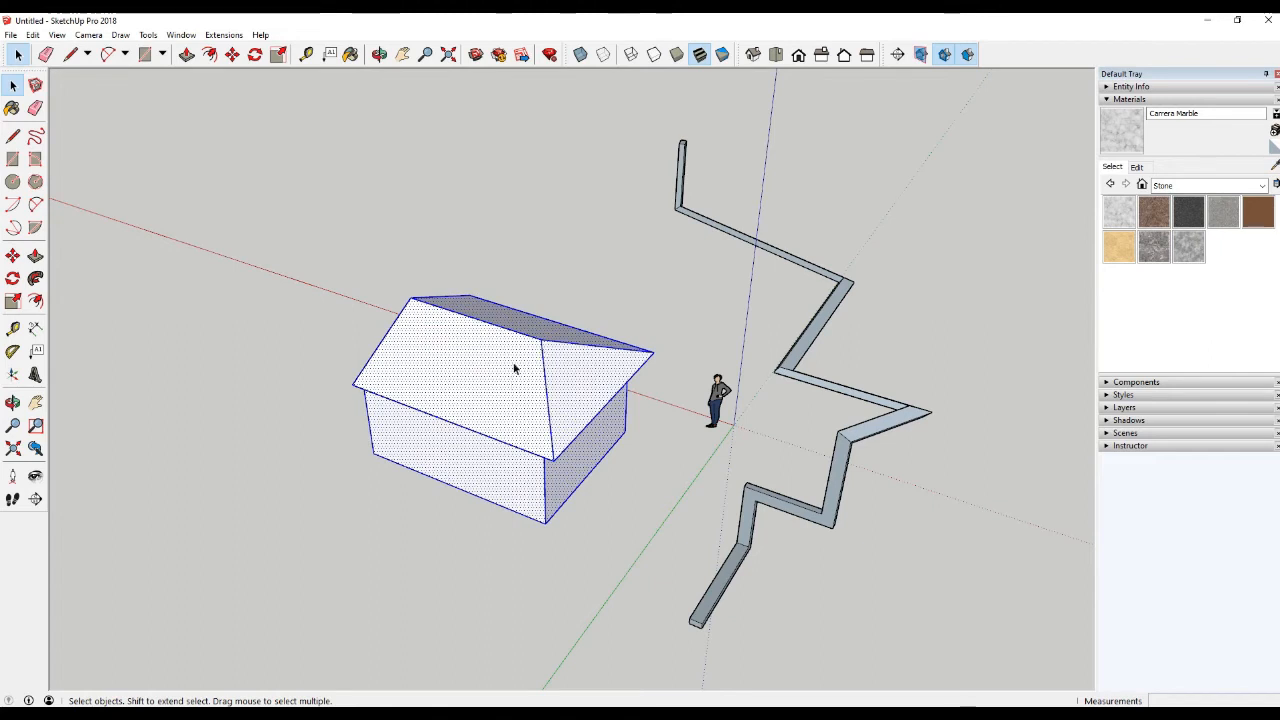
key(Delete)
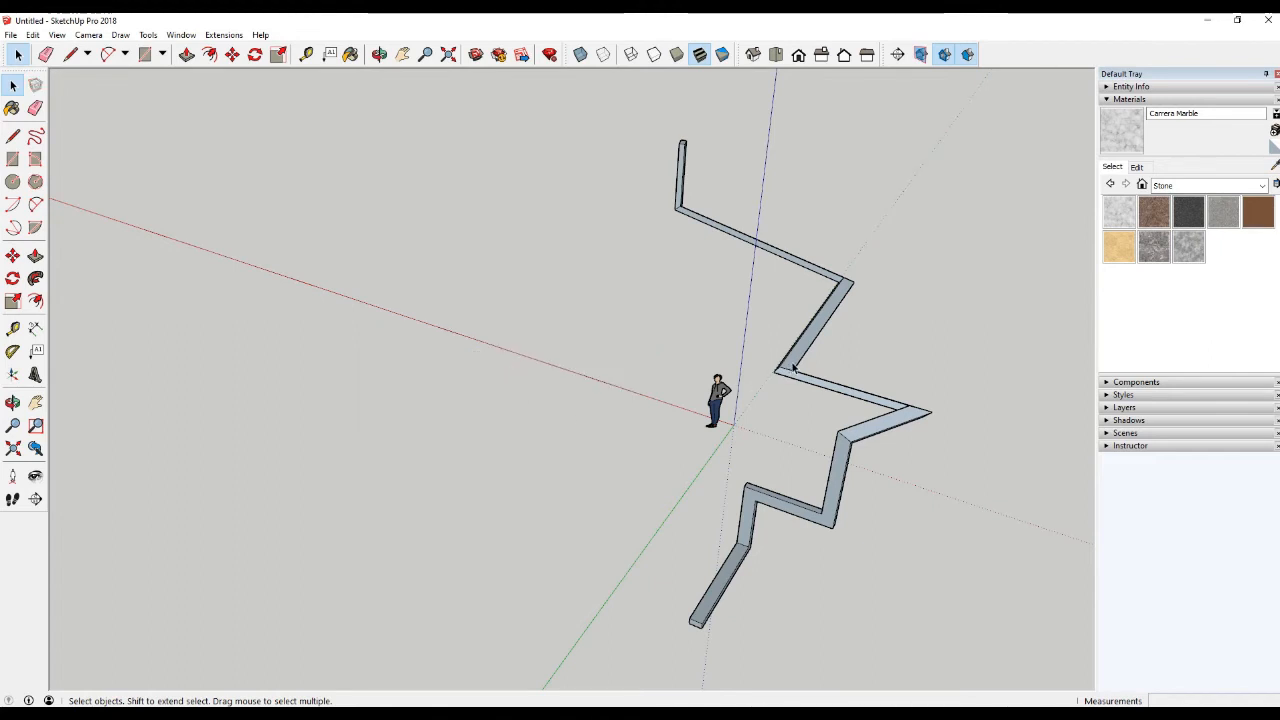
Delete the whole zigzag bar, keeping the scale figure
drag(641, 132, 965, 698)
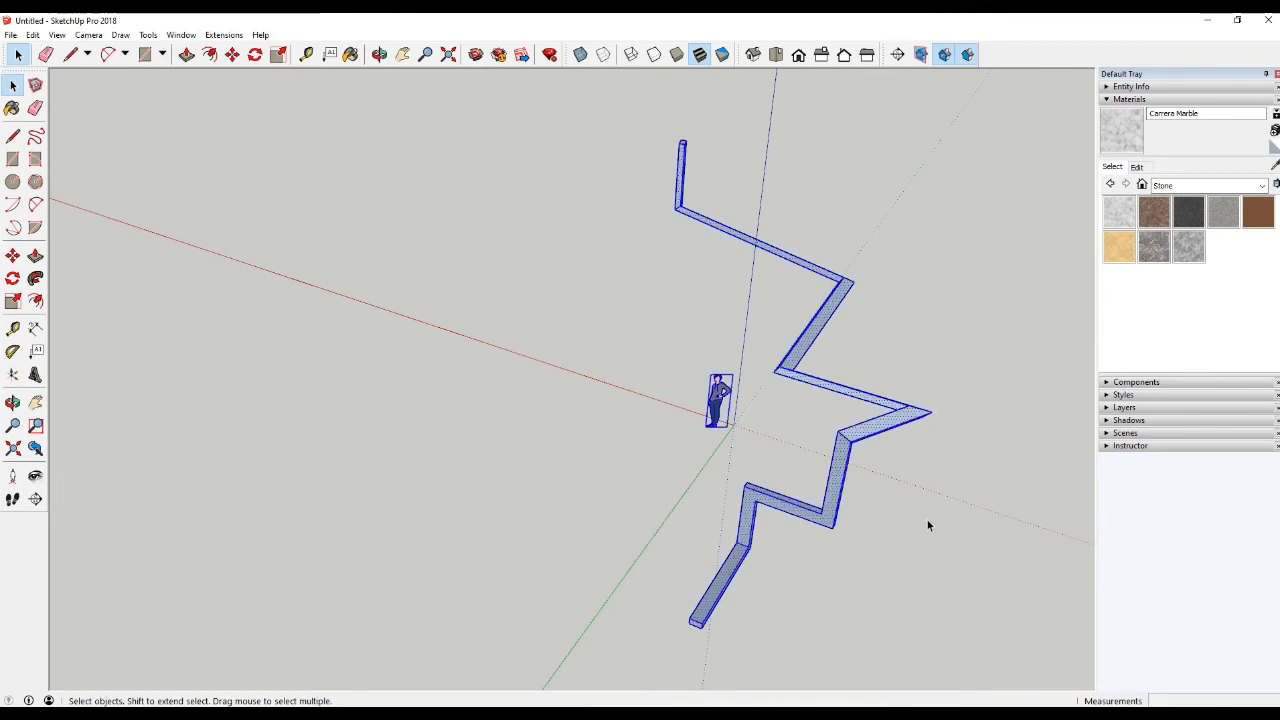
click(829, 369)
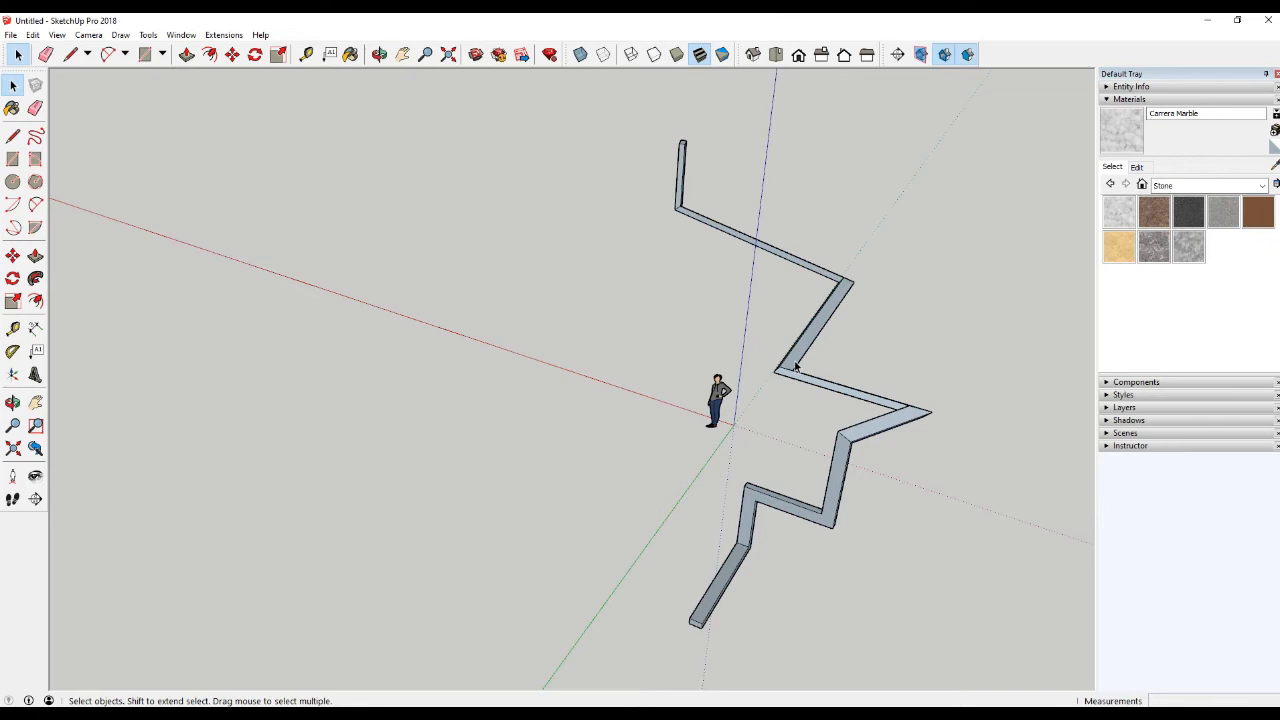
triple_click(796, 368)
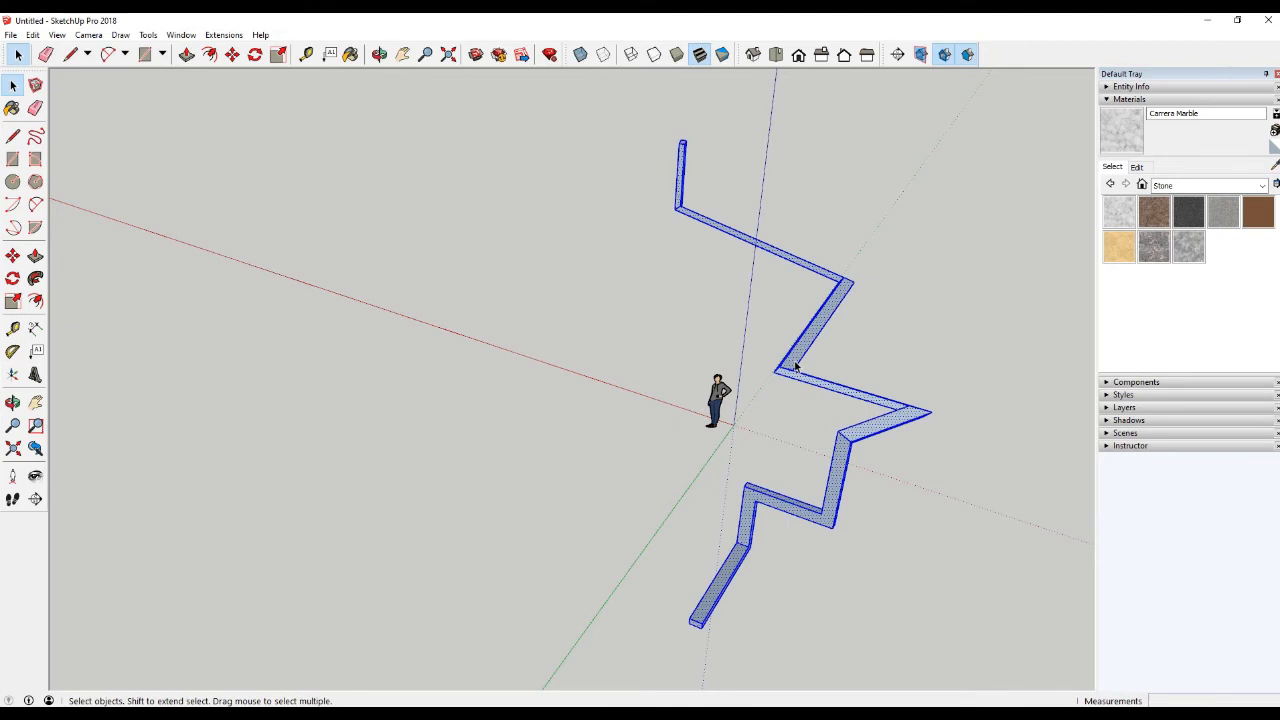
key(Delete)
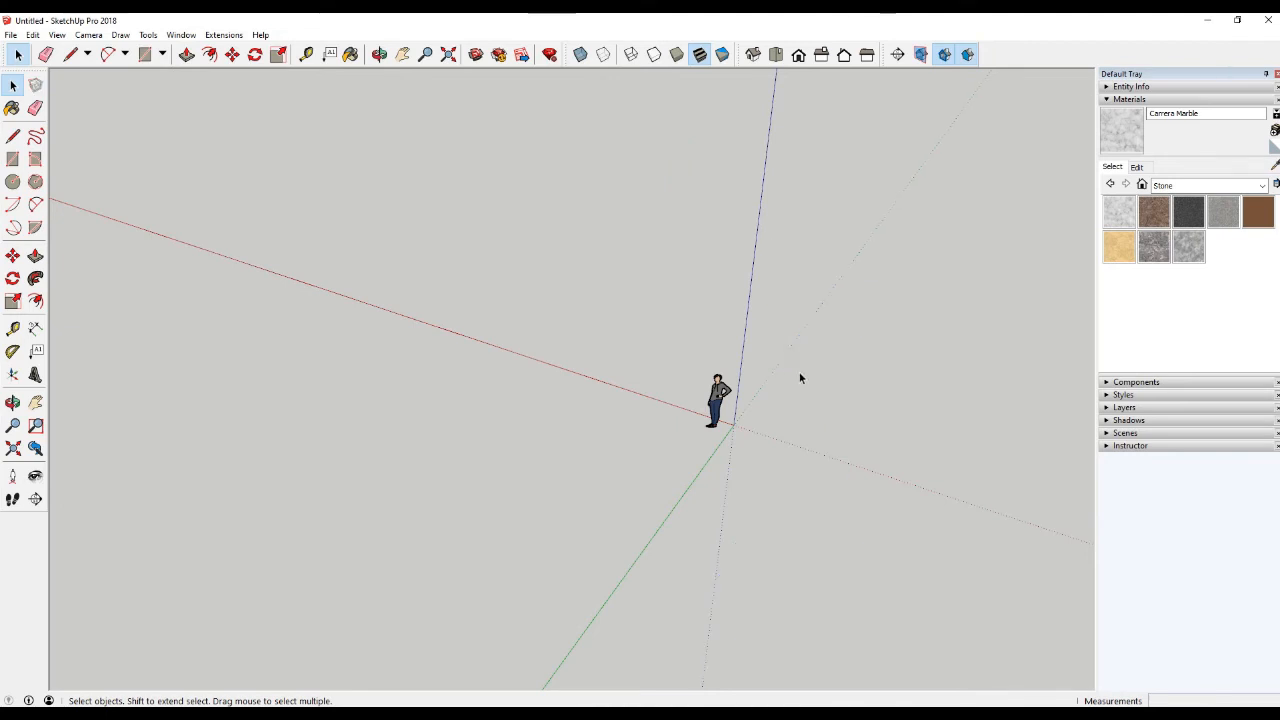
scroll(741, 430, up, 5)
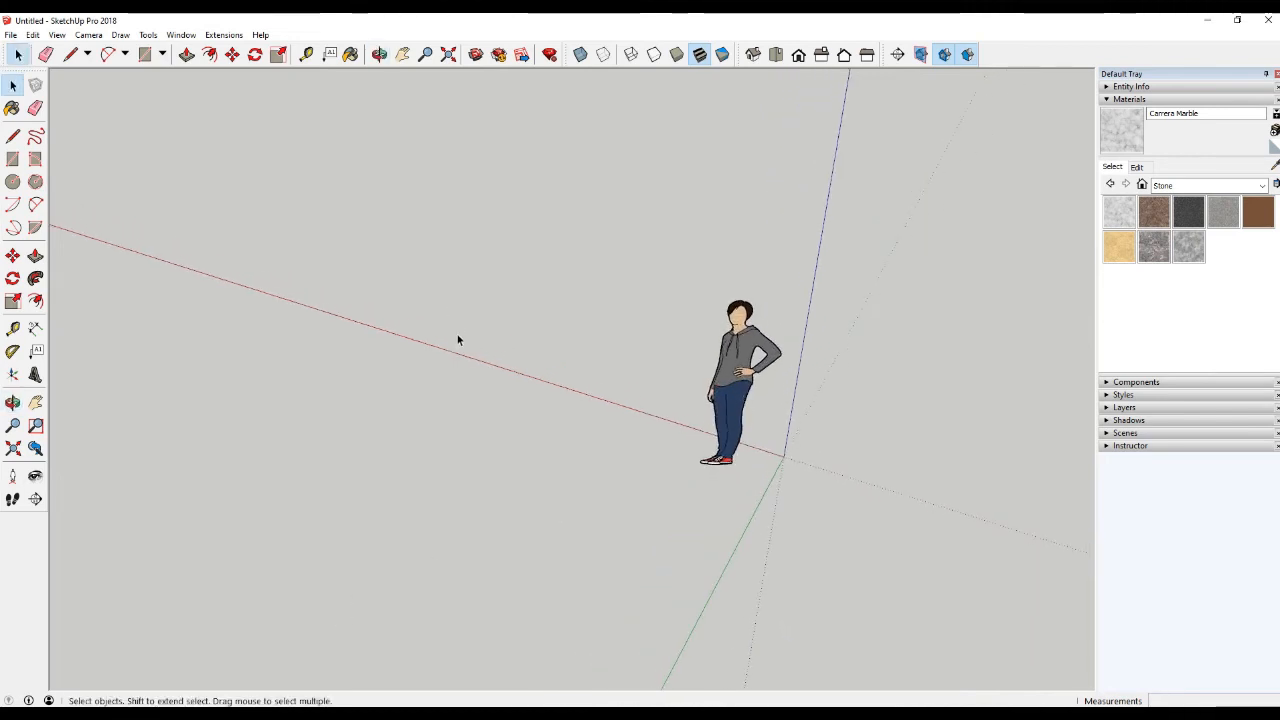
Draw a large rectangle on the ground beside the red axis, near the scale figure
click(151, 36)
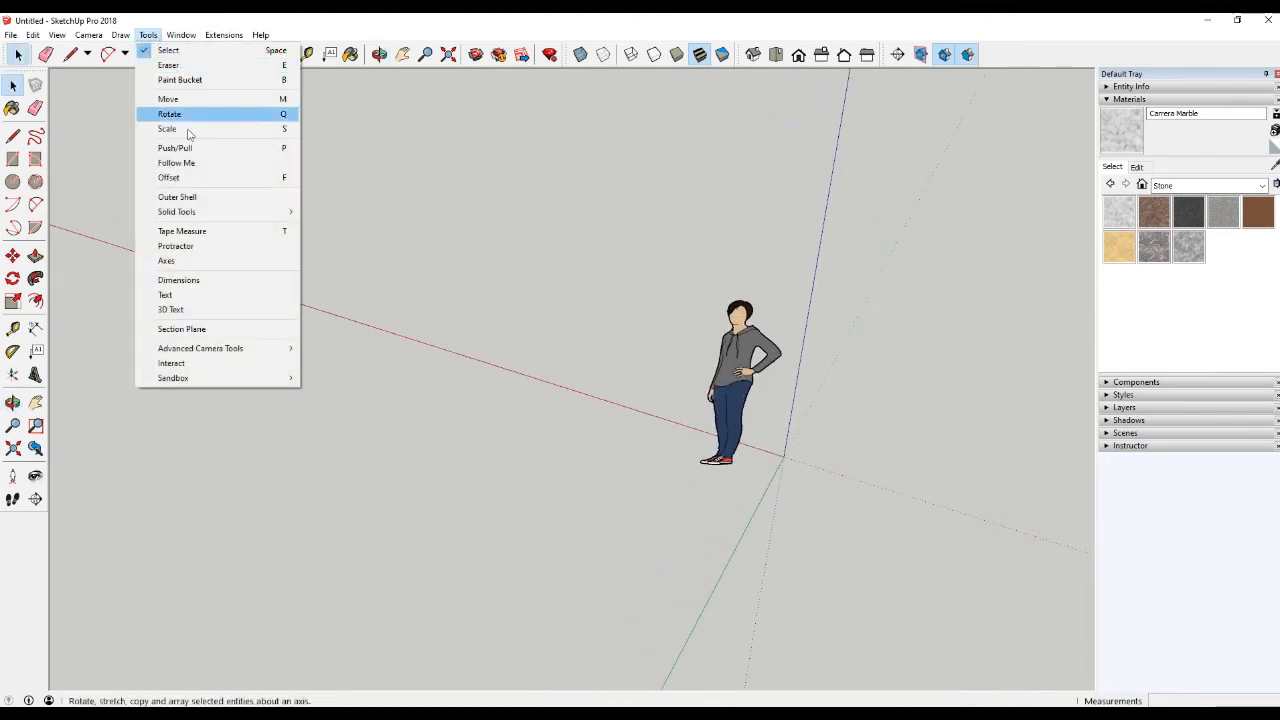
click(12, 158)
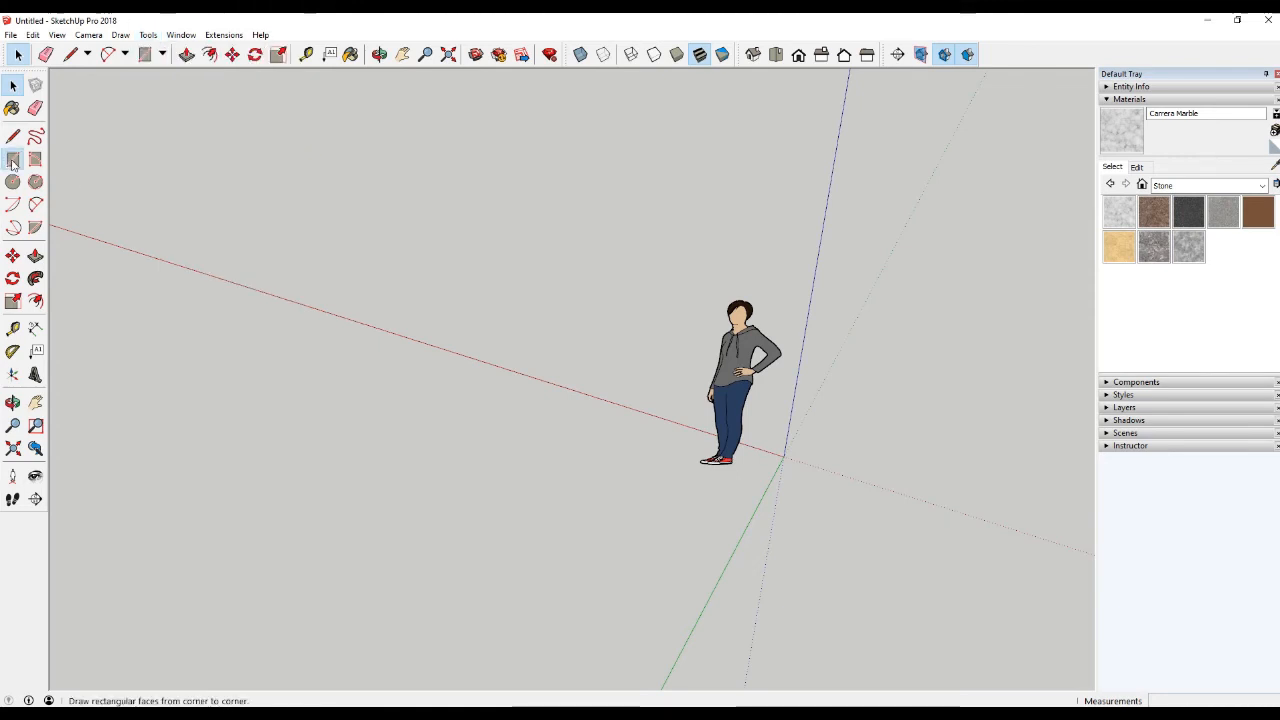
click(12, 158)
scroll(688, 300, down, 2)
scroll(688, 300, down, 1)
scroll(266, 251, up, 1)
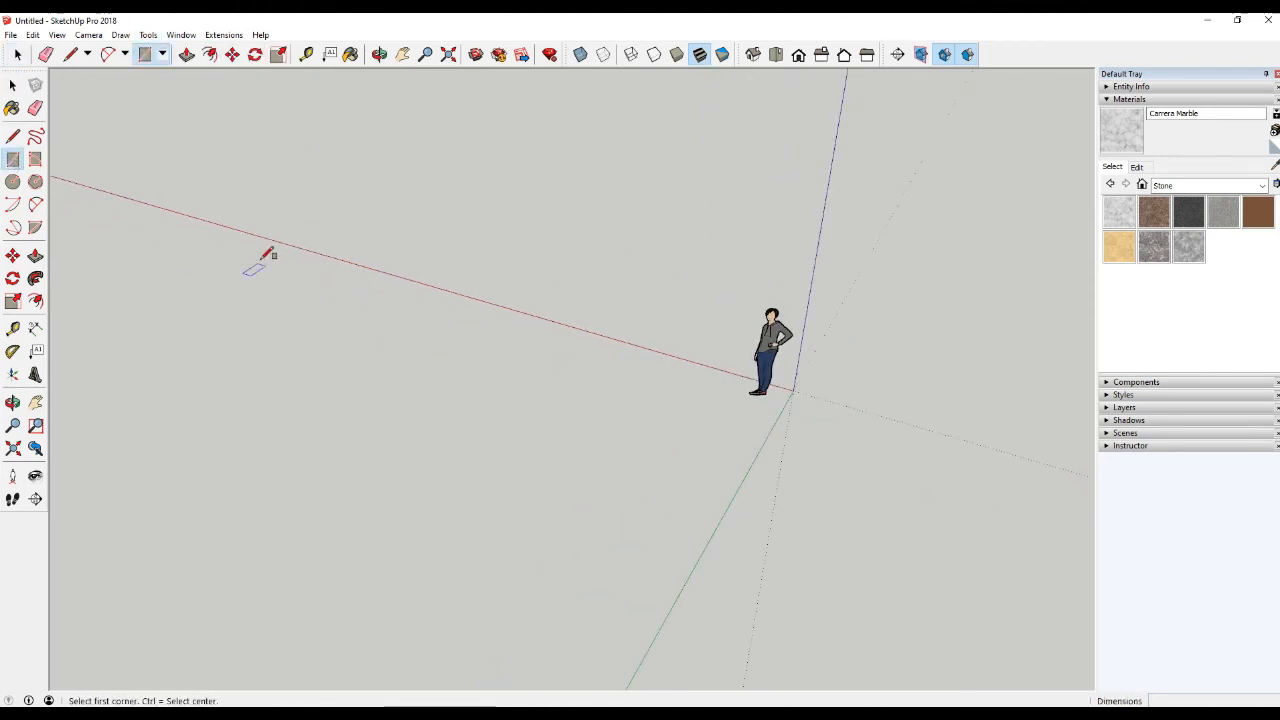
click(262, 259)
click(548, 557)
scroll(824, 460, down, 2)
scroll(514, 394, up, 4)
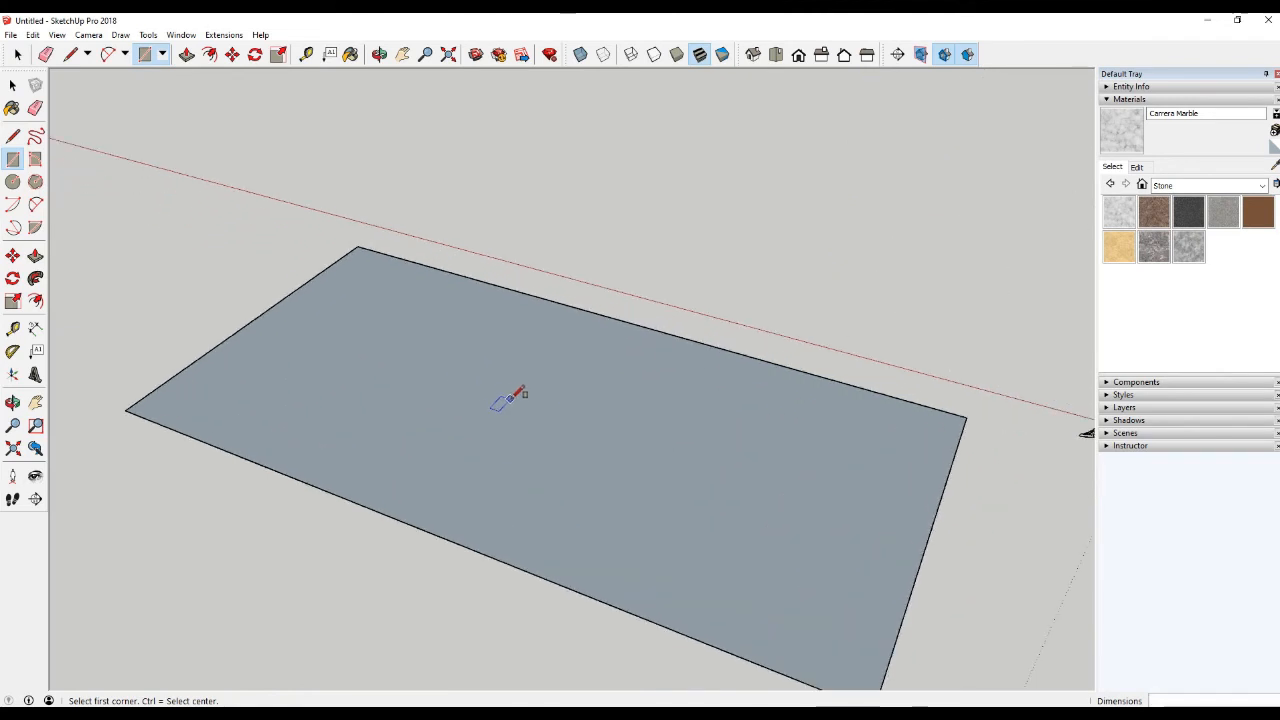
middle_drag(516, 396, 602, 423)
scroll(630, 390, down, 2)
key(space)
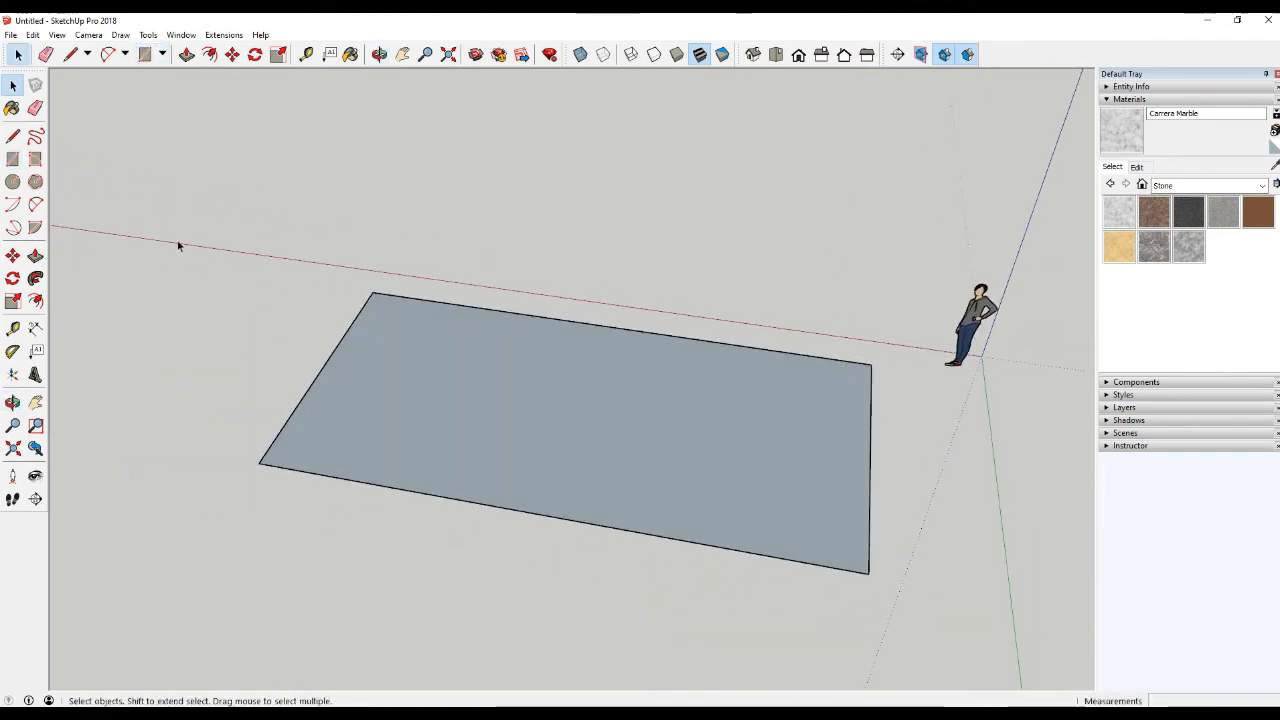
Offset the rectangle's outline outward by about 443 mm to form a surrounding border
key(f)
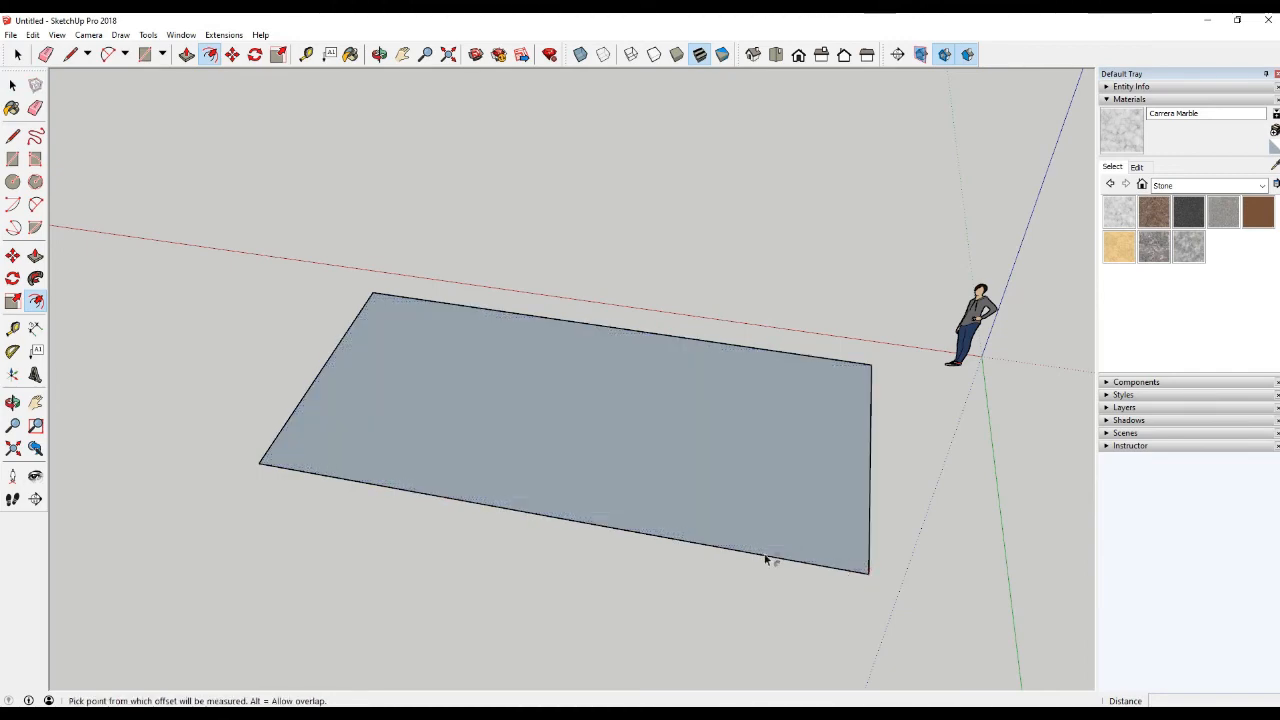
click(691, 541)
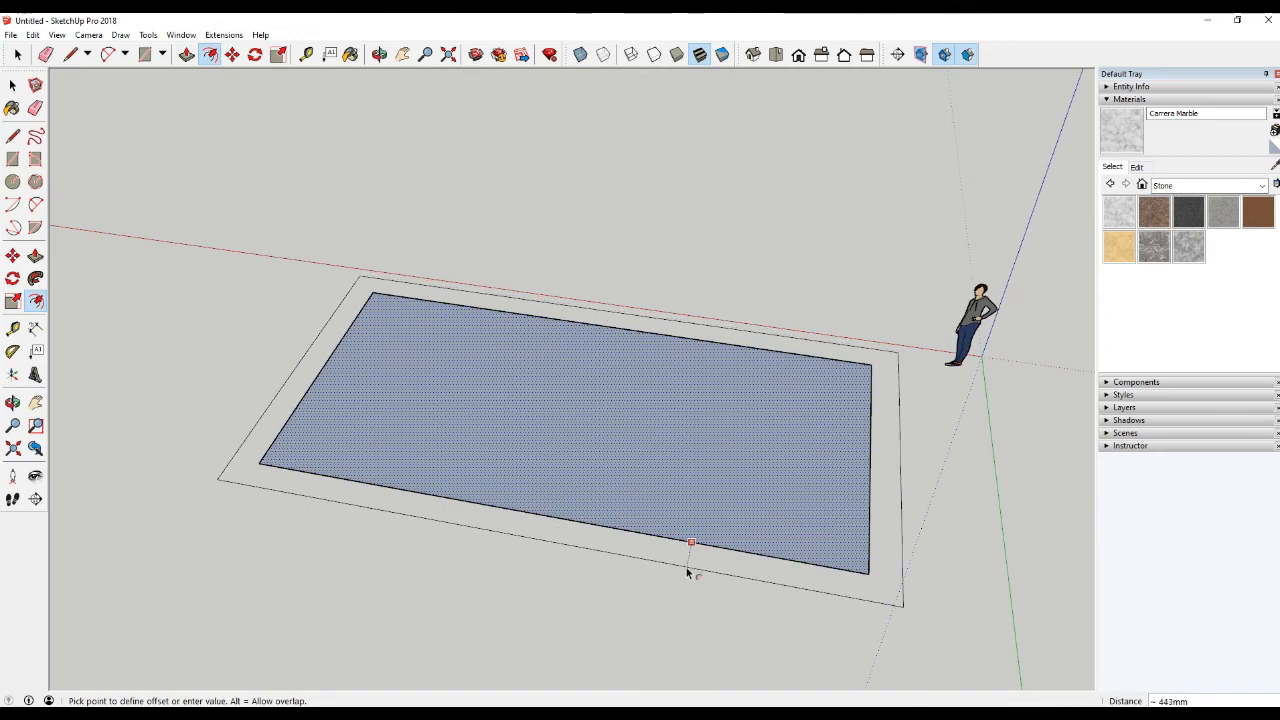
click(688, 569)
scroll(876, 563, up, 2)
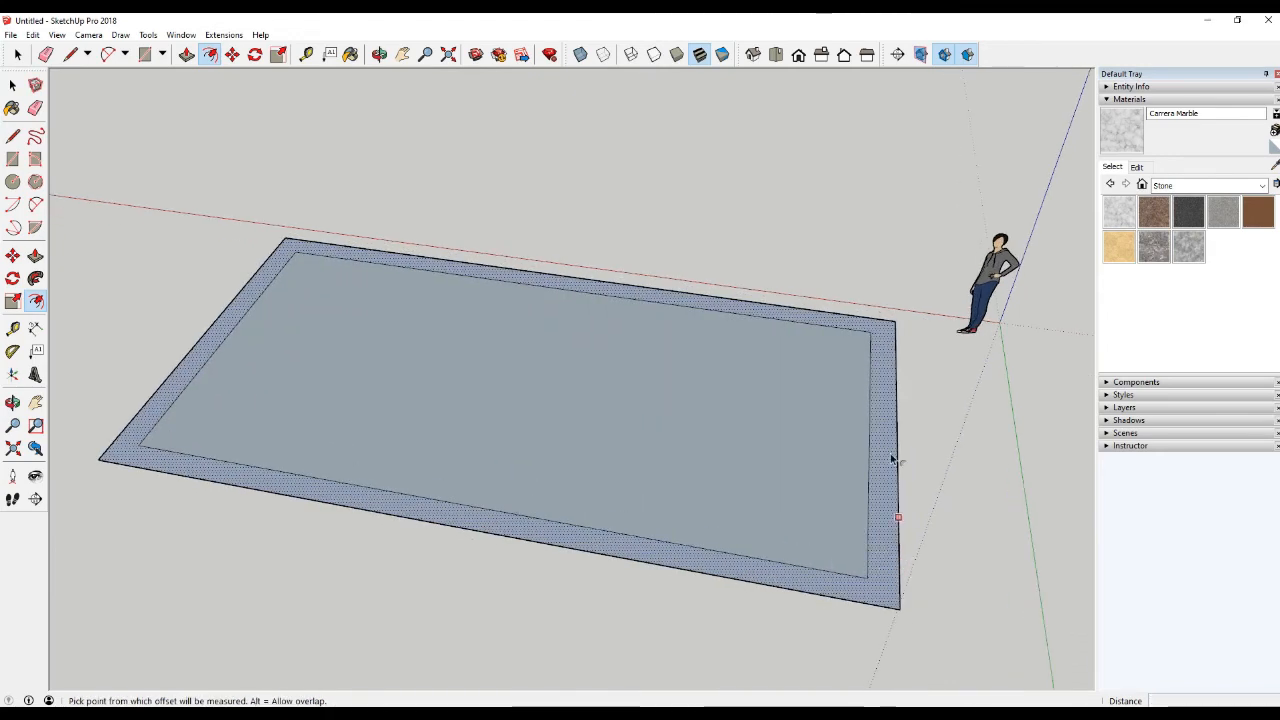
Offset the inner rectangle's outline further inward, and the outer outline outward by about 262 mm
click(457, 501)
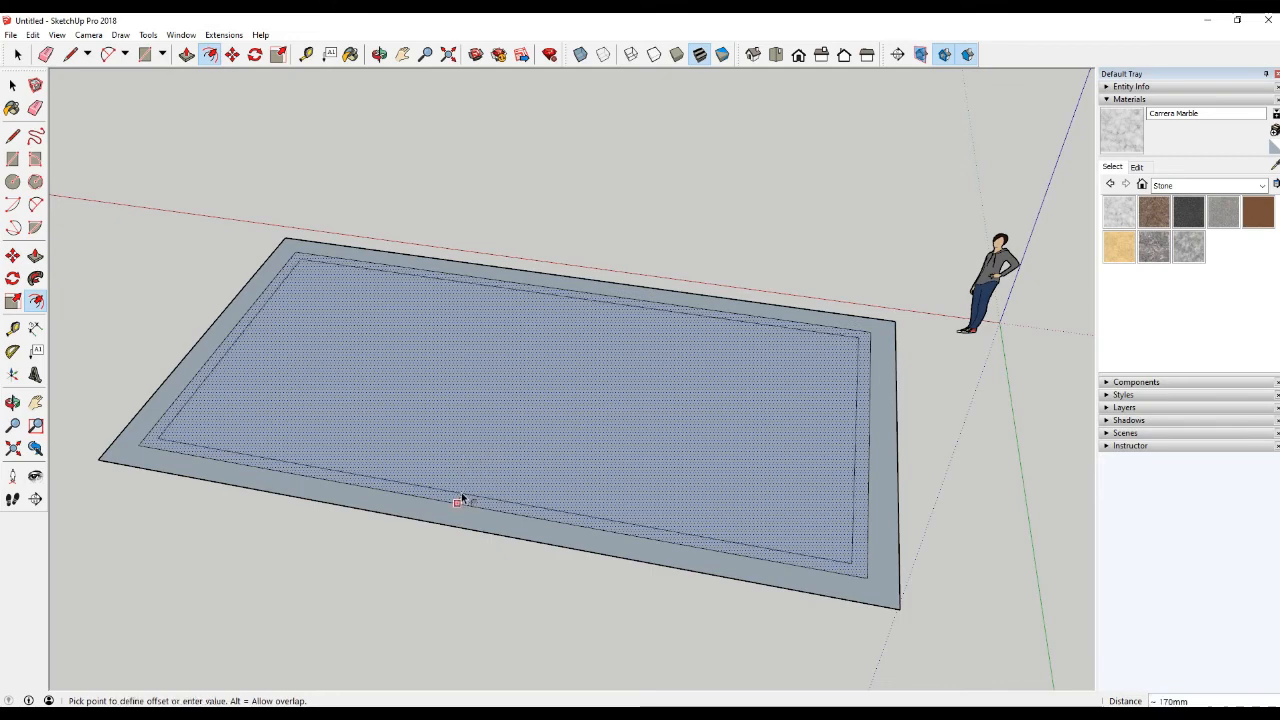
click(517, 489)
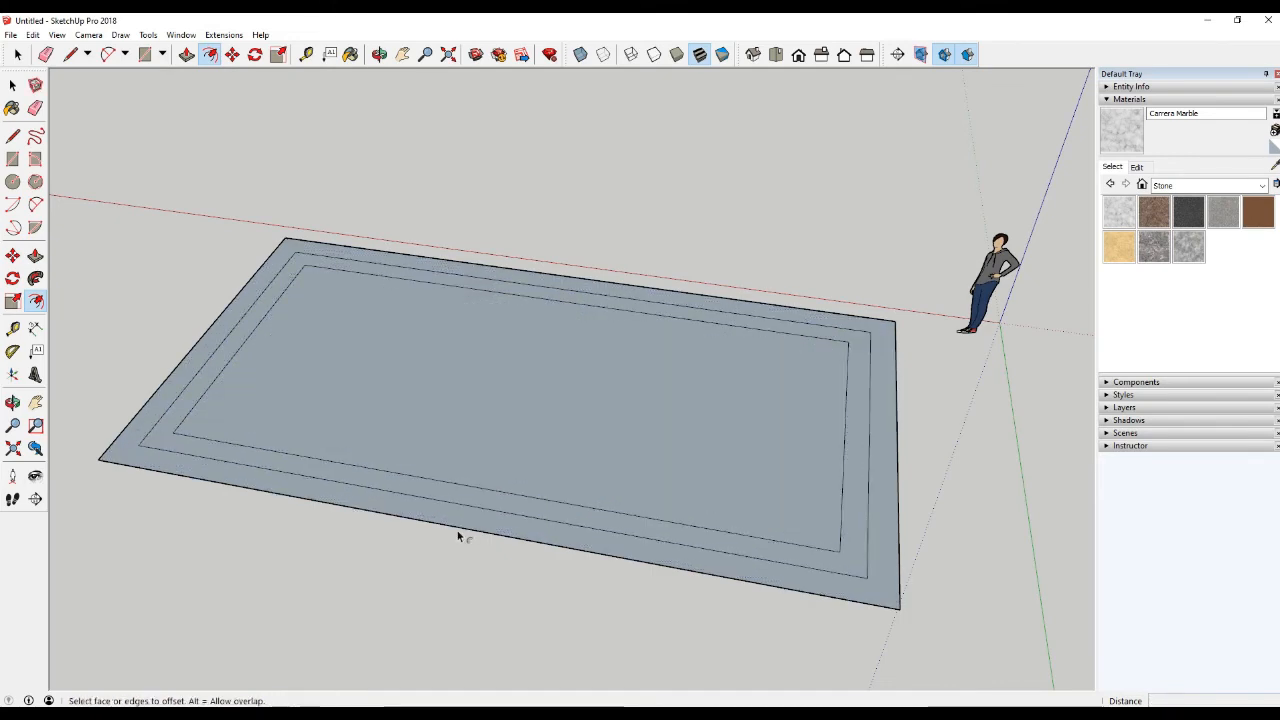
click(457, 527)
click(446, 548)
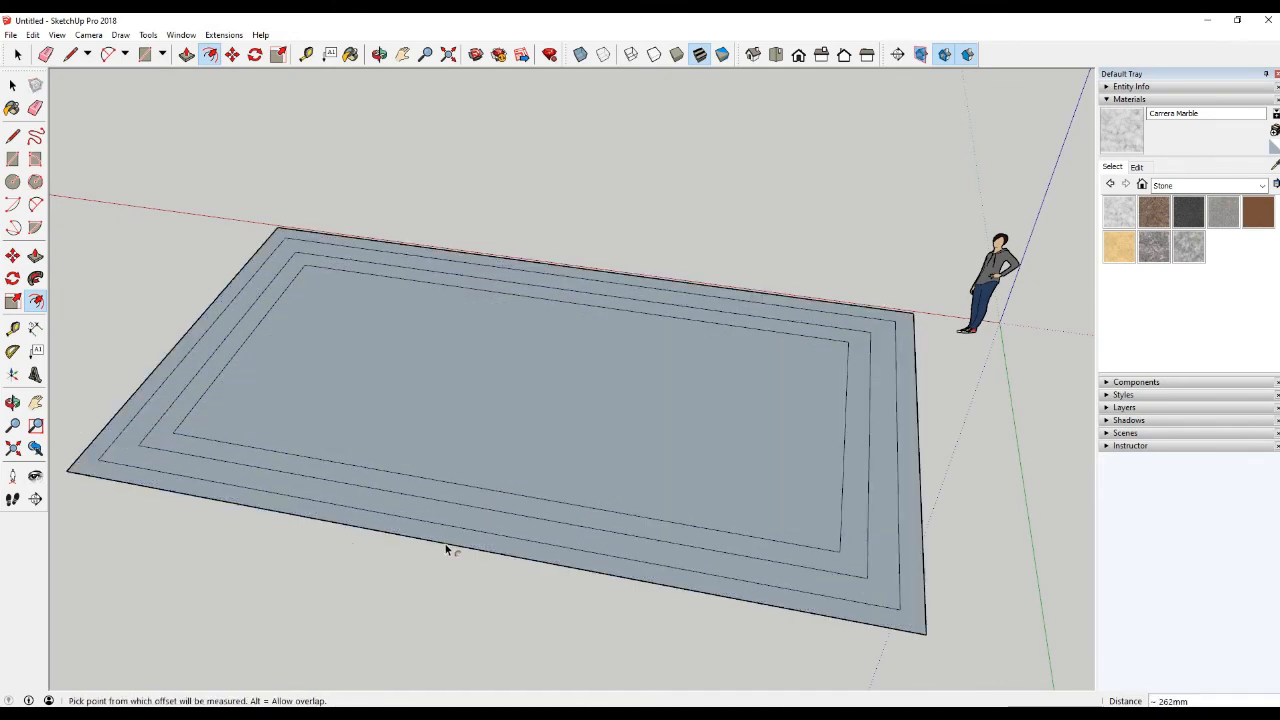
Undo all the offsets back to the plain rectangle
key(space)
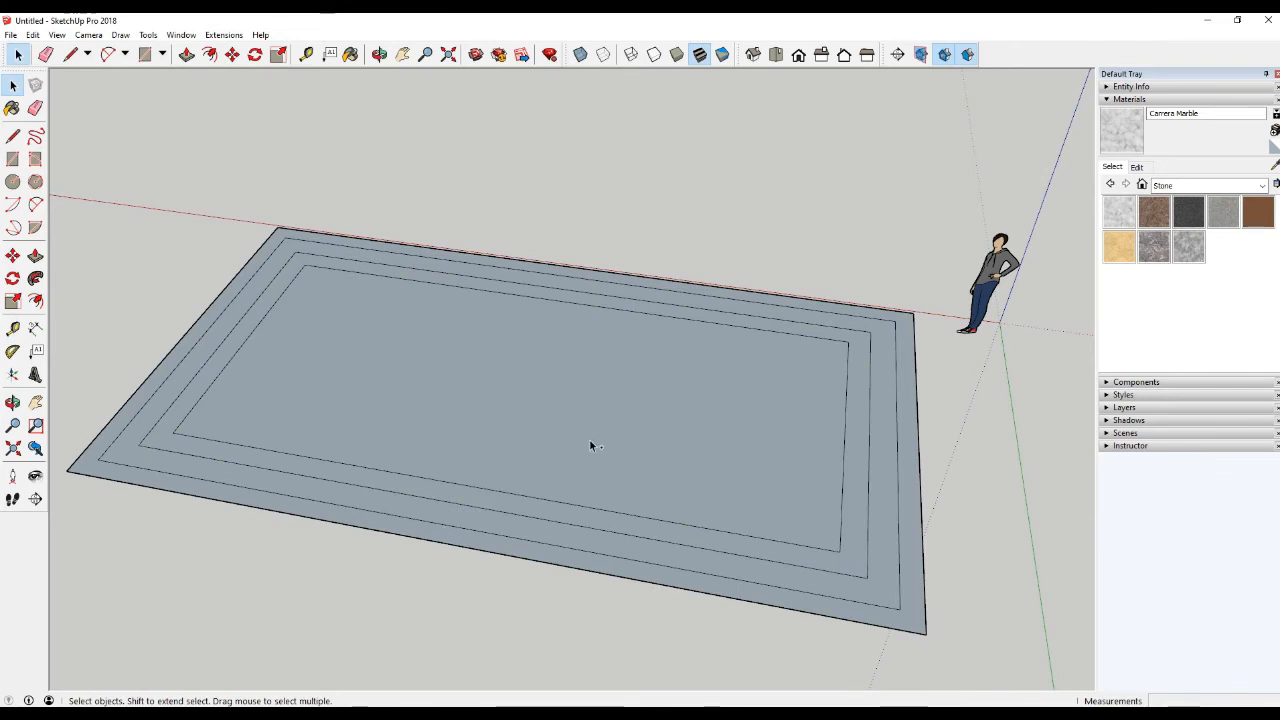
key(ctrl+z)
key(ctrl+z)
key(ctrl+z)
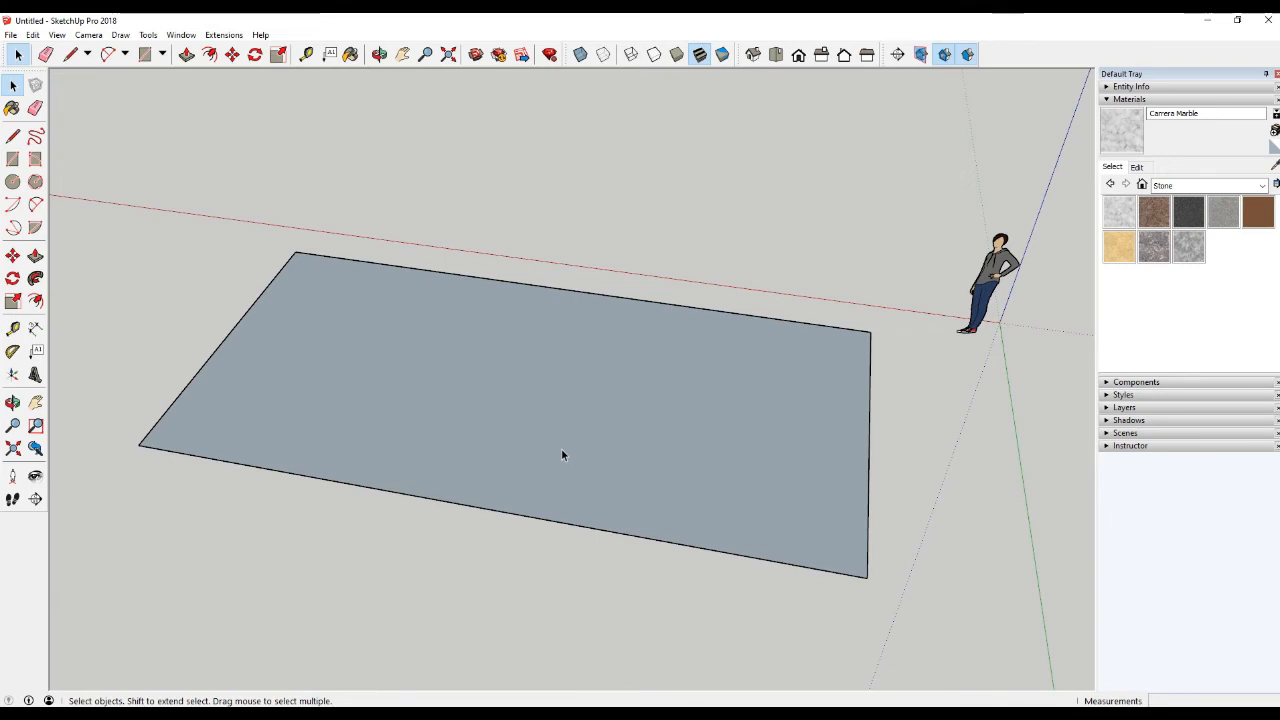
Offset the rectangle's outline inward by 150 mm to form a narrow border
click(561, 451)
key(f)
click(509, 512)
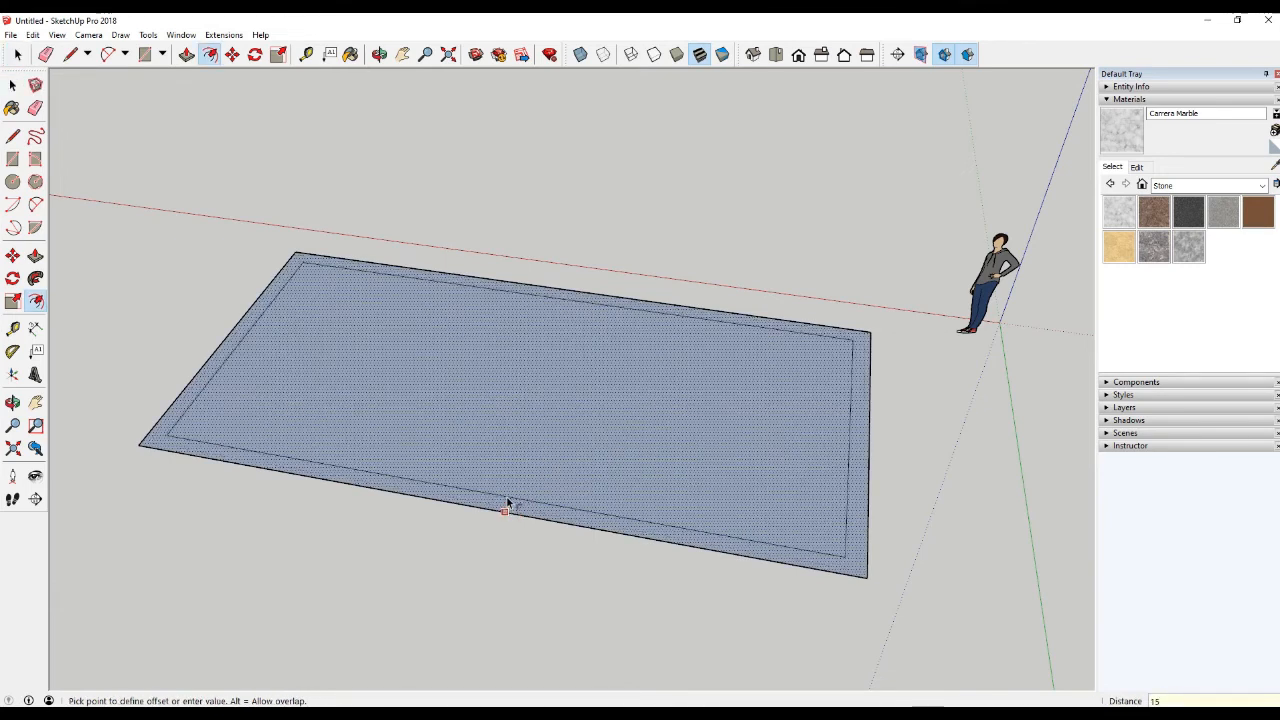
text(1500)
key(Return)
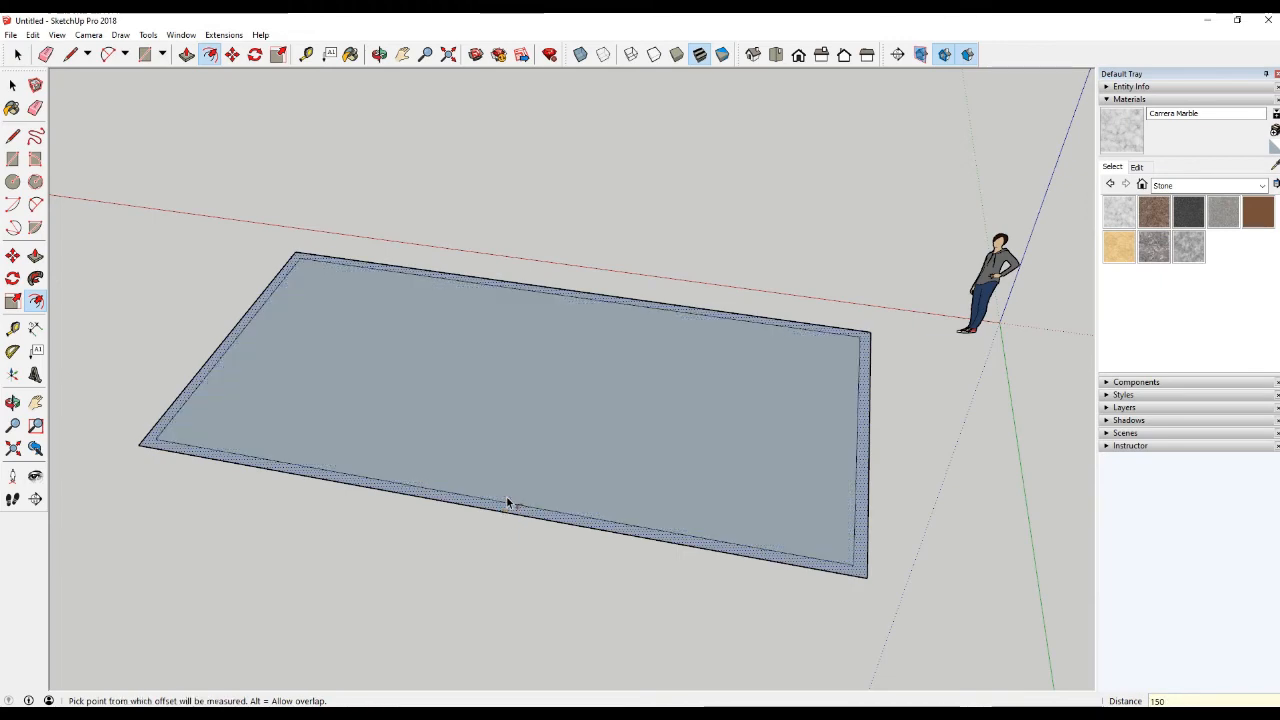
key(space)
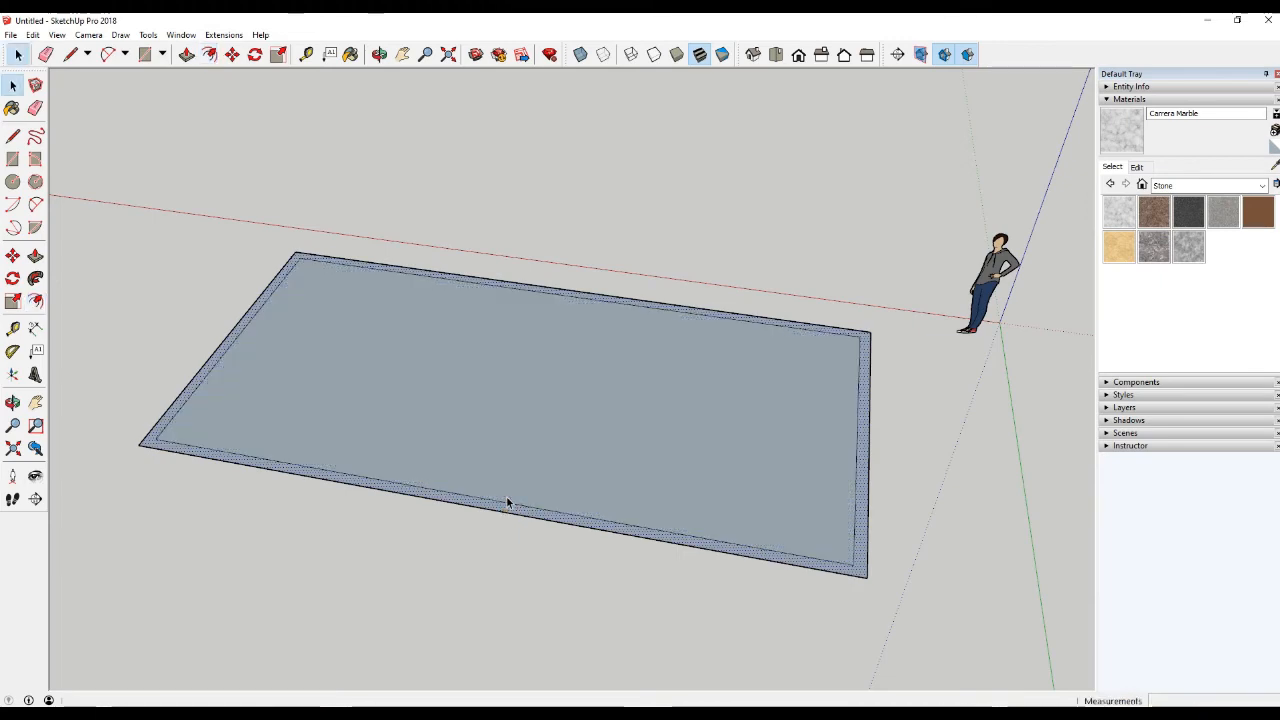
Try raising the narrow border about 2351 mm into walls with Push/Pull, and undo it
key(p)
click(860, 523)
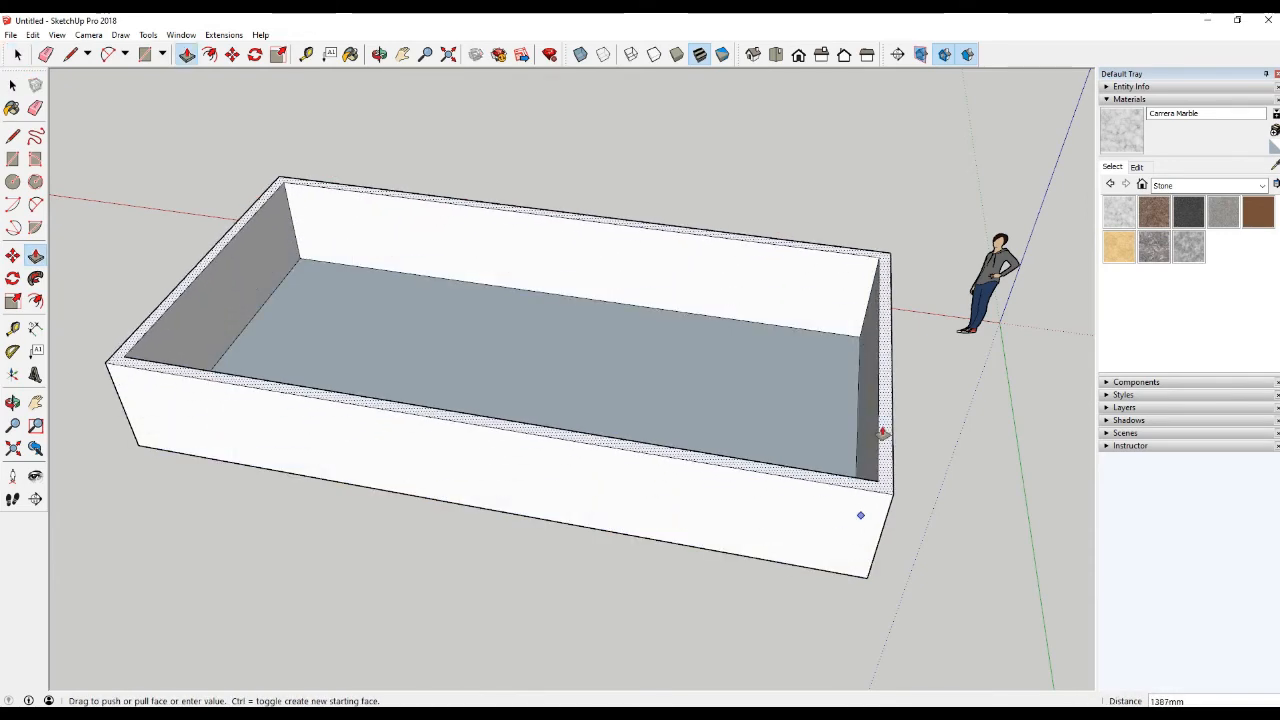
click(874, 363)
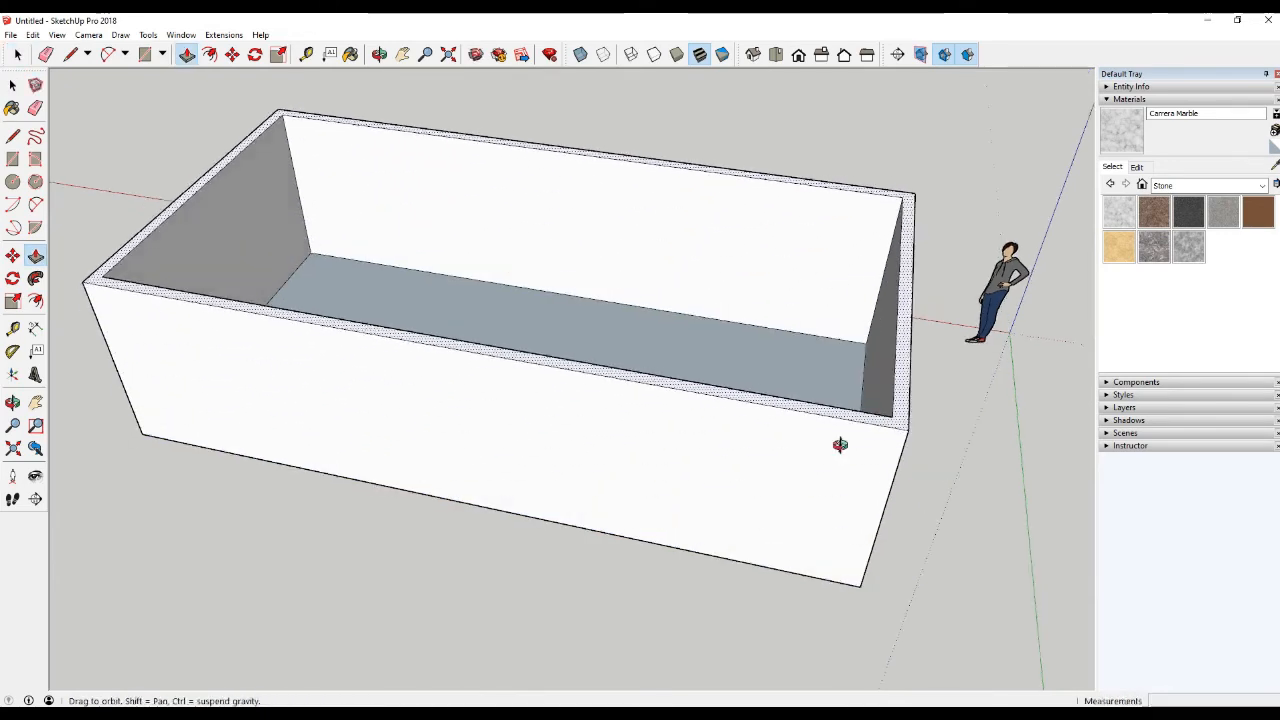
middle_drag(840, 443, 778, 490)
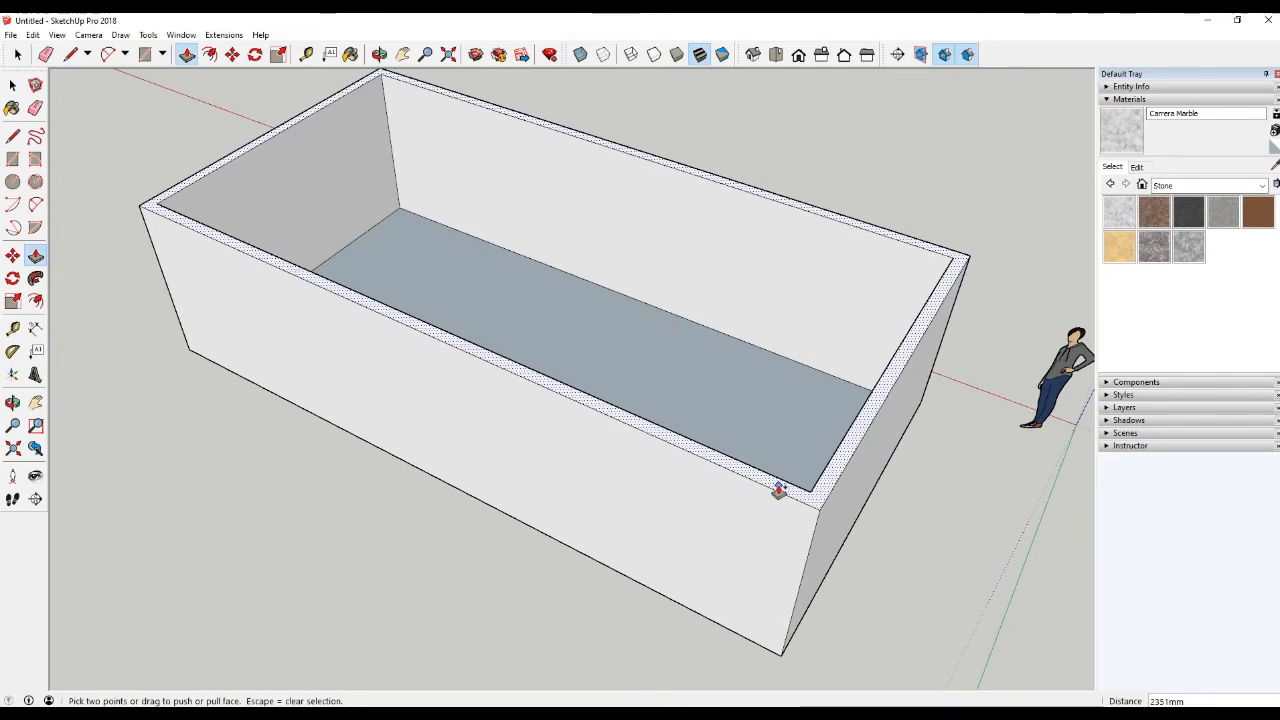
key(ctrl+z)
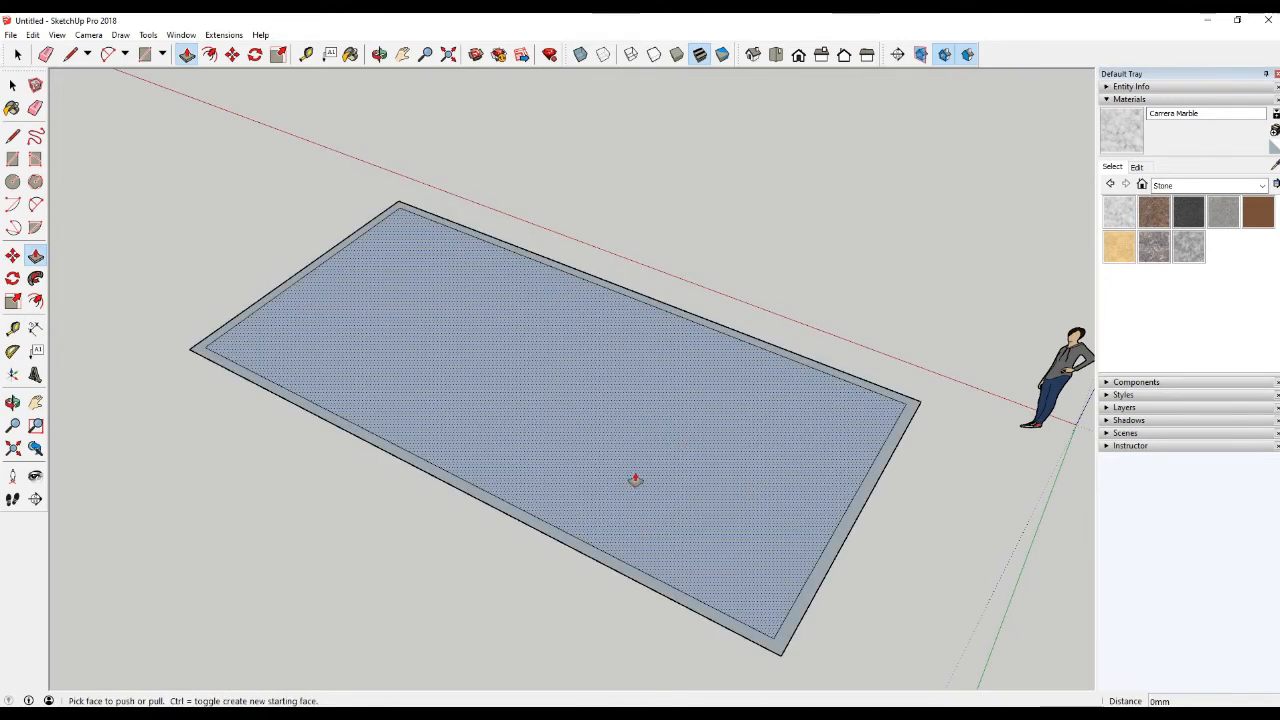
key(space)
Measure the outer rectangle's long front edge from corner to corner with the Tape Measure tool
scroll(631, 386, down, 2)
scroll(620, 397, down, 1)
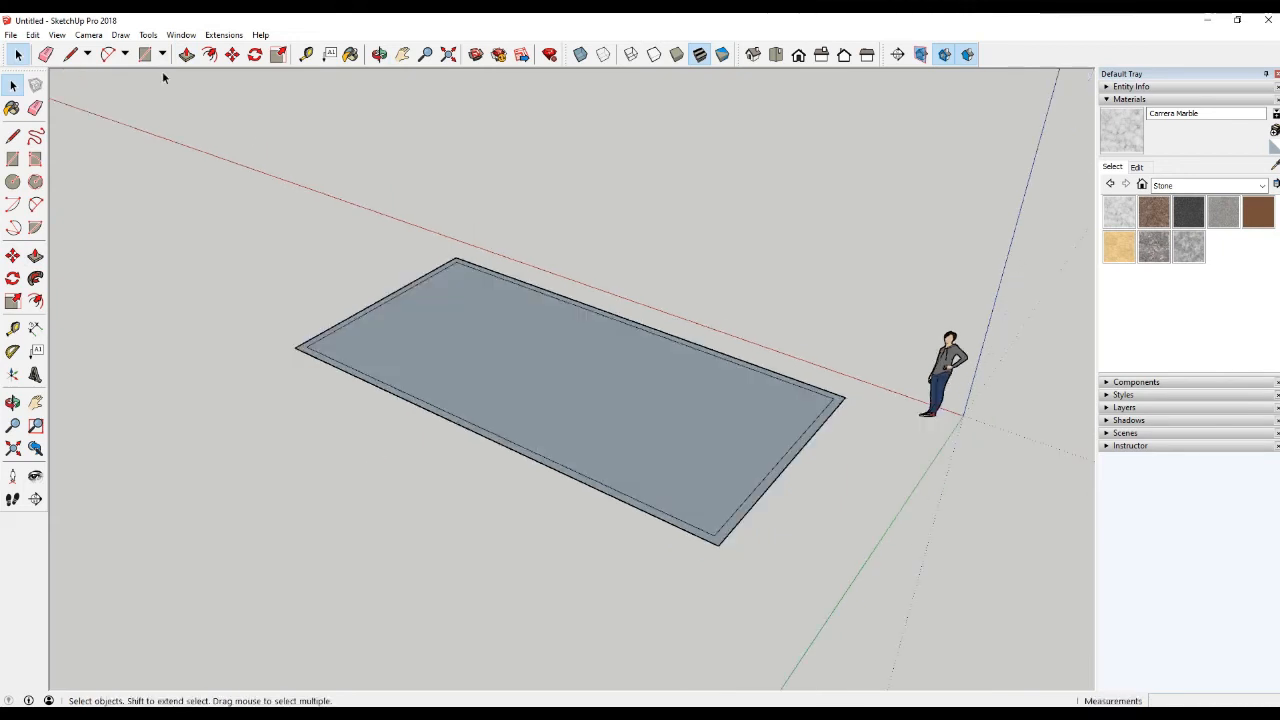
click(148, 35)
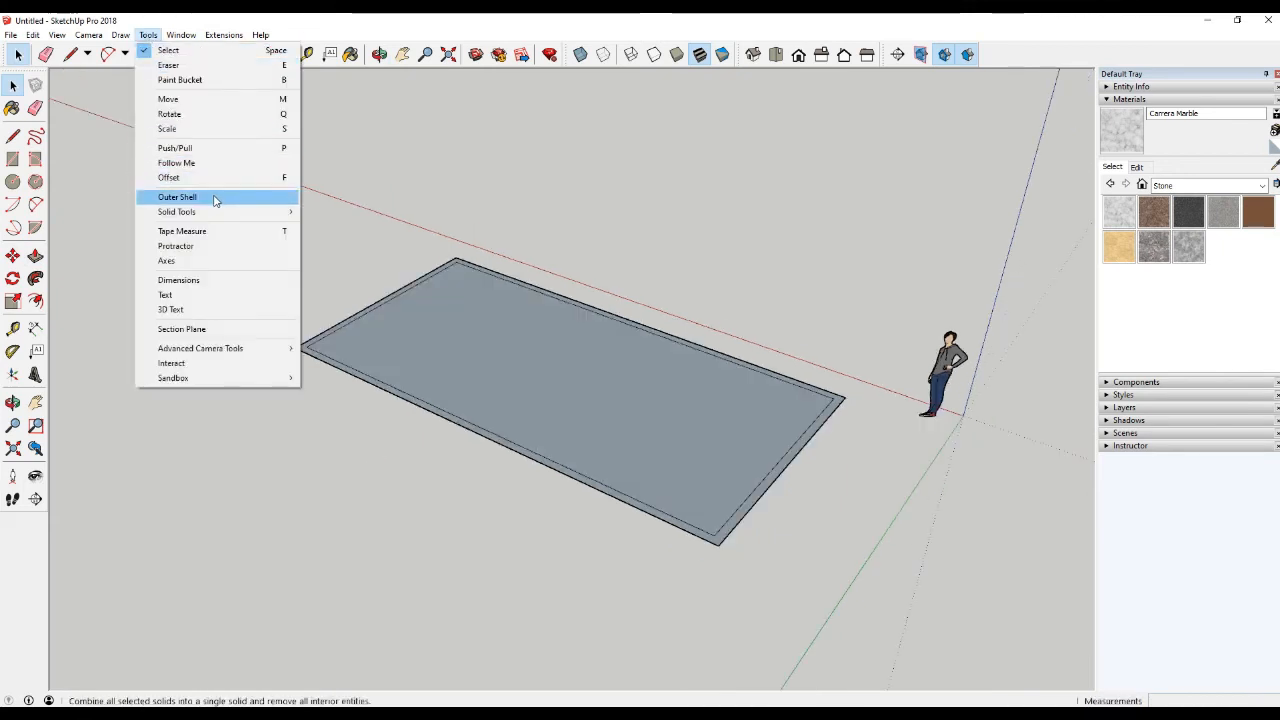
mouse_move(211, 213)
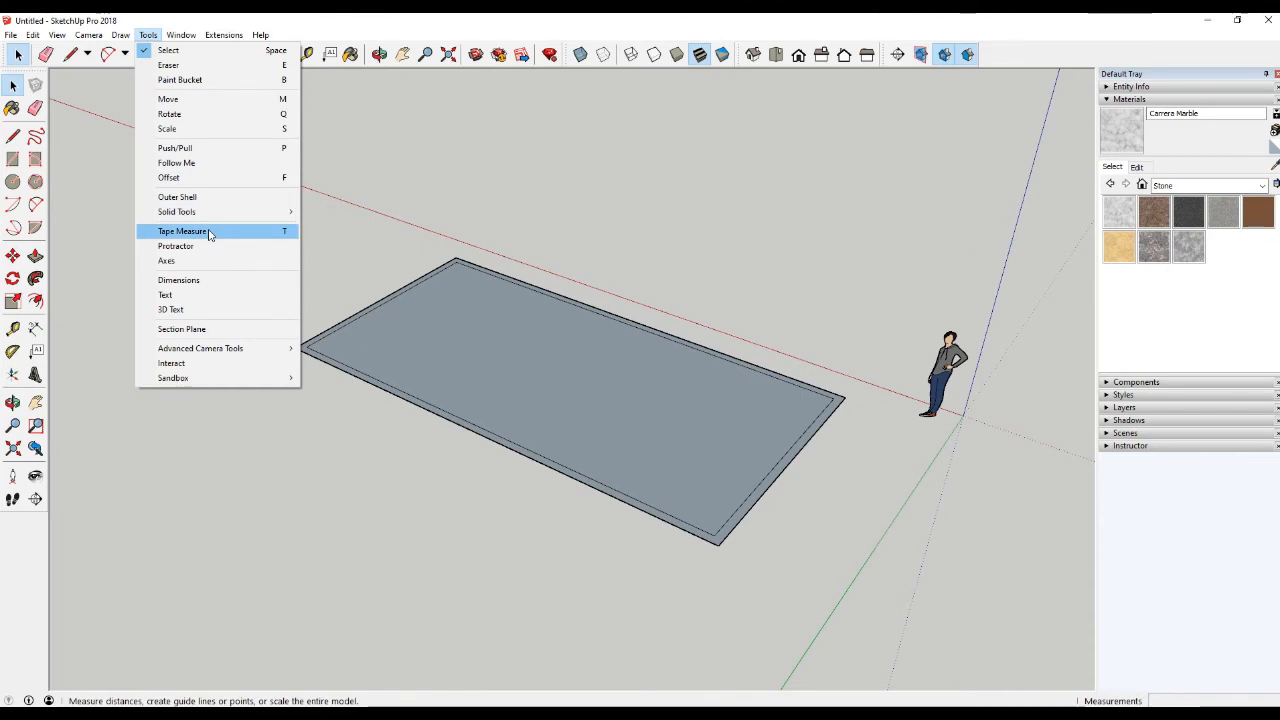
click(195, 231)
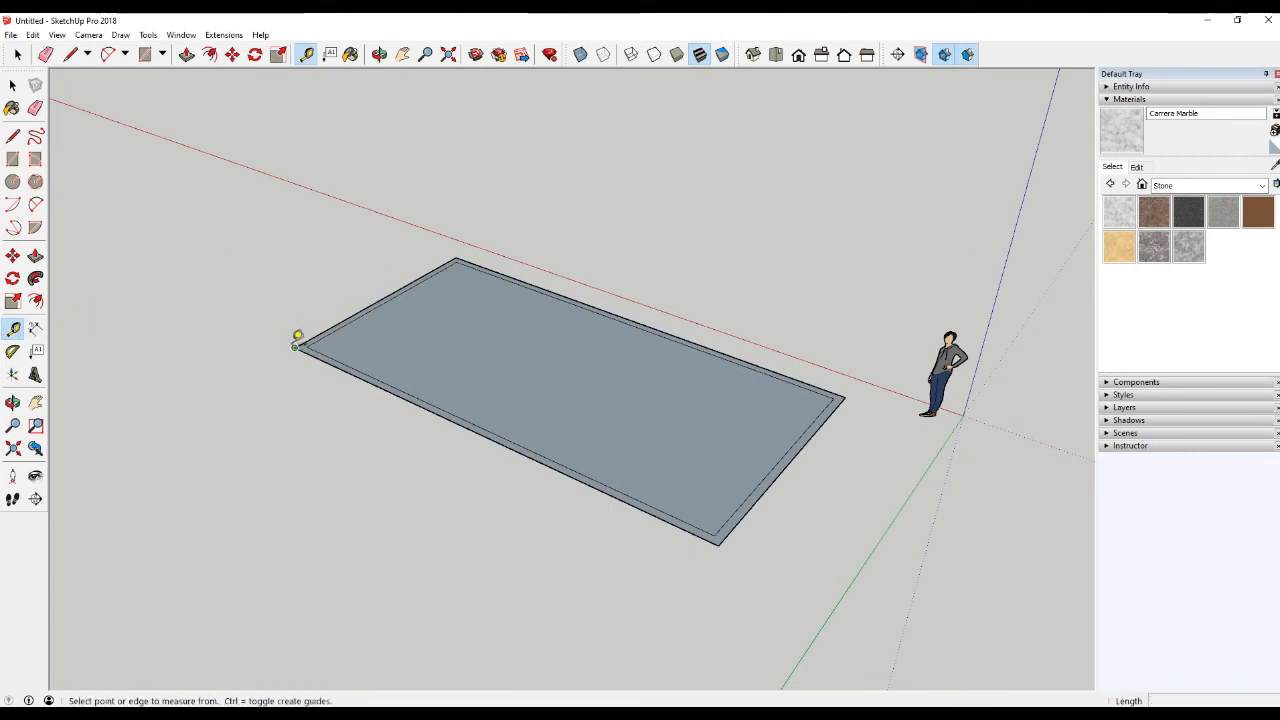
click(296, 344)
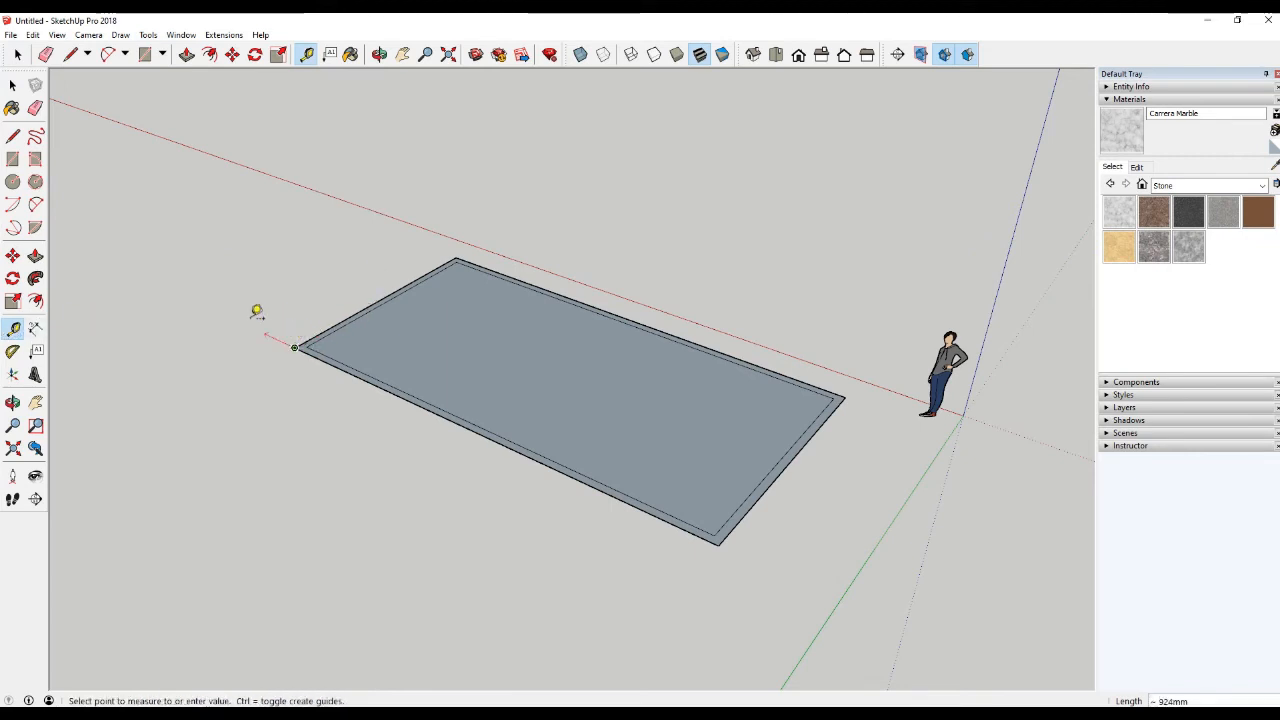
click(725, 539)
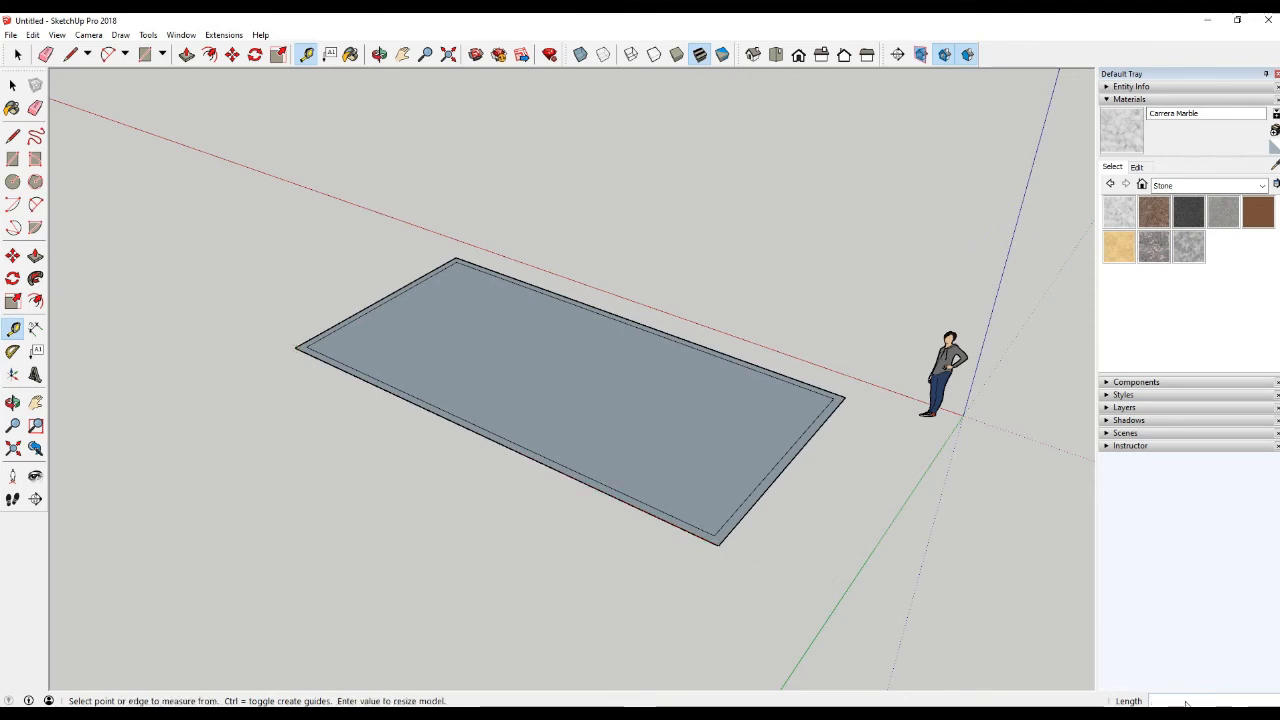
click(723, 539)
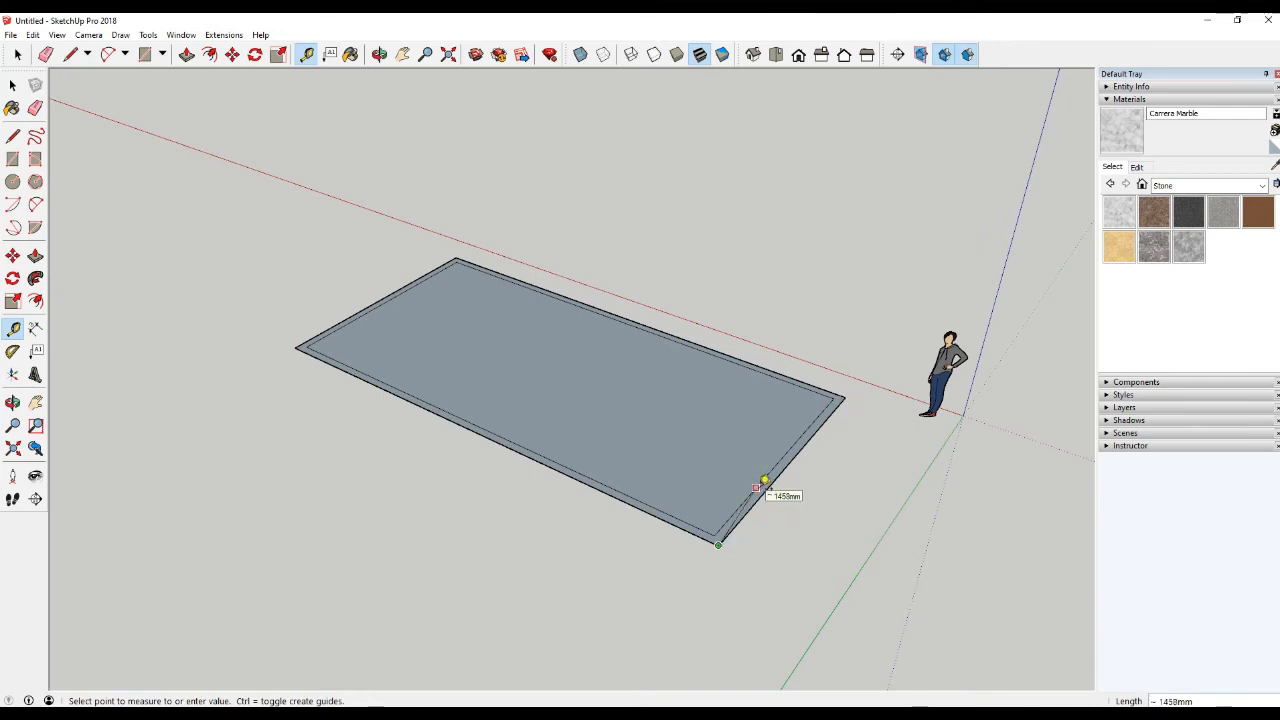
key(space)
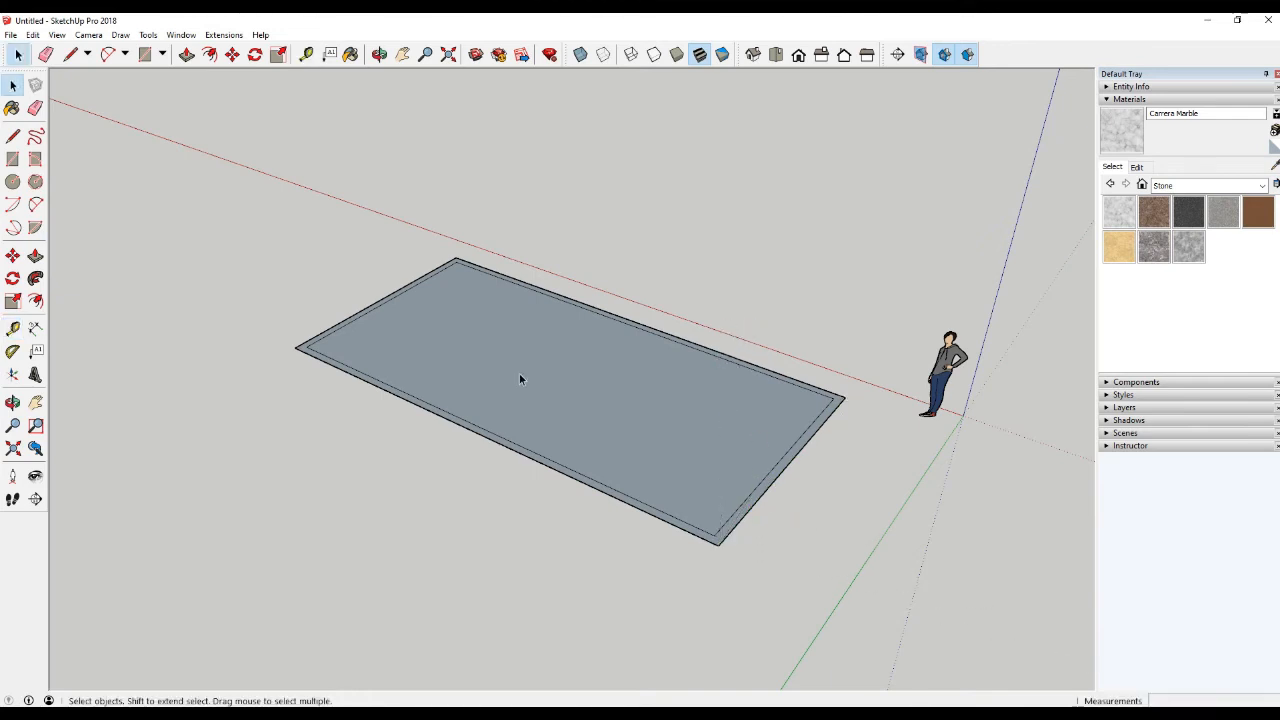
Push/Pull the inner rectangle upward about 2280 mm into a solid box
key(p)
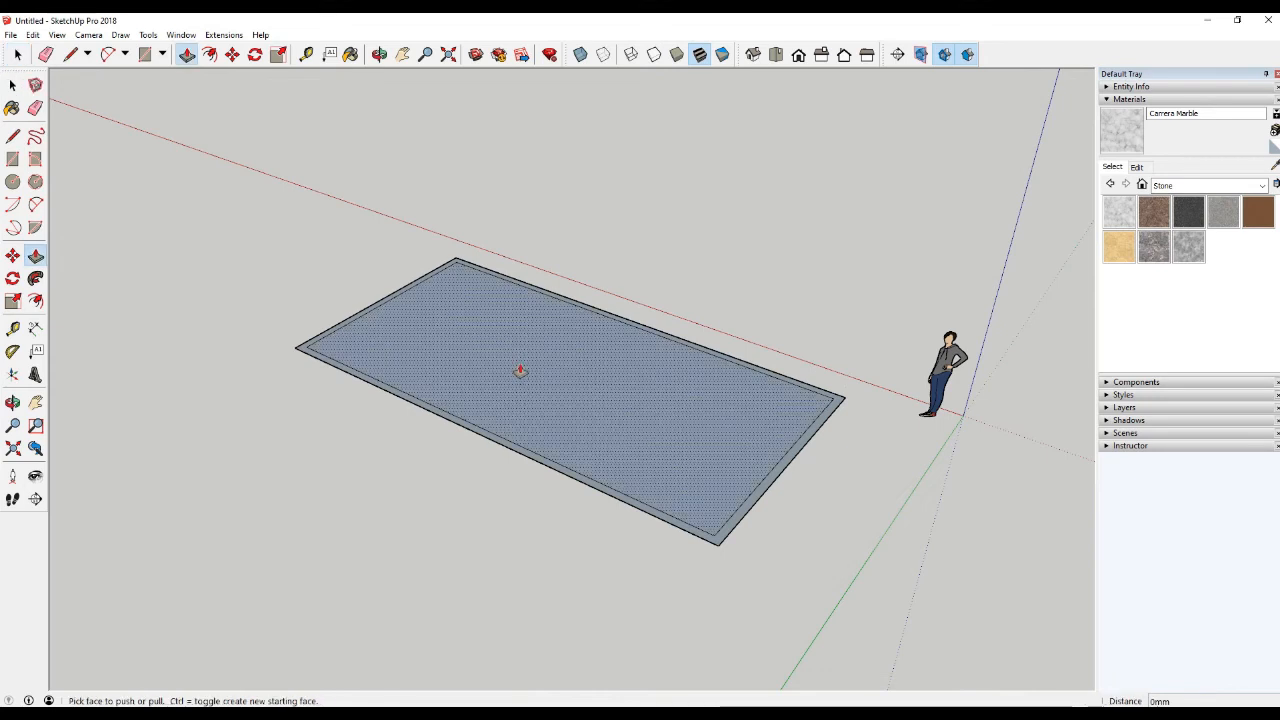
drag(520, 371, 520, 257)
key(space)
Measure the box's front vertical corner edge and its short top edge with the Tape Measure tool
key(t)
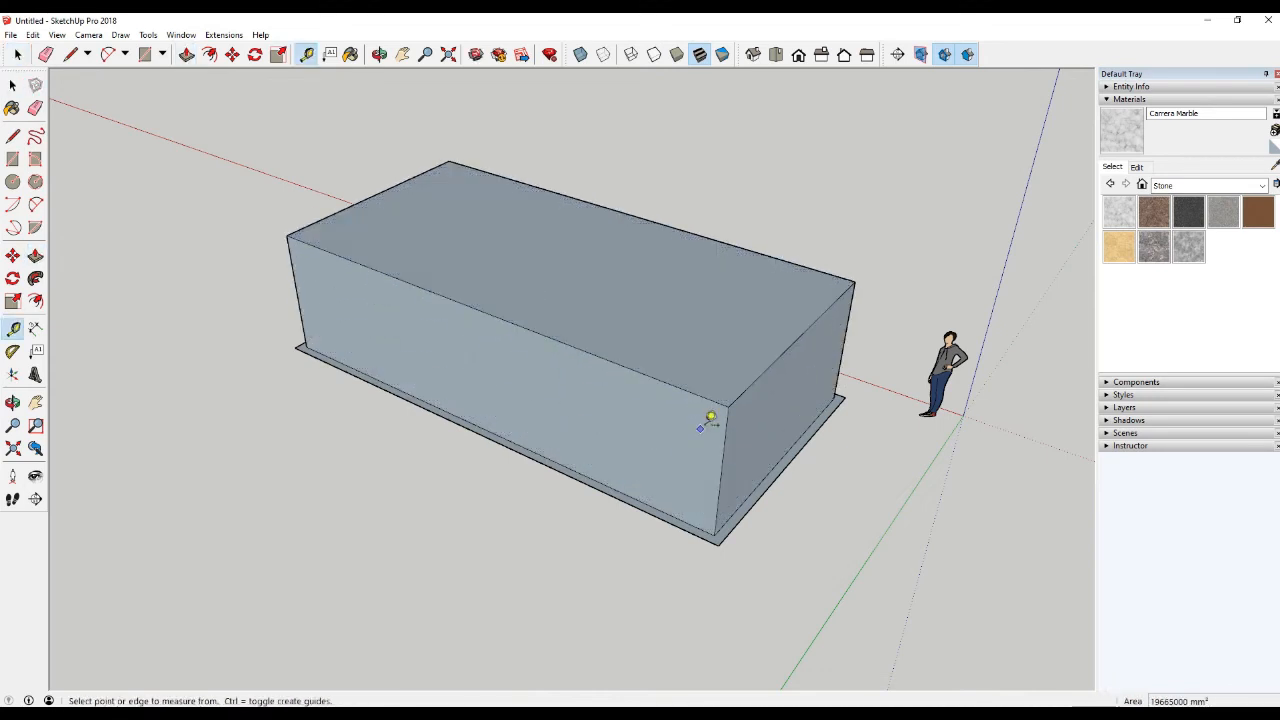
click(728, 406)
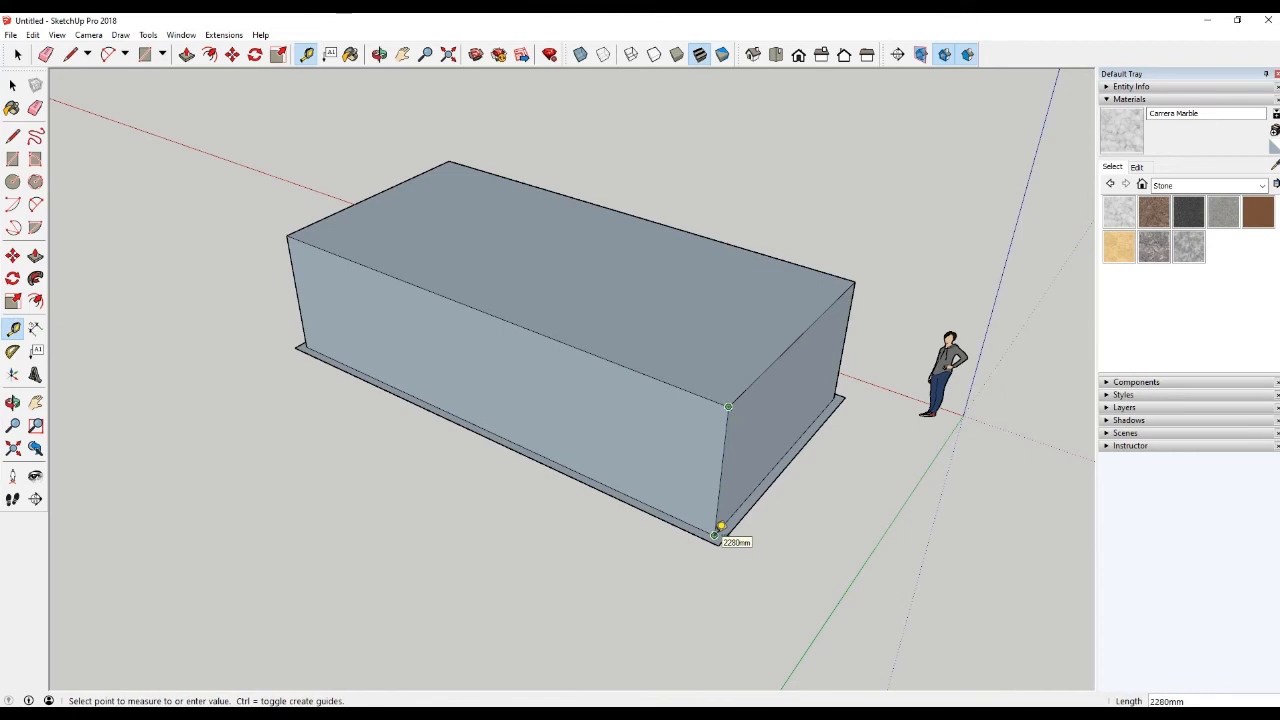
click(718, 532)
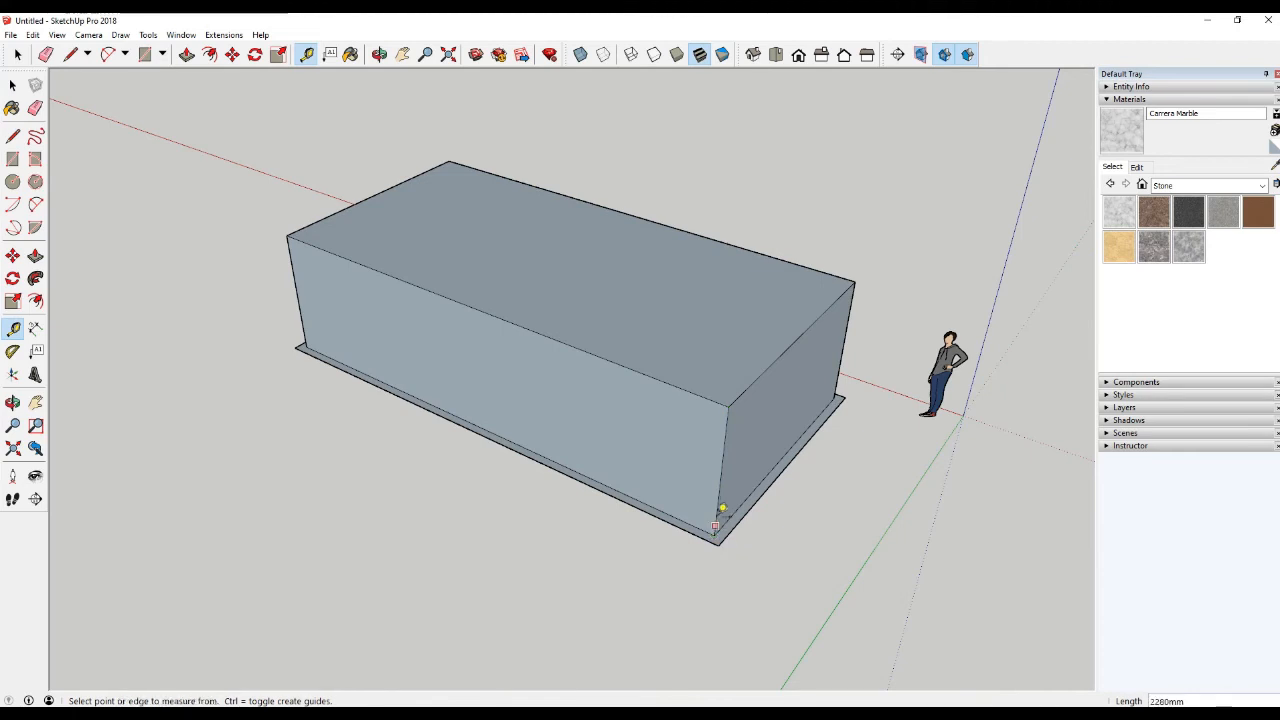
click(728, 406)
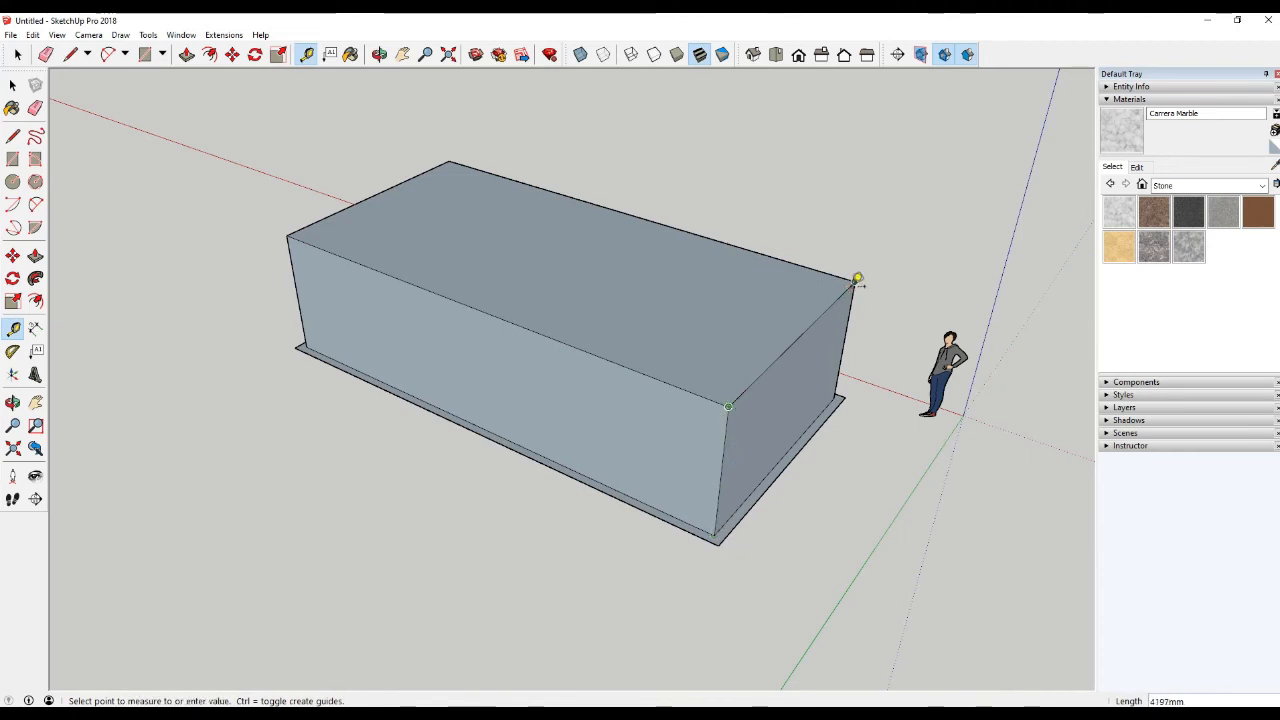
key(space)
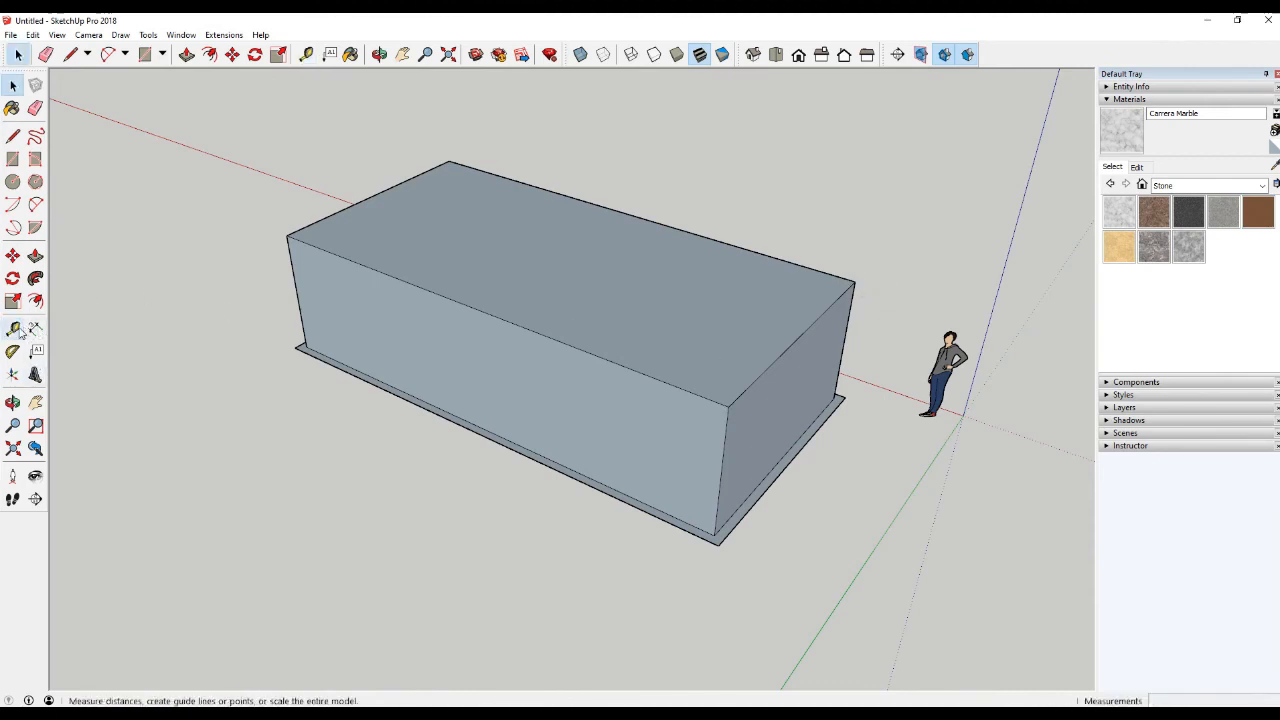
Measure the angle between the box's long bottom edge and front vertical edge with the Protractor, adding a guide along the vertical edge
click(148, 34)
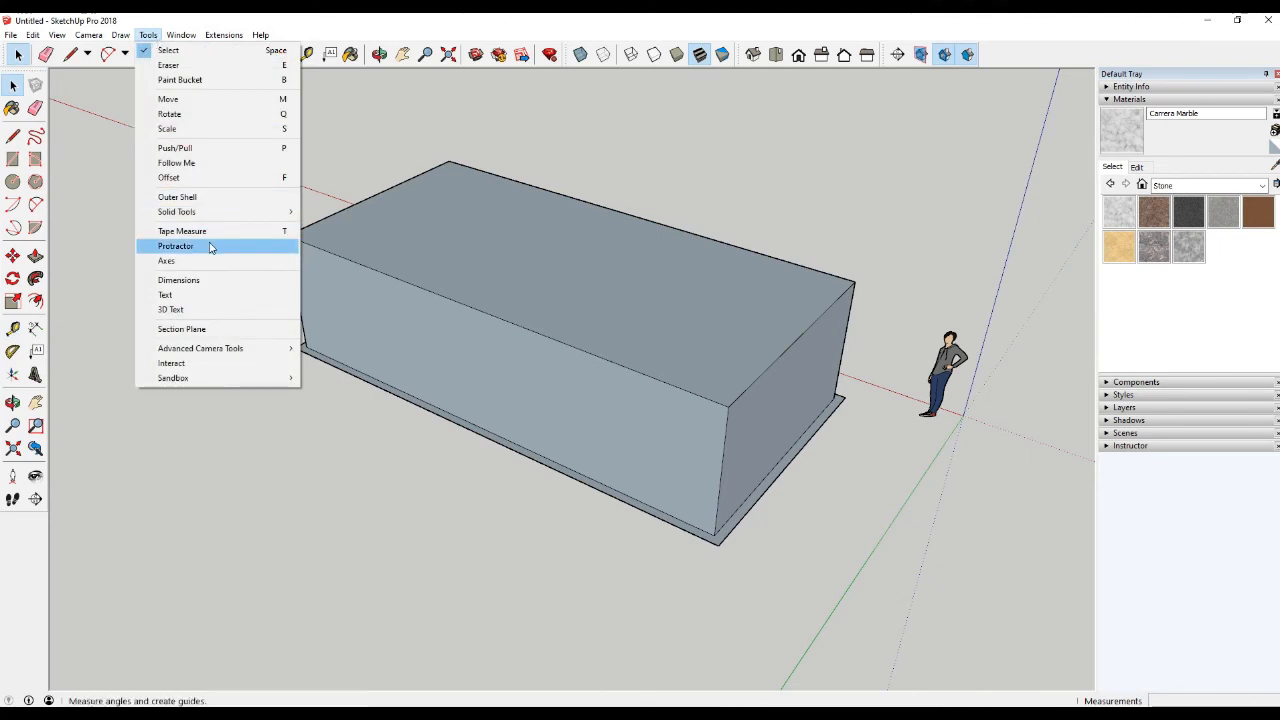
click(211, 247)
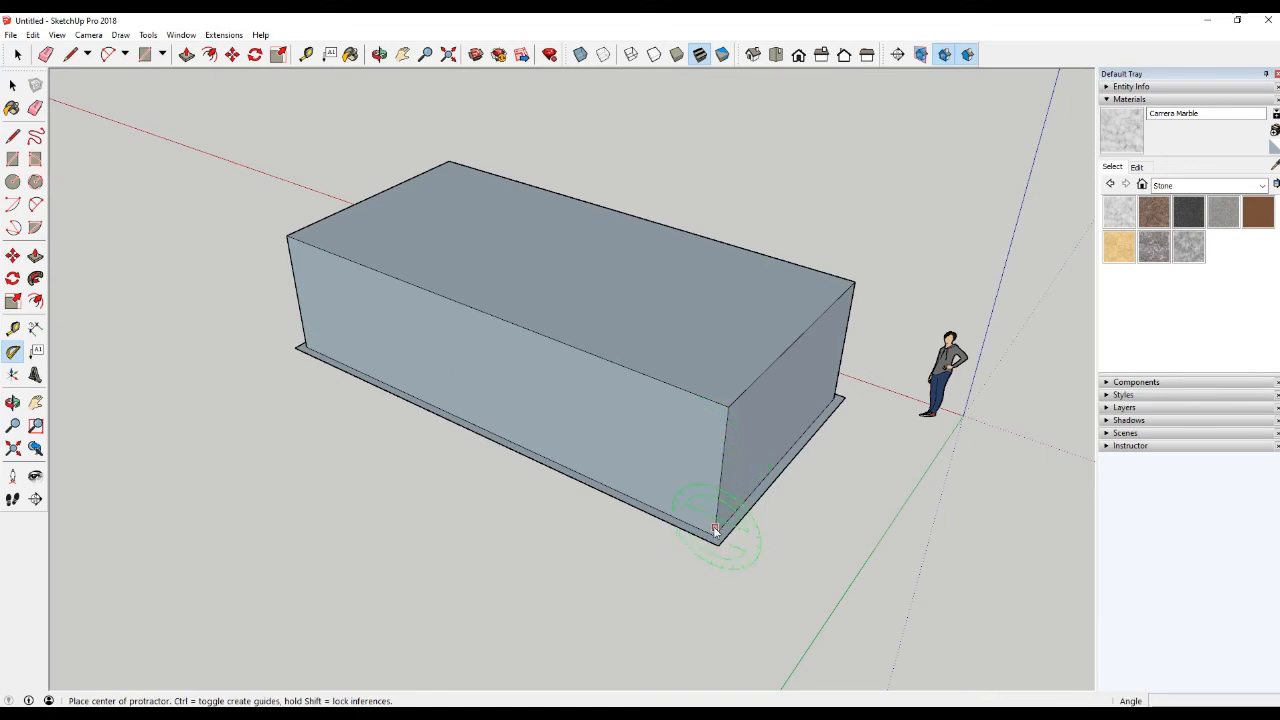
scroll(714, 529, up, 2)
scroll(714, 529, up, 2)
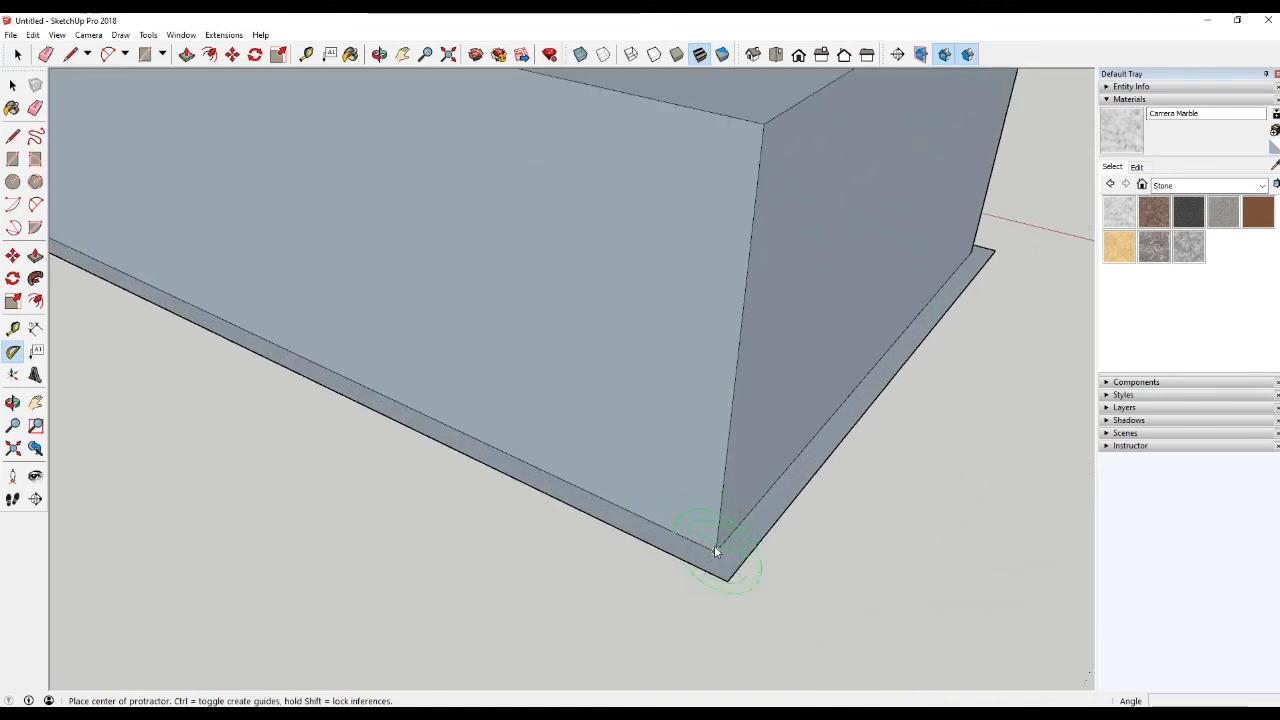
click(715, 550)
click(643, 518)
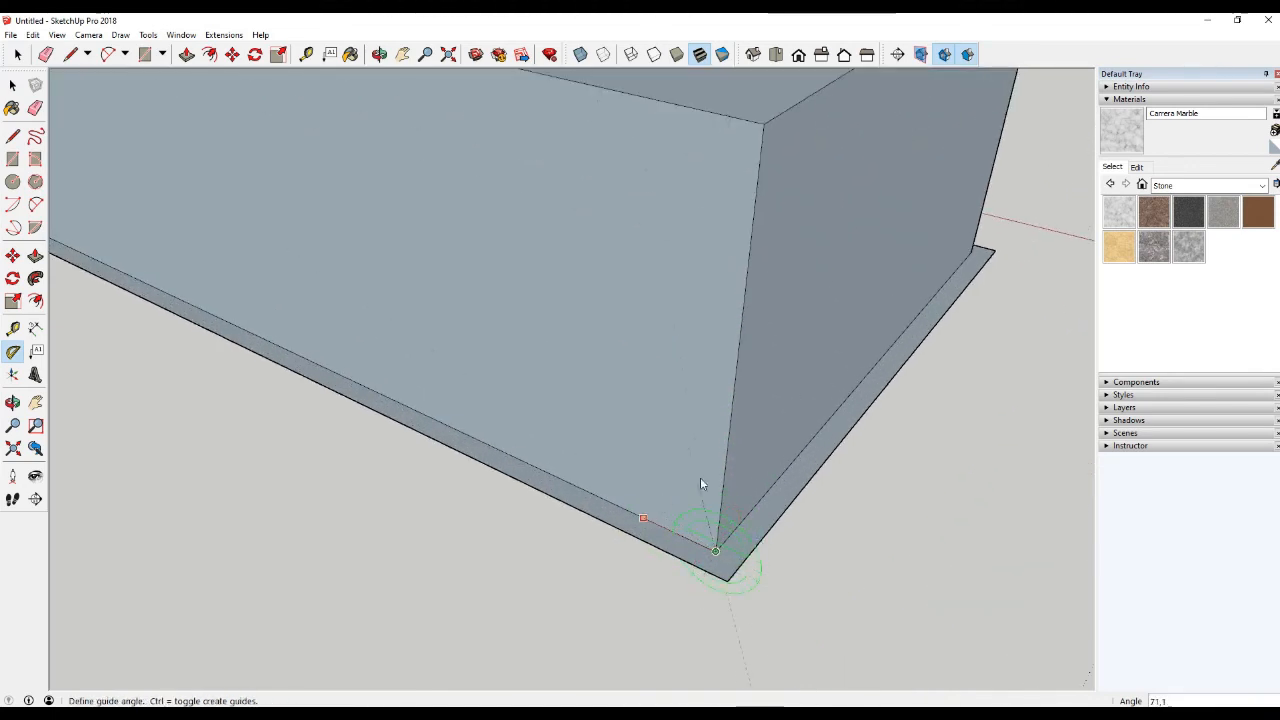
click(723, 469)
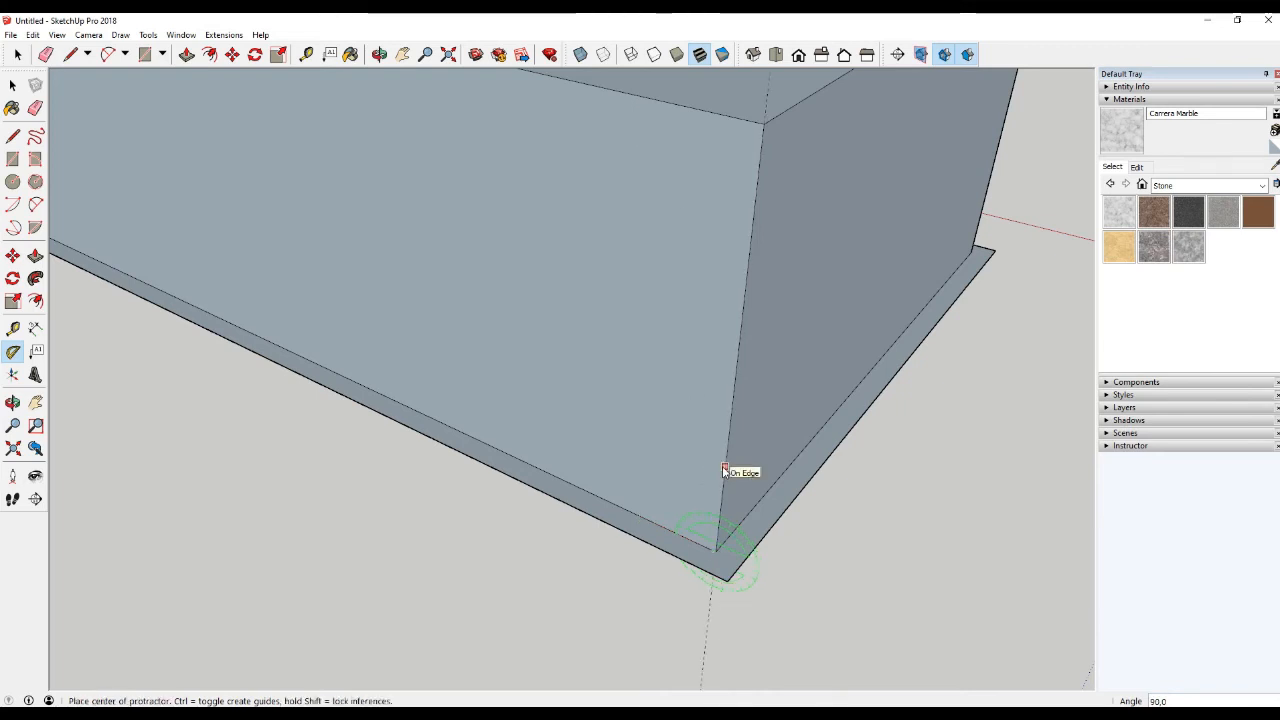
Draw a diagonal line from the box's front bottom corner up across the long front face
key(l)
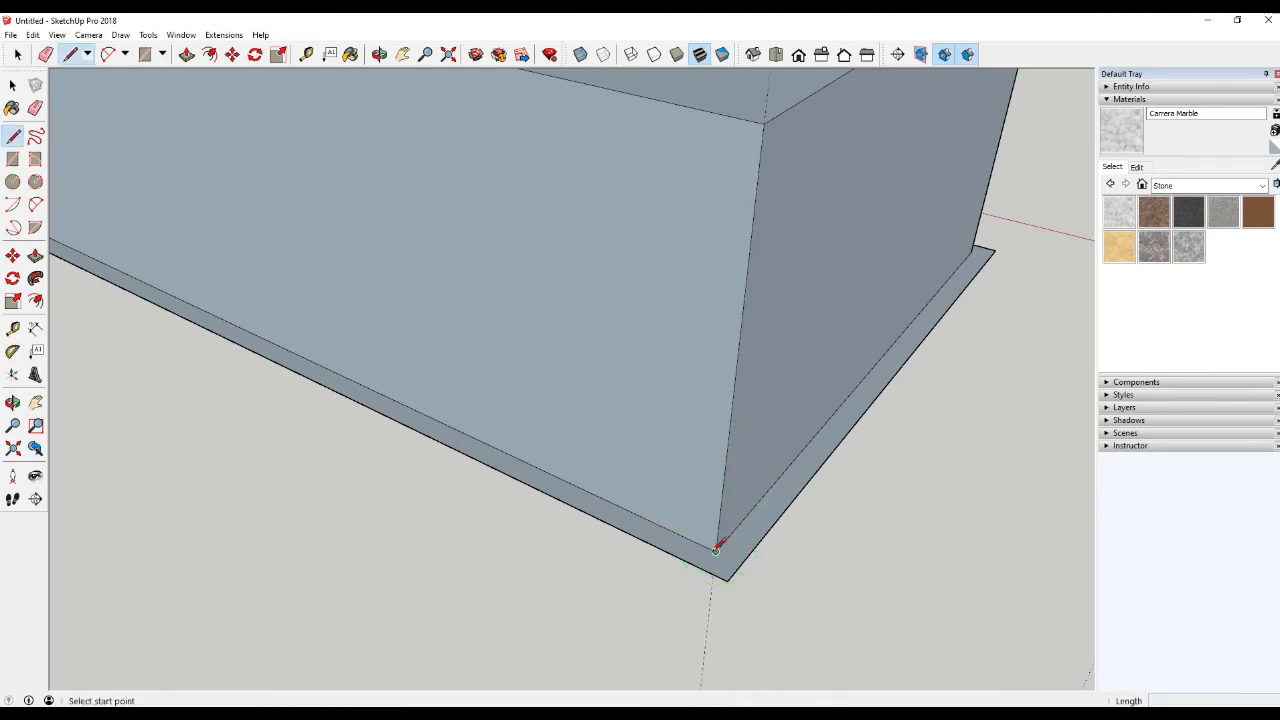
click(716, 549)
middle_drag(557, 403, 661, 430)
key(space)
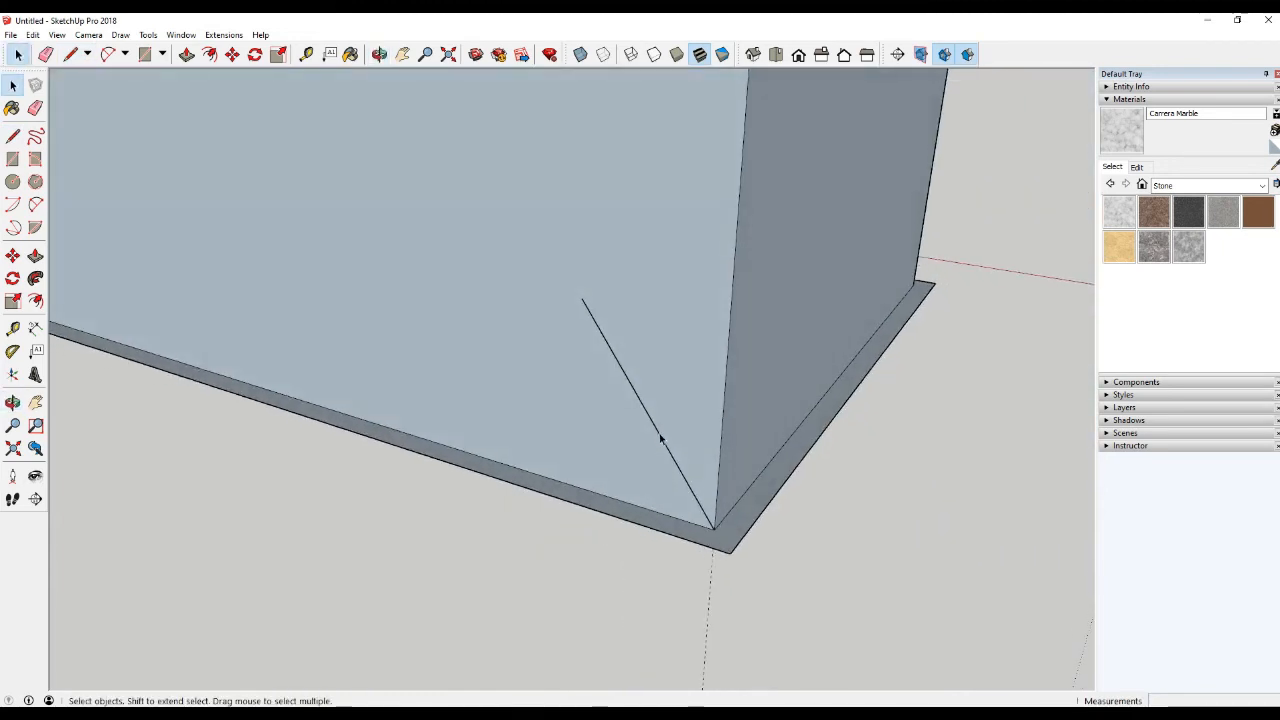
Measure the angle between the box's long bottom edge and the diagonal line with the Protractor, adding a guide along the line
click(148, 35)
click(214, 246)
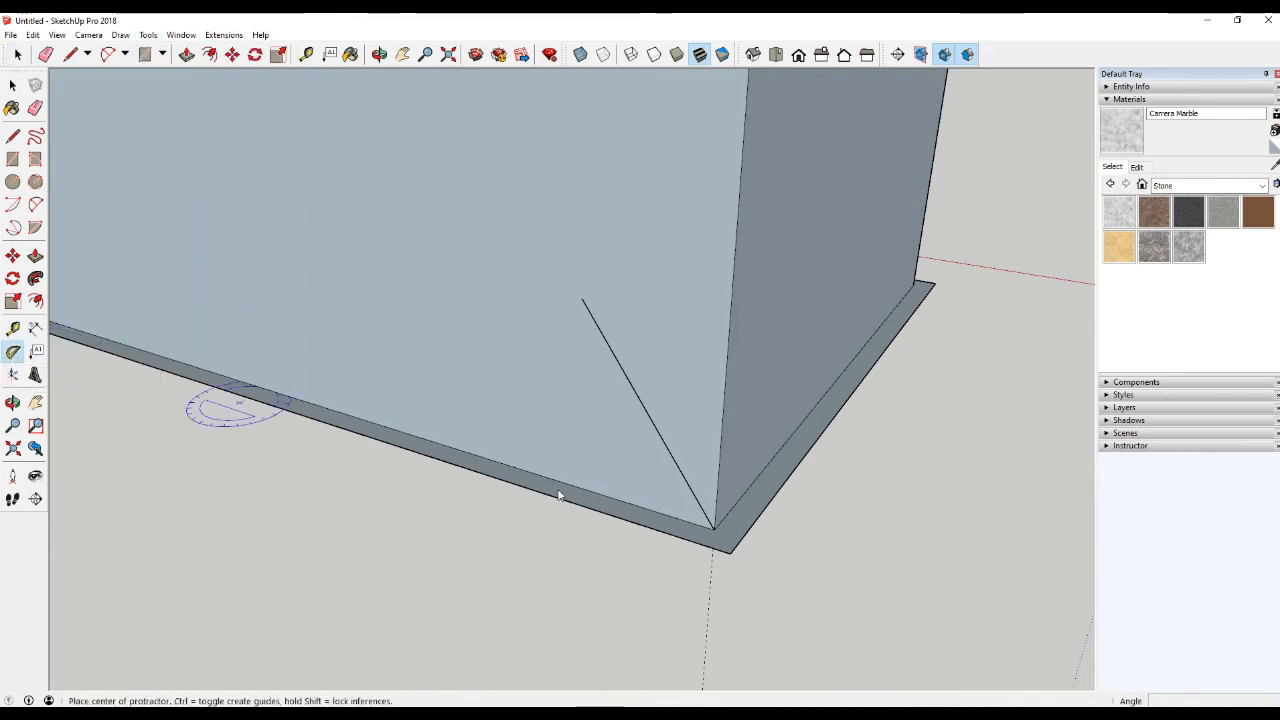
click(714, 532)
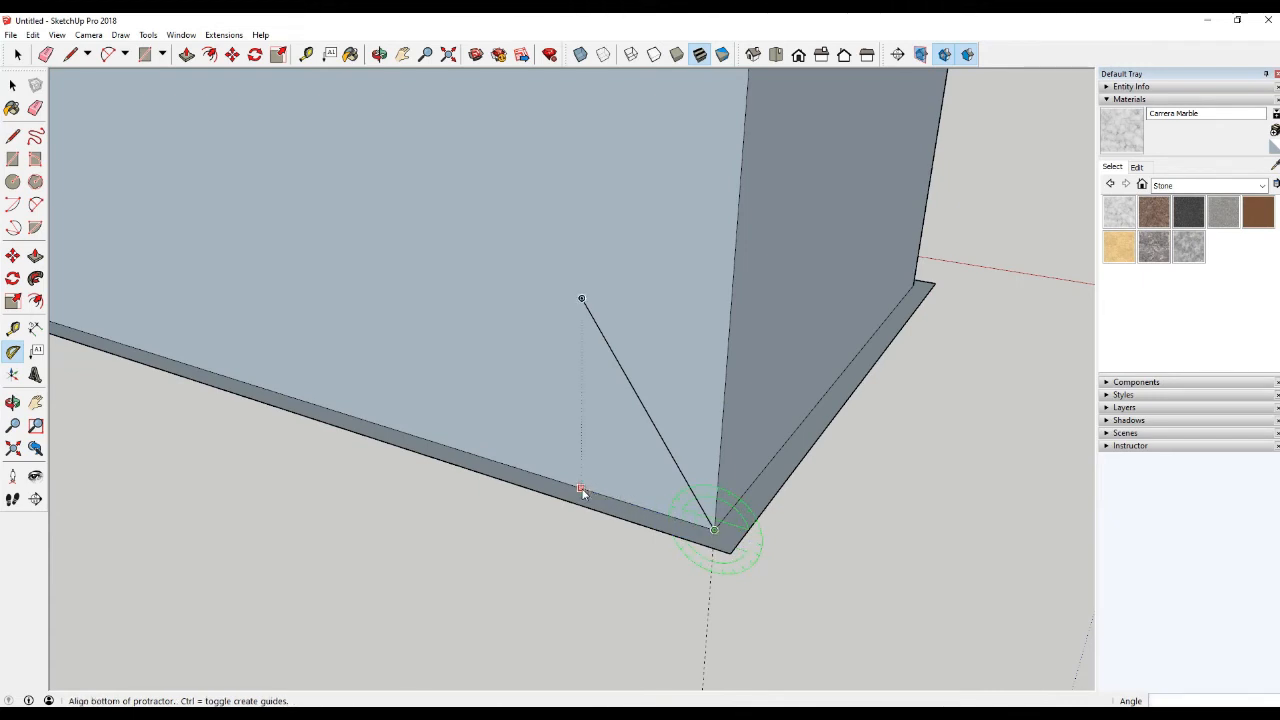
click(581, 489)
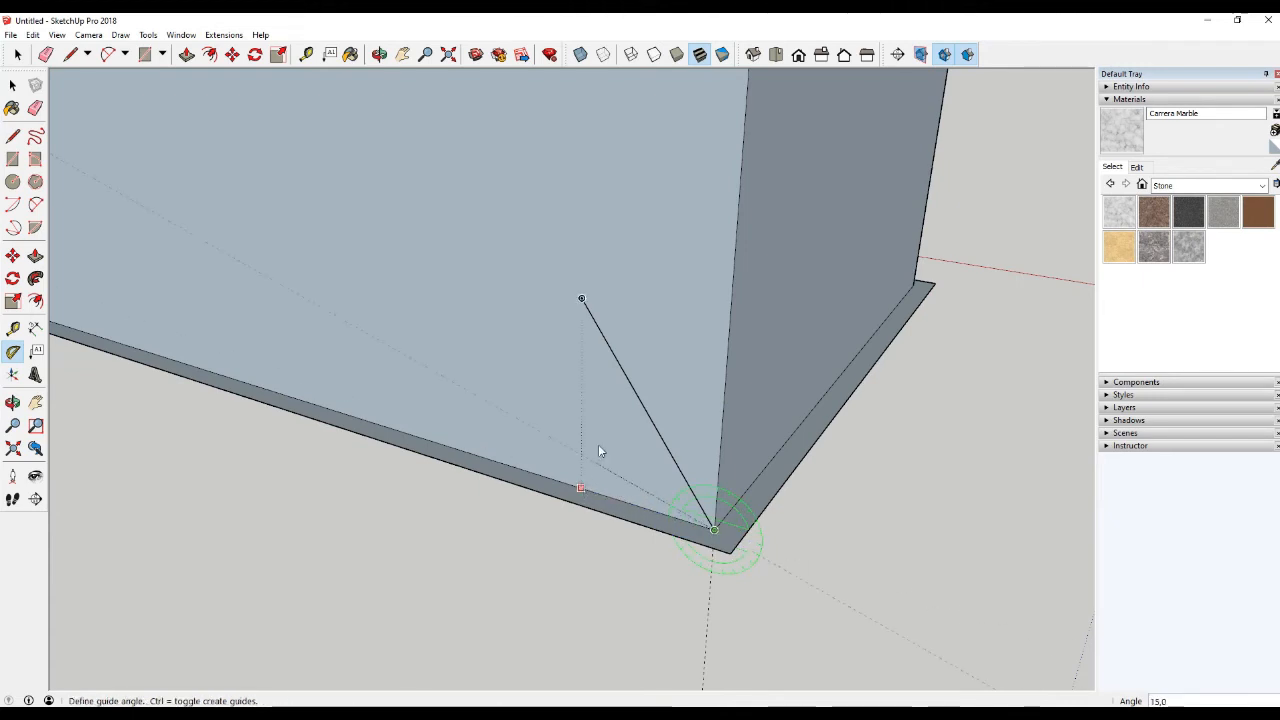
click(589, 307)
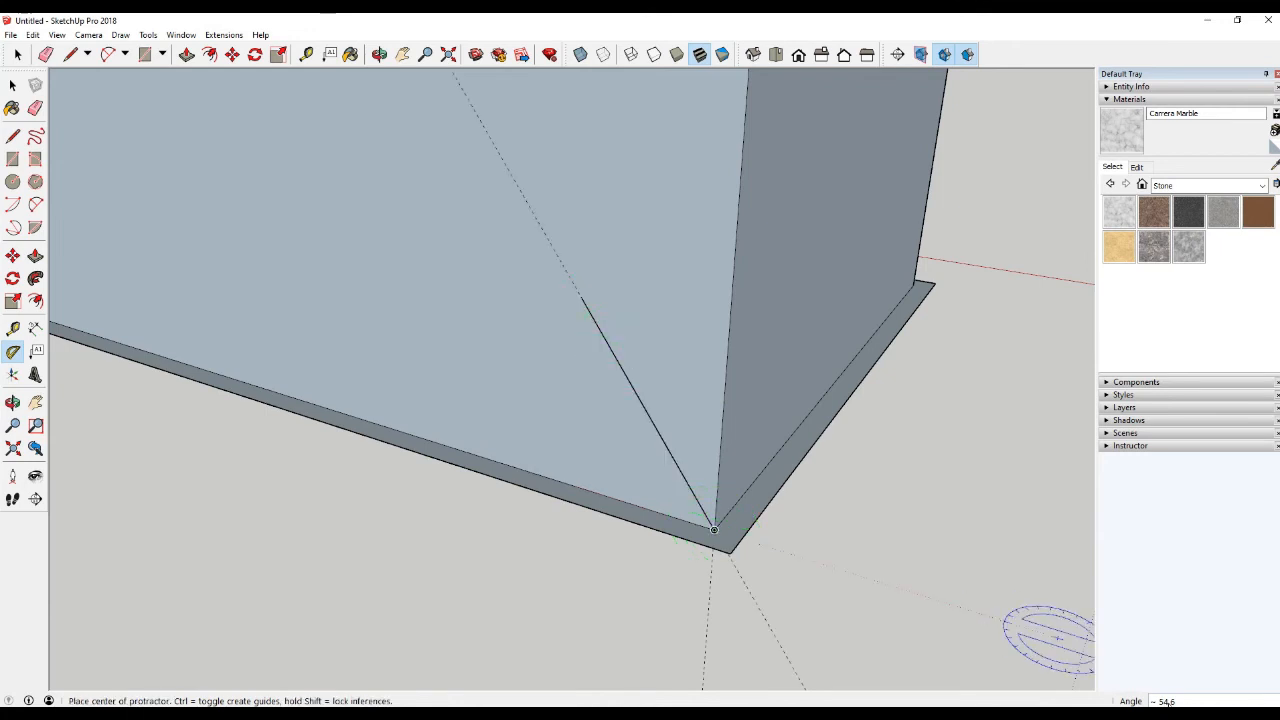
scroll(663, 371, down, 4)
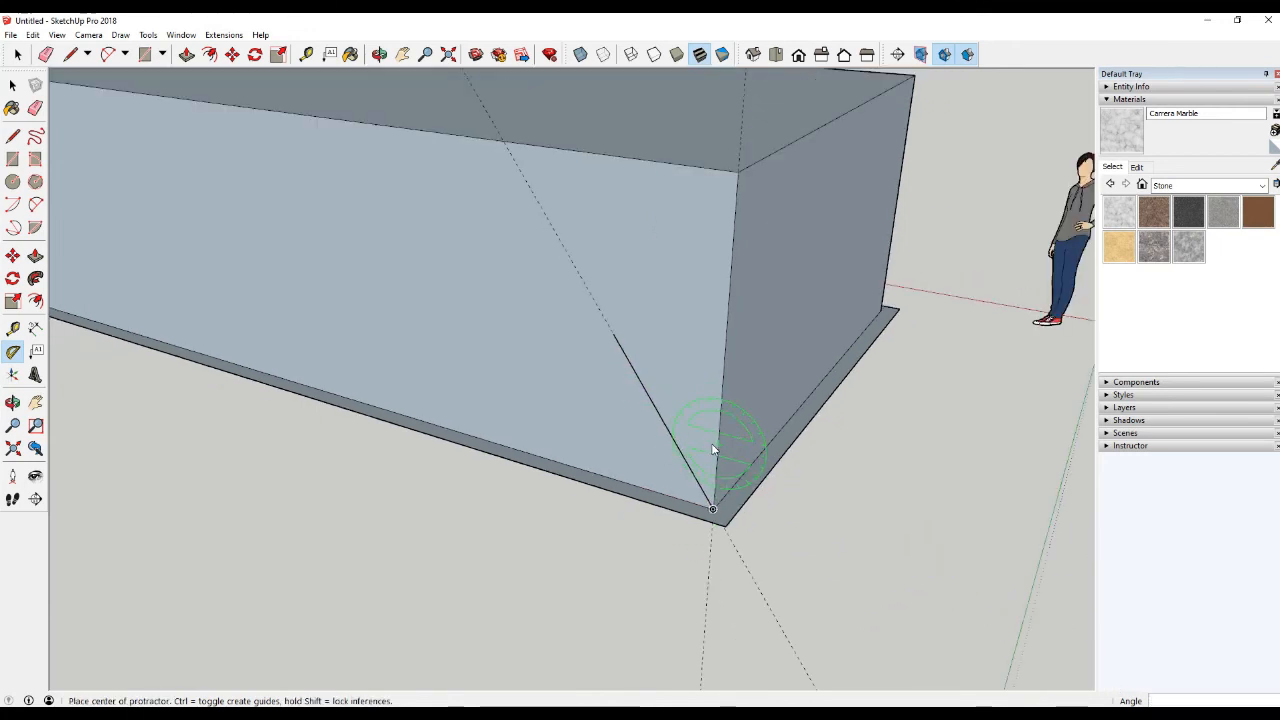
middle_drag(666, 377, 690, 478)
scroll(700, 486, down, 2)
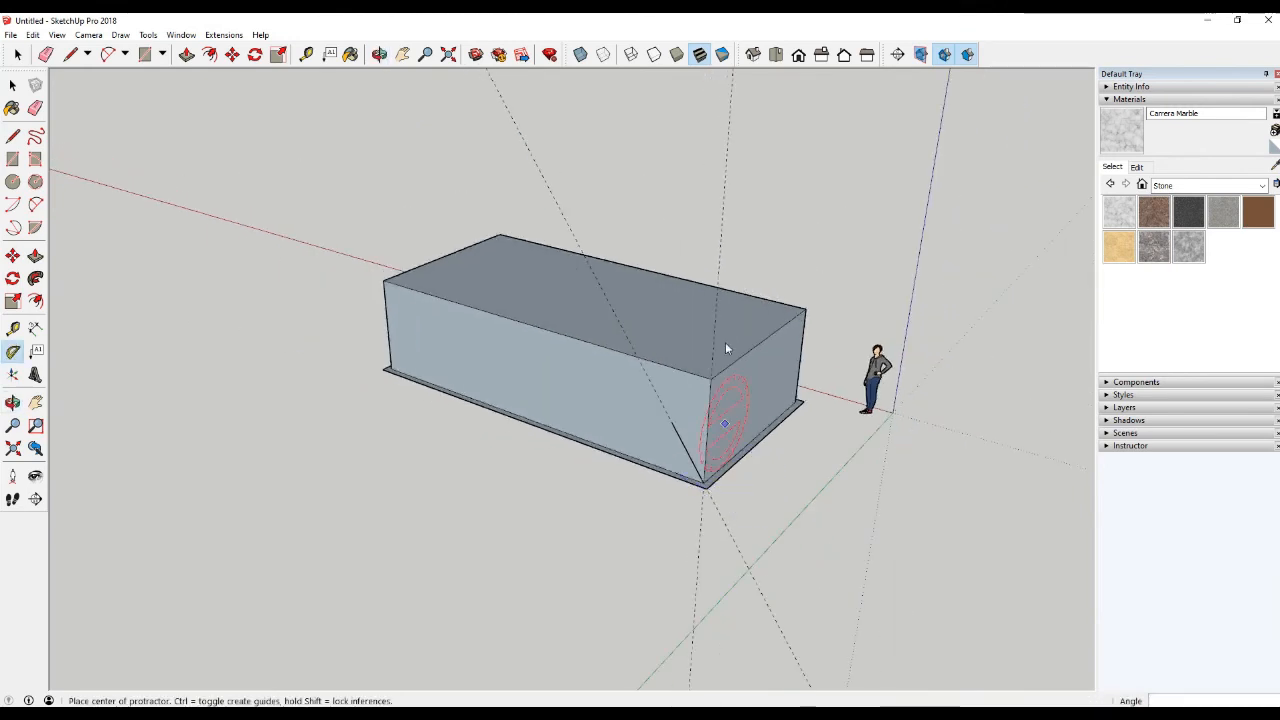
Remove both Protractor guides from the front corner of the box, keeping the diagonal line
key(space)
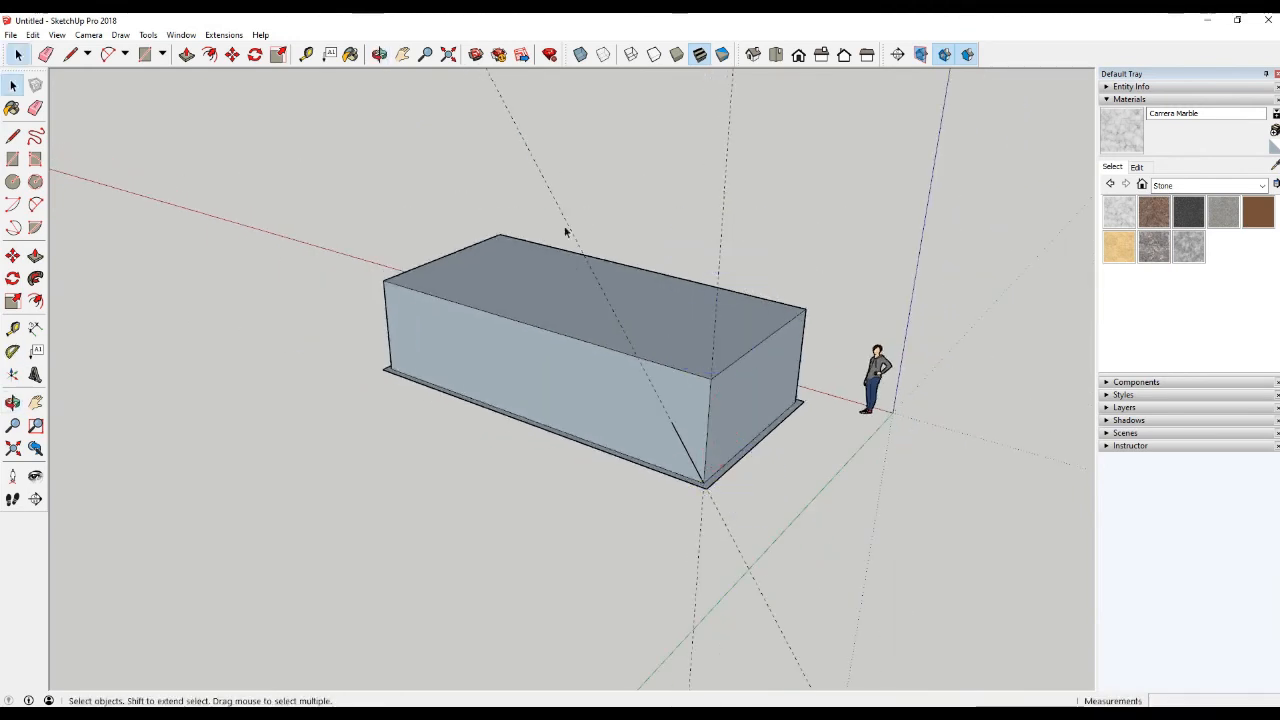
middle_drag(565, 232, 731, 205)
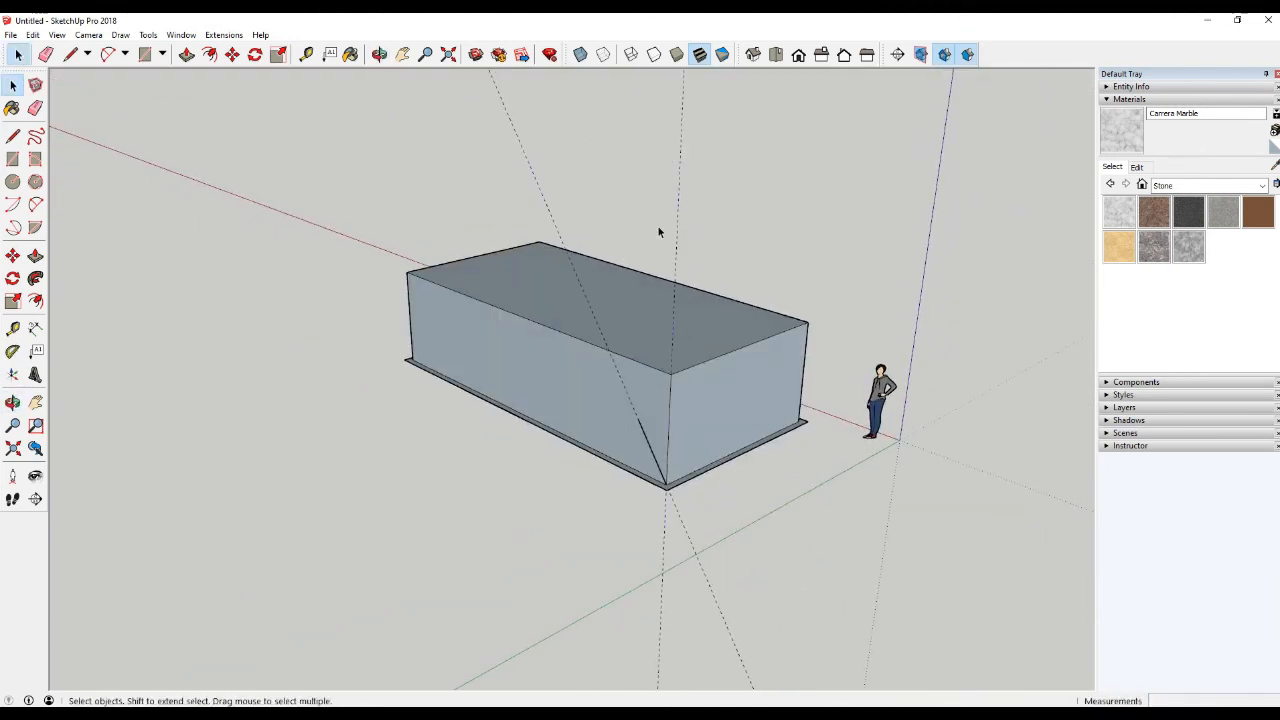
scroll(684, 448, up, 4)
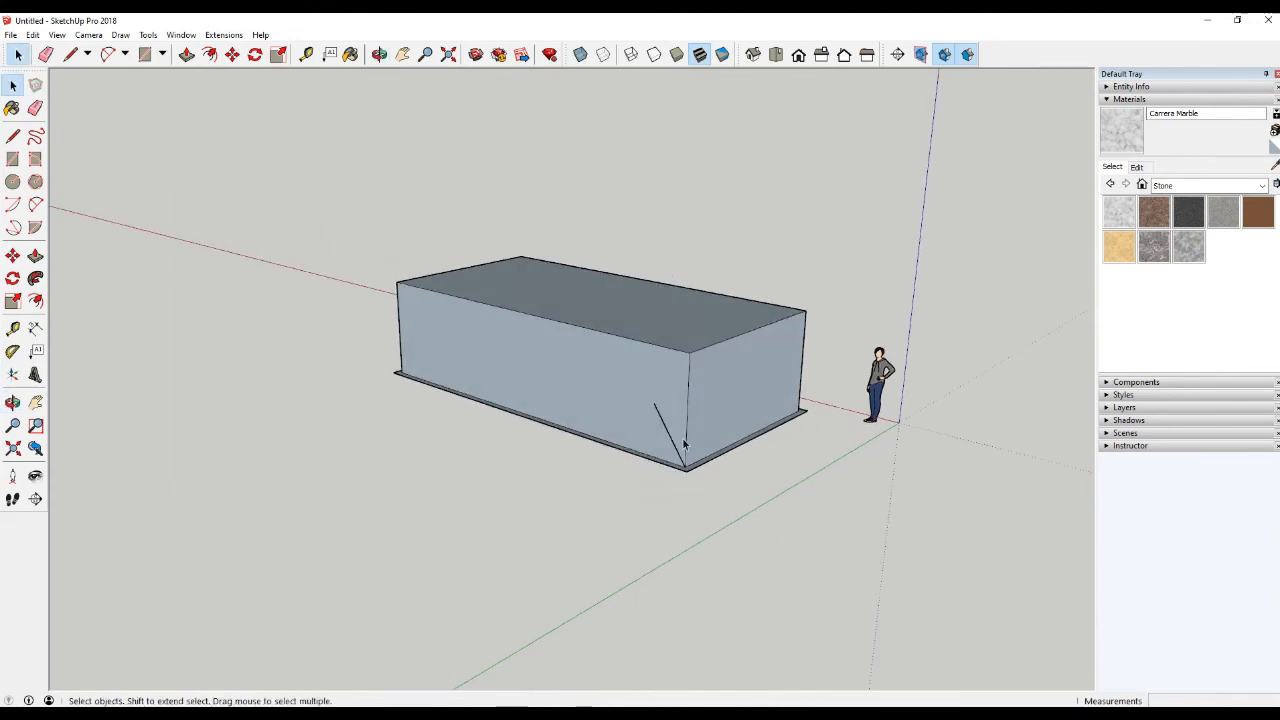
middle_drag(707, 377, 723, 446)
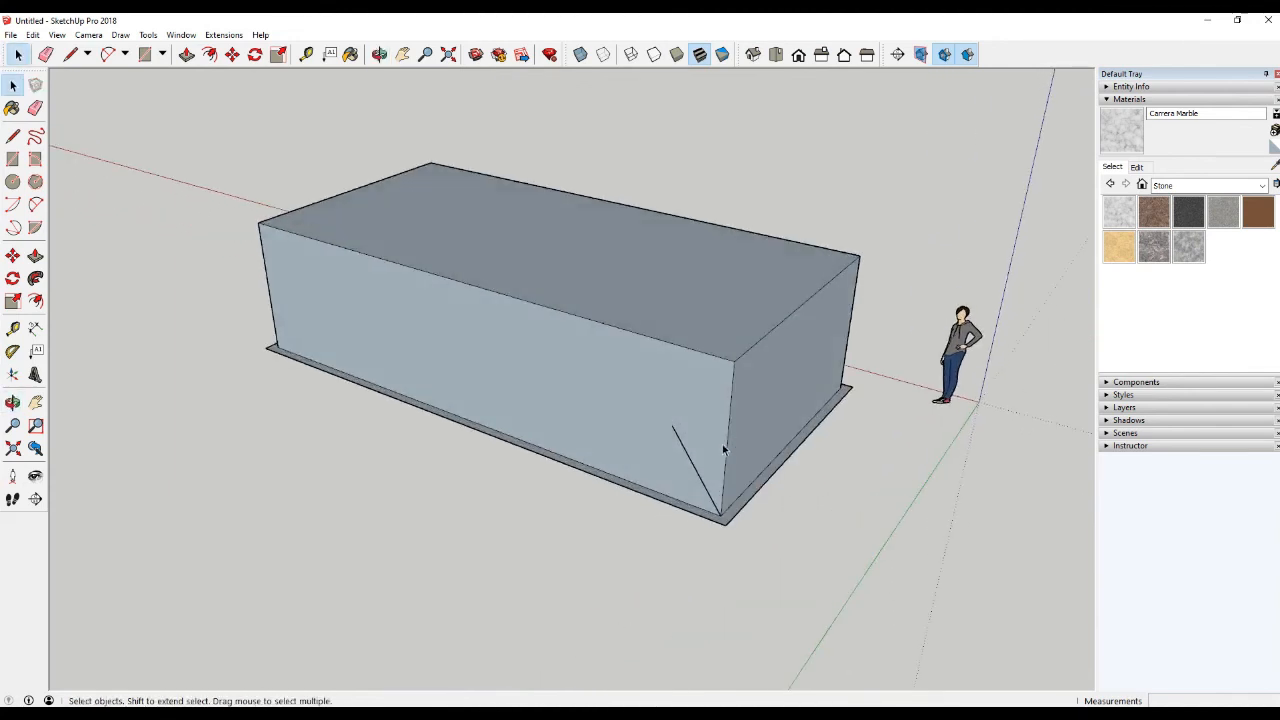
Relocate the drawing axes to the box's front bottom corner, picking new directions for the red and green axes
click(148, 35)
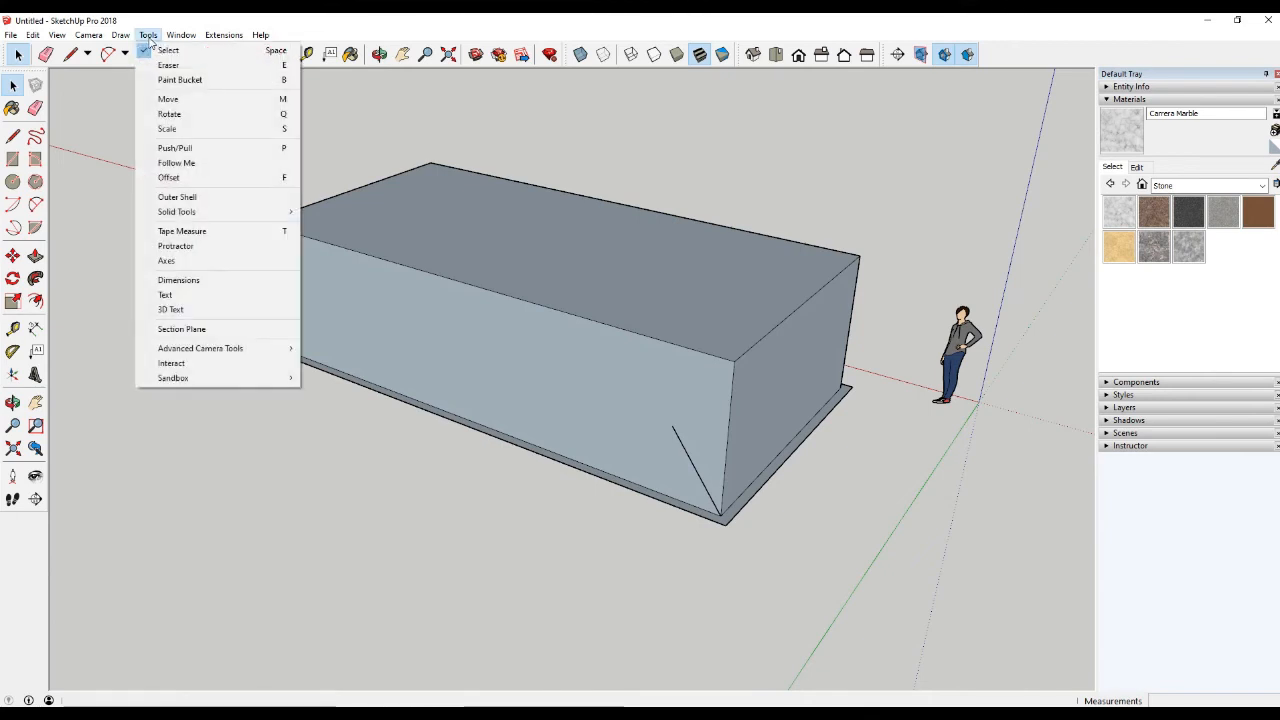
click(190, 260)
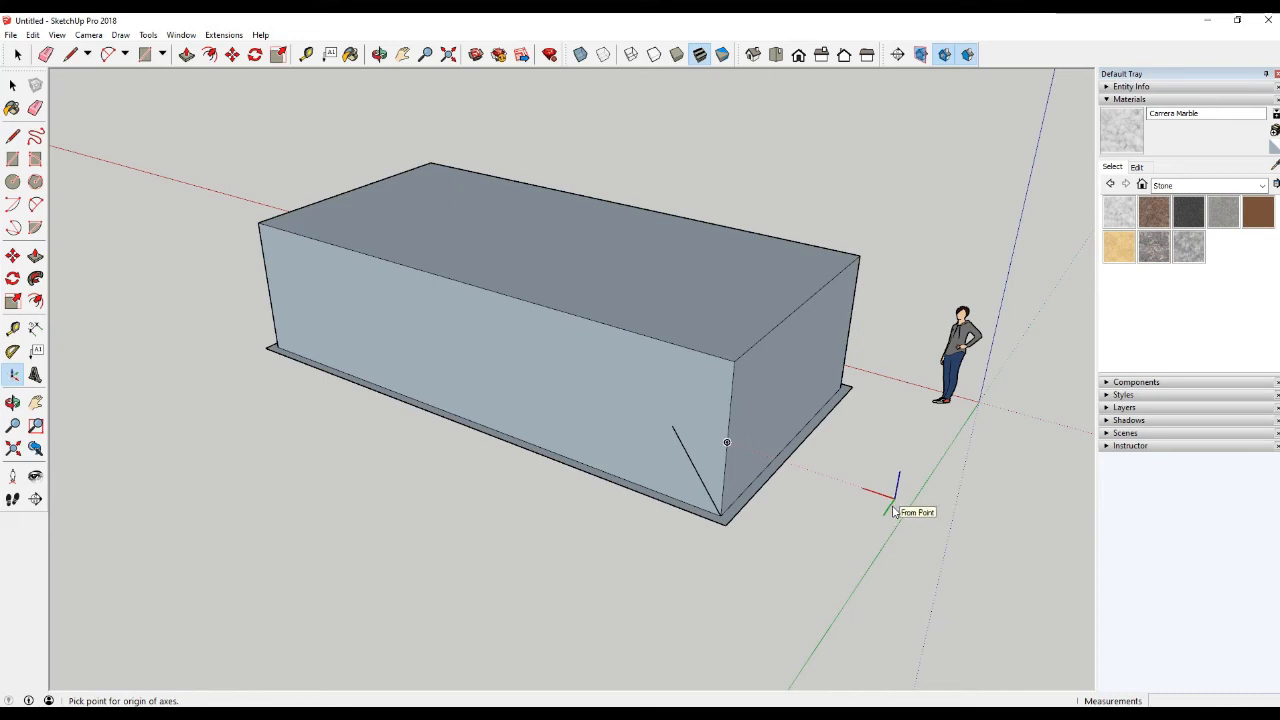
click(720, 517)
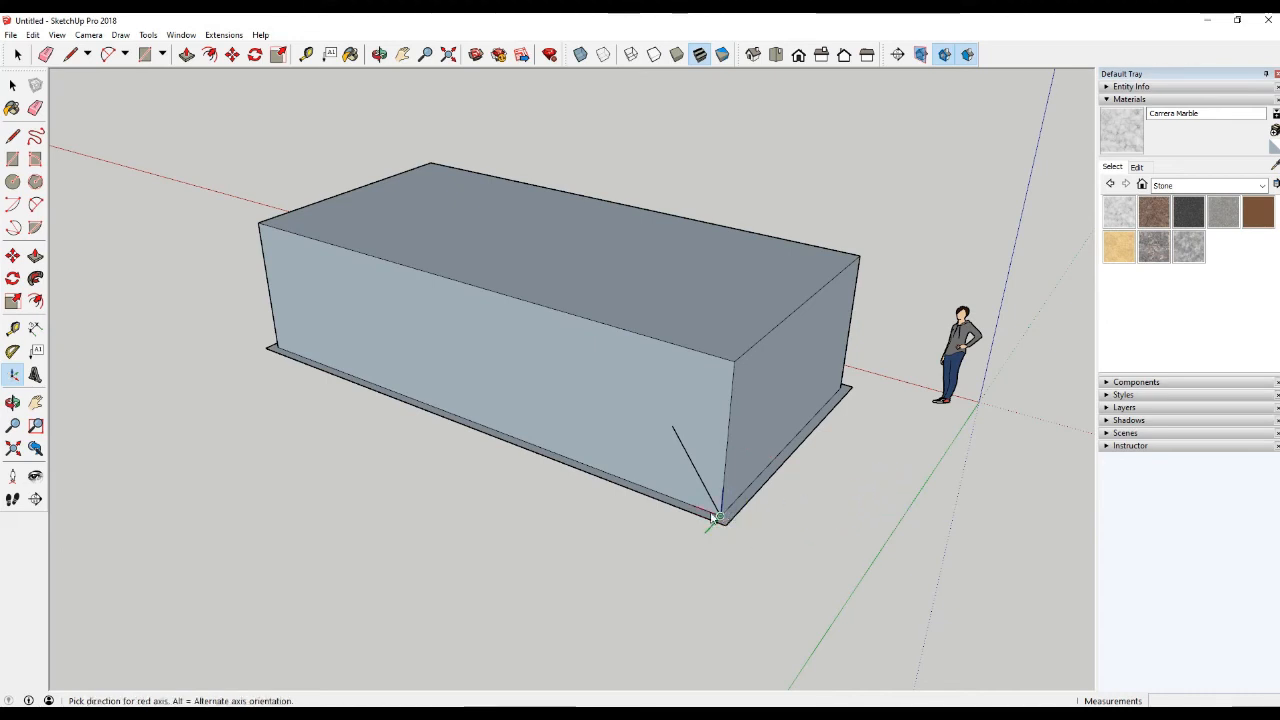
click(730, 417)
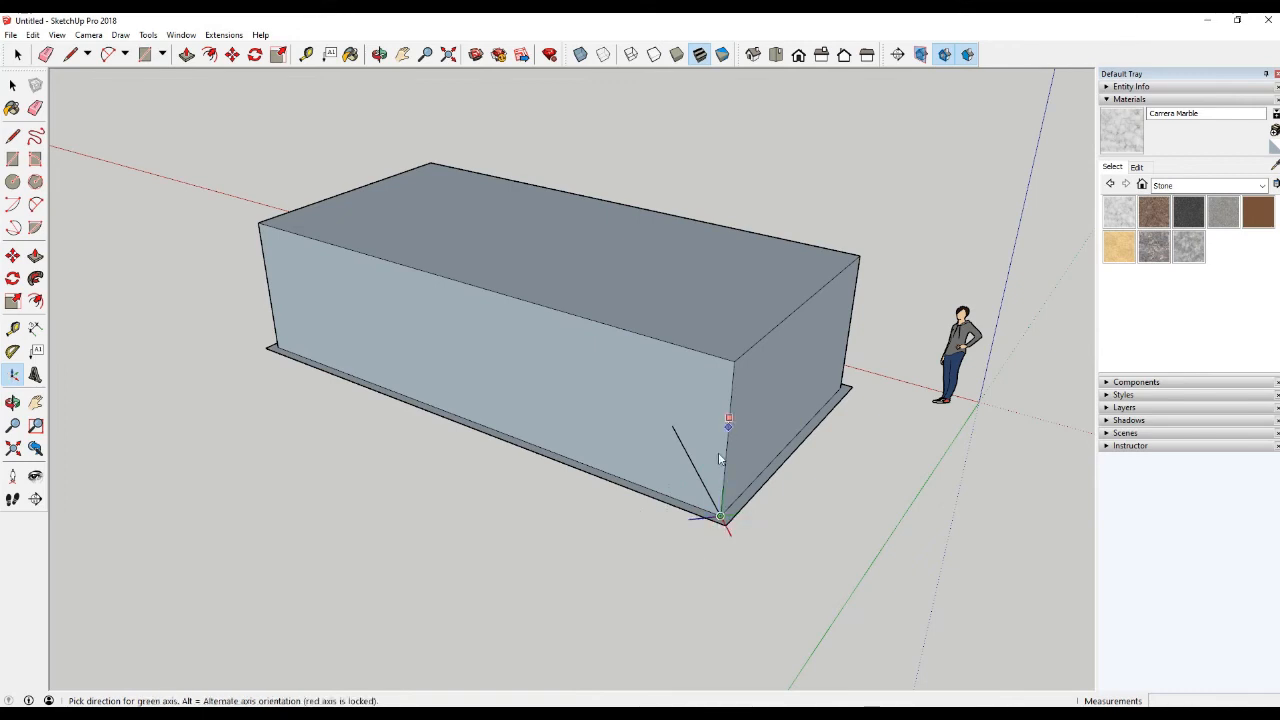
click(672, 498)
middle_drag(767, 547, 912, 608)
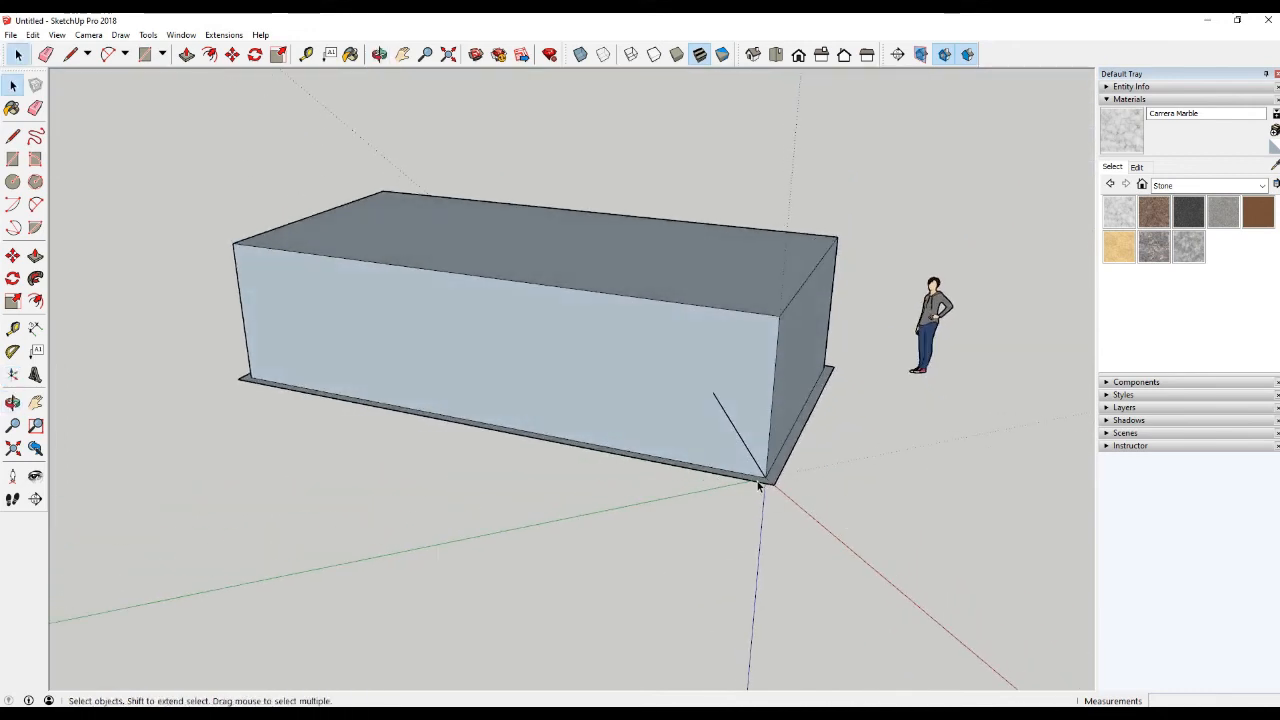
middle_drag(758, 485, 451, 529)
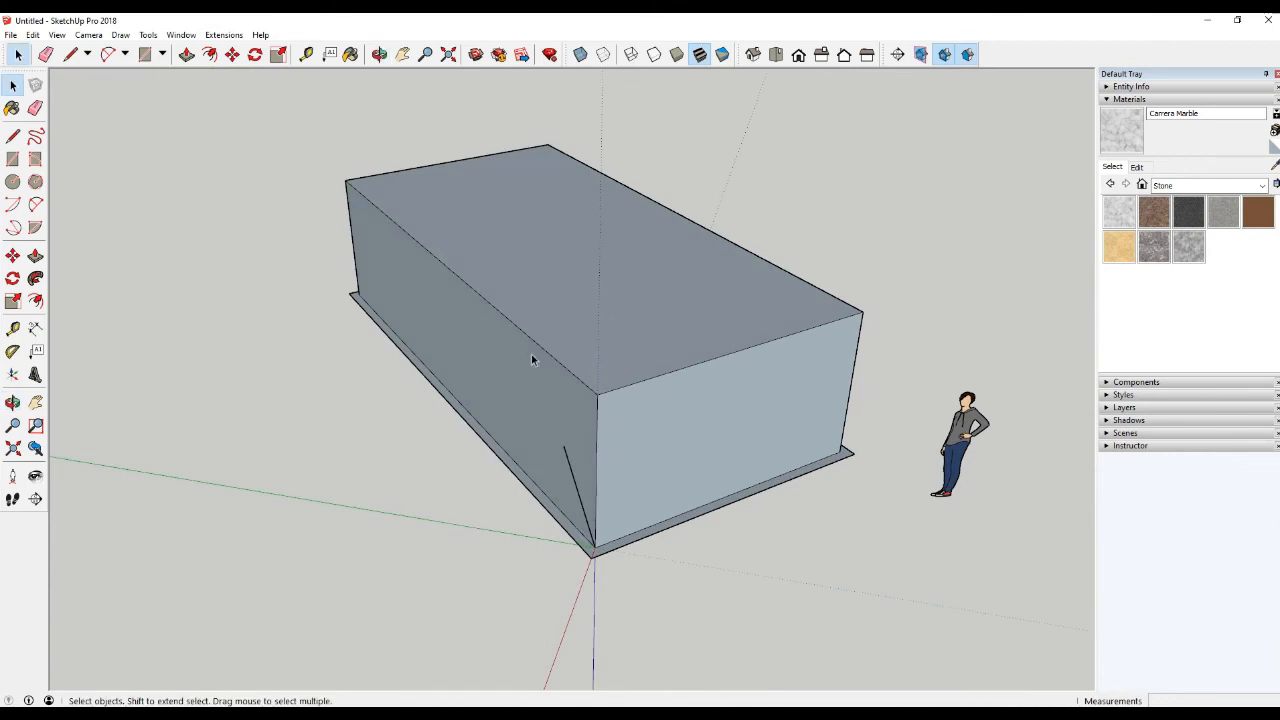
scroll(725, 385, down, 3)
middle_drag(669, 420, 709, 425)
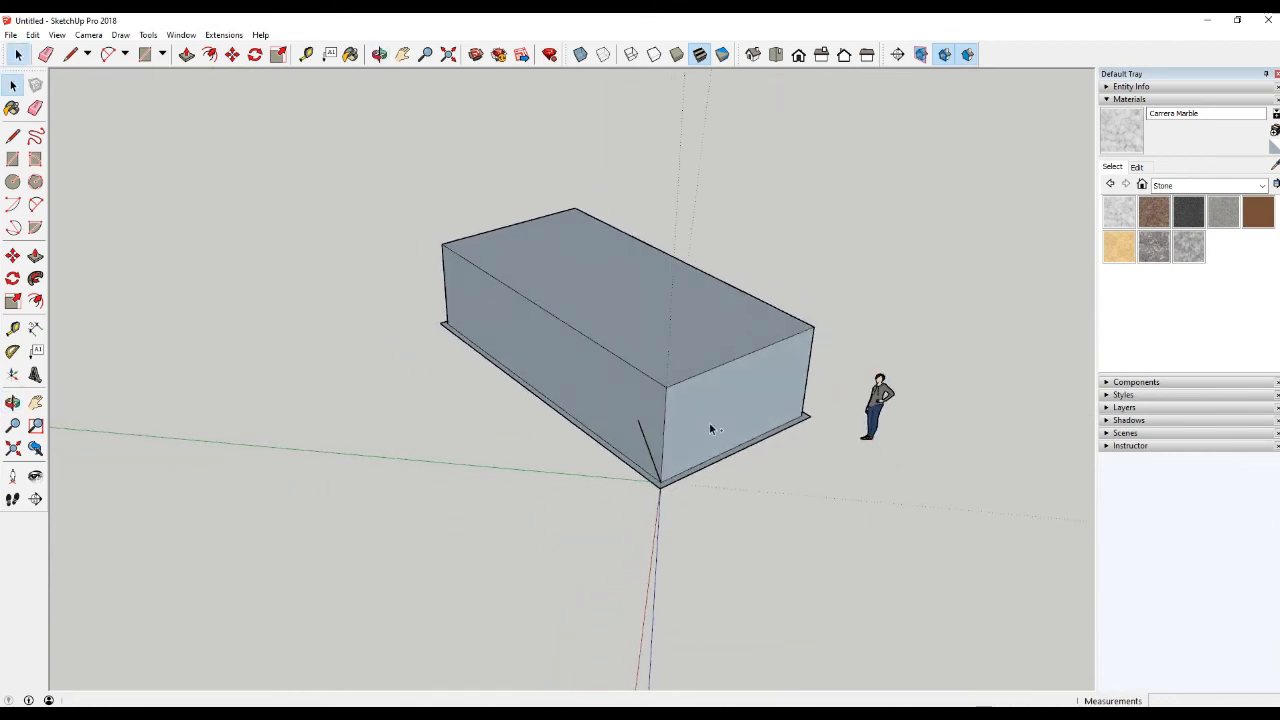
Undo the relocation of the drawing axes
key(ctrl+z)
key(ctrl+y)
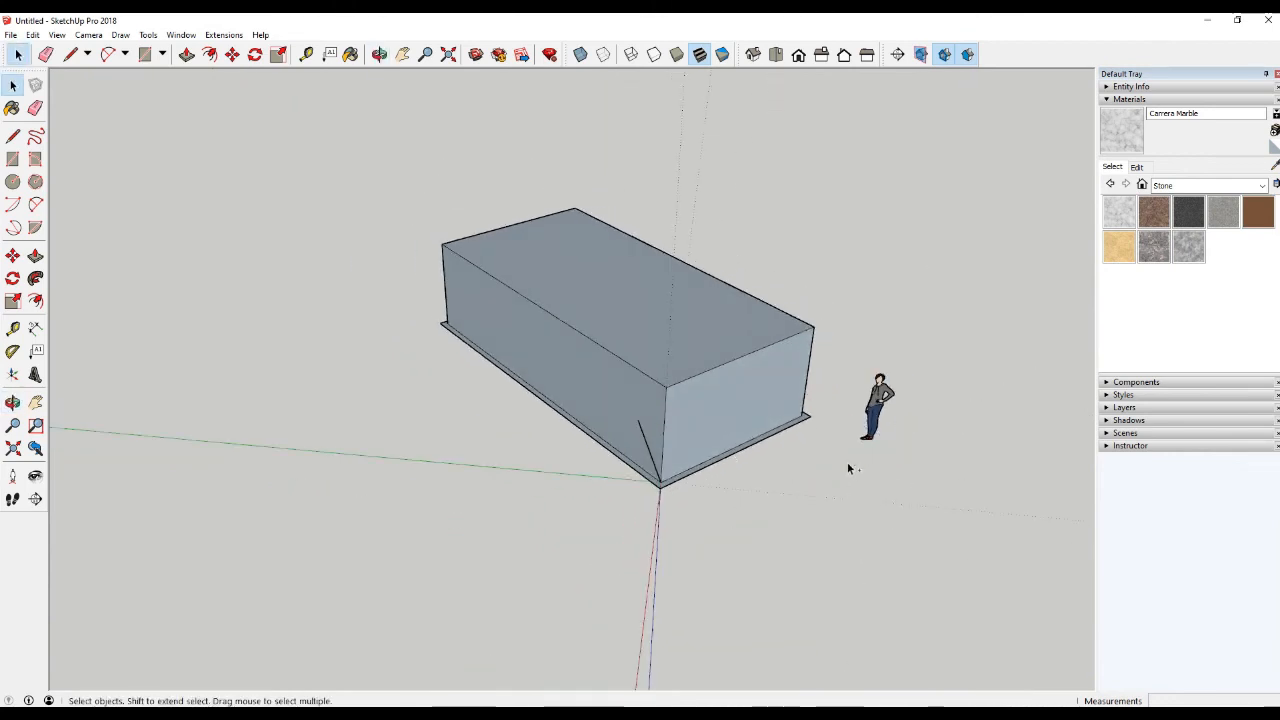
key(ctrl+z)
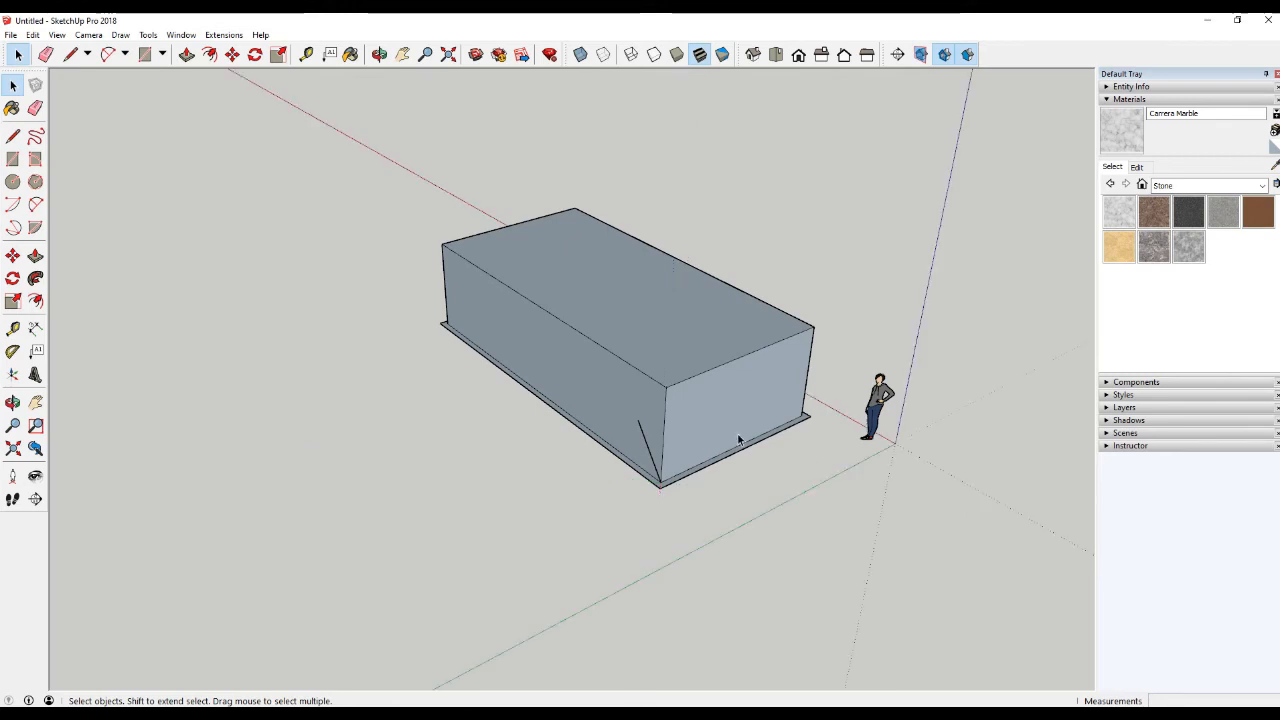
middle_drag(740, 440, 798, 427)
scroll(805, 427, up, 3)
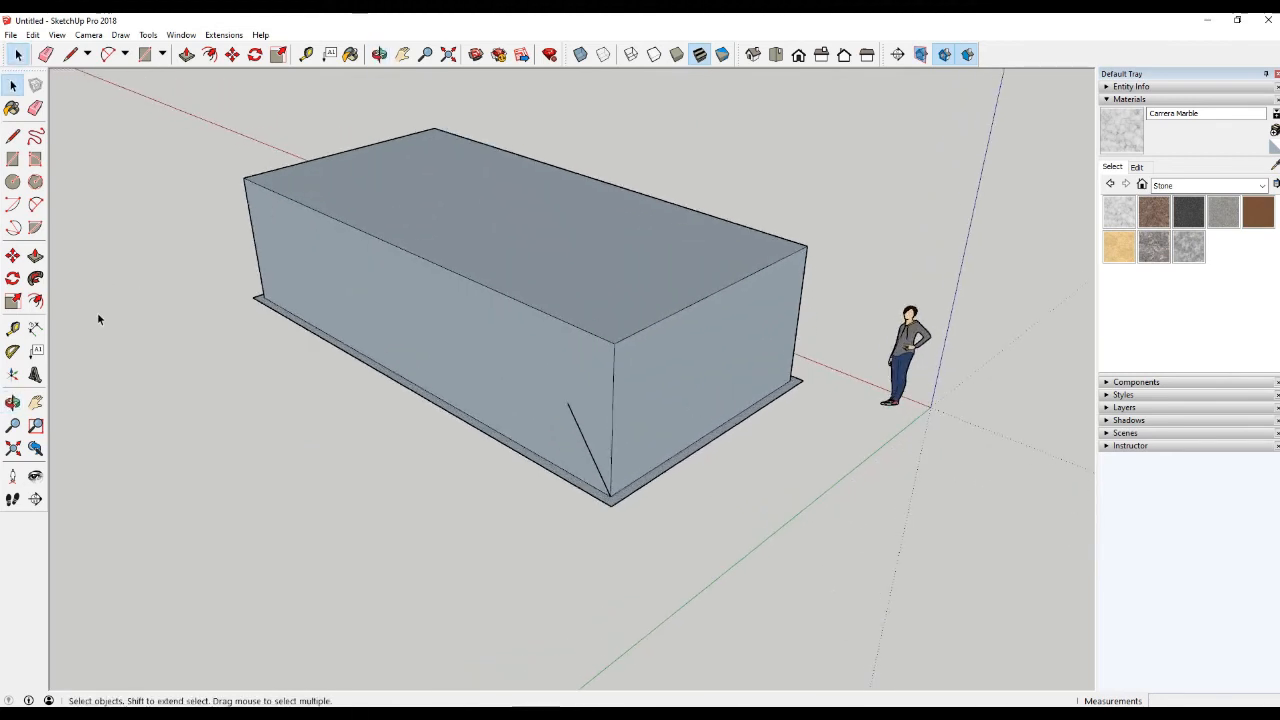
Add a linear dimension between the endpoints of the box's short top edge, placed outward from the short side face
click(156, 40)
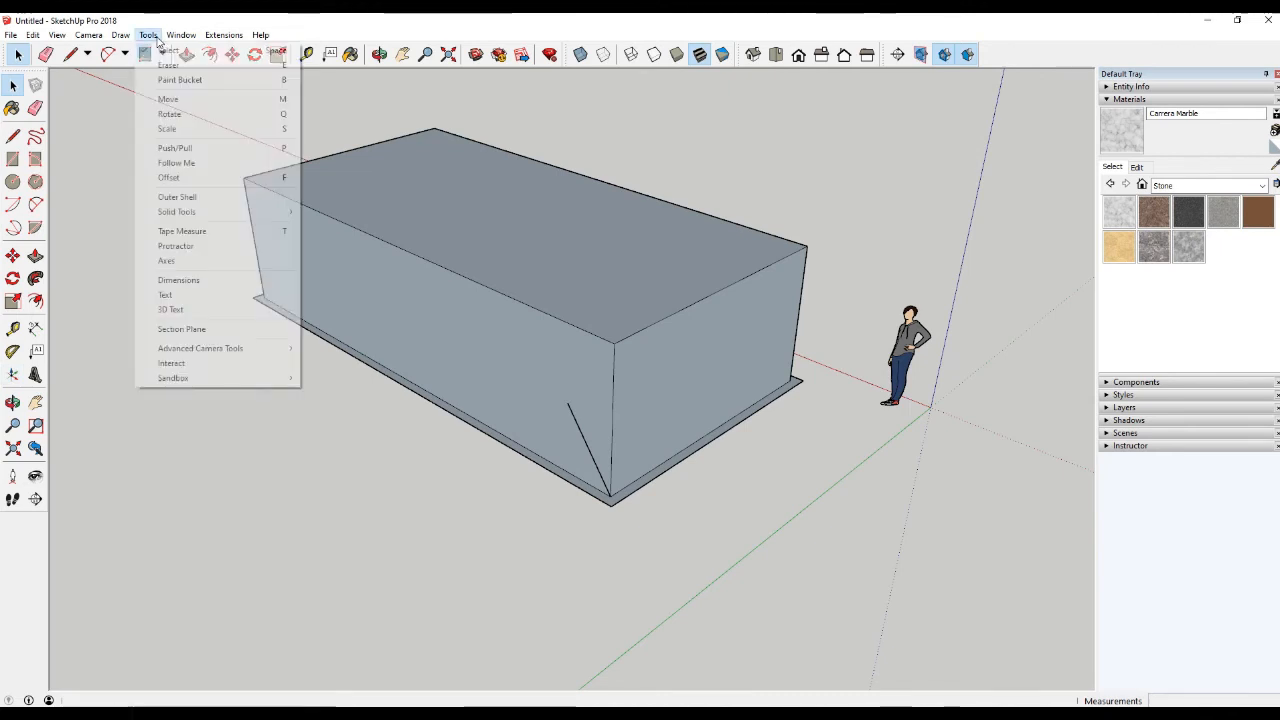
click(200, 281)
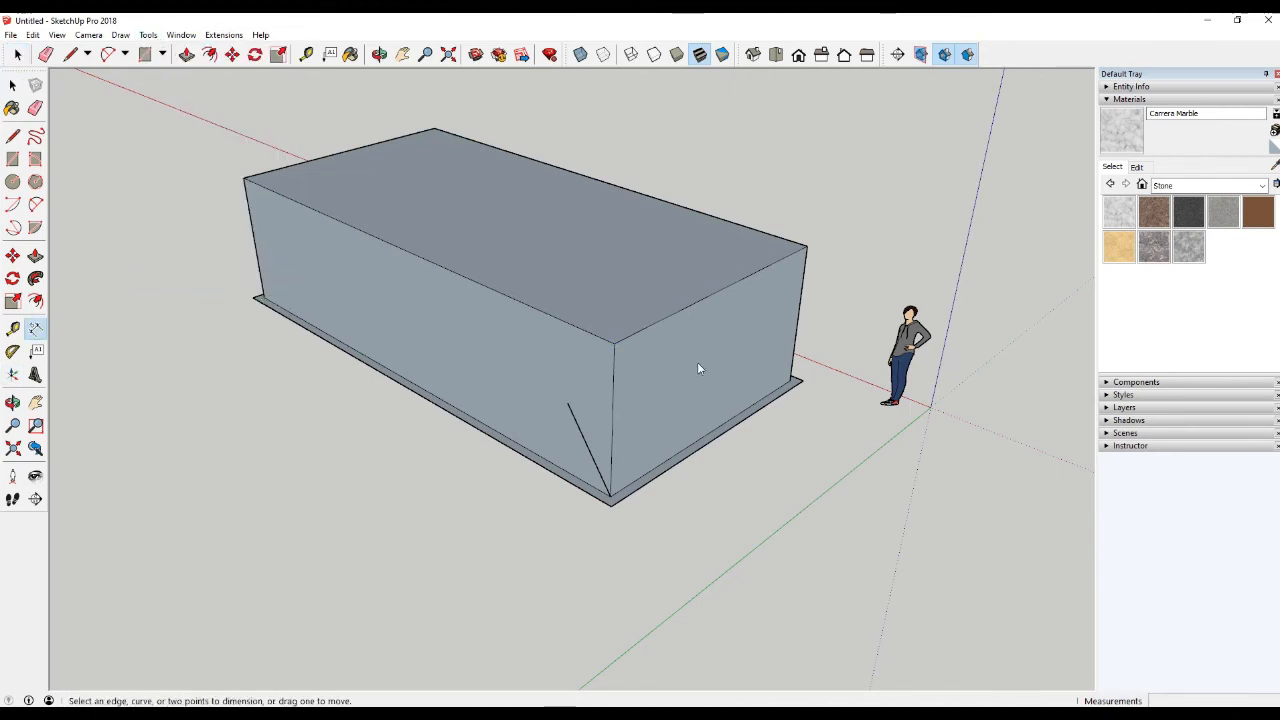
click(613, 343)
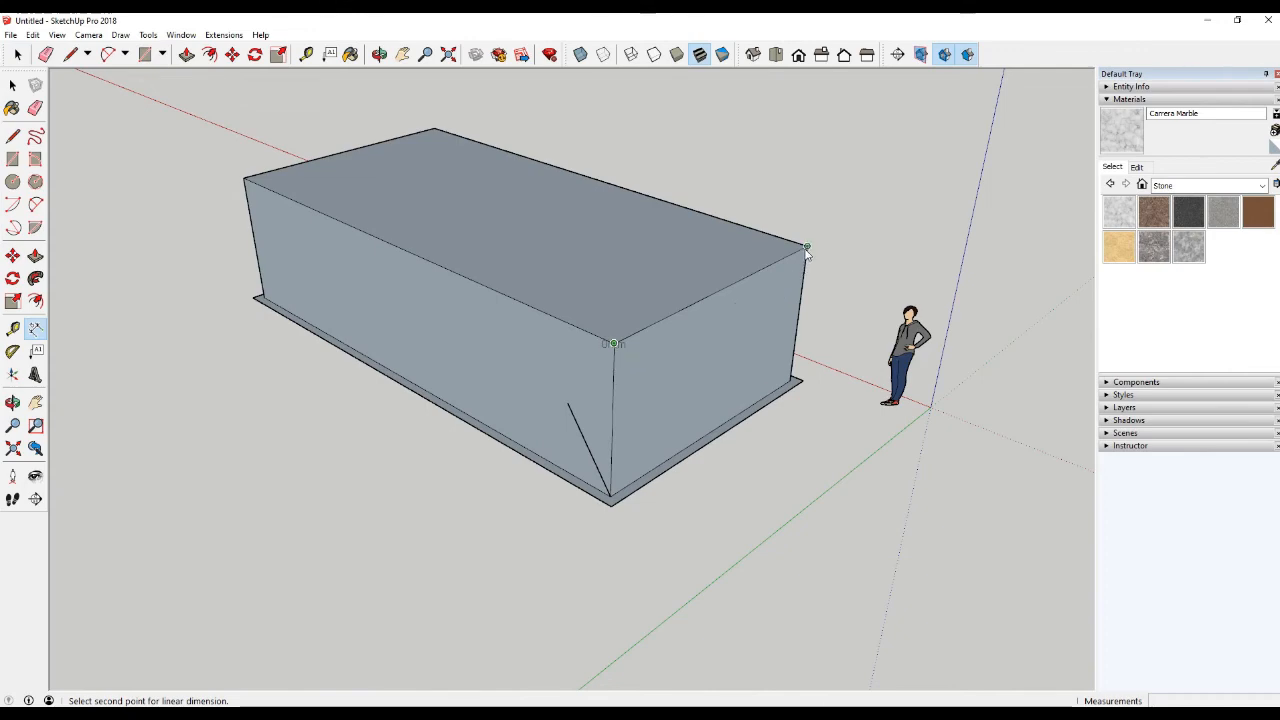
click(807, 248)
click(830, 262)
middle_drag(830, 262, 777, 366)
scroll(775, 350, up, 5)
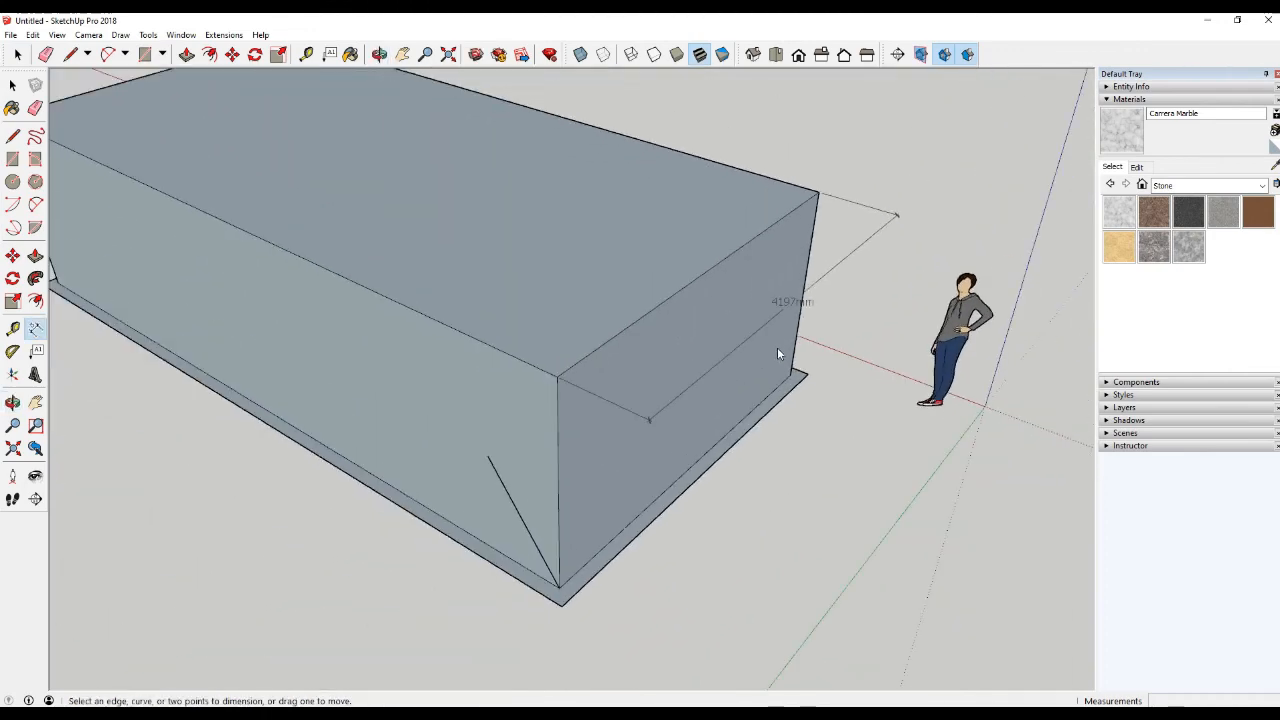
scroll(777, 350, down, 5)
middle_drag(777, 350, 754, 368)
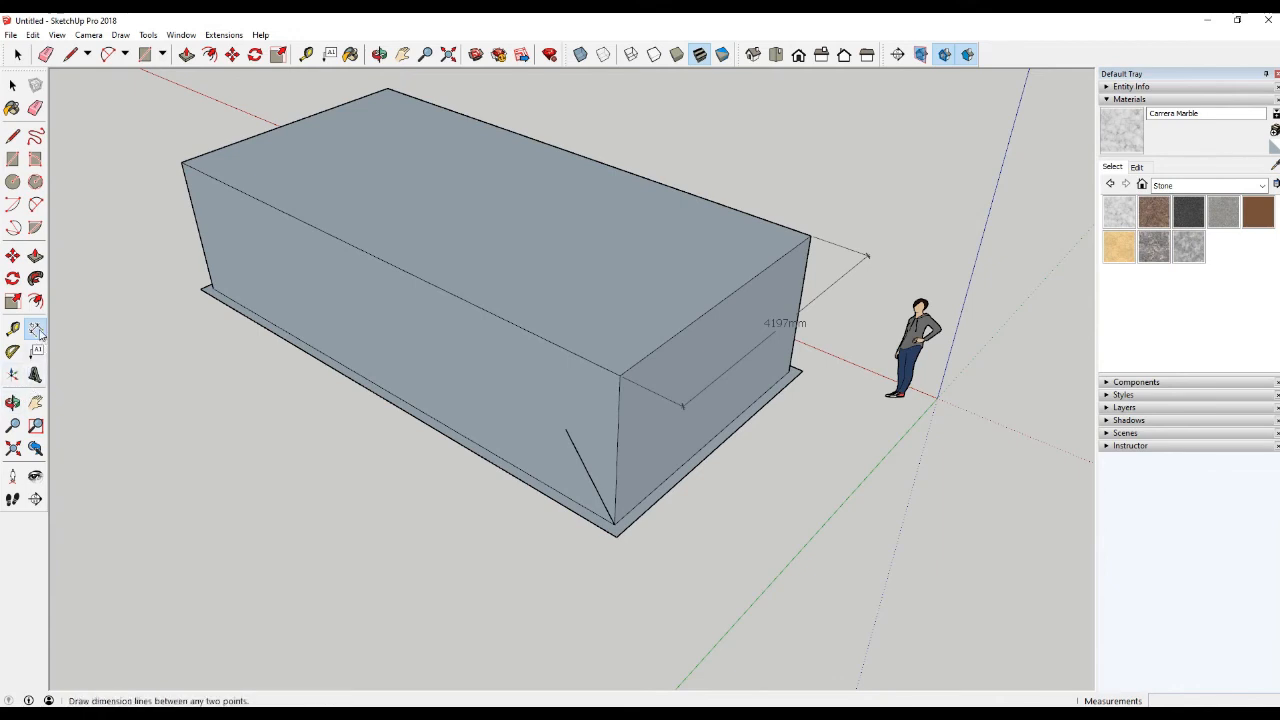
Dimension the box's long front top edge and move the dimension farther out from the box
click(403, 267)
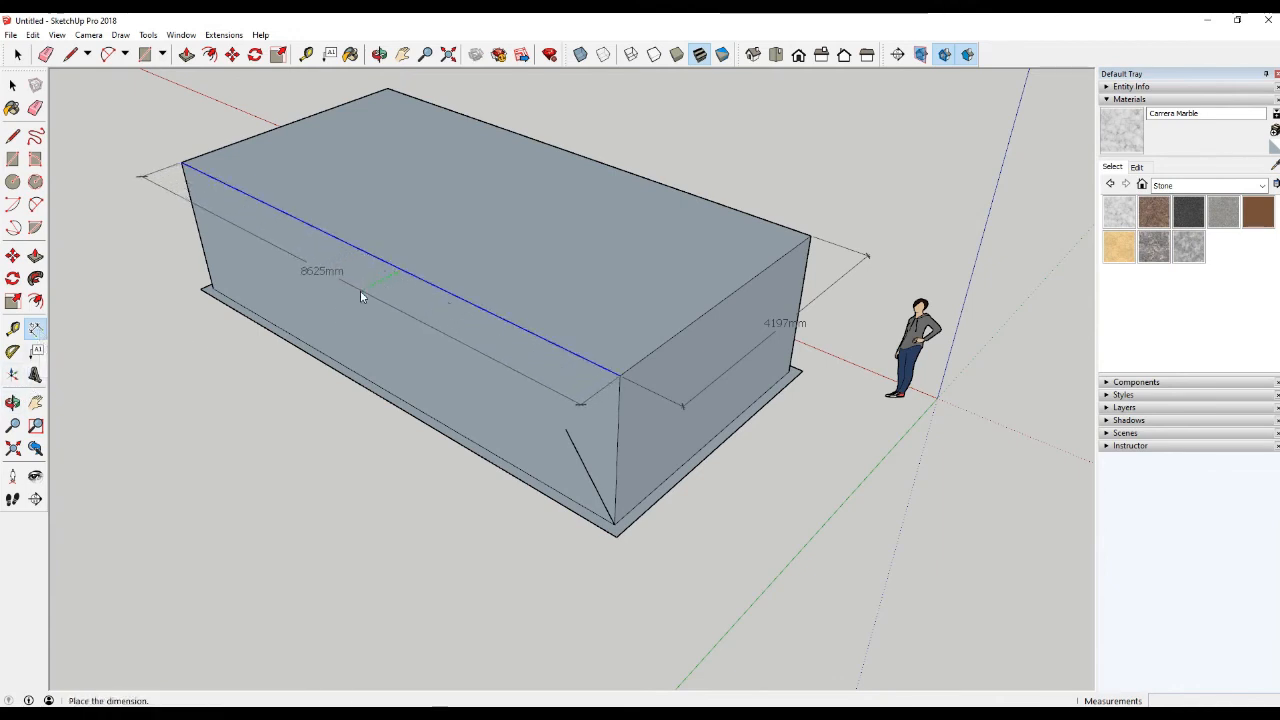
click(425, 368)
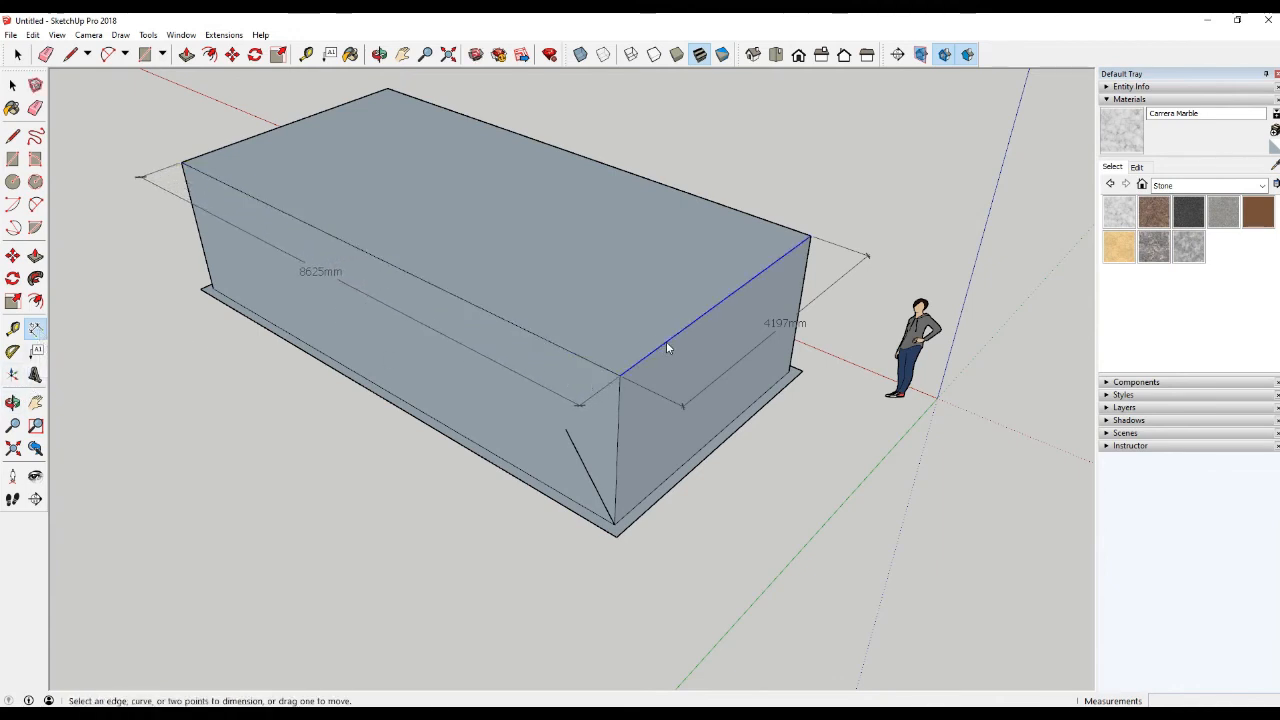
click(618, 374)
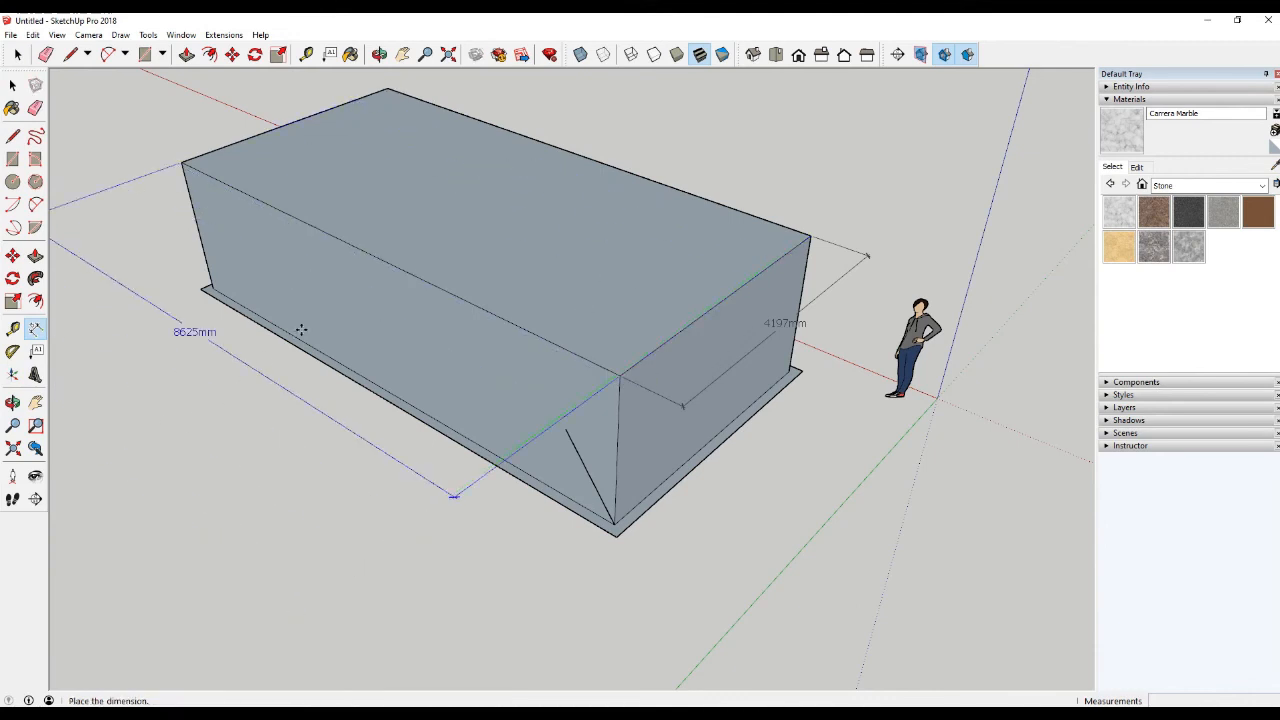
click(323, 302)
key(space)
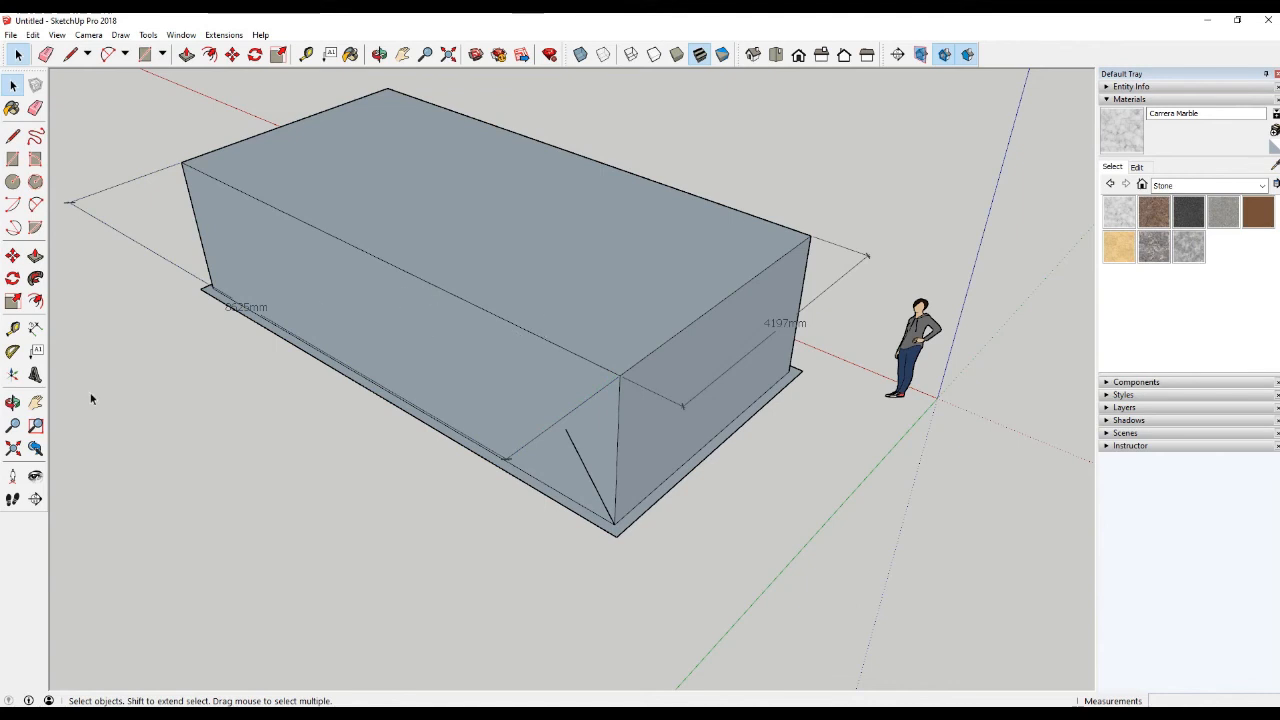
Dimension the box's front vertical corner edge, placing the dimension in front of the short side face
click(35, 327)
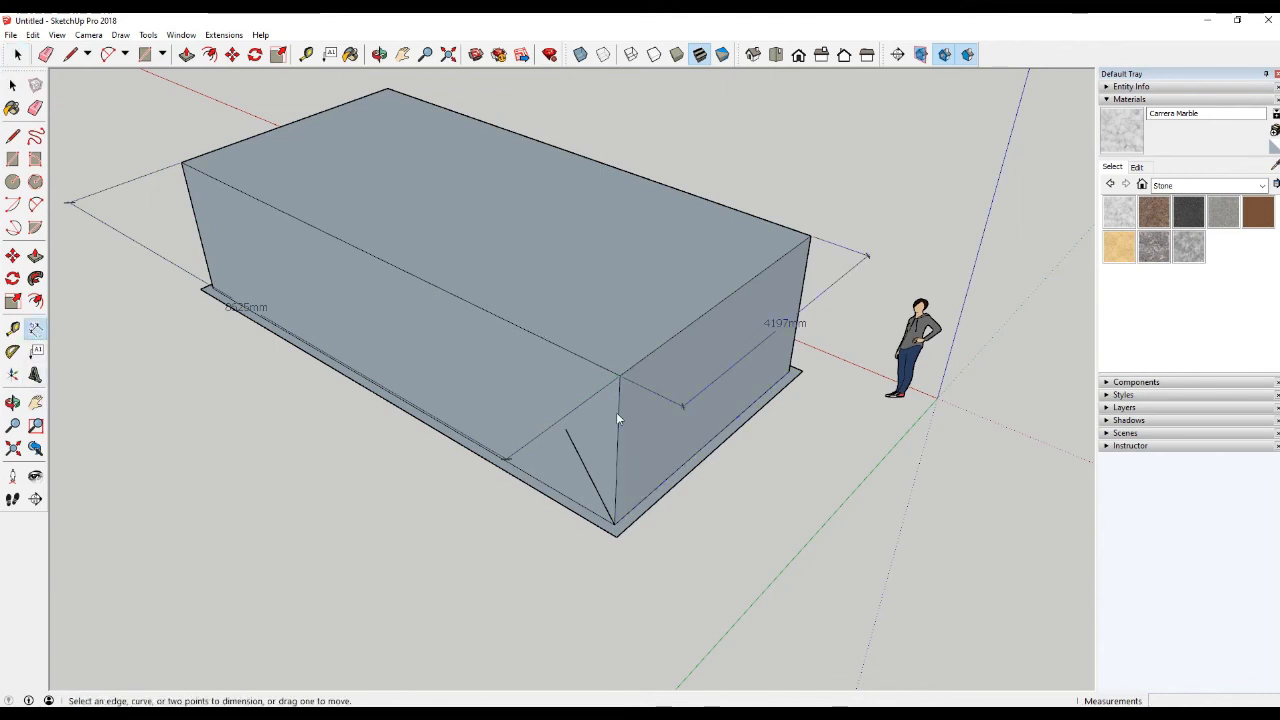
click(617, 411)
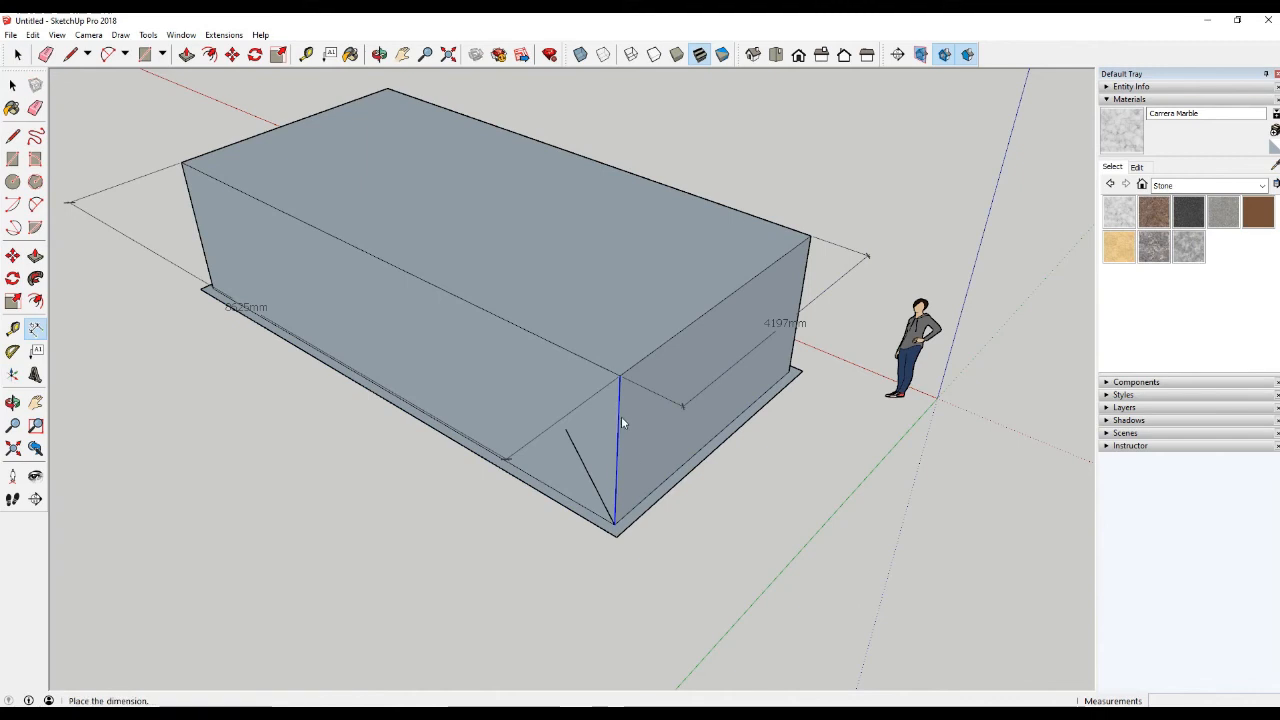
click(704, 497)
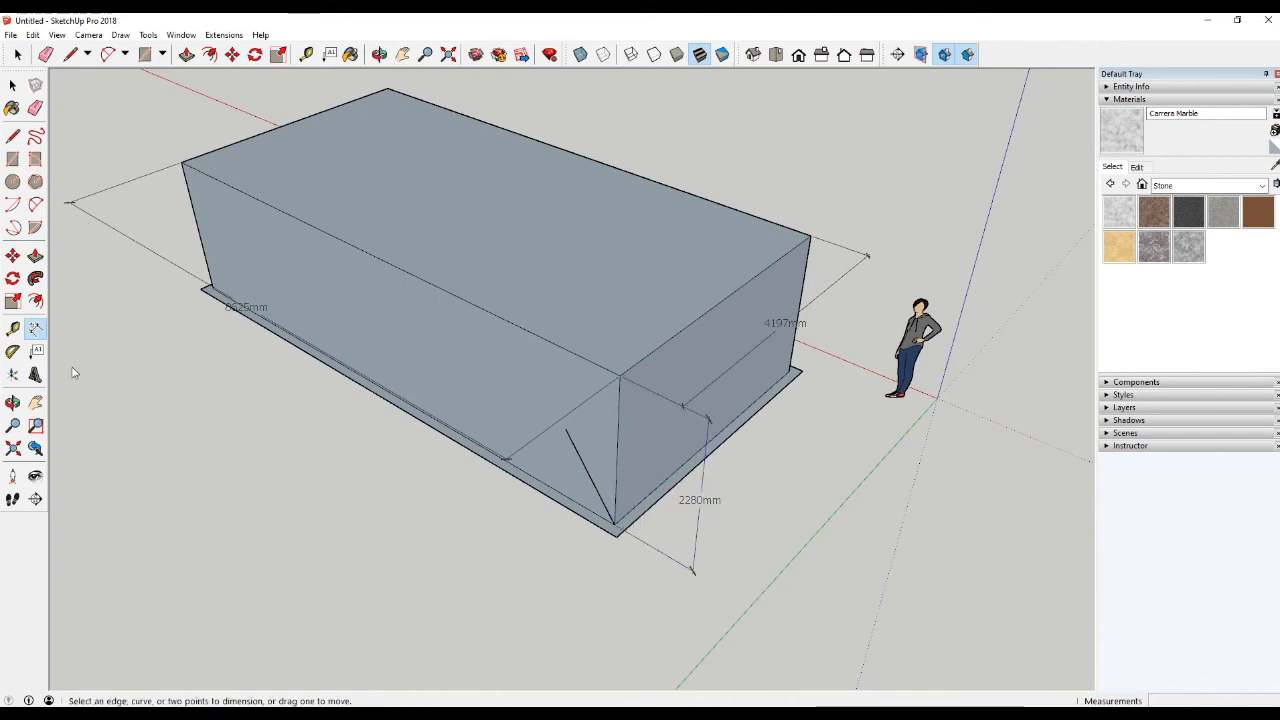
Attach a leader text reading "material atap" to the box's top face, with the label placed beyond the box's back edge
click(148, 35)
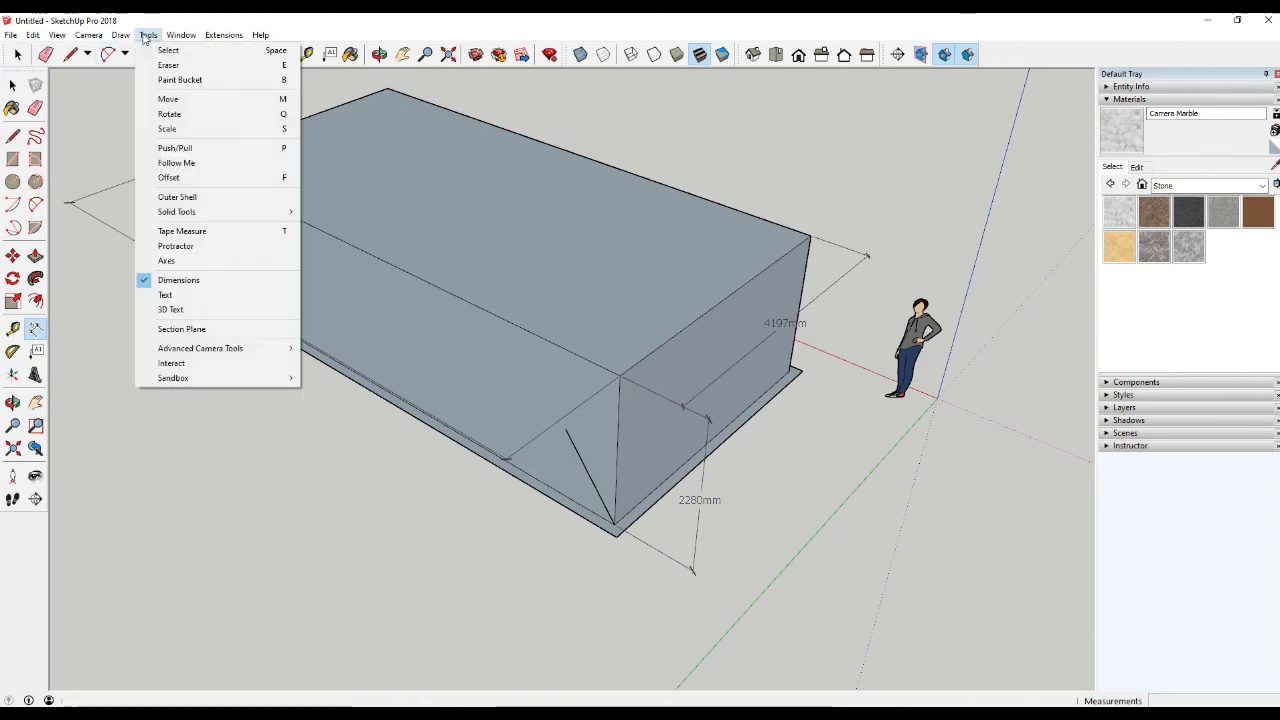
click(170, 295)
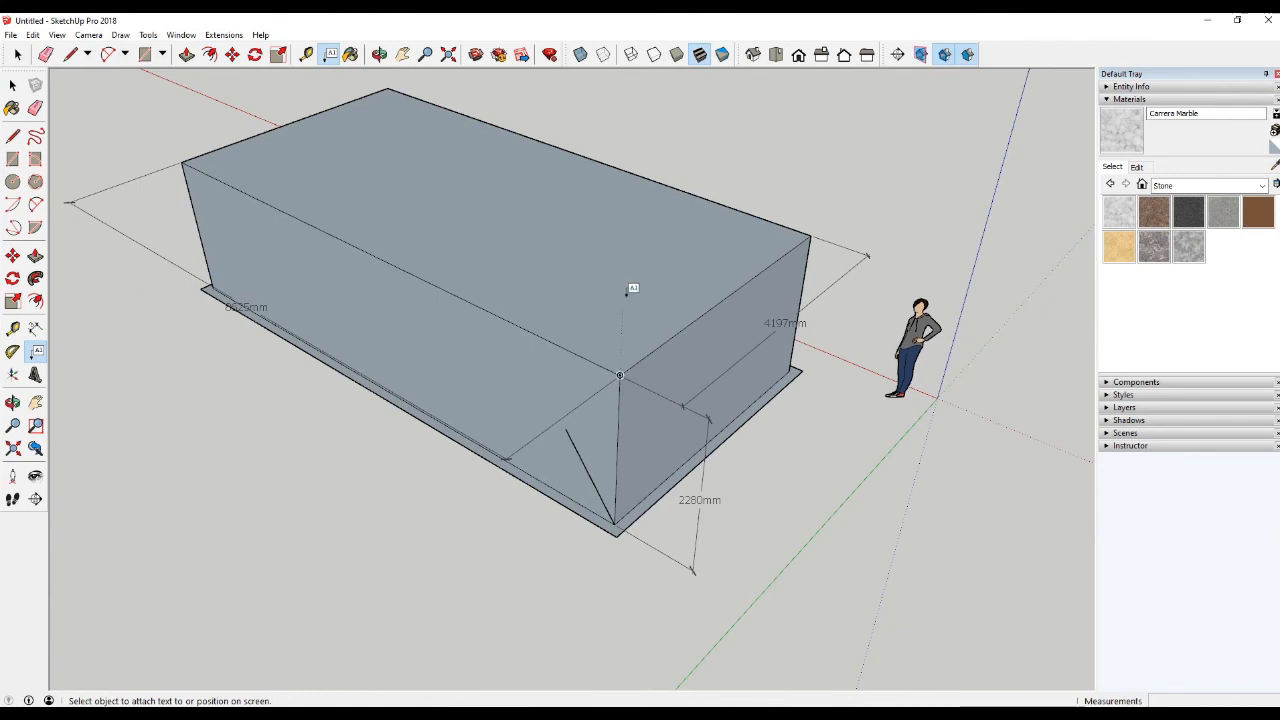
click(688, 284)
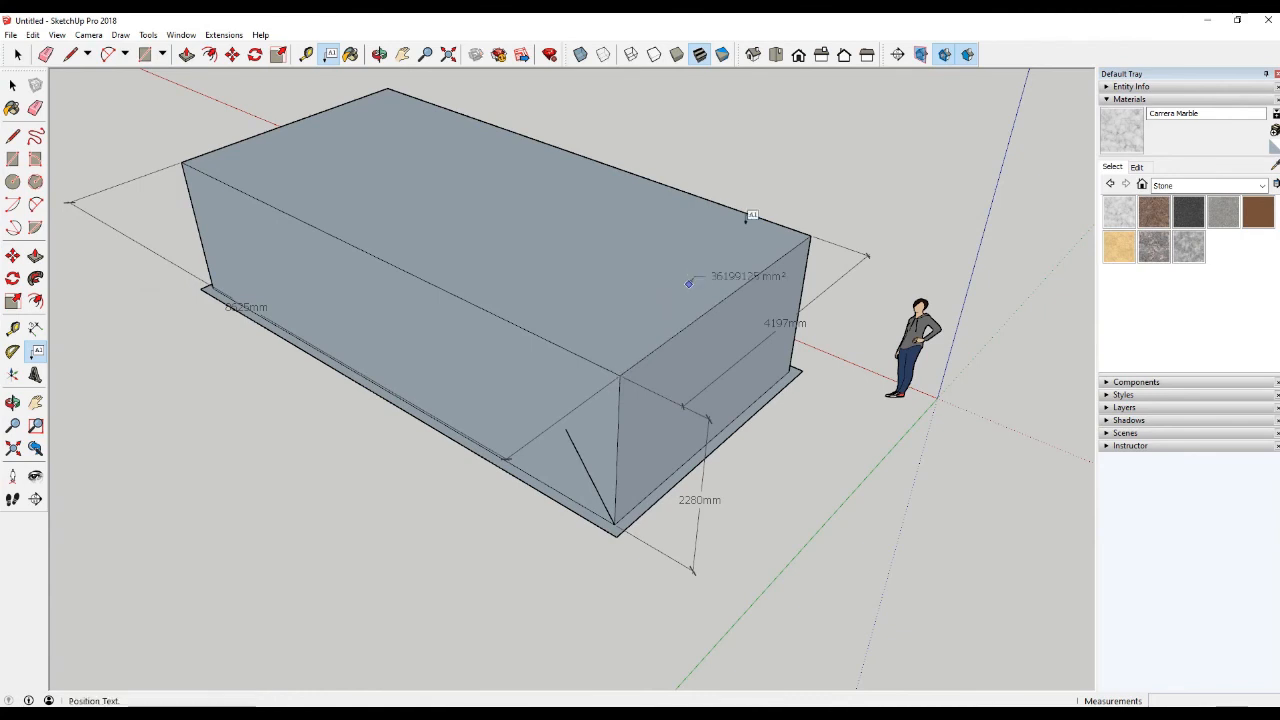
click(806, 185)
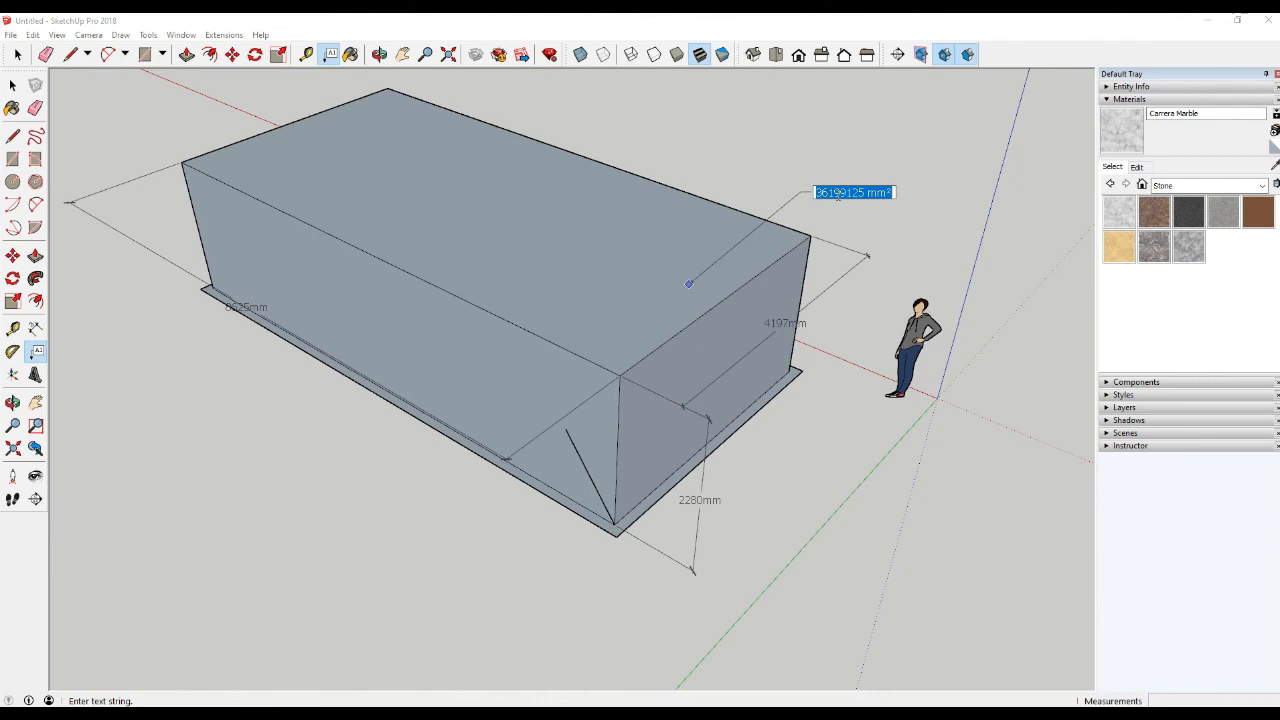
text(mate)
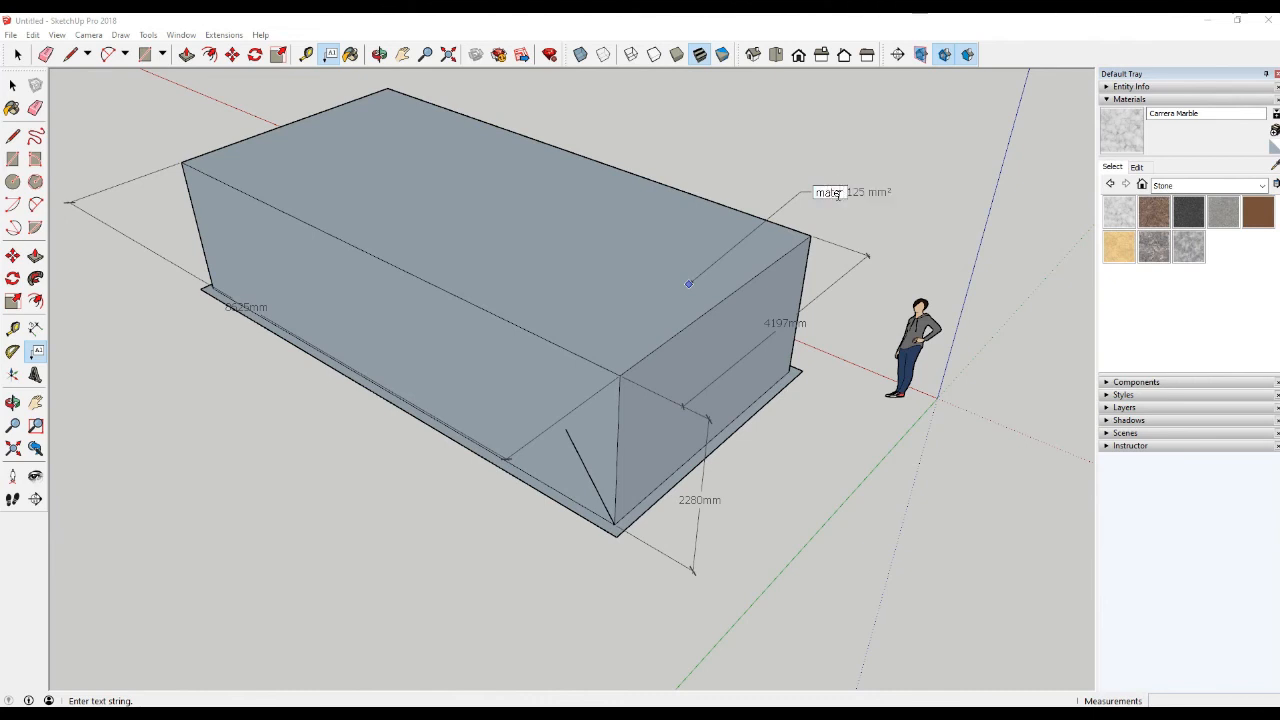
text(rial atap)
click(940, 250)
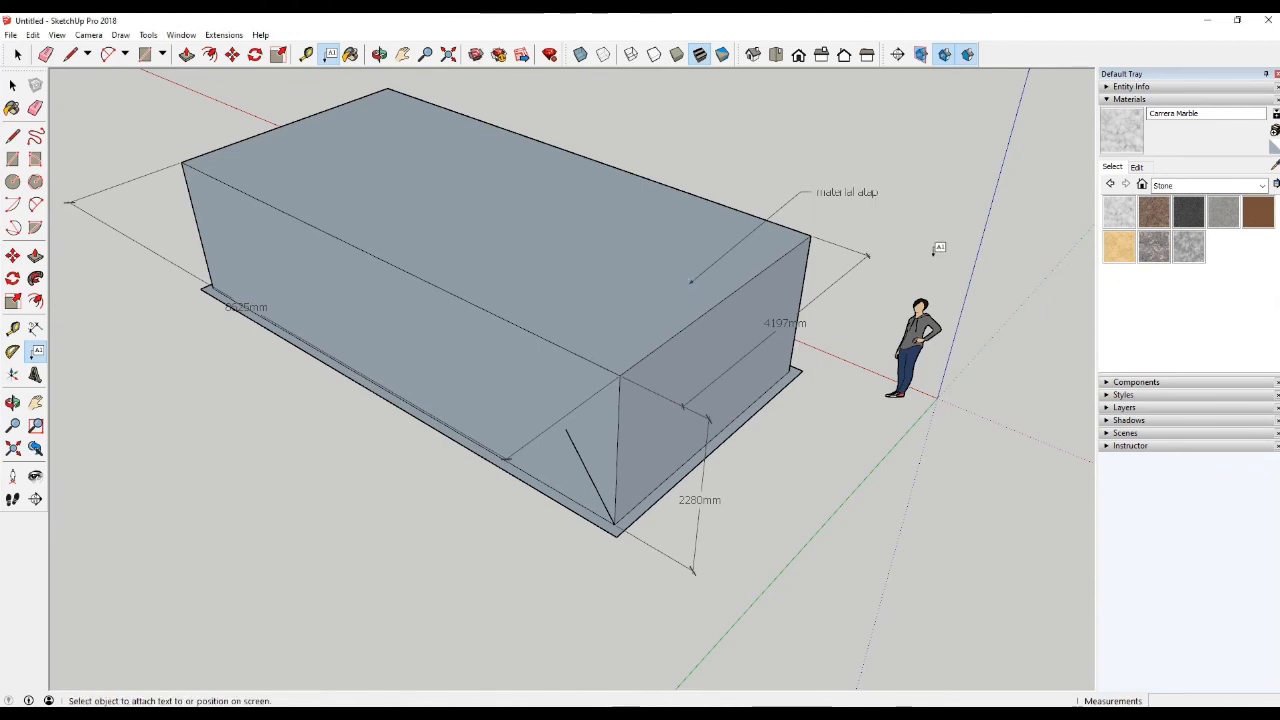
Add a leader text with the default area label to the box's long front face, keeping the suggested text
scroll(880, 206, up, 3)
scroll(880, 206, down, 3)
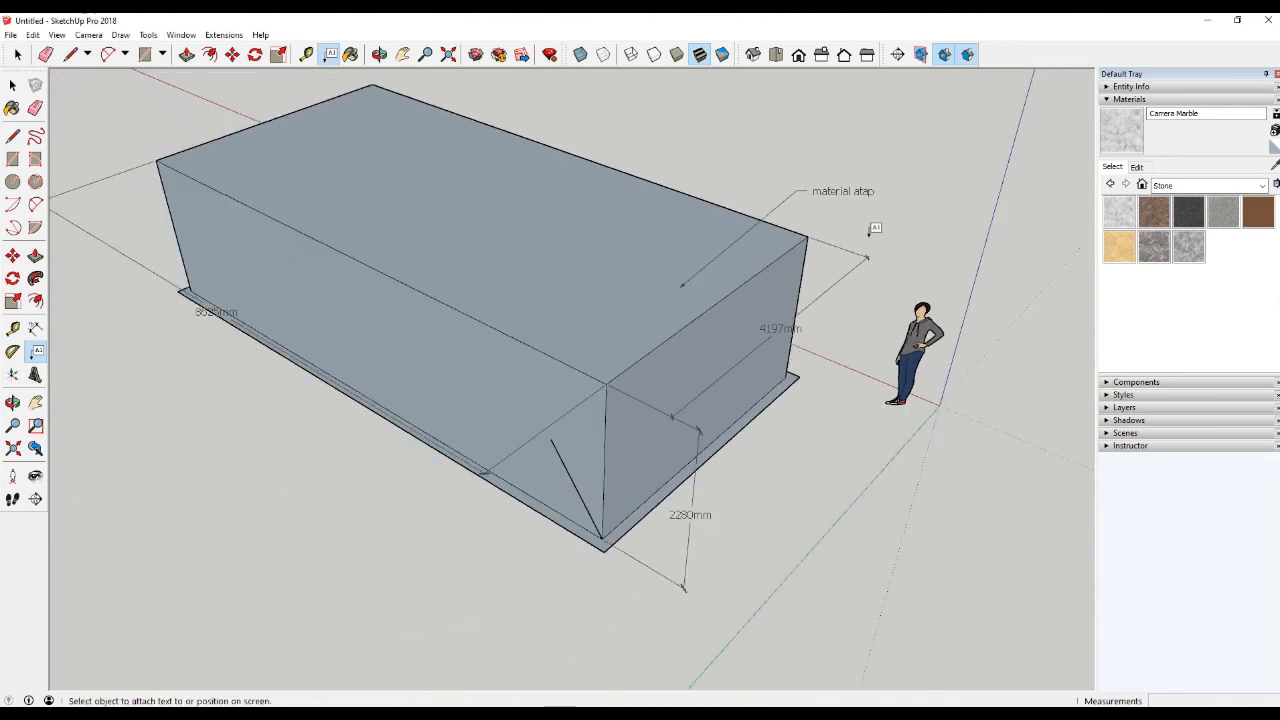
click(455, 343)
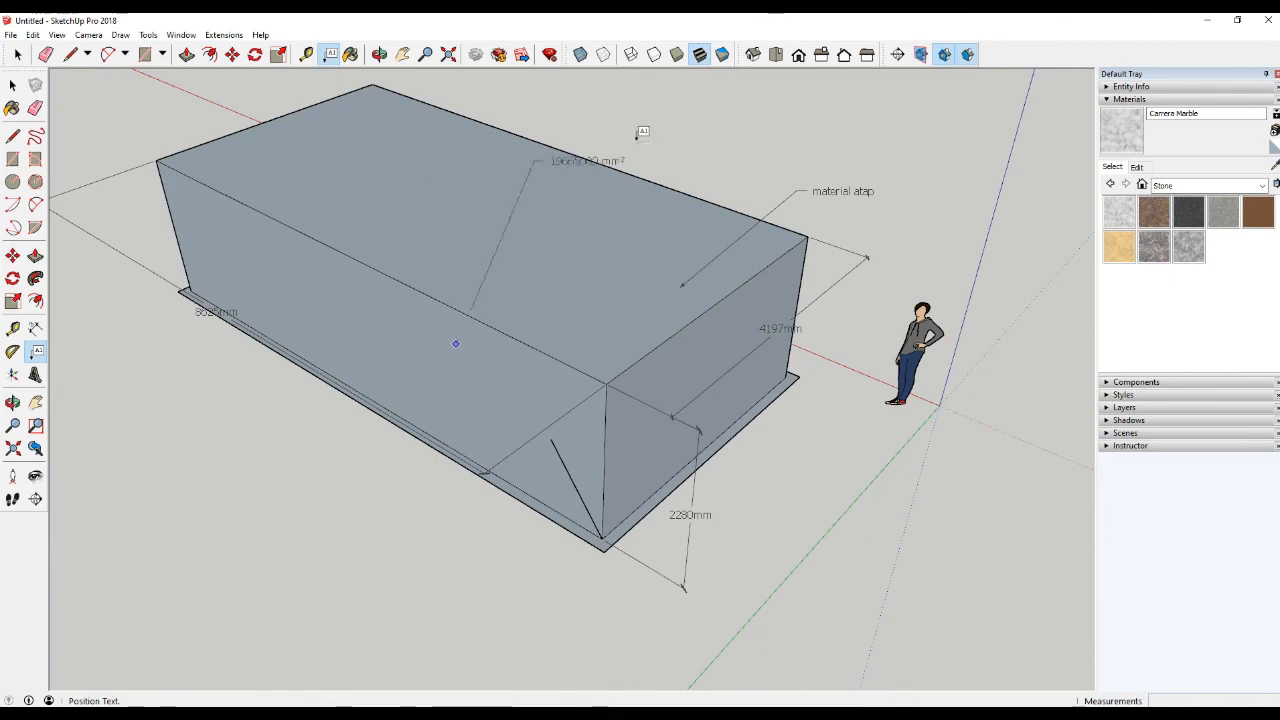
click(352, 208)
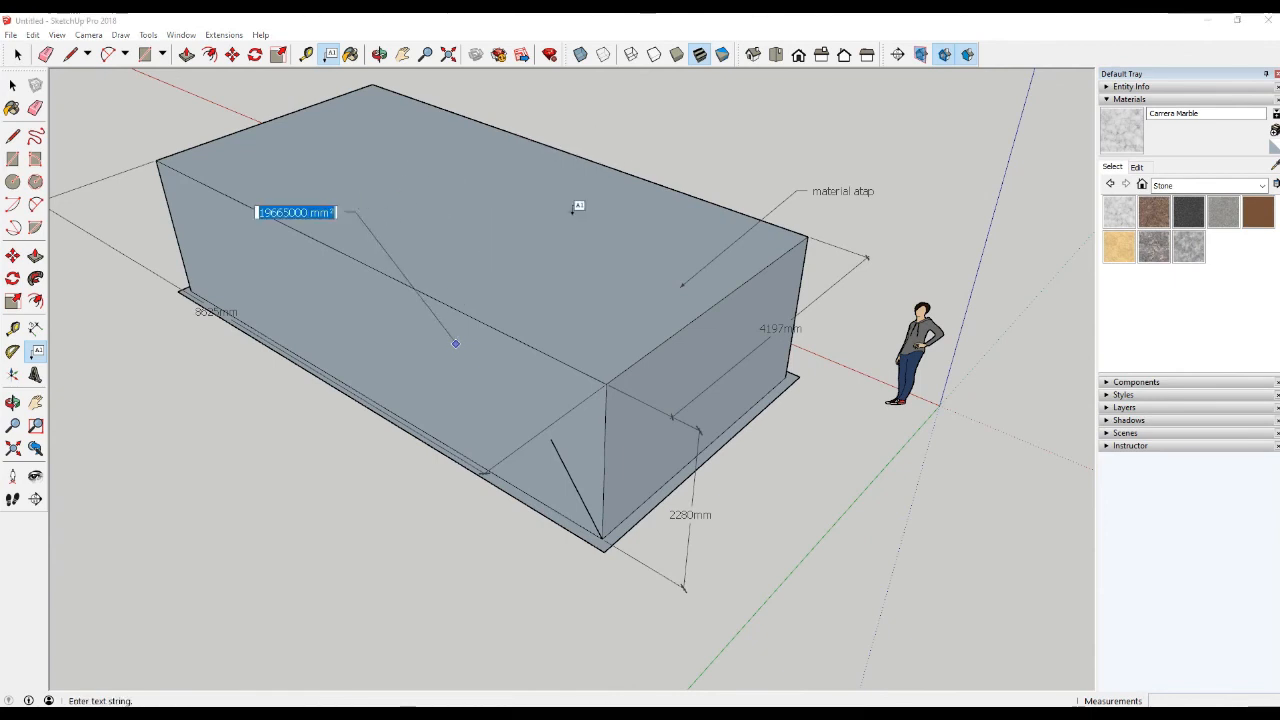
click(617, 234)
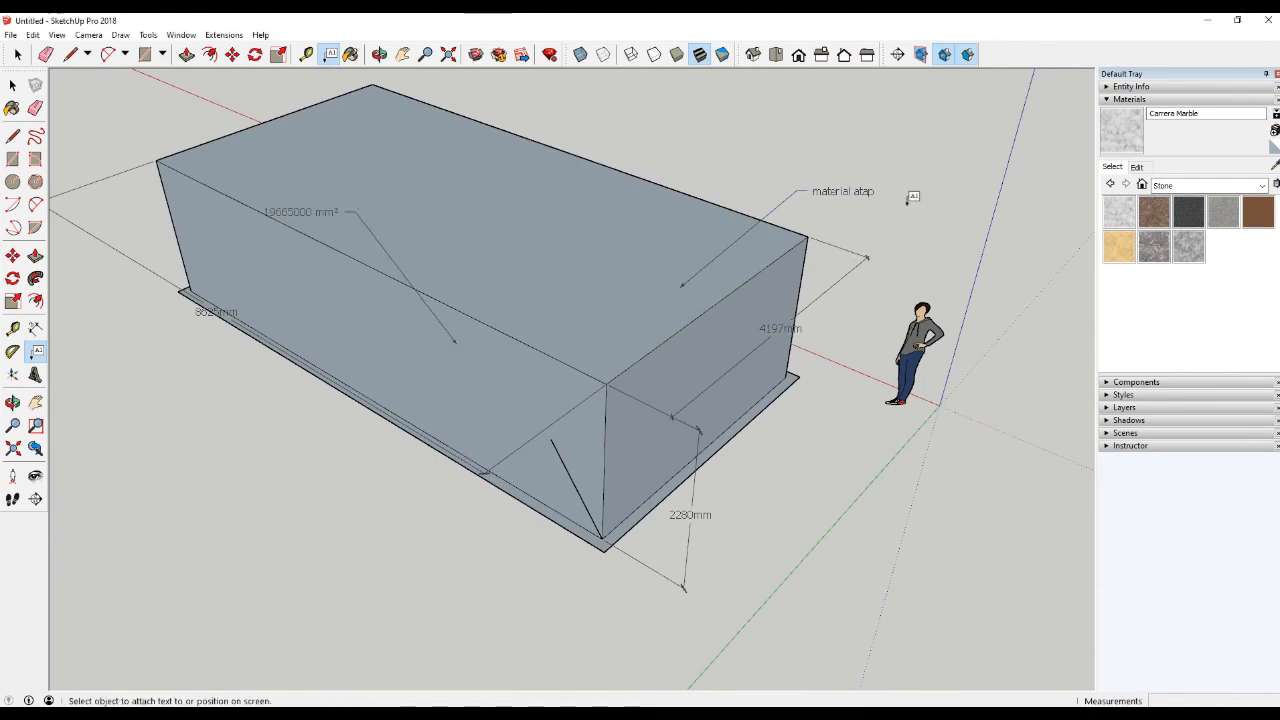
Start a new 3D text and enter "ARSITEKTUR" as its content
scroll(857, 194, up, 1)
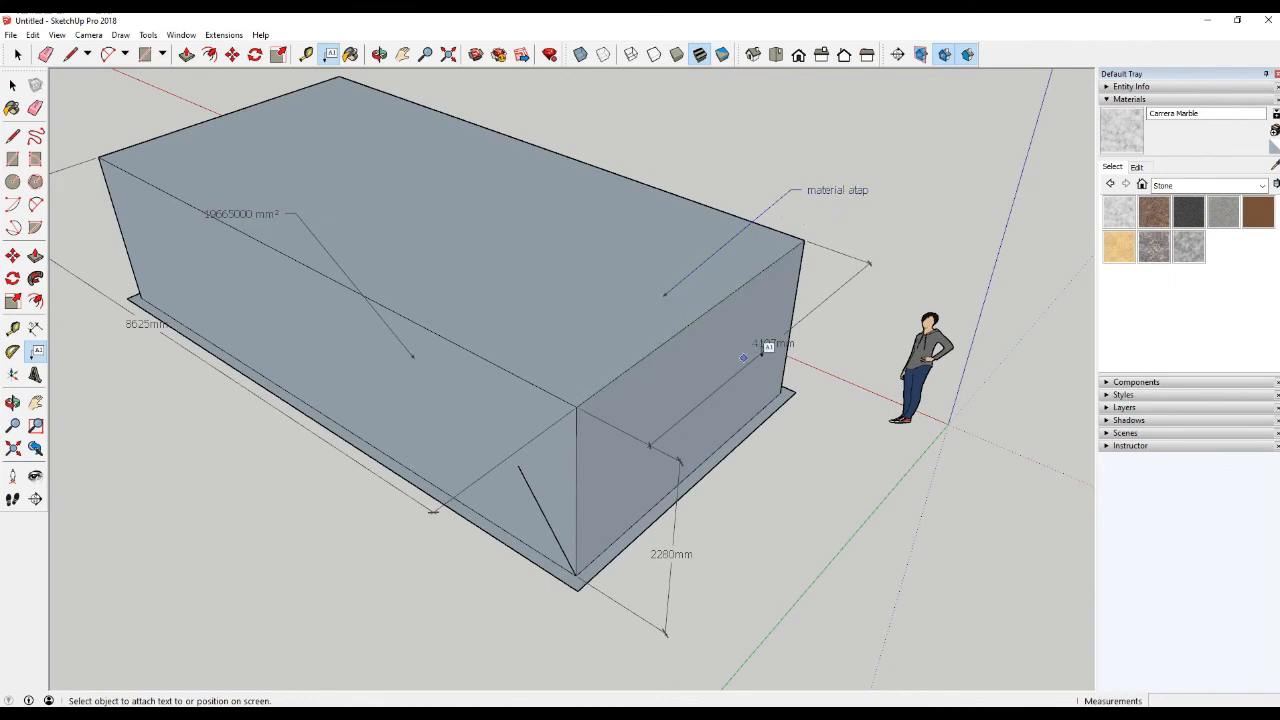
scroll(717, 309, down, 1)
scroll(760, 340, up, 2)
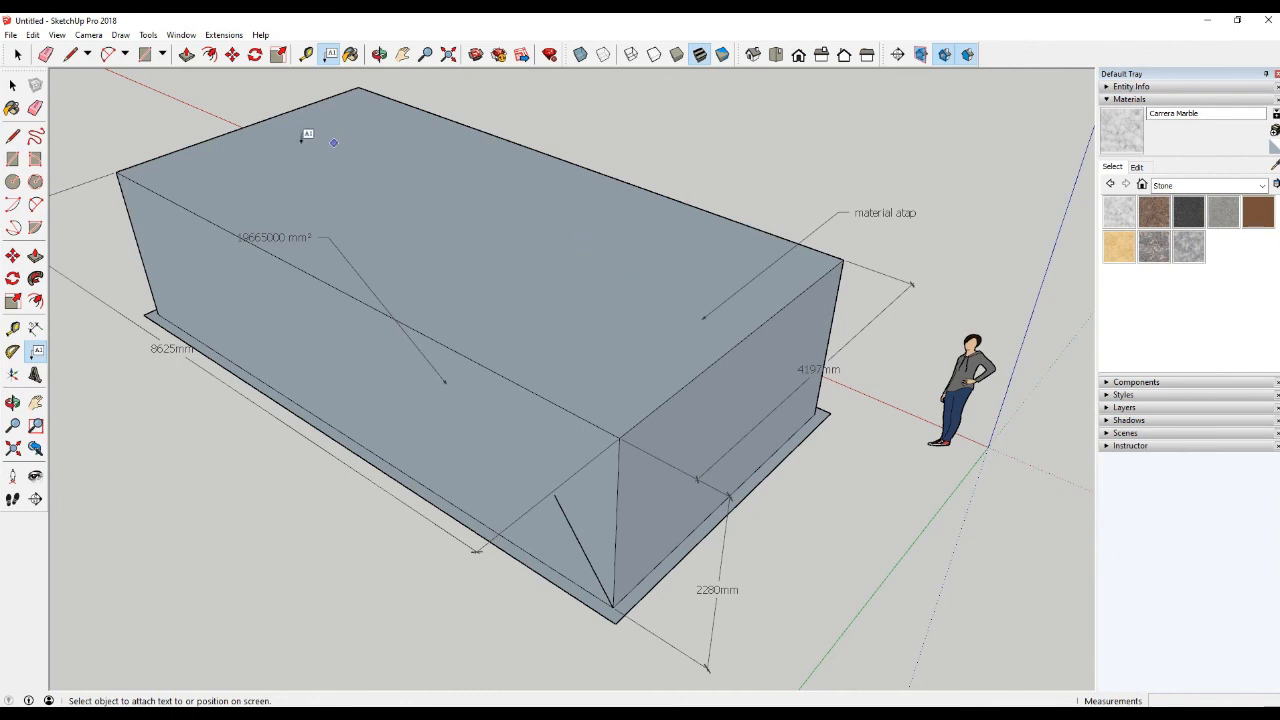
click(148, 34)
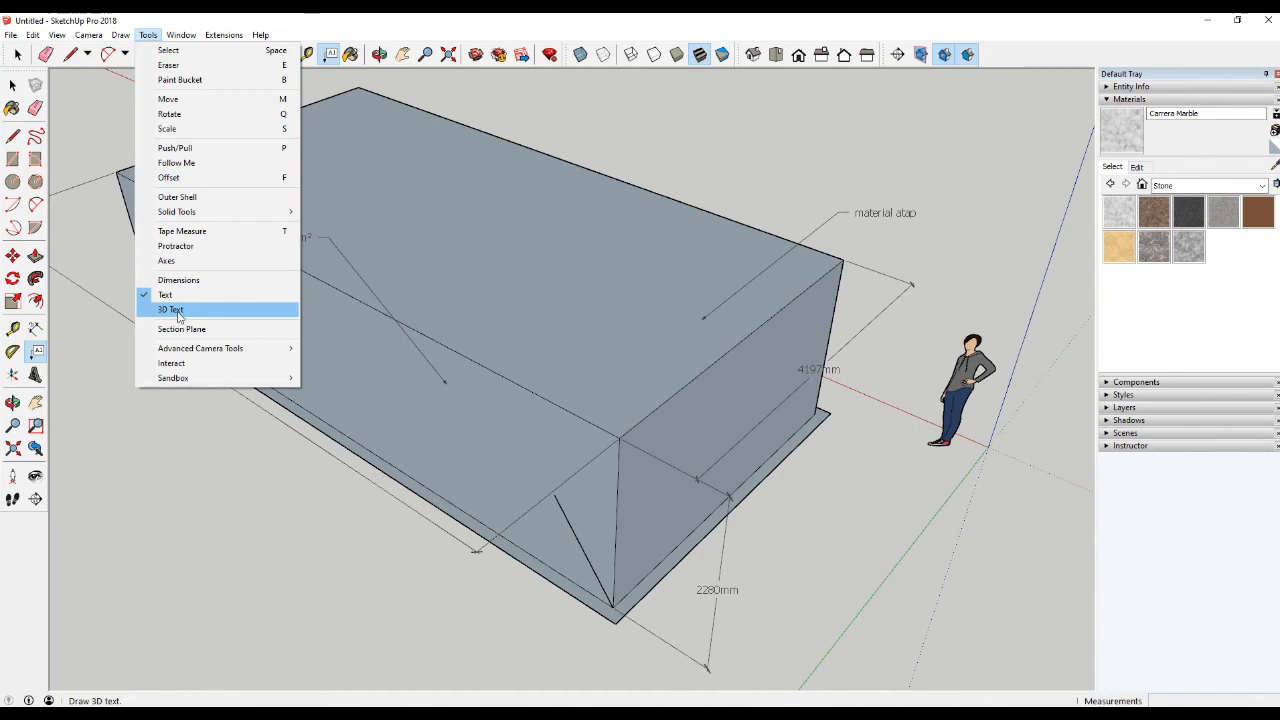
click(178, 312)
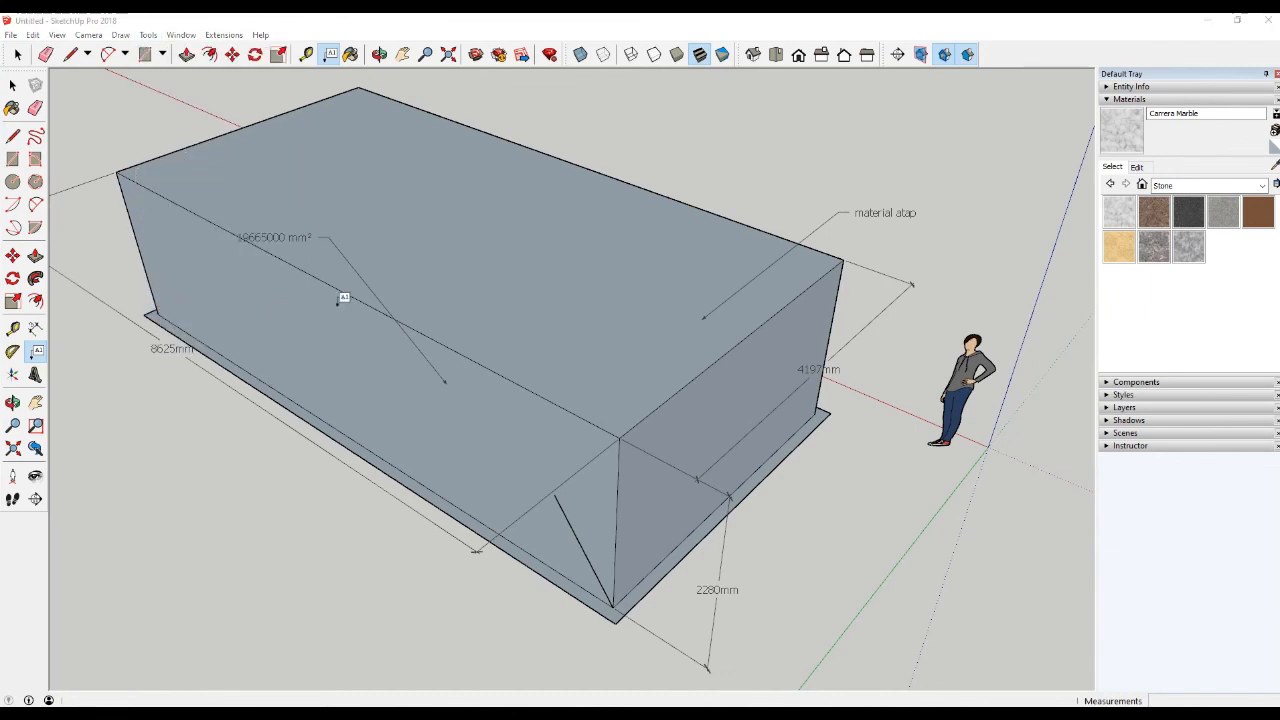
drag(566, 328, 576, 200)
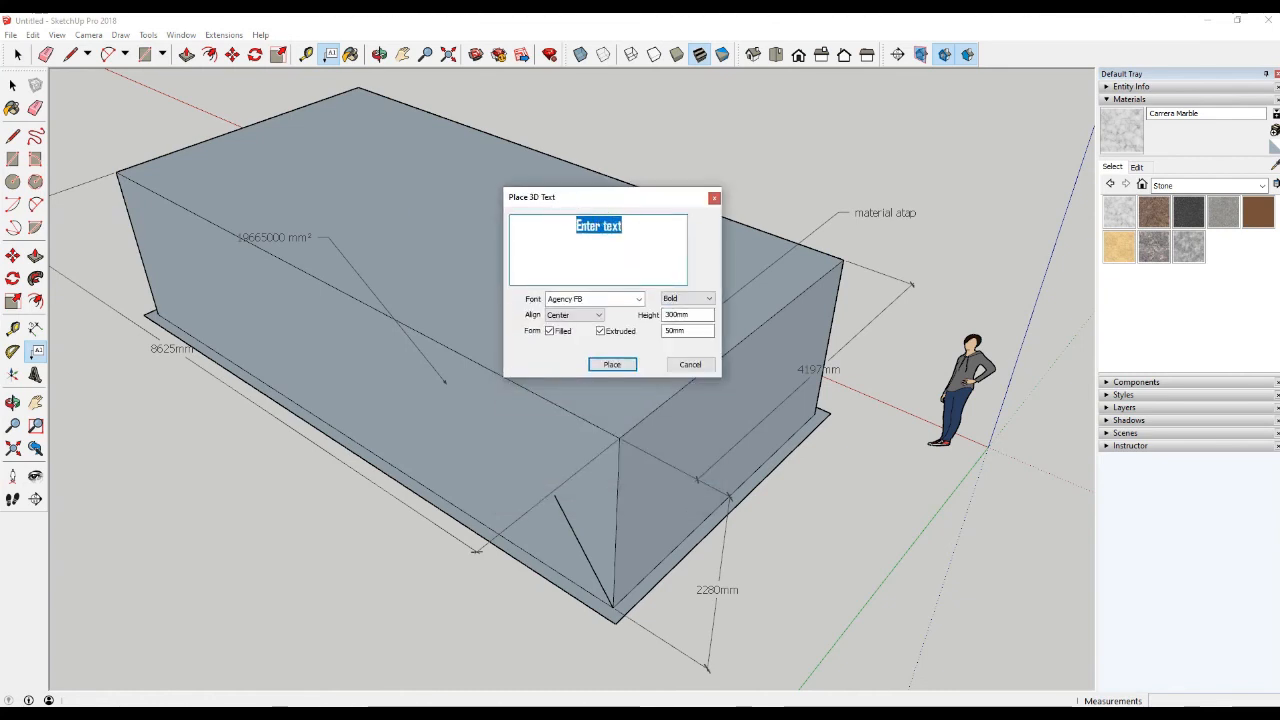
text(rum)
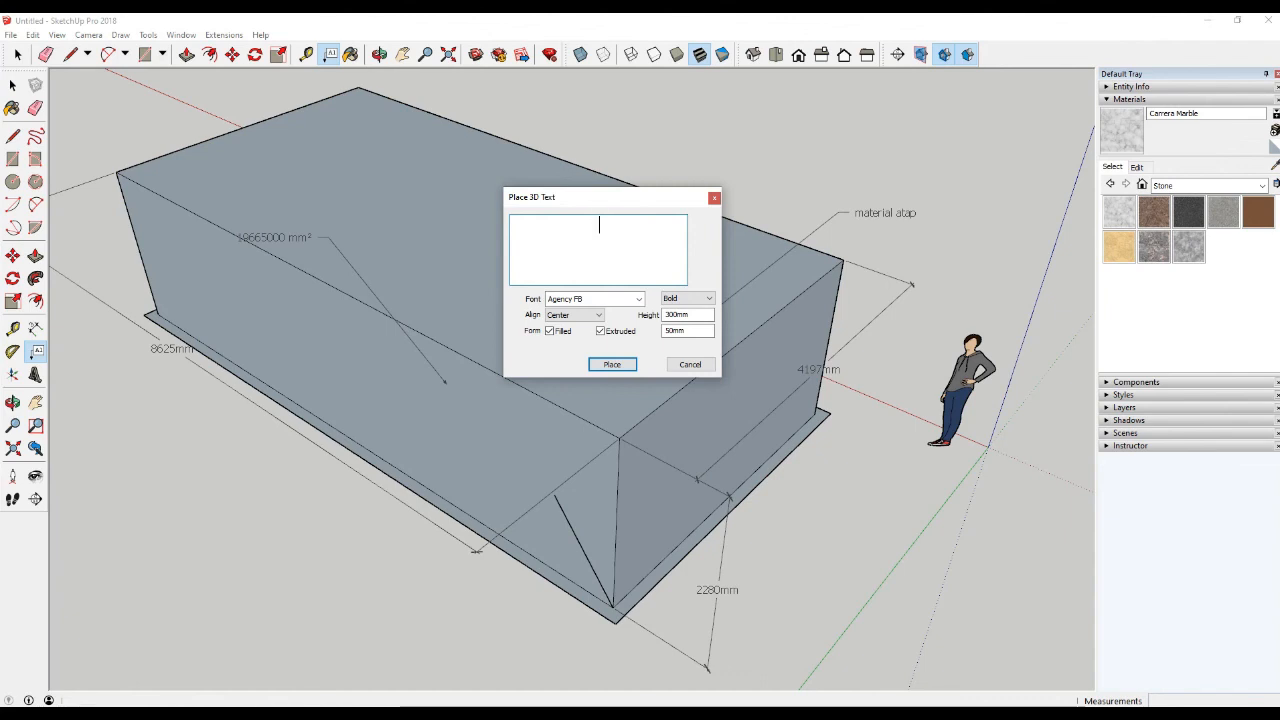
text(UM)
key(BackSpace)
key(BackSpace)
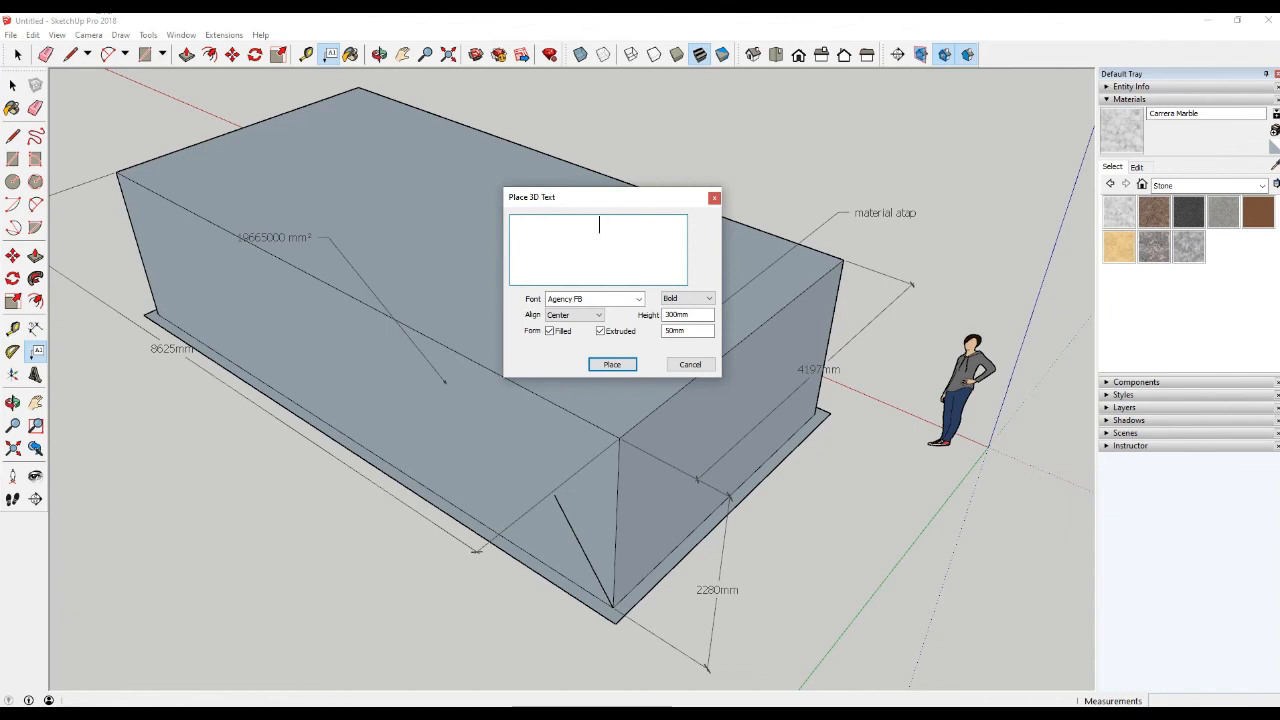
text(ARSITEKTUR)
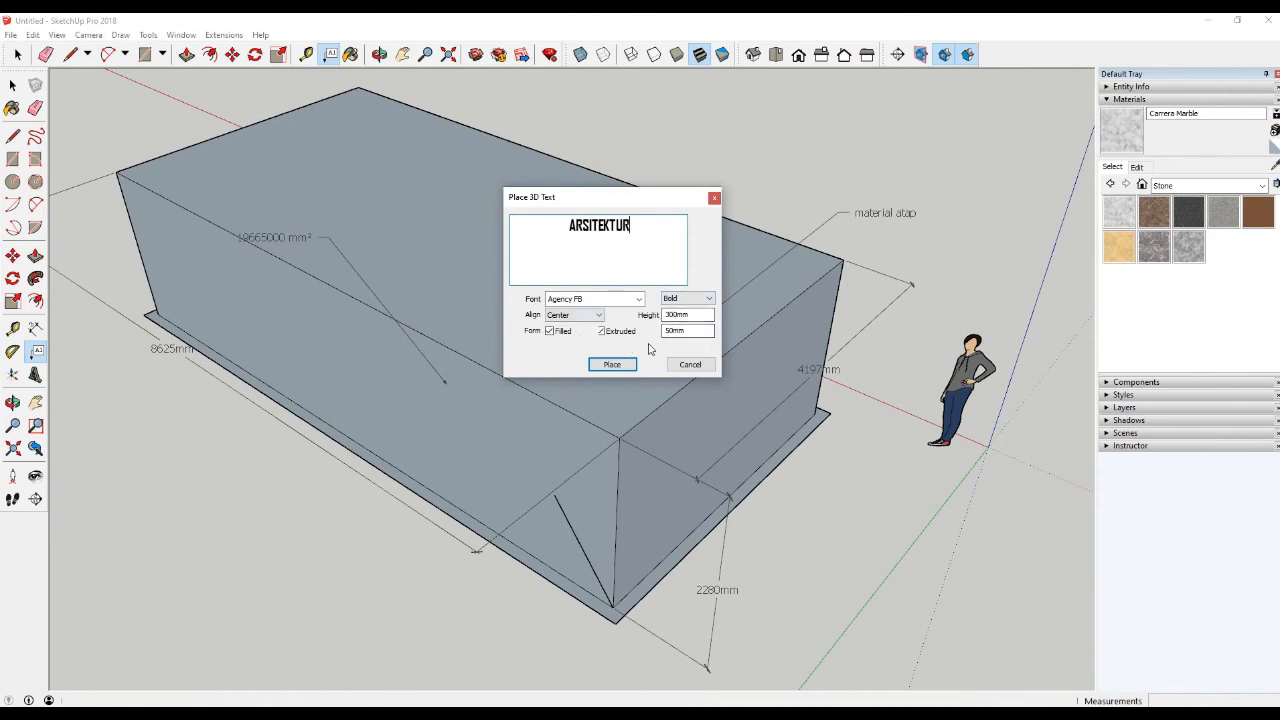
Place the ARSITEKTUR 3D text on the box's long front face near the front vertical corner
click(614, 364)
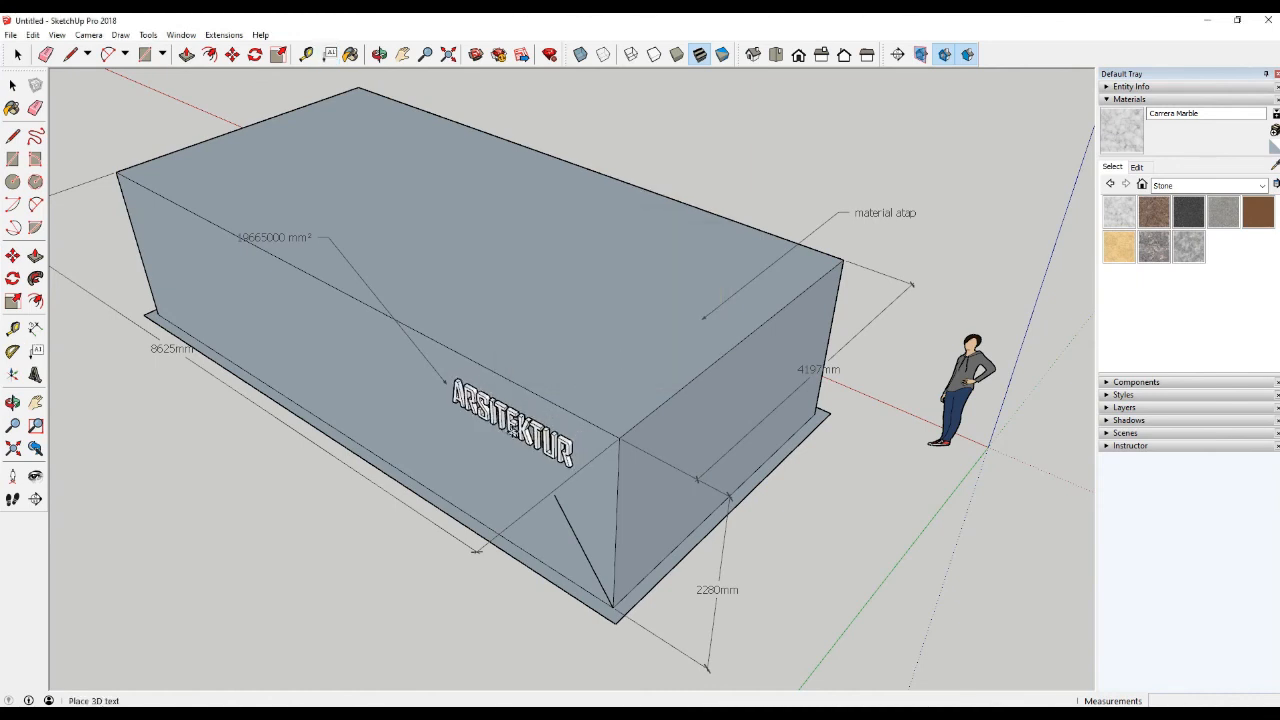
scroll(513, 428, up, 3)
click(540, 415)
Try scaling the ARSITEKTUR 3D text uniformly from two opposite corners, and undo both scalings
middle_drag(540, 415, 622, 373)
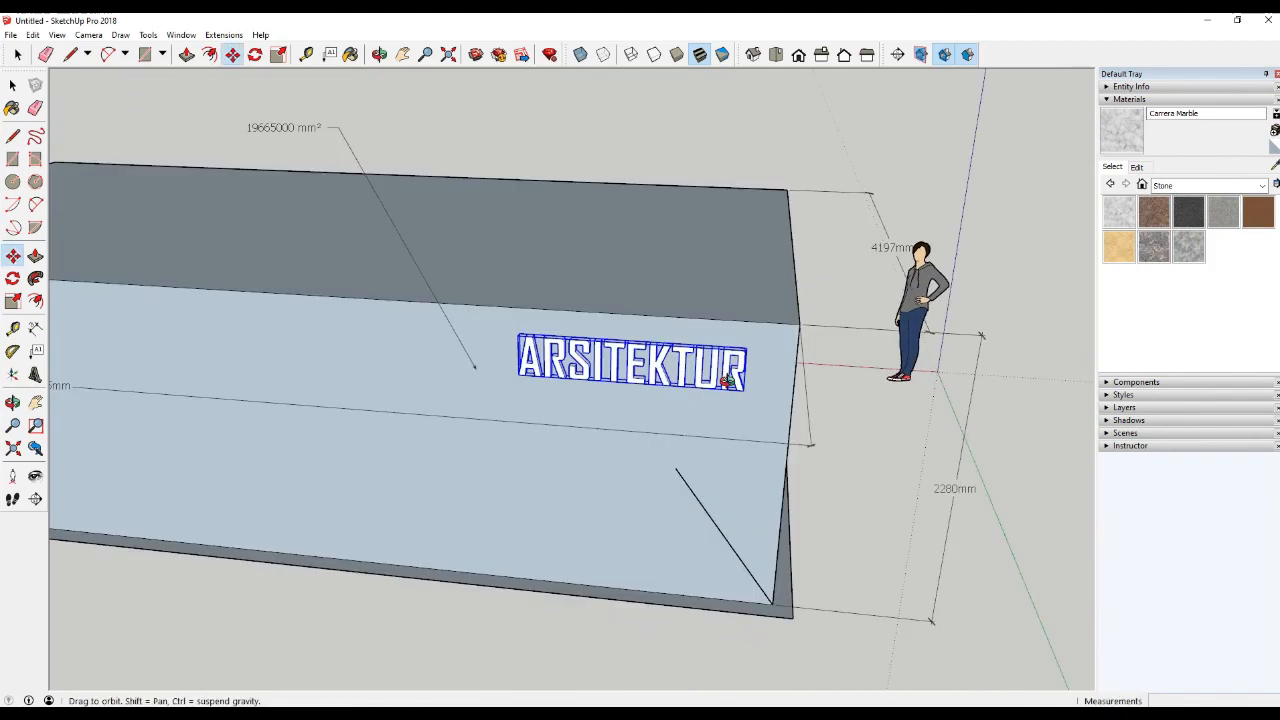
scroll(667, 360, up, 3)
scroll(500, 330, up, 3)
scroll(401, 323, down, 3)
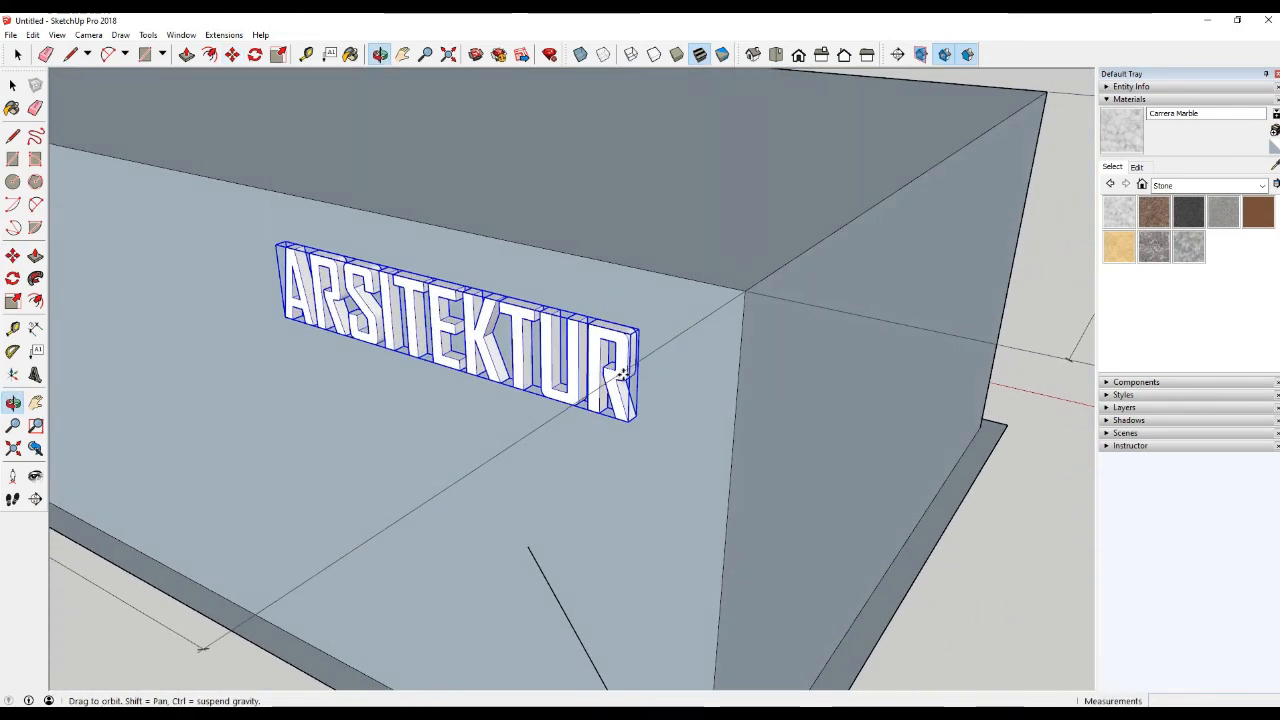
key(s)
drag(632, 422, 675, 470)
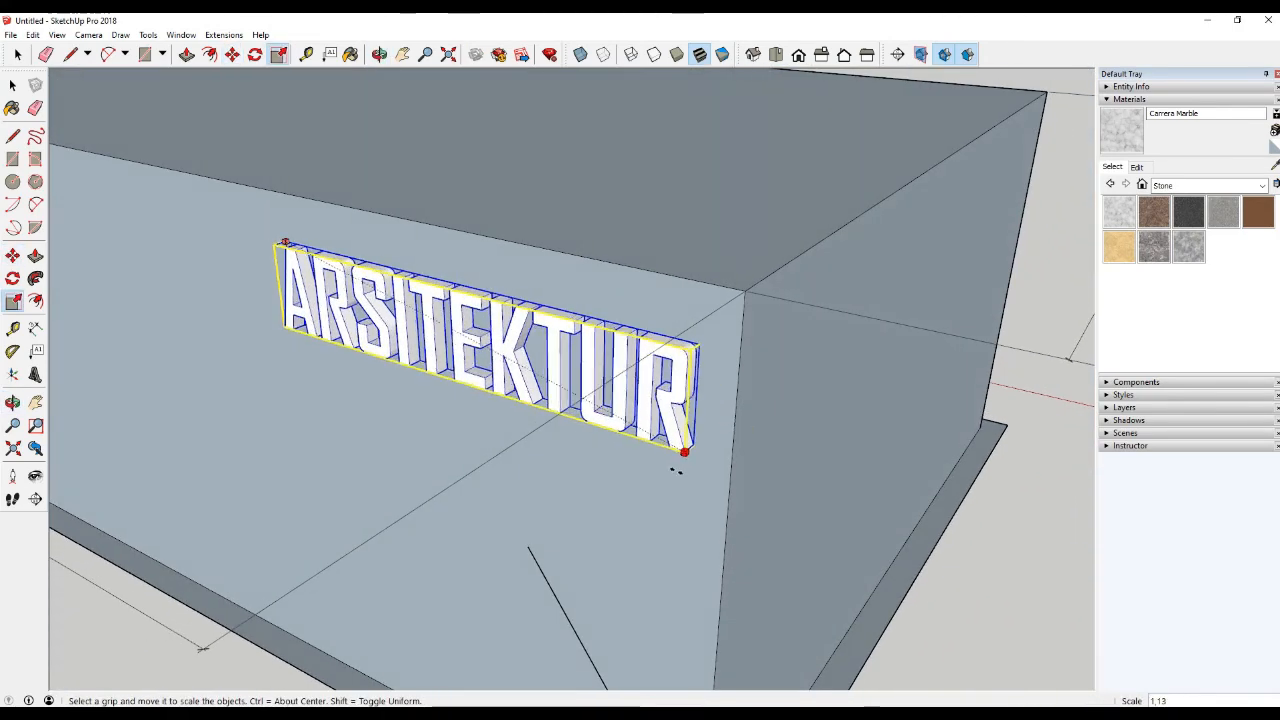
drag(285, 243, 404, 307)
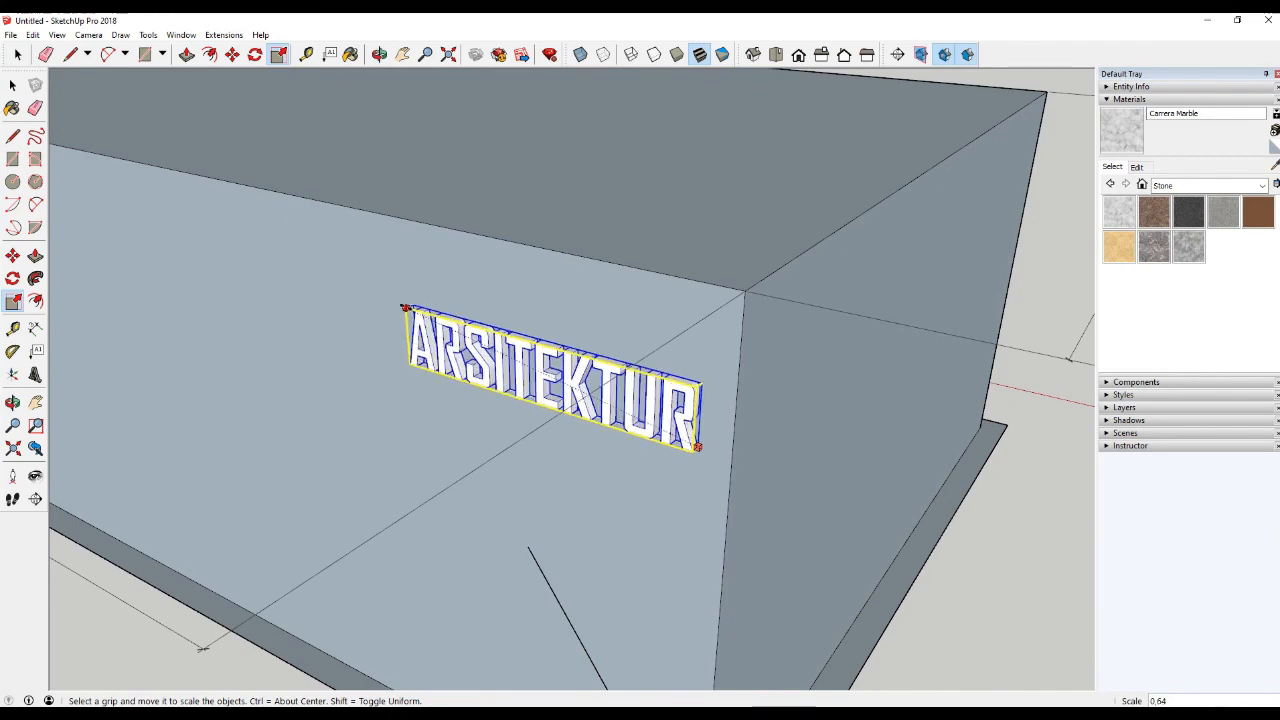
key(ctrl+z)
key(ctrl+z)
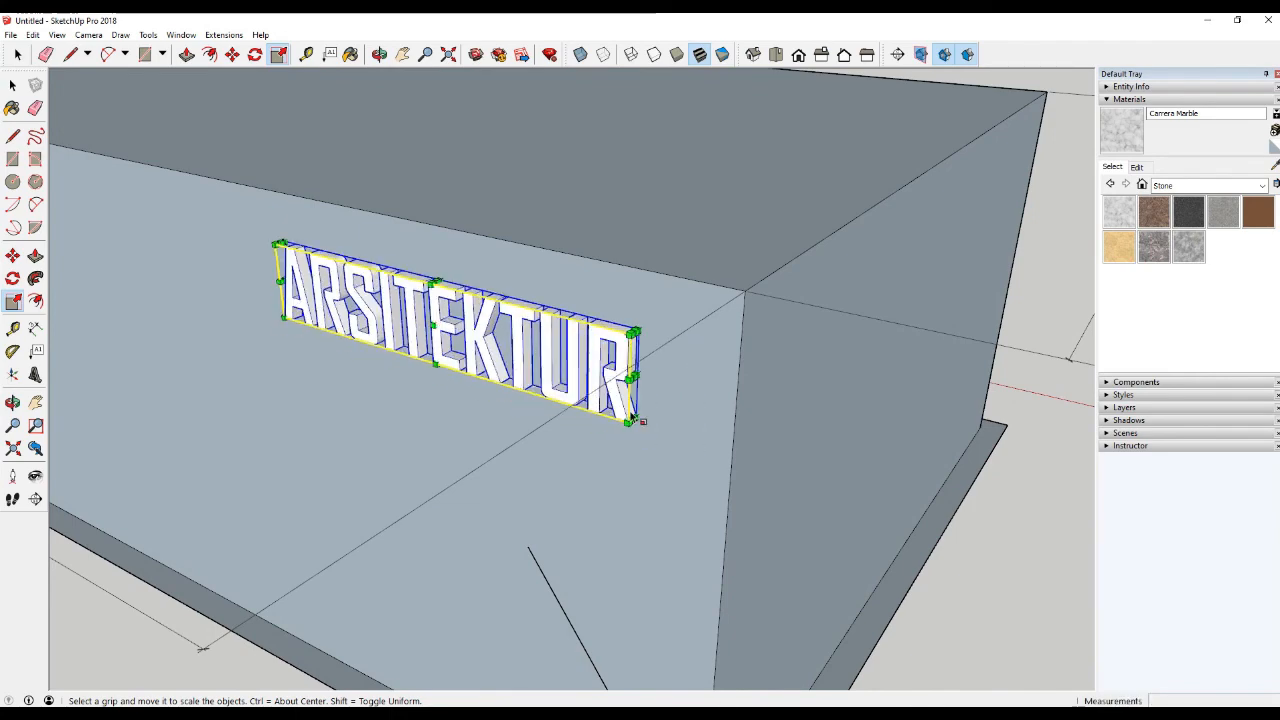
Scale the ARSITEKTUR 3D text in depth only, stretching the letters outward from the long front face
middle_drag(632, 418, 550, 340)
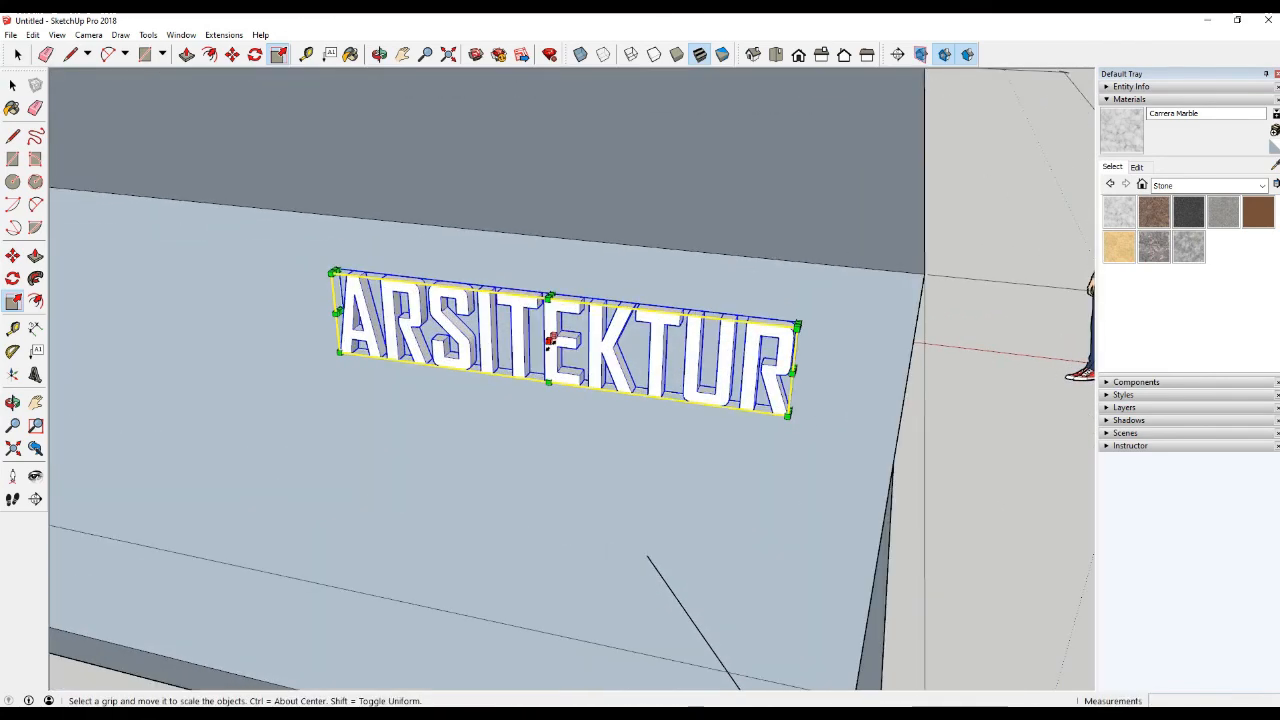
drag(550, 340, 550, 405)
key(space)
middle_drag(550, 405, 528, 530)
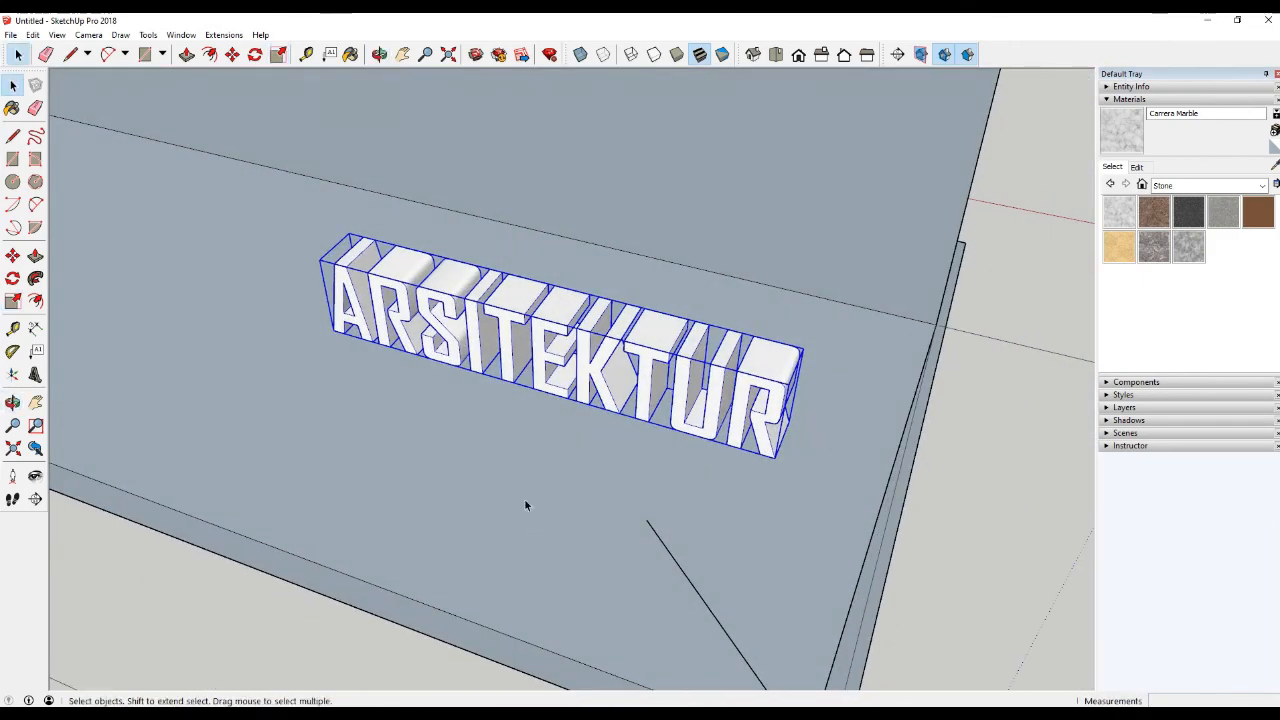
scroll(526, 418, down, 2)
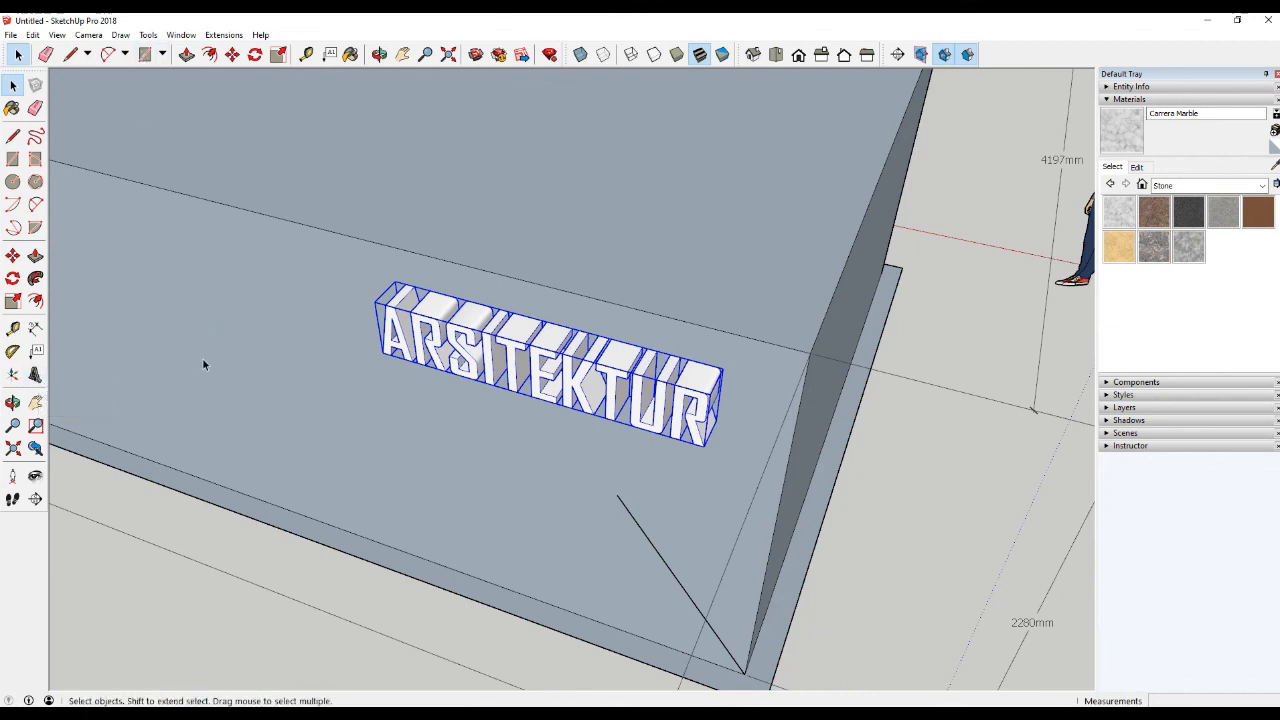
Start a new 3D text and look through its font and weight options, keeping Agency FB in Bold
click(148, 34)
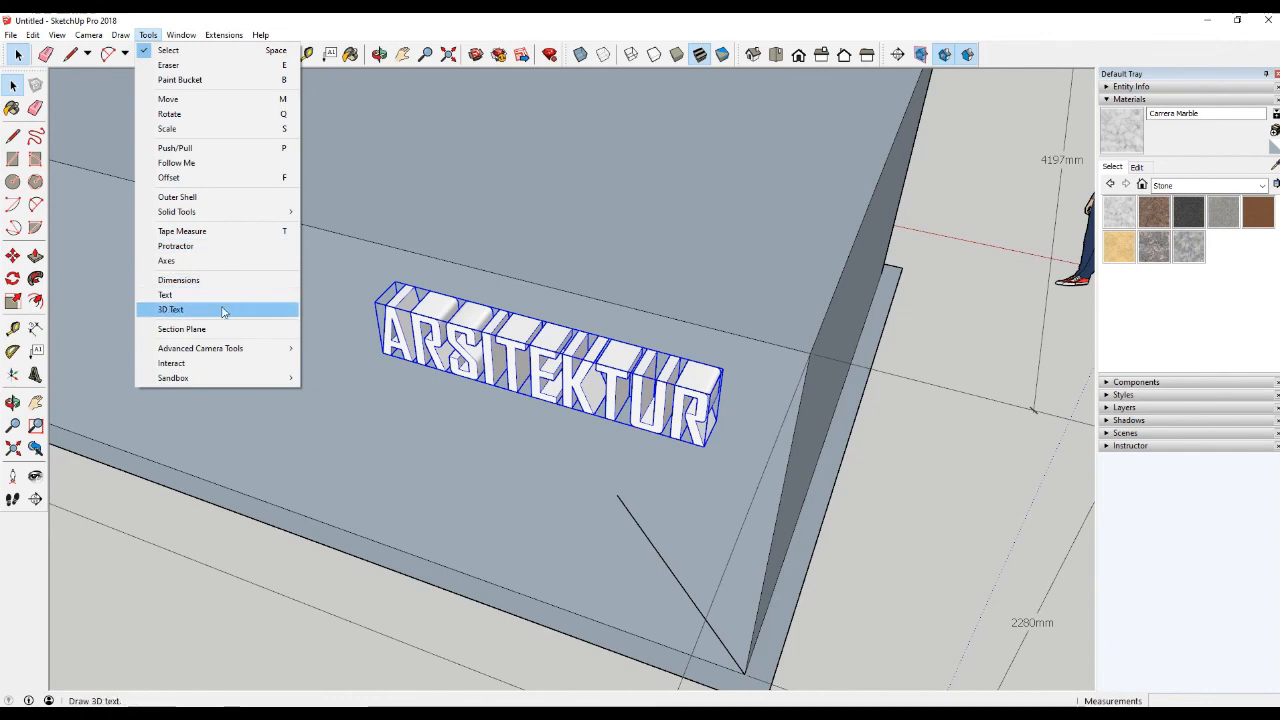
click(221, 308)
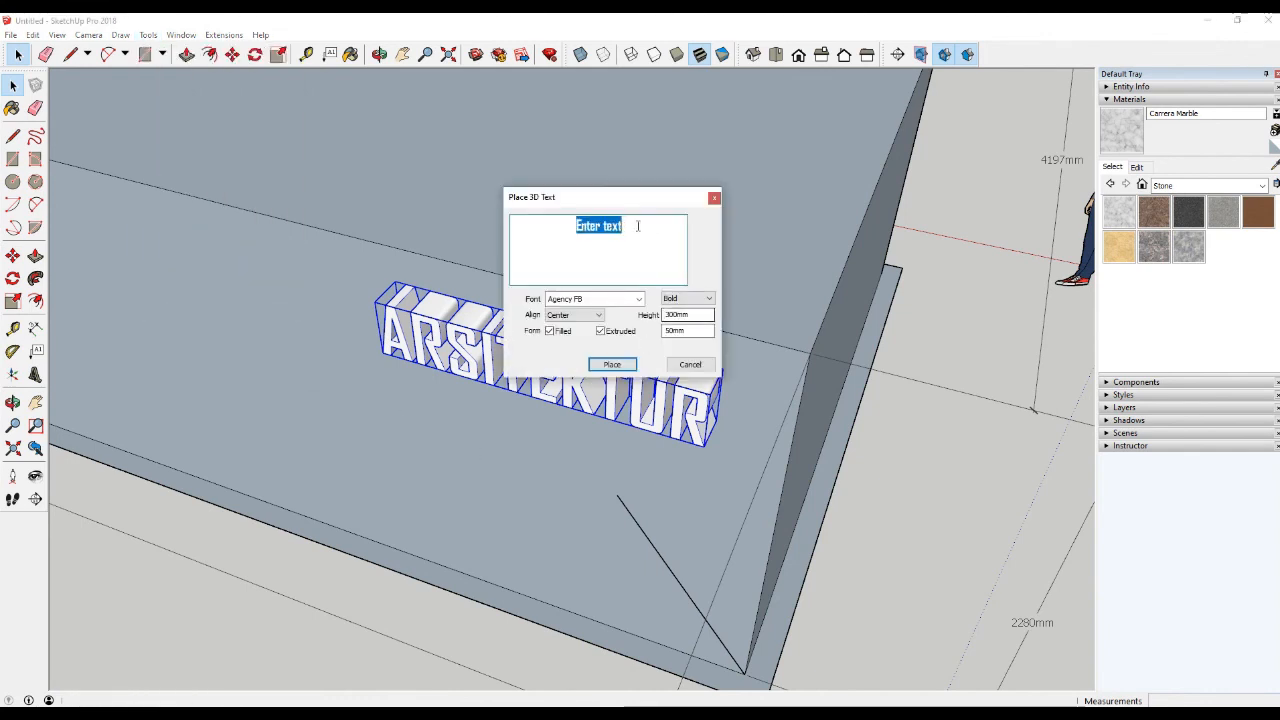
click(638, 298)
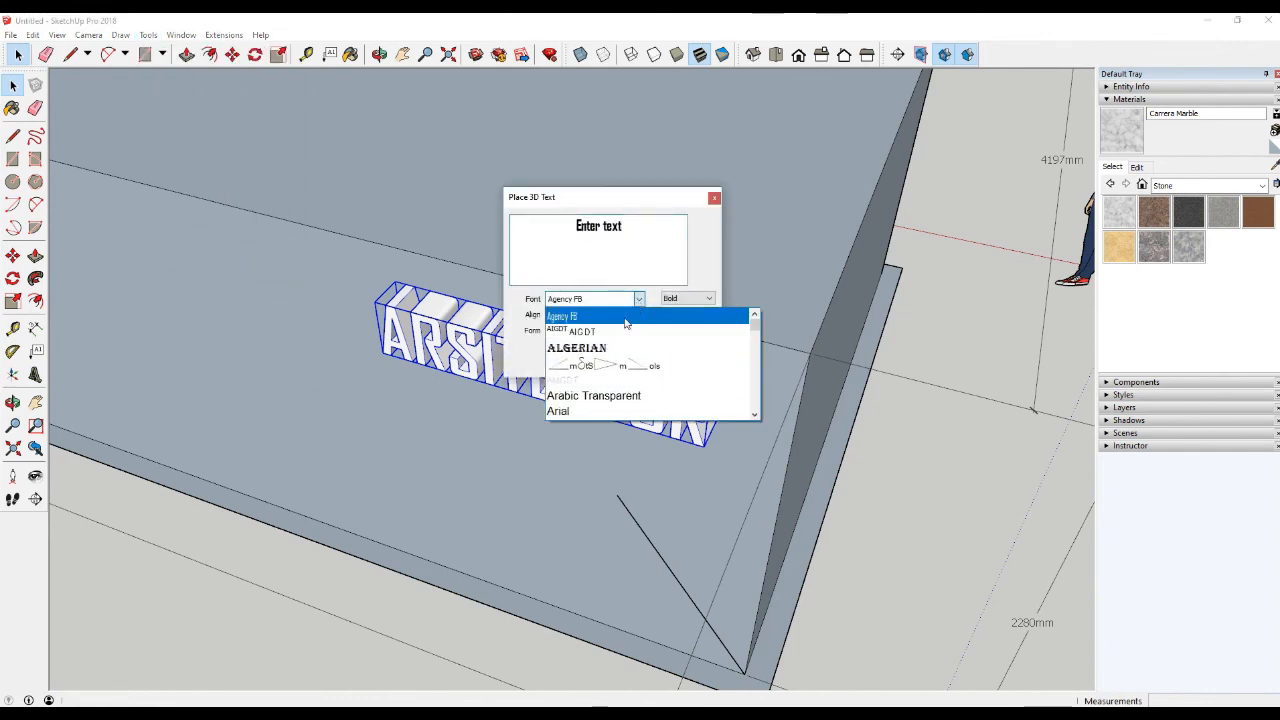
scroll(621, 395, down, 5)
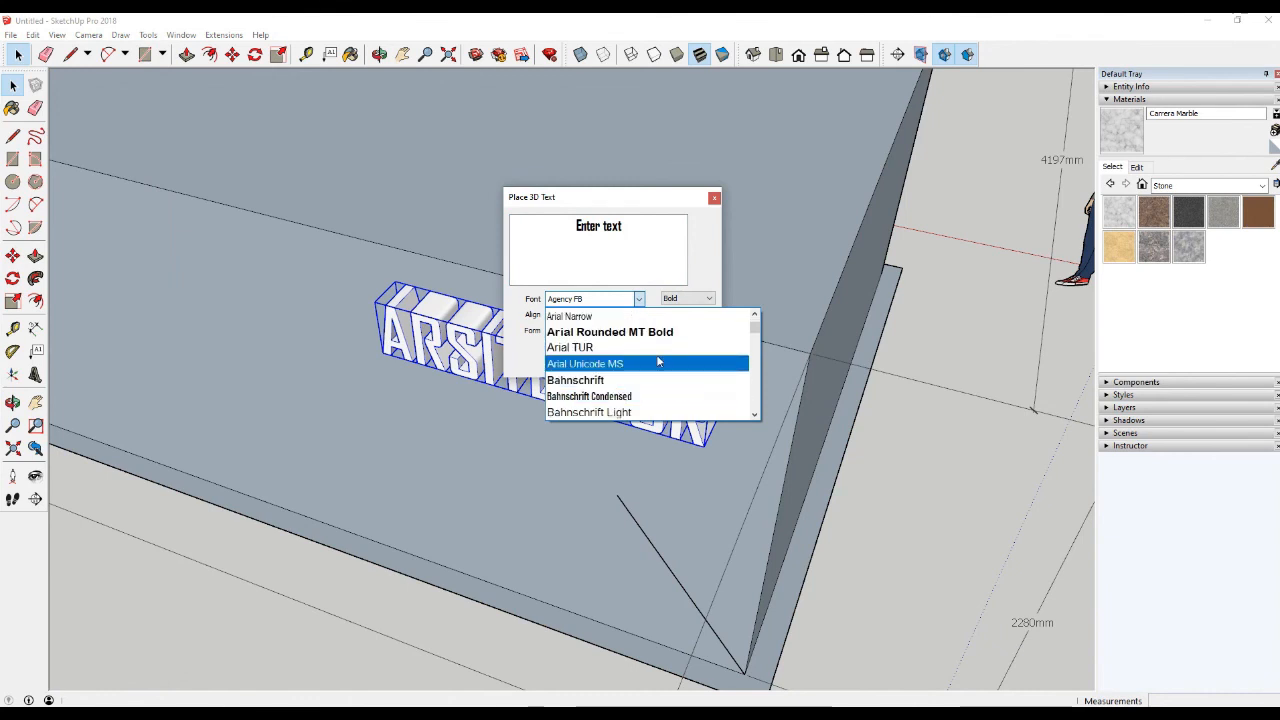
scroll(641, 370, down, 1)
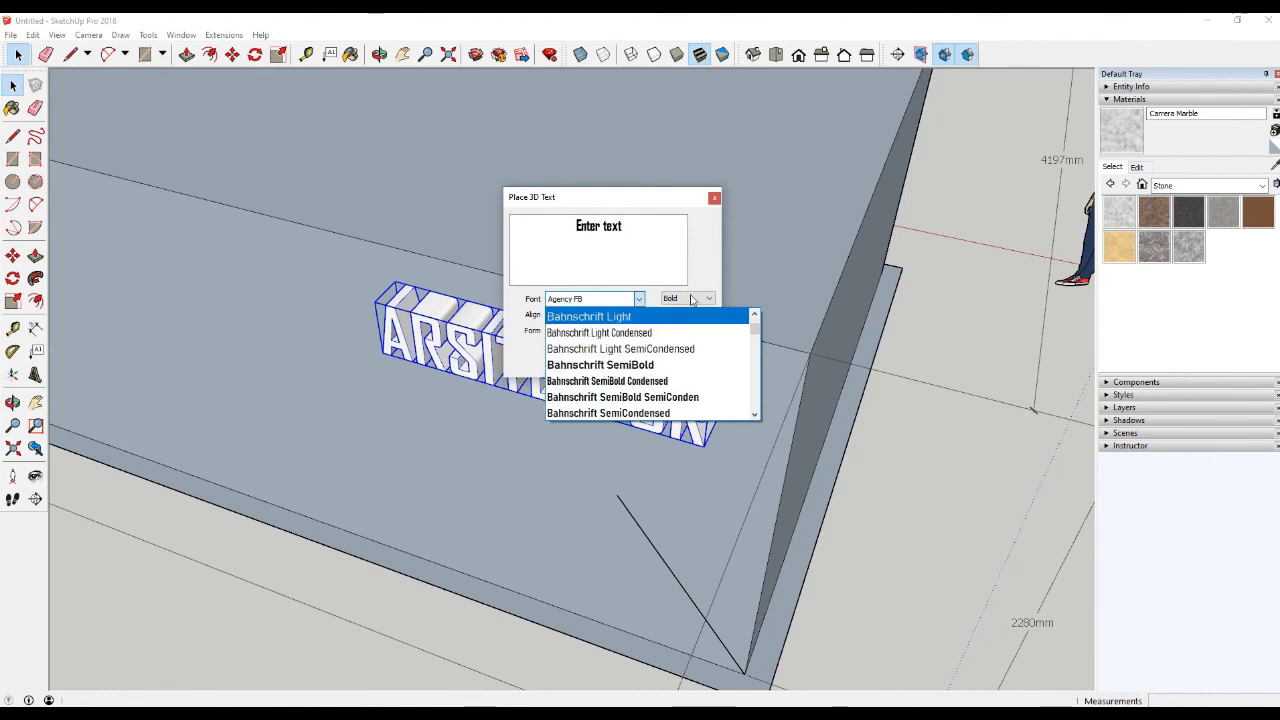
click(712, 285)
click(703, 300)
click(692, 313)
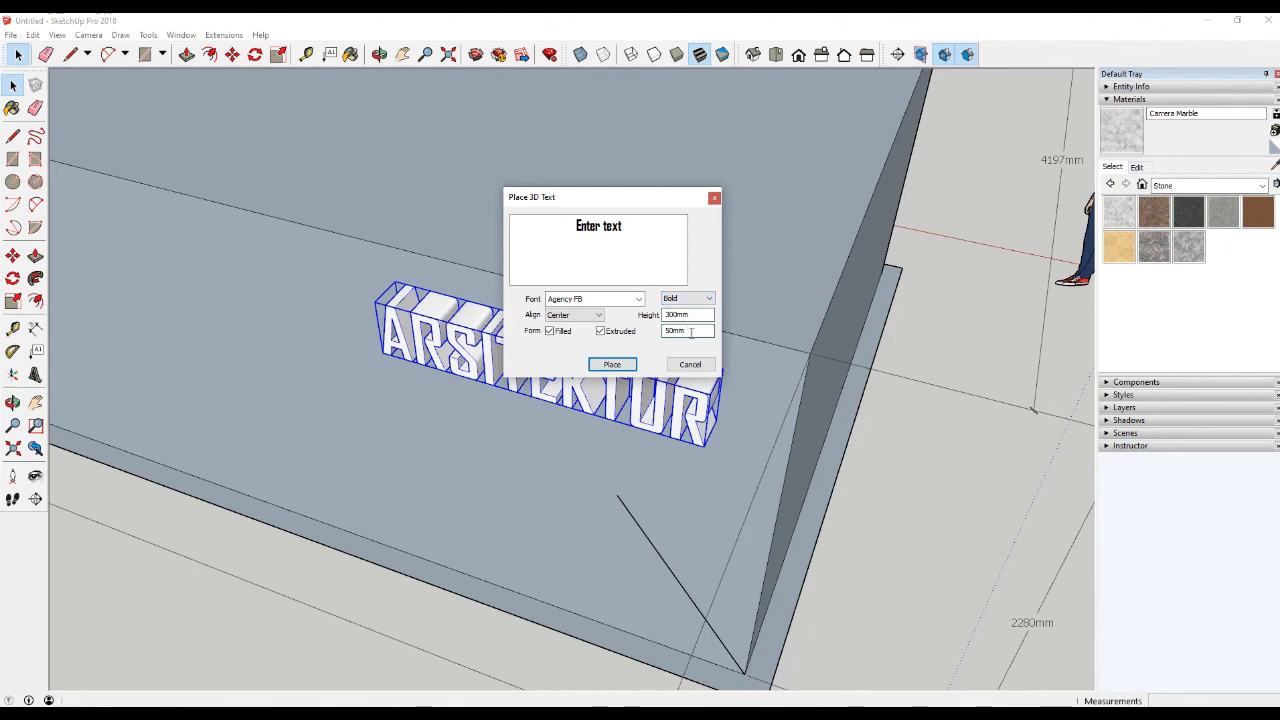
Place the default "Enter text" 3D text, with 300 mm height and 50 mm extrusion, on the box's top face above ARSITEKTUR
click(690, 333)
click(611, 364)
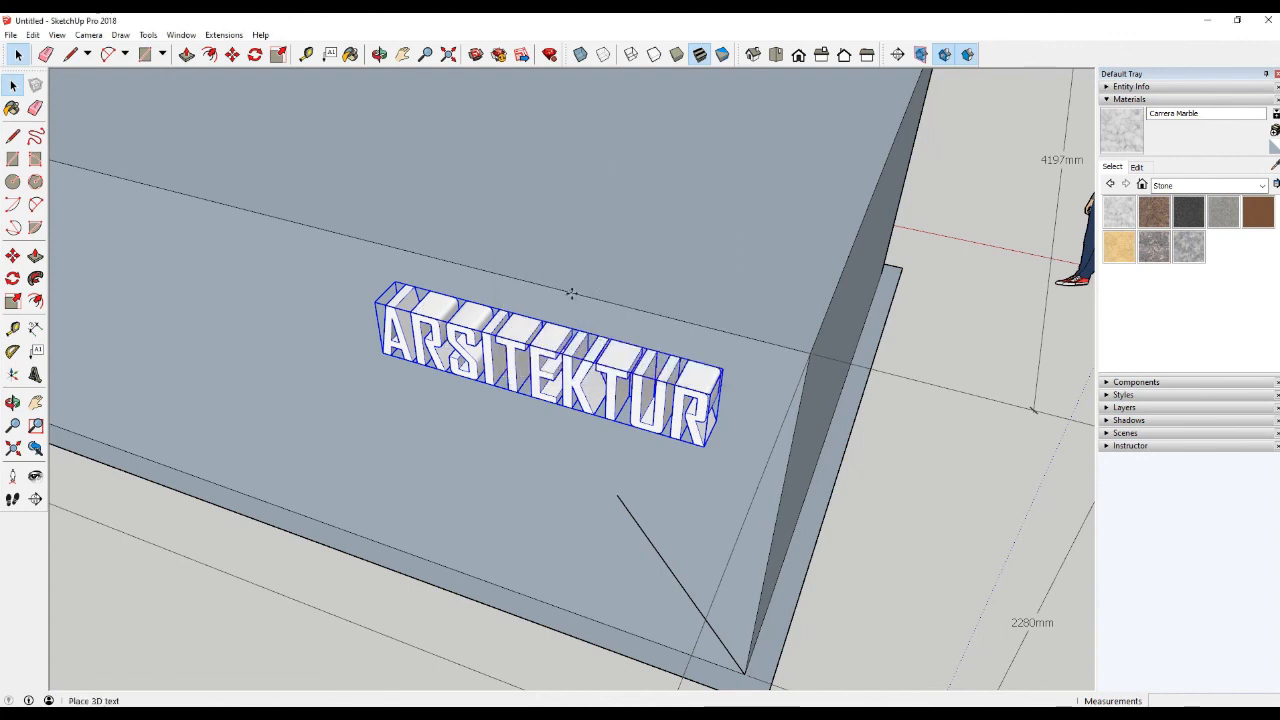
scroll(571, 293, down, 3)
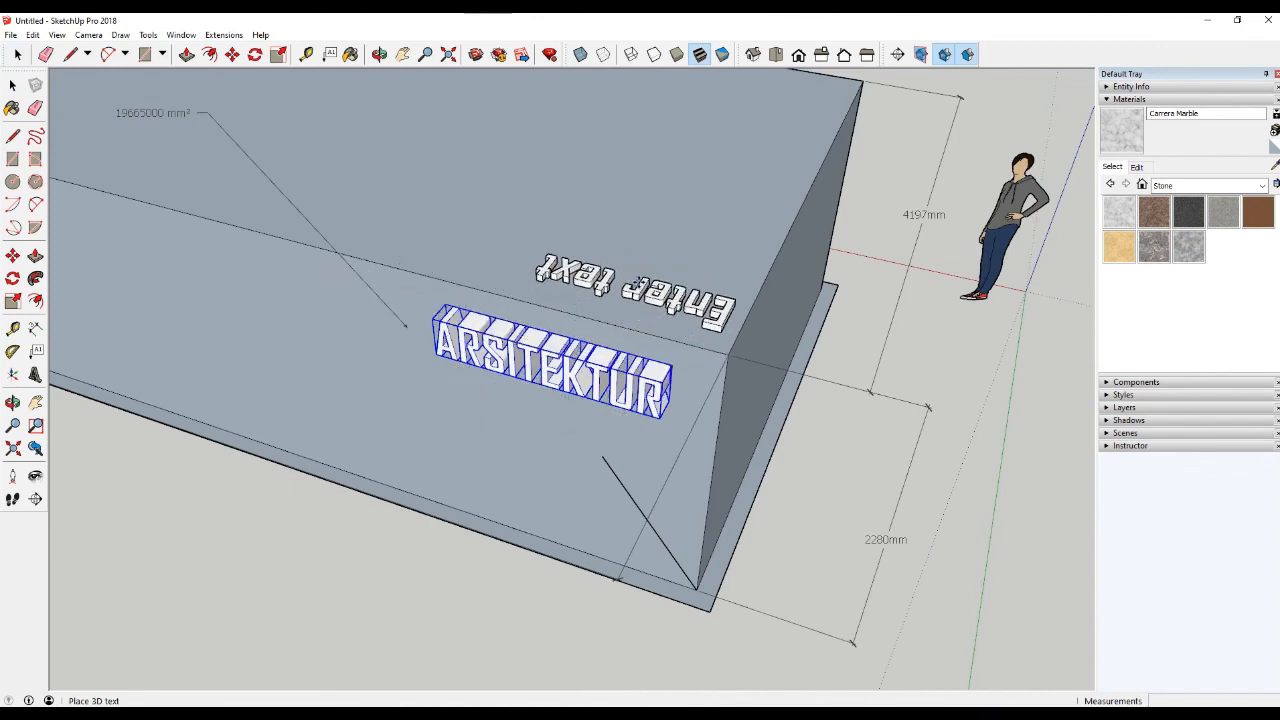
click(638, 280)
middle_drag(742, 328, 595, 210)
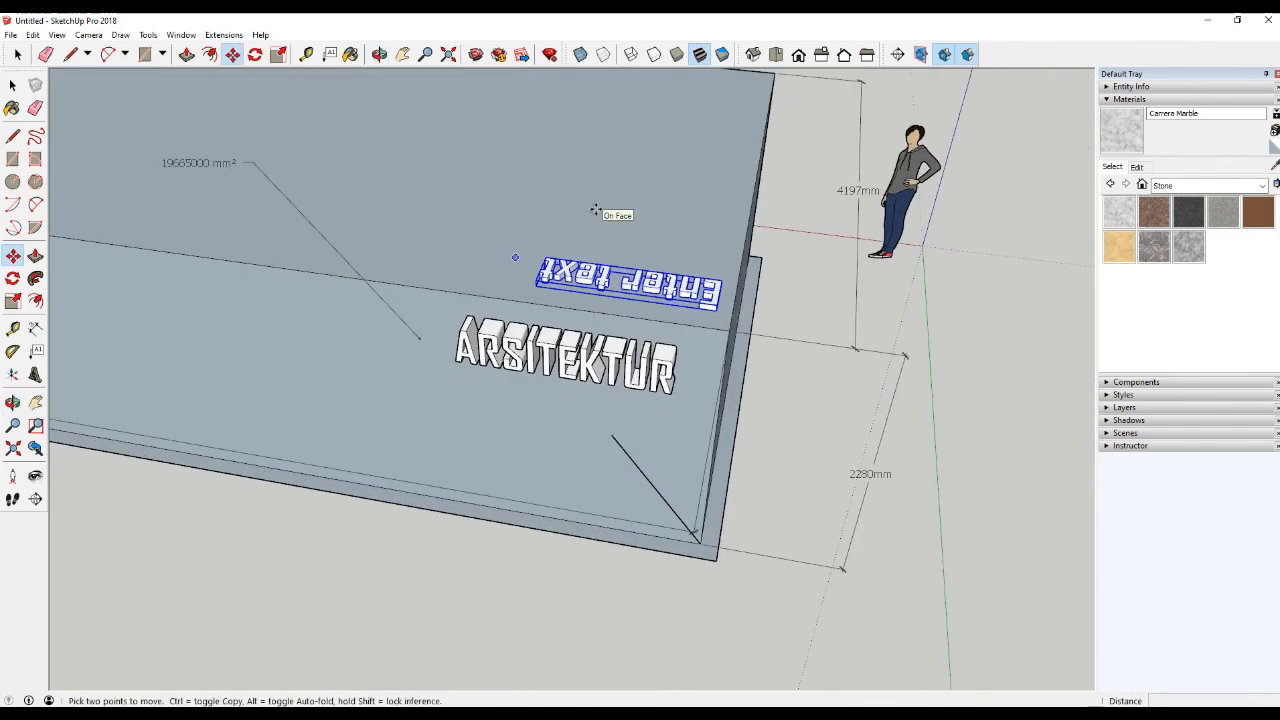
Place a section plane with the default name Section 1 and symbol 1 on the box's long front face
click(148, 34)
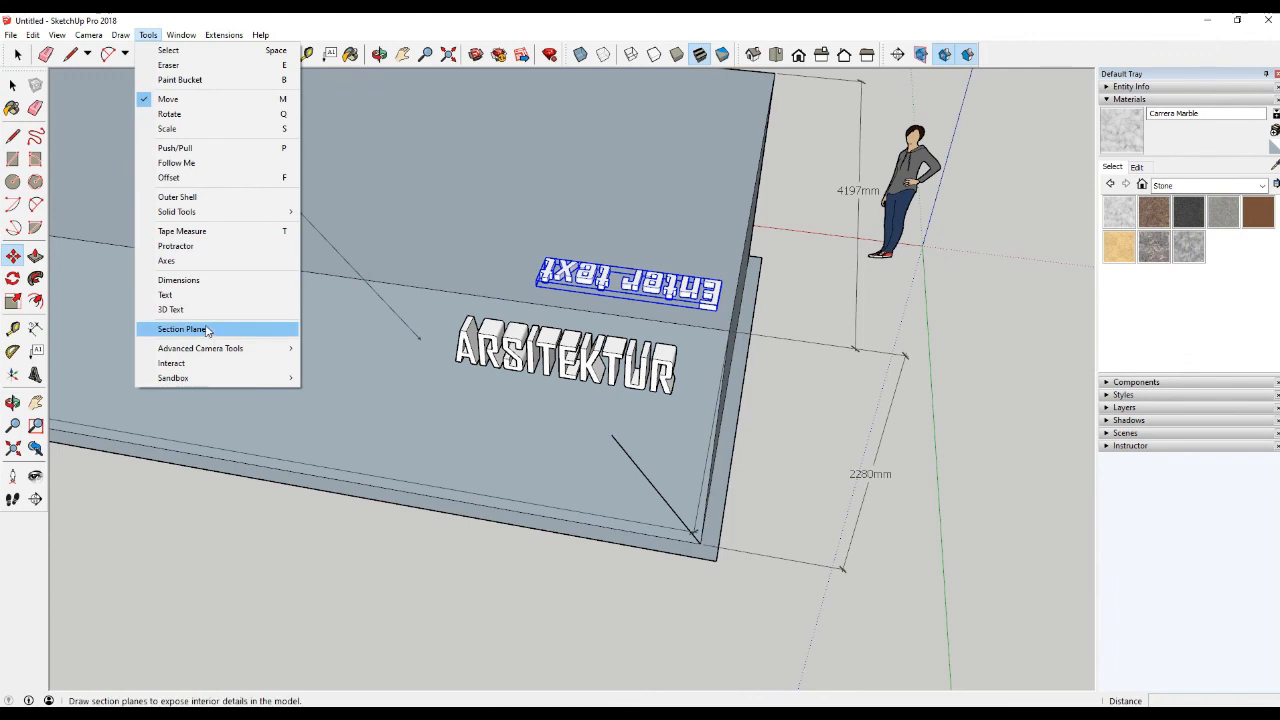
click(182, 329)
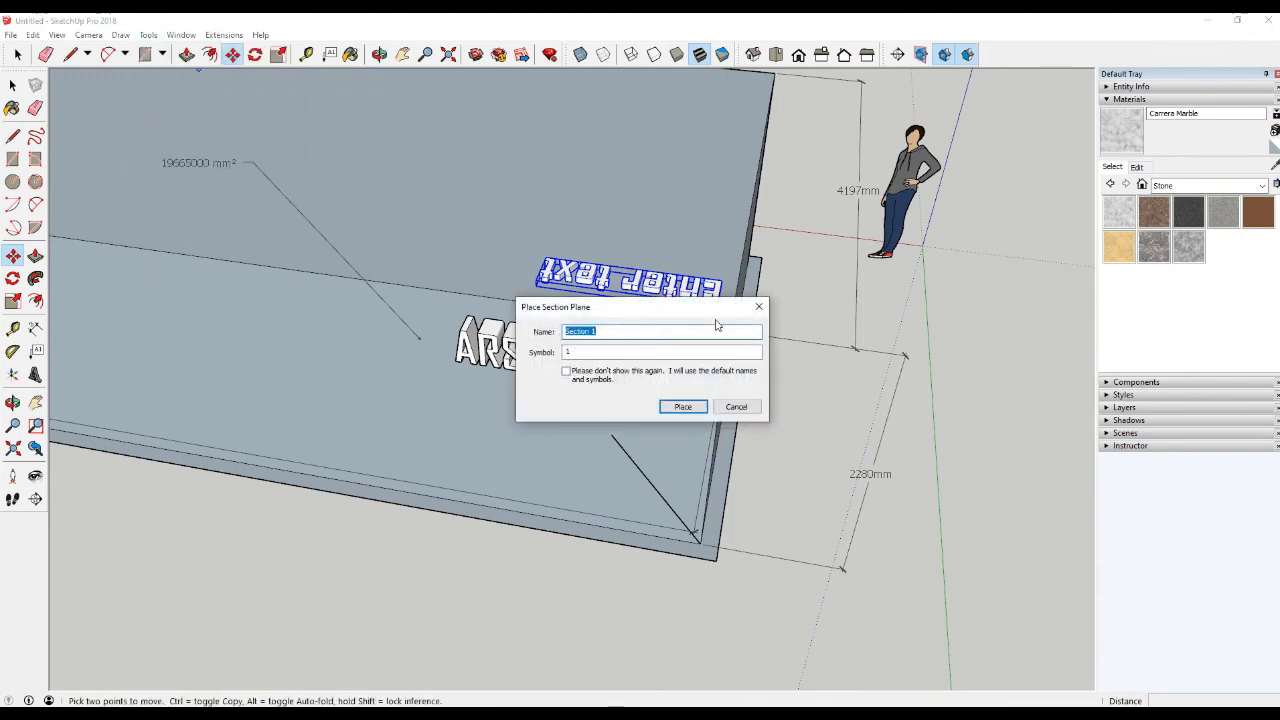
drag(590, 313, 596, 297)
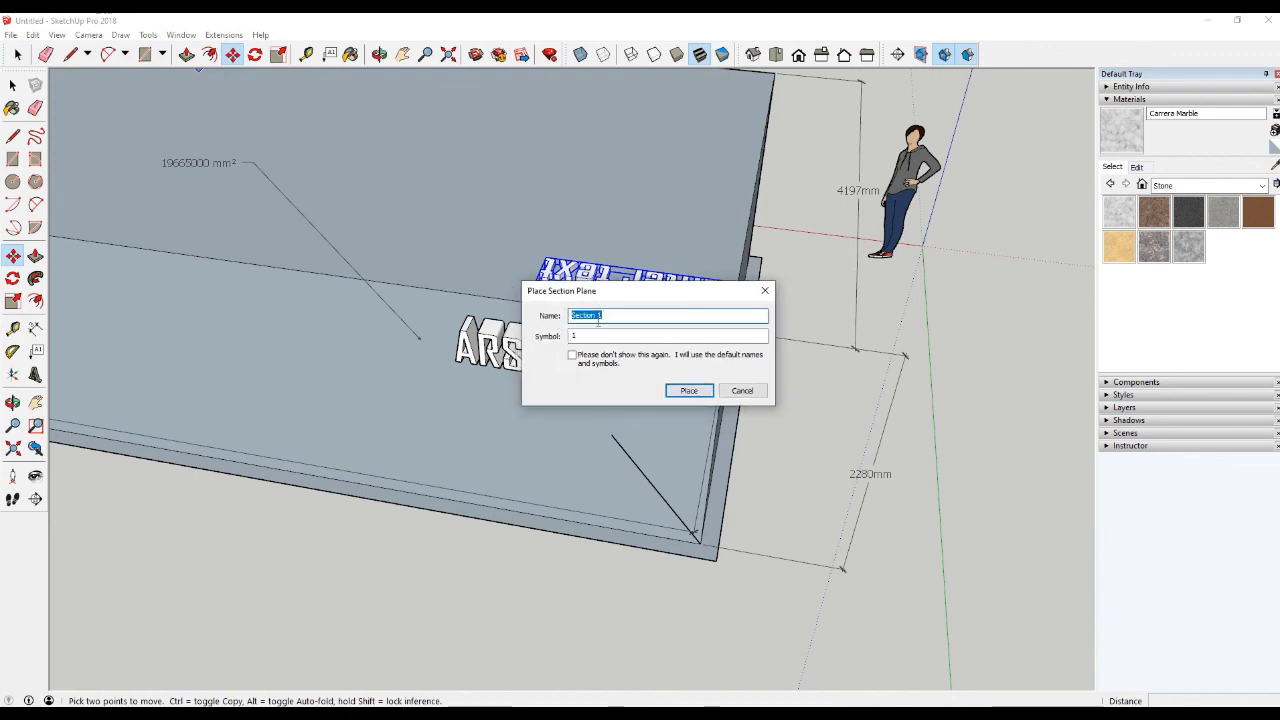
click(686, 390)
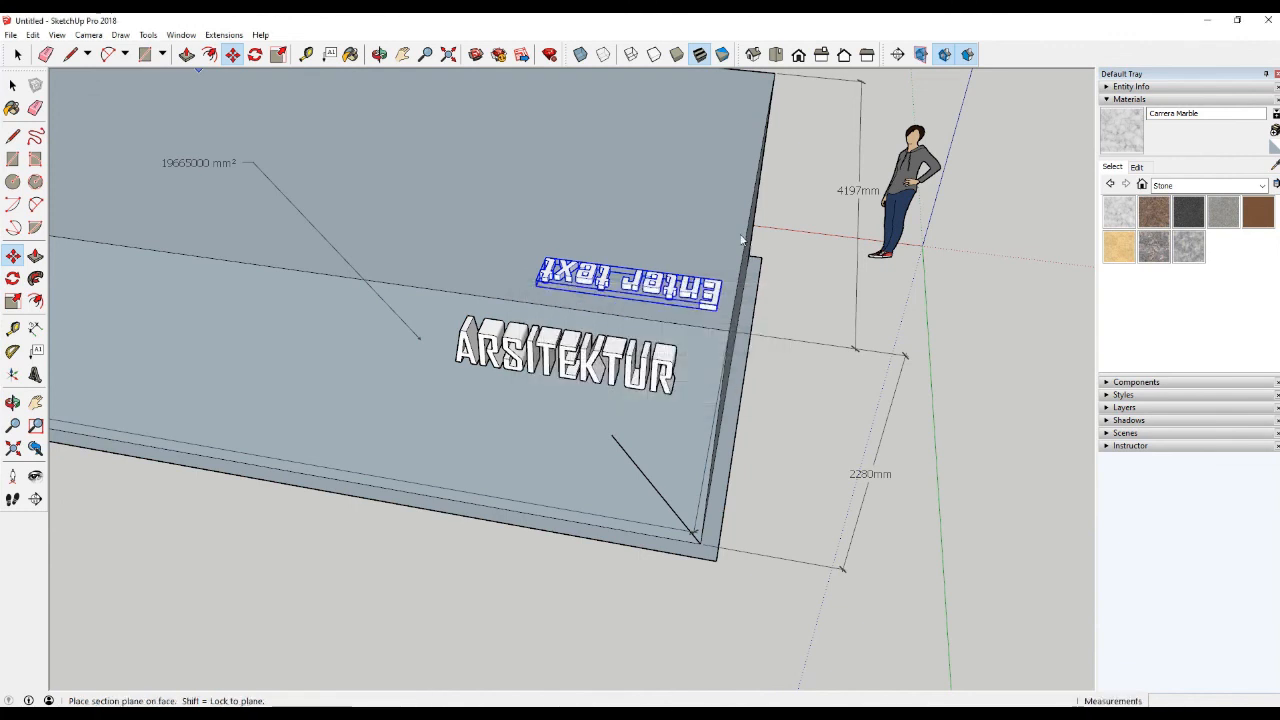
scroll(850, 355, down, 5)
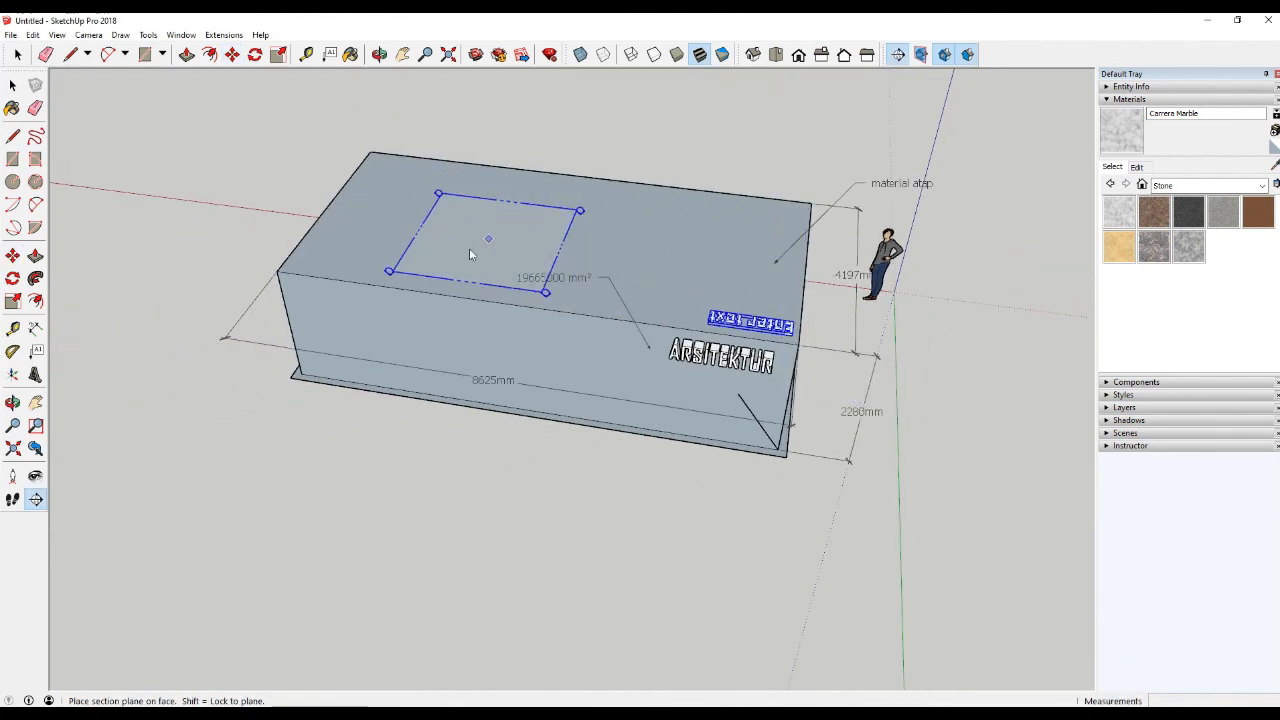
click(408, 345)
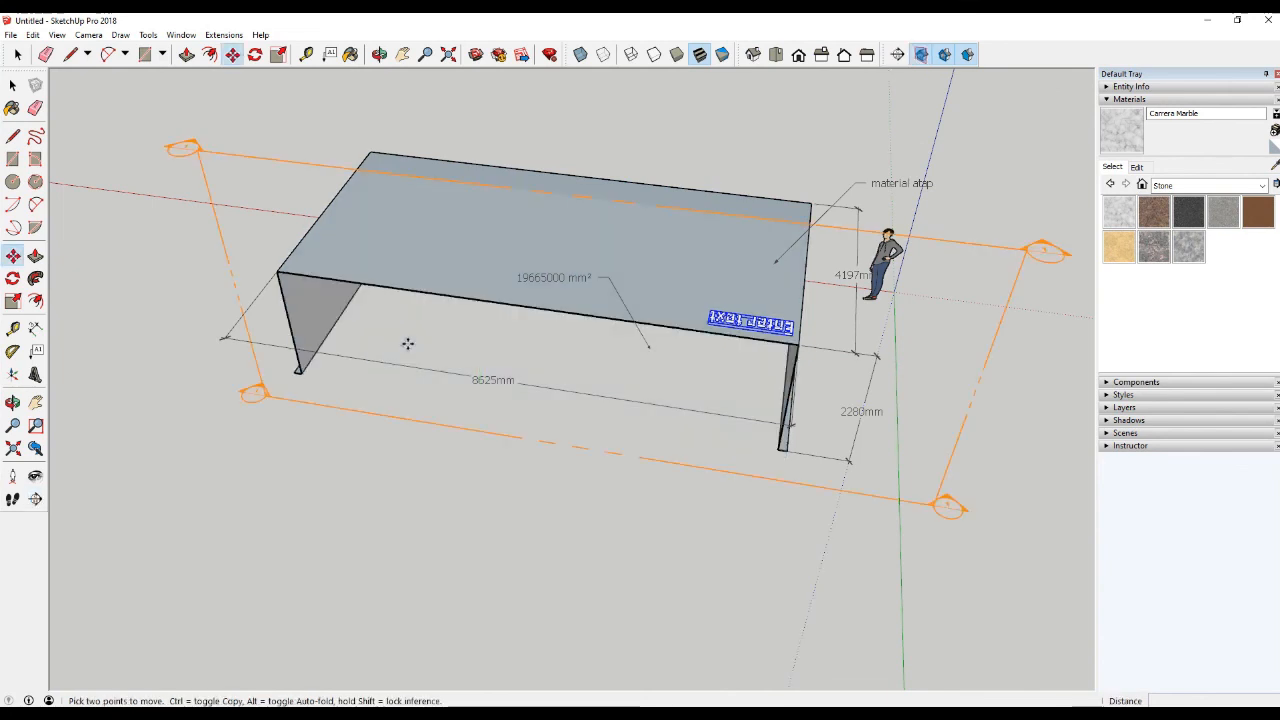
Try moving the vertical section plane back and forth through the box, and cancel the move
key(space)
click(279, 162)
key(m)
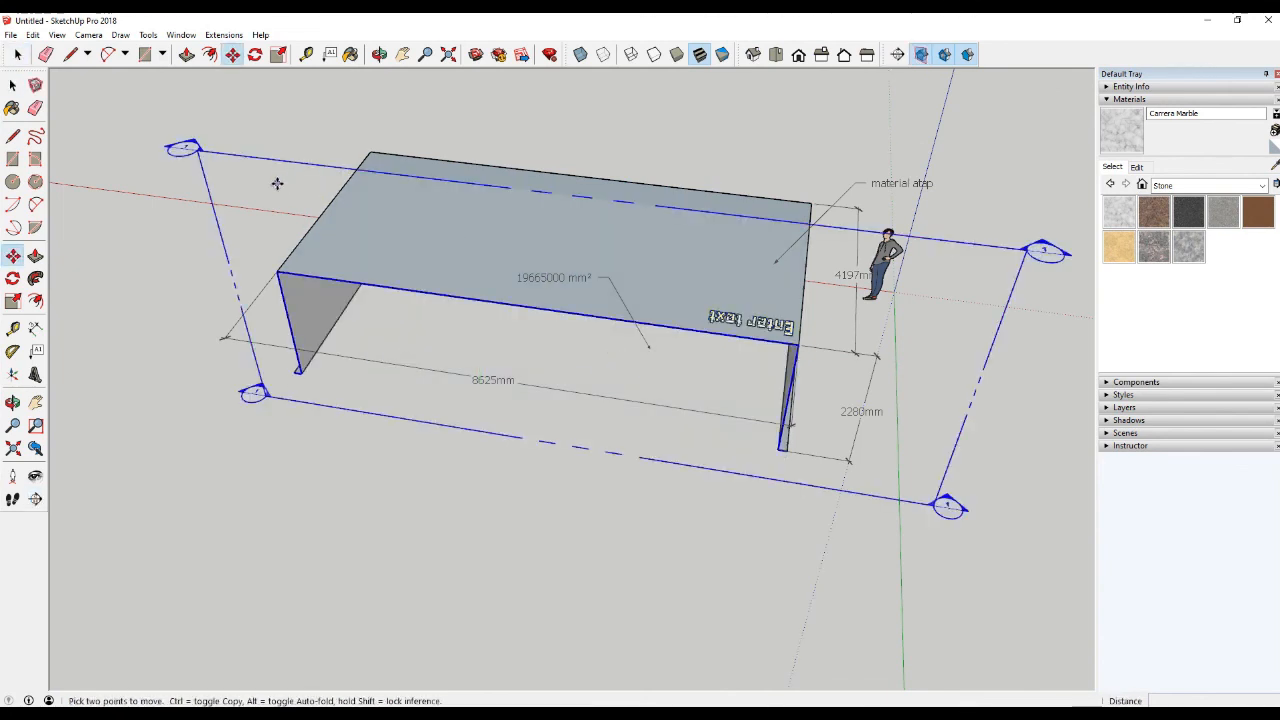
click(278, 180)
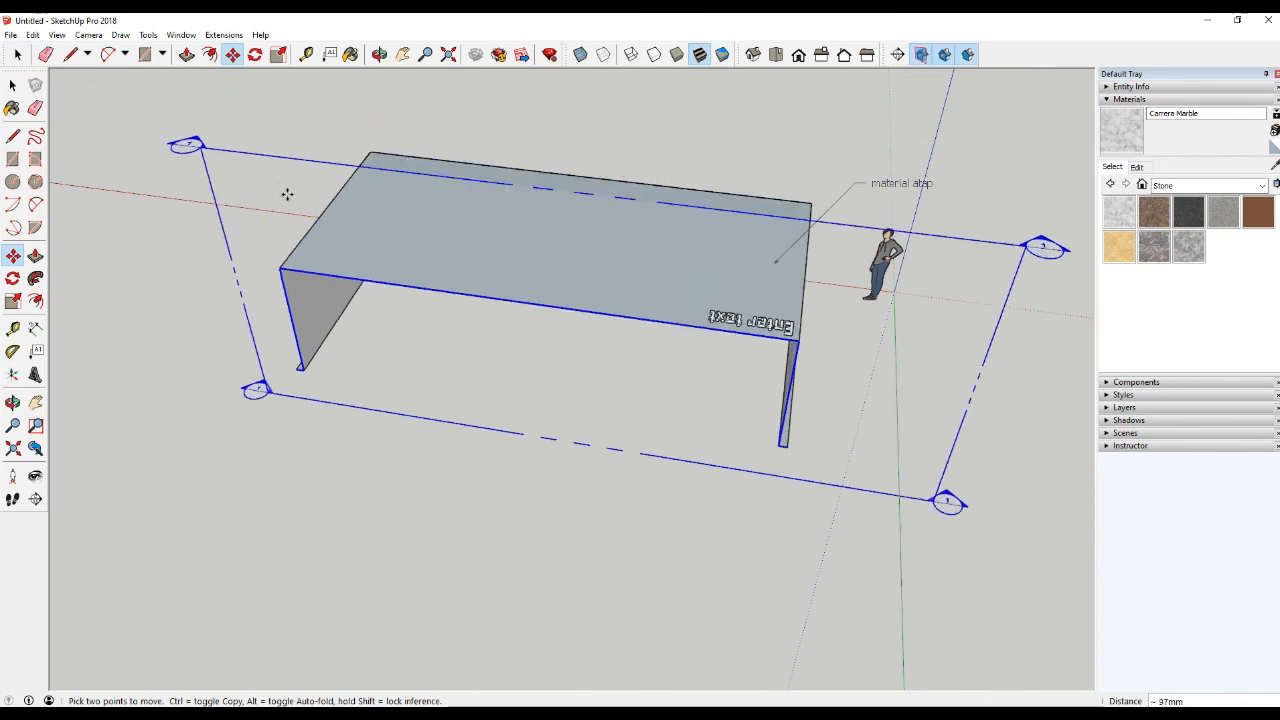
scroll(287, 195, up, 2)
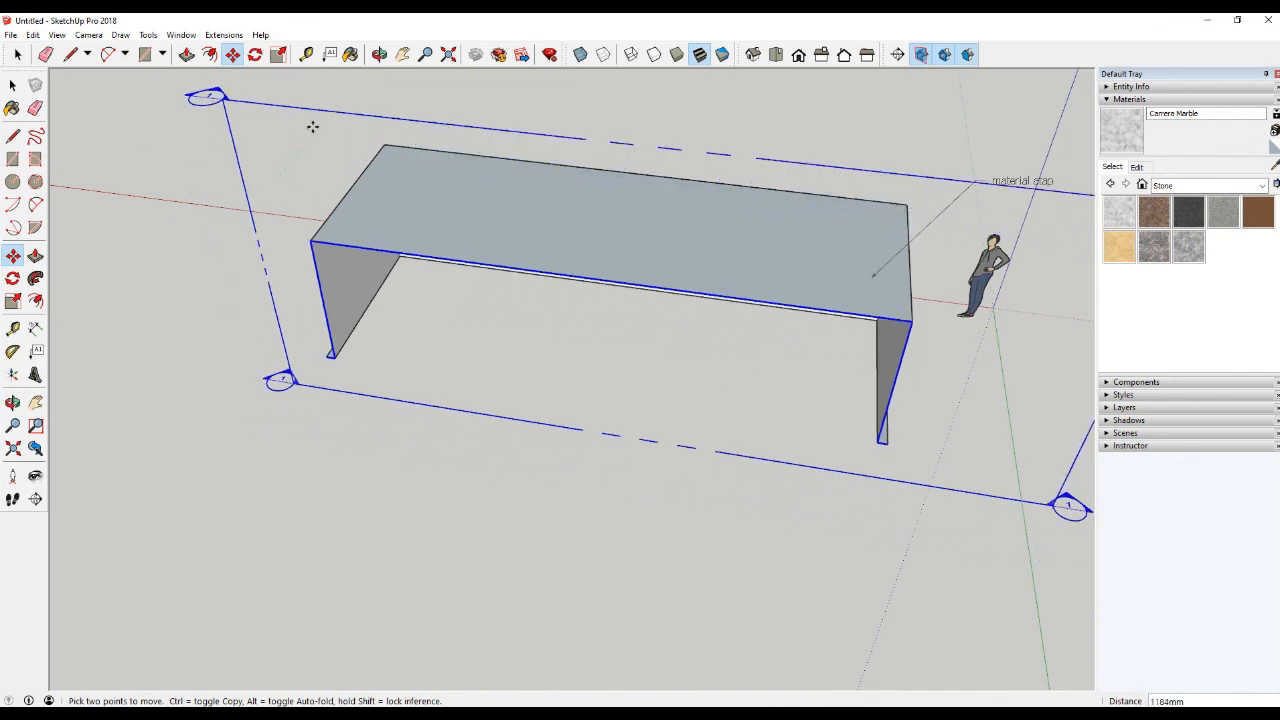
key(space)
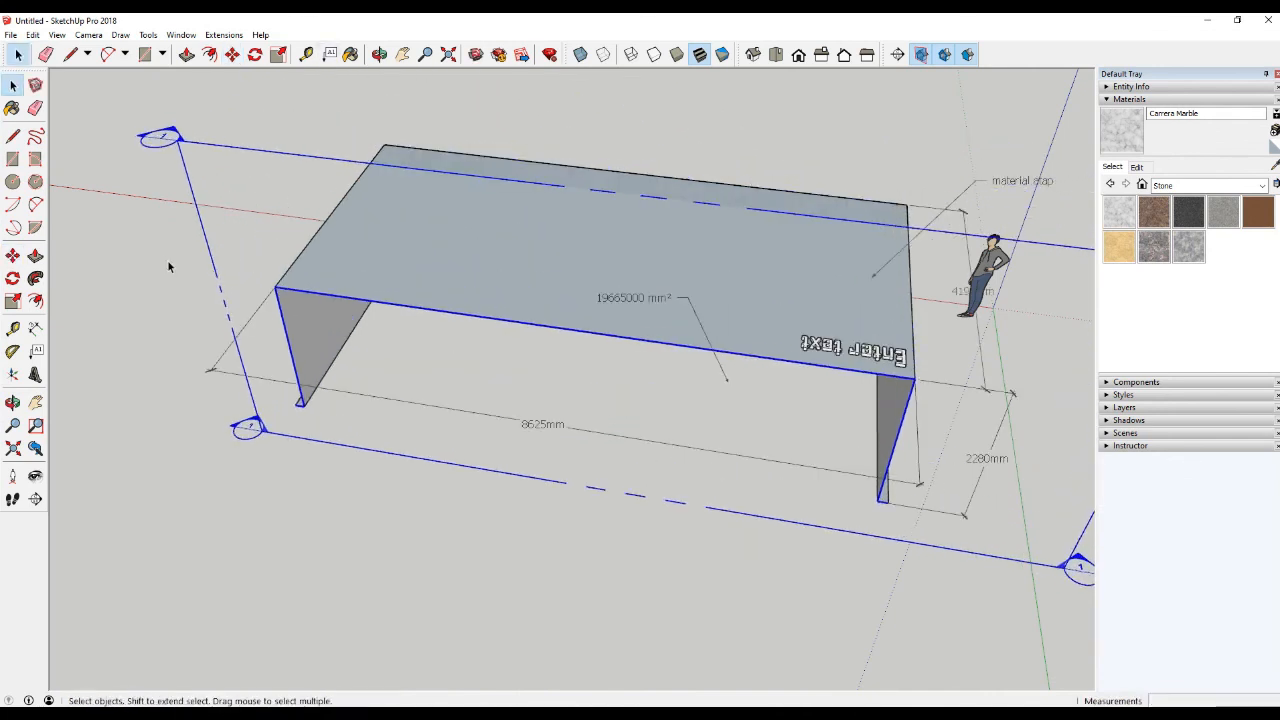
Delete the vertical section plane from the box's long front face
click(167, 259)
click(217, 278)
key(Delete)
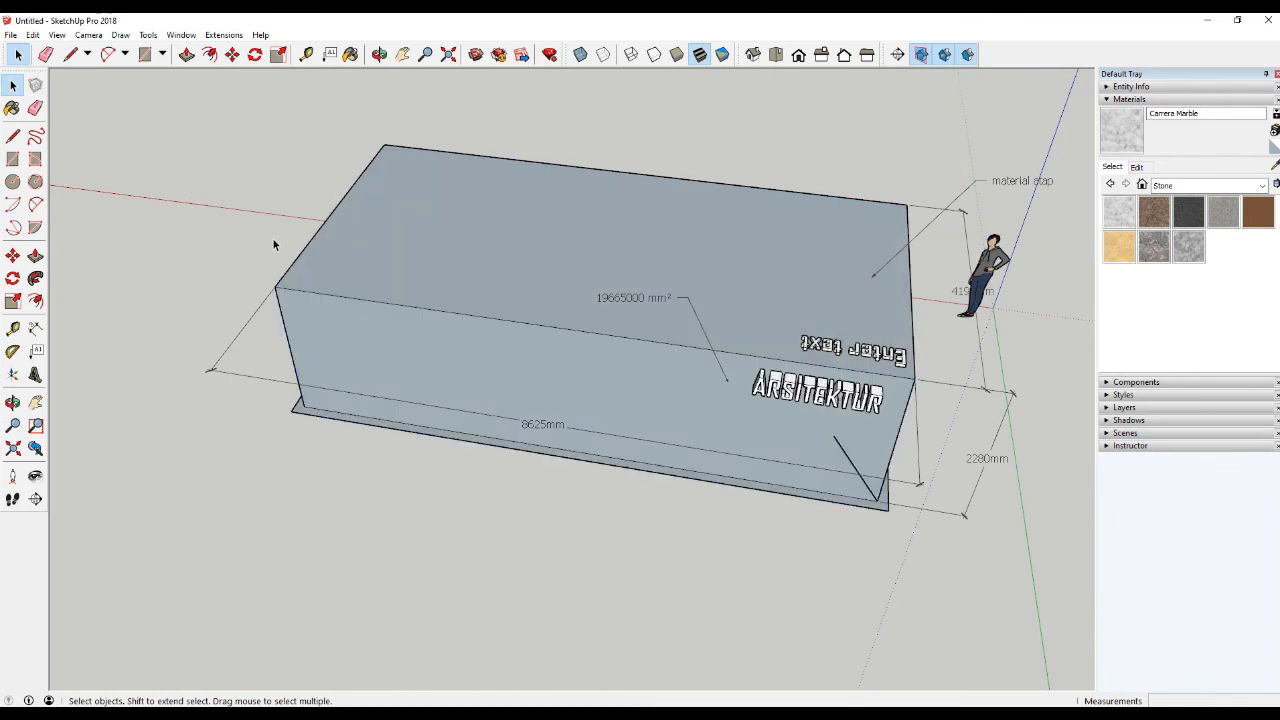
Place a new section plane with its default name and symbol on the box's top face
click(148, 35)
click(182, 331)
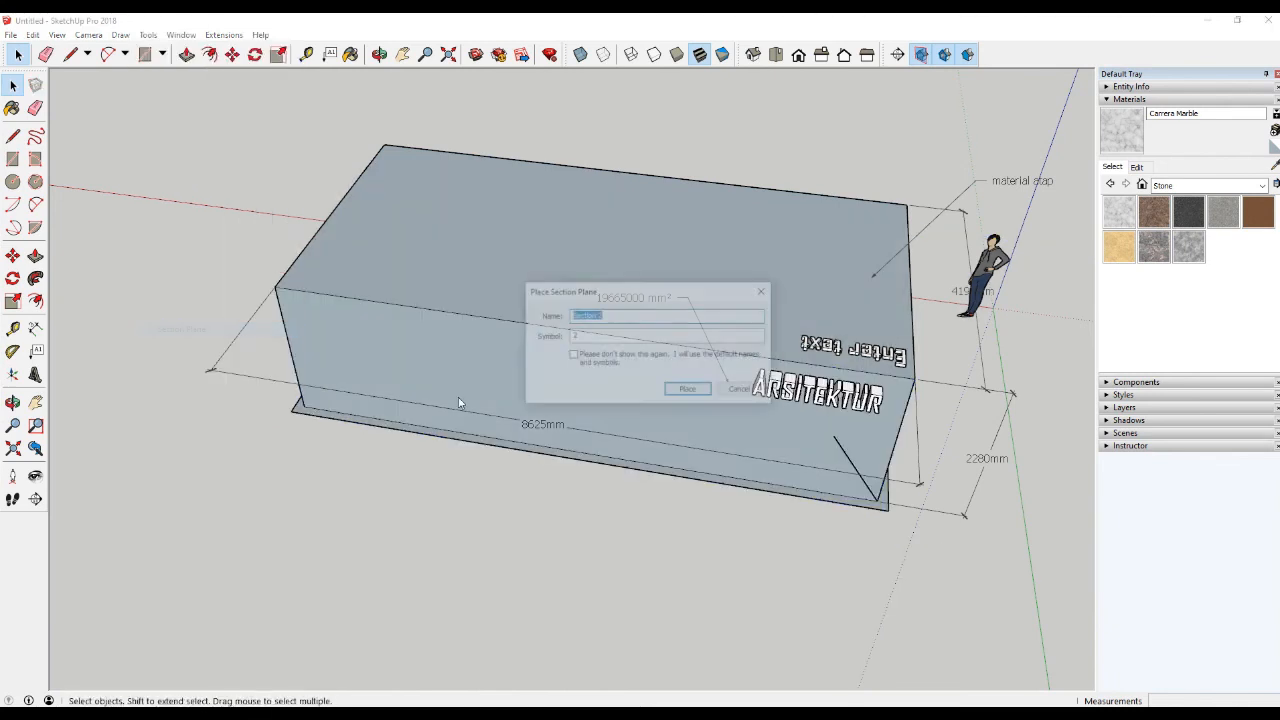
click(688, 389)
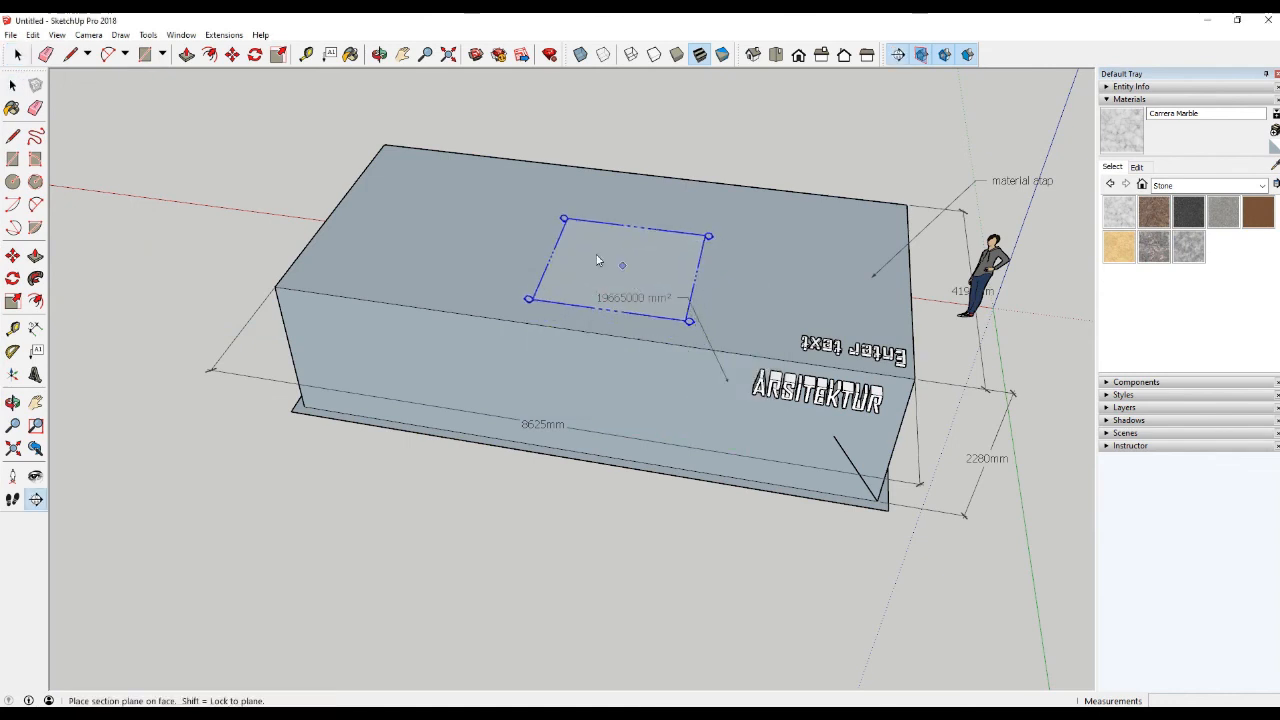
click(597, 260)
Move the horizontal section plane down so it cuts through the box below the roof, and clear the selection
click(568, 134)
key(m)
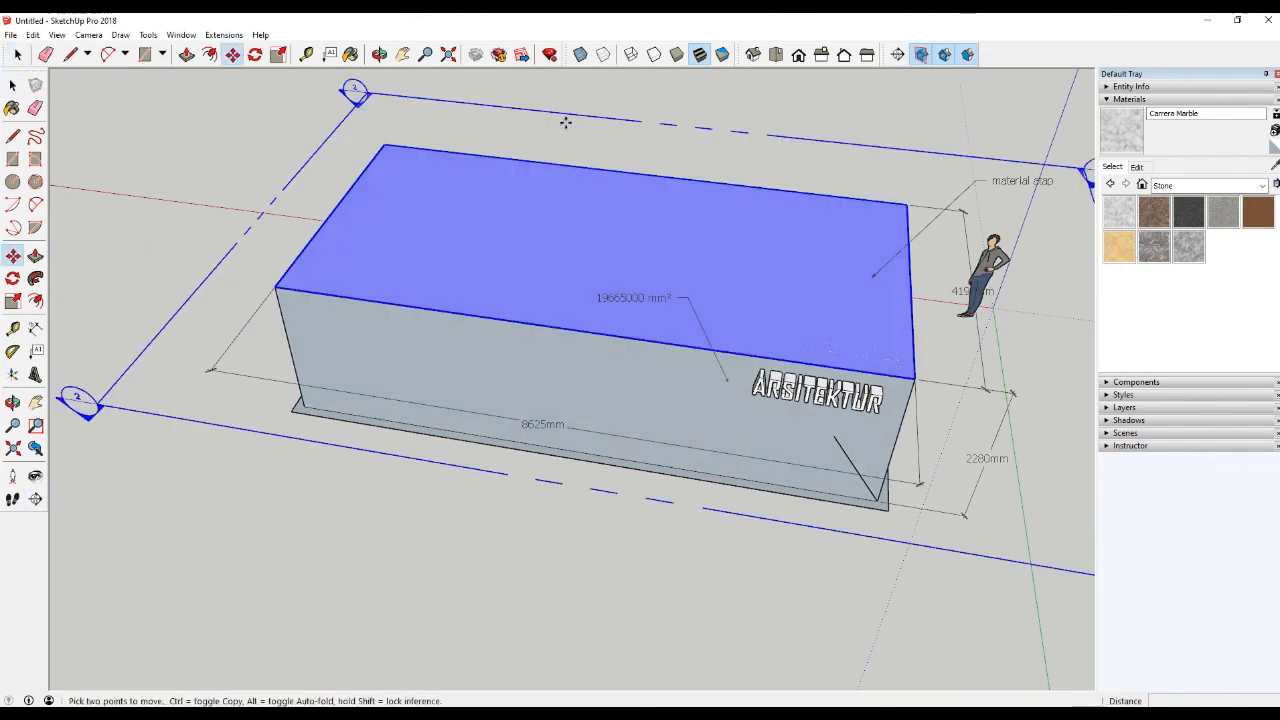
click(565, 121)
click(560, 174)
key(space)
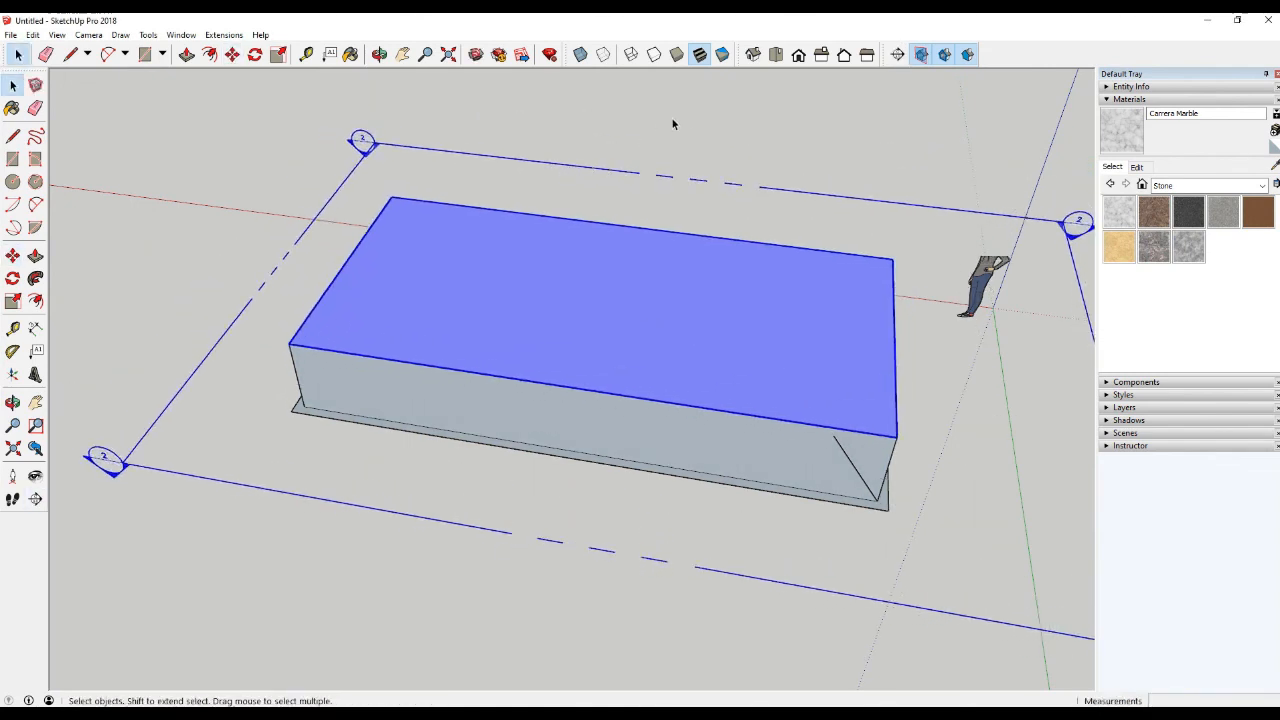
click(712, 132)
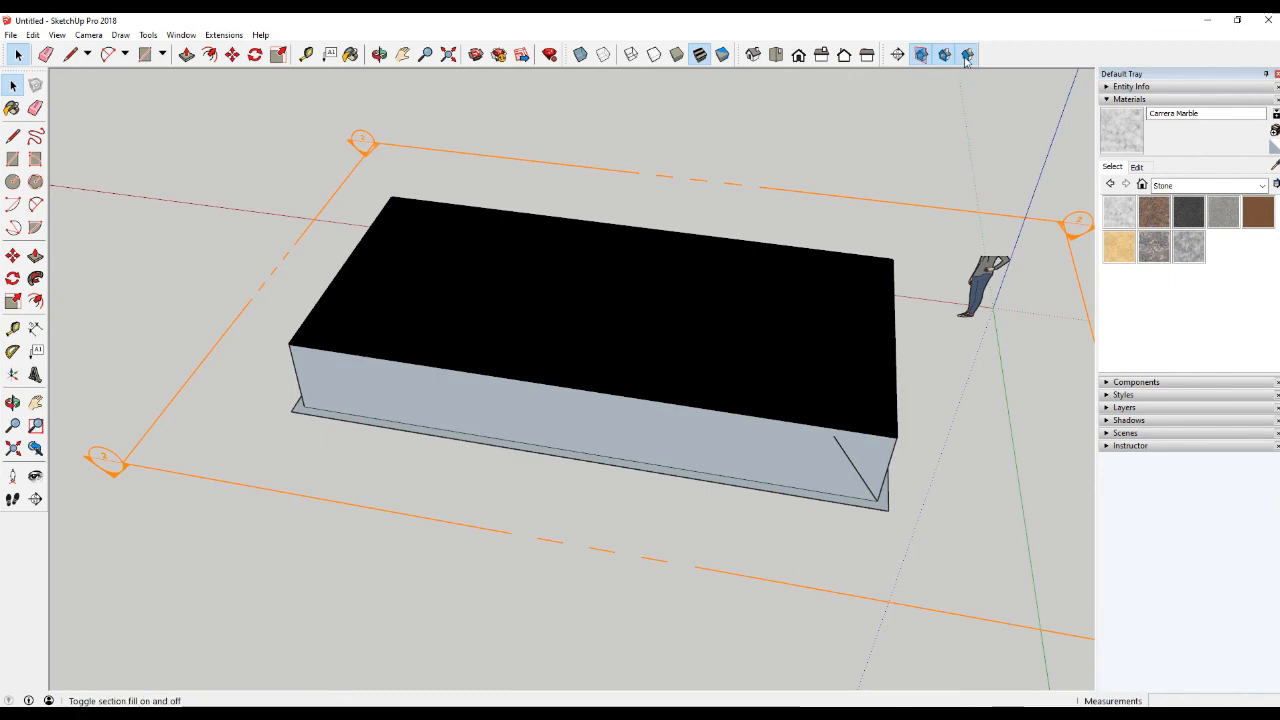
View the list of available toolbars, and switch the section fill off and back on
right_click(1001, 53)
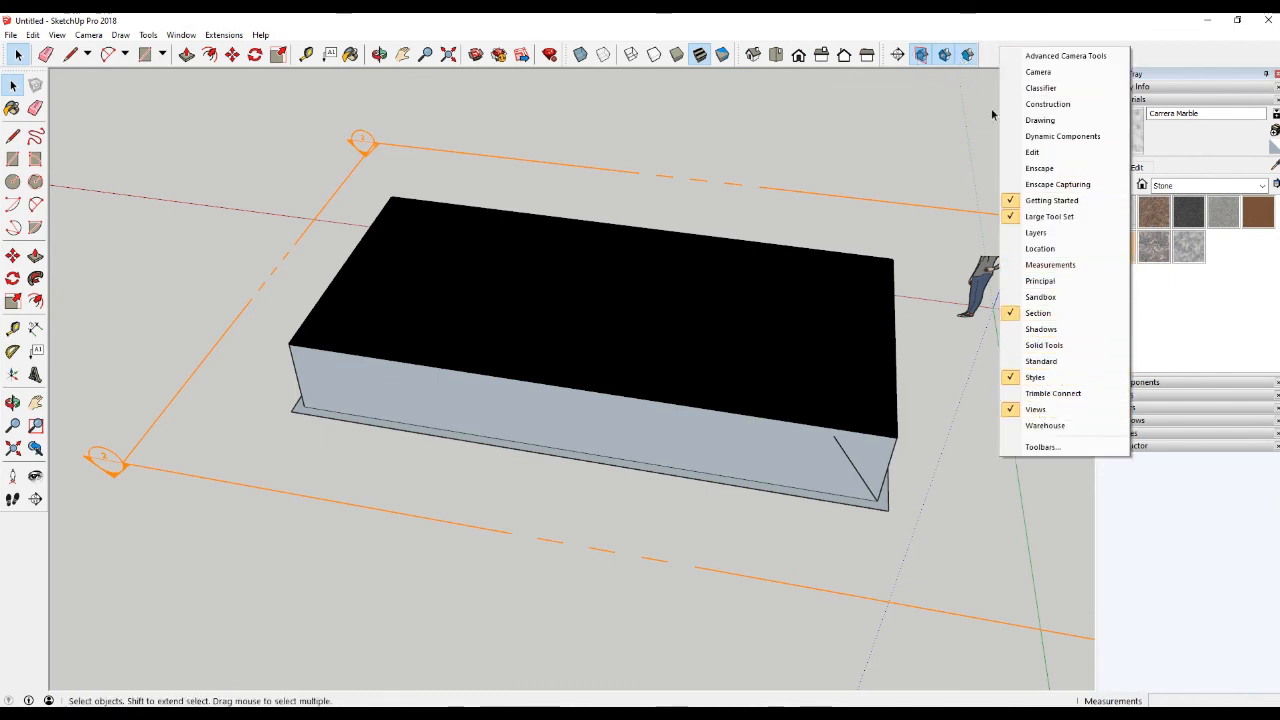
click(987, 66)
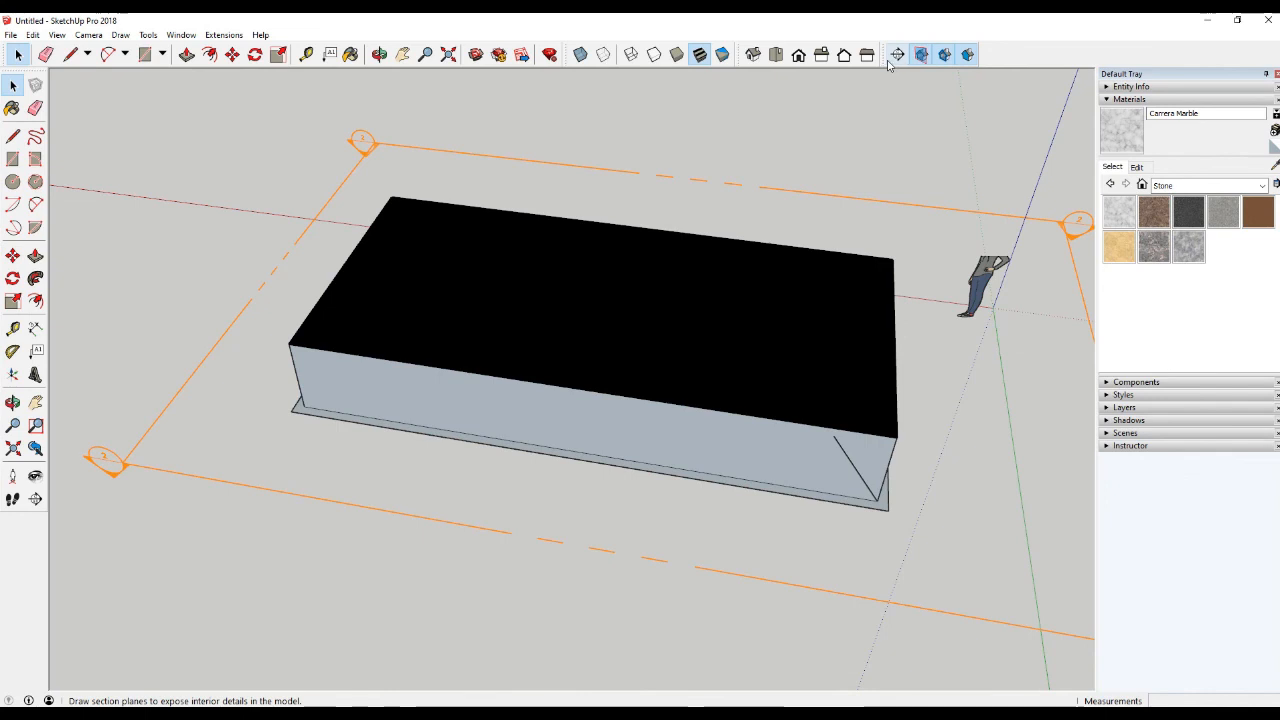
click(968, 55)
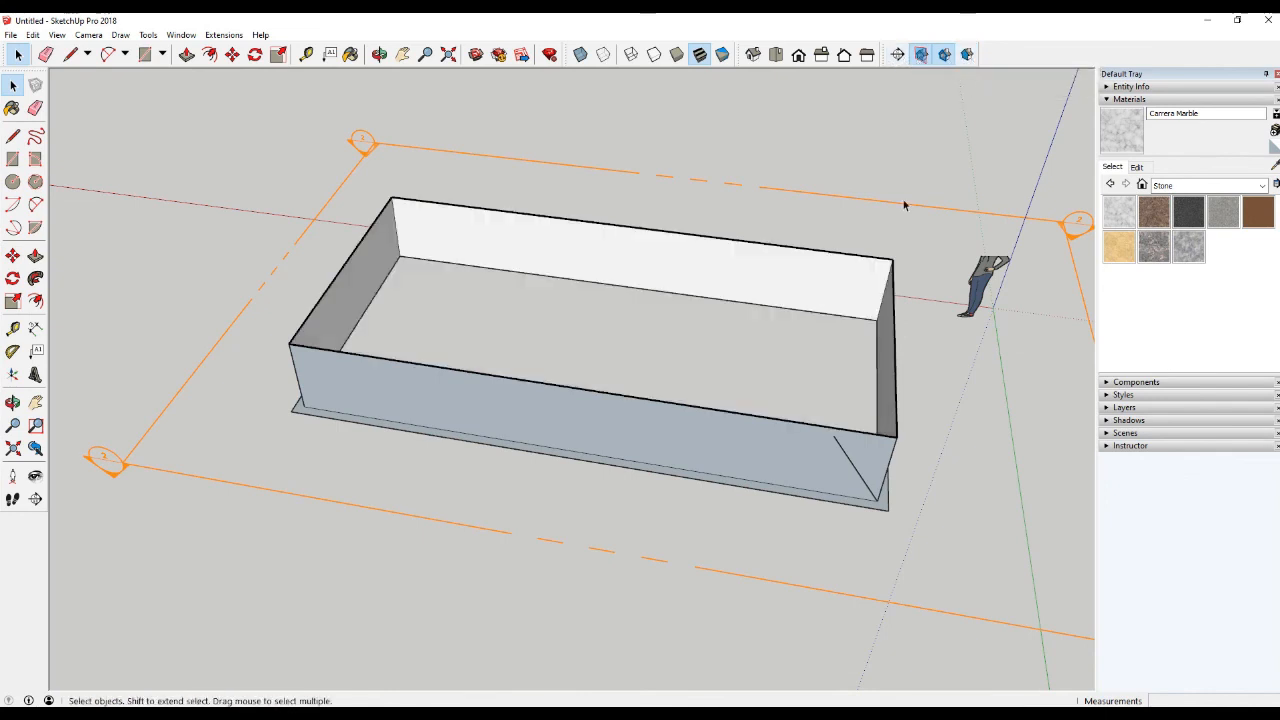
click(968, 56)
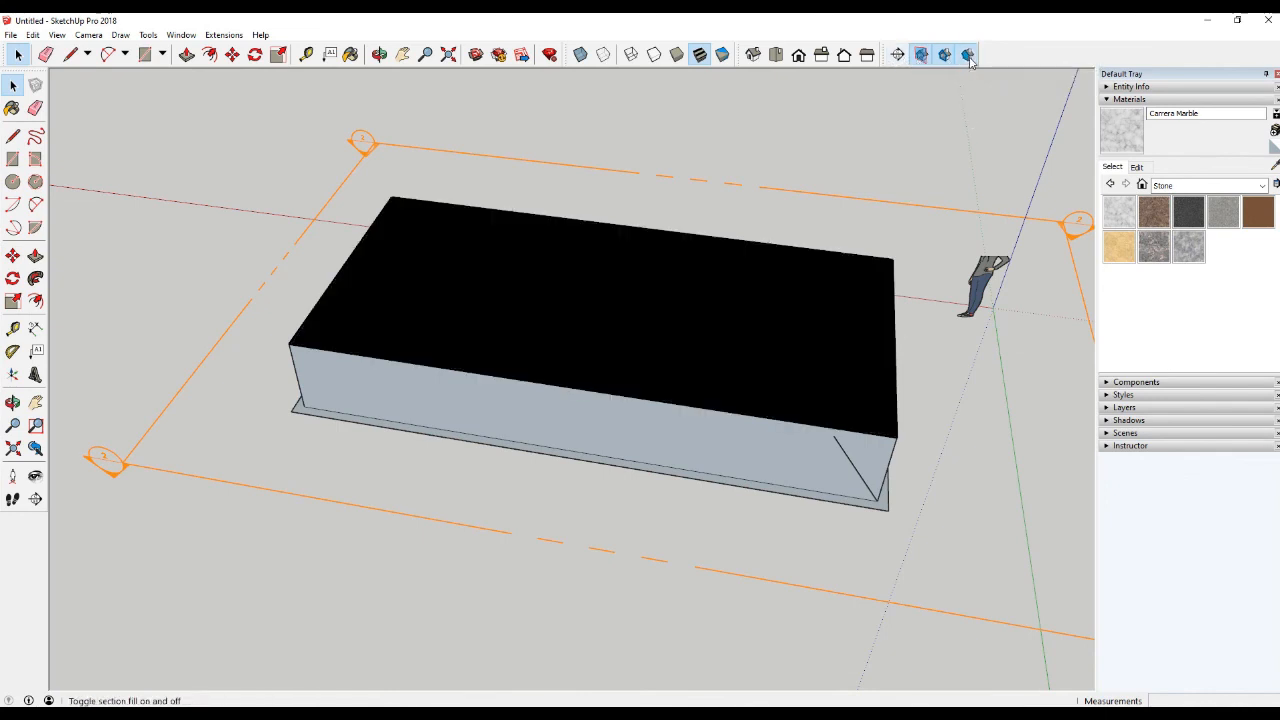
Toggle the display of section cuts and section planes off and back on to compare the views
click(945, 56)
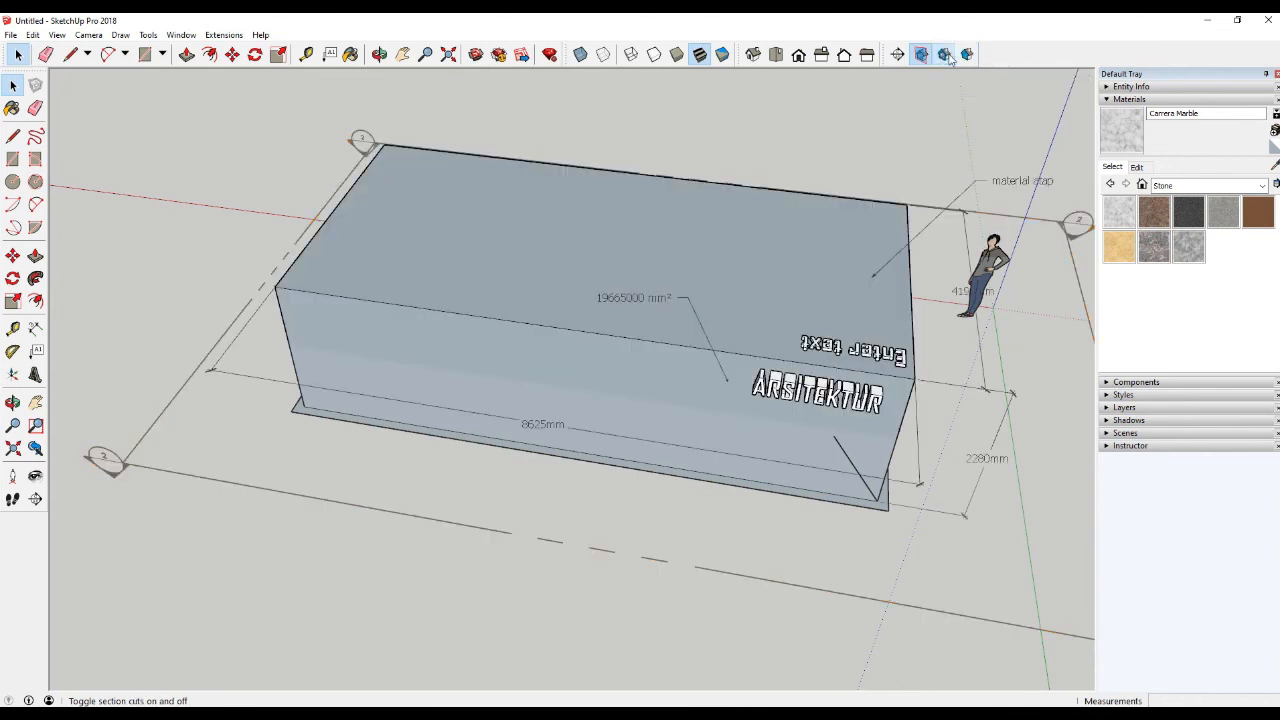
click(948, 57)
click(920, 56)
click(920, 56)
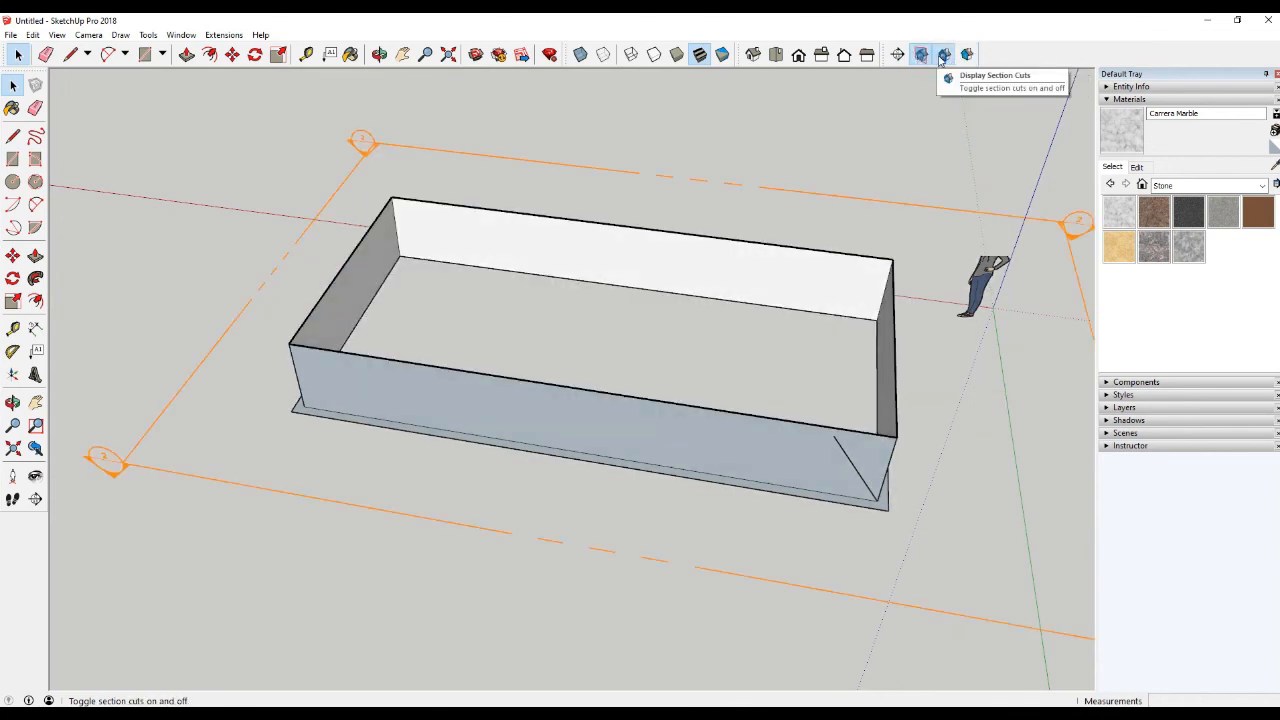
click(945, 56)
click(945, 57)
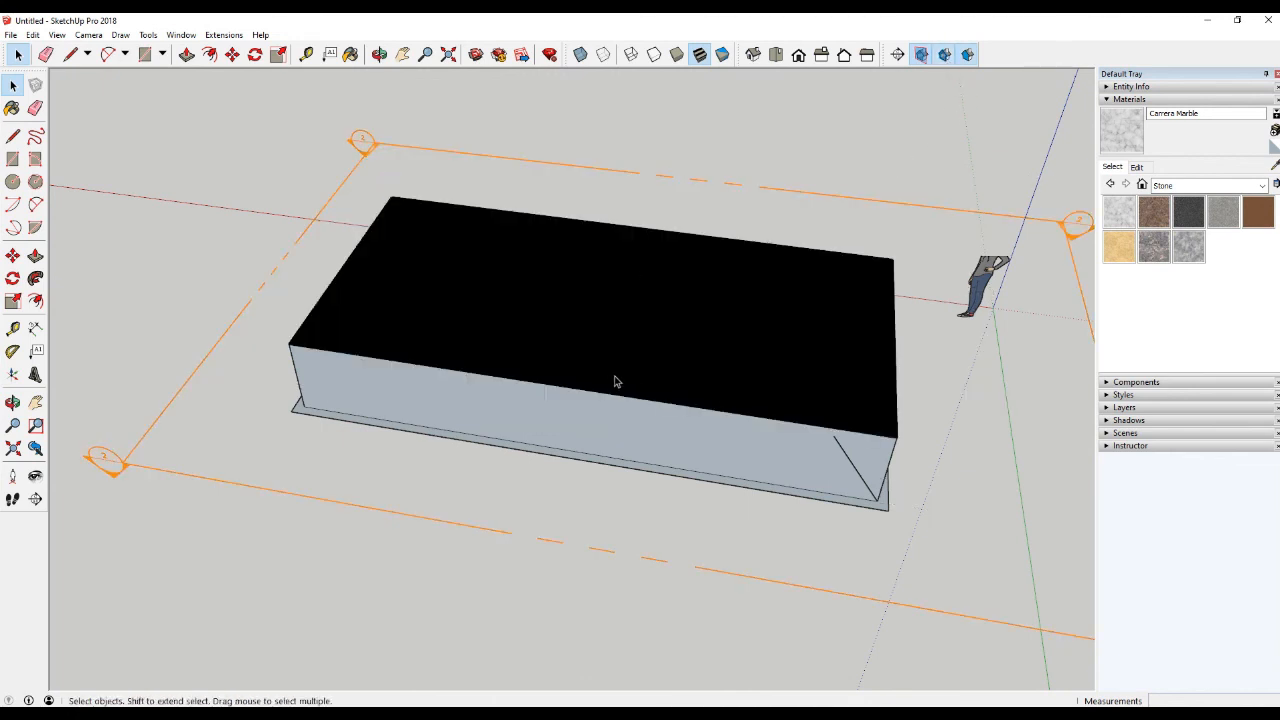
Turn off the section fill to show the hollow interior of the cut box from above
scroll(612, 378, down, 3)
middle_drag(608, 374, 771, 486)
scroll(565, 483, up, 3)
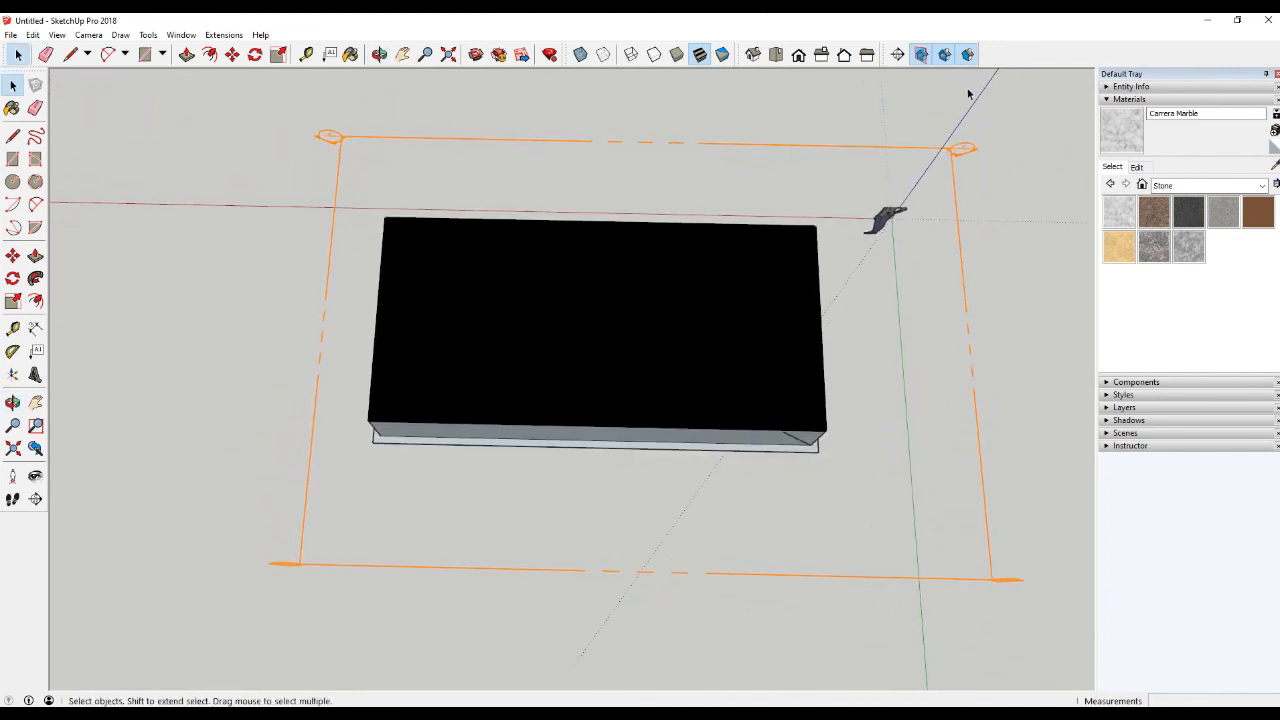
click(967, 54)
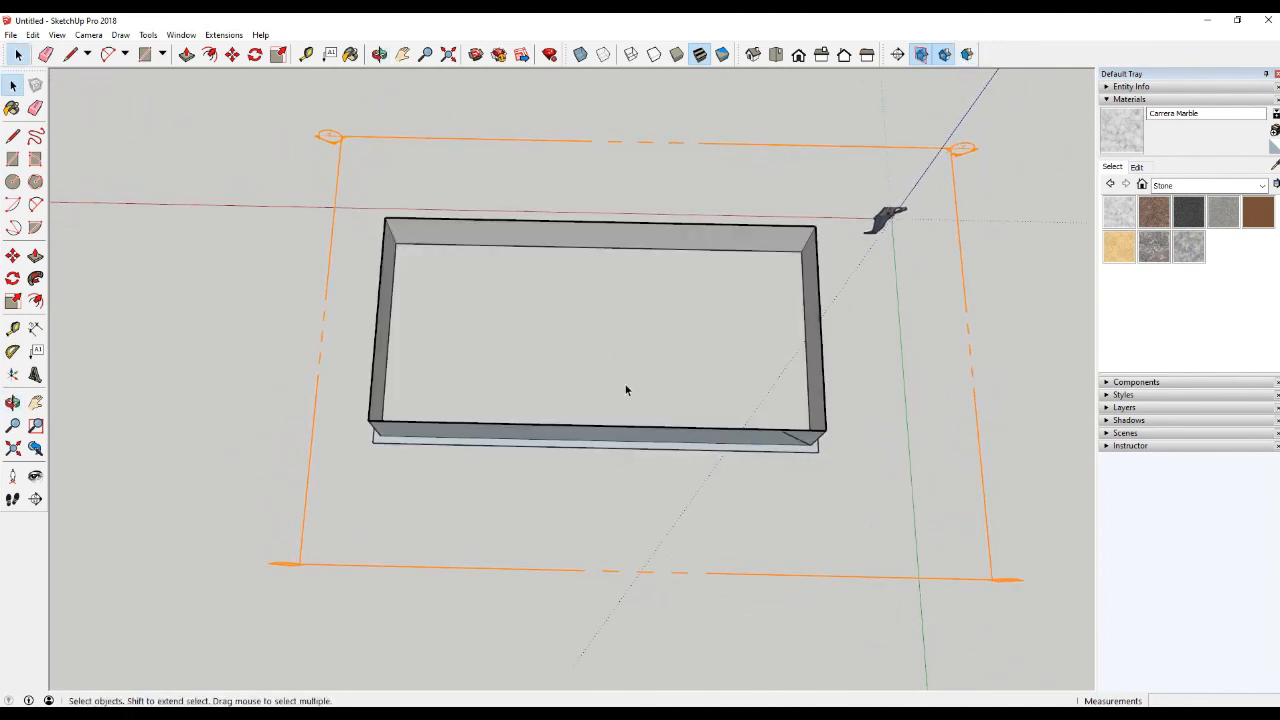
middle_drag(625, 390, 715, 372)
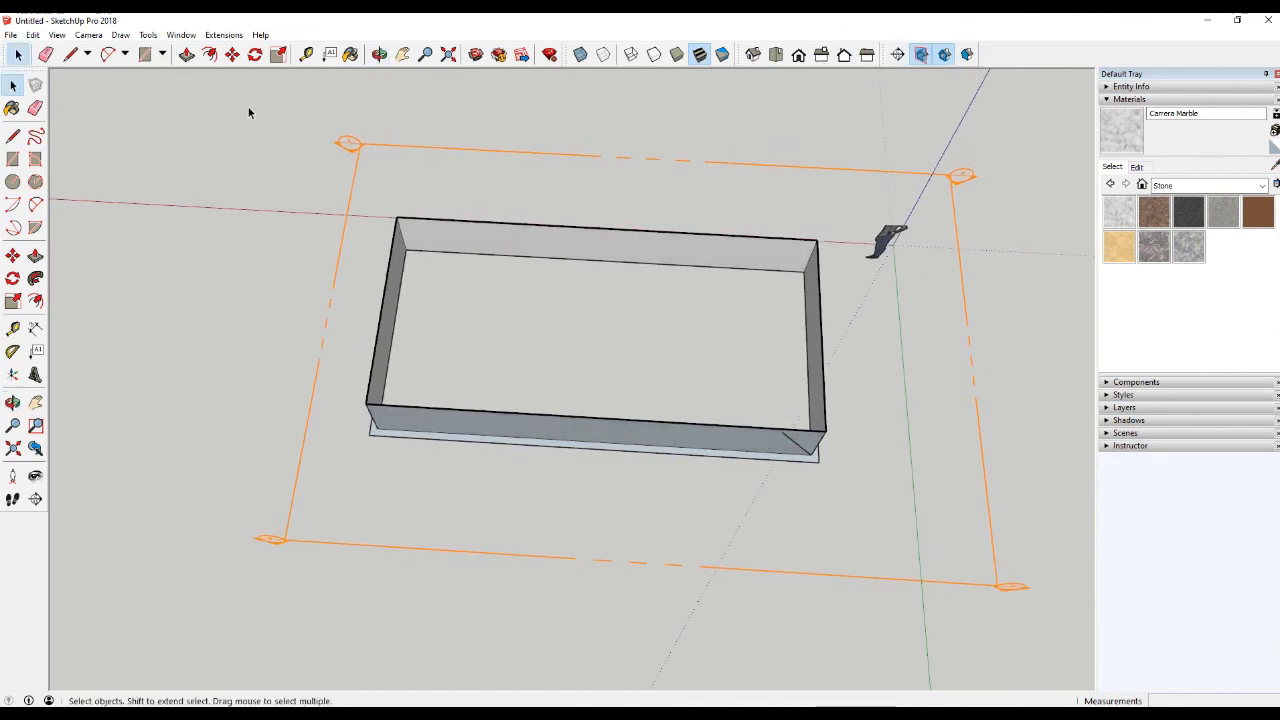
Look through the available modelling tools, including Advanced Camera Tools, Sandbox and Outer Shell, and leave the Smoove tool for Select
click(148, 35)
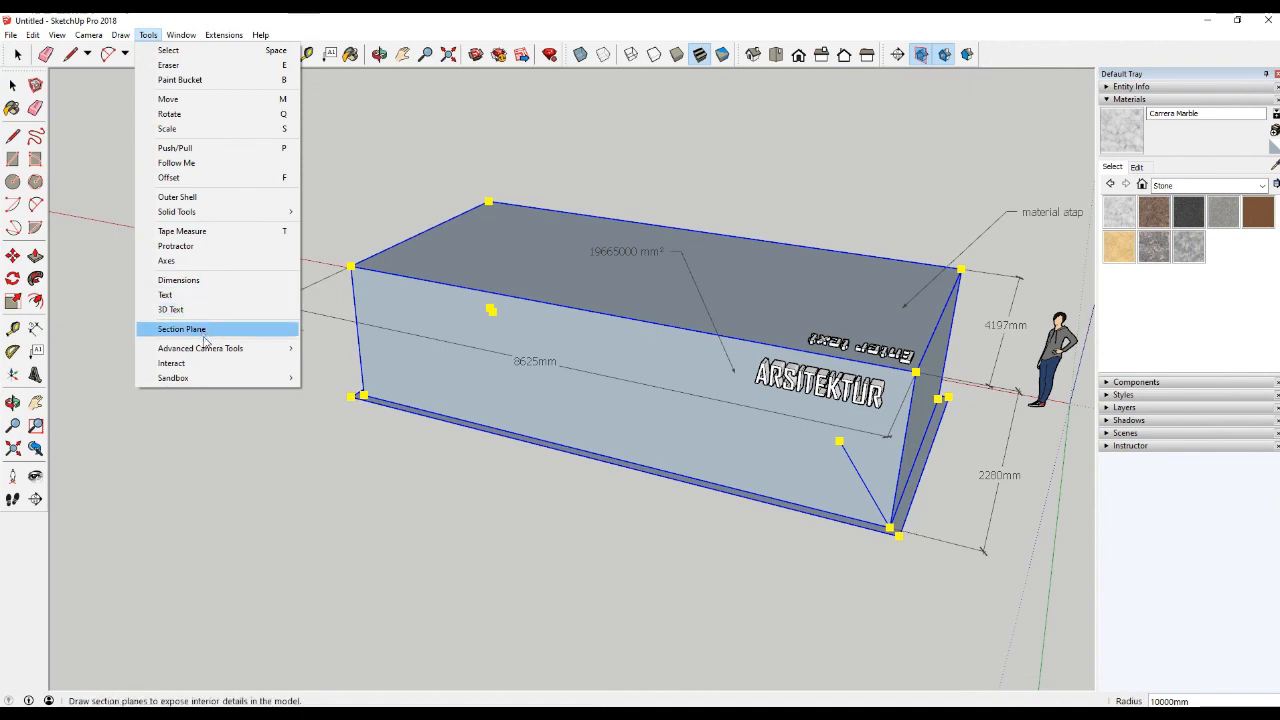
mouse_move(210, 352)
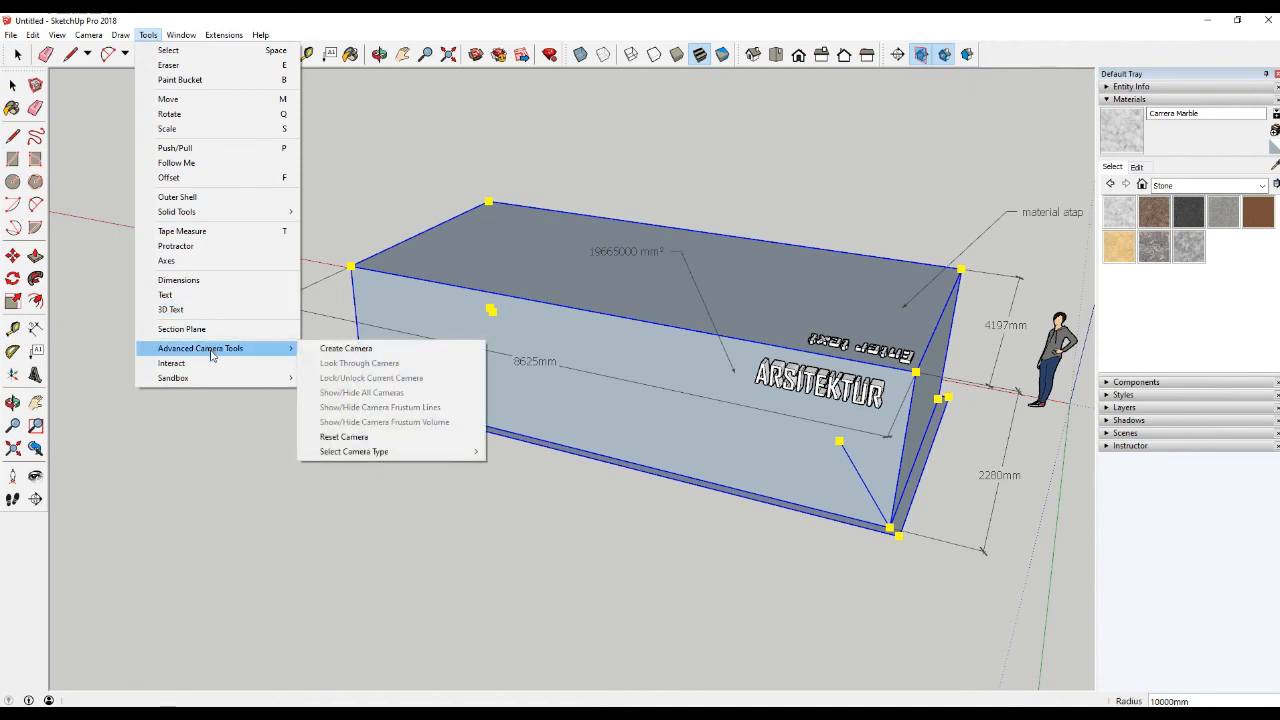
mouse_move(211, 380)
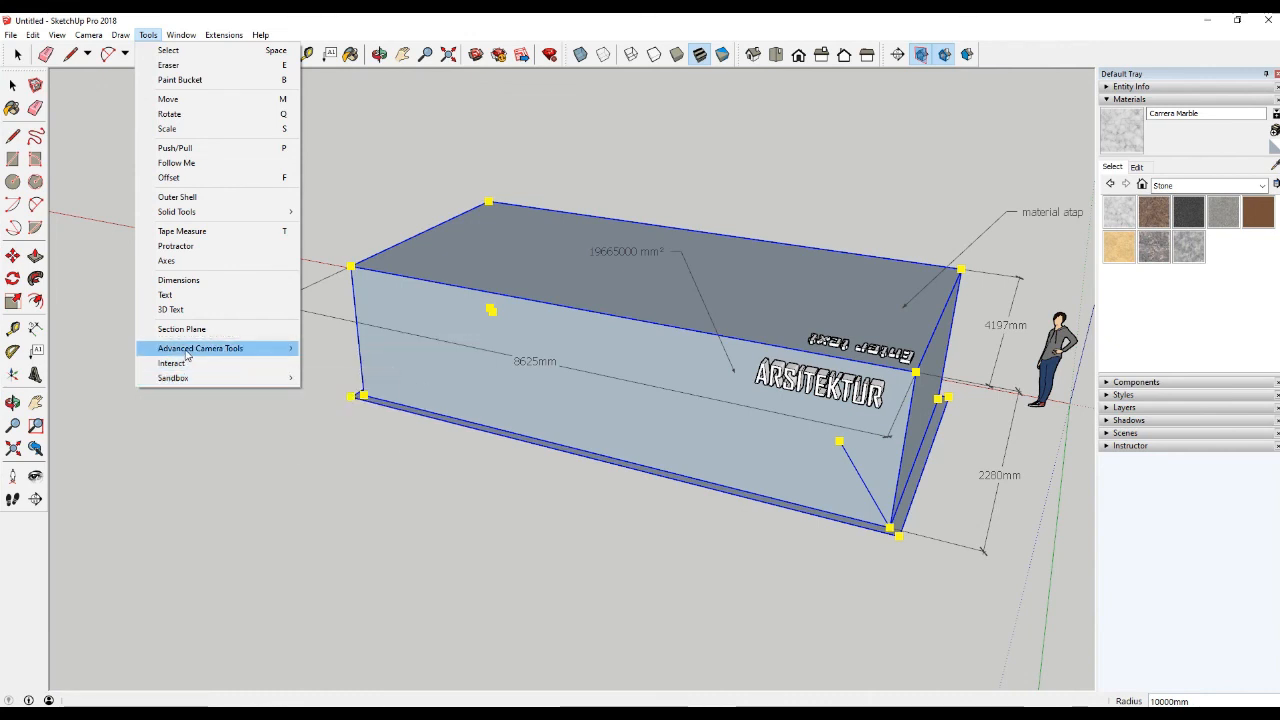
click(334, 378)
middle_drag(377, 203, 591, 342)
scroll(591, 342, up, 3)
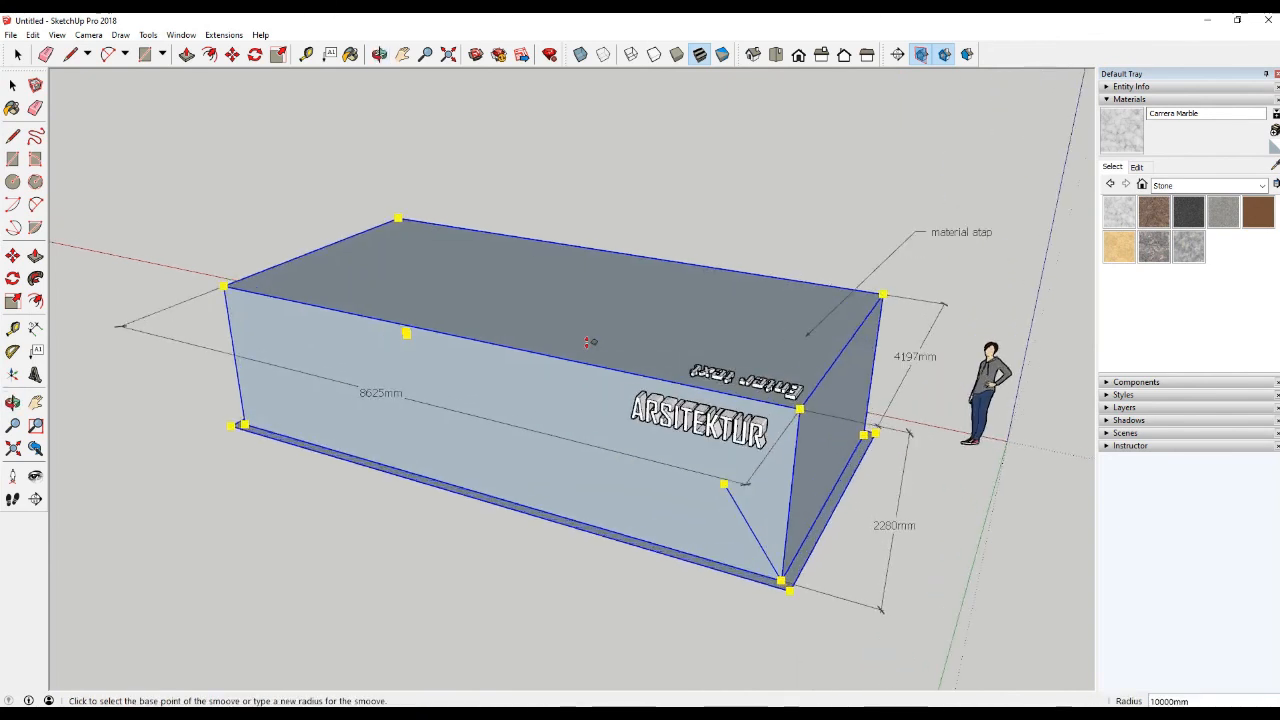
click(152, 37)
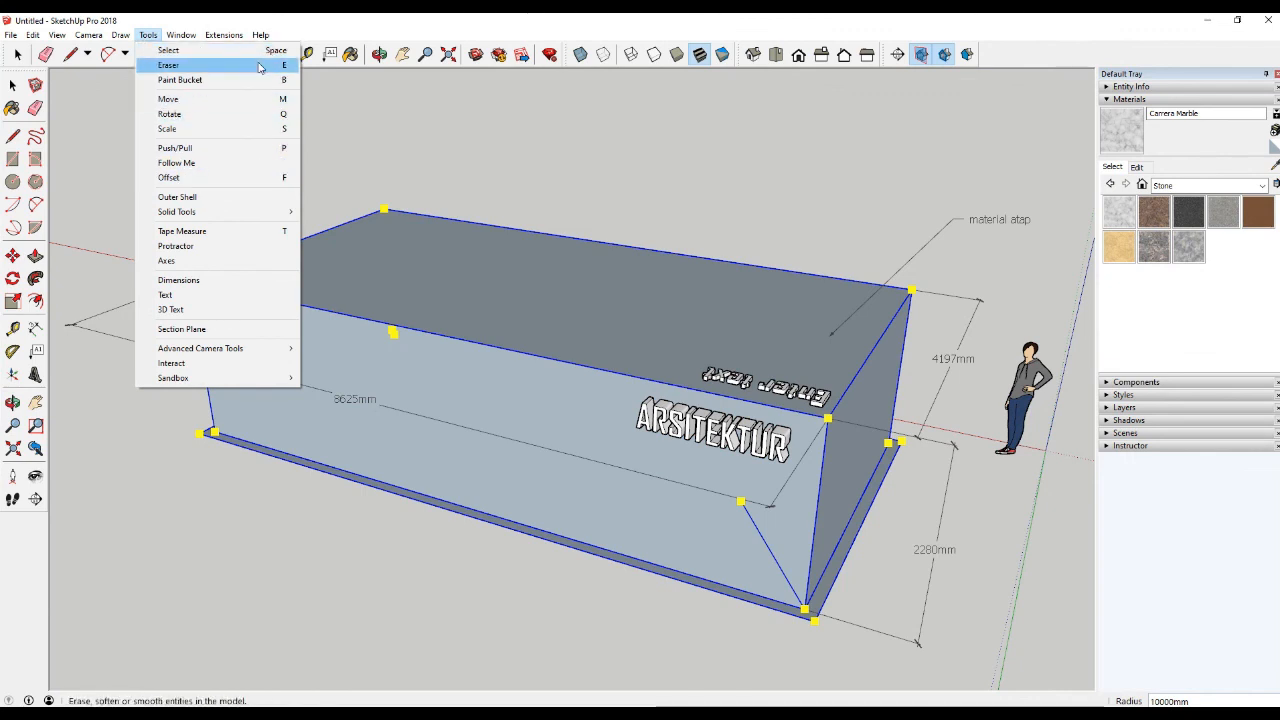
mouse_move(261, 217)
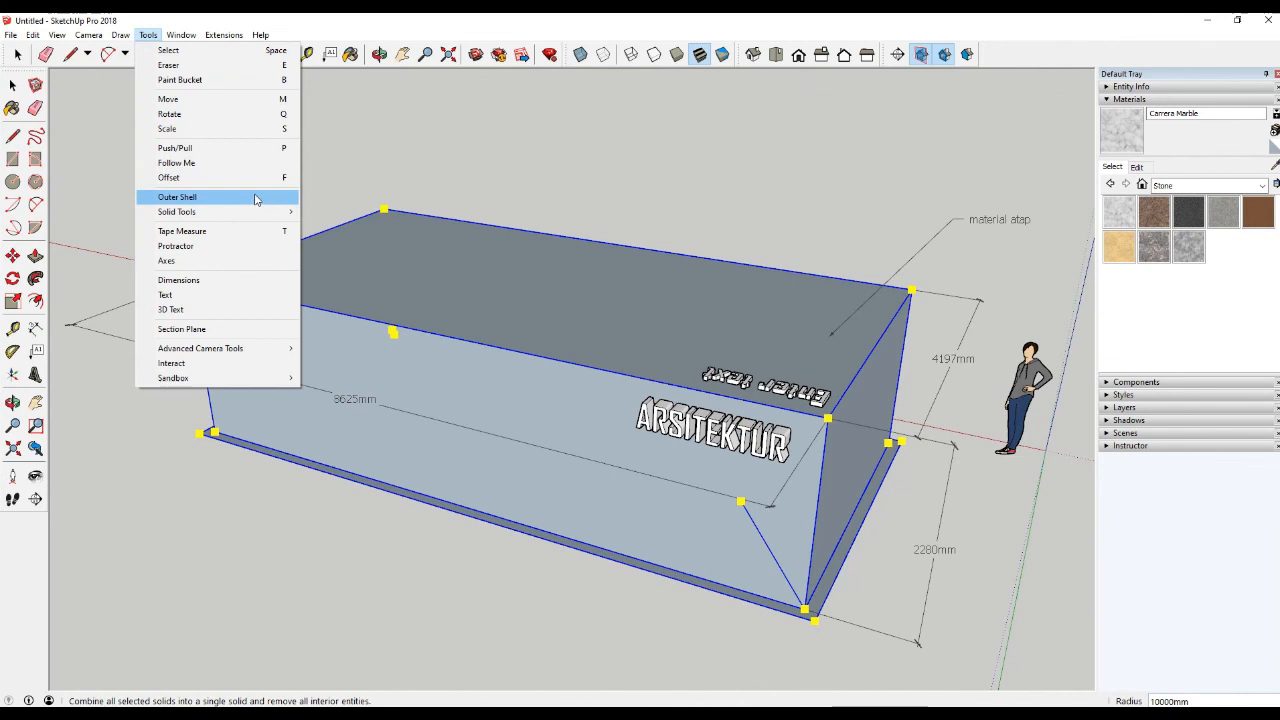
click(255, 198)
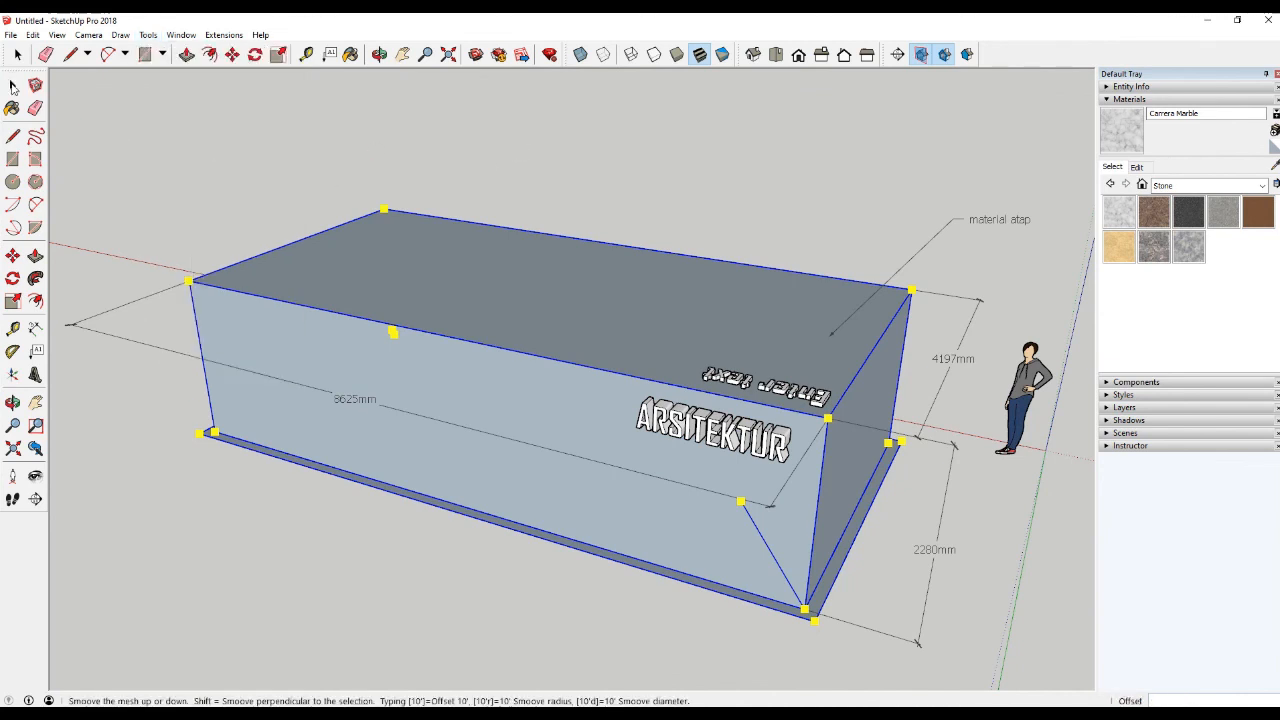
click(13, 86)
scroll(505, 340, down, 3)
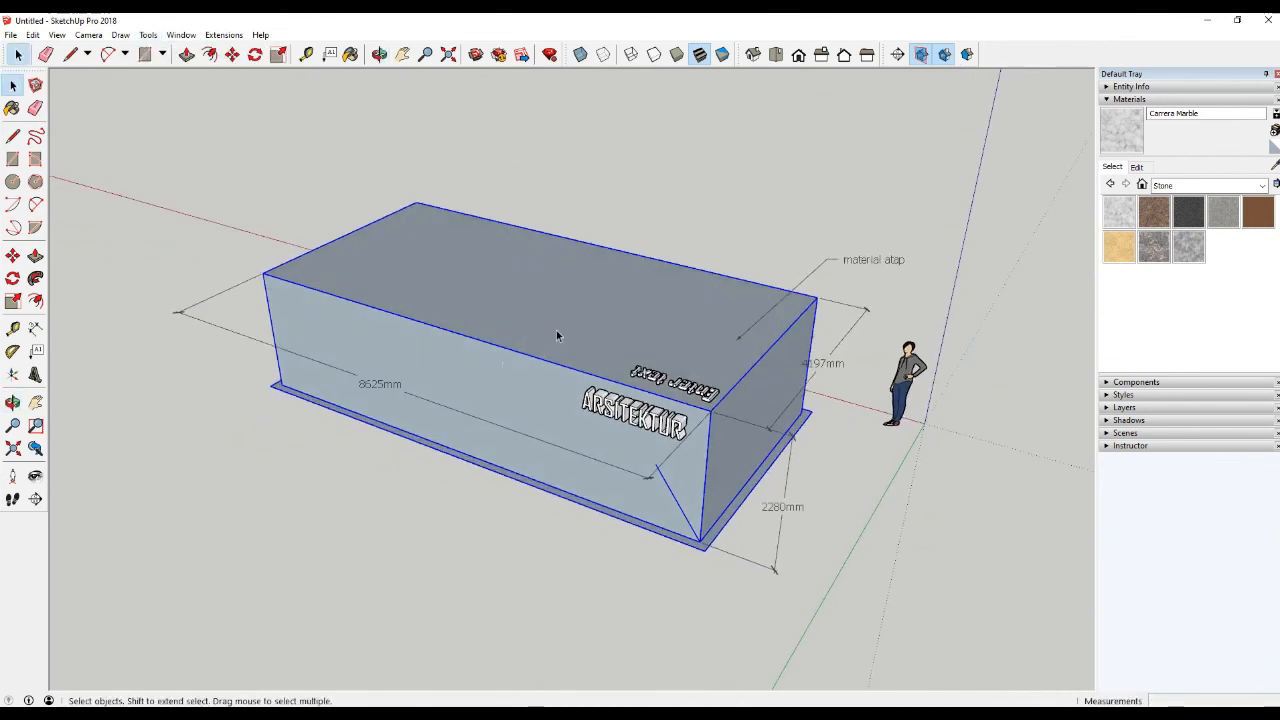
middle_drag(603, 366, 712, 417)
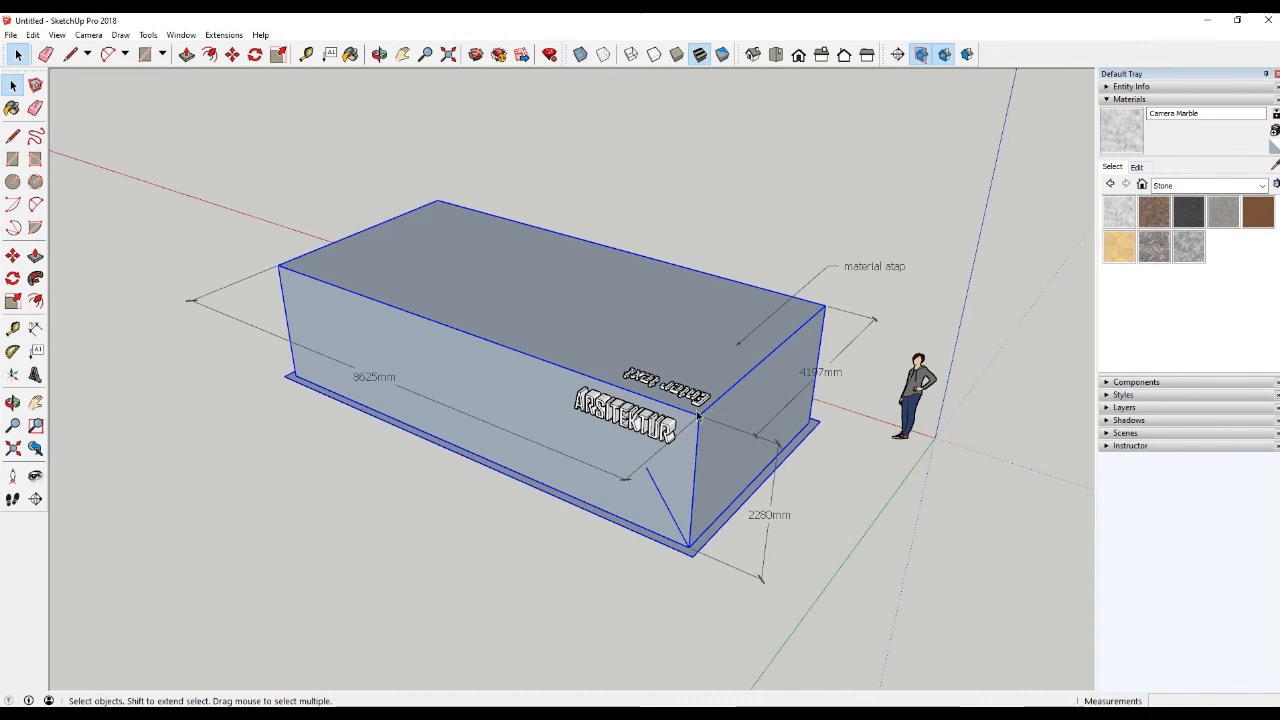
scroll(693, 415, up, 2)
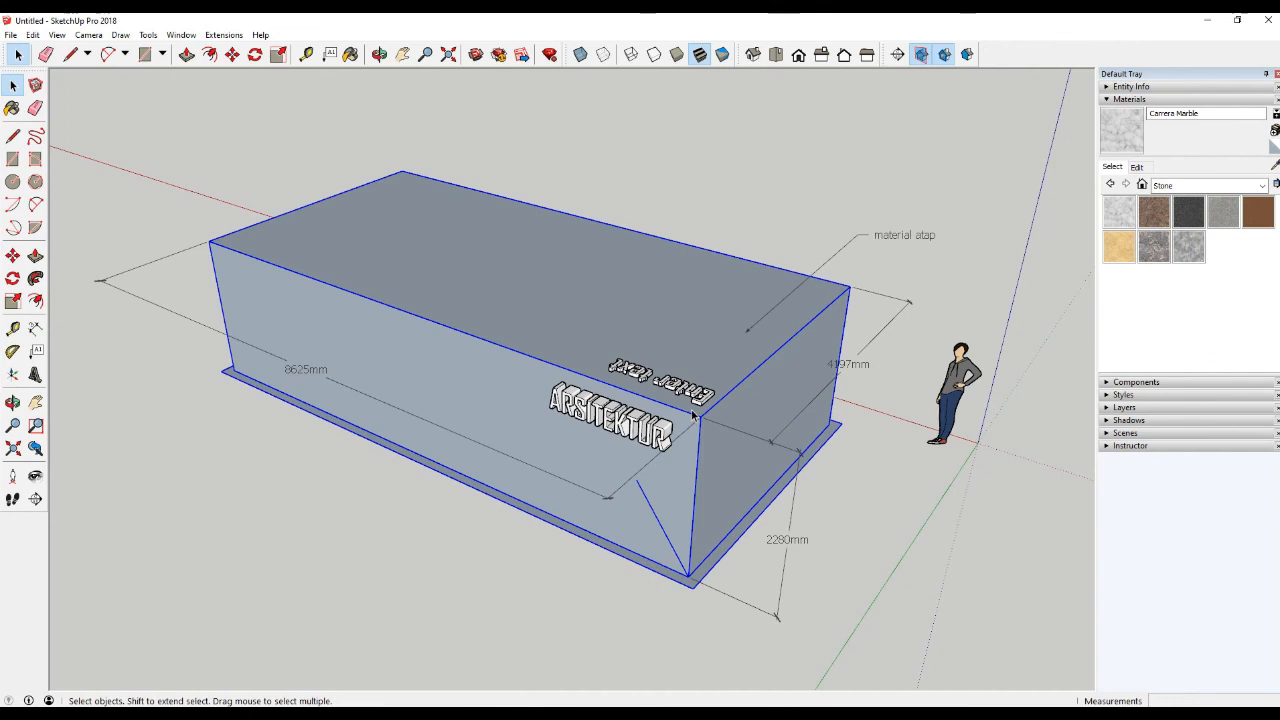